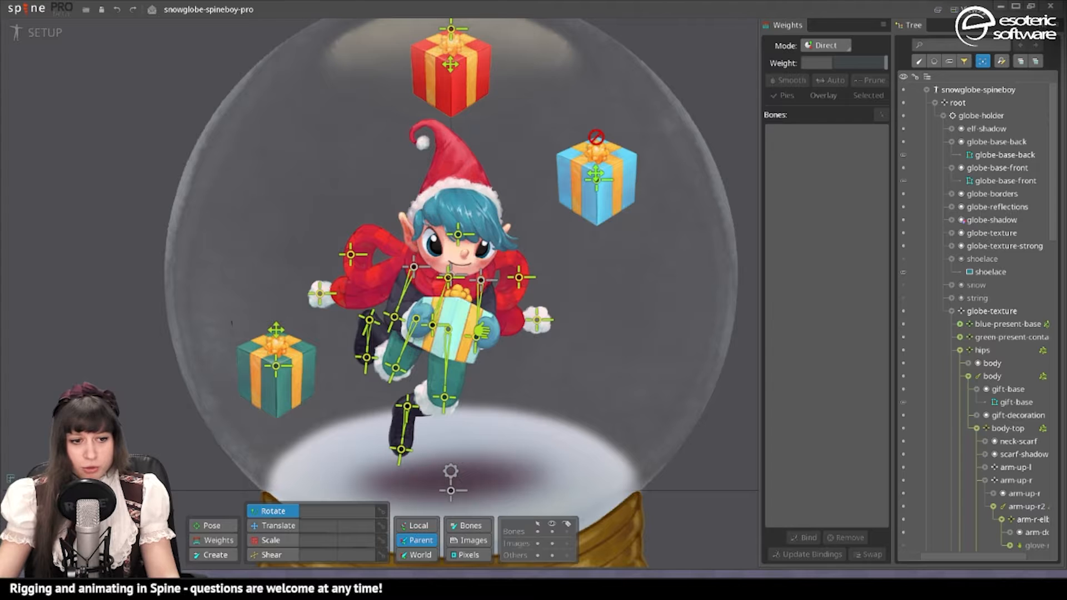
Select the elf's hips bone
drag(619, 330, 701, 316)
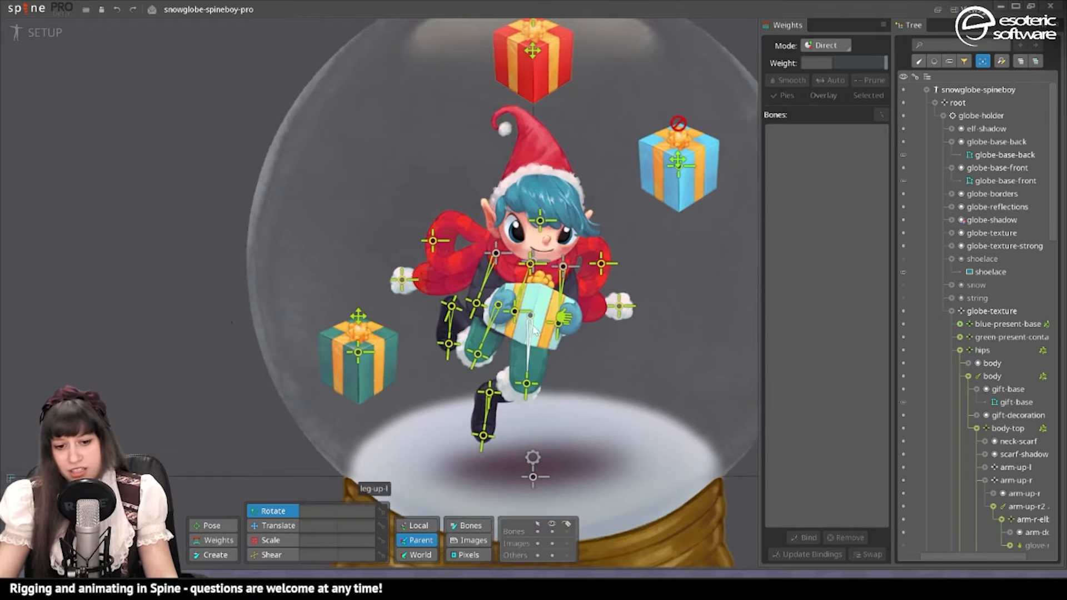
click(514, 311)
scroll(543, 372, up, 3)
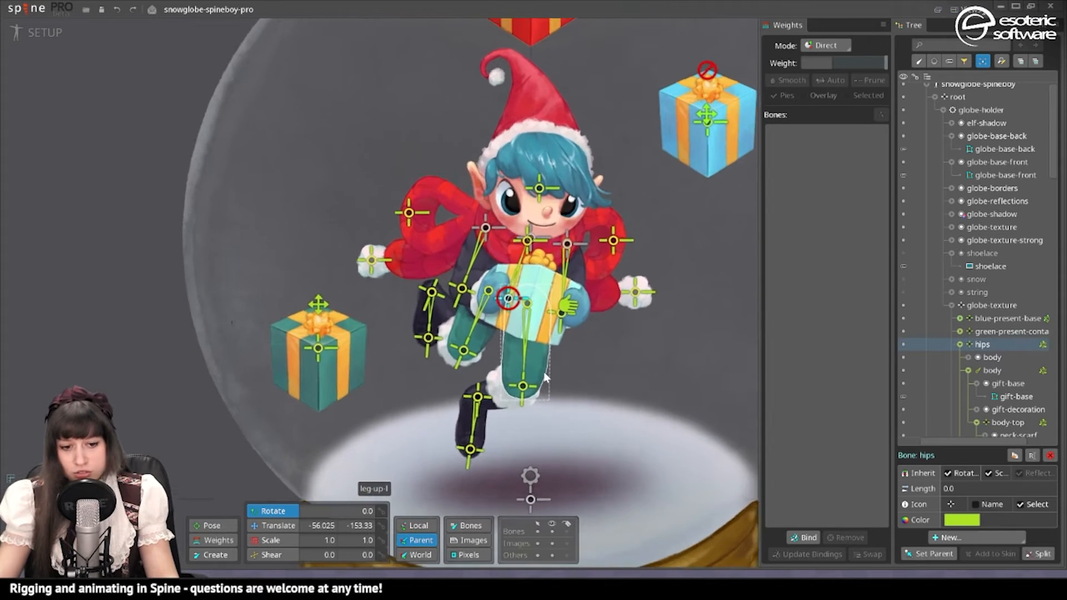
scroll(544, 373, down, 2)
drag(544, 373, 663, 374)
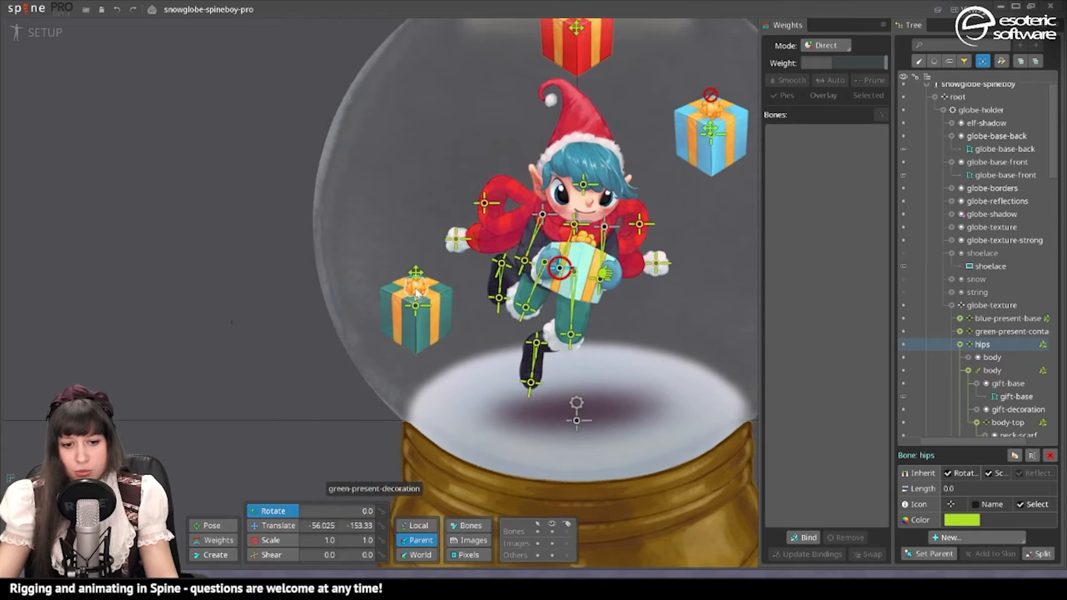
Select the green present's container bone and activate the Translate tool
click(412, 312)
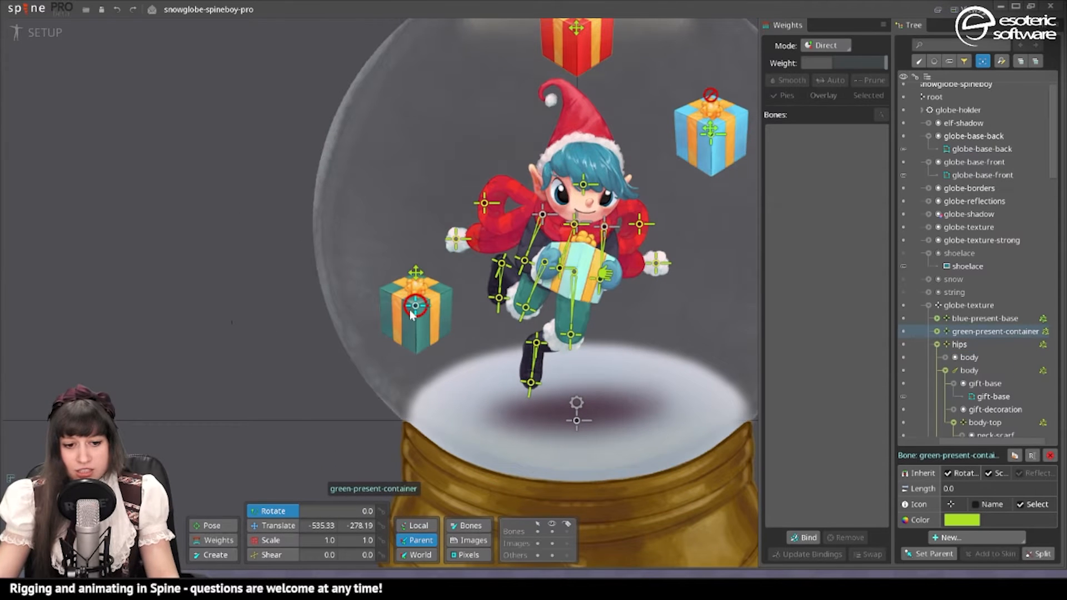
click(274, 525)
mouse_move(419, 291)
mouse_down()
mouse_move(360, 282)
mouse_move(413, 263)
mouse_move(392, 278)
mouse_move(422, 300)
mouse_move(419, 291)
mouse_up()
key(ctrl+s)
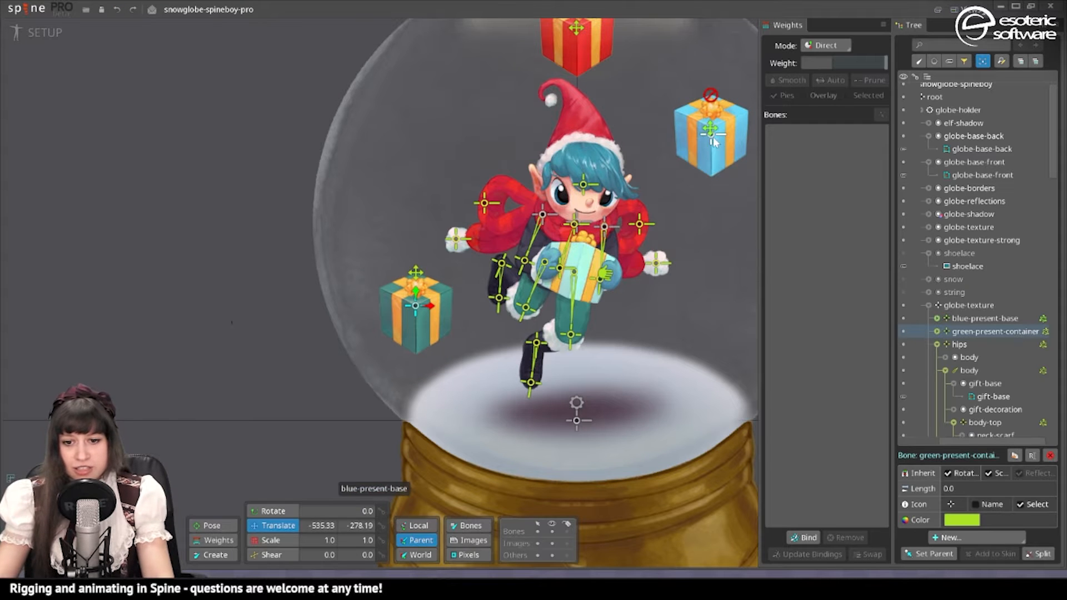
Try moving the blue, red and green present bones one after another, restoring their original positions
drag(713, 141, 658, 243)
key(ctrl+s)
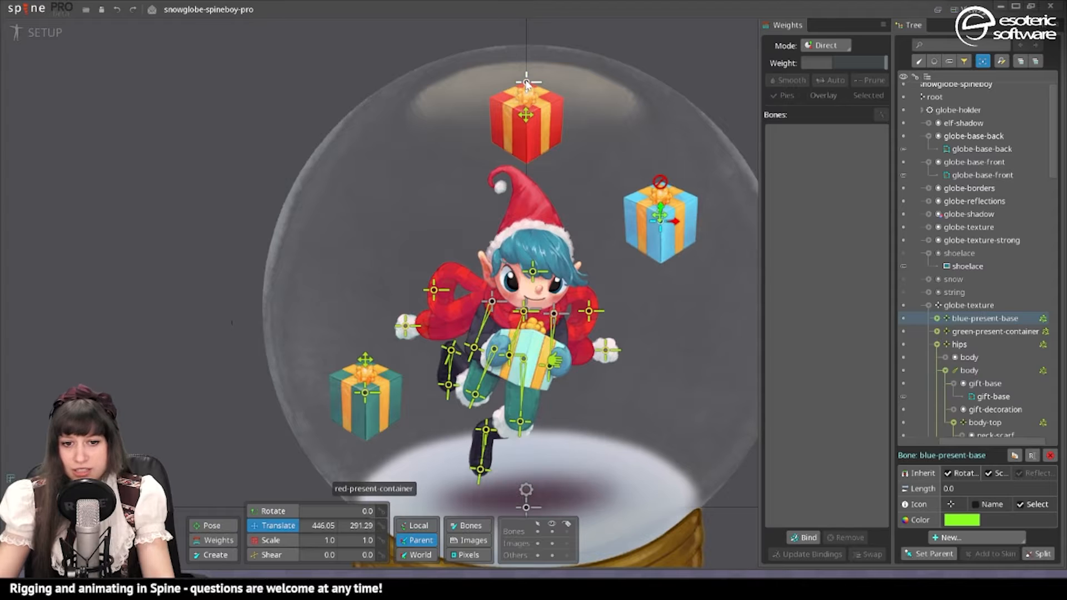
mouse_move(526, 83)
mouse_down()
mouse_move(553, 95)
mouse_move(543, 105)
mouse_move(507, 99)
mouse_move(512, 84)
mouse_up()
key(ctrl+z)
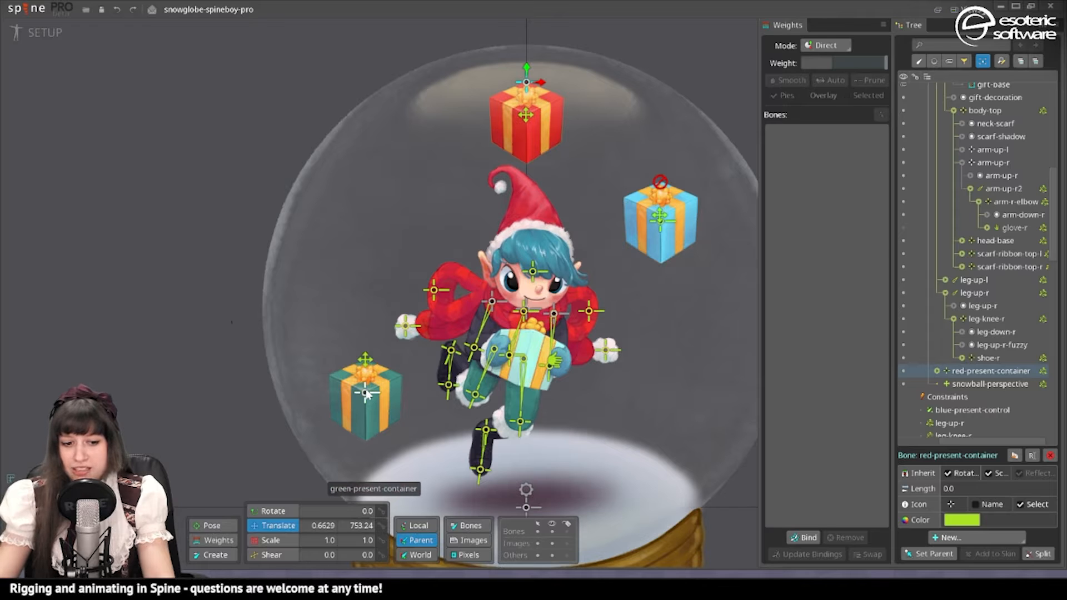
mouse_move(366, 393)
mouse_down()
mouse_move(381, 347)
mouse_move(341, 348)
mouse_move(381, 348)
mouse_move(365, 391)
mouse_up()
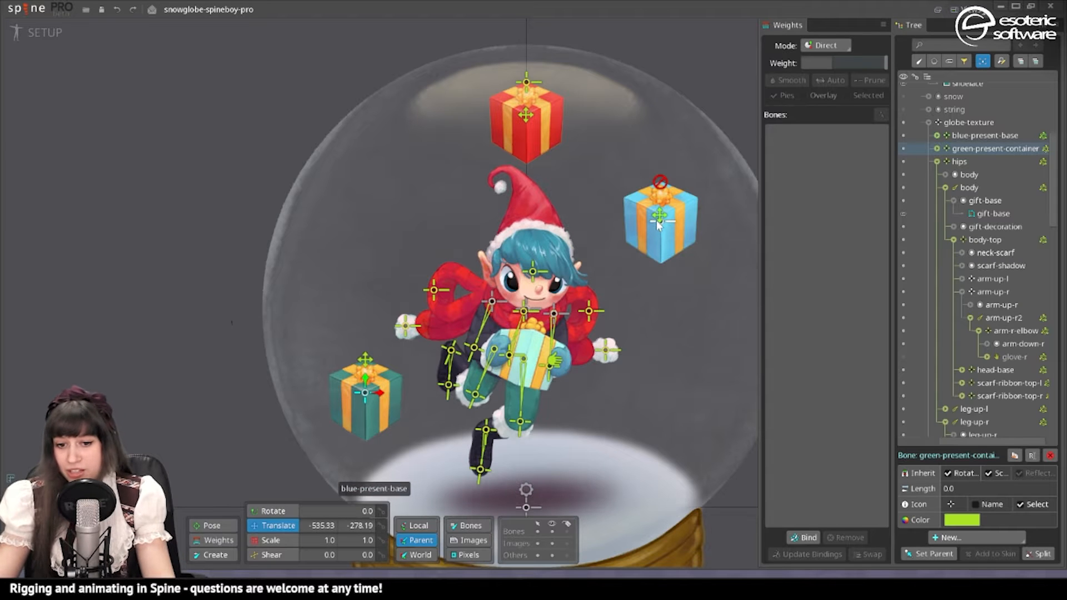
mouse_move(658, 224)
mouse_down()
mouse_move(600, 232)
mouse_move(693, 231)
mouse_move(691, 195)
mouse_move(671, 232)
mouse_up()
scroll(547, 97, down, 1)
scroll(552, 400, down, 1)
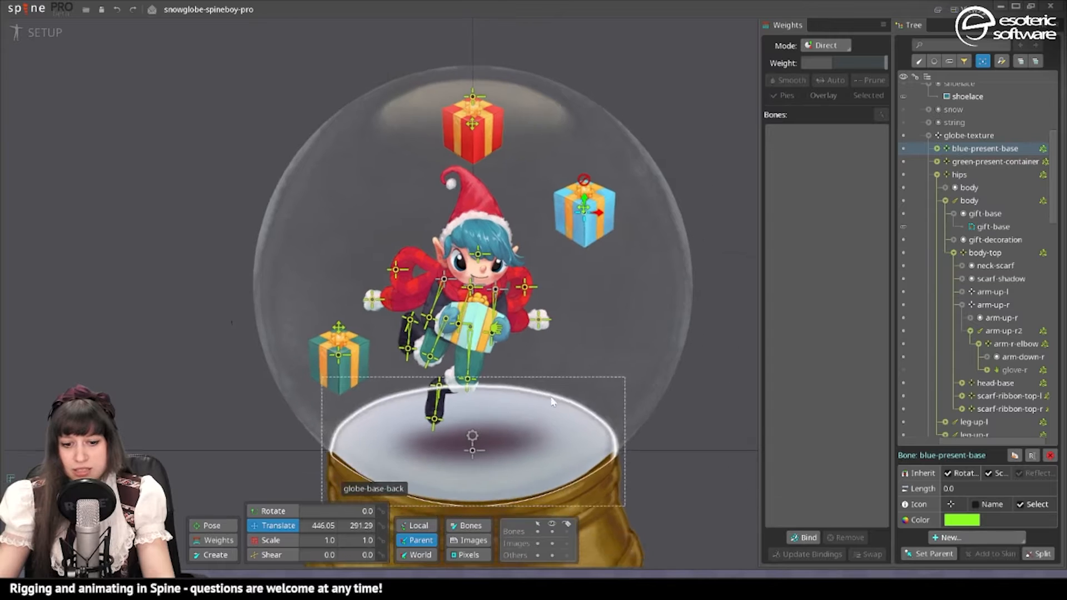
Try moving the elf-shadow image on the snow and undo the move
drag(552, 401, 642, 204)
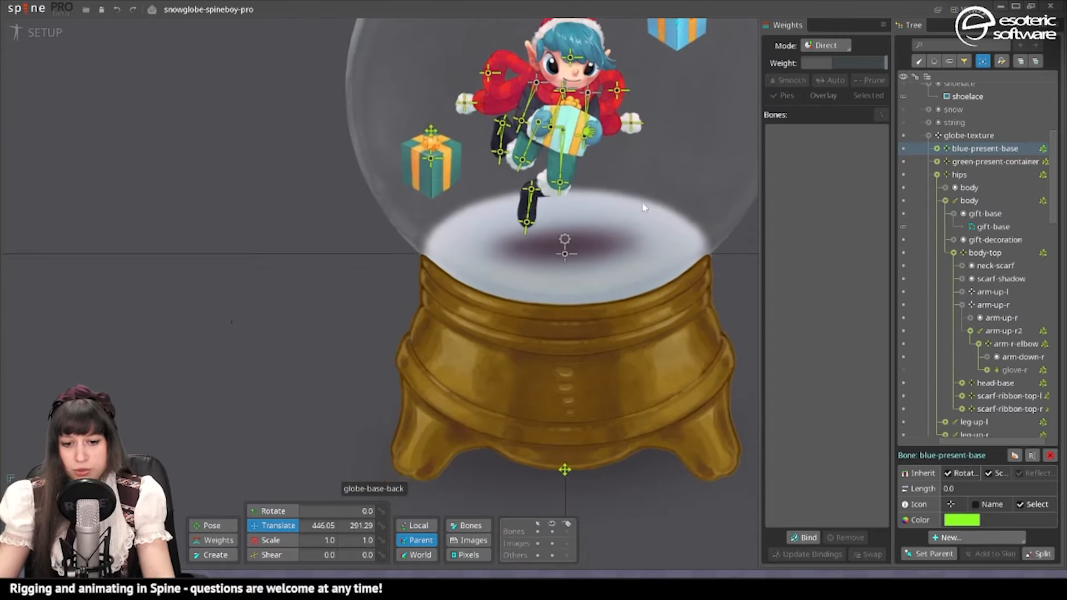
click(566, 252)
drag(568, 253, 541, 289)
drag(544, 290, 541, 313)
key(ctrl+z)
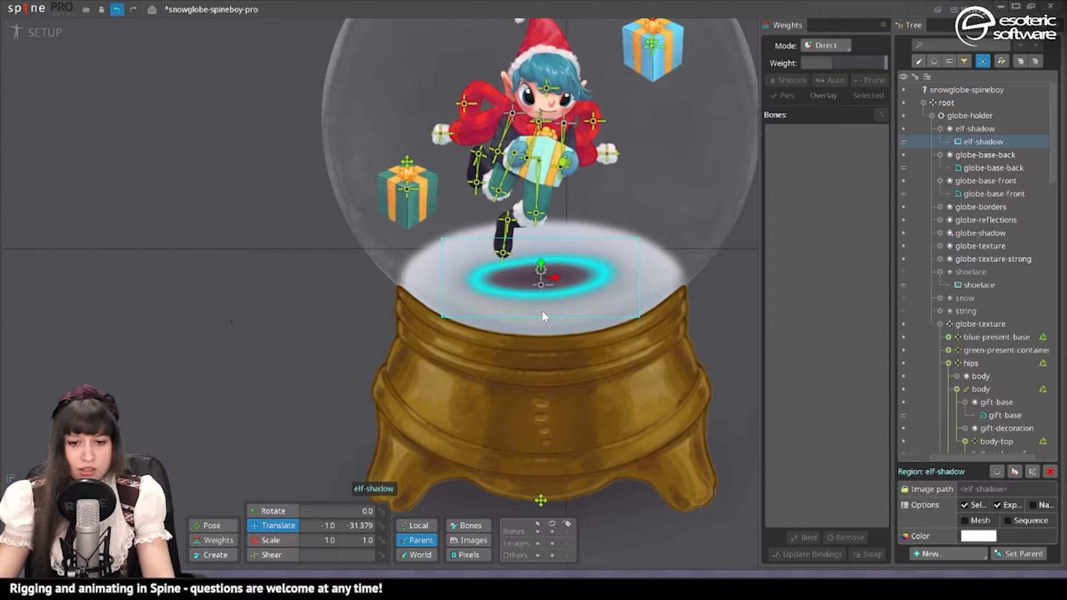
key(ctrl+z)
Try moving the root bone in Setup mode and undo the changes
click(566, 251)
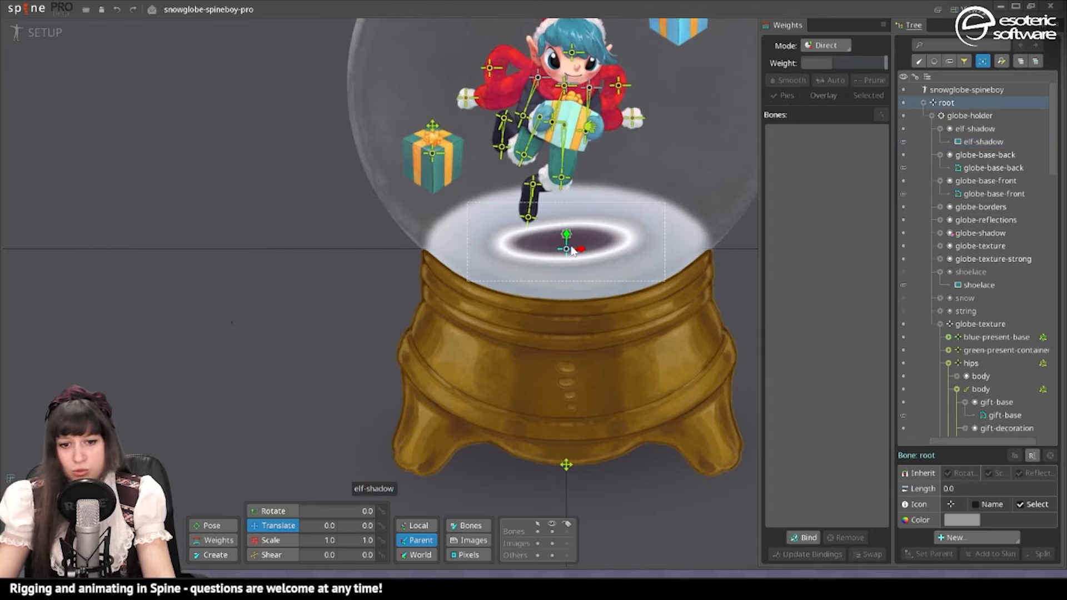
drag(565, 252, 579, 225)
key(ctrl+z)
key(ctrl+z)
key(ctrl+z)
key(ctrl+z)
key(ctrl+z)
key(ctrl+z)
key(ctrl+z)
key(ctrl+z)
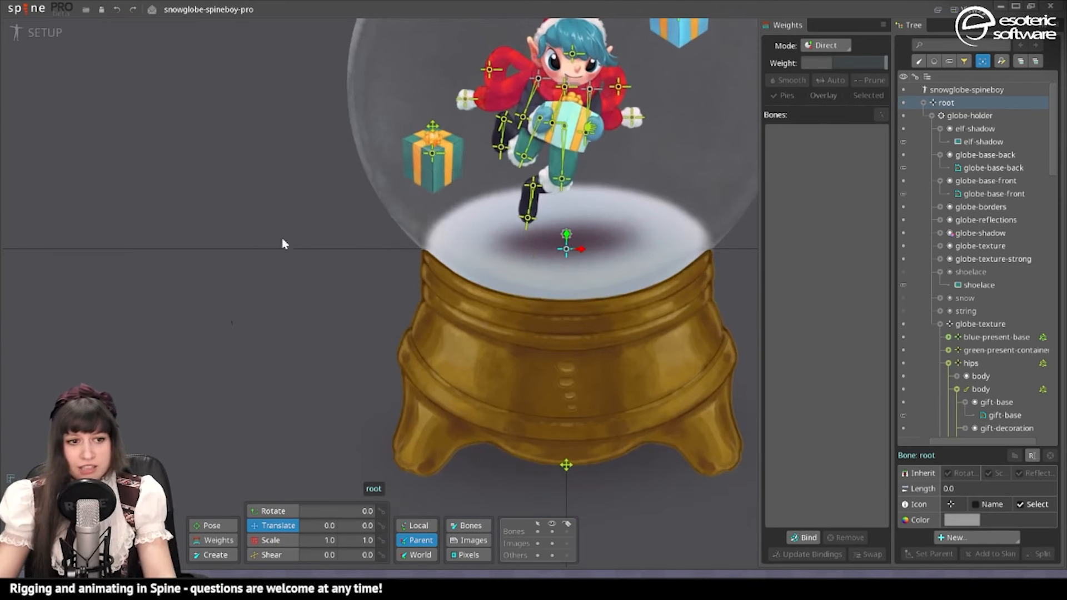
Switch to Animate mode and move the root bone and the elf's hips bone at frame 0 of the test animation
click(46, 34)
scroll(445, 241, down, 3)
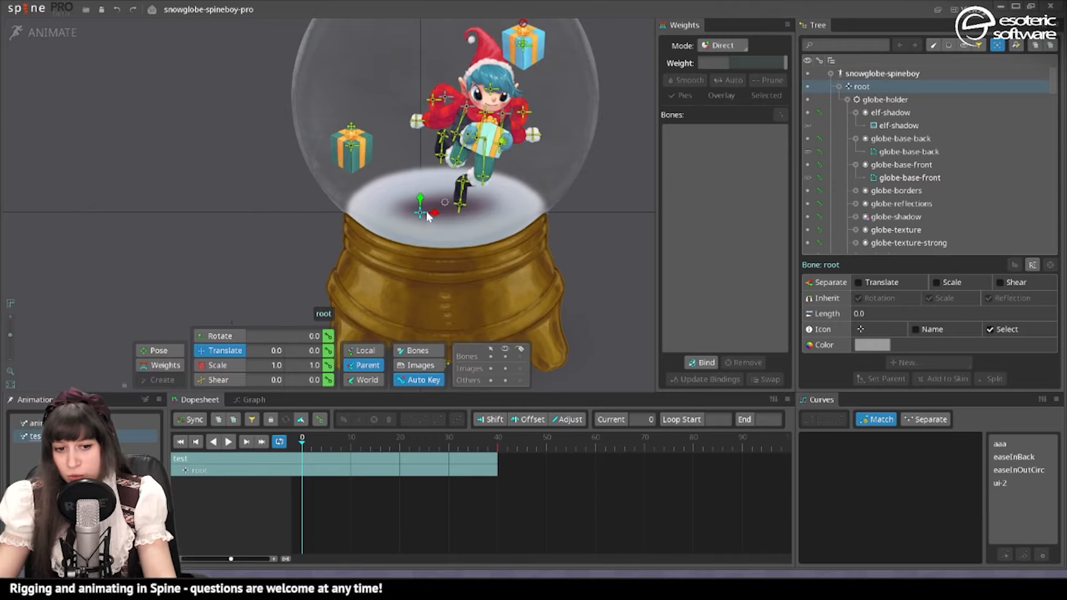
drag(416, 218, 418, 250)
scroll(474, 151, up, 3)
click(478, 197)
drag(481, 200, 461, 266)
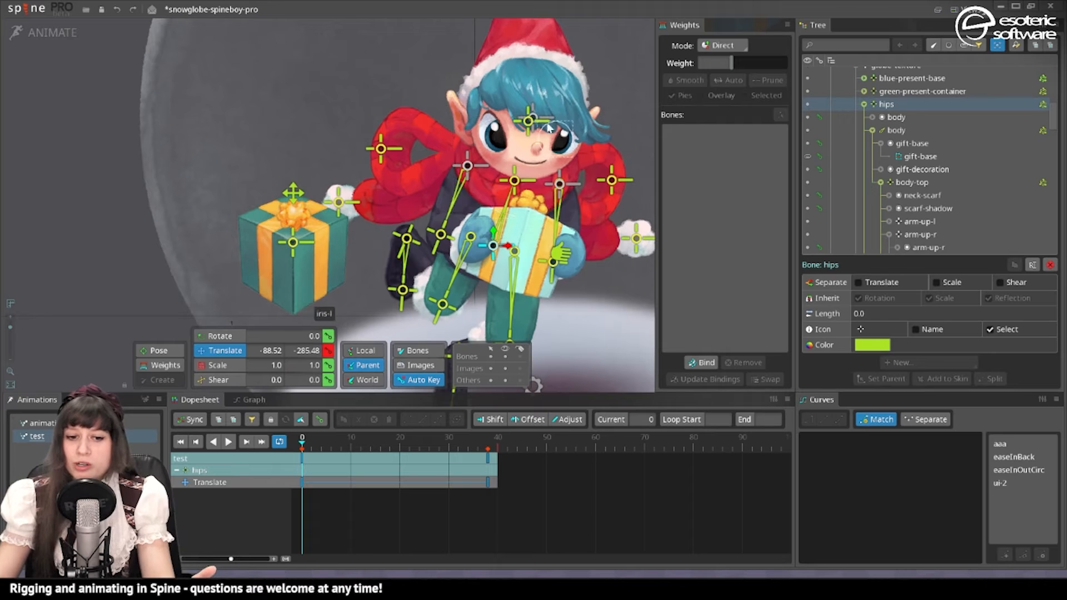
Move the elf's top scarf ribbon, body-top and head-base bones at frame 0
drag(380, 149, 356, 159)
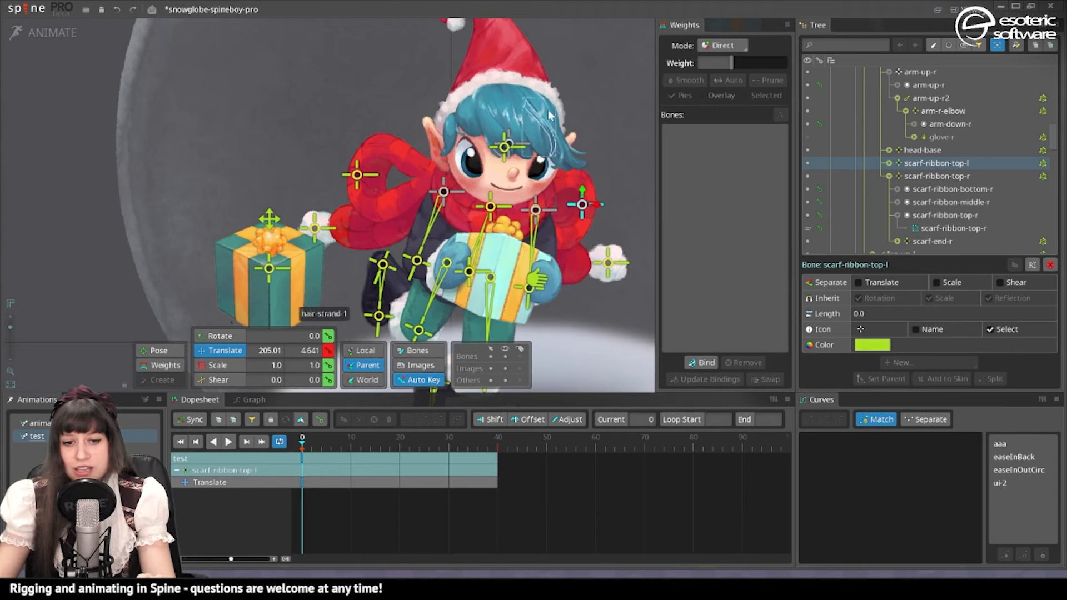
scroll(533, 117, up, 3)
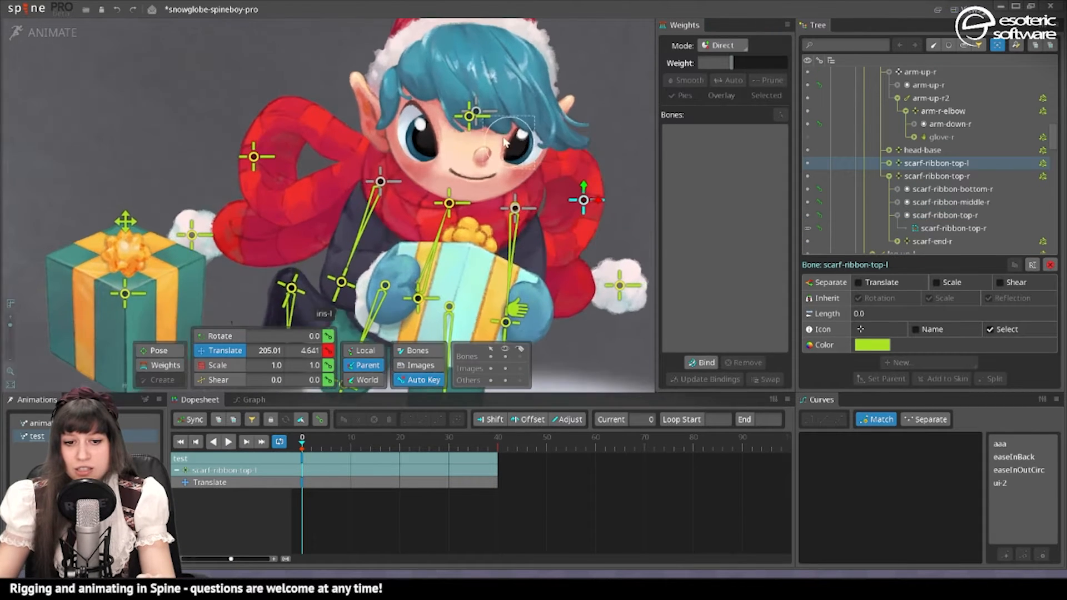
drag(473, 265, 462, 226)
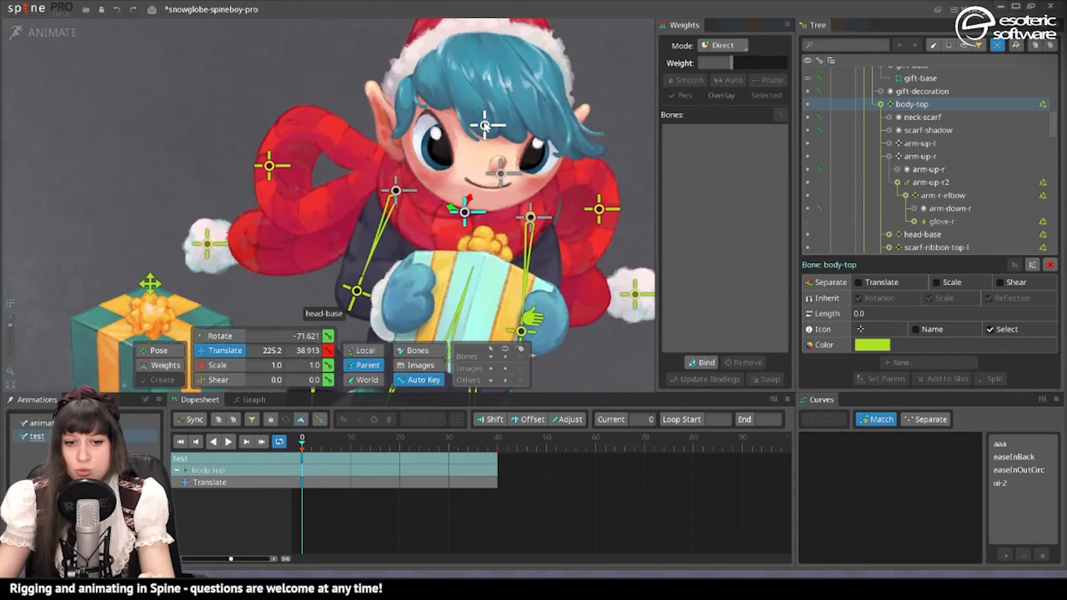
drag(484, 114, 479, 324)
click(448, 175)
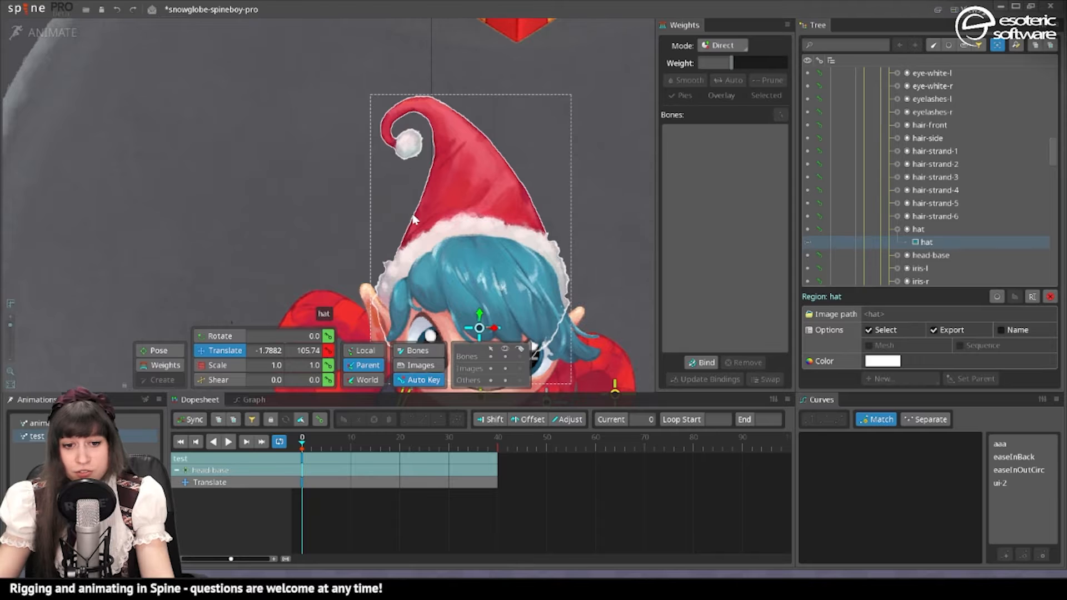
Try moving the head-base bone once more to check how the head follows, and undo the move
scroll(489, 217, down, 2)
scroll(502, 148, up, 3)
drag(491, 219, 486, 256)
click(503, 149)
drag(476, 191, 449, 179)
key(ctrl+z)
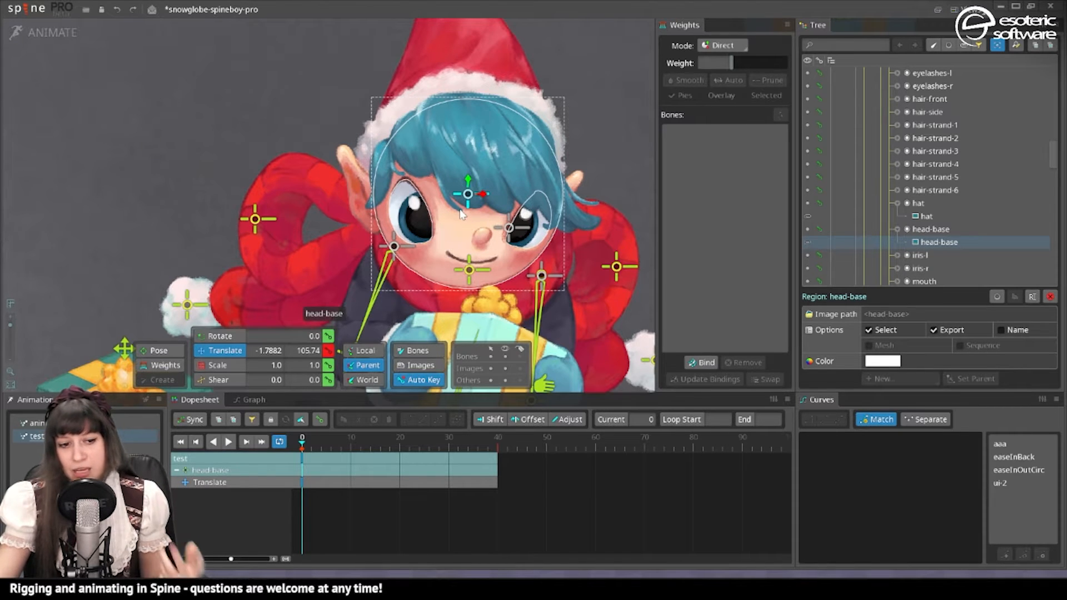
Return to Setup mode and select the head-base image of the elf's face
key(Tab)
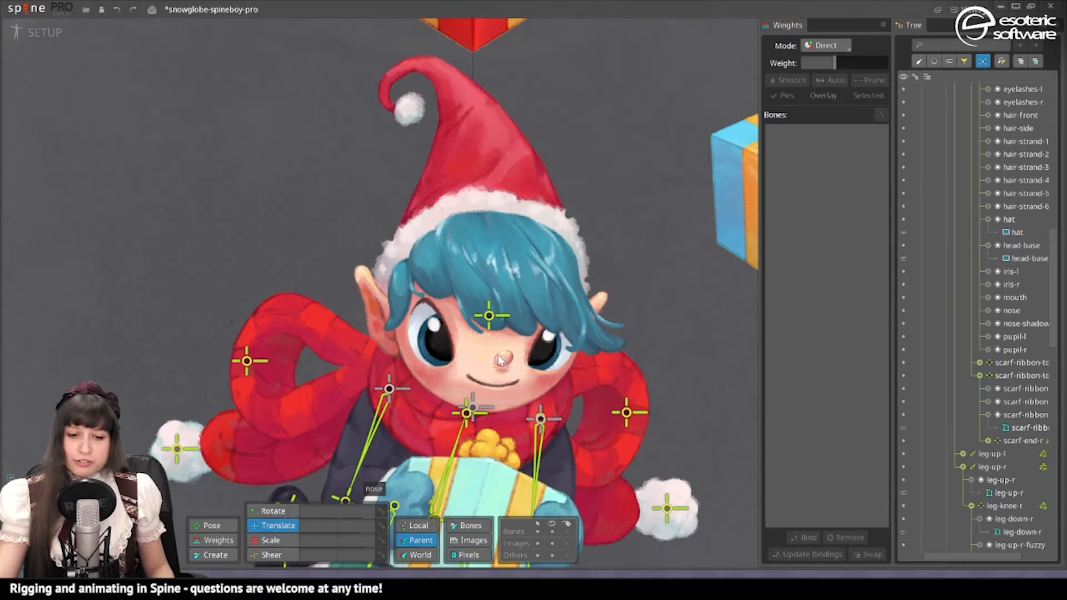
click(499, 360)
scroll(499, 362, up, 5)
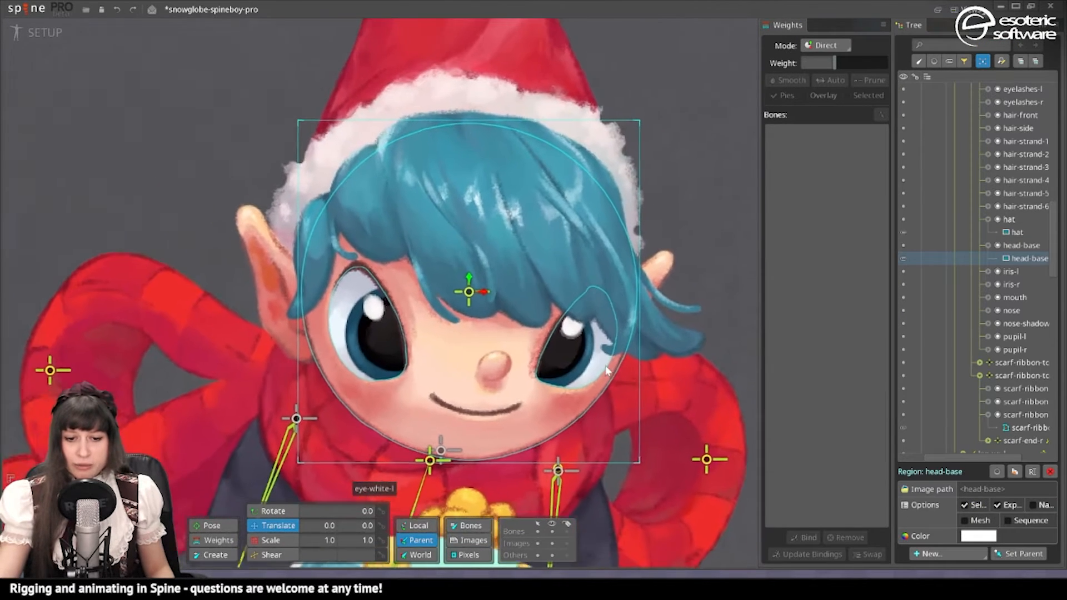
Try sliding the head-base image sideways away from the eyes and undo the move
drag(607, 371, 621, 374)
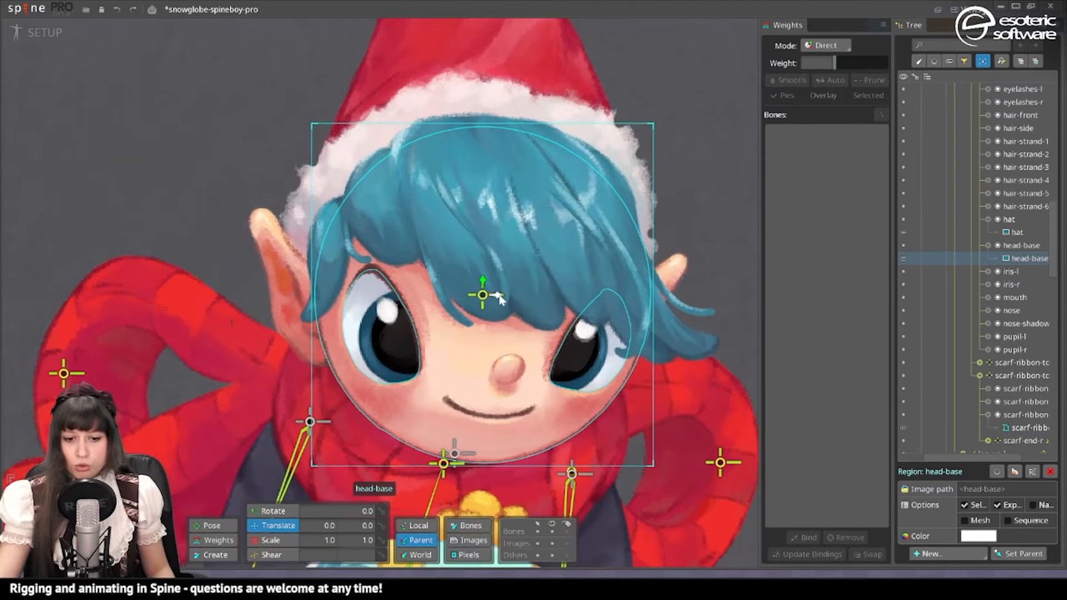
drag(498, 298, 823, 332)
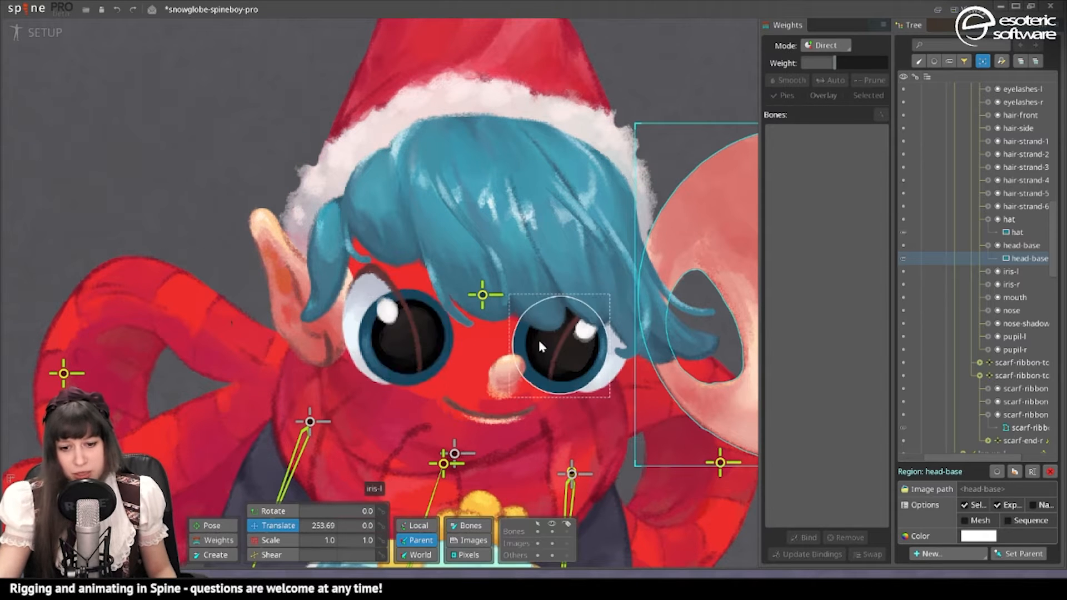
key(ctrl+z)
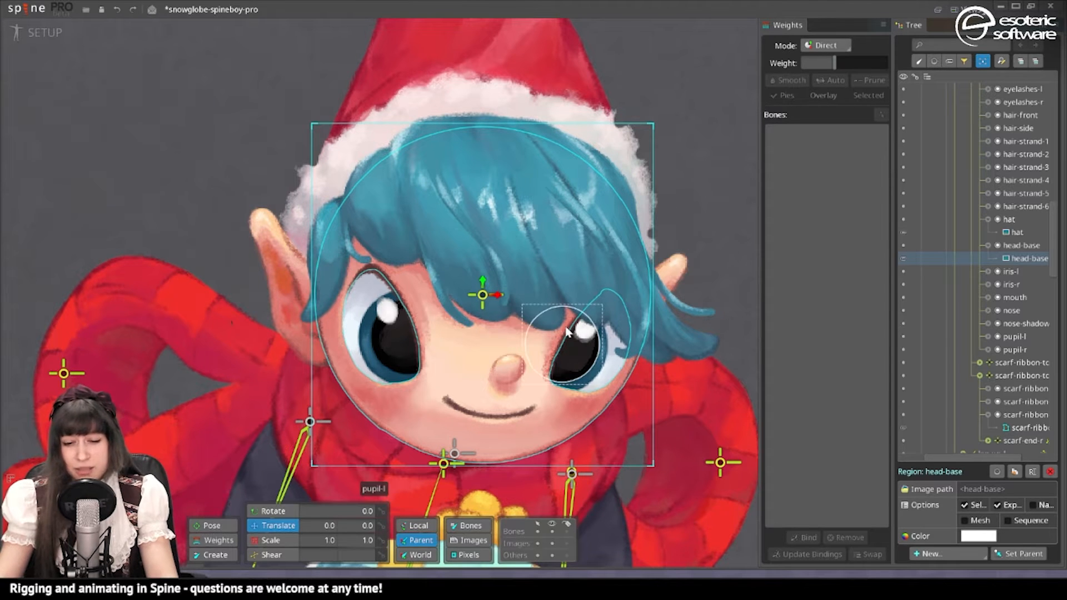
Select the nose image and the nose-shadow image to inspect the separate face parts
click(513, 373)
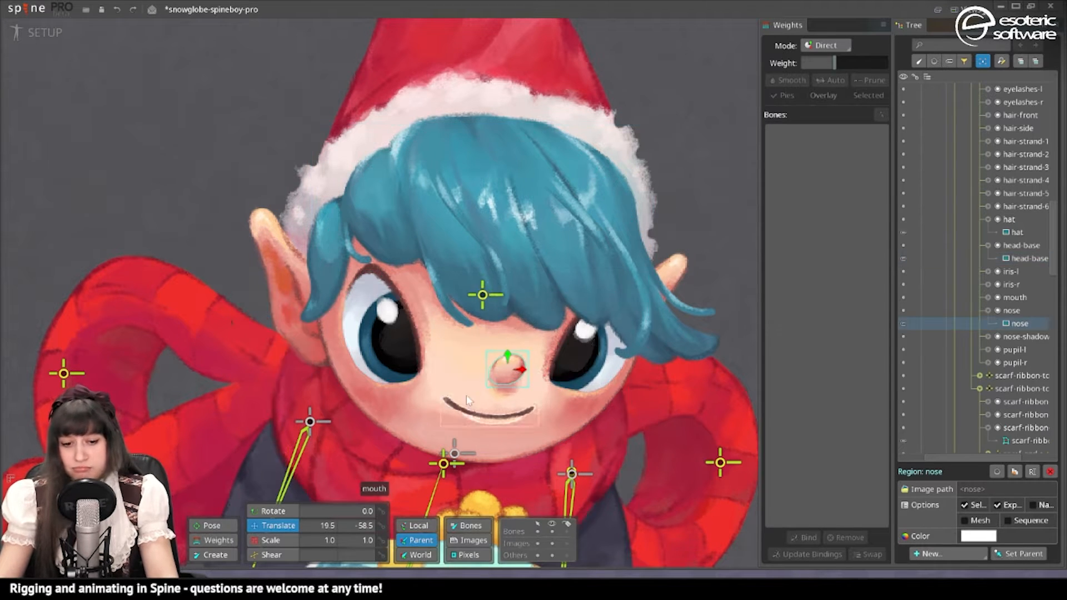
mouse_move(516, 370)
mouse_down()
mouse_move(600, 368)
mouse_move(509, 372)
mouse_up()
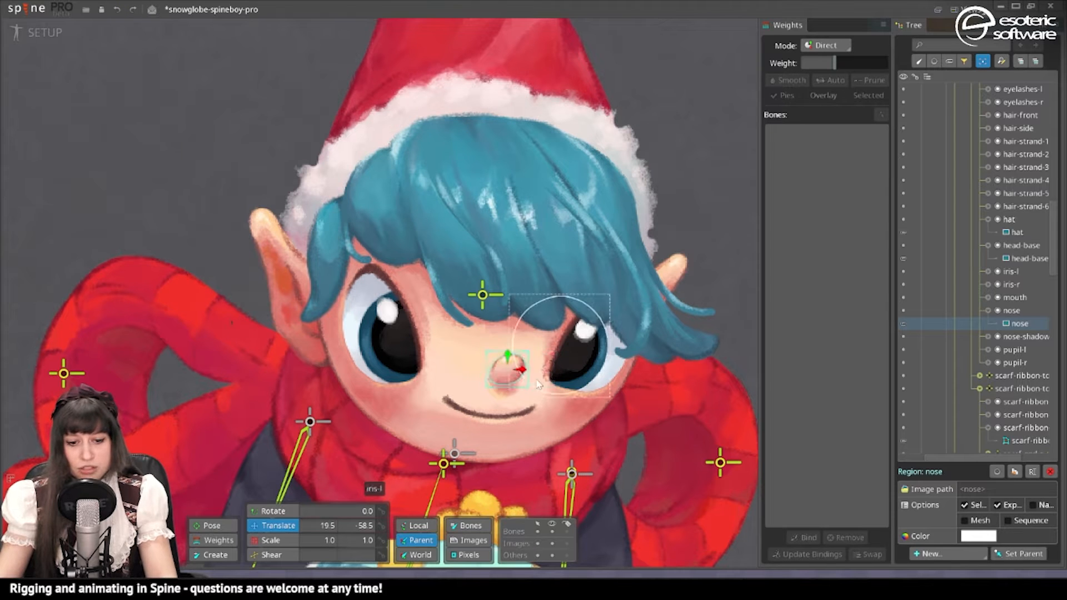
click(538, 383)
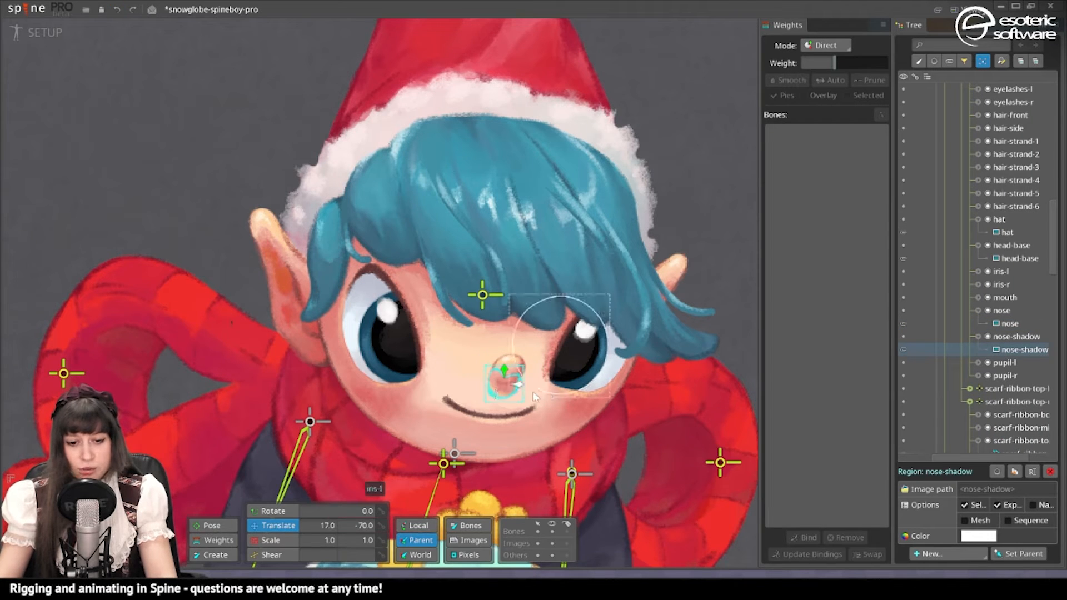
Try moving the mouth image sideways across the face and restore its original position
click(501, 410)
drag(500, 410, 419, 425)
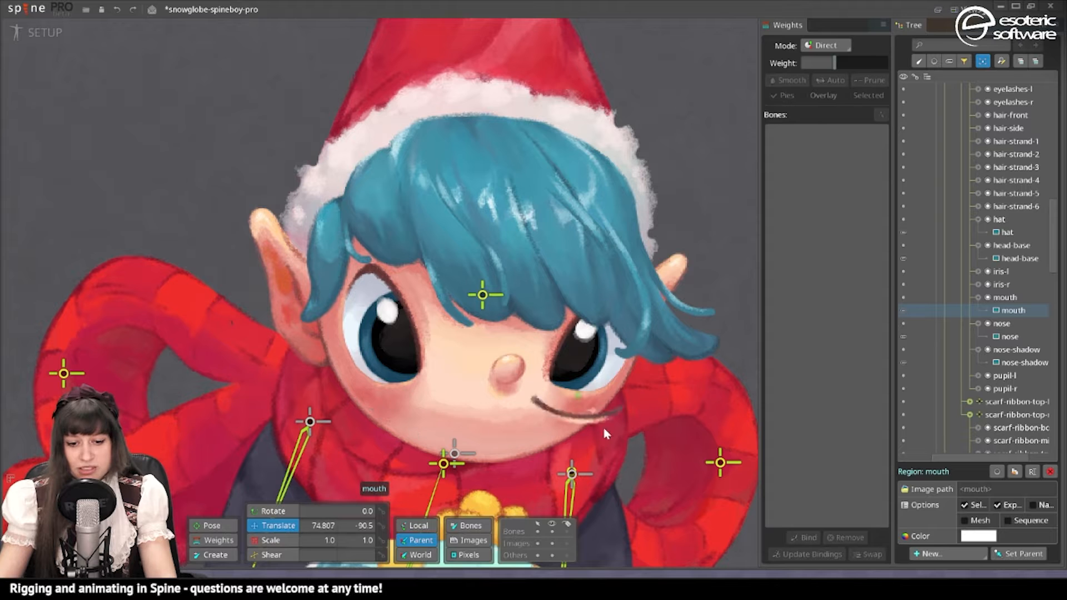
drag(605, 433, 533, 433)
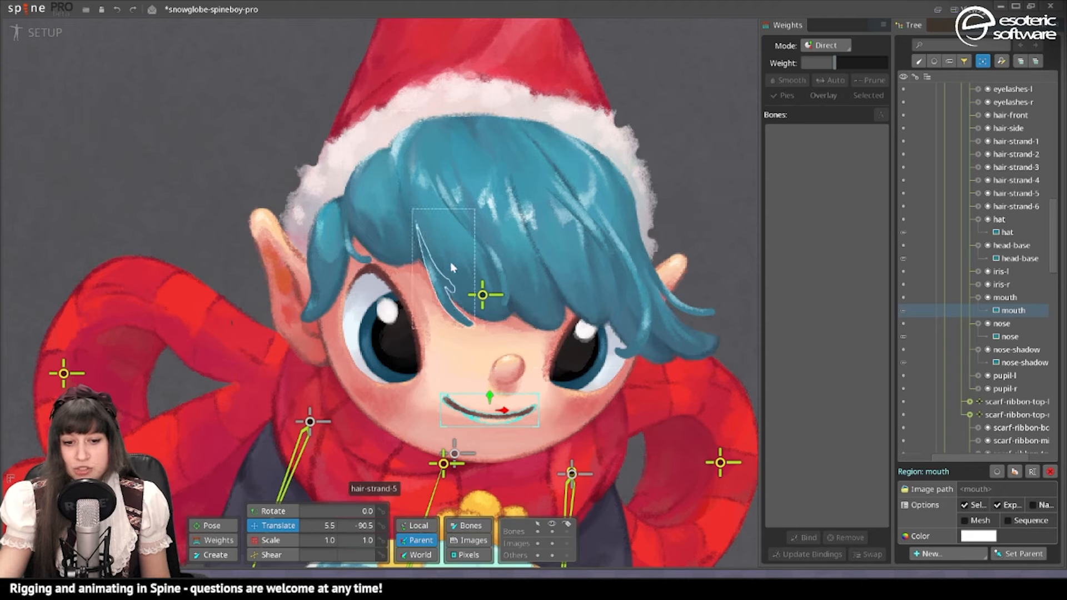
Select the hair-front image and the hair-strand-4 image to inspect the separate hair parts
click(517, 192)
mouse_move(519, 186)
mouse_down()
mouse_move(685, 245)
mouse_move(591, 143)
mouse_move(512, 190)
mouse_up()
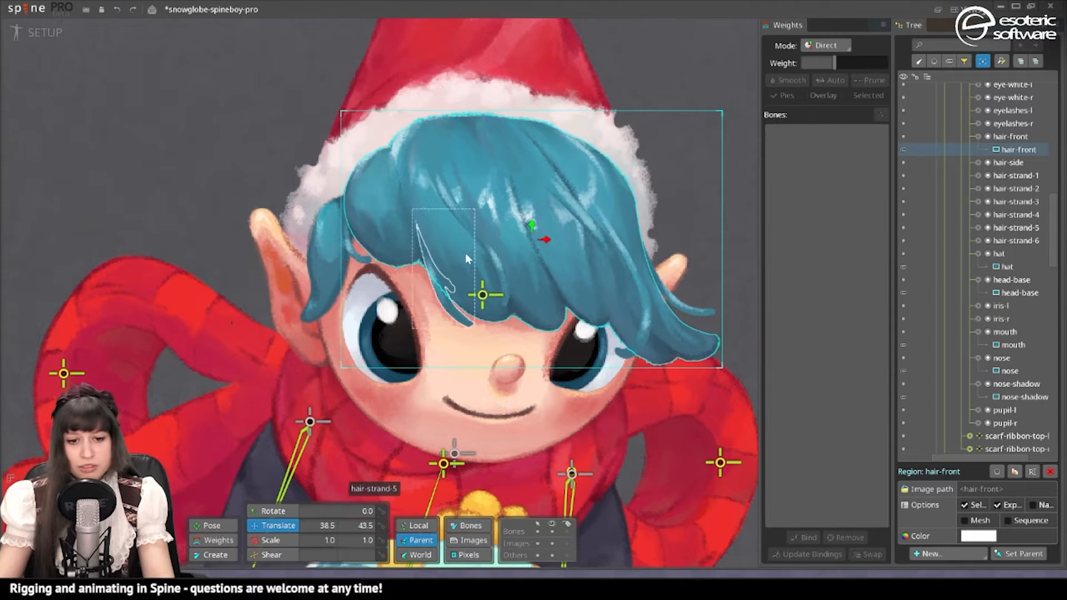
click(488, 232)
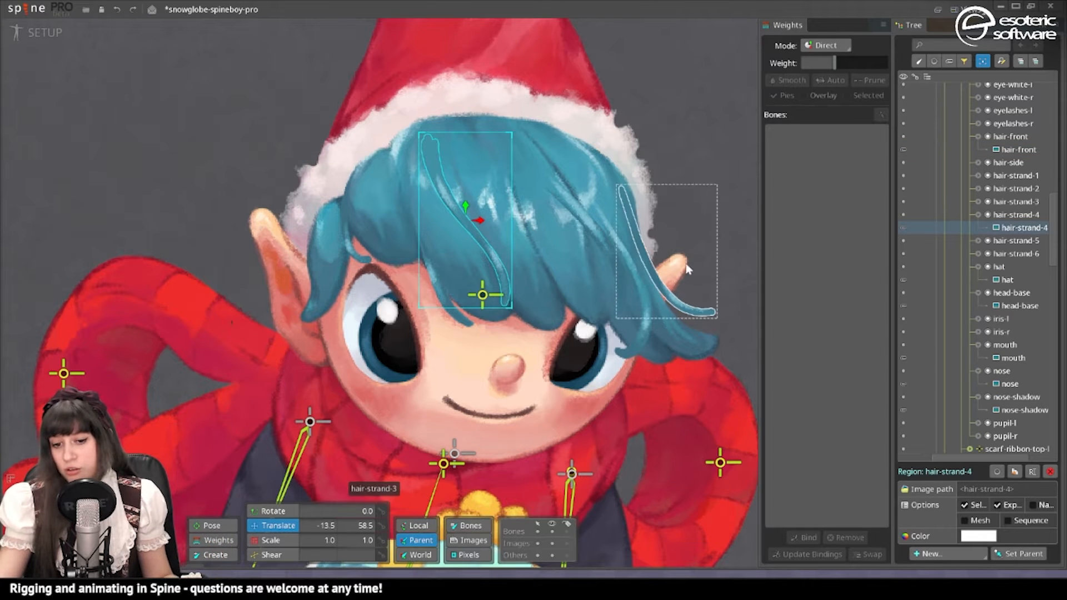
Select the head-base image and examine its eye cut-outs, nose and mouth area up close
scroll(687, 269, up, 3)
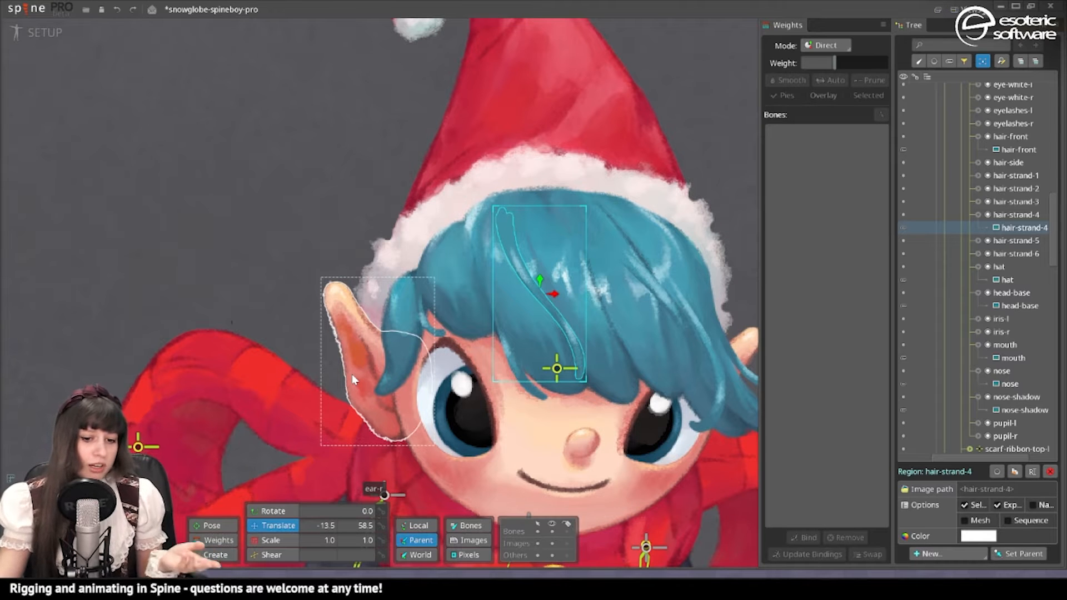
drag(607, 273, 542, 181)
click(375, 363)
scroll(541, 381, up, 4)
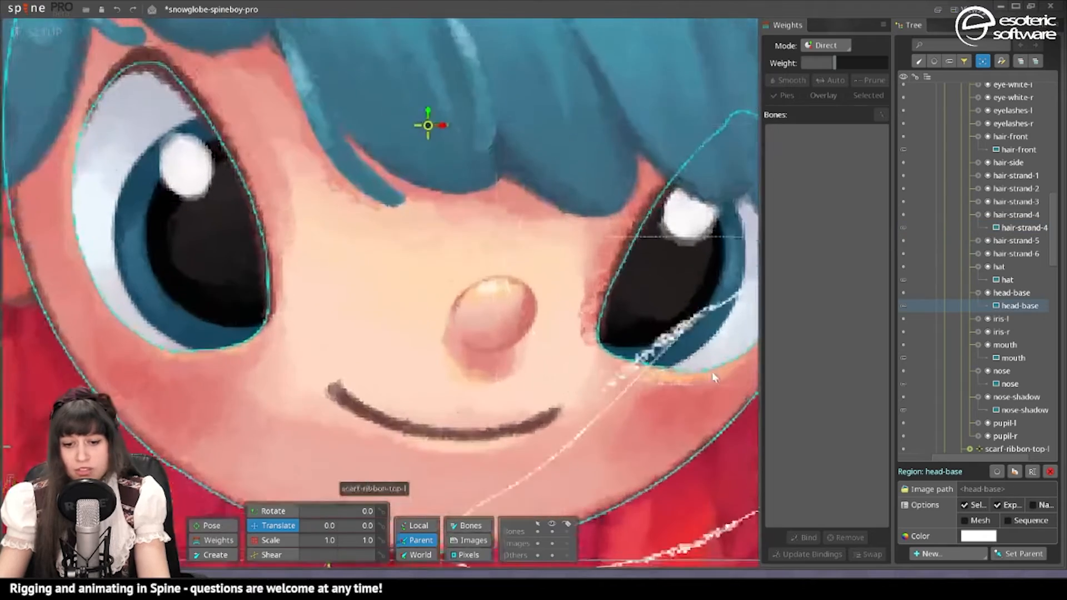
drag(712, 372, 539, 438)
scroll(594, 400, down, 5)
scroll(551, 368, up, 4)
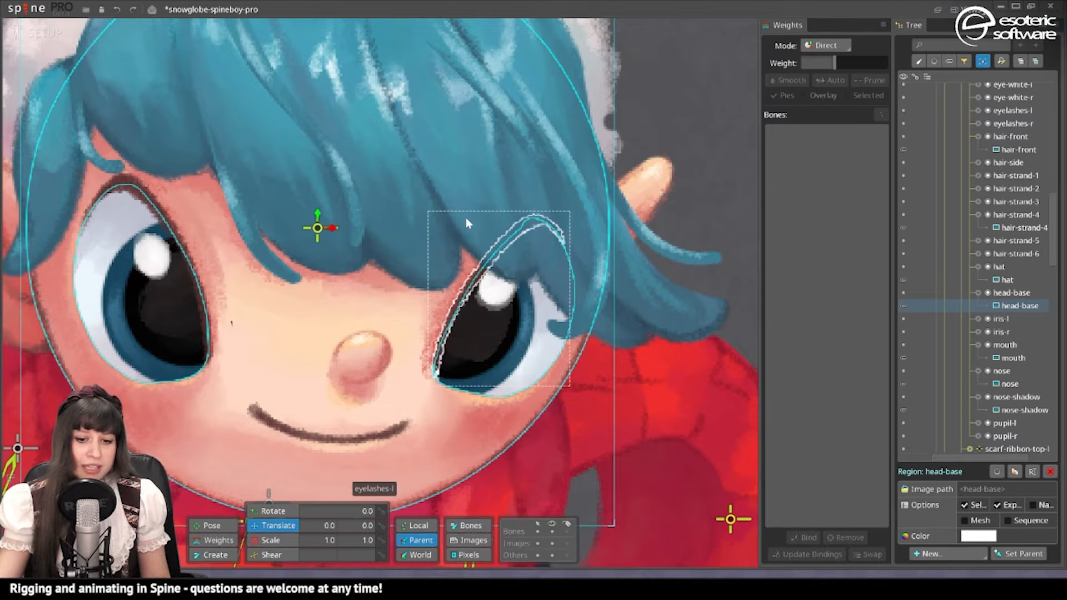
Select the eye-white-l image and the pupil-l image to inspect the separate eye parts
scroll(511, 443, down, 10)
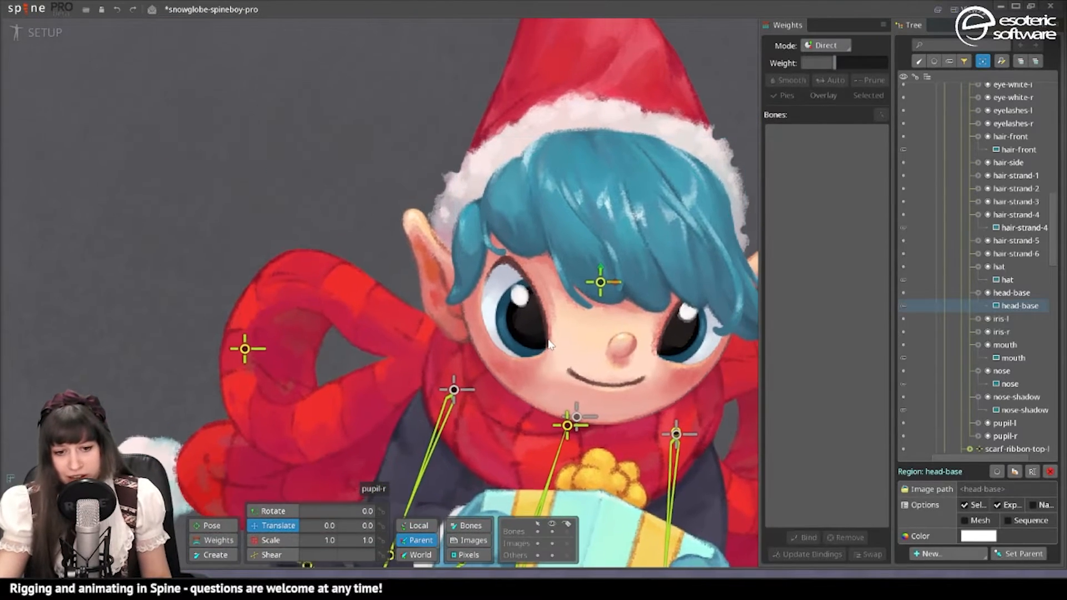
drag(549, 345, 449, 385)
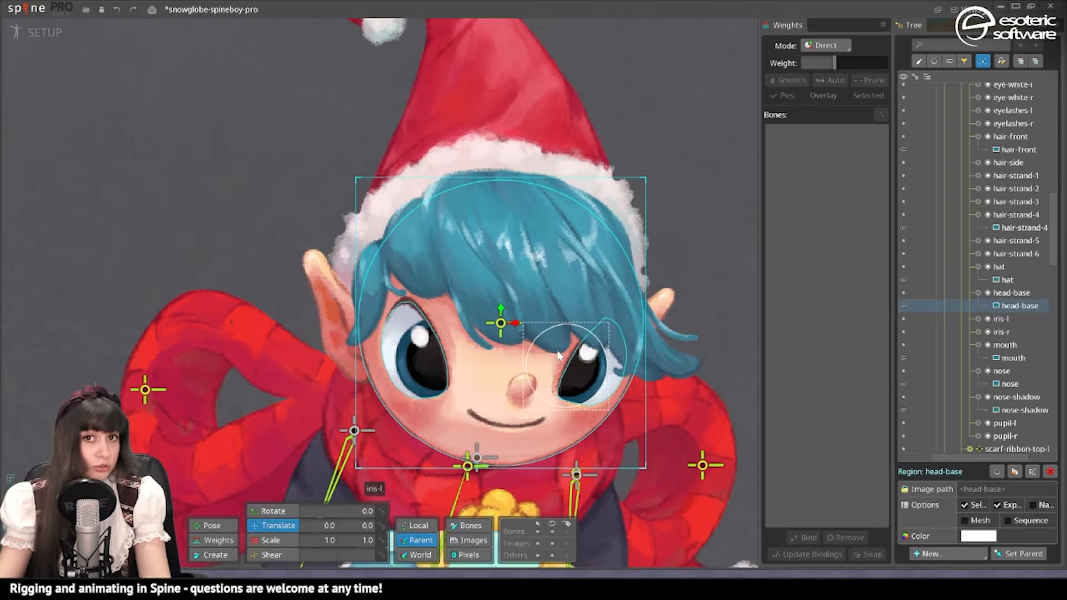
click(593, 365)
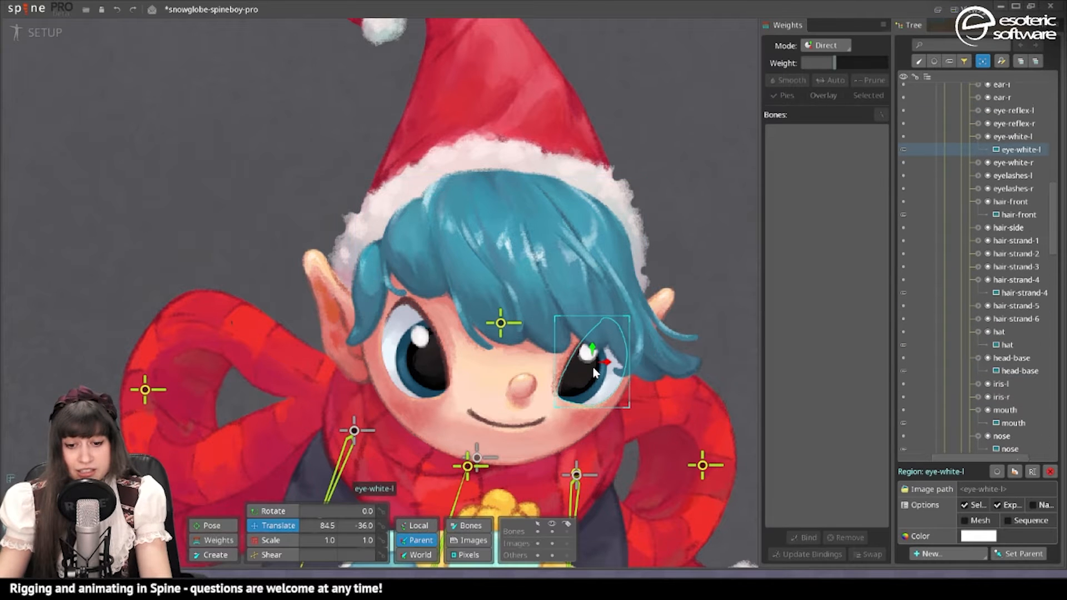
scroll(569, 386, up, 2)
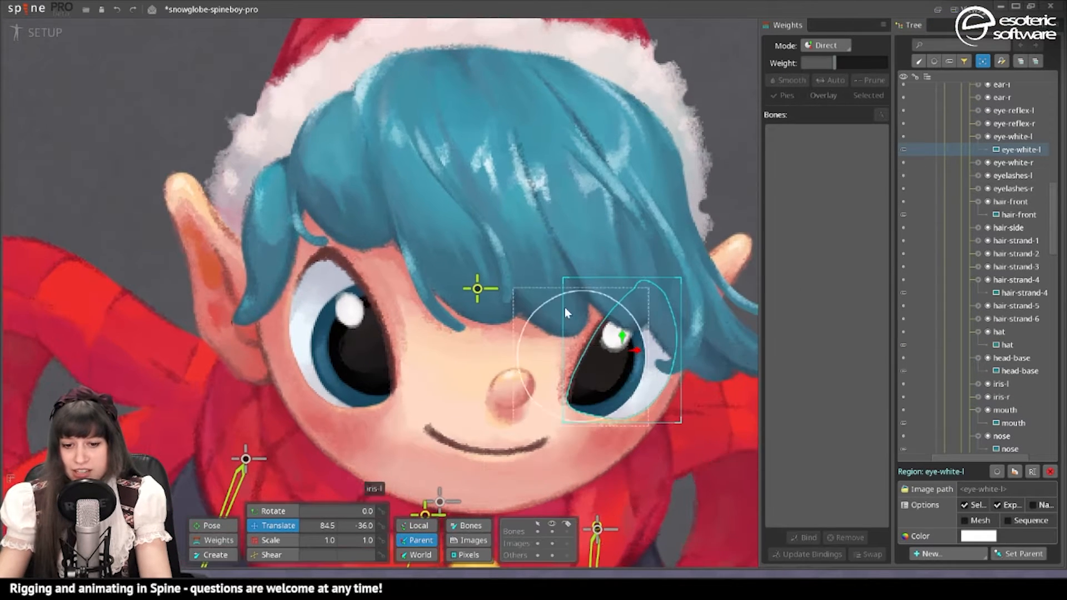
click(582, 378)
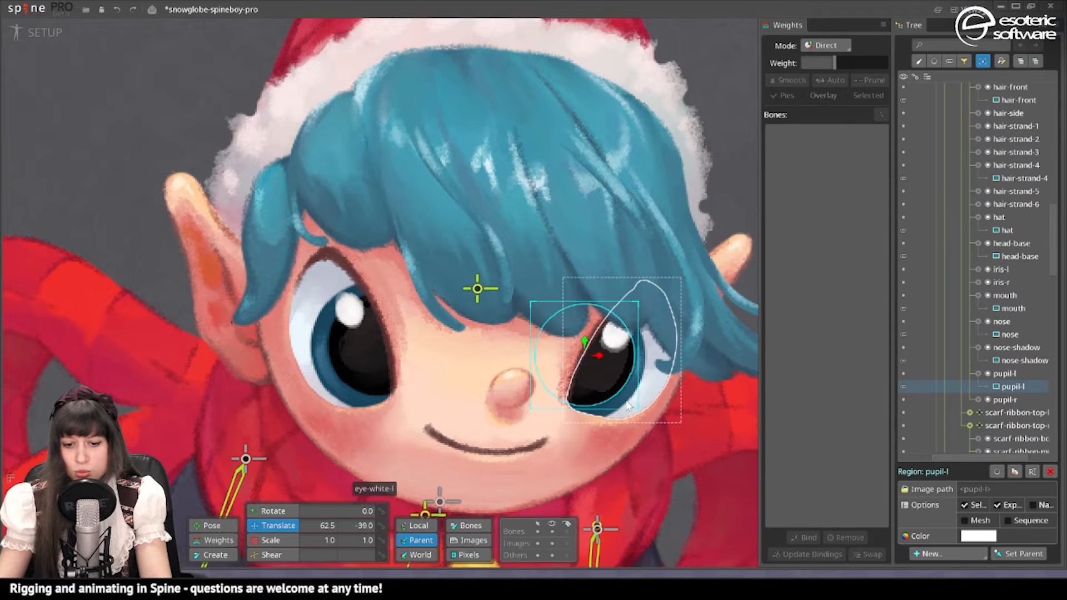
Select the head-base image again and convert it from a region into a mesh
click(451, 301)
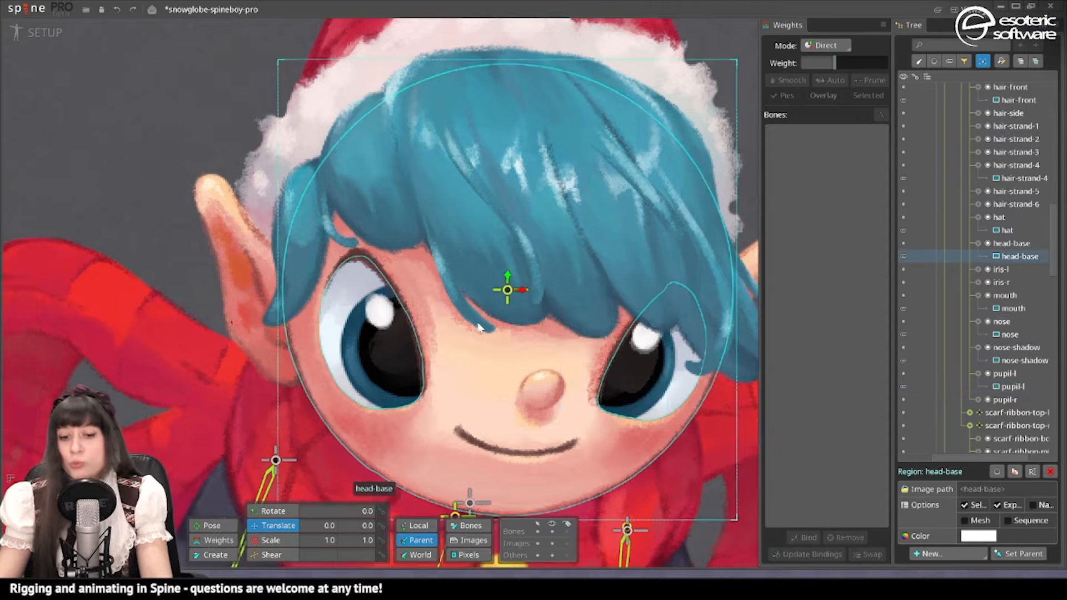
scroll(501, 311, down, 2)
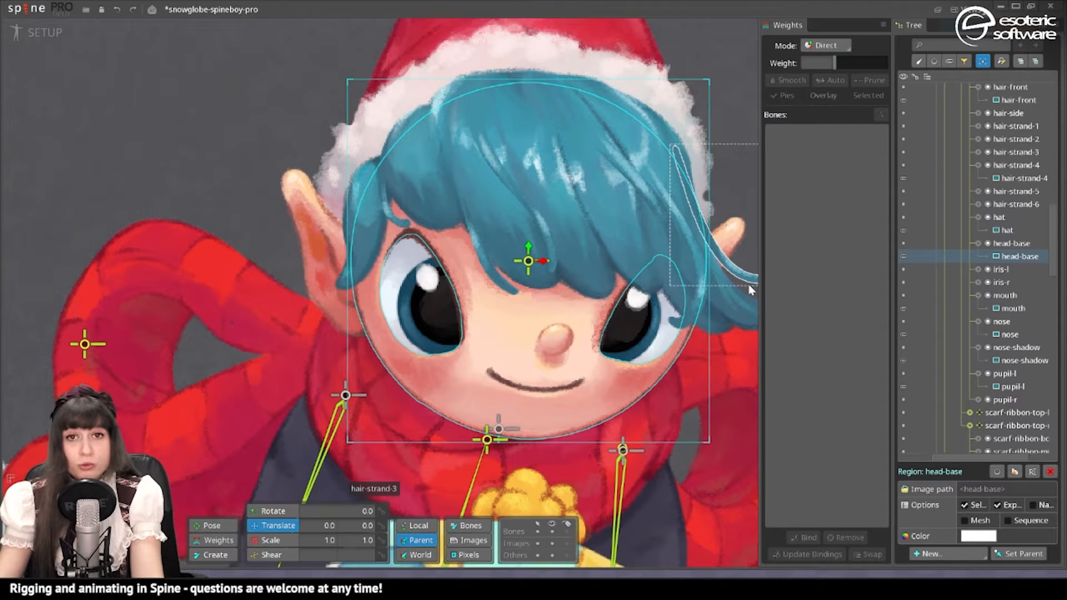
scroll(707, 401, down, 3)
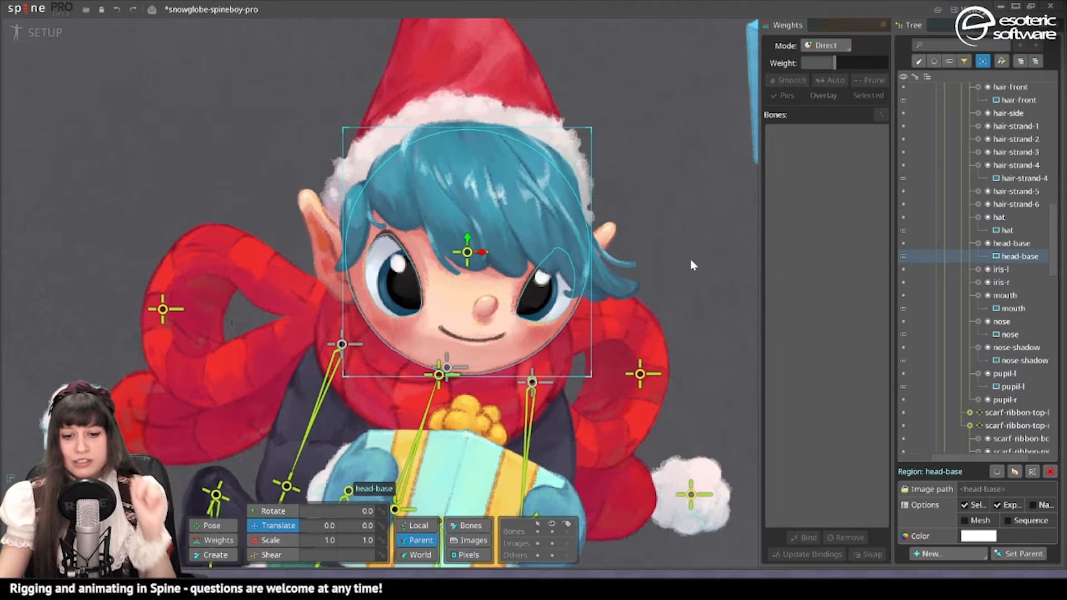
click(965, 521)
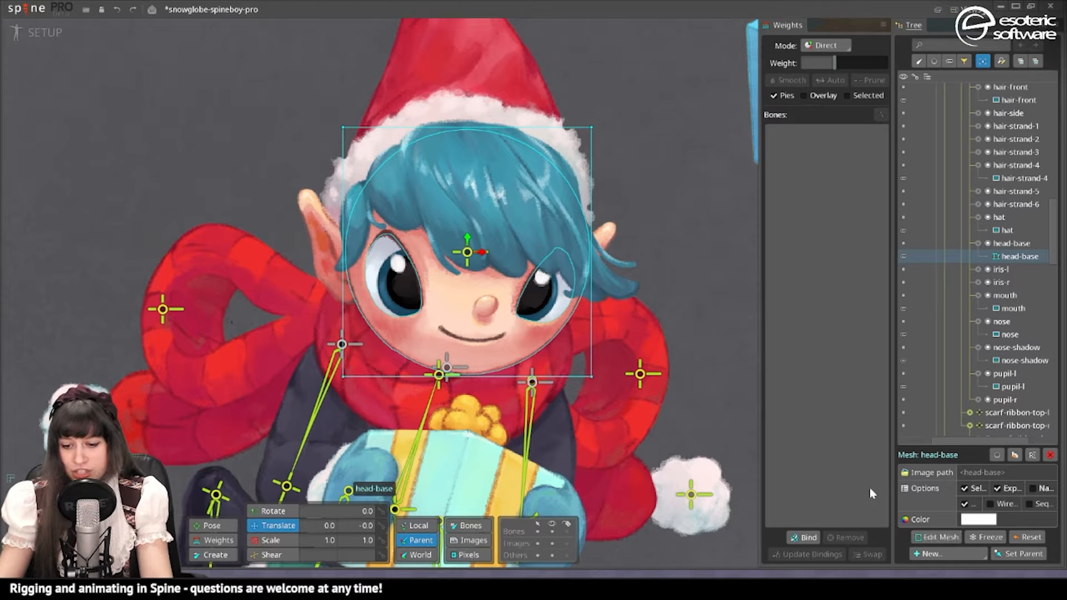
drag(871, 493, 860, 493)
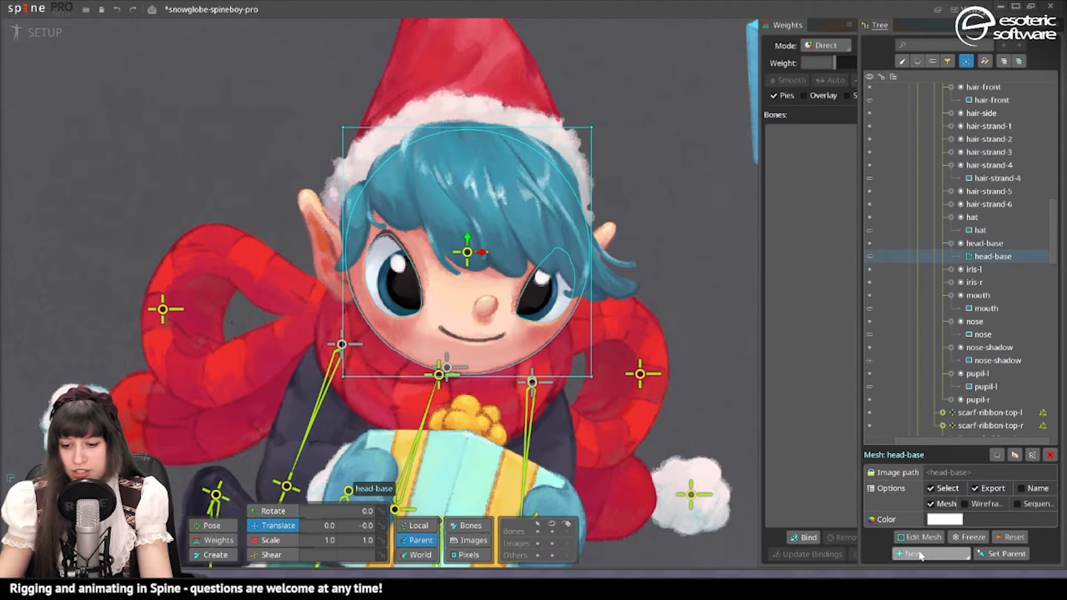
Open the head-base mesh for editing and isolate it from the surrounding images
click(919, 537)
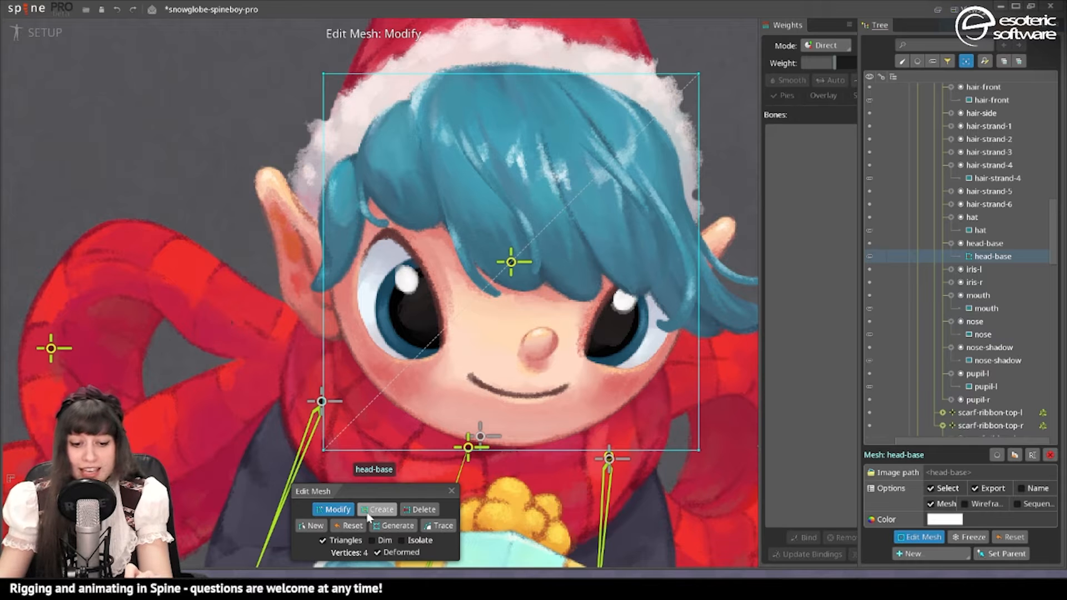
click(368, 515)
click(401, 540)
click(420, 509)
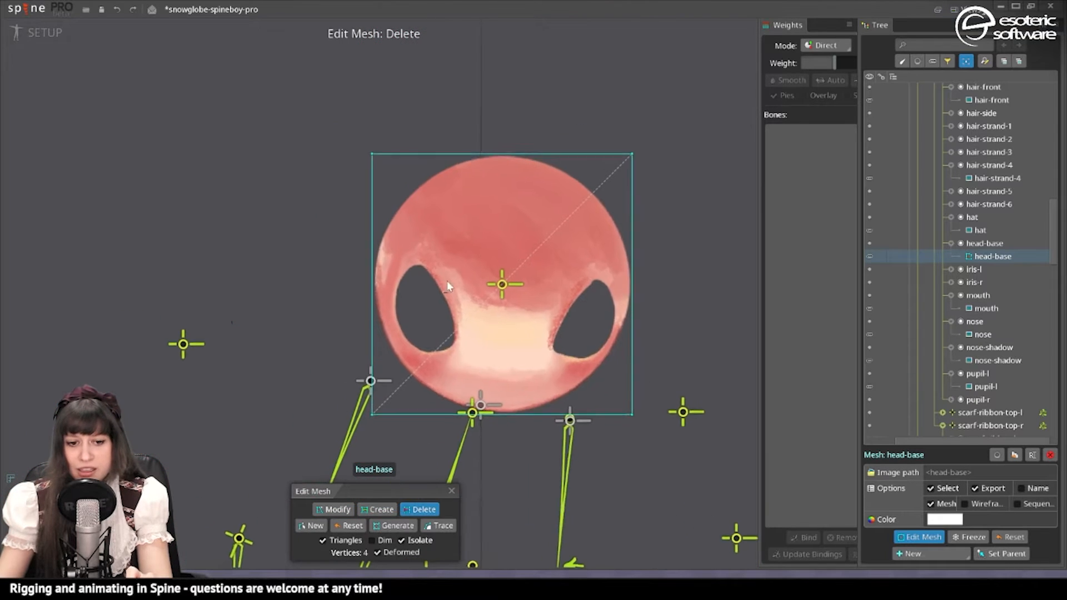
drag(438, 411, 429, 354)
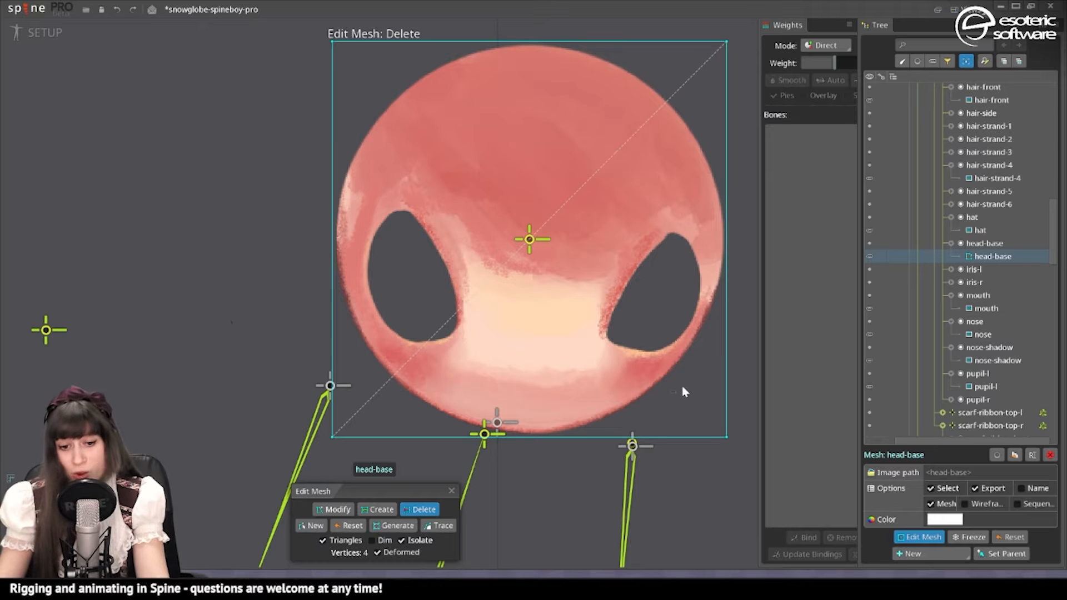
Try adding two vertices along the lower edge of the head-base mesh and undo both
click(378, 509)
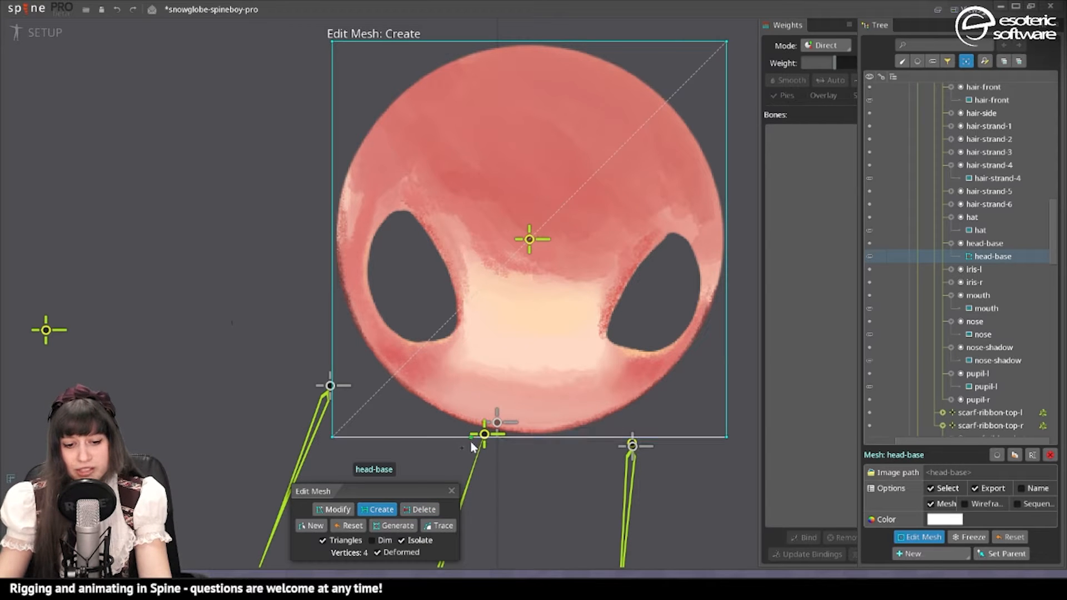
click(456, 445)
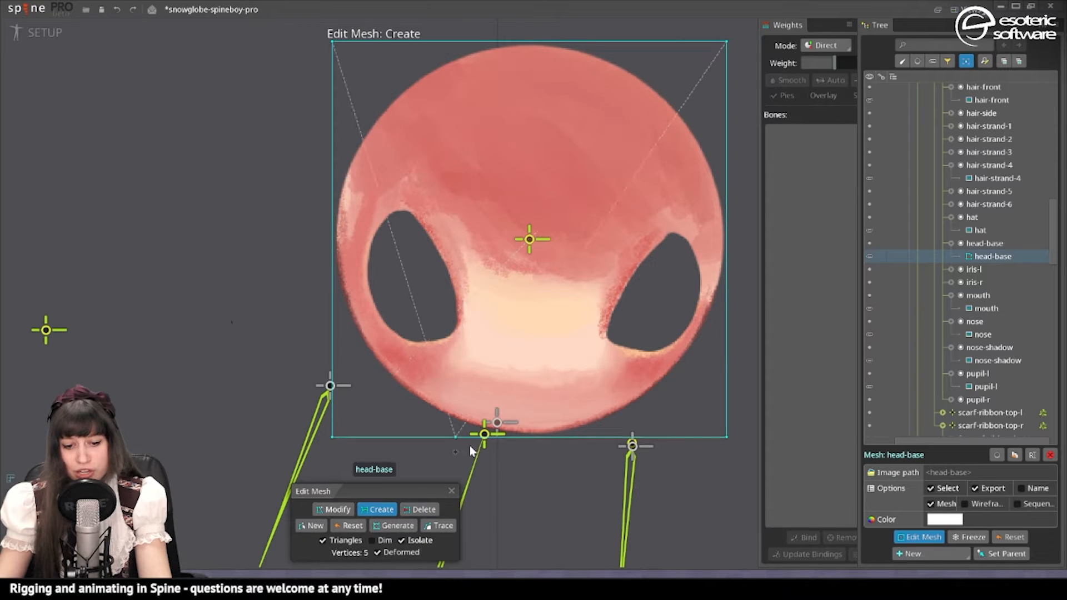
click(593, 438)
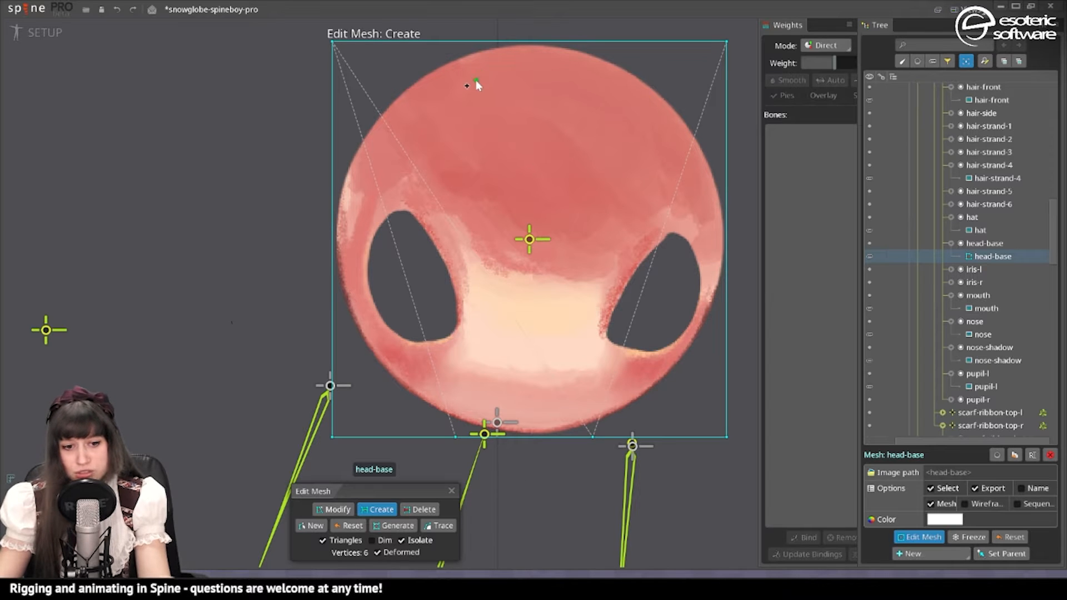
key(ctrl+z)
key(ctrl+z)
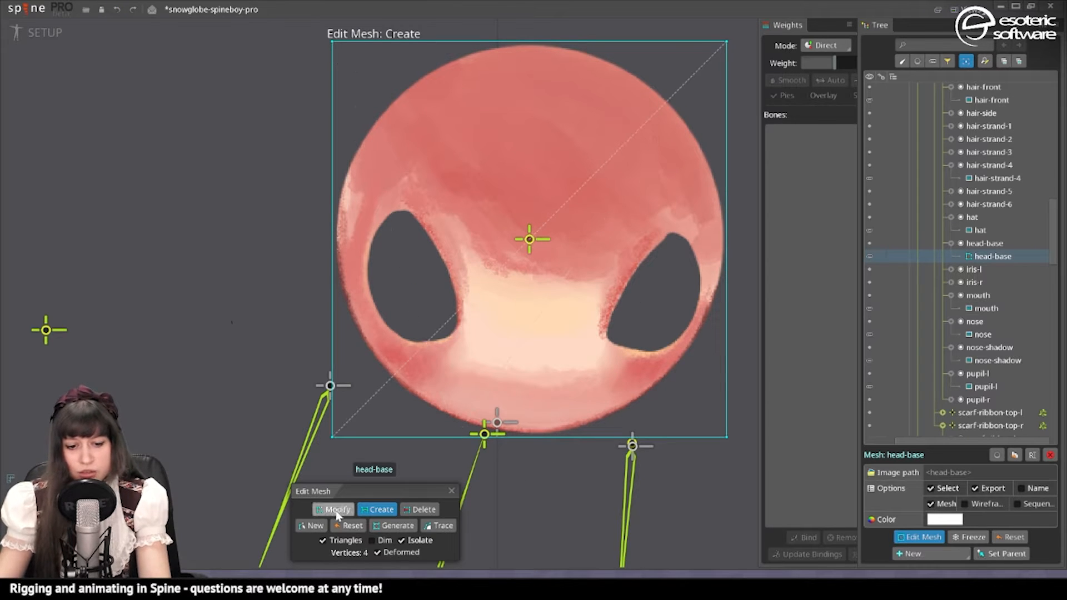
Generate a 5-by-5 vertex grid on the head-base mesh and remove its four corners and the left, right and bottom mid-edge vertices
click(396, 527)
click(402, 528)
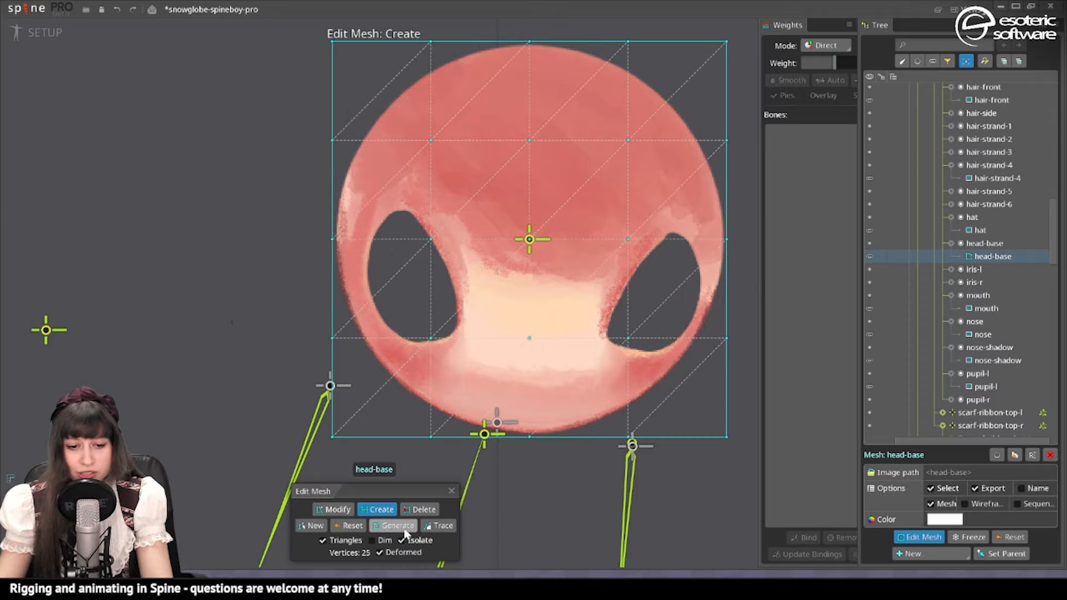
double_click(333, 437)
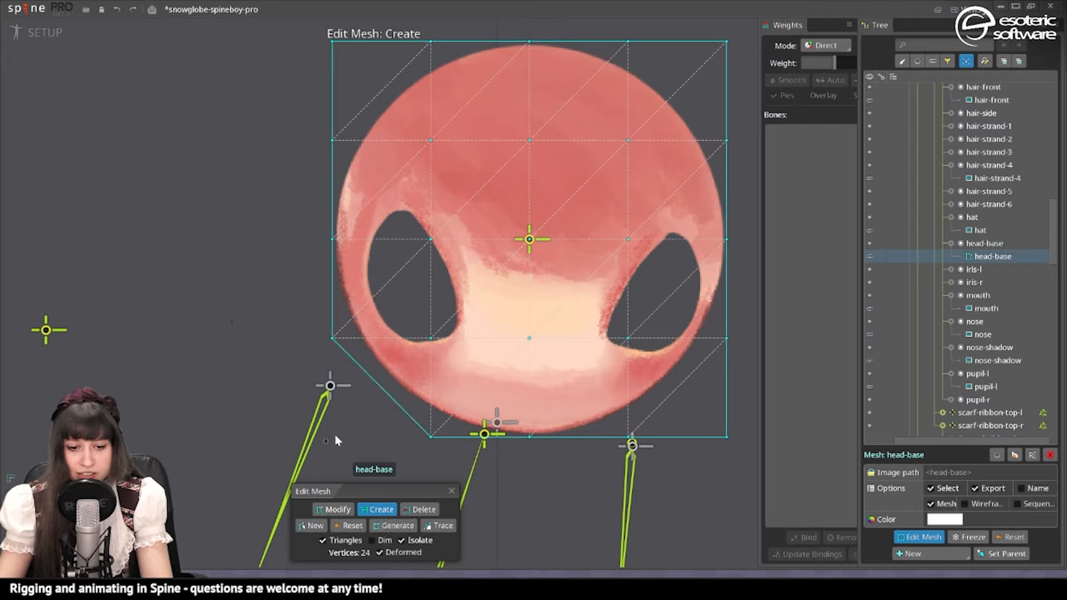
double_click(725, 436)
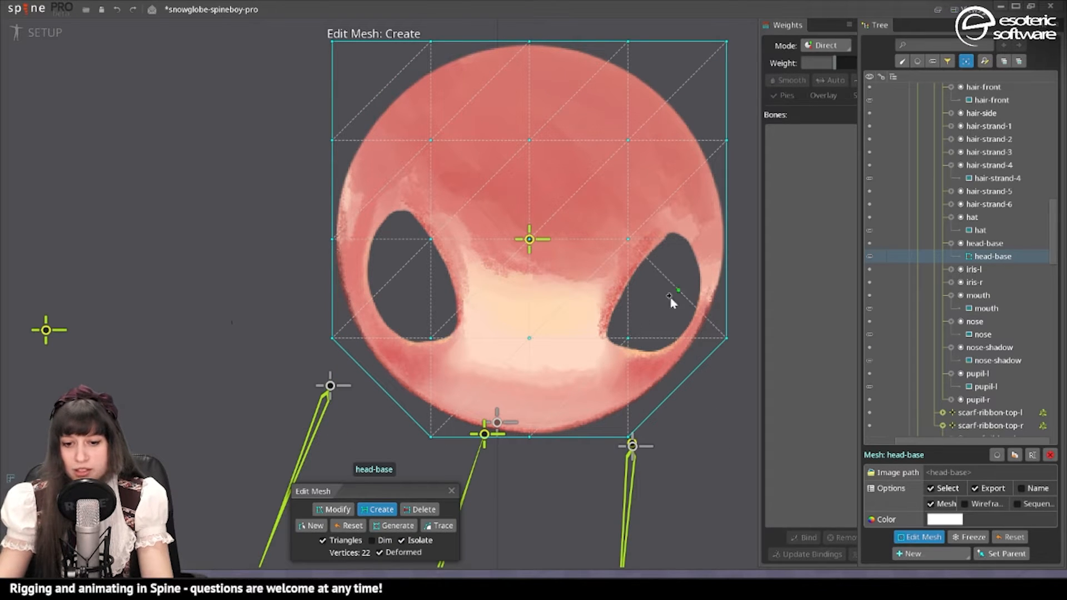
double_click(528, 436)
click(526, 431)
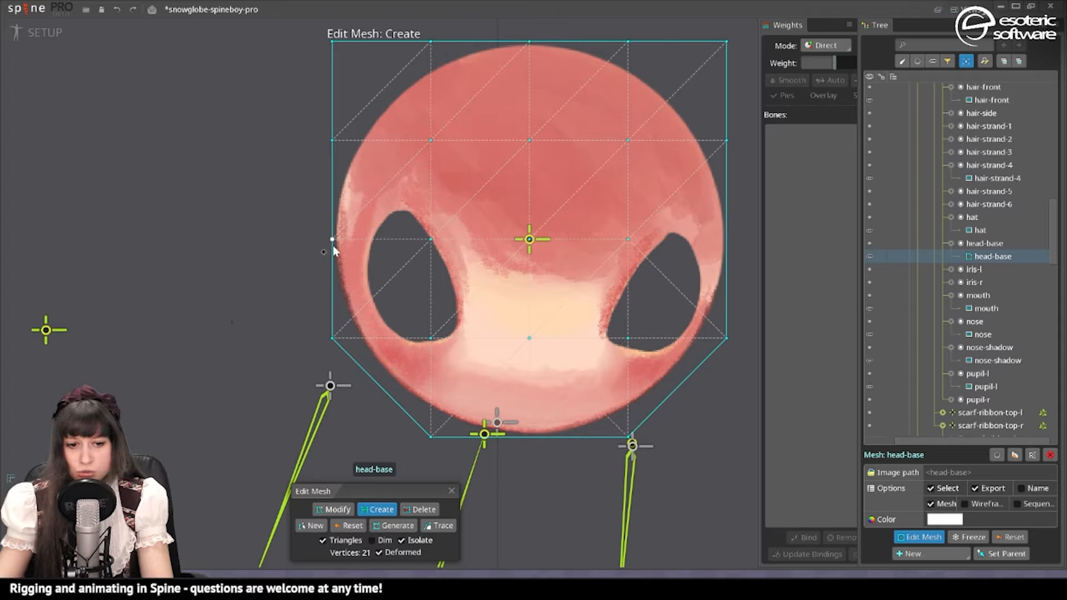
click(333, 240)
click(333, 43)
click(726, 42)
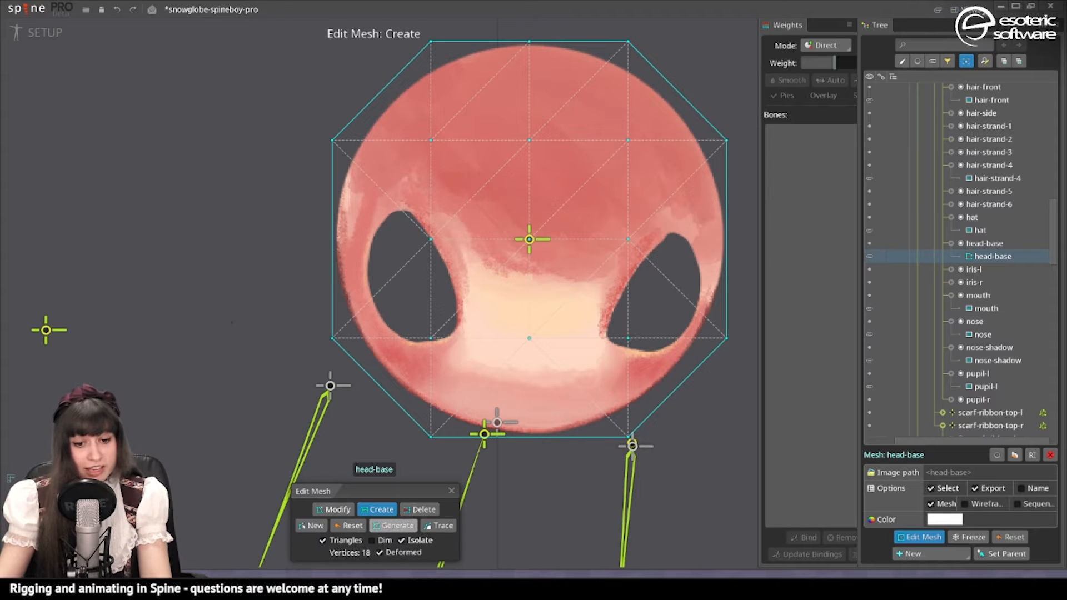
Move two upper interior vertices to the tops of the eye holes, lower the forehead vertex slightly, and delete the top mid-edge vertex
click(332, 509)
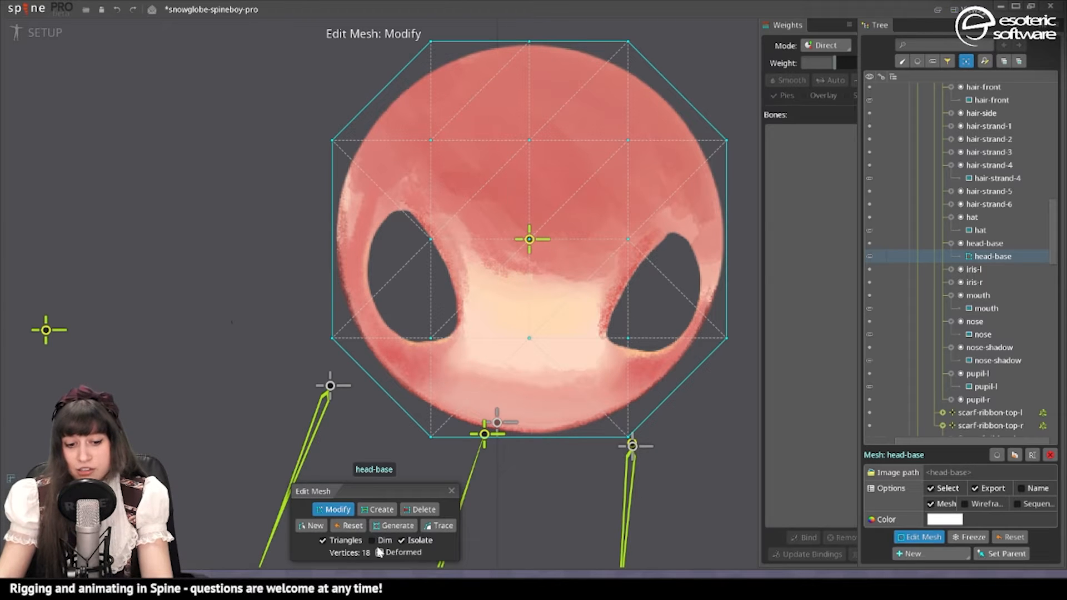
click(401, 541)
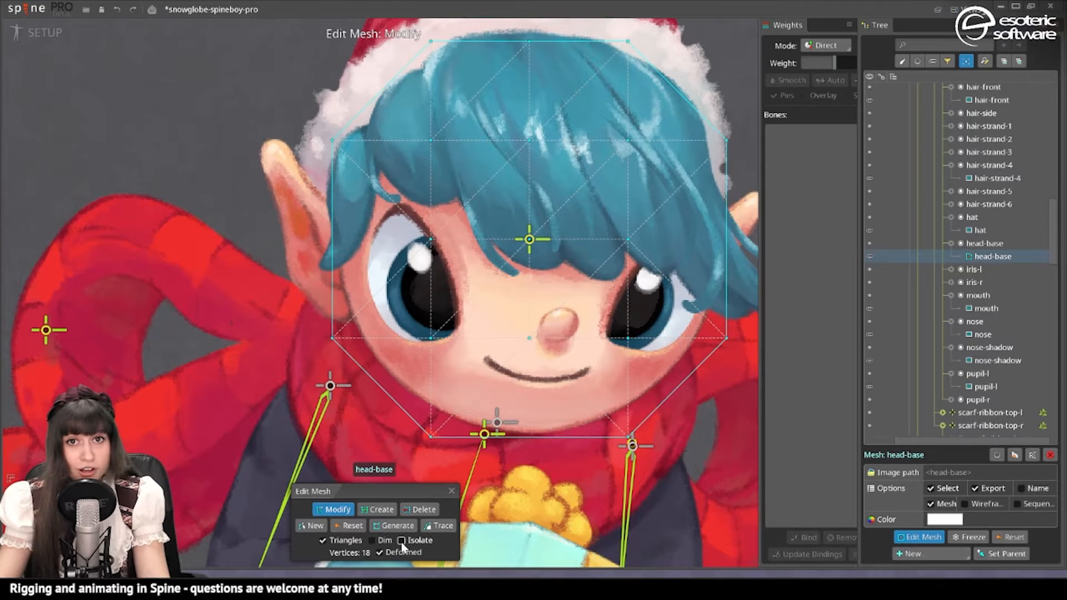
click(401, 542)
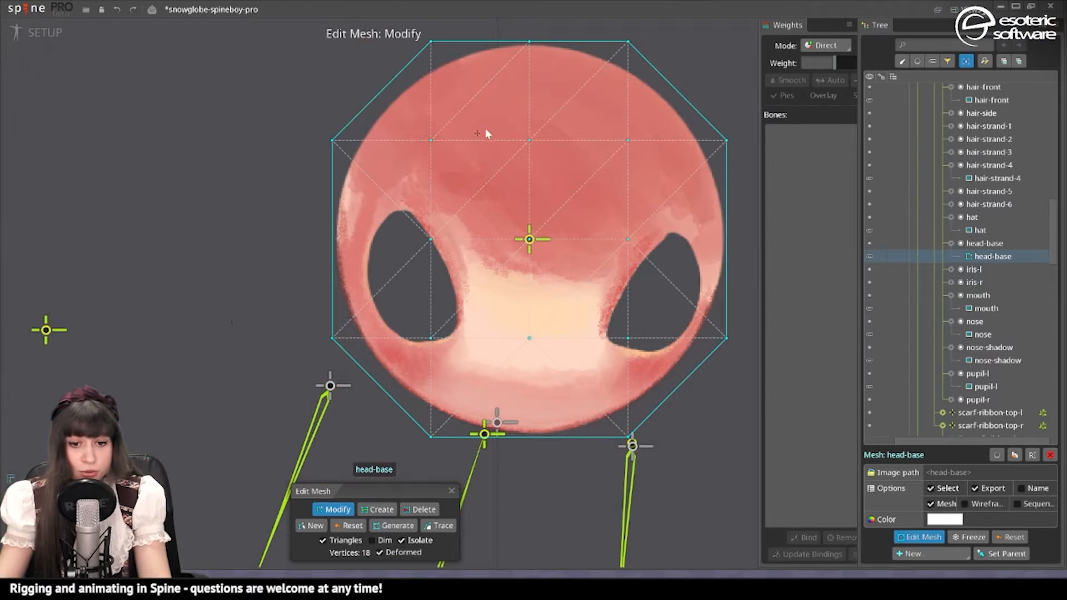
click(406, 206)
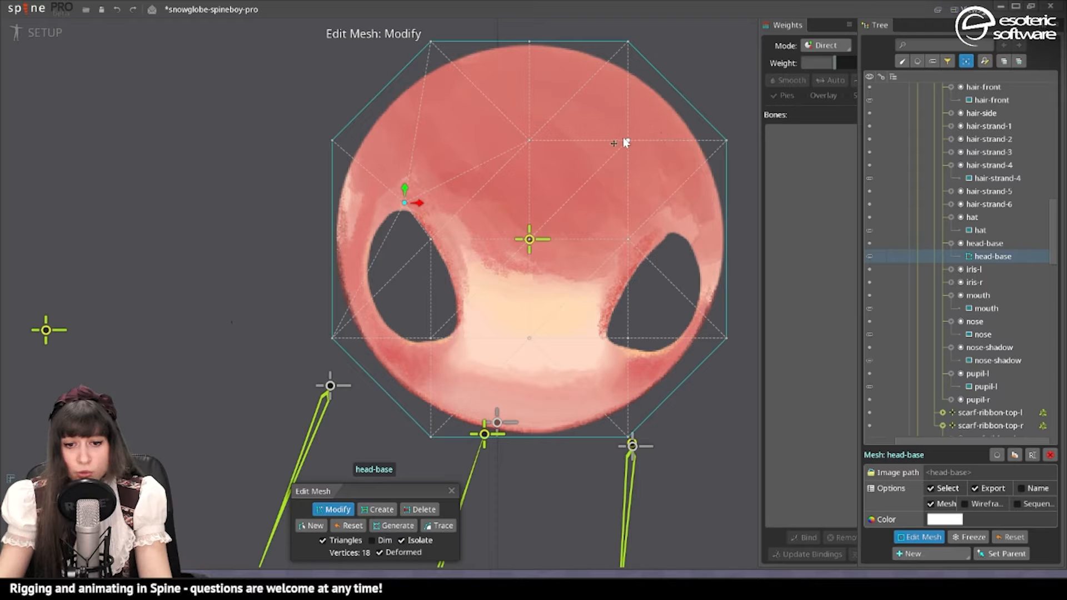
drag(628, 140, 675, 224)
drag(529, 141, 527, 155)
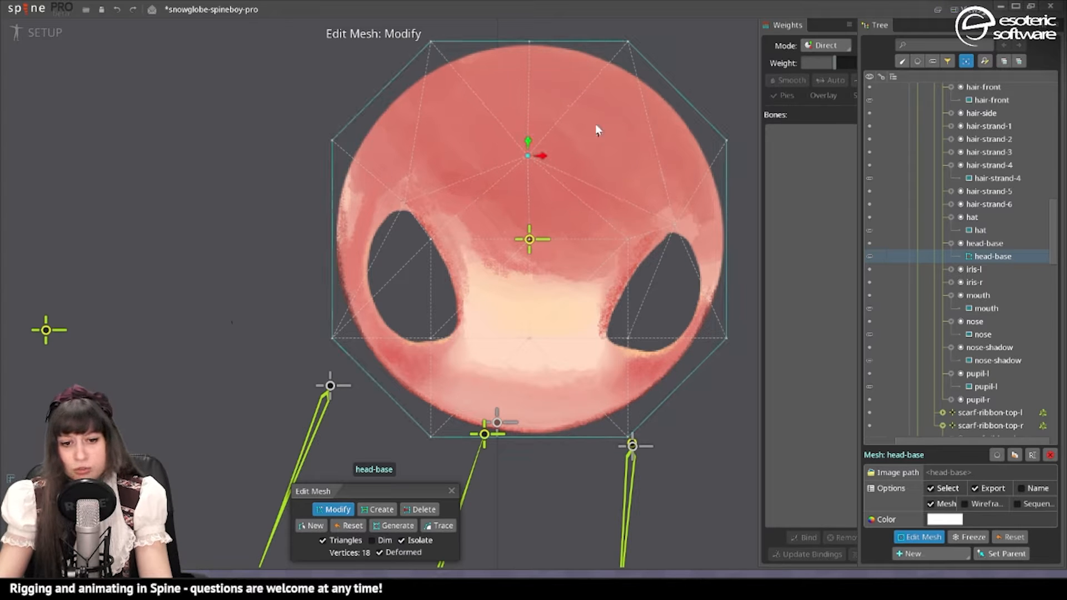
click(535, 46)
key(Delete)
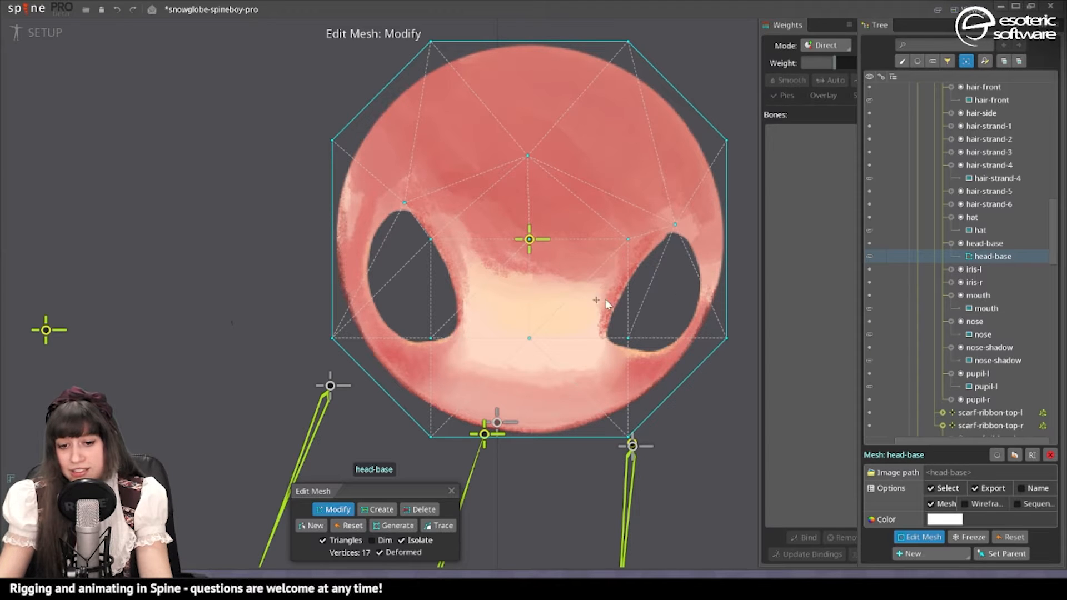
Show the surrounding images again and add head-base mesh vertices beside the nose and at the inner lower corner of each eye
scroll(441, 289, up, 2)
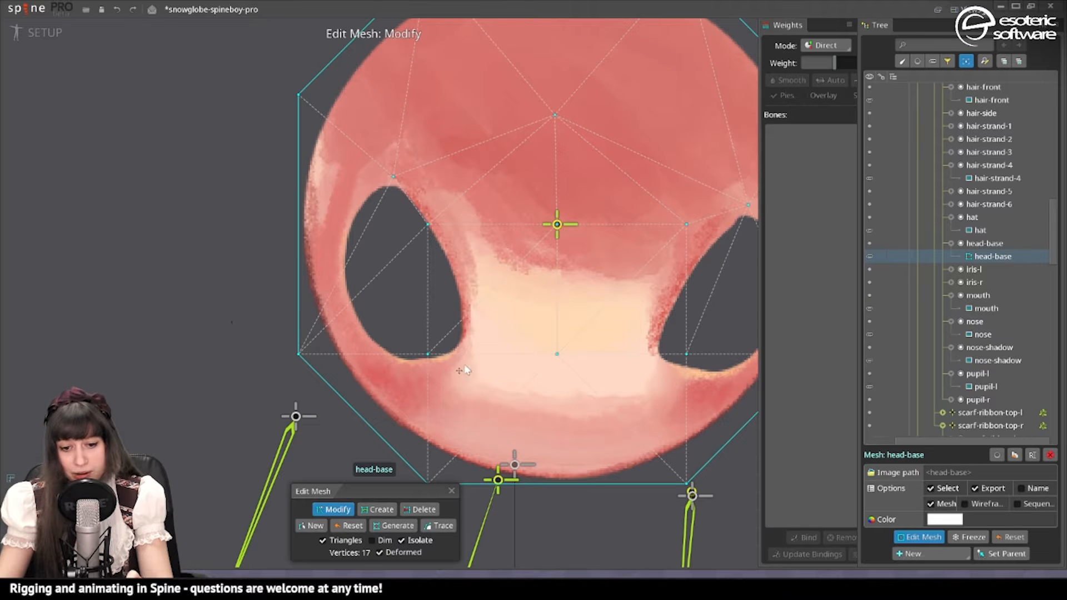
click(414, 542)
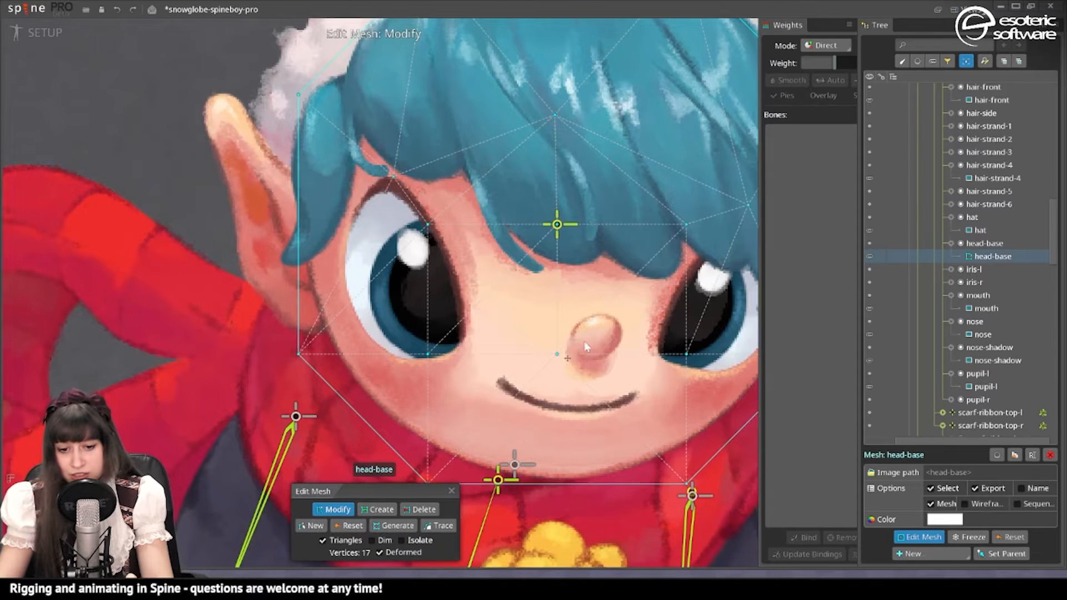
click(378, 509)
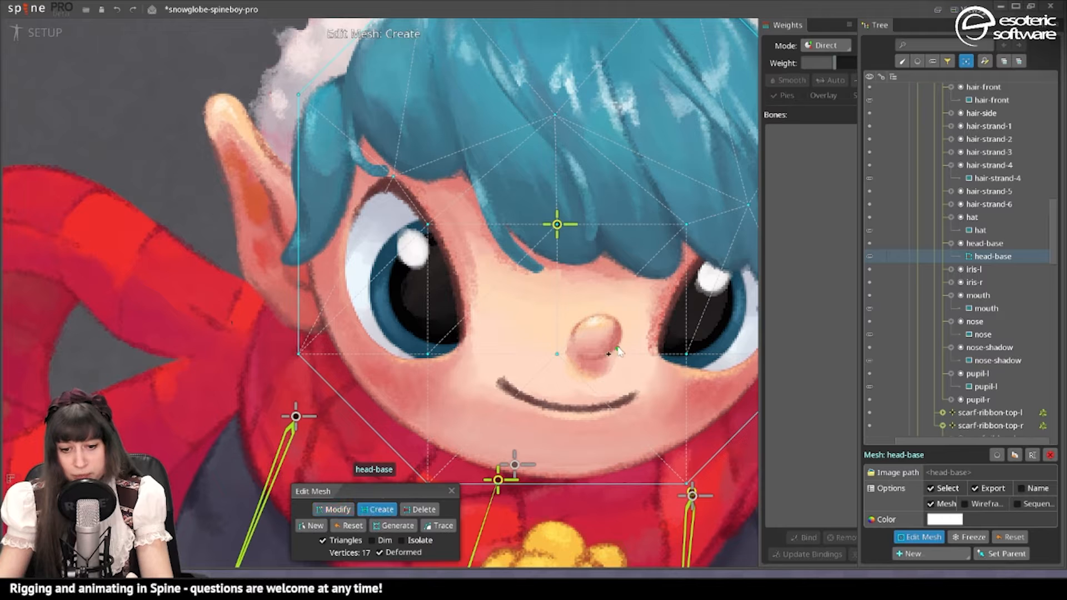
click(625, 355)
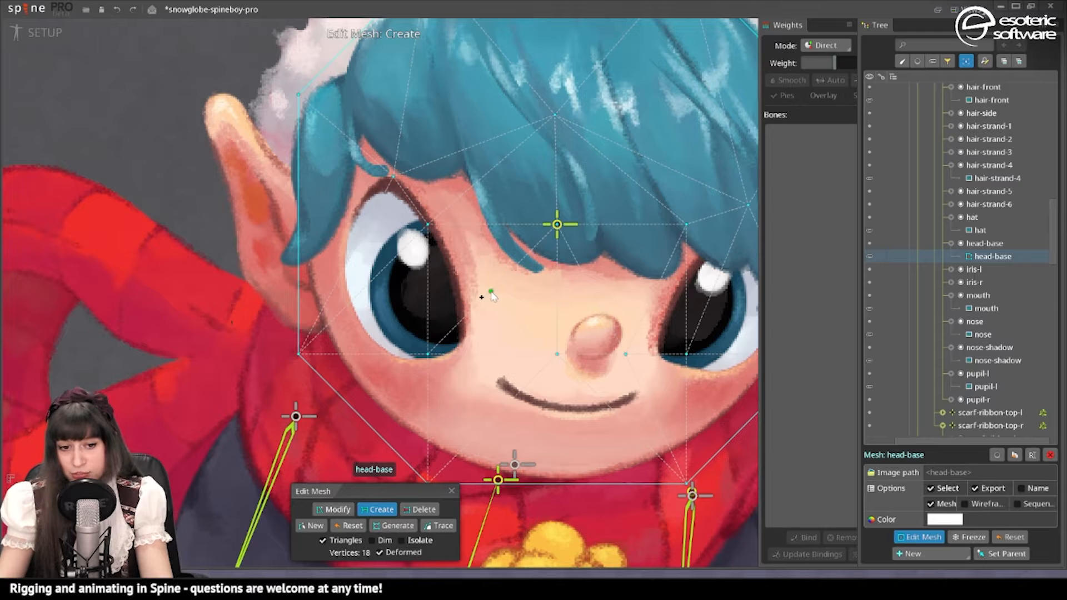
click(467, 342)
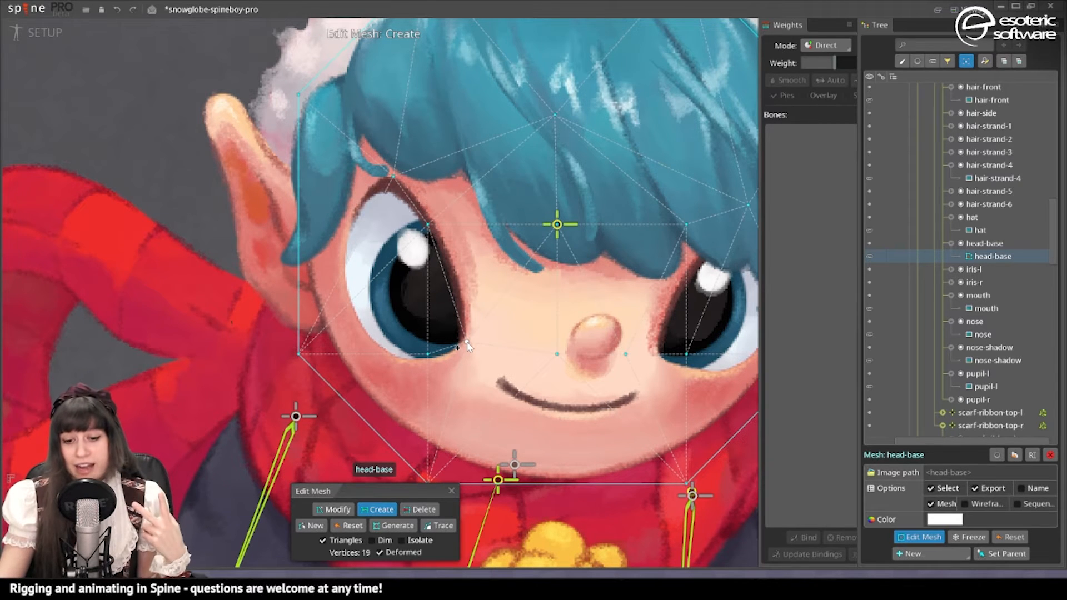
click(656, 344)
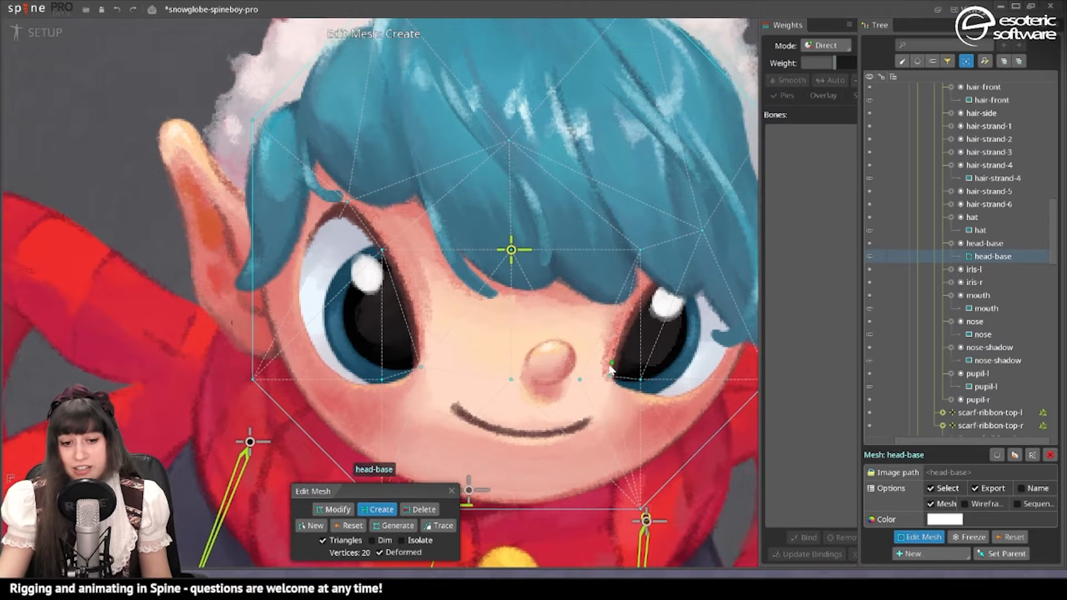
drag(609, 365, 599, 374)
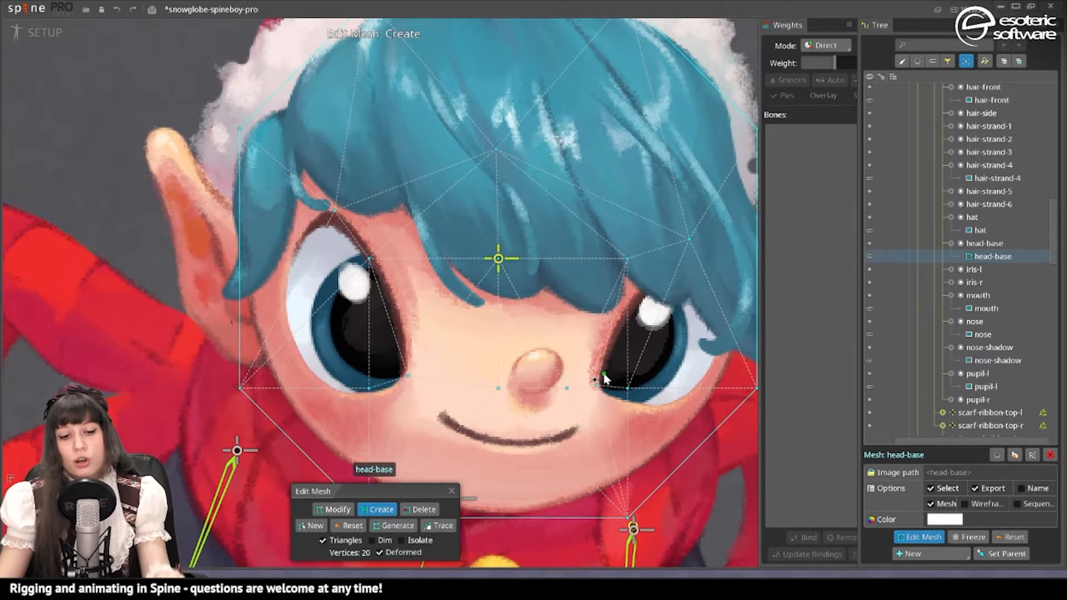
Isolate the head-base mesh and shift the vertices above the left and right eye holes slightly toward the outer sides of the face
drag(485, 288, 572, 276)
drag(561, 222, 422, 283)
key(i)
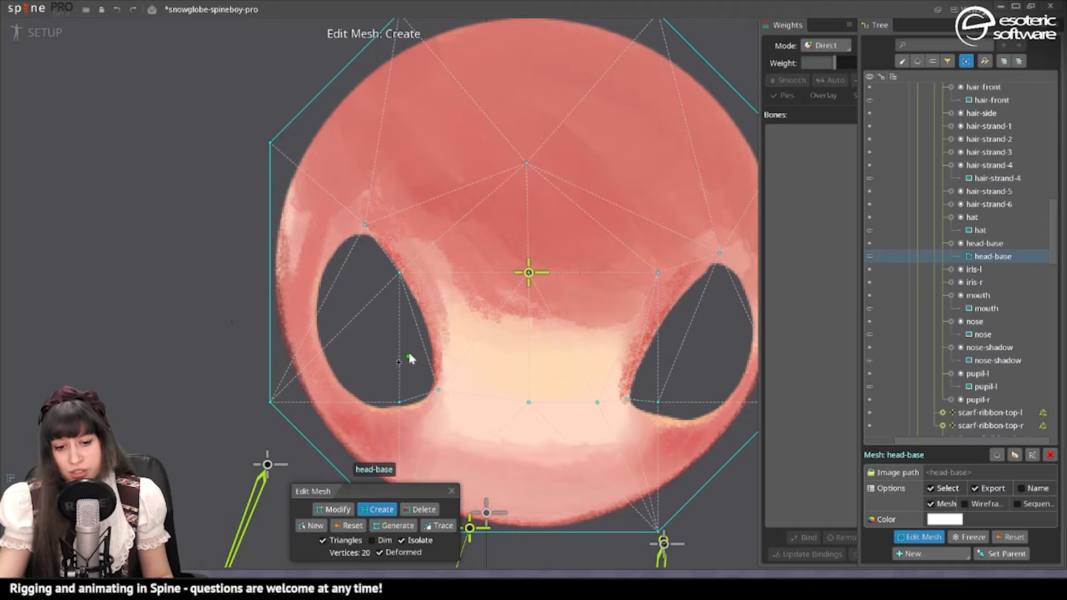
drag(409, 353, 438, 325)
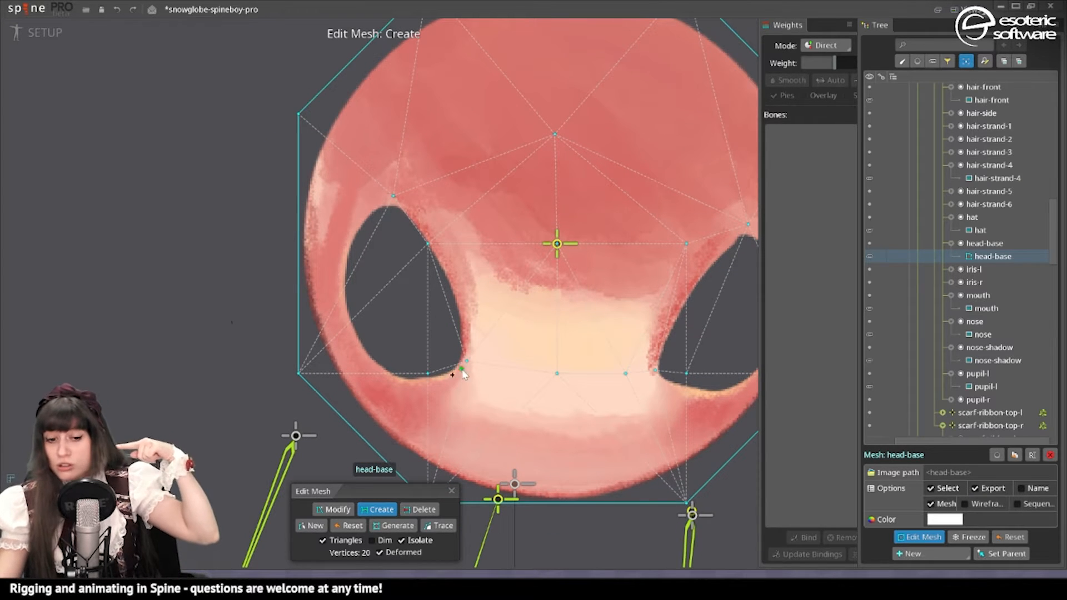
click(394, 203)
key(ctrl+z)
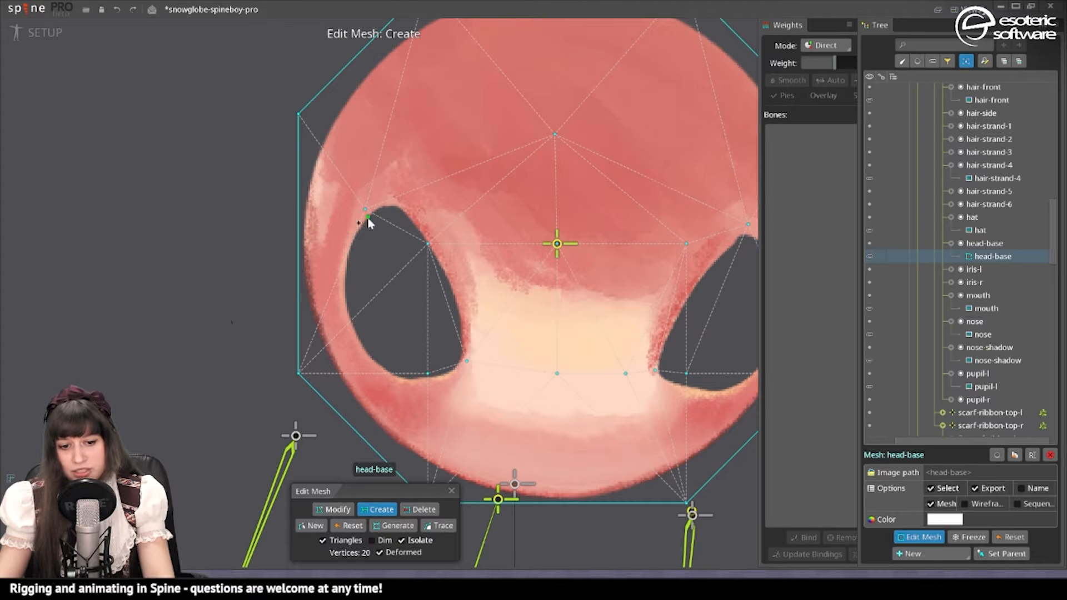
drag(621, 493, 533, 491)
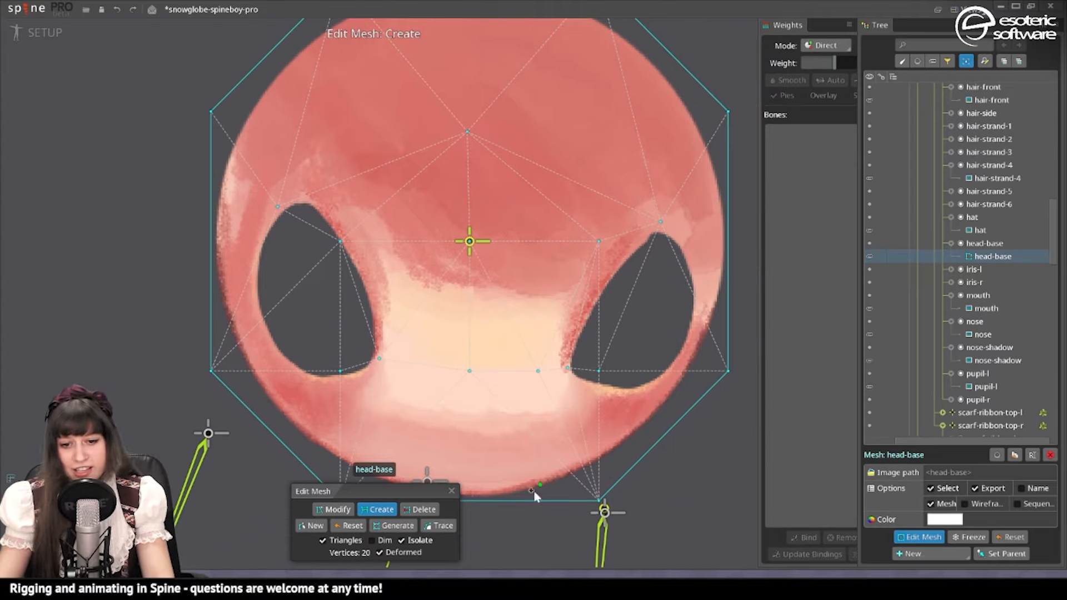
click(333, 509)
drag(667, 228, 681, 229)
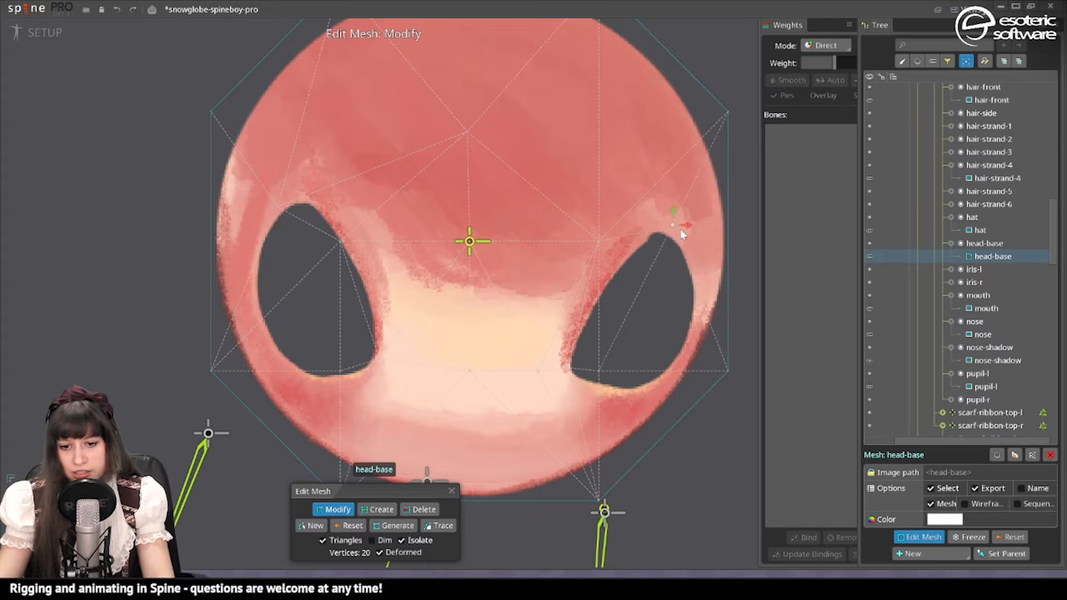
Hide hair-front, hair-strand-1 and hair-strand-2, and nudge the vertex at the right eye hole's inner lower corner closer to its rim
click(417, 540)
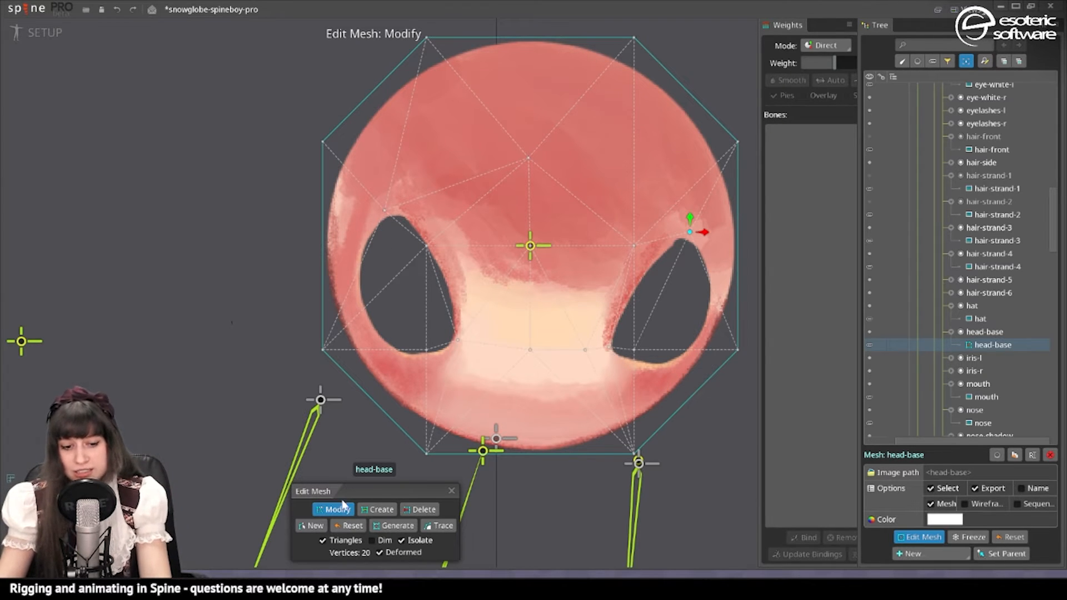
click(608, 348)
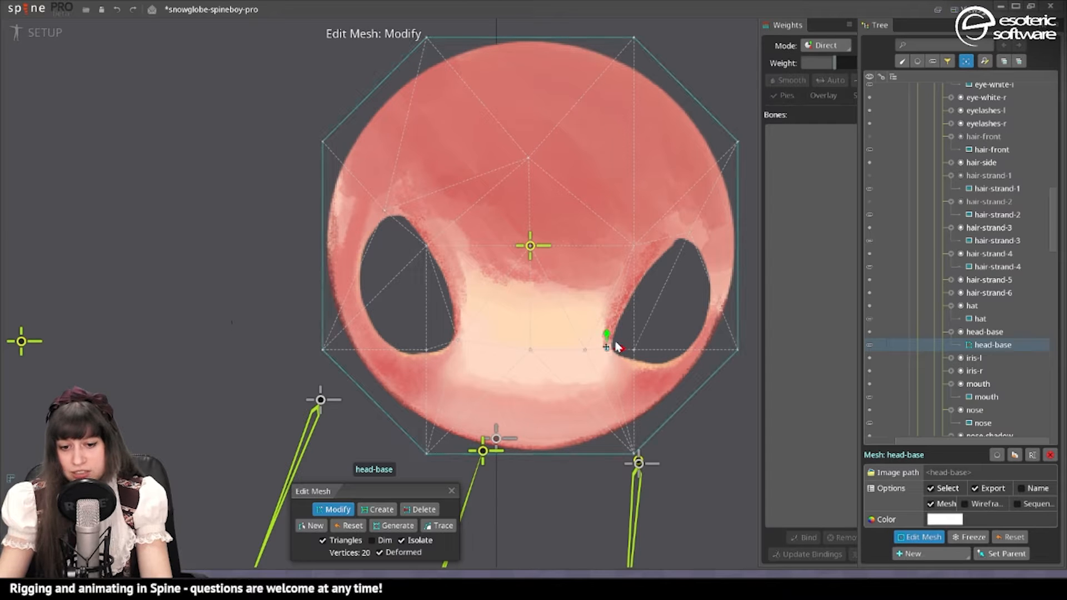
drag(609, 351, 612, 350)
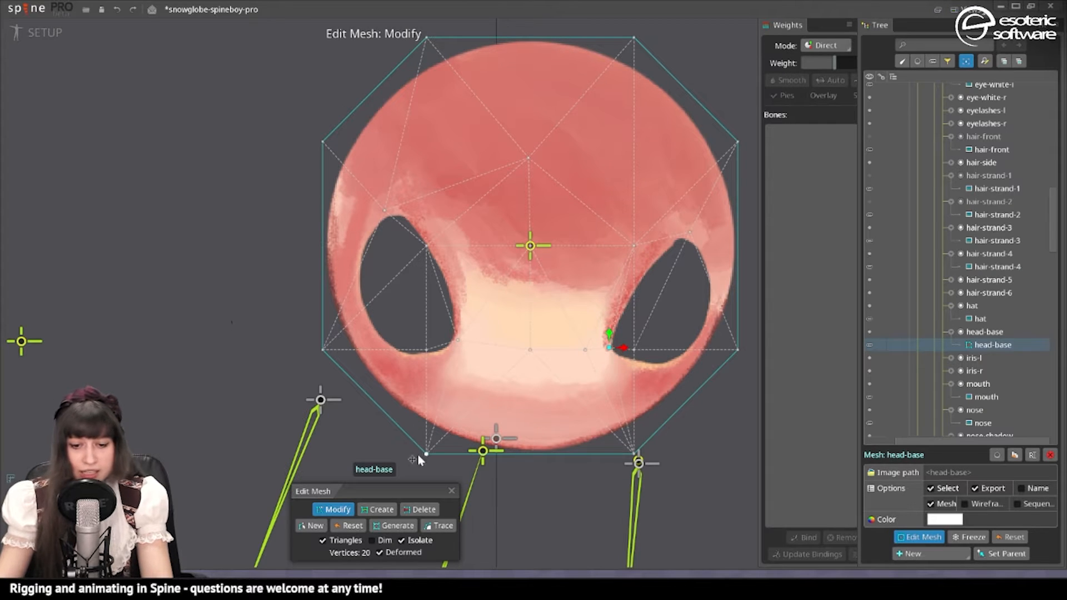
Add a vertex midway along the left eye hole's inner edge and move both holes' upper inner vertices onto the surrounding skin
click(368, 517)
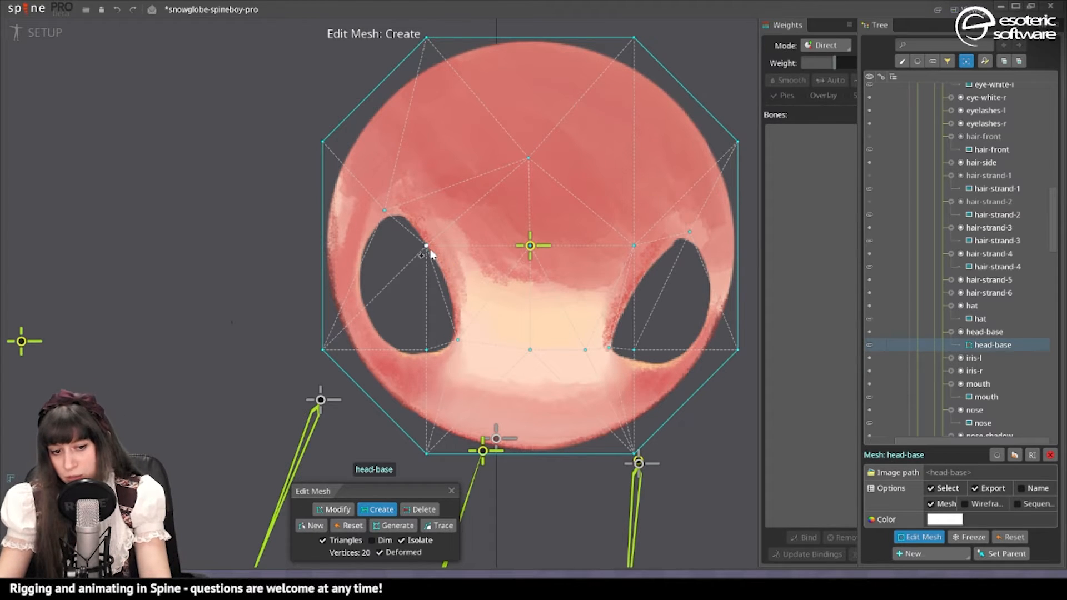
click(452, 284)
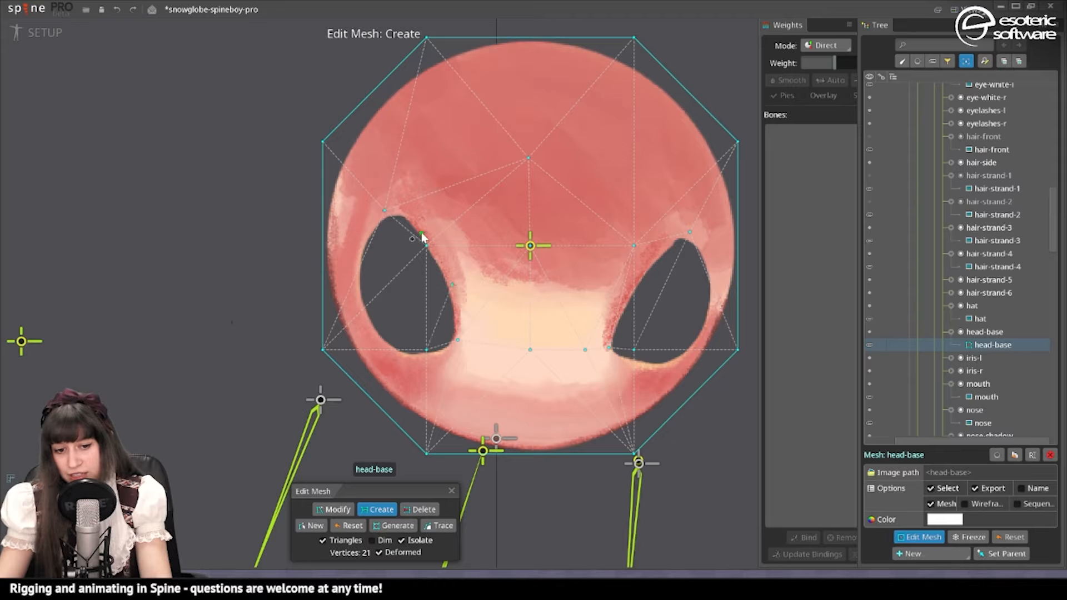
click(337, 509)
drag(427, 245, 426, 236)
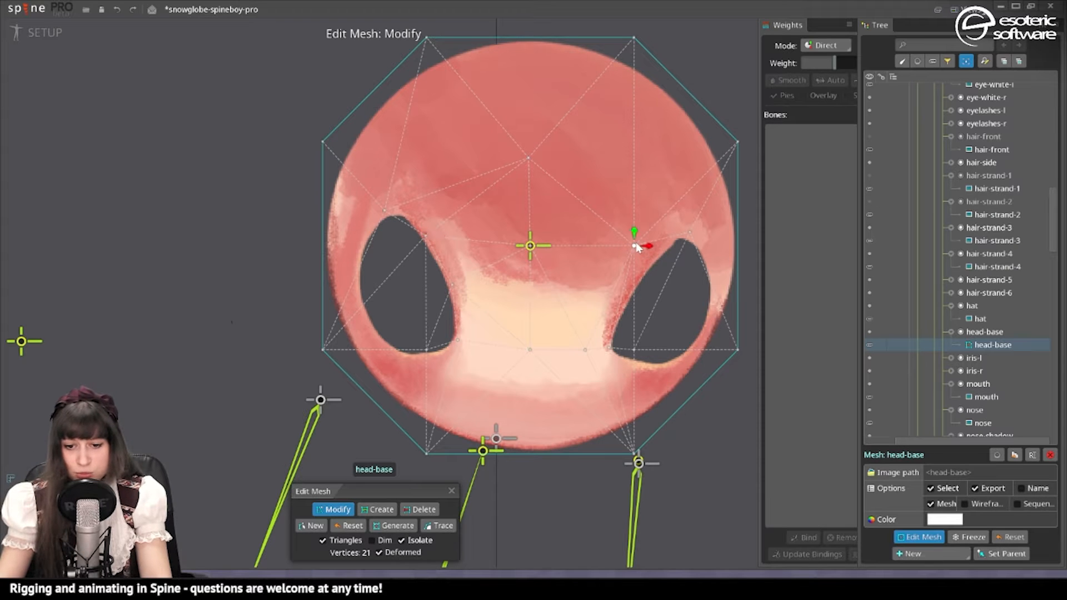
mouse_move(637, 248)
mouse_down()
mouse_move(662, 257)
mouse_move(656, 251)
mouse_up()
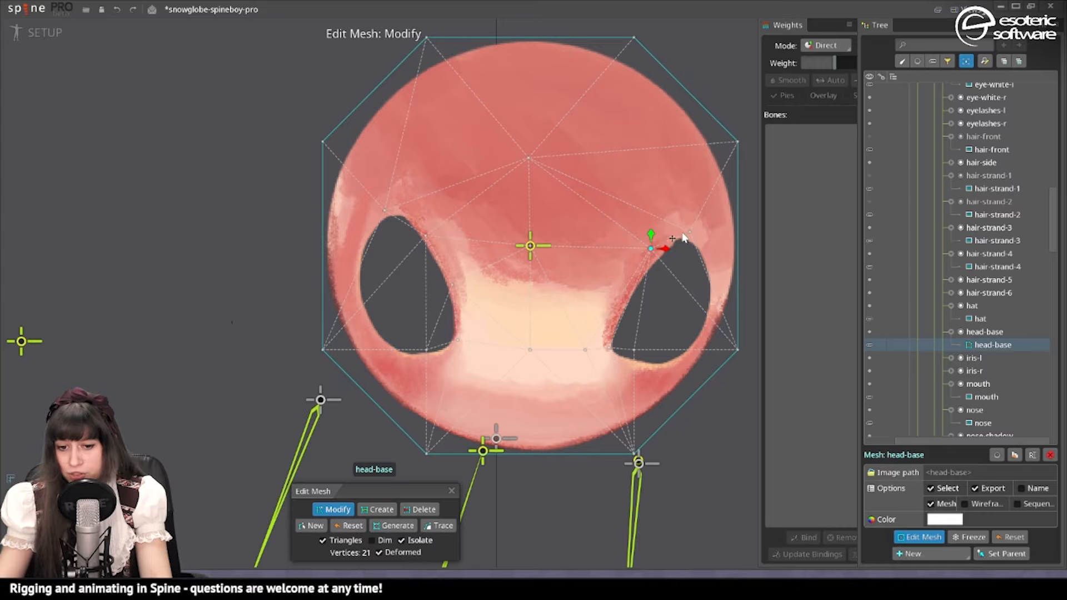
Add a vertex midway along the right eye hole's inner edge and shift it and the upper inner vertex slightly away from the hole
scroll(684, 244, up, 6)
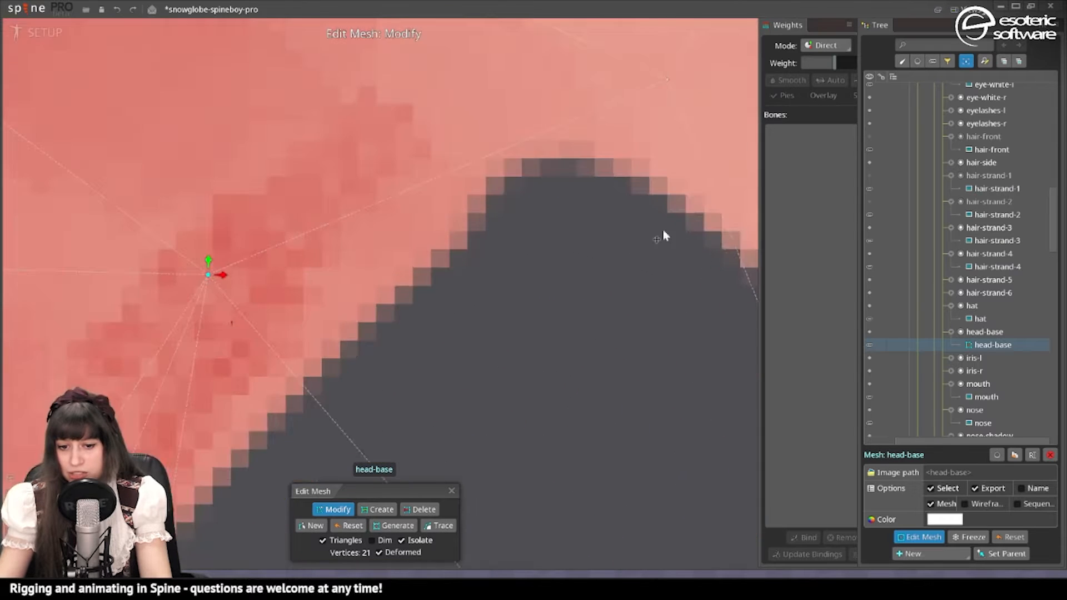
scroll(665, 234, down, 3)
drag(360, 313, 685, 311)
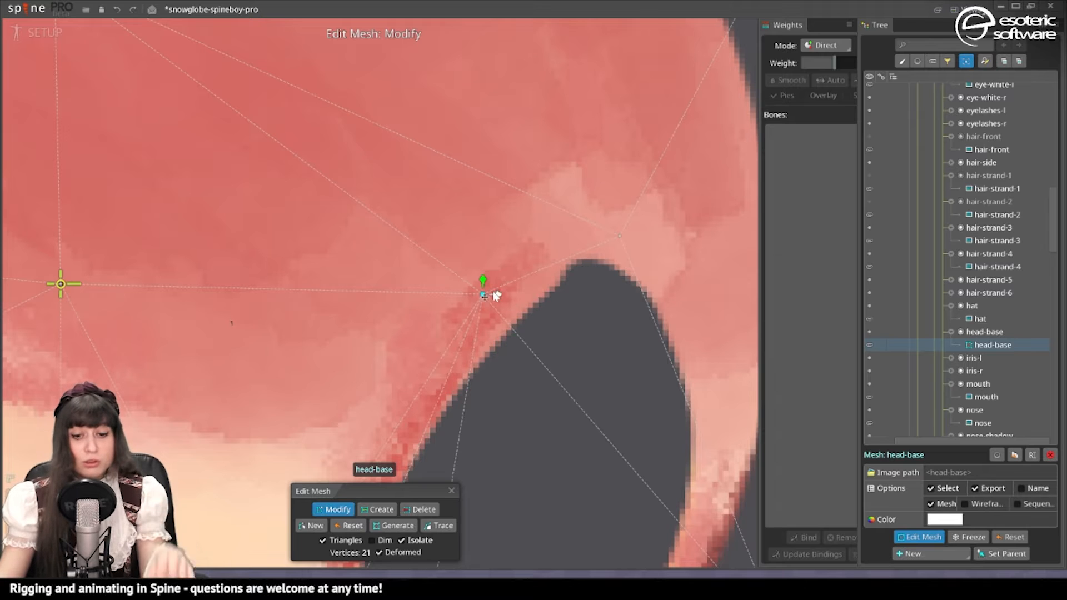
scroll(474, 362, down, 6)
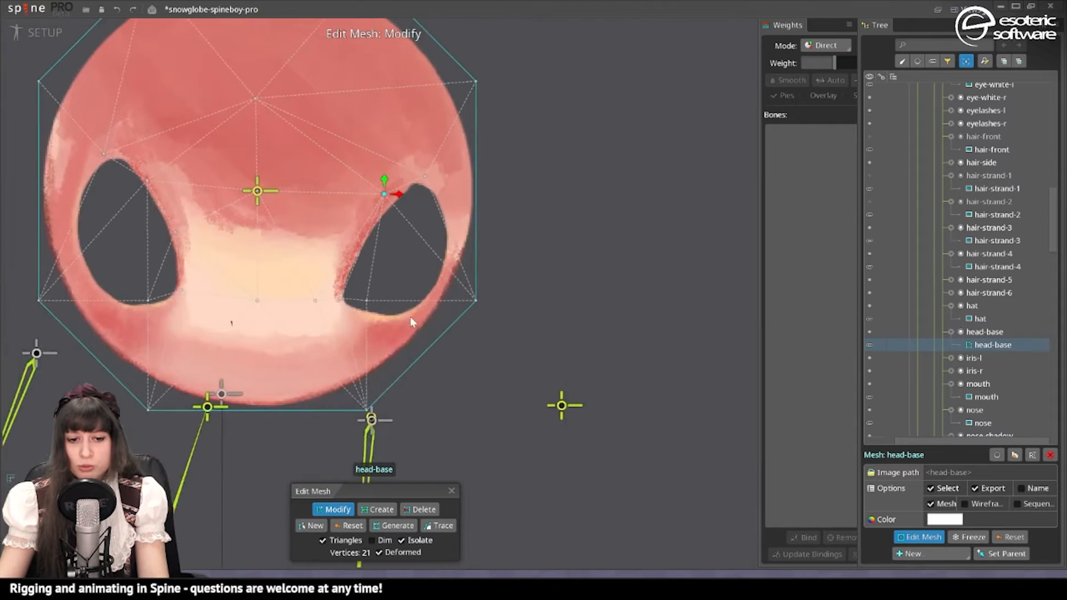
scroll(501, 330, up, 3)
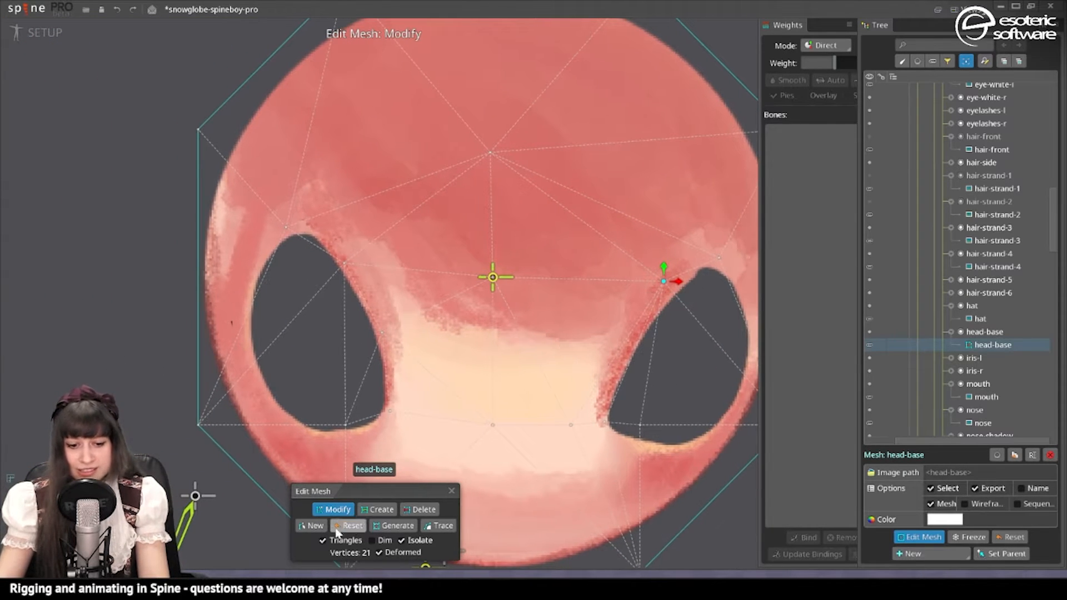
click(378, 509)
click(627, 337)
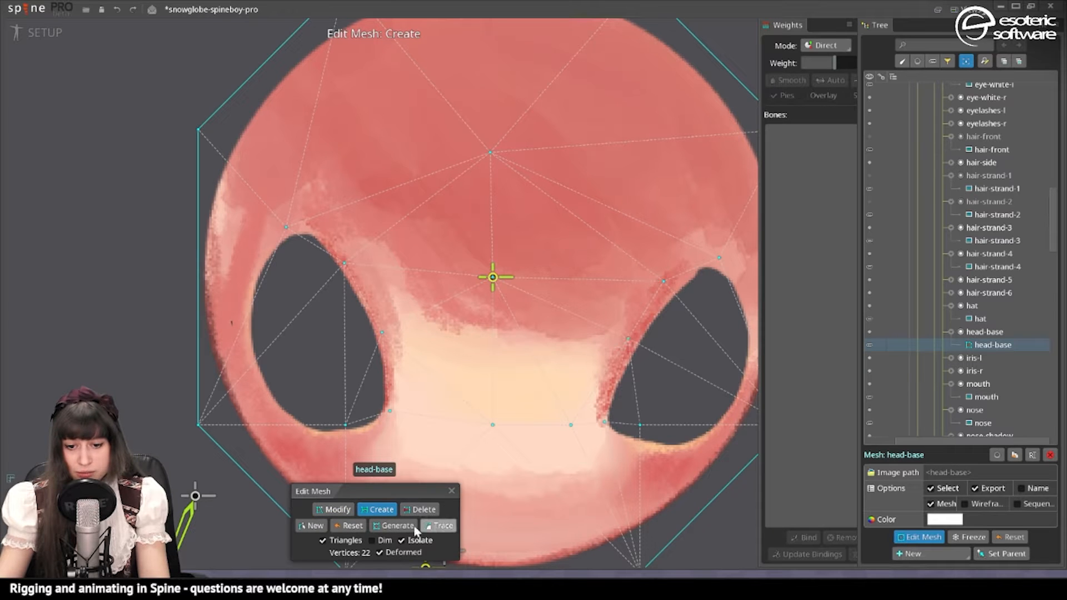
click(332, 509)
click(622, 331)
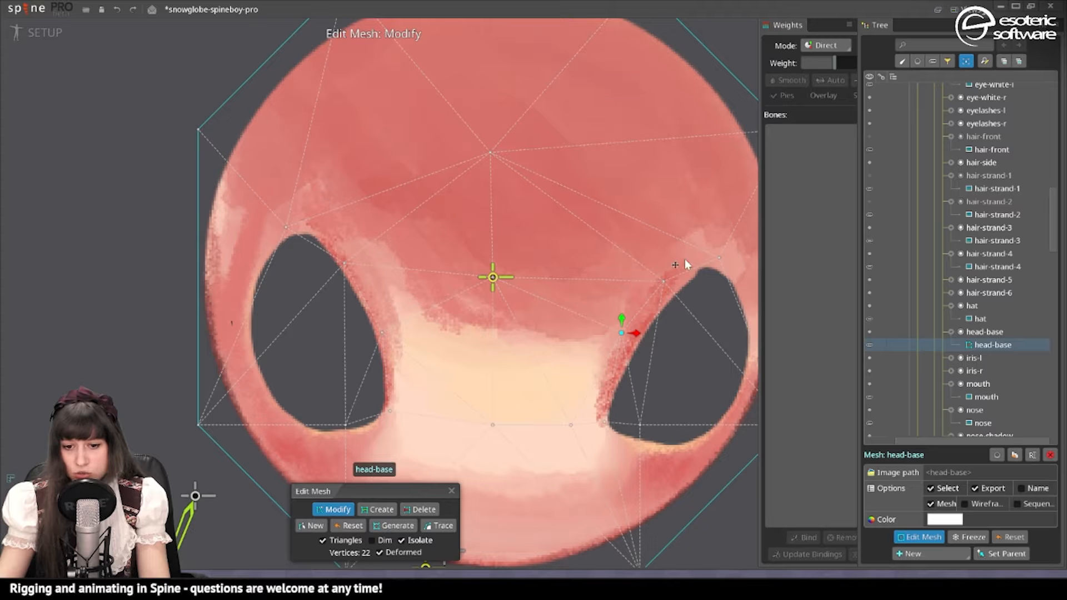
drag(667, 281, 665, 274)
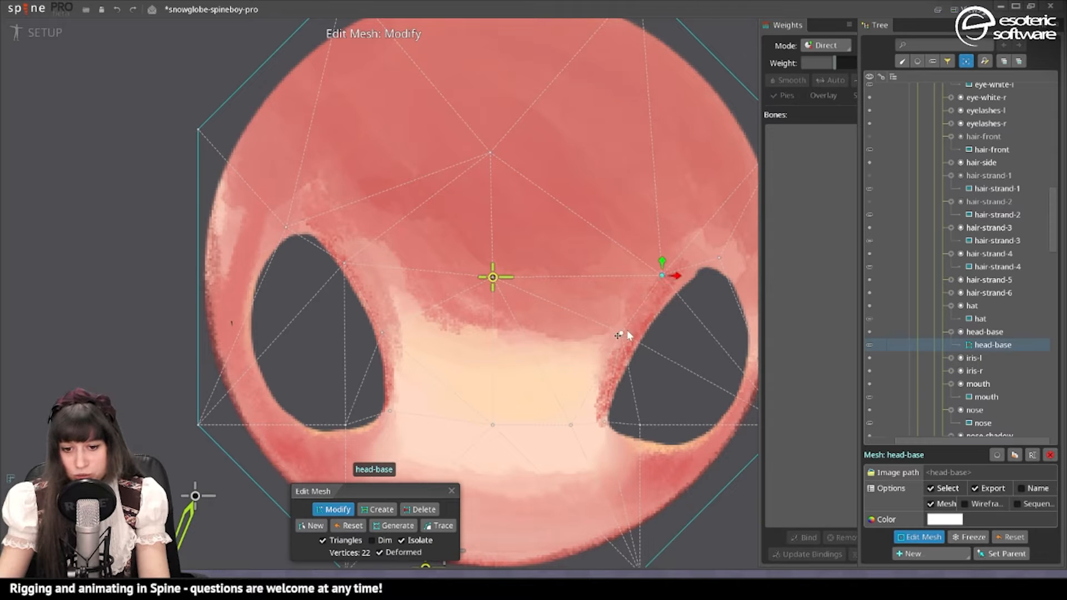
drag(626, 331, 614, 334)
drag(661, 275, 664, 269)
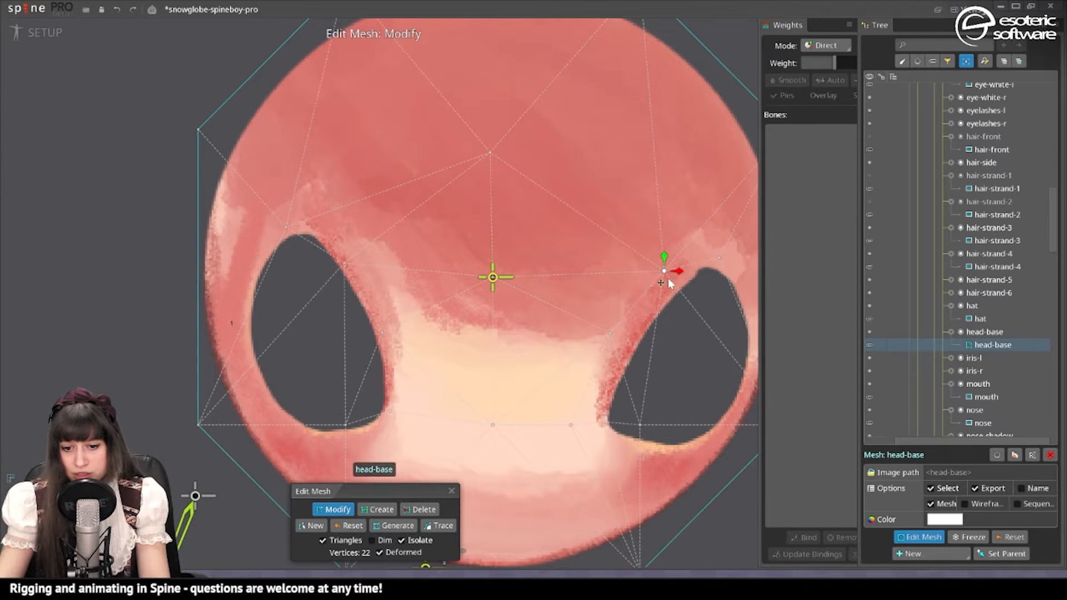
Compare the mesh with the surrounding face images, and move the left eye hole's top, upper inner and inner-edge vertices slightly away from the hole
drag(603, 419, 648, 430)
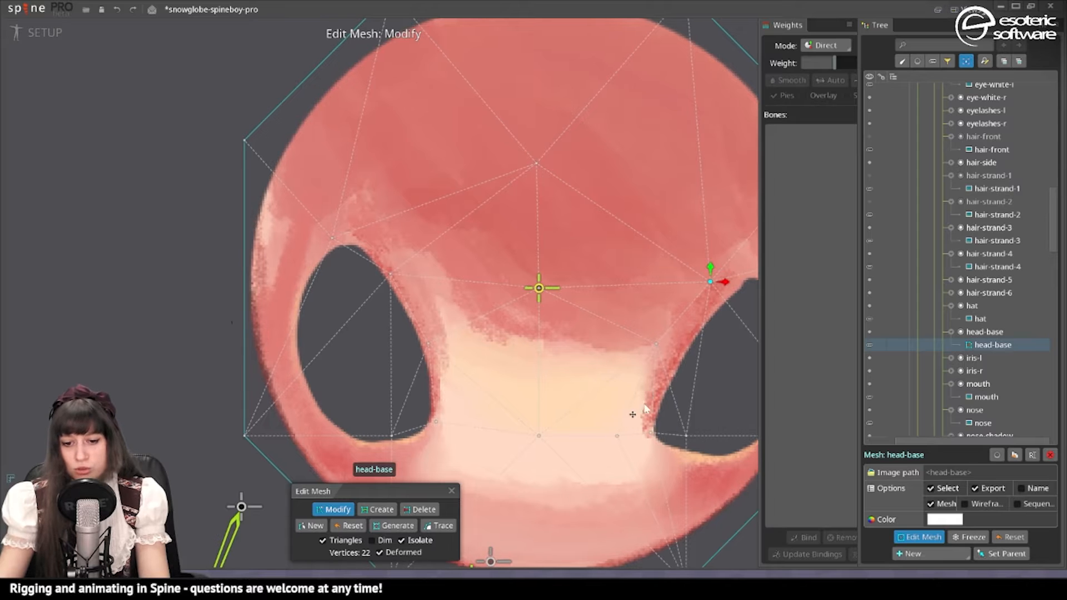
click(414, 540)
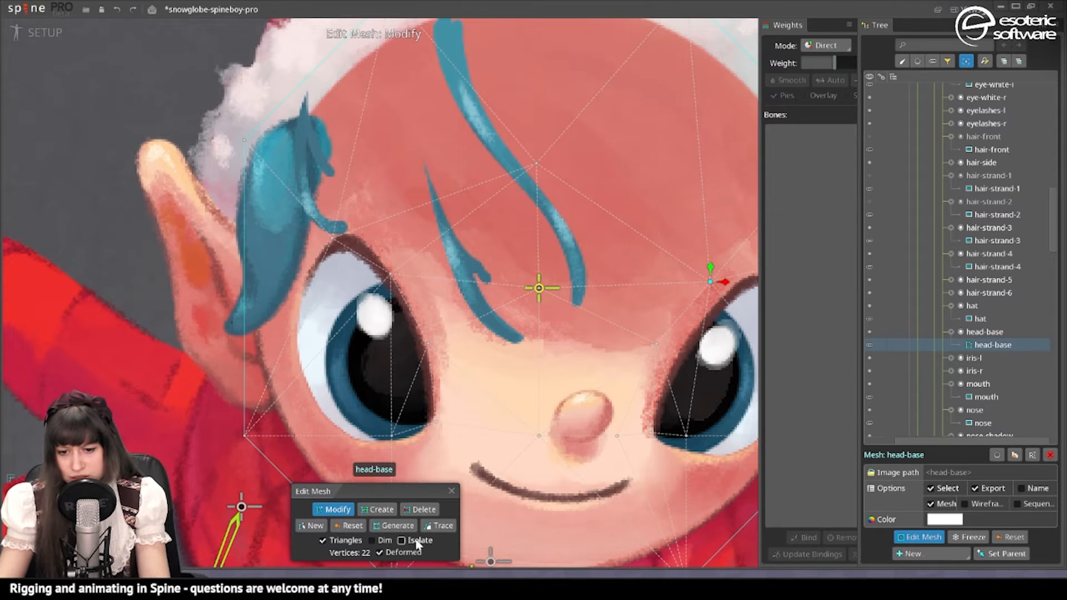
click(412, 542)
drag(391, 274, 398, 264)
drag(428, 344, 440, 339)
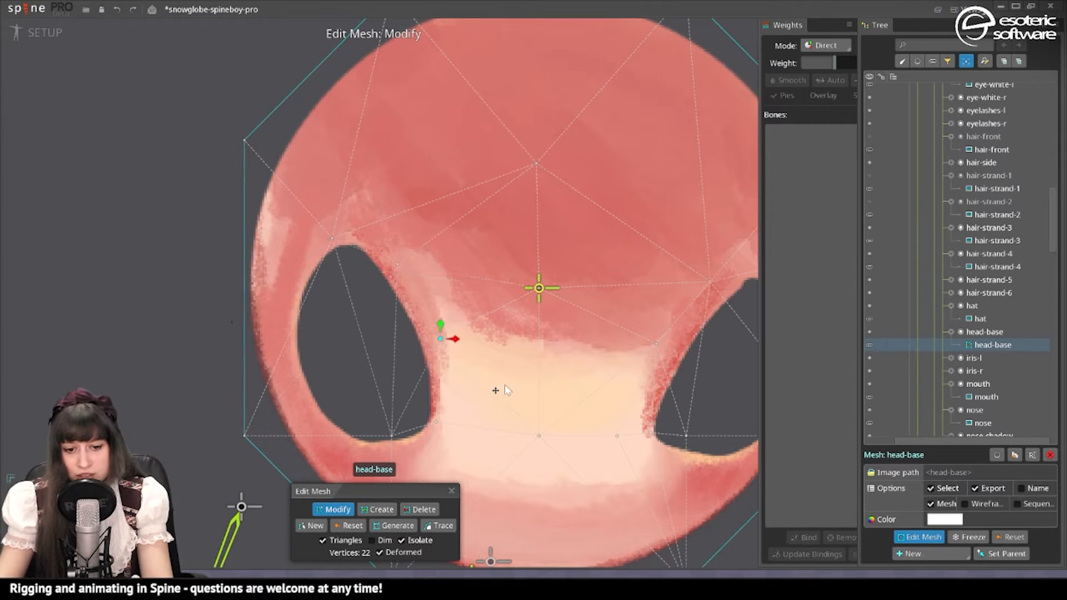
drag(505, 387, 483, 397)
drag(576, 391, 623, 416)
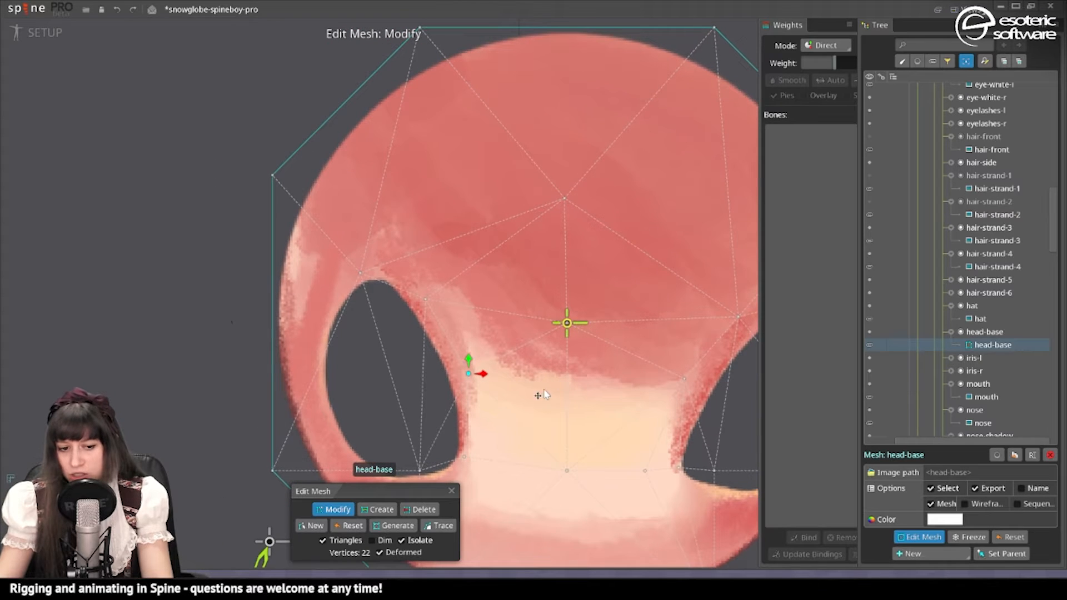
drag(360, 284, 363, 274)
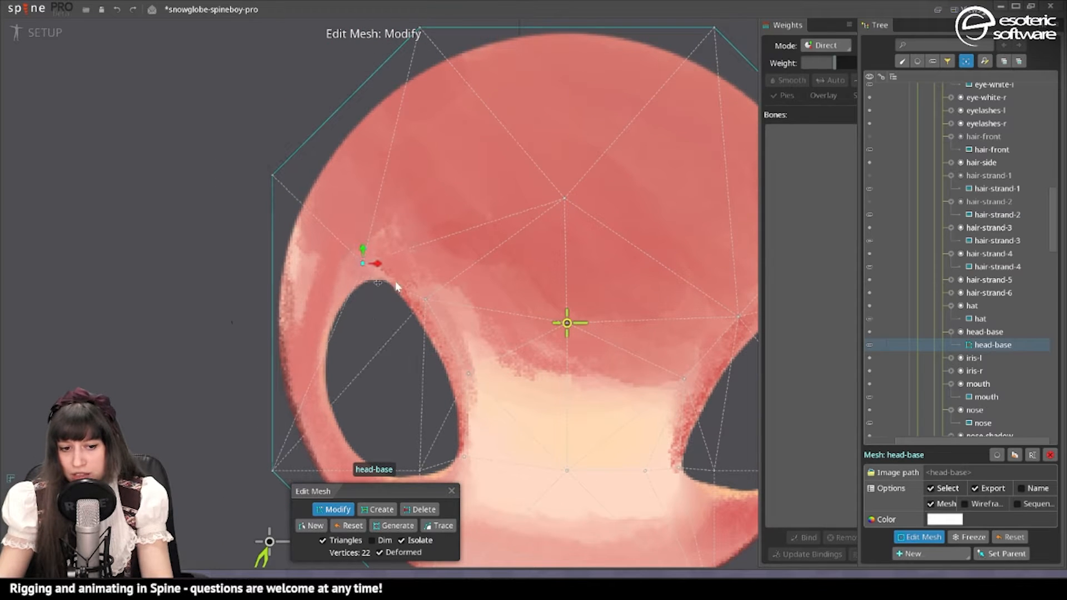
Move the vertex inside the left eye hole's bottom to its lower inner rim and add a matching vertex below the right eye hole's inner corner
drag(685, 399, 568, 443)
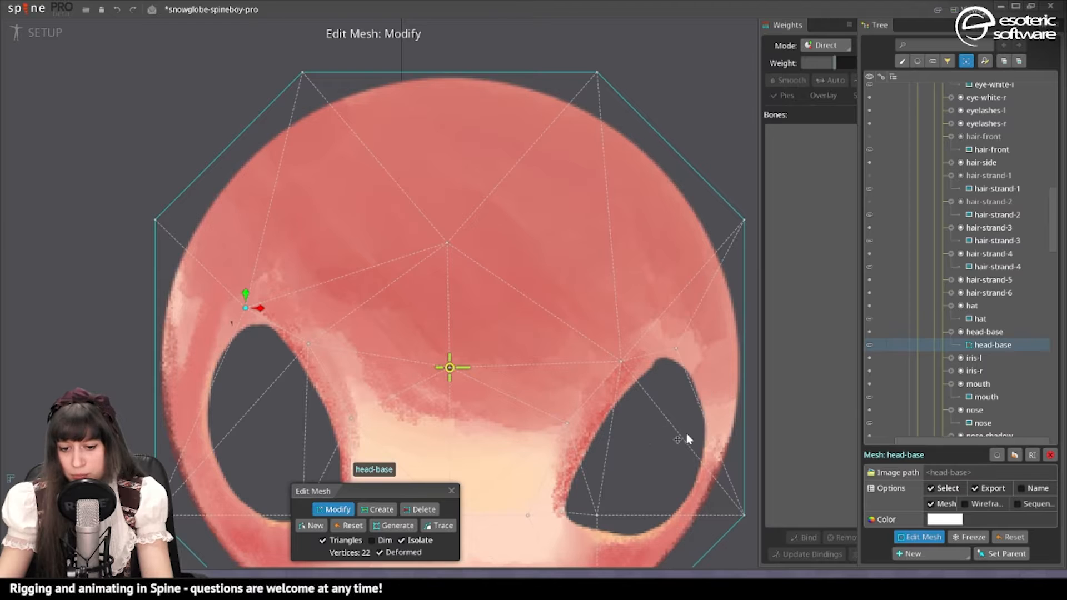
drag(686, 434, 684, 394)
drag(469, 426, 523, 387)
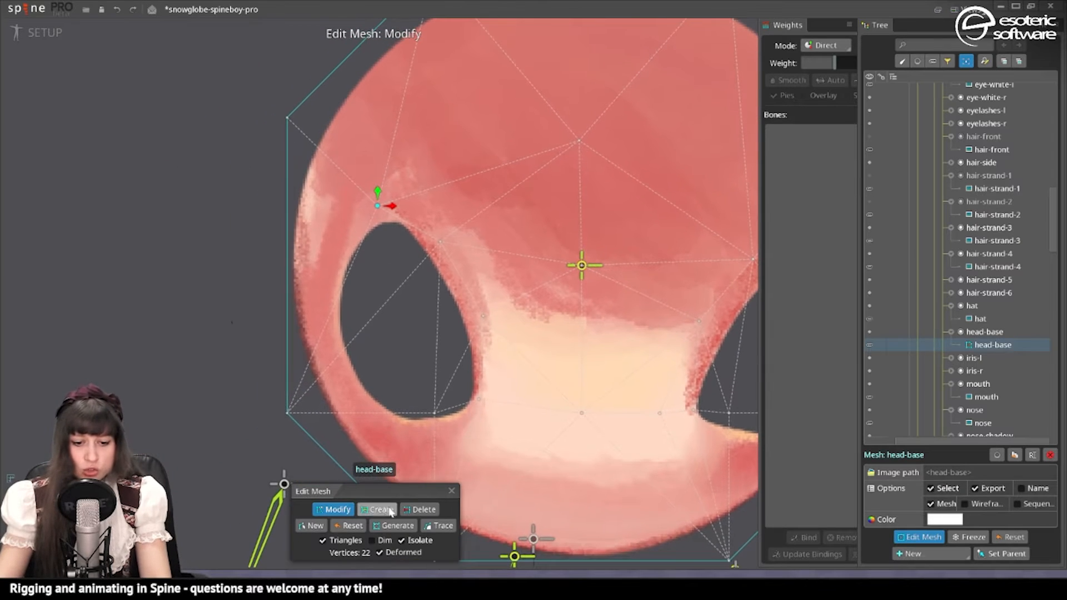
click(390, 511)
click(333, 509)
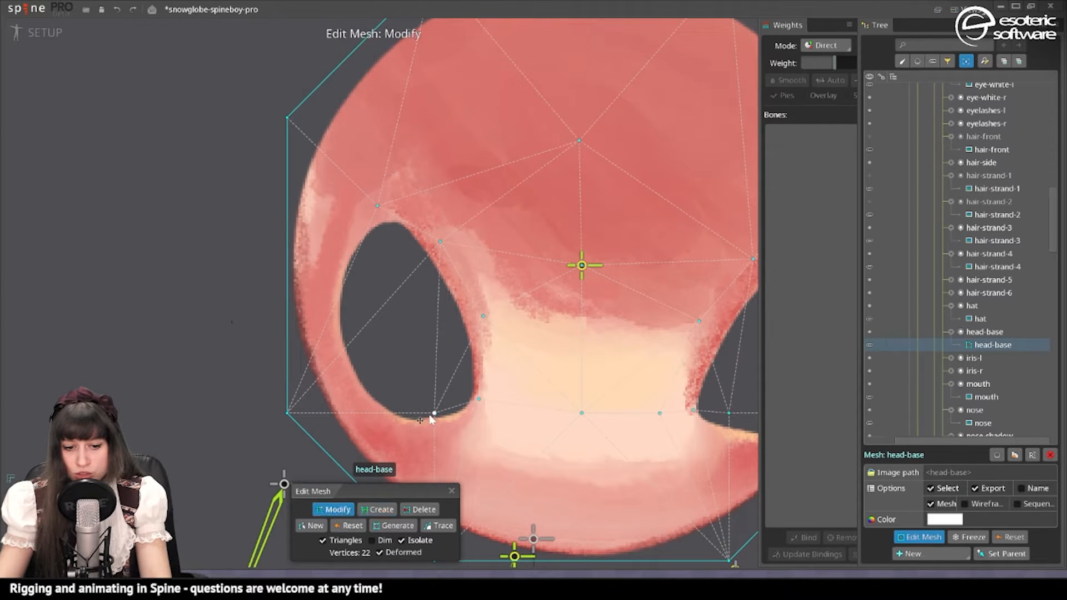
mouse_move(430, 416)
mouse_down()
mouse_move(424, 424)
mouse_move(456, 425)
mouse_move(433, 422)
mouse_up()
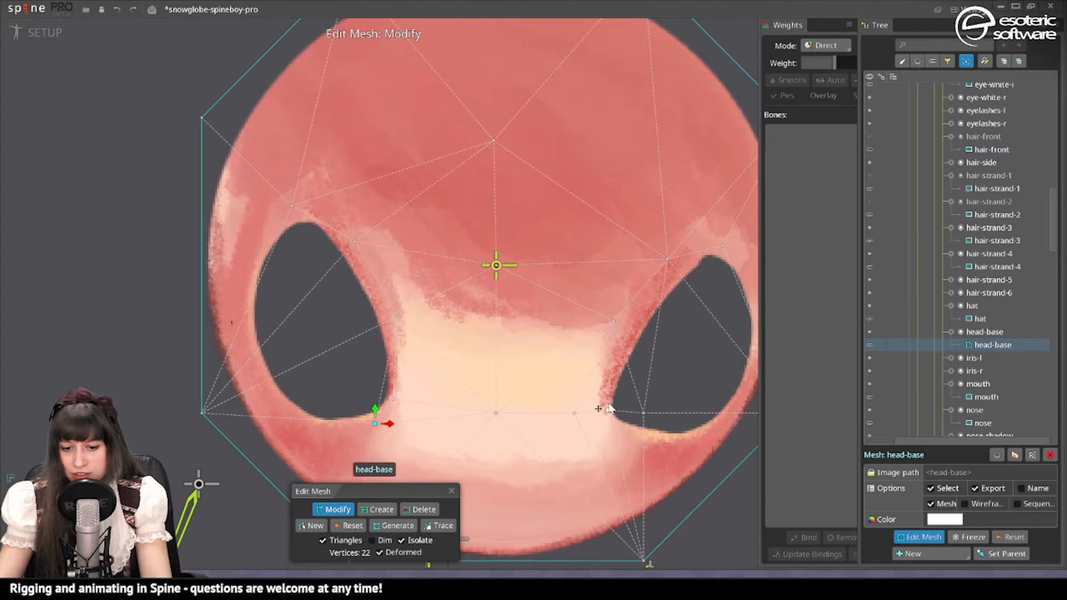
click(384, 509)
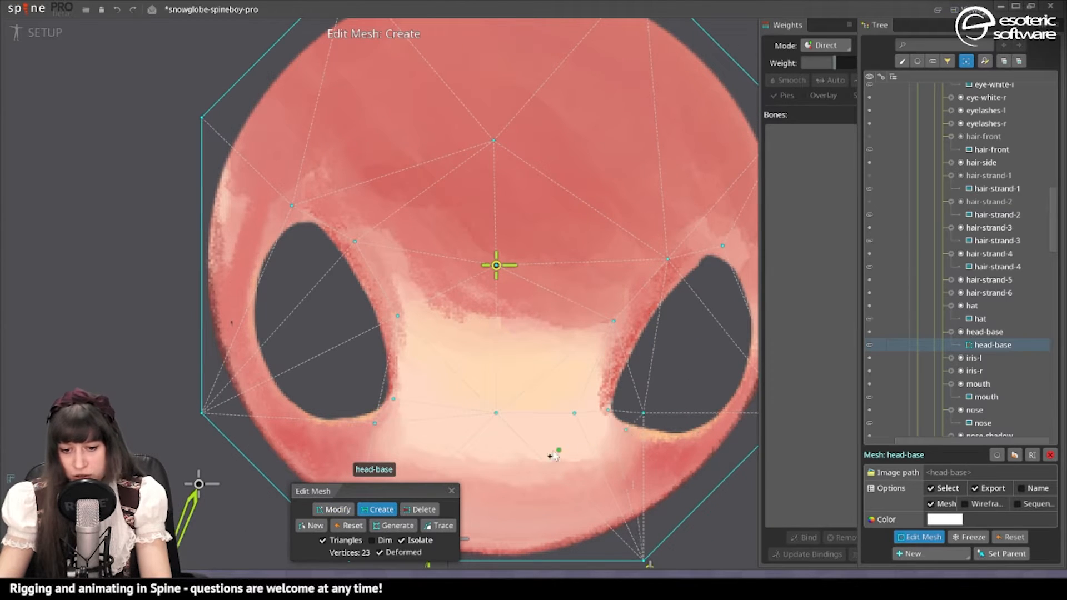
Add four vertices along the lower and outer edge of the left eye hole, from its bottom up to the upper outer side
drag(538, 430, 611, 438)
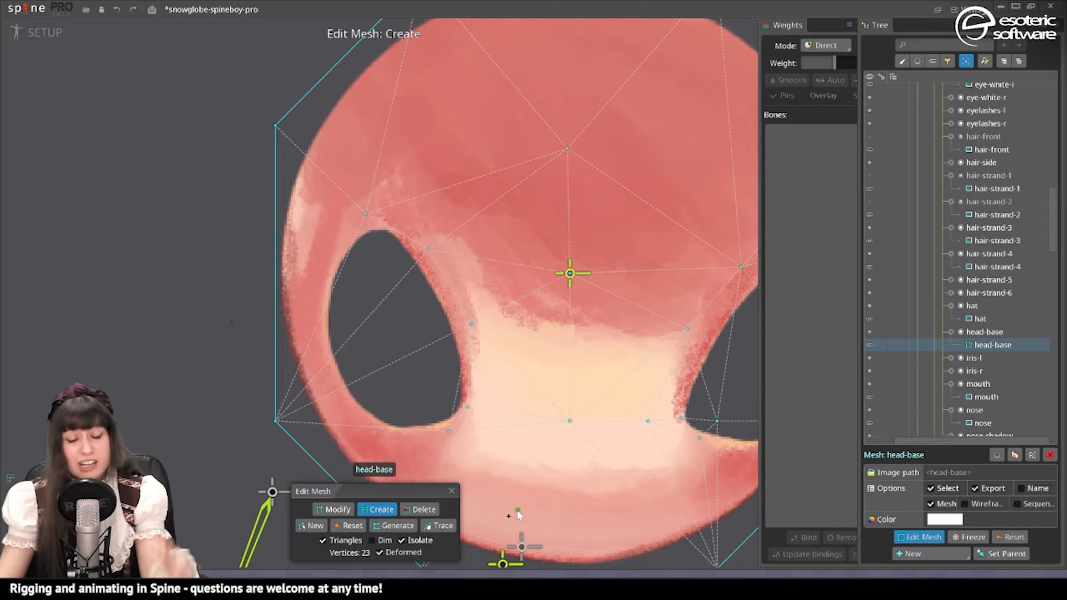
click(392, 436)
click(349, 405)
click(320, 338)
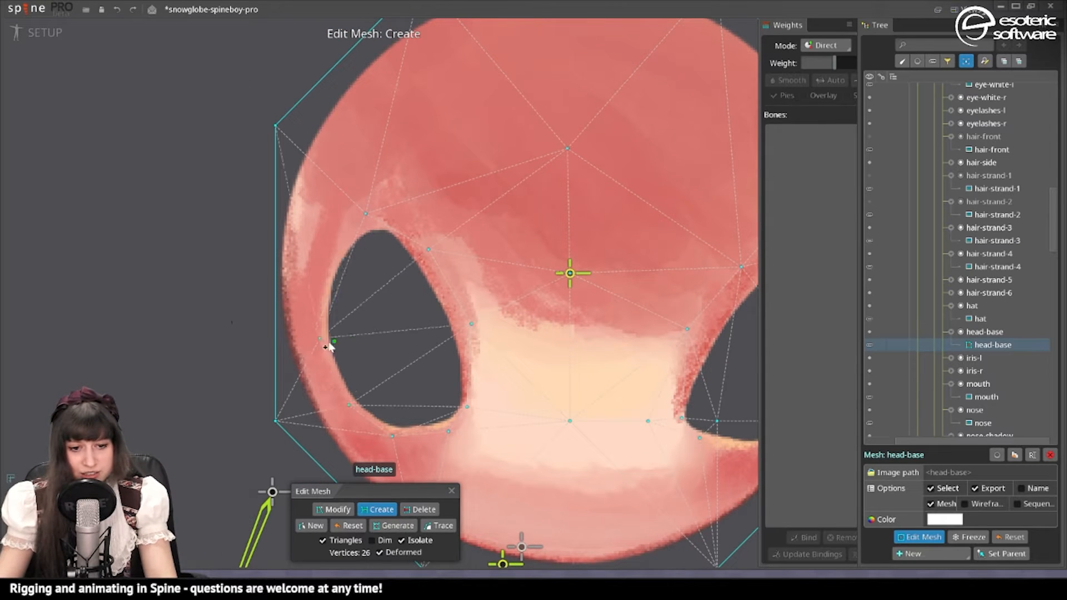
click(326, 271)
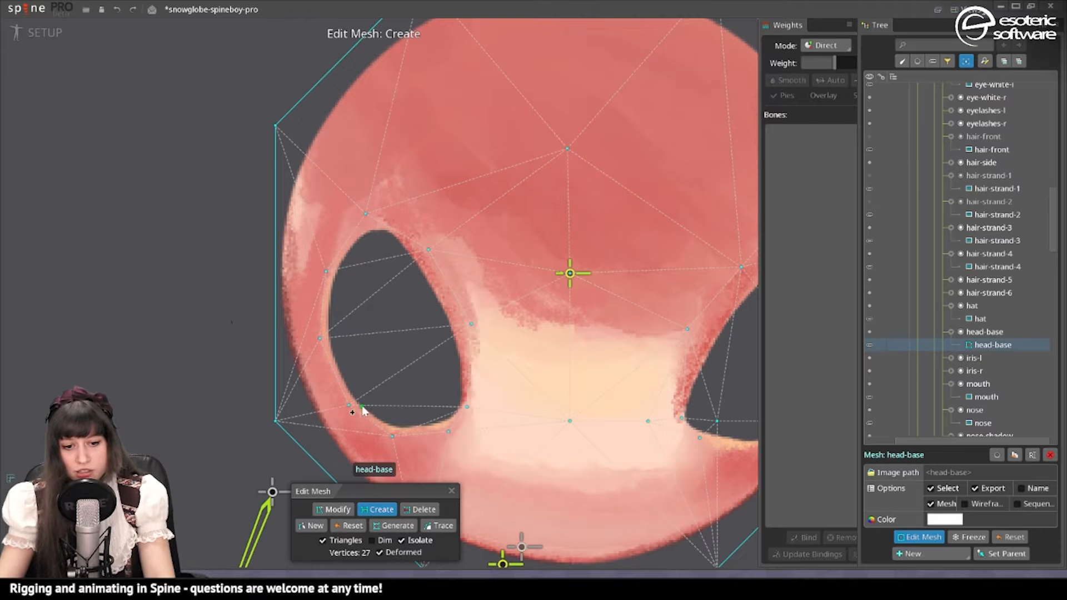
Add three vertices around the right eye hole, at its bottom, lower outer edge and upper outer edge
drag(505, 389, 409, 411)
scroll(620, 422, right, 3)
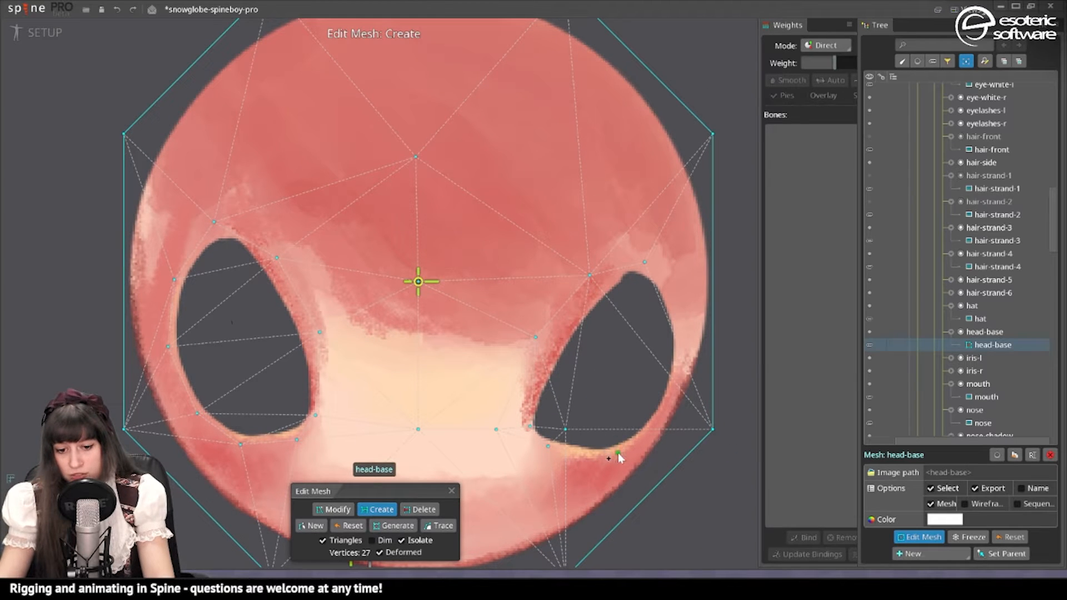
click(618, 453)
click(668, 399)
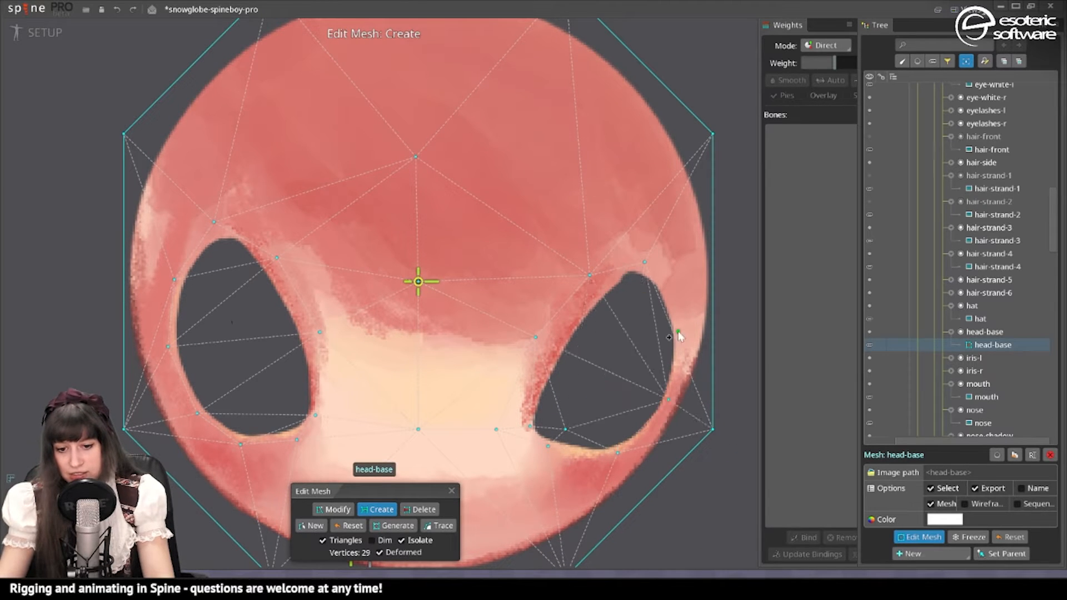
click(679, 327)
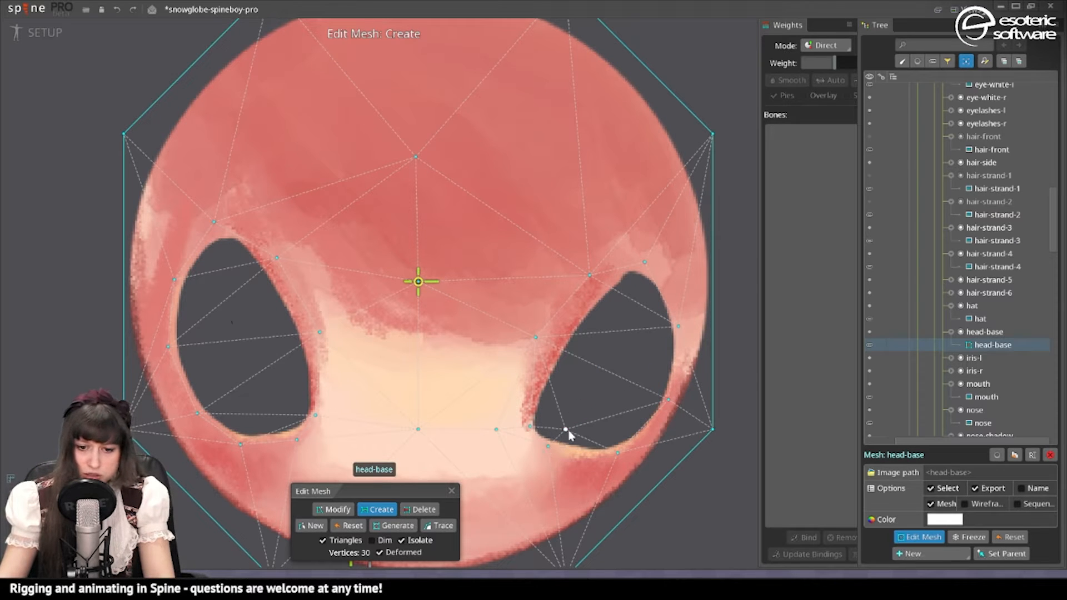
Add two vertices on the face's outer rim, one beside the right eye hole's lower outer vertex and one below its bottom vertex
scroll(560, 388, up, 4)
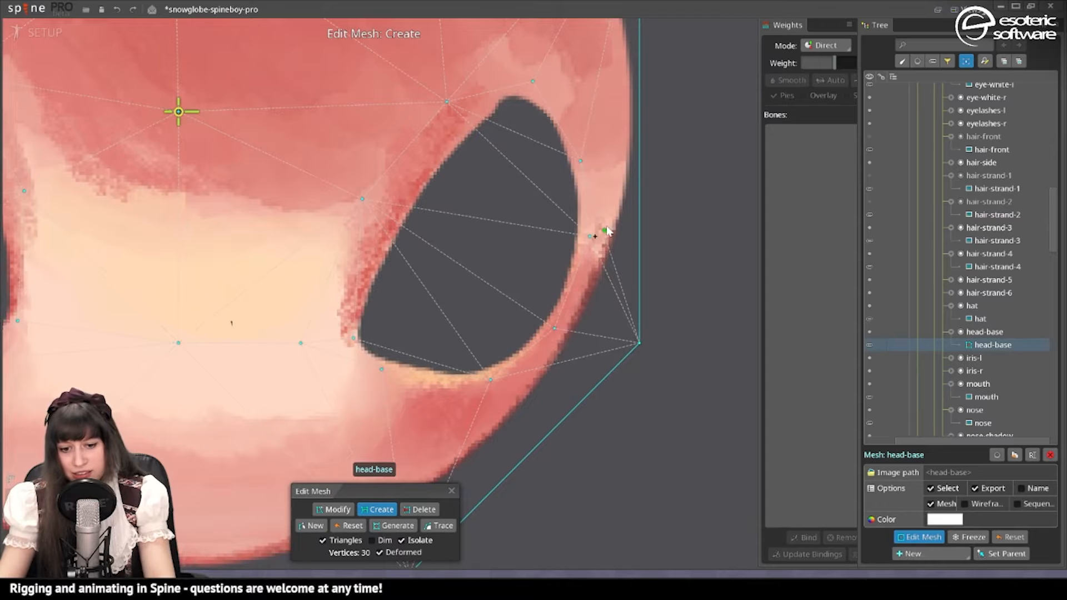
drag(496, 424, 576, 420)
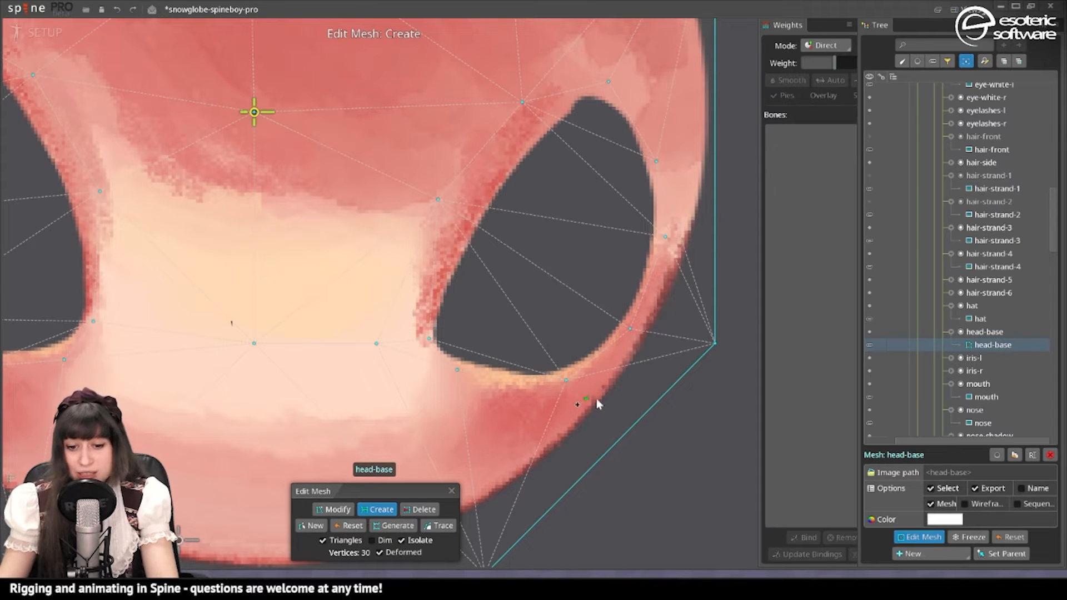
scroll(596, 398, up, 6)
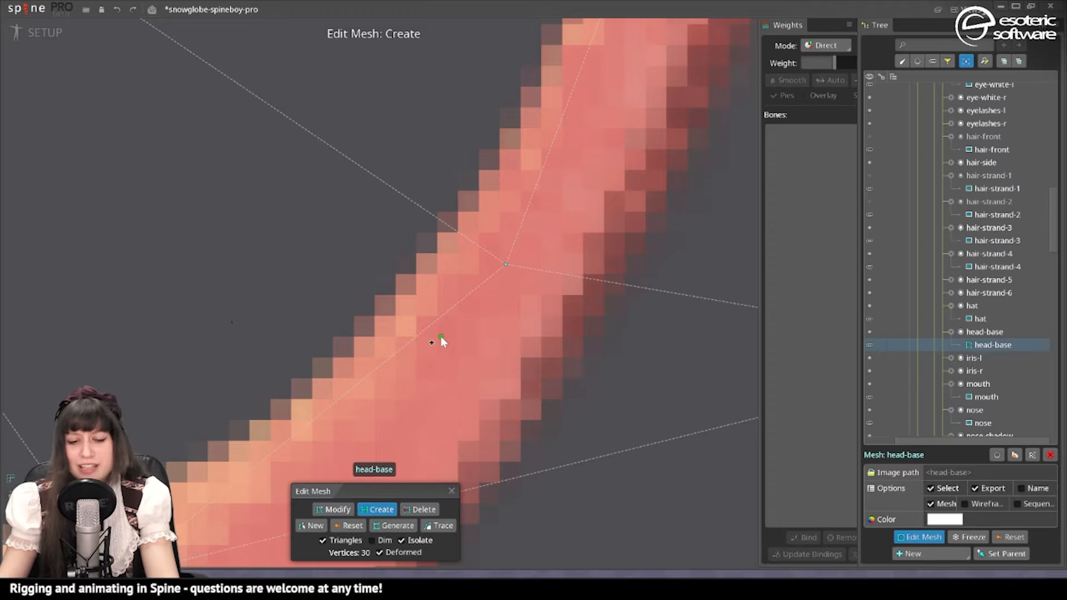
scroll(442, 336, down, 5)
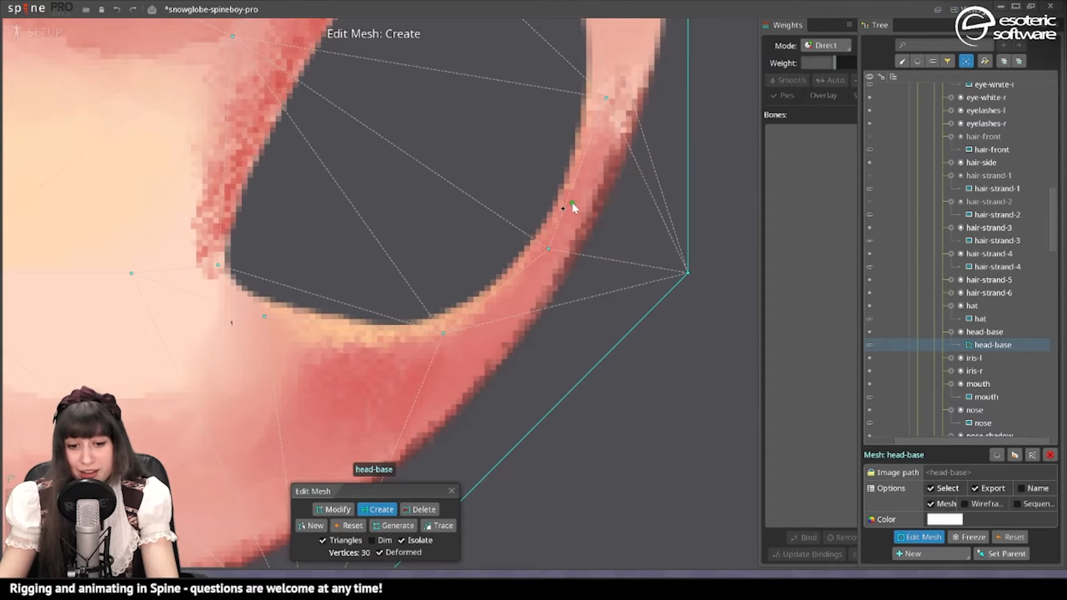
scroll(572, 223, up, 1)
scroll(573, 271, up, 3)
click(357, 425)
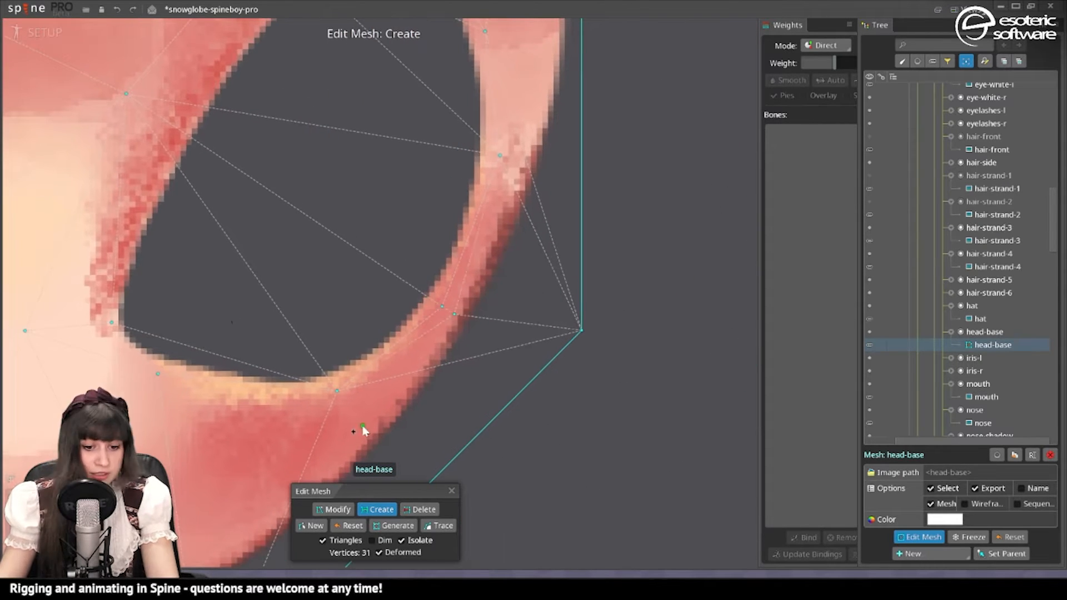
click(357, 425)
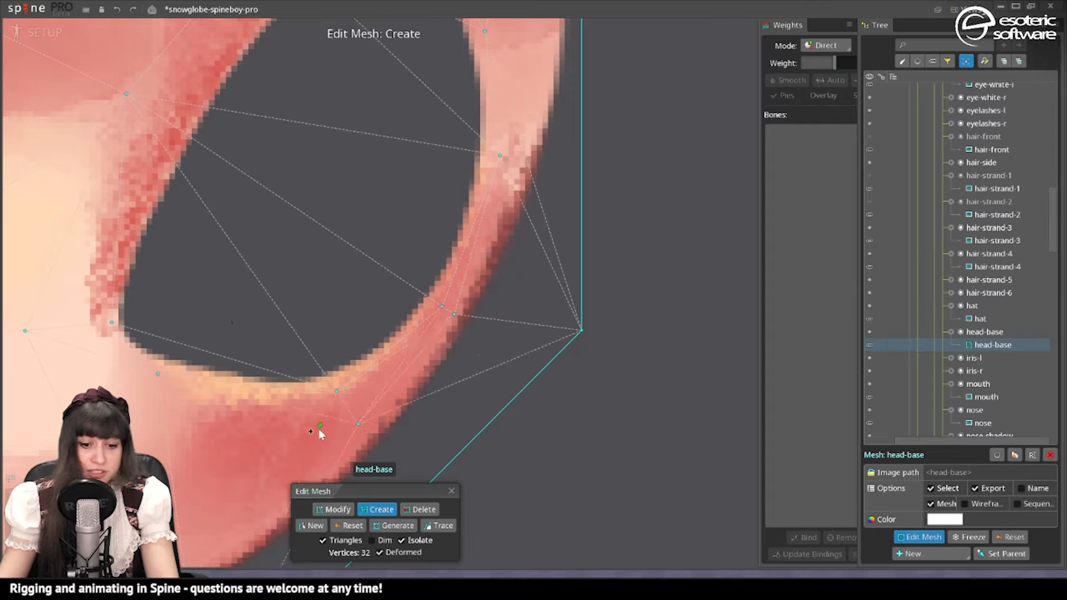
Continue the outer vertex row with two vertices beside the right eye hole's outer edge and one on the cheek below its inner corner
click(522, 157)
drag(481, 184, 482, 282)
click(550, 118)
mouse_move(404, 378)
mouse_down()
mouse_move(600, 324)
mouse_move(633, 335)
mouse_up()
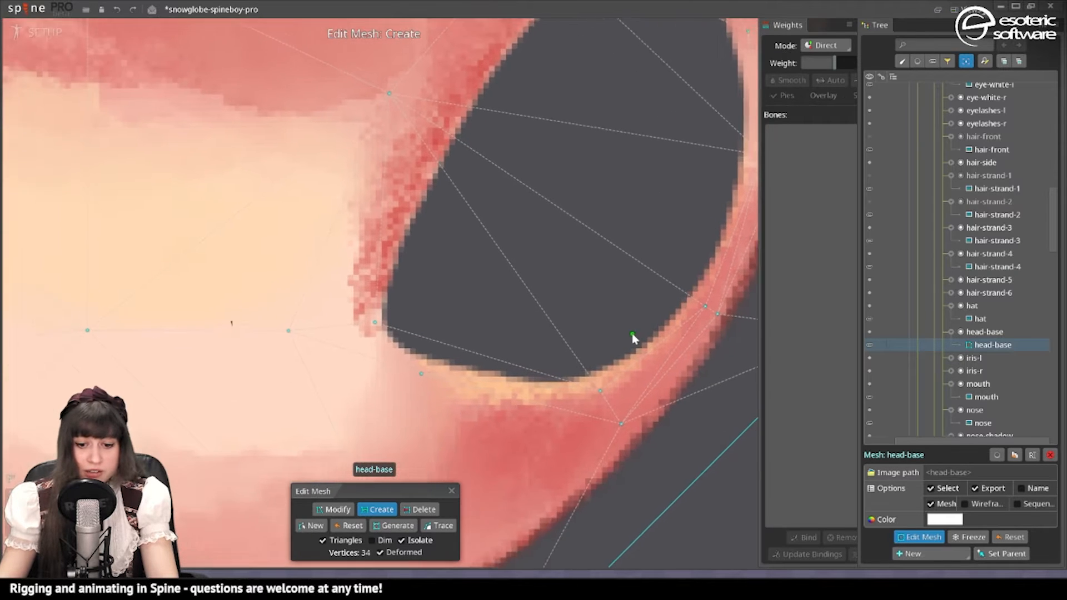
click(435, 444)
scroll(447, 409, down, 2)
scroll(487, 318, up, 2)
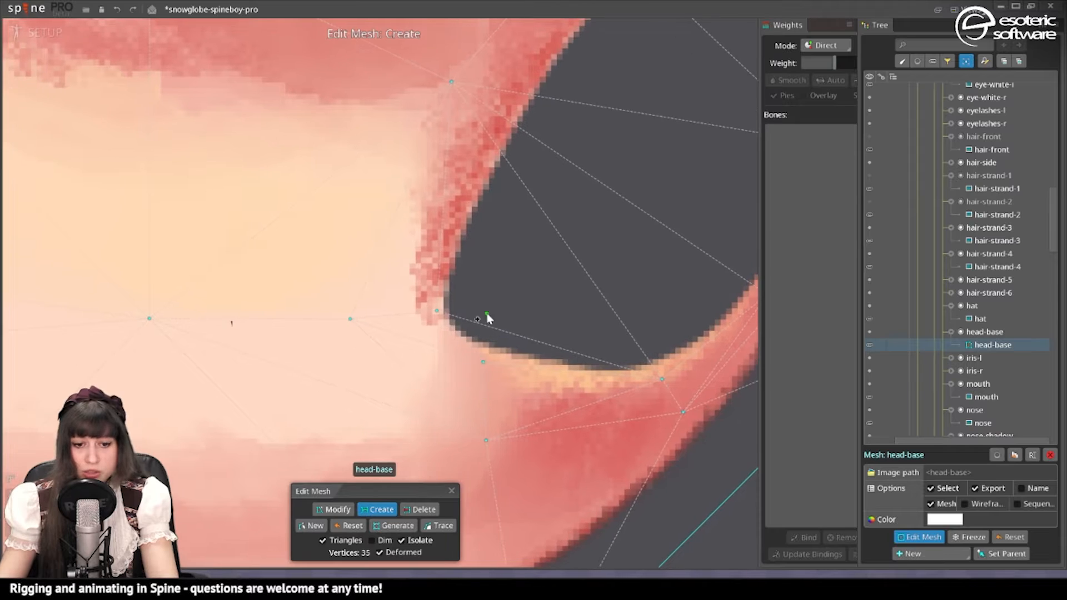
Check the mesh triangles with the image dimmed, and compare the undimmed mesh with the surrounding face images by turning off isolation
scroll(487, 318, down, 3)
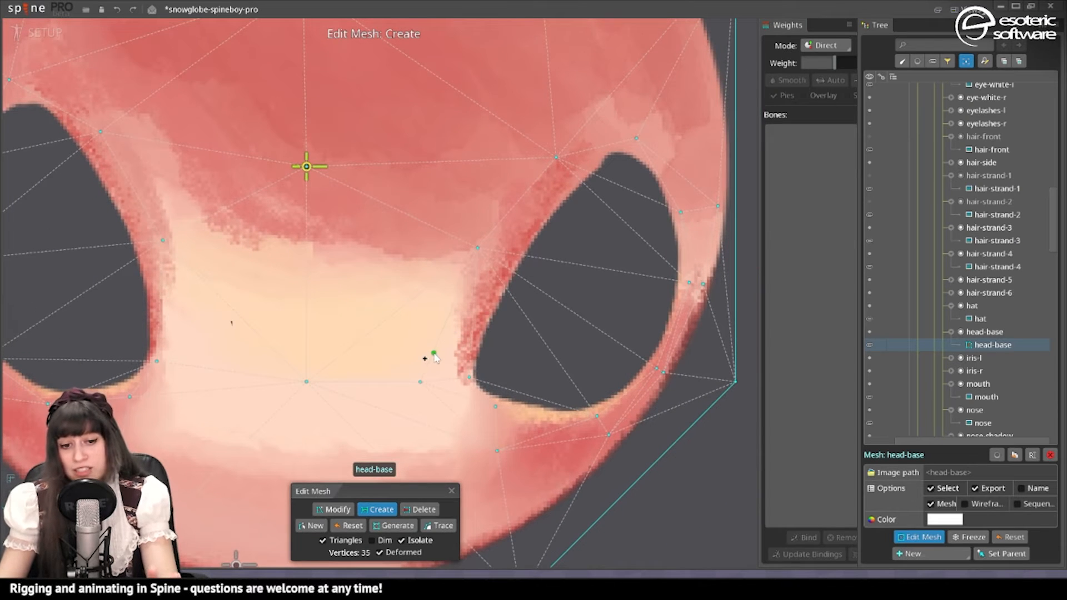
drag(424, 271, 481, 321)
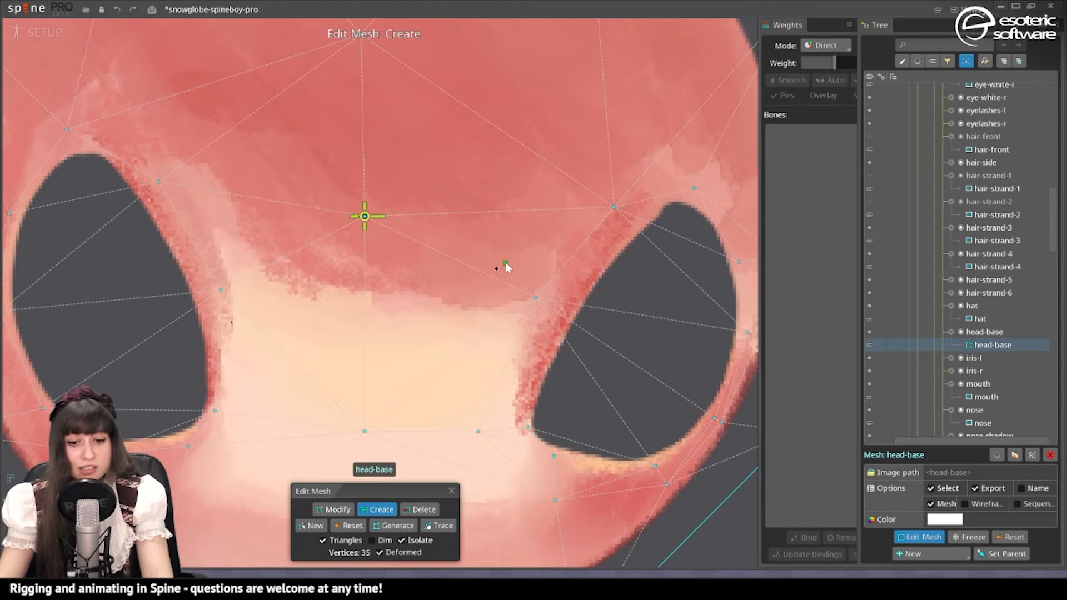
click(372, 541)
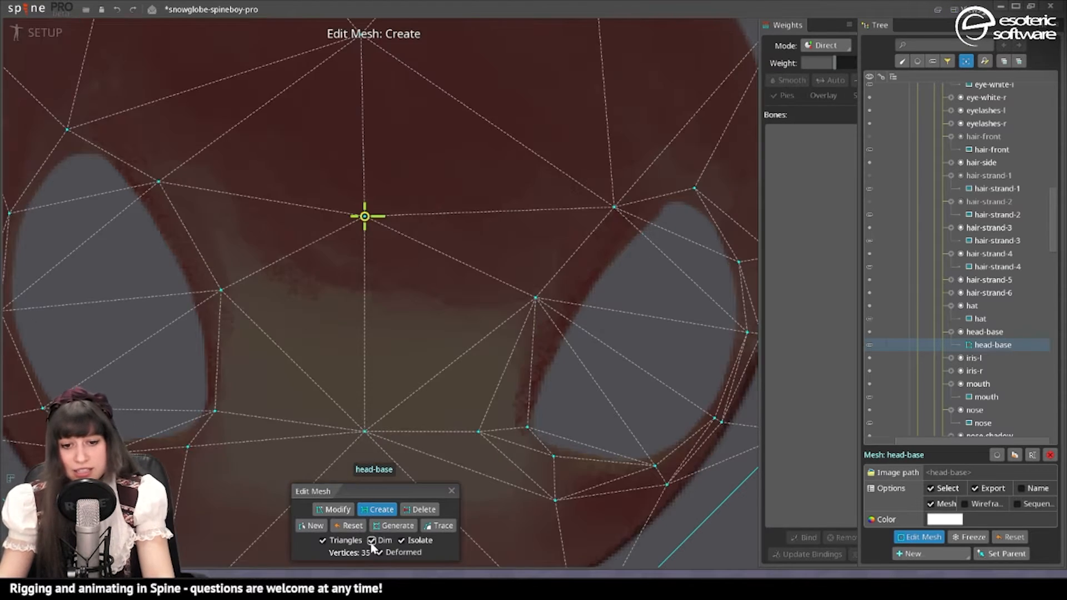
click(371, 541)
click(401, 540)
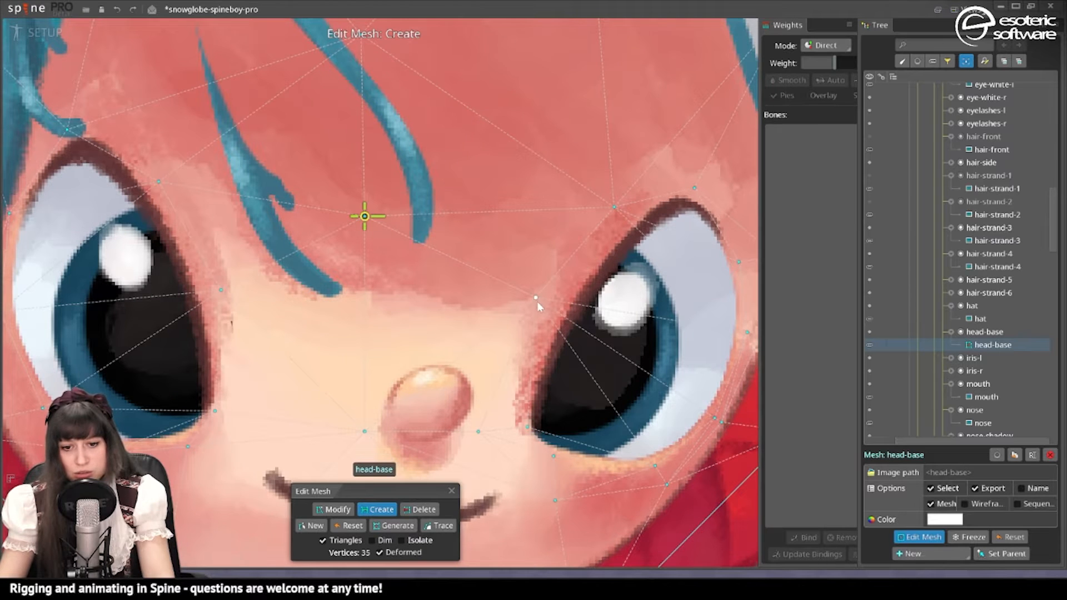
Extend the second vertex ring with five vertices across the forehead and brow and four along the left eye hole's outer side
drag(536, 301, 674, 452)
scroll(608, 401, down, 2)
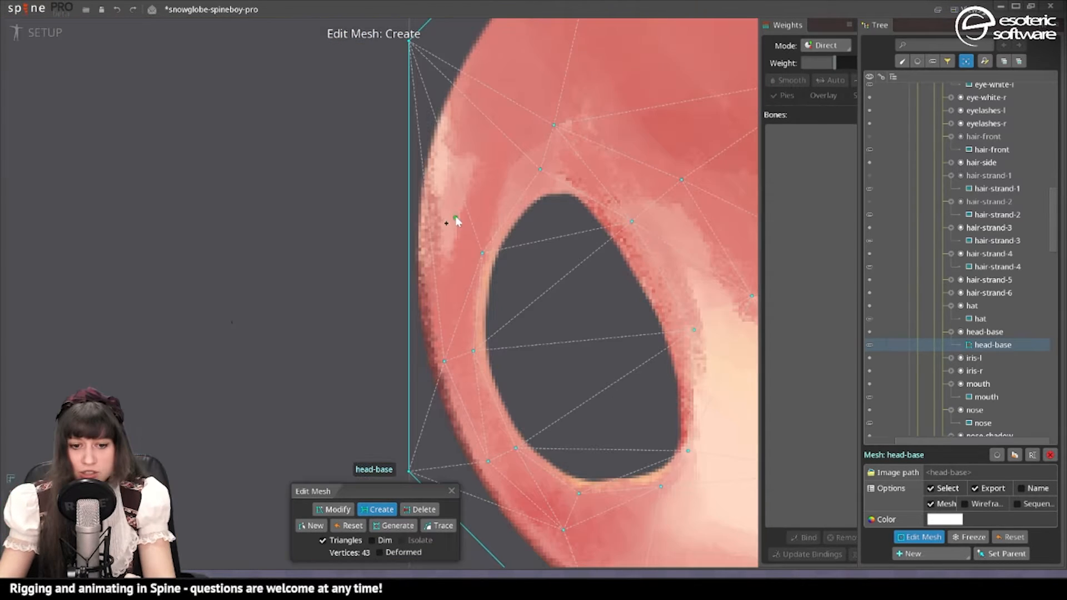
scroll(467, 397, down, 2)
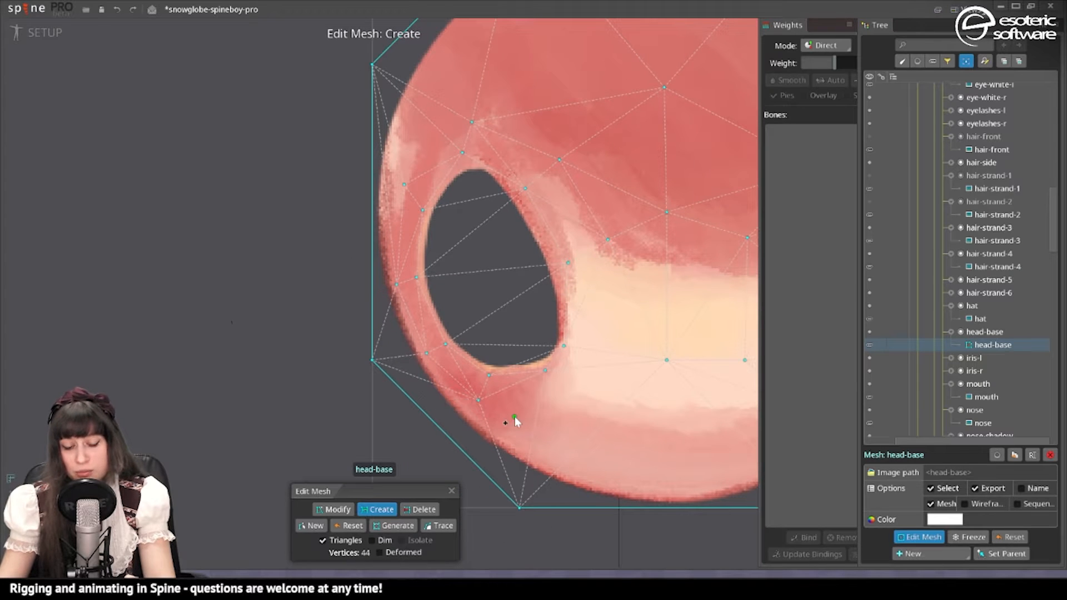
drag(514, 419, 380, 449)
drag(507, 464, 632, 419)
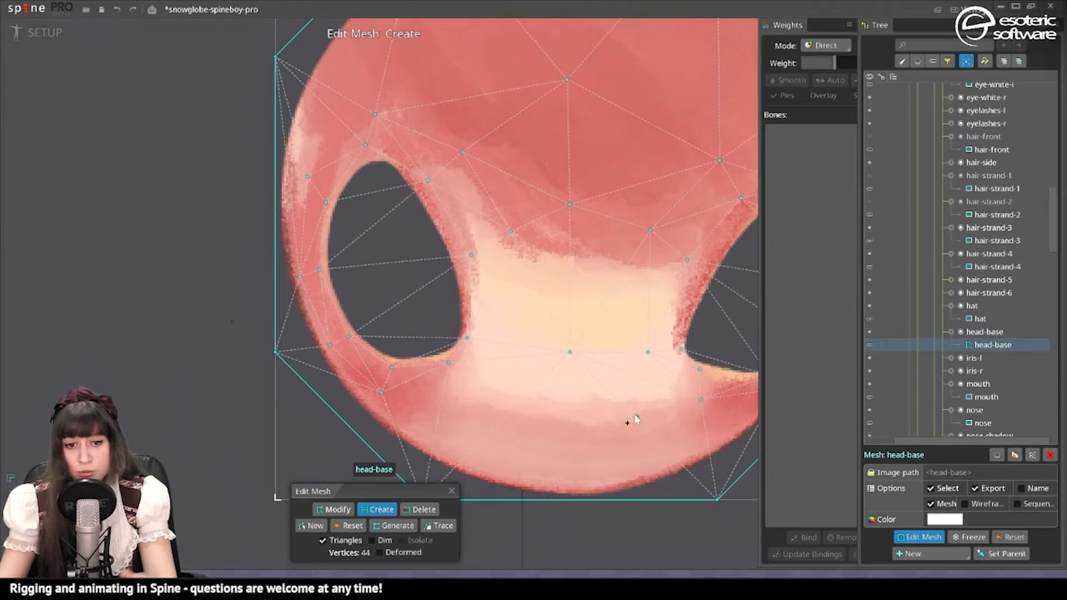
drag(522, 290, 555, 325)
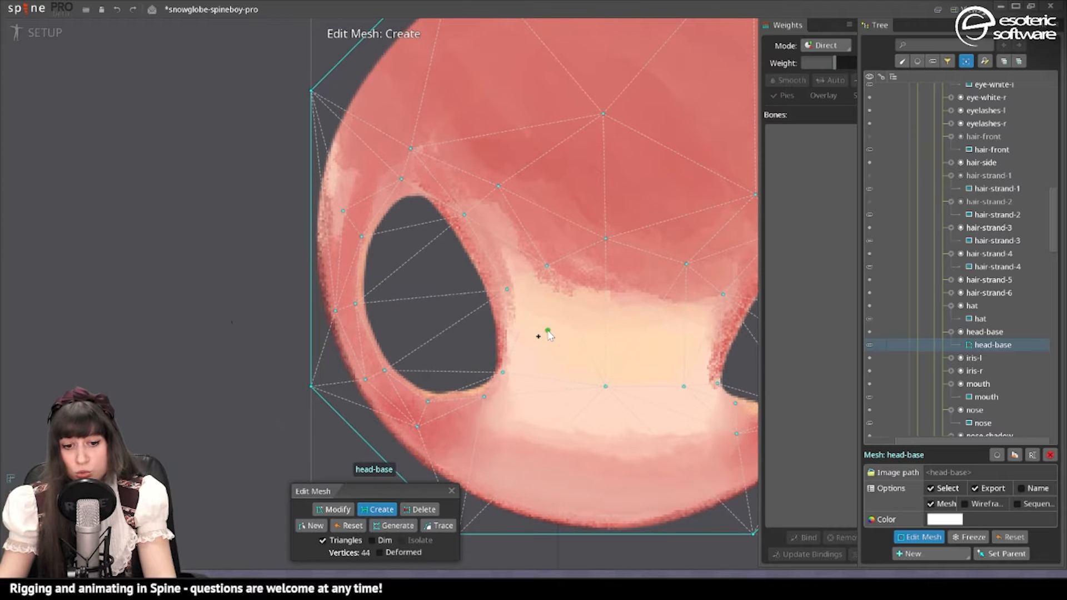
Display the mesh in its deformed state with the other face images, and add three vertices along the chin below the mouth
scroll(531, 358, down, 3)
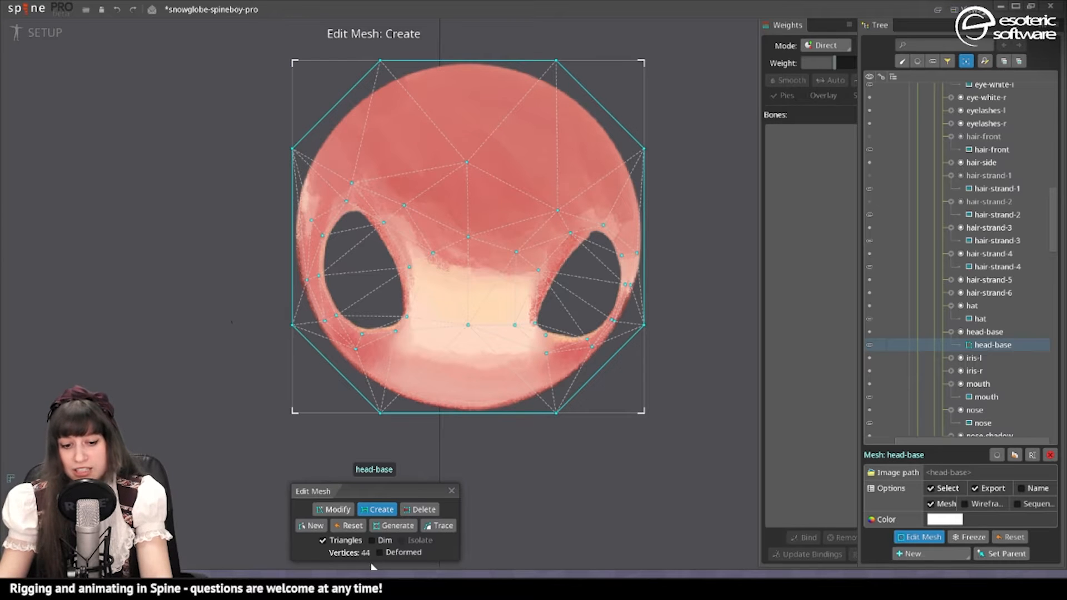
drag(444, 320, 454, 340)
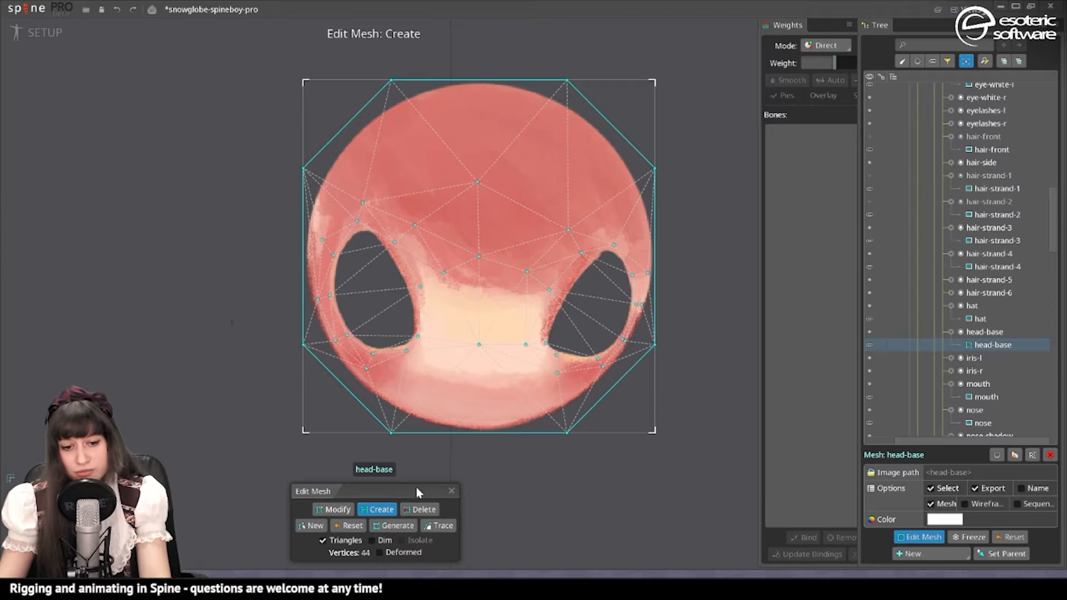
click(379, 553)
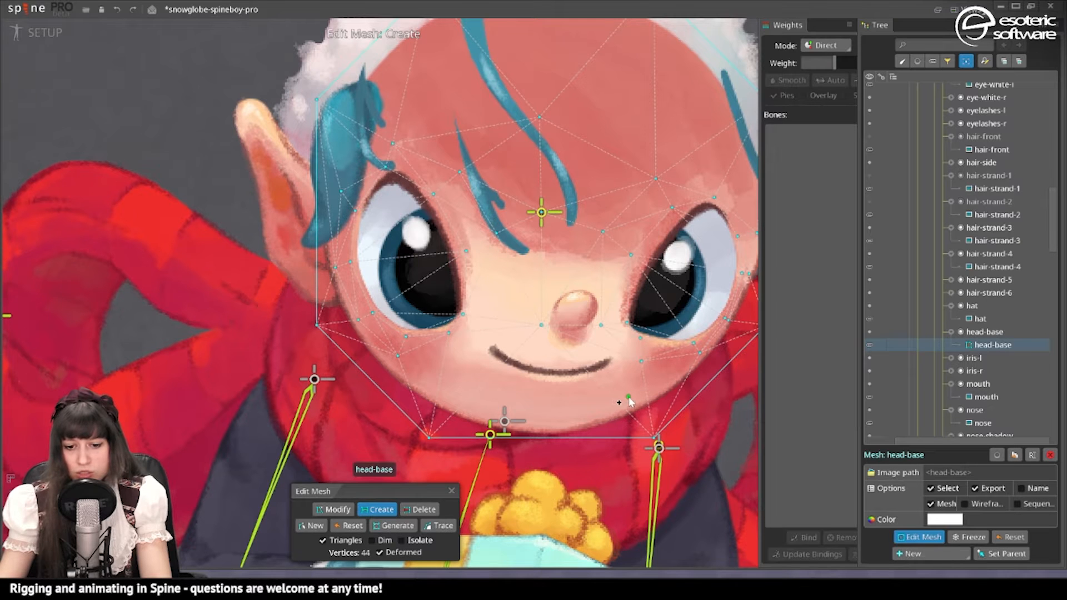
click(629, 397)
click(467, 397)
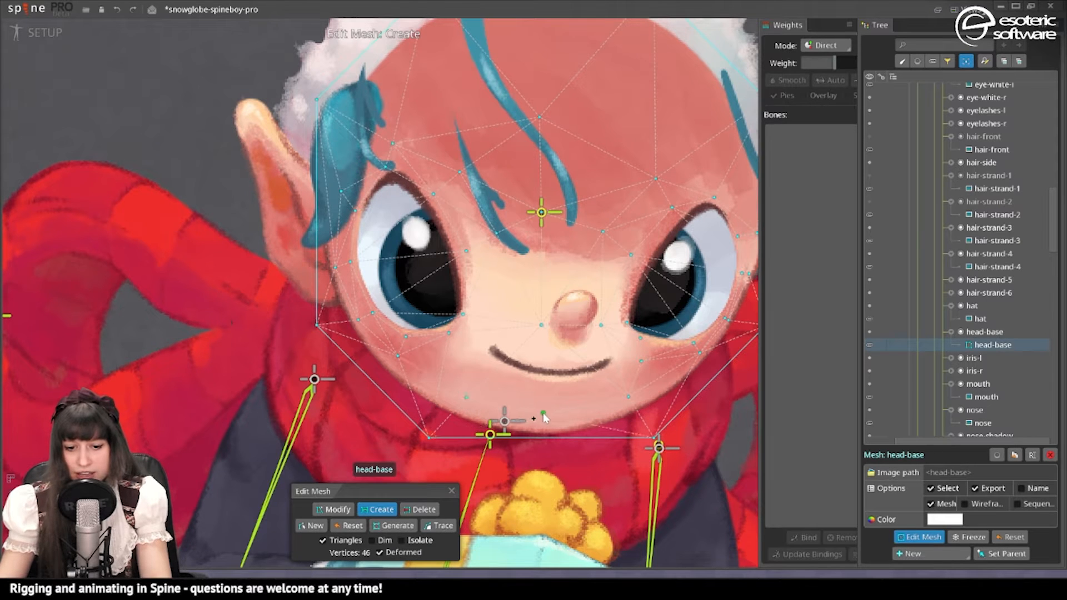
click(548, 418)
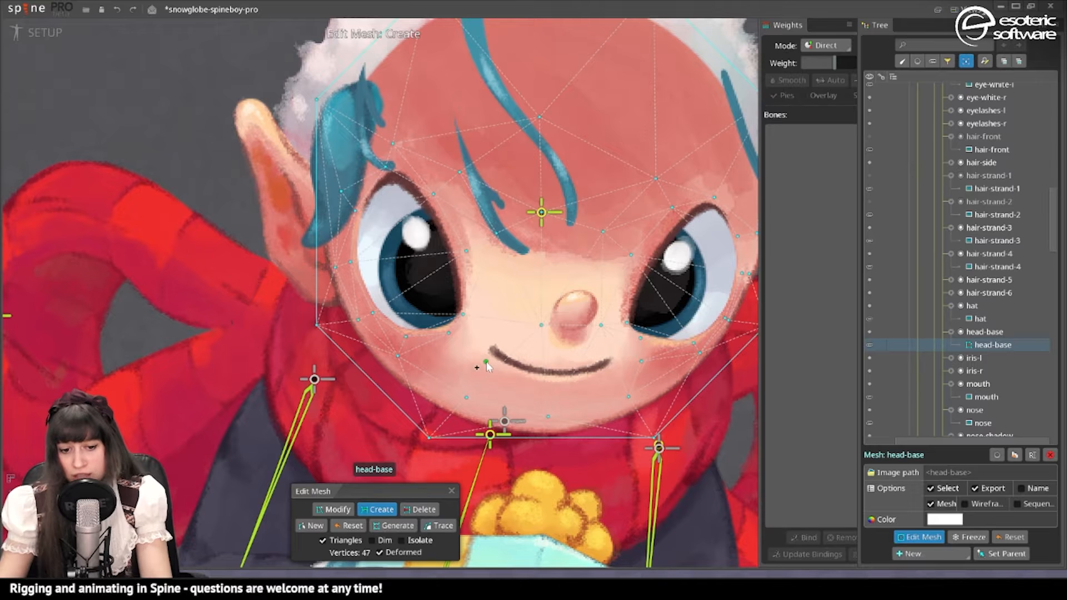
Add vertices beside both mouth corners and below the middle of the mouth, and finish editing the head-base mesh
click(486, 361)
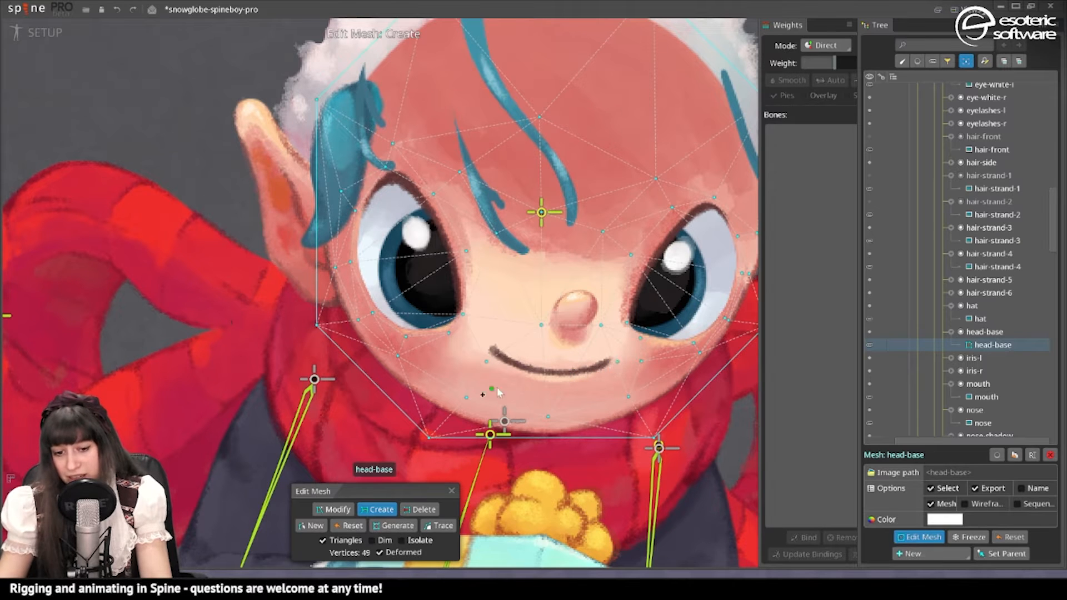
click(553, 383)
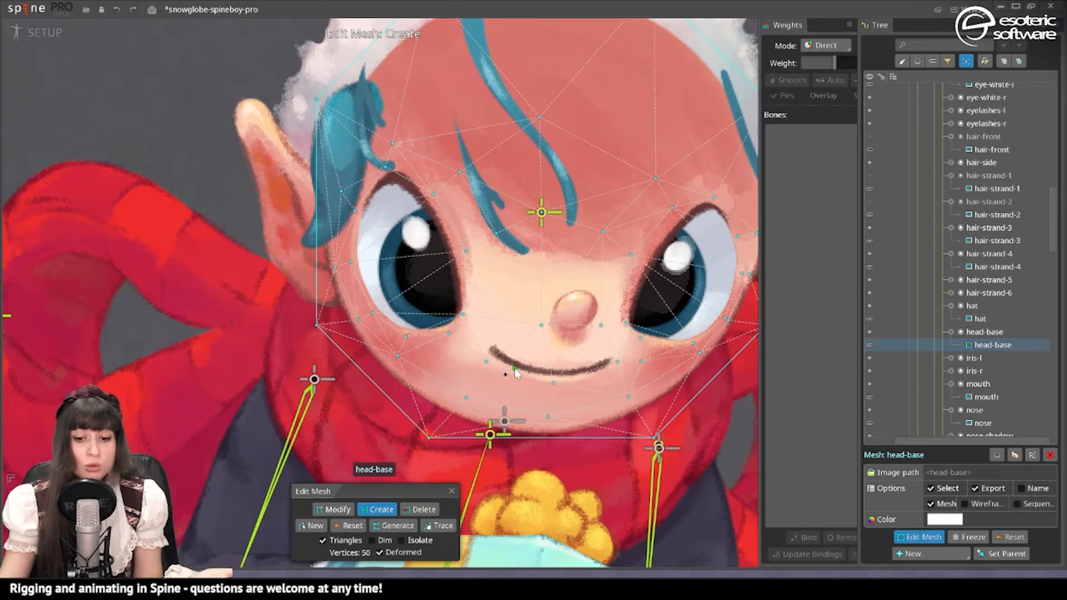
scroll(443, 385, down, 3)
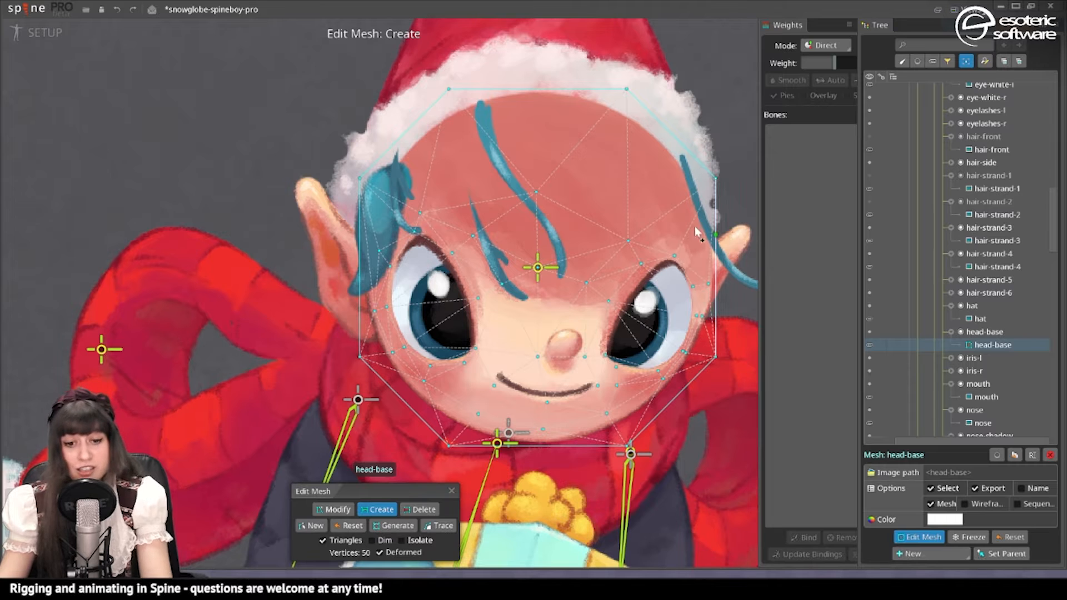
click(451, 490)
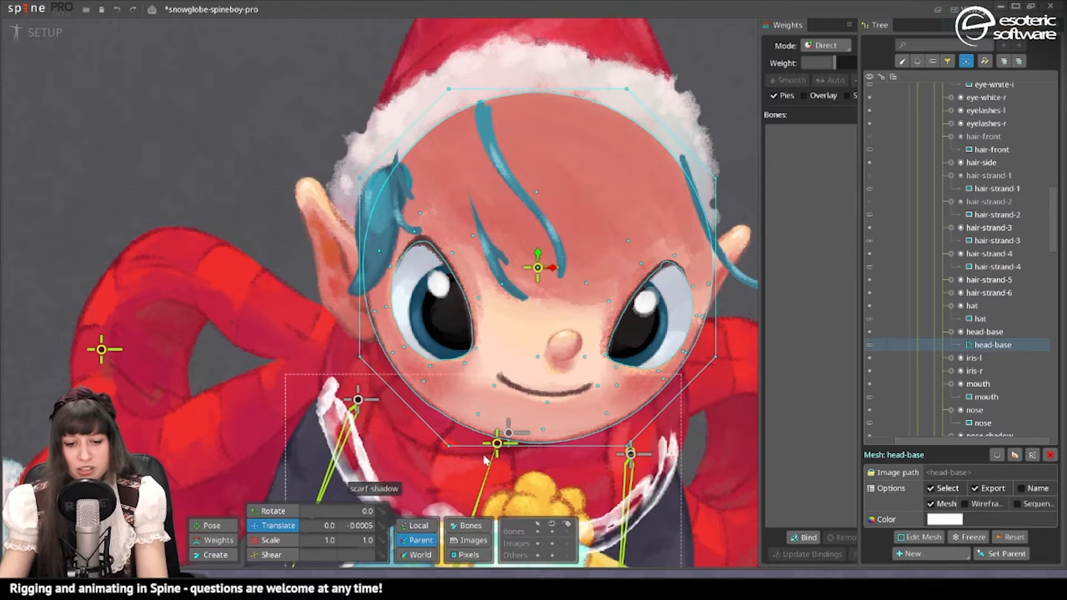
Convert the eyelashes-r image to a mesh and trace its outline
scroll(245, 195, down, 1)
drag(485, 273, 518, 302)
scroll(404, 290, up, 2)
click(435, 242)
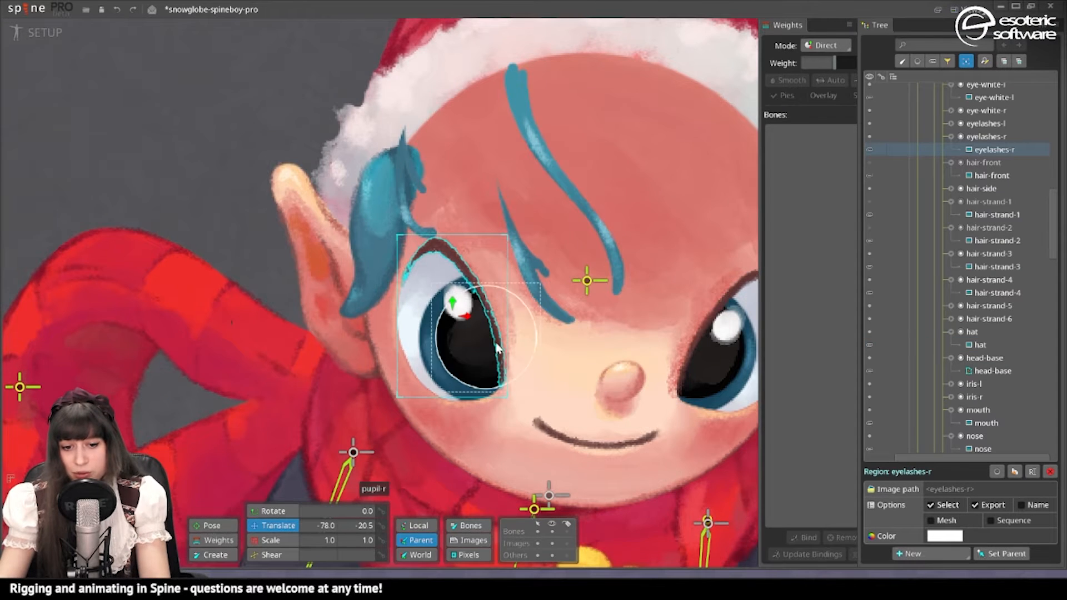
click(931, 520)
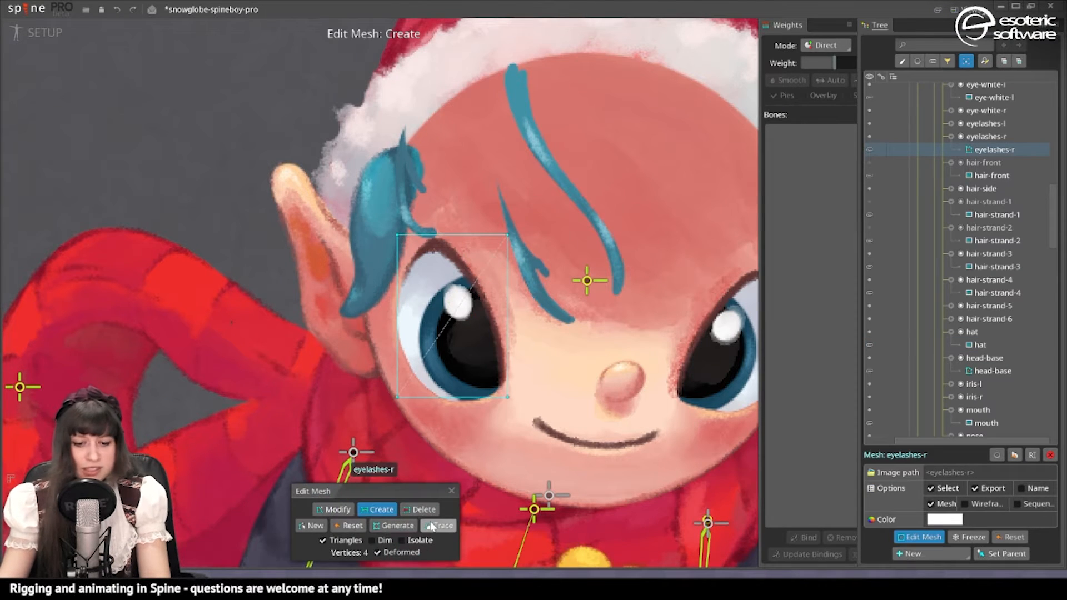
click(438, 525)
key(Return)
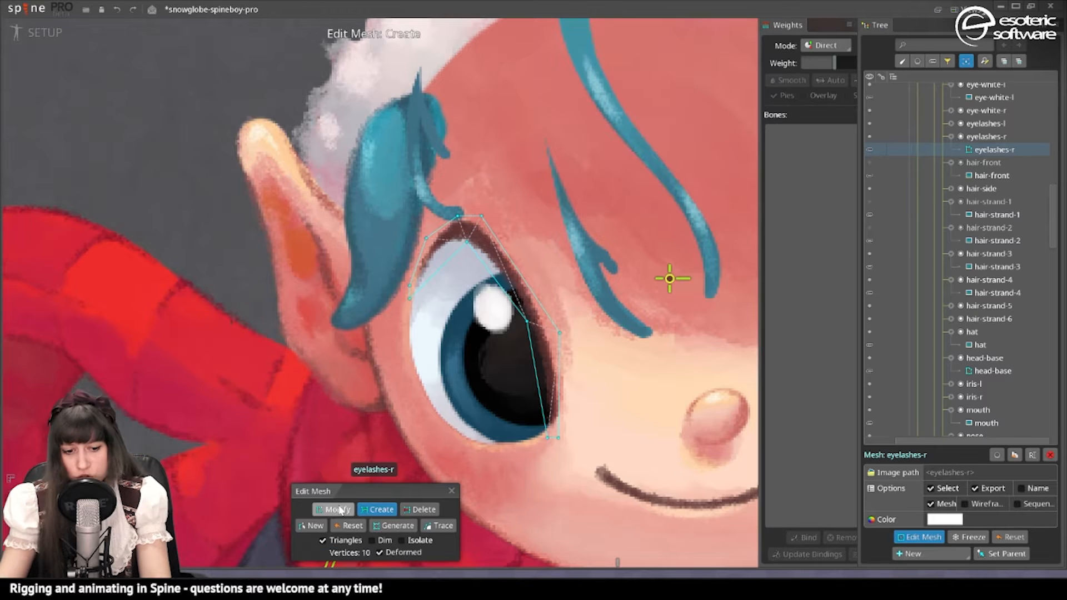
Adjust the eyelashes-r mesh's upper inner-curve vertex, and add and adjust another vertex on the inner curve toward the outer eye corner
click(338, 509)
click(465, 242)
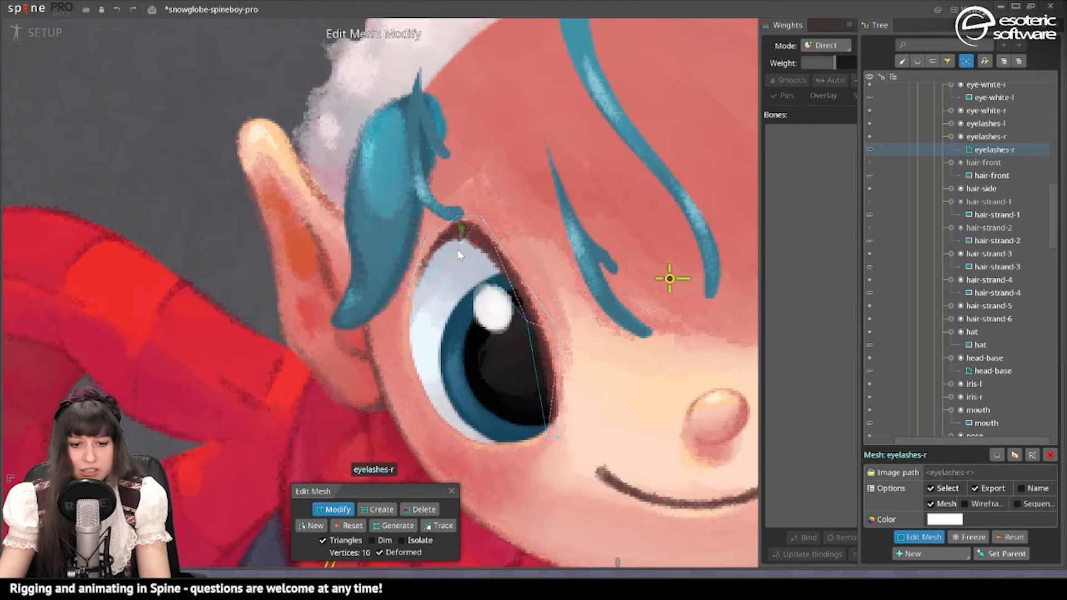
click(376, 510)
click(439, 266)
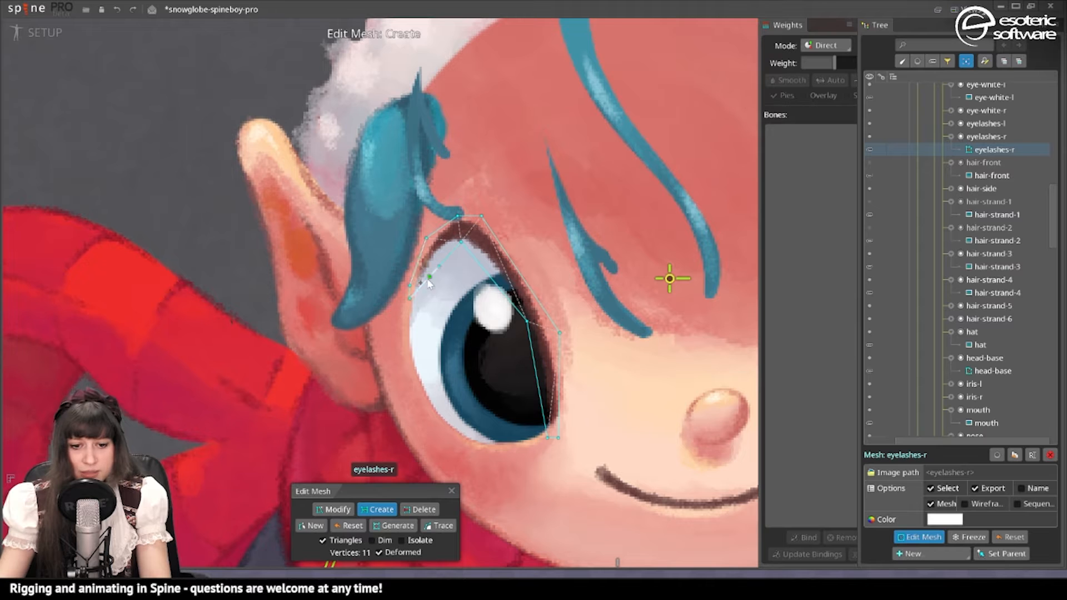
click(332, 509)
click(443, 270)
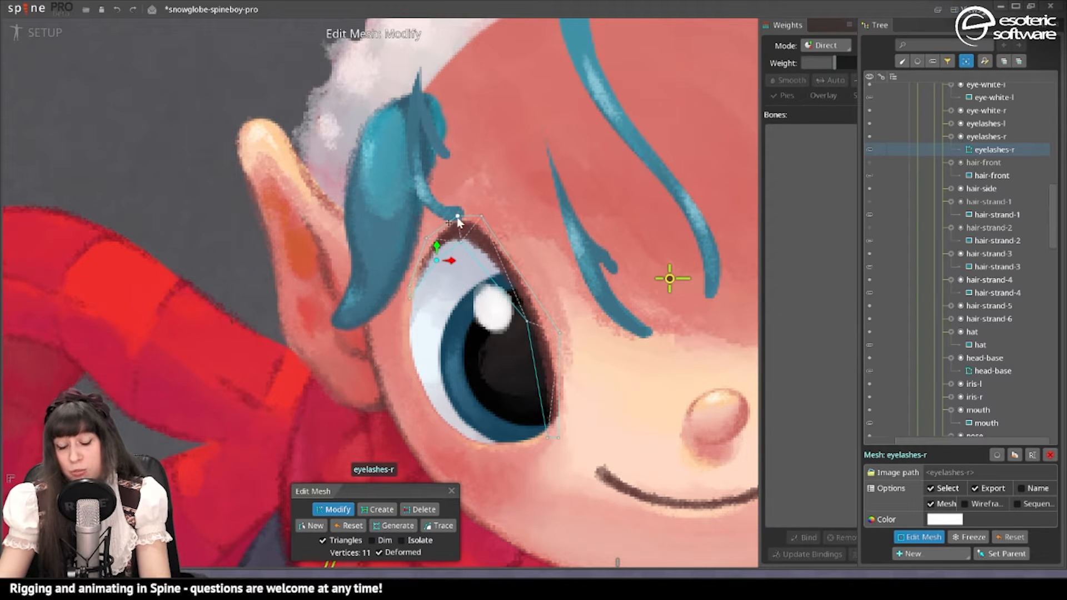
Add two opposite vertices across the long inner side of the eyelashes-r mesh, one on each edge of the lash
click(378, 509)
click(492, 278)
click(513, 264)
click(333, 509)
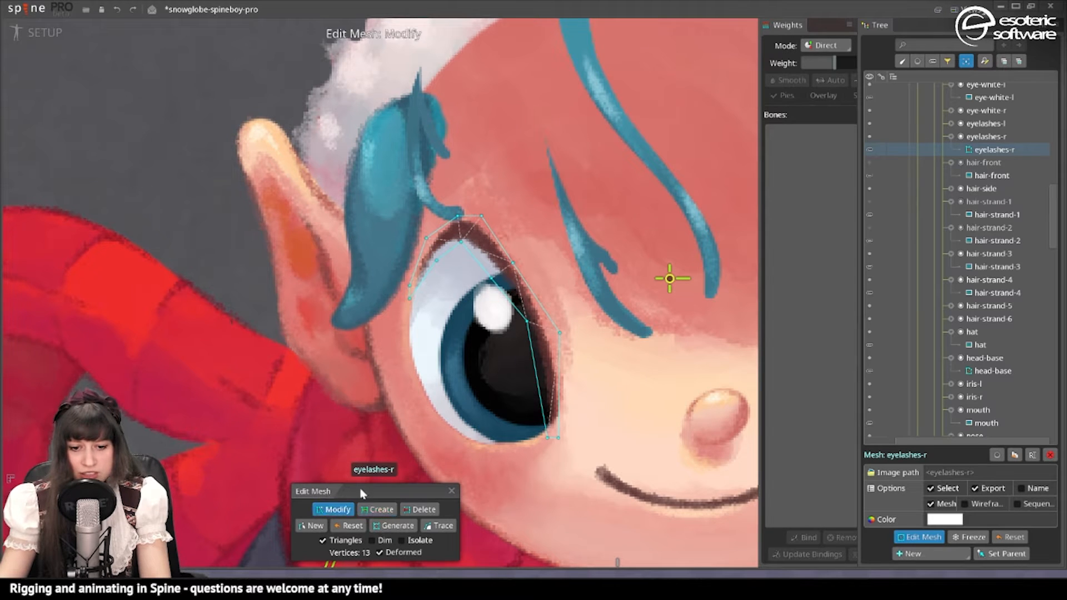
Add another opposite pair of vertices across the lower inner part of the eyelashes-r mesh, adjust the neighbouring vertices, and finish editing the mesh
click(378, 509)
click(518, 331)
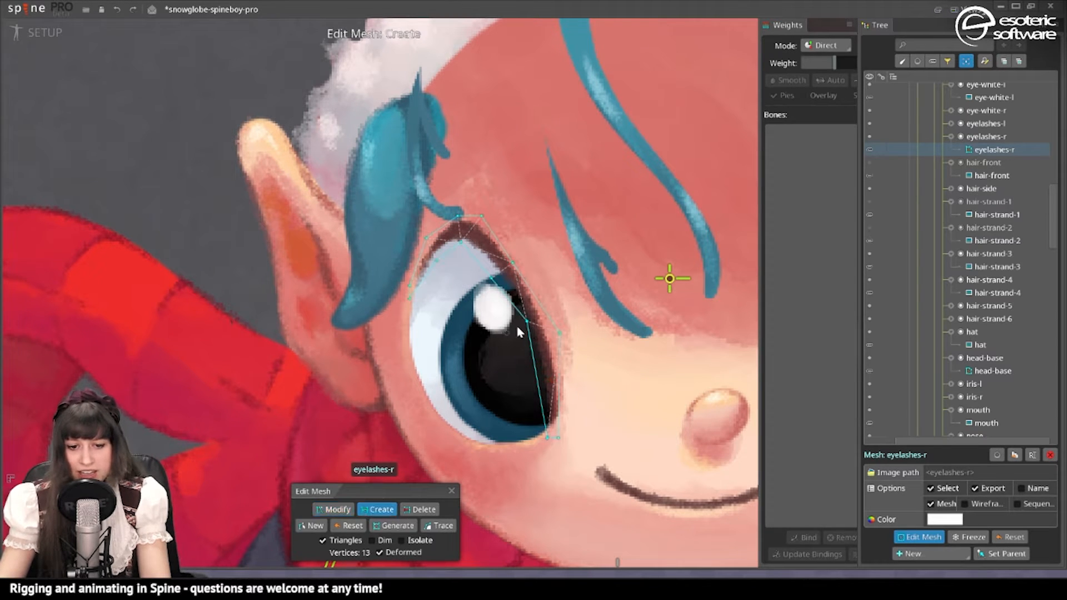
double_click(526, 323)
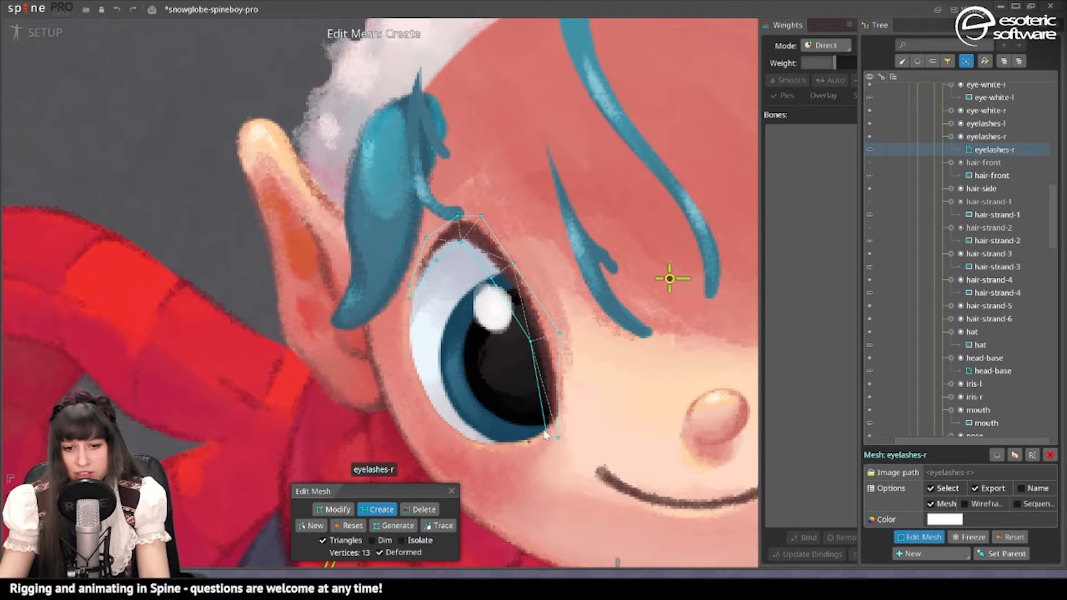
click(537, 384)
click(559, 384)
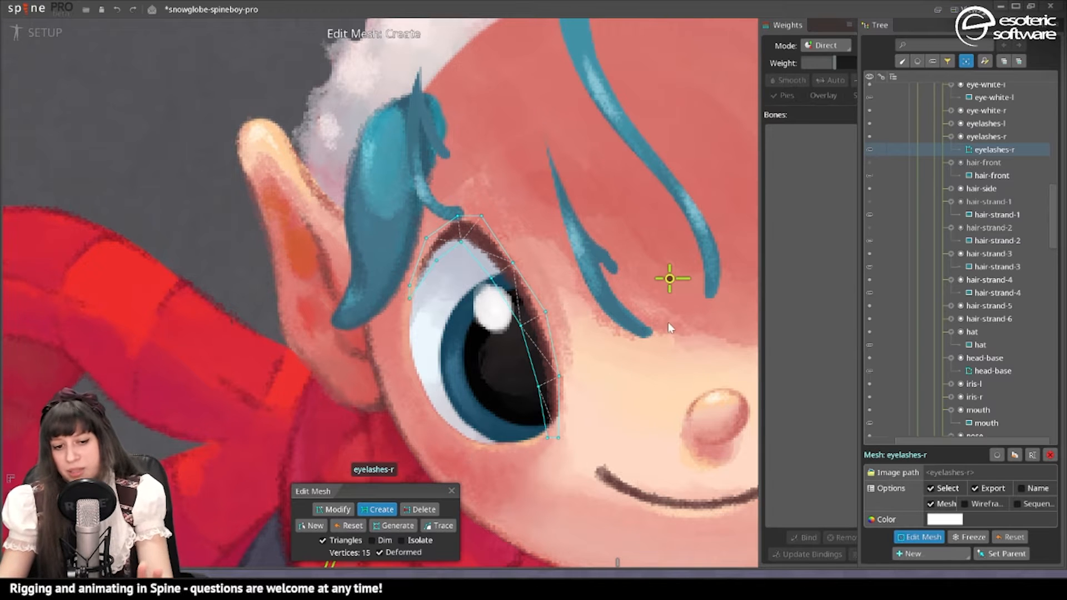
drag(697, 340, 543, 357)
key(Escape)
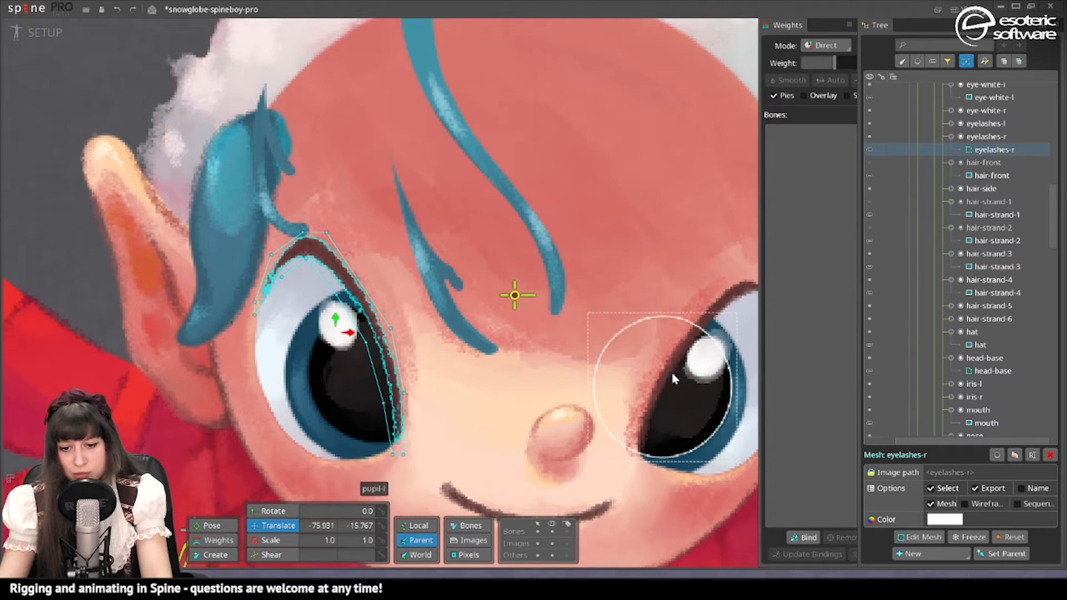
Convert the eyelashes-l image to a mesh by tracing its outline, and adjust its vertices around the outer eye corner
click(678, 350)
drag(729, 409, 677, 416)
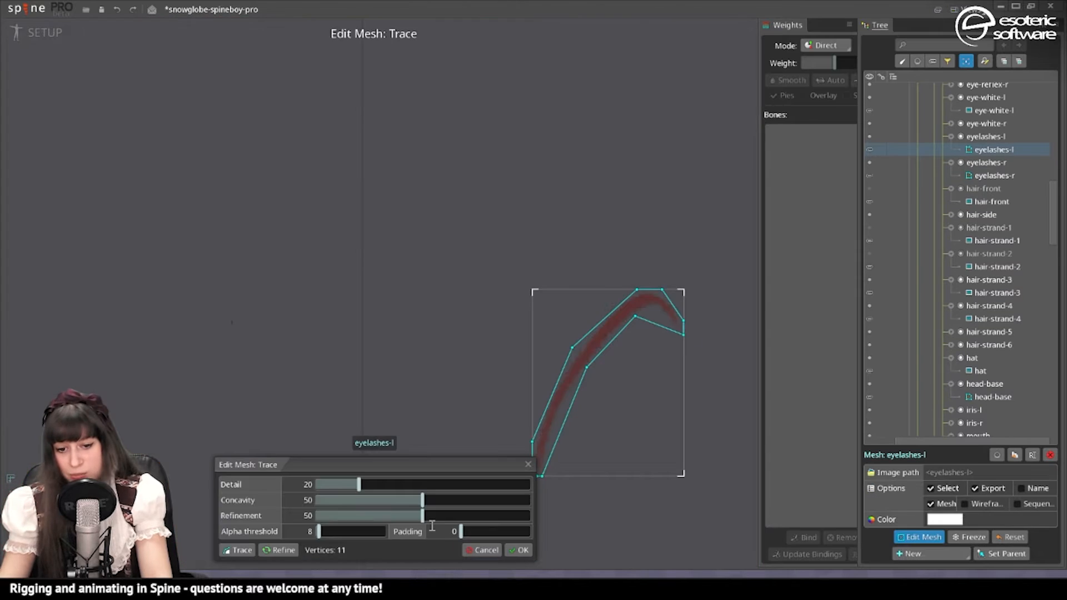
click(521, 550)
click(334, 509)
click(683, 320)
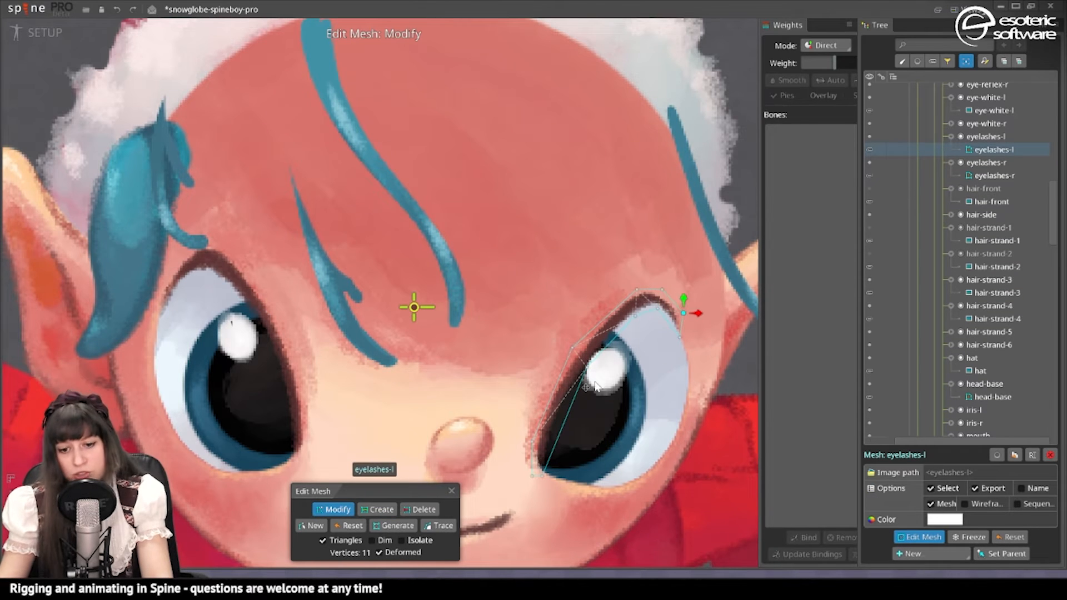
ctrl+click(575, 350)
key(Escape)
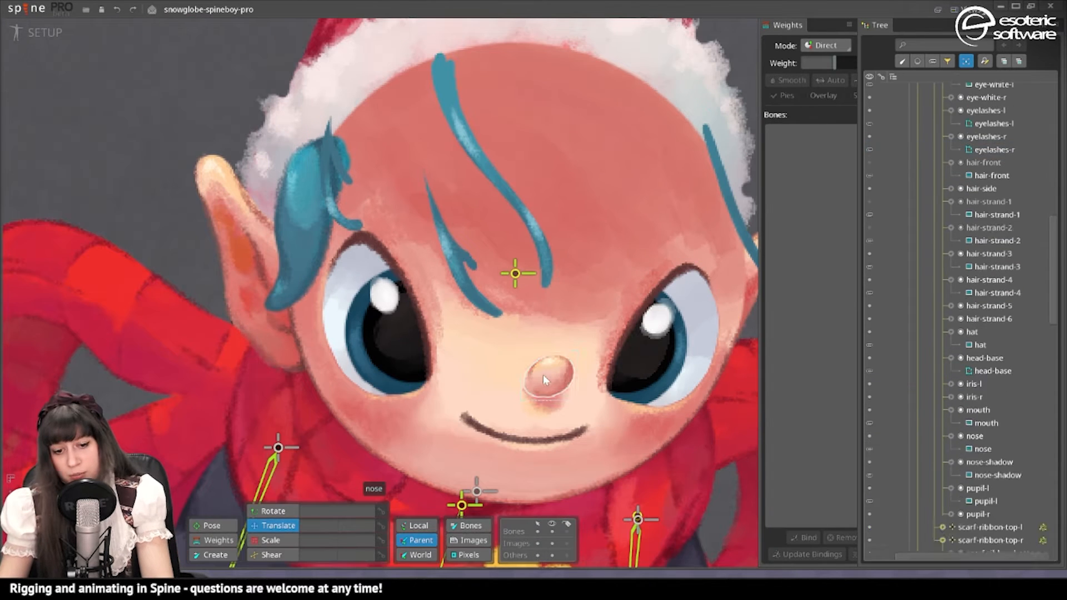
Convert the nose, nose-shadow and mouth images to meshes, keeping their default outlines
click(543, 378)
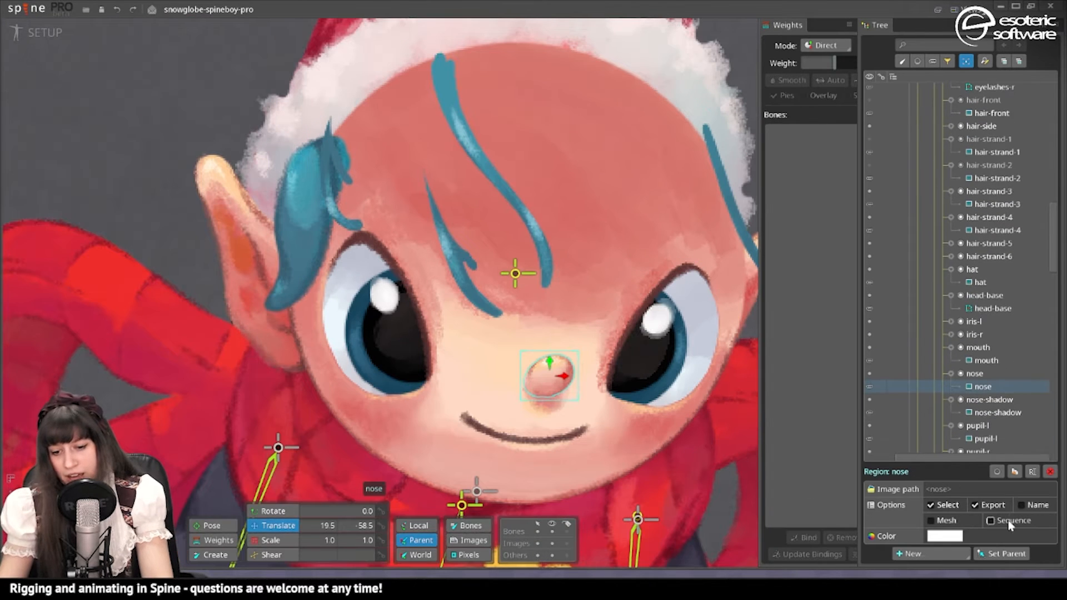
click(950, 522)
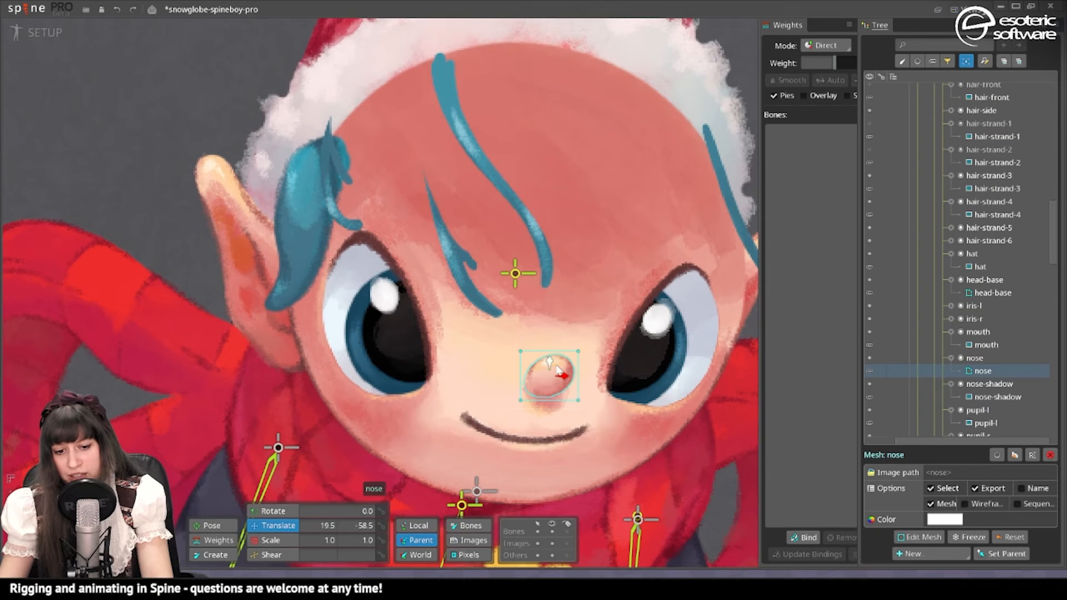
click(551, 420)
click(934, 520)
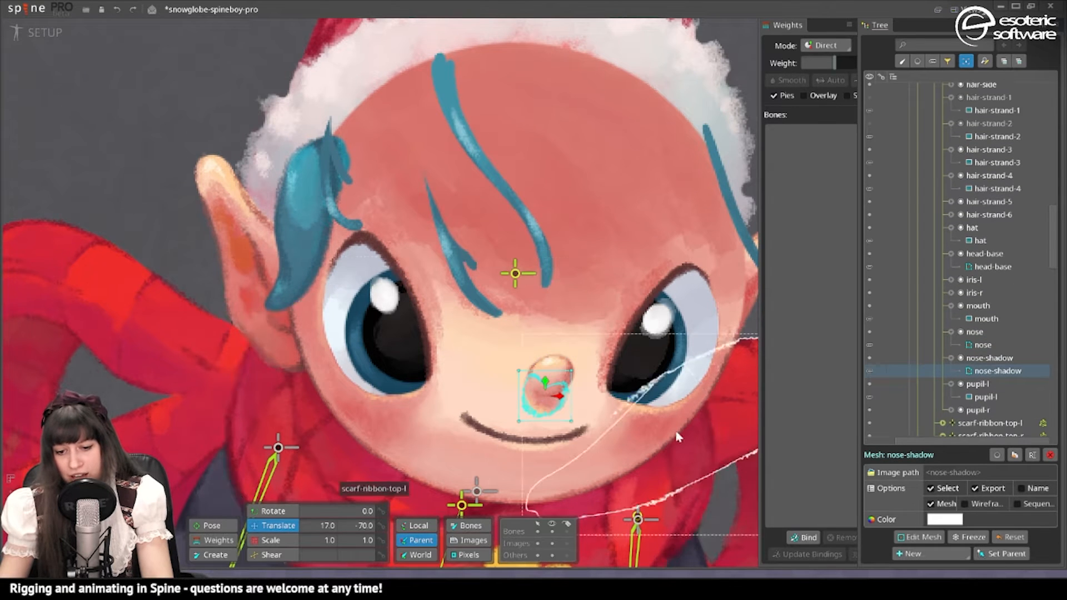
click(517, 441)
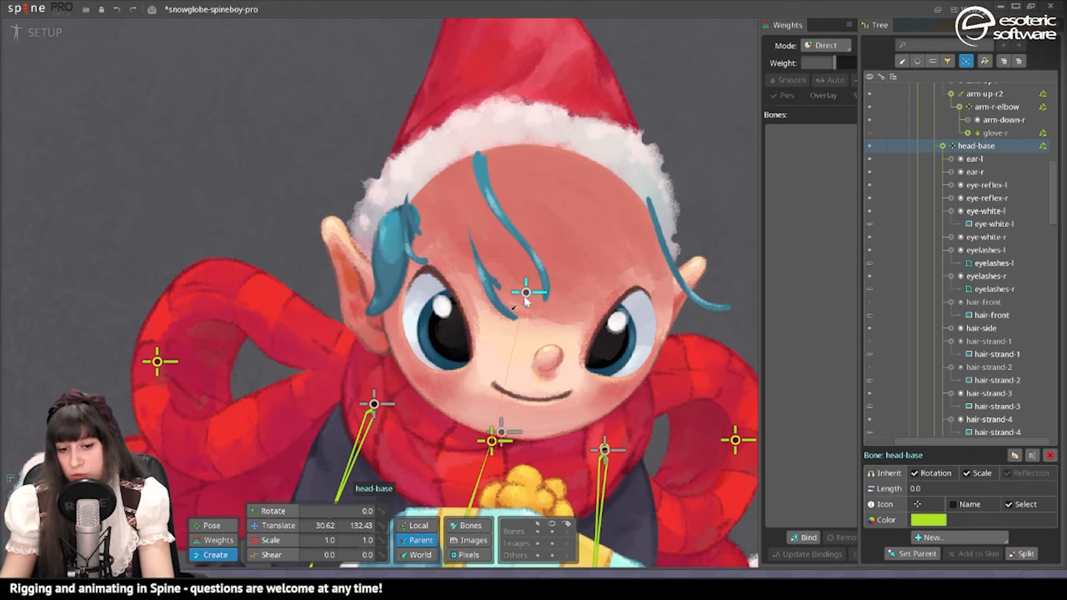
Create a zero-length bone under head-base at the centre of the face between the eyes, and name it face-holder
scroll(494, 351, up, 3)
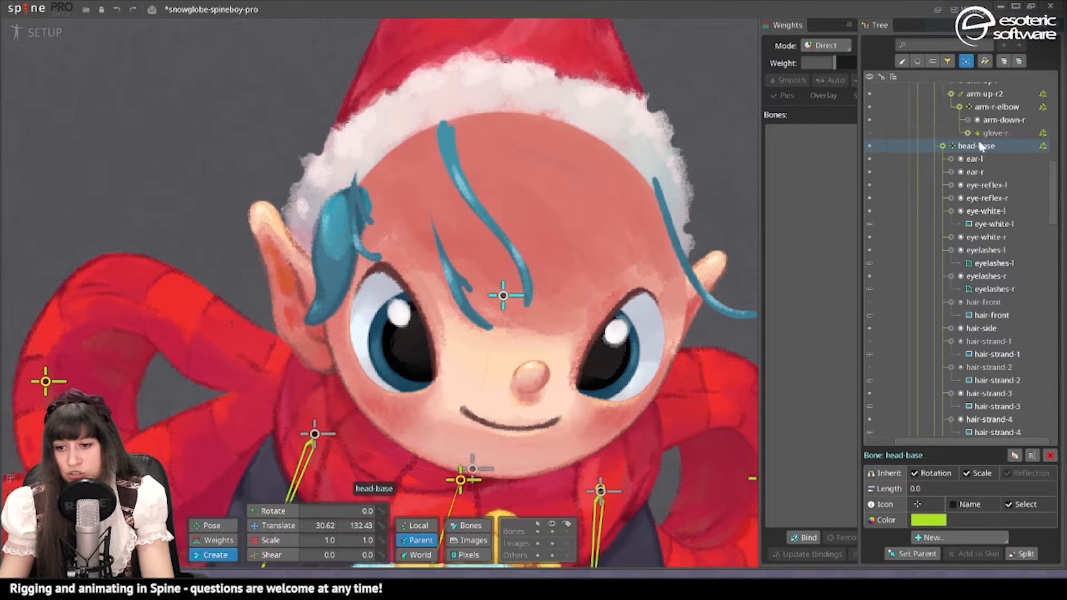
scroll(520, 272, down, 2)
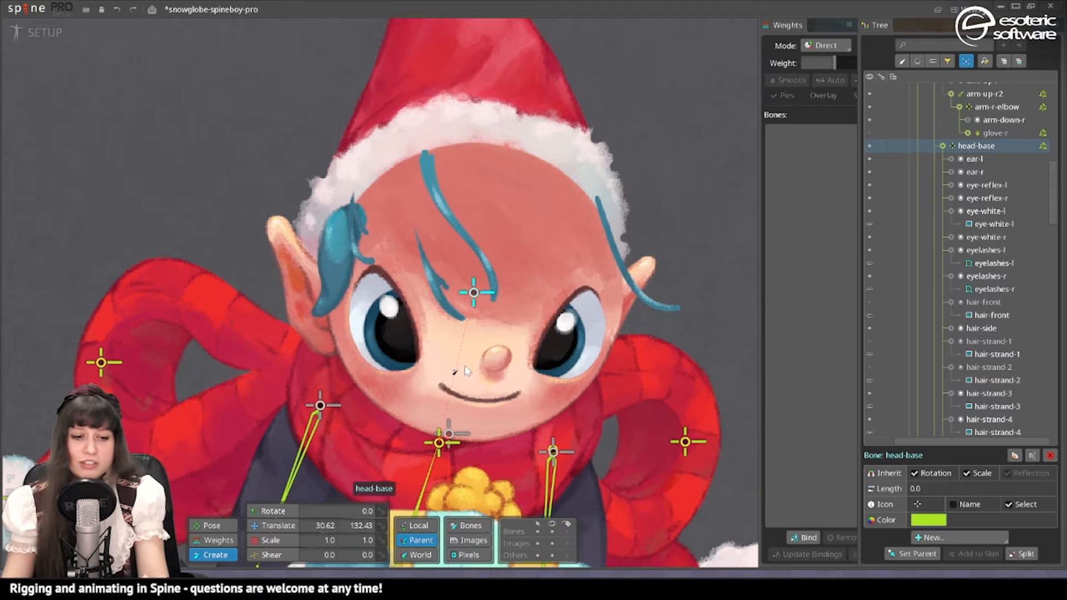
scroll(505, 333, up, 2)
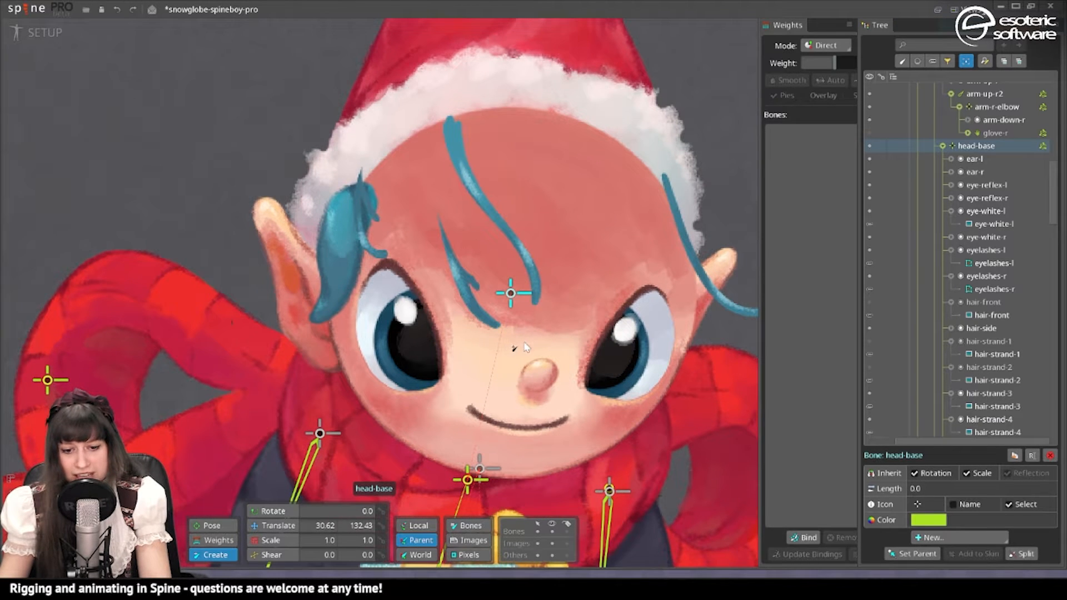
click(525, 343)
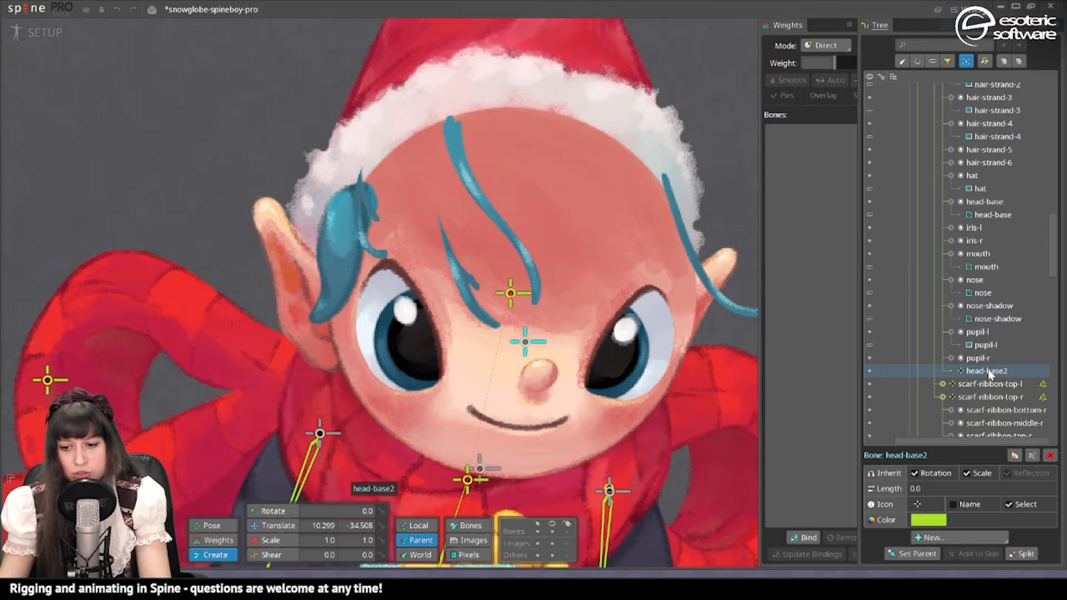
double_click(989, 374)
text(face-)
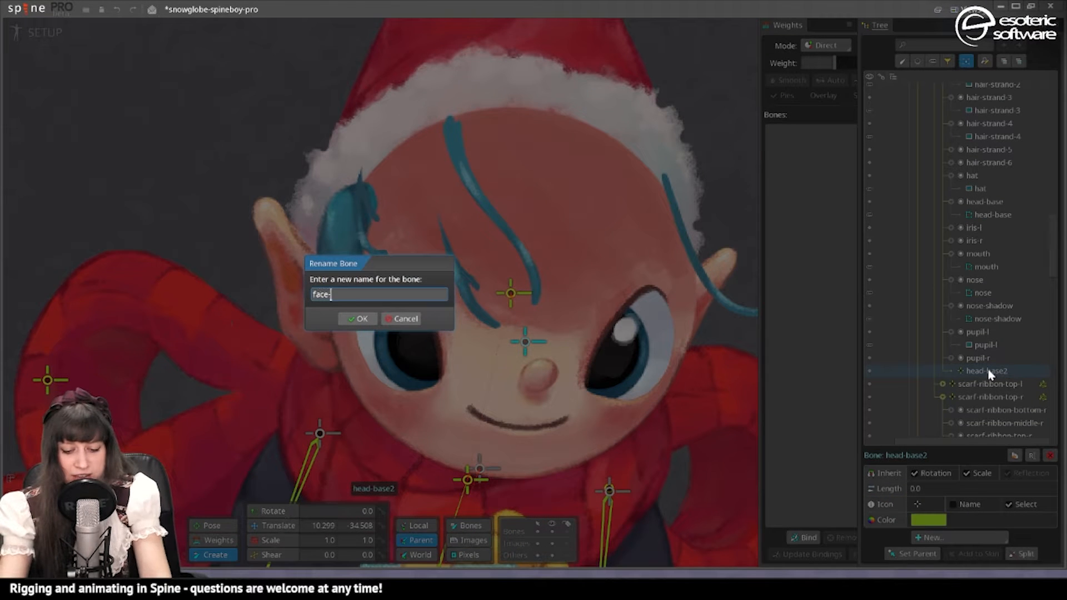
text(holder)
key(Return)
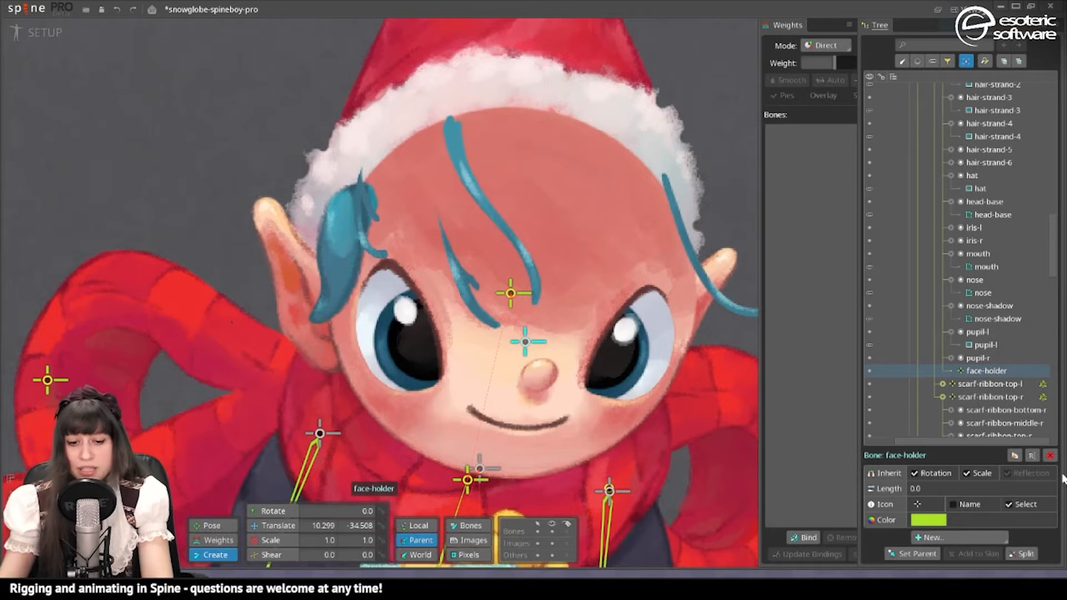
Show the hidden front hair again and create a bone on the nose as a child of head-base, holding the nose slot
scroll(577, 387, down, 2)
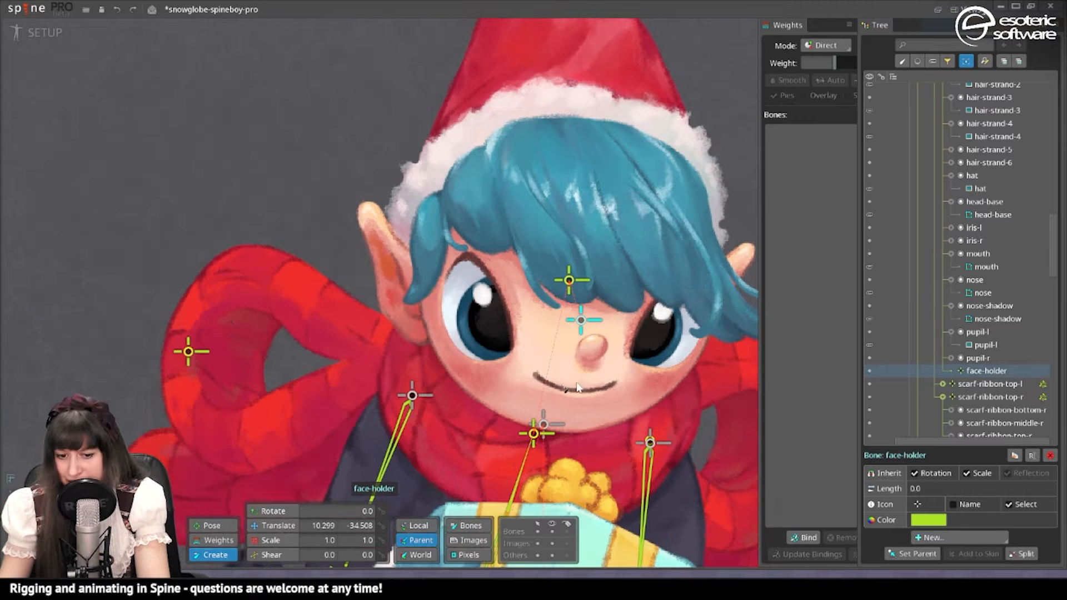
scroll(957, 349, up, 10)
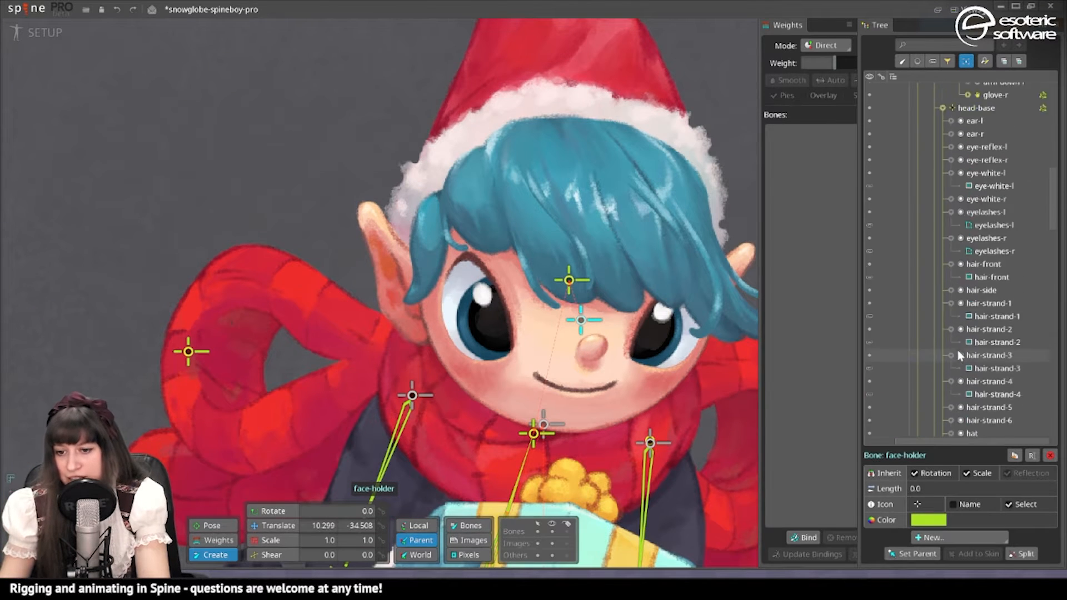
scroll(961, 325, up, 1)
click(976, 244)
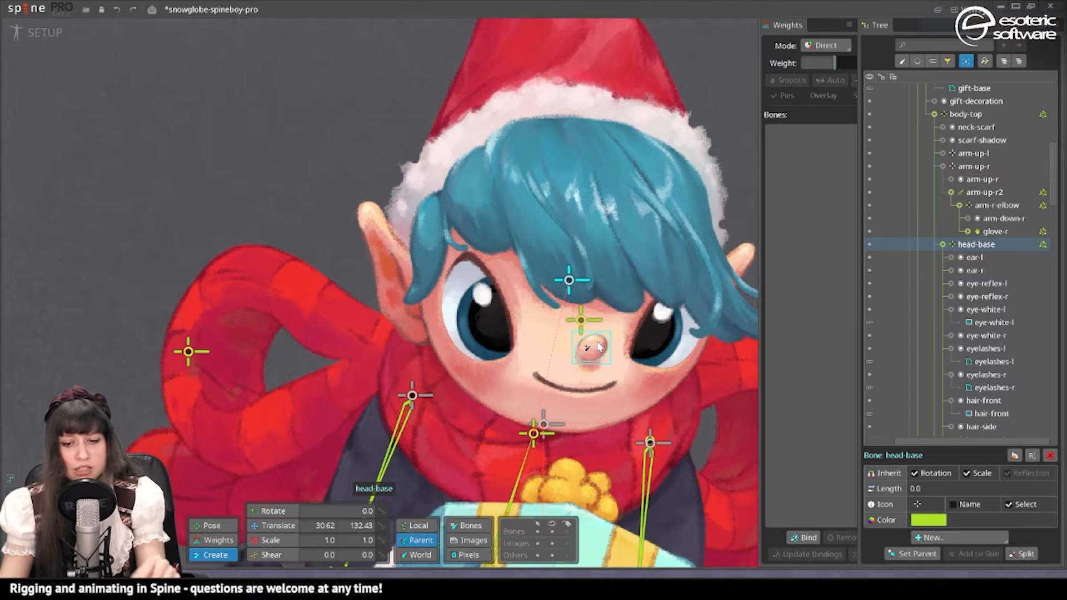
click(599, 347)
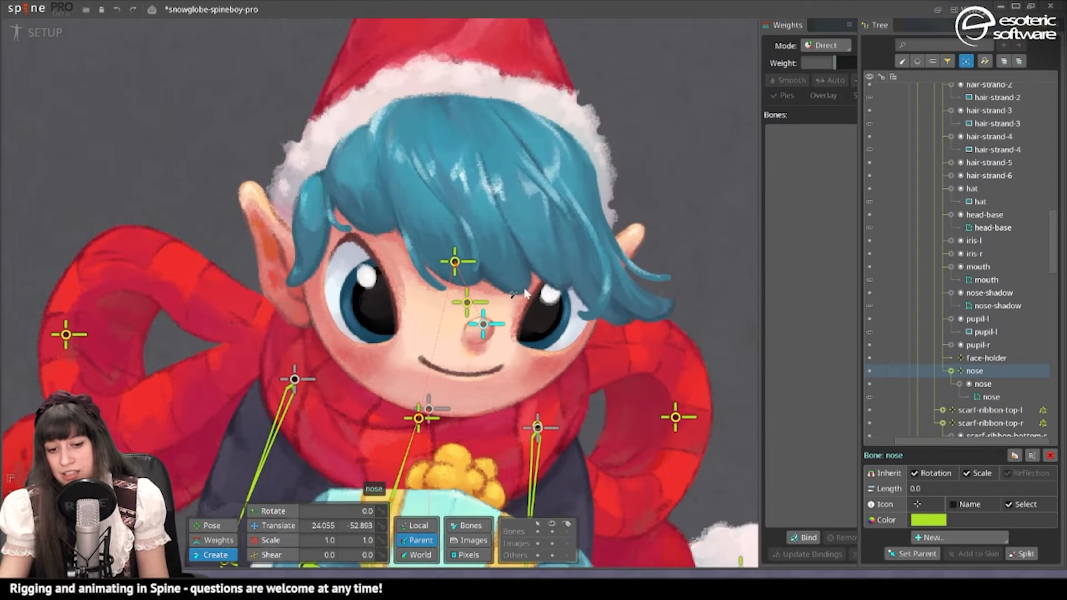
Create a chain of three bones under head-base along the hat, from the fur brim up to the curled tip
drag(597, 266, 691, 316)
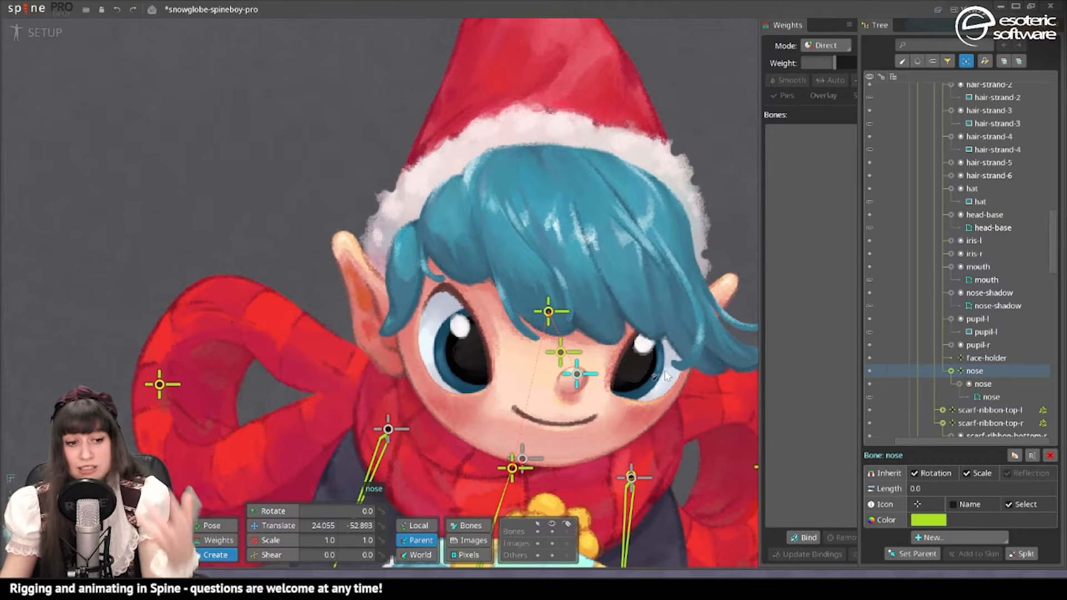
drag(587, 308, 585, 249)
scroll(475, 240, down, 1)
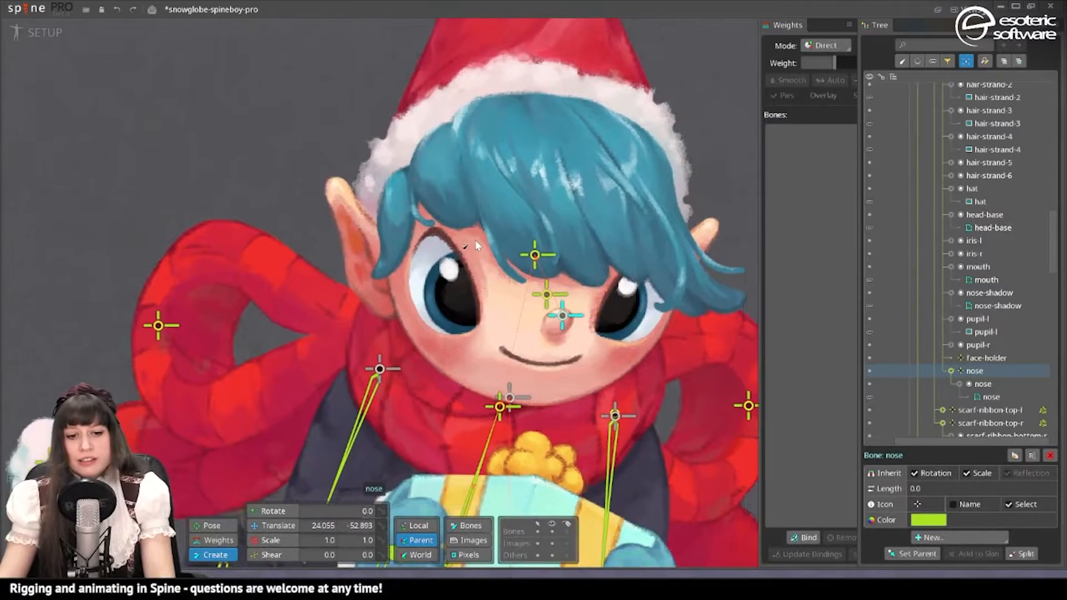
scroll(475, 240, down, 2)
drag(497, 234, 505, 342)
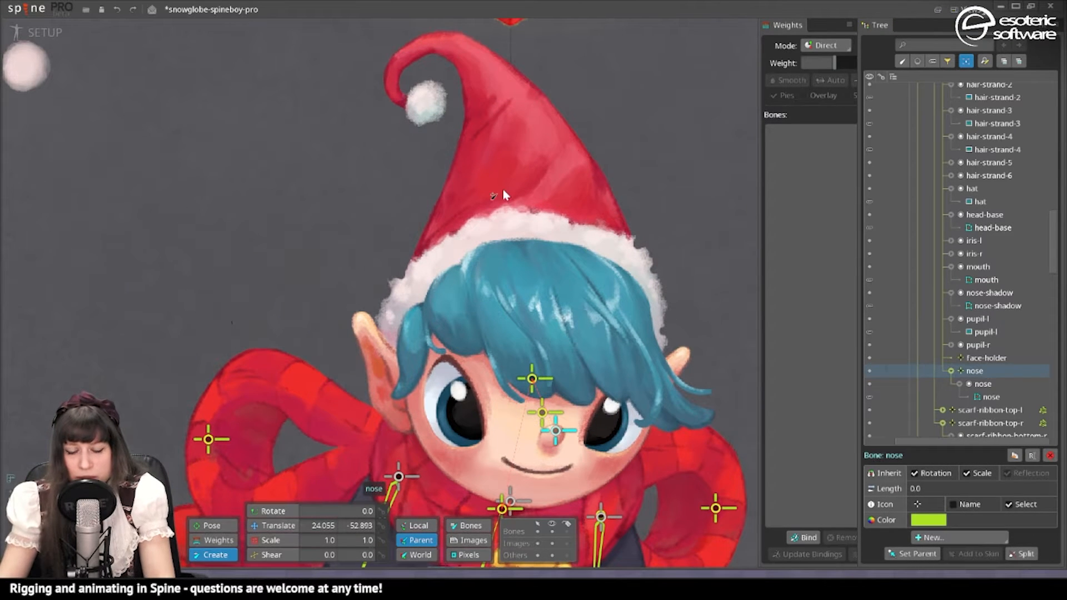
scroll(503, 188, down, 3)
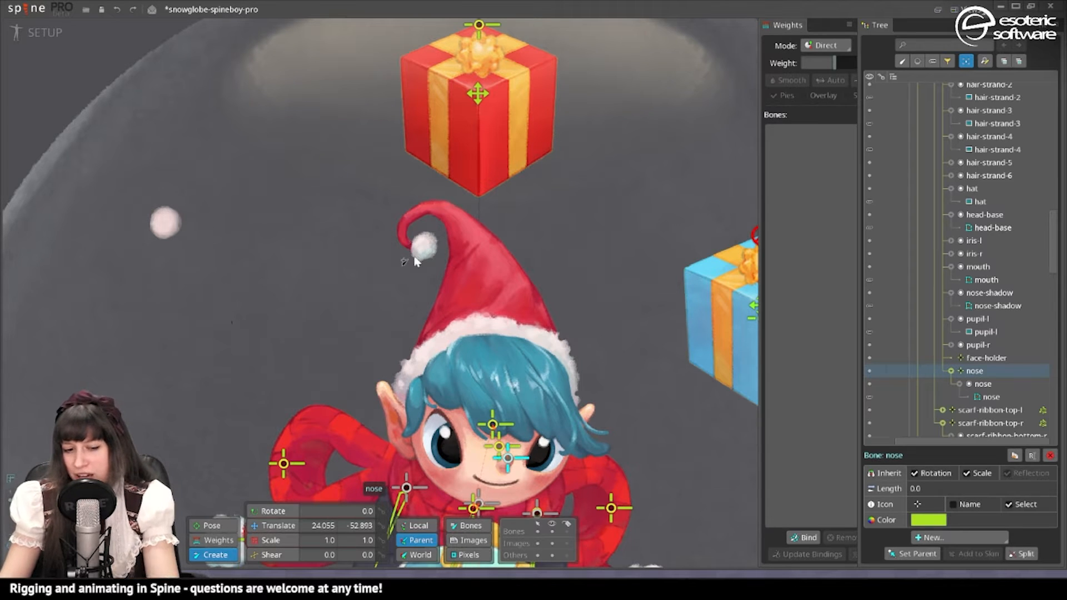
click(493, 424)
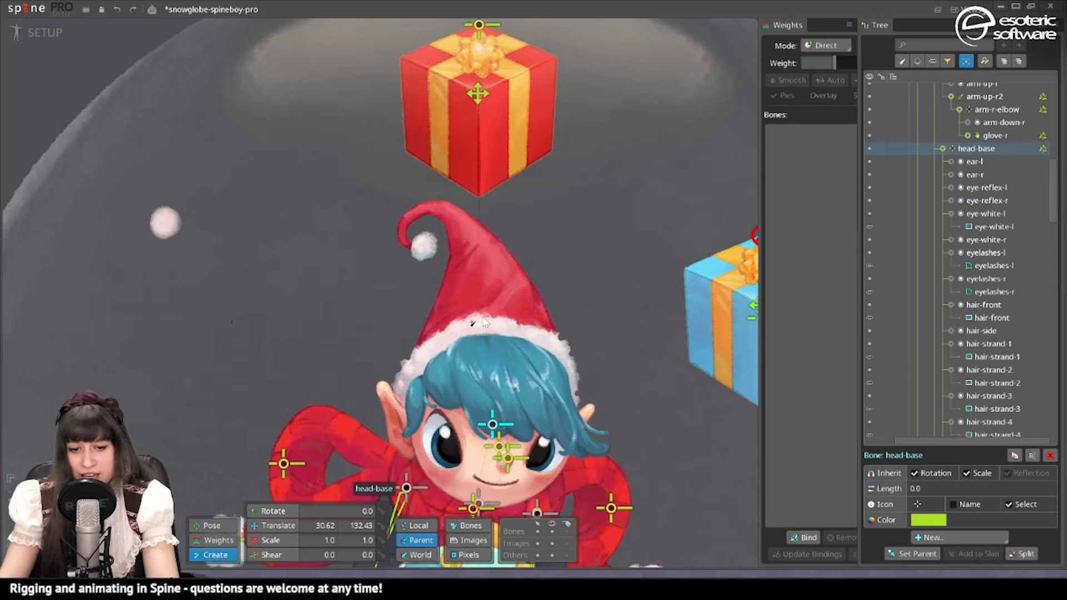
drag(484, 330, 463, 222)
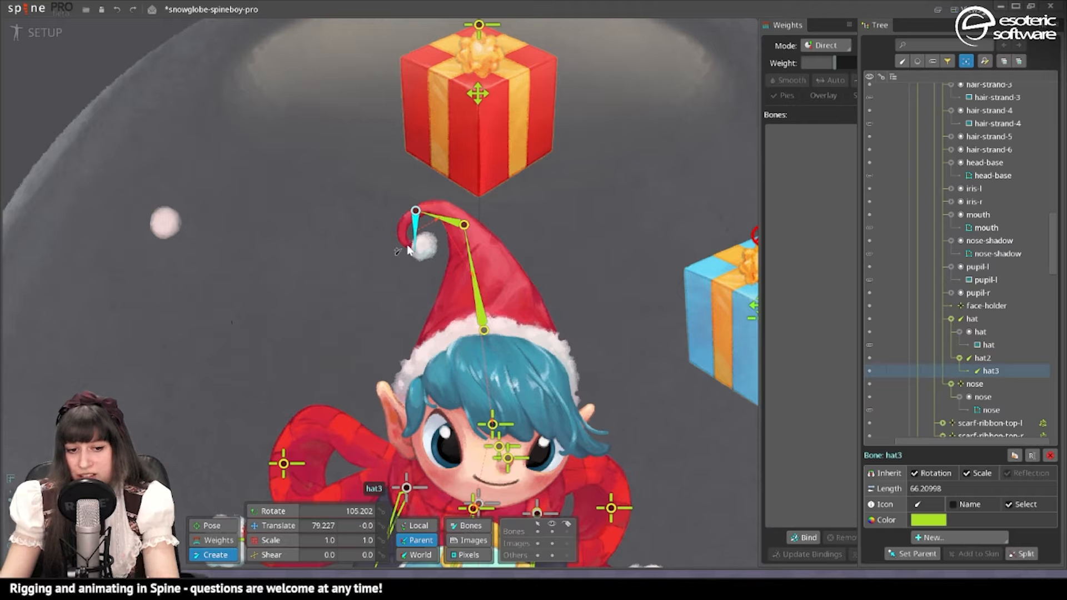
Create a zero-length bone under head-base near the hat's pompom, and name it head-inverse
click(426, 229)
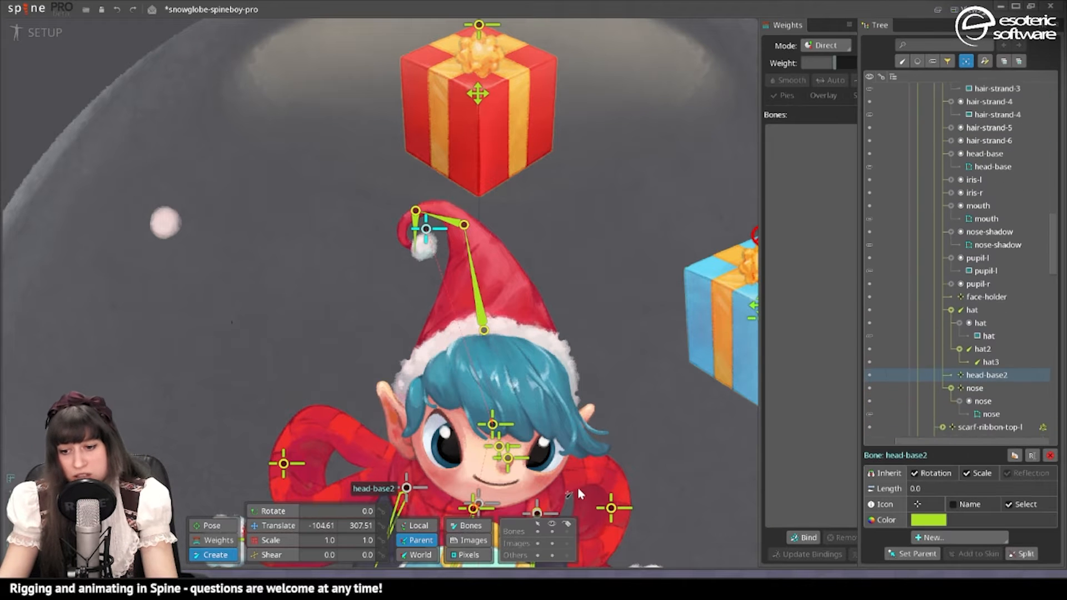
double_click(981, 371)
text(he)
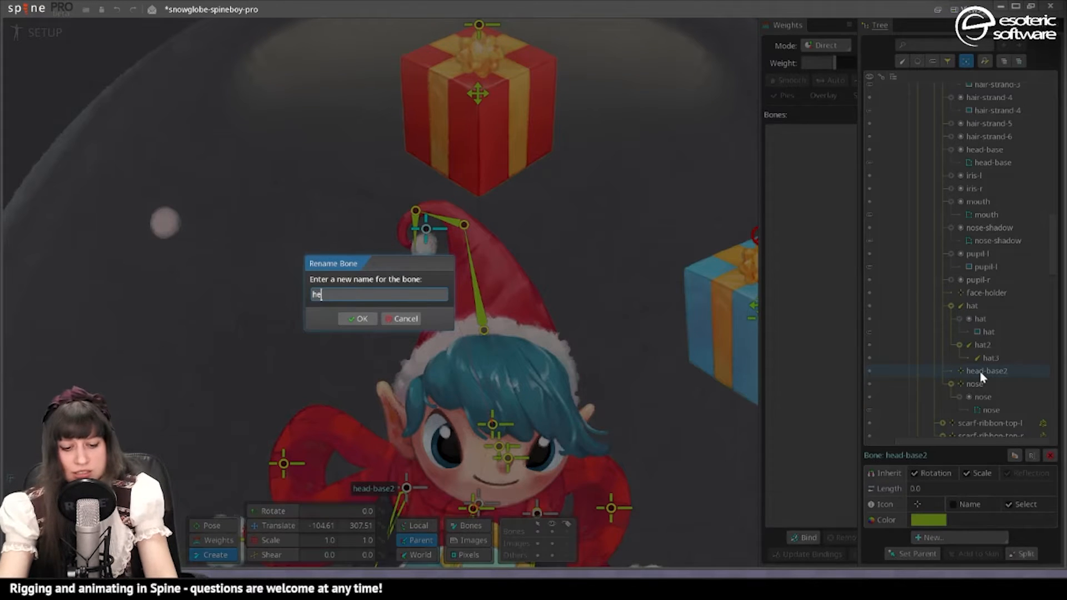
text(ad-inverse)
key(Return)
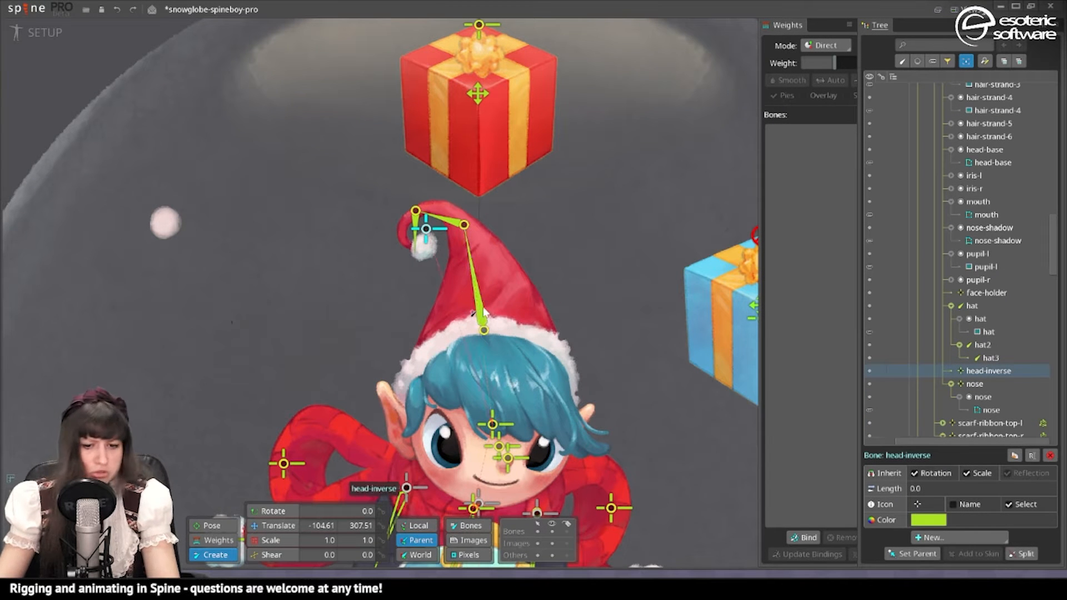
Filter the tree to show only bones, and color the central bones such as hips orange
scroll(483, 314, down, 3)
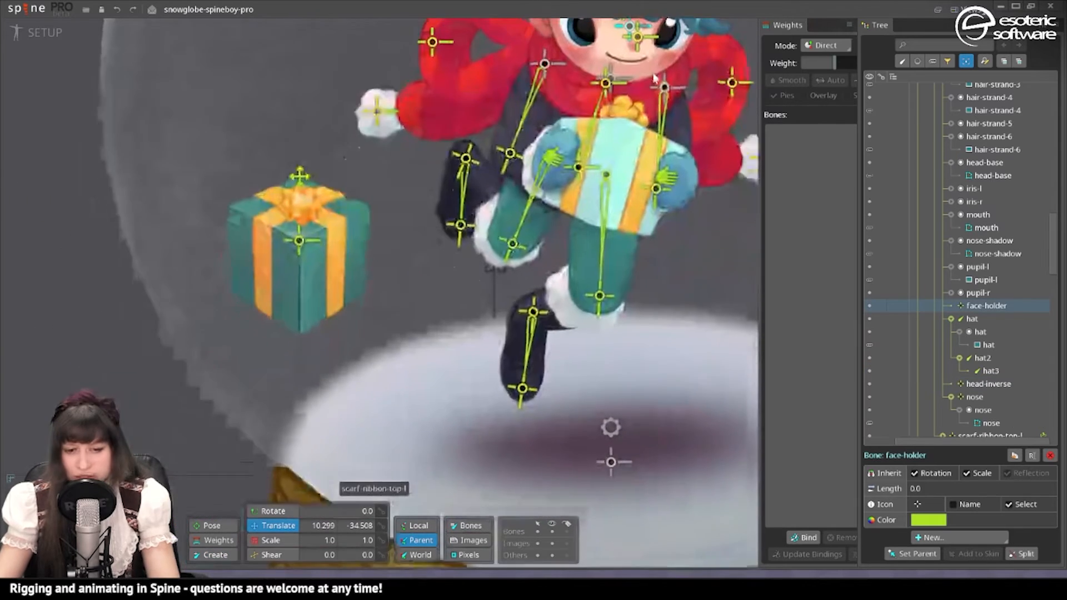
scroll(495, 464, up, 1)
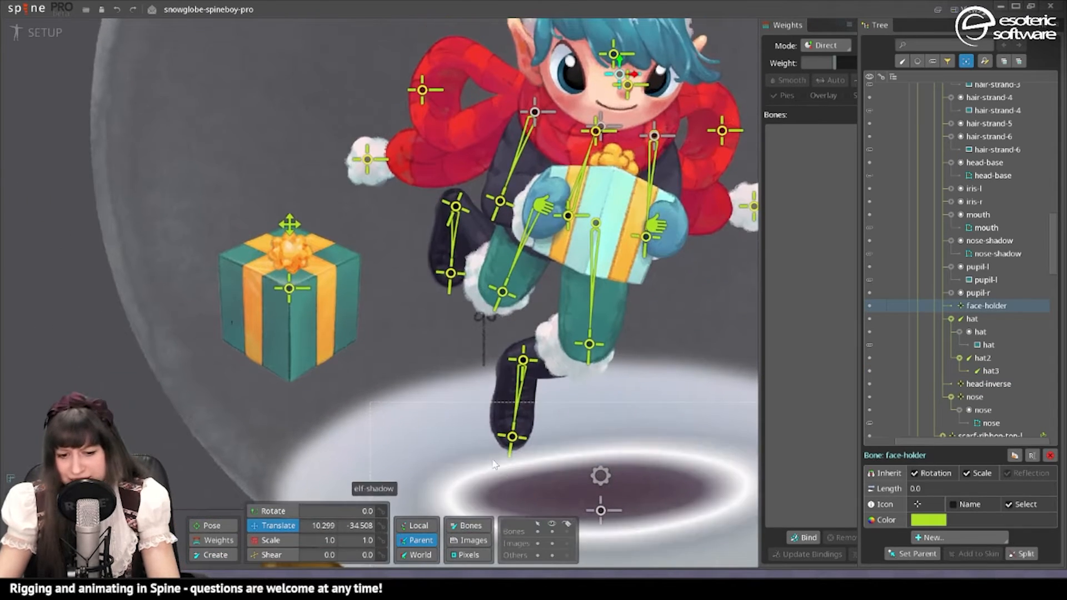
drag(528, 367, 454, 438)
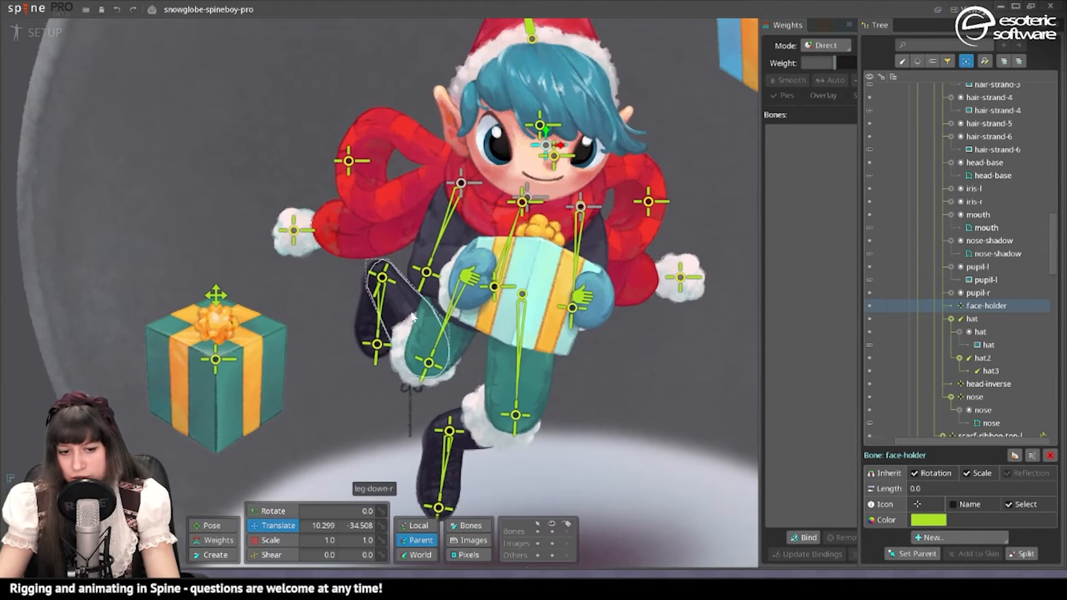
scroll(413, 316, down, 3)
scroll(484, 316, up, 2)
click(487, 320)
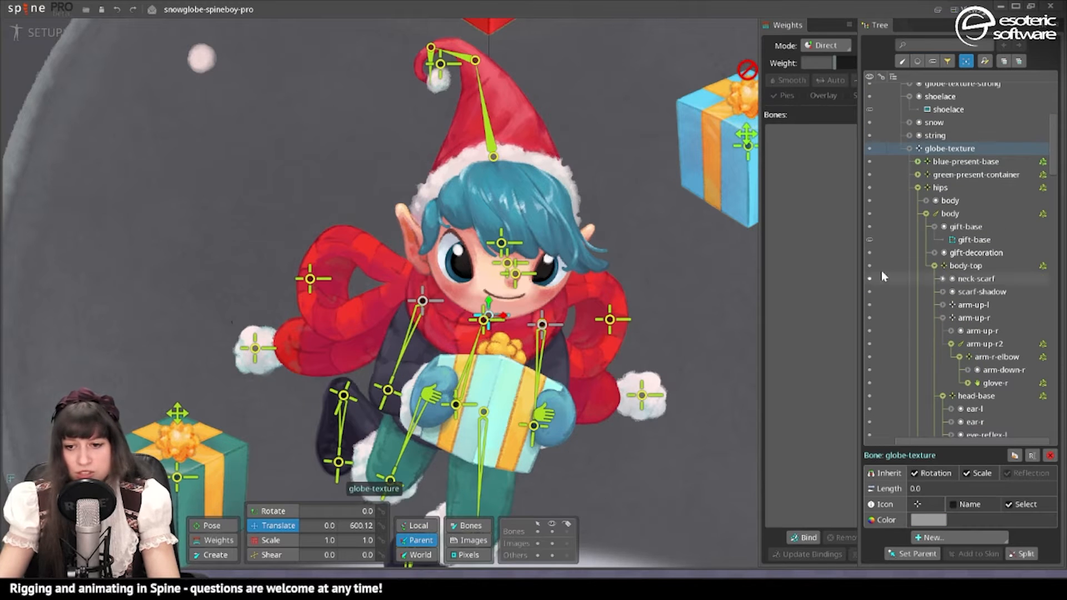
click(902, 61)
click(948, 167)
click(928, 519)
key(space)
Color the right-arm bones from arm-up-r to glove-r red
click(973, 220)
shift+click(994, 259)
click(928, 520)
Color the left-arm bones from arm-up-l to glove-l blue, and scarf-ribbon-top-r and scarf-end-r pink
click(981, 207)
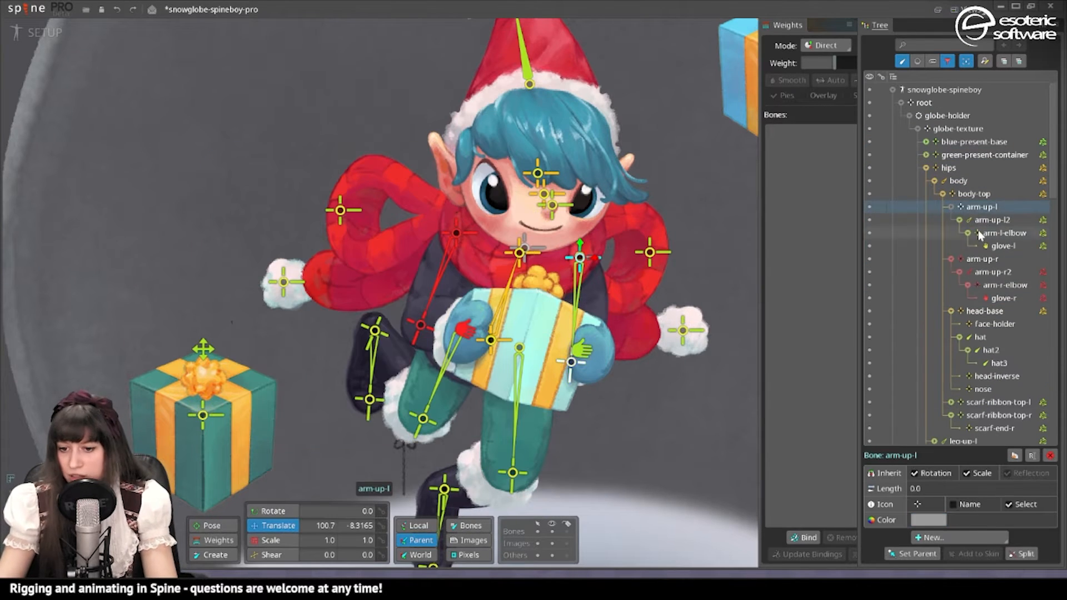
click(999, 415)
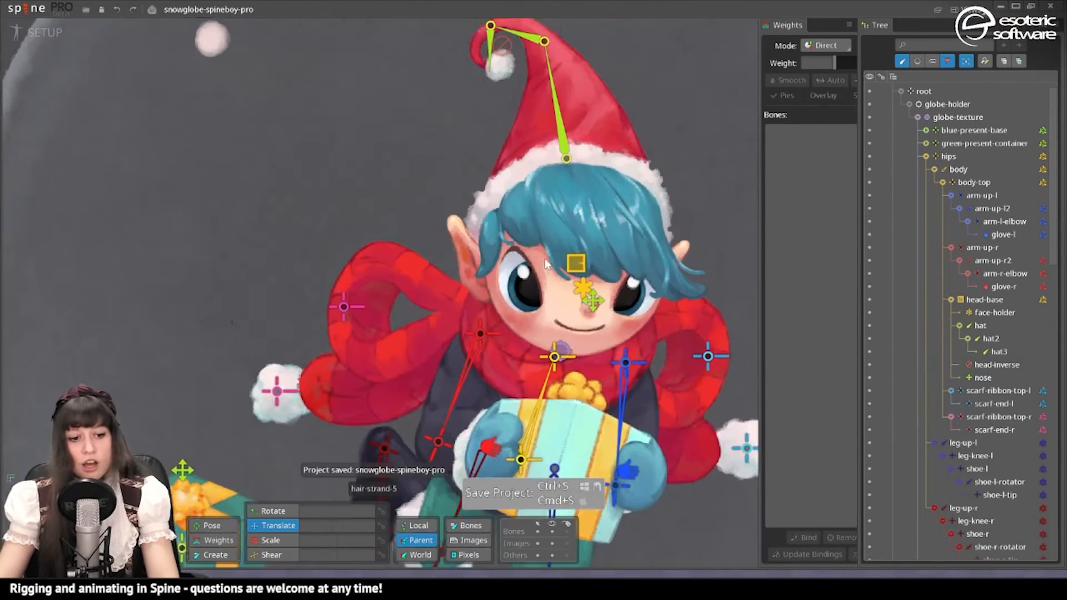
Remove the bones-only filter from the tree so that slots and attachments are listed again
drag(544, 260, 503, 190)
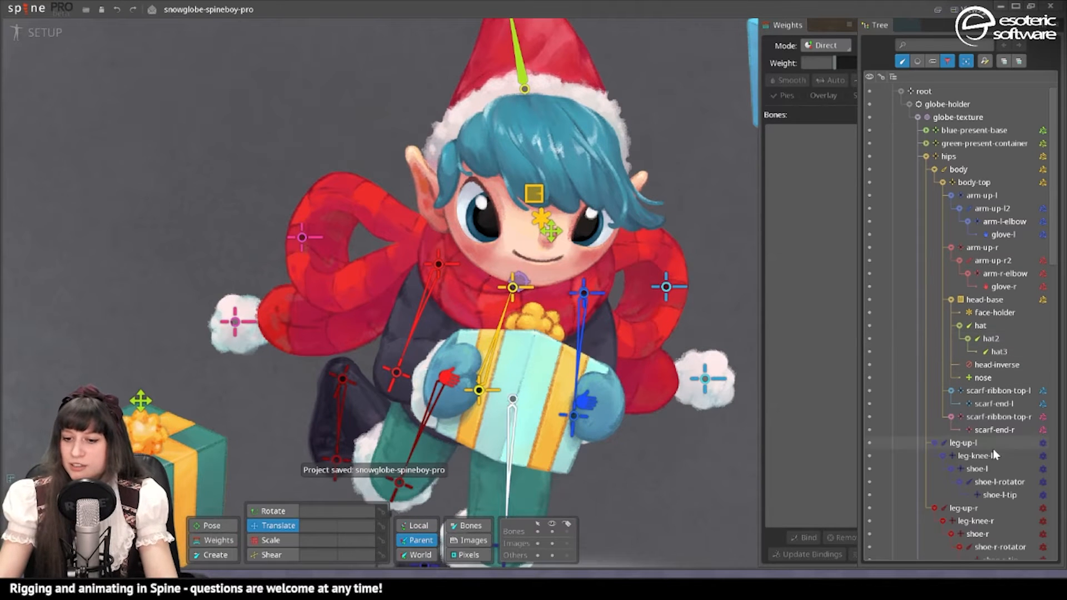
click(902, 60)
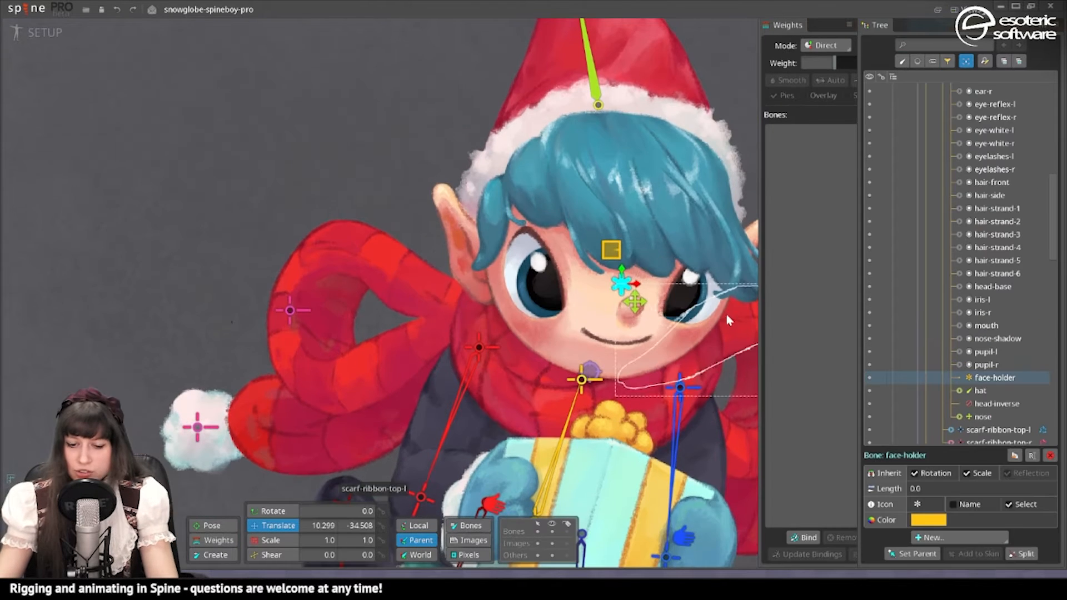
drag(615, 269, 614, 319)
scroll(590, 366, up, 2)
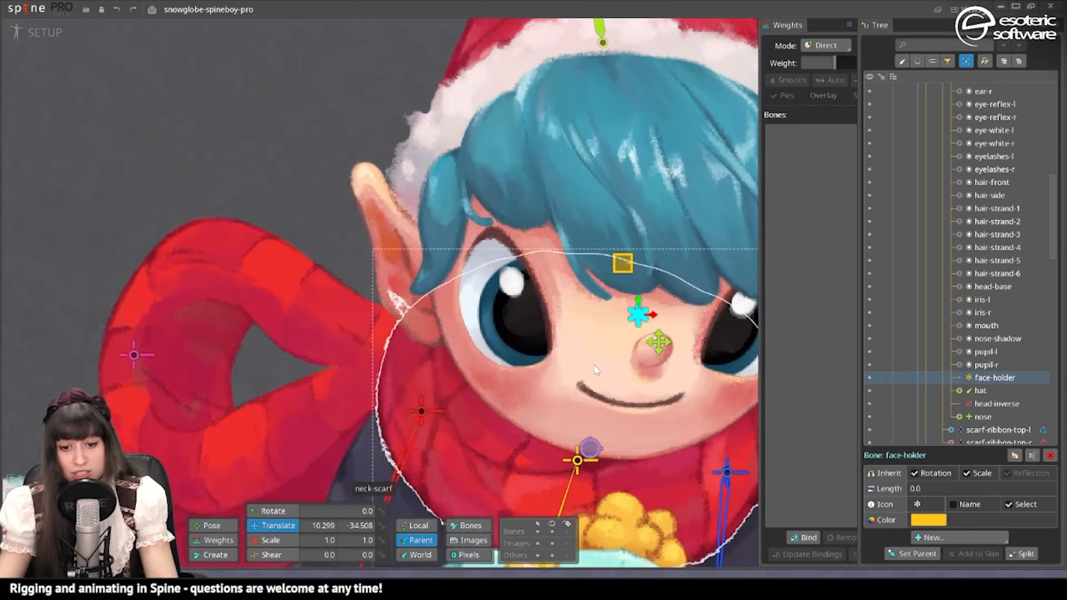
scroll(597, 367, down, 1)
drag(679, 376, 598, 381)
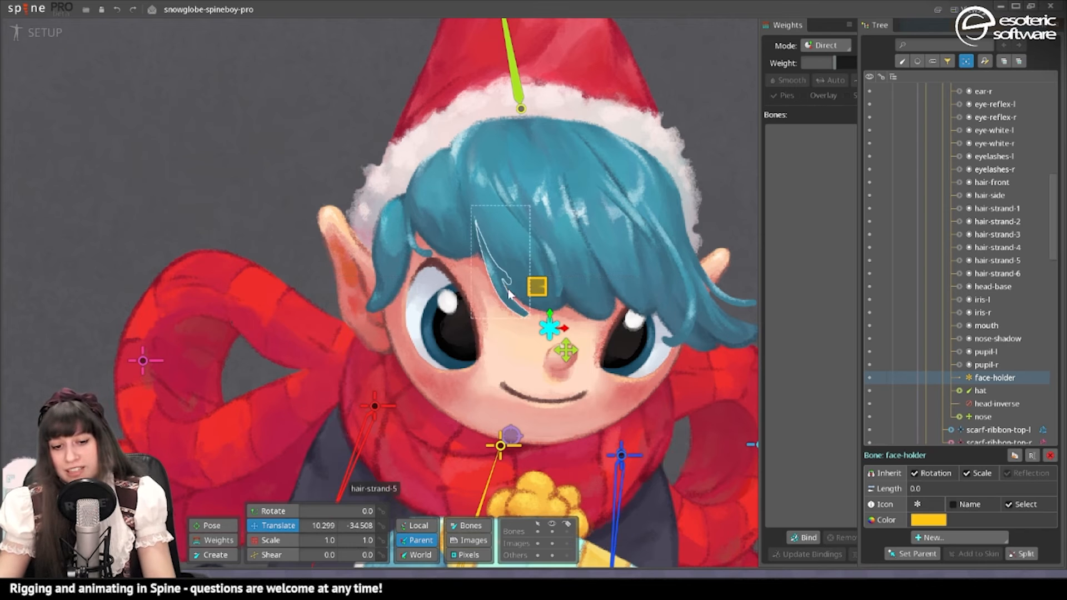
scroll(508, 289, up, 2)
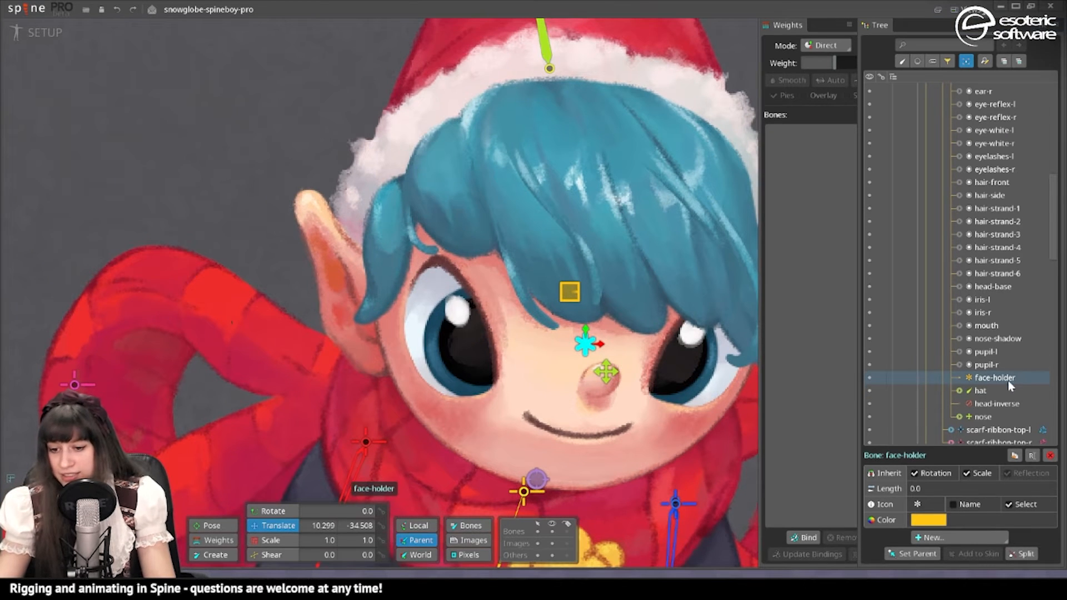
Create two bones under face-holder for the right eye: one at the upper lid holding the eyelashes-r slot, one at the lower lid
click(214, 554)
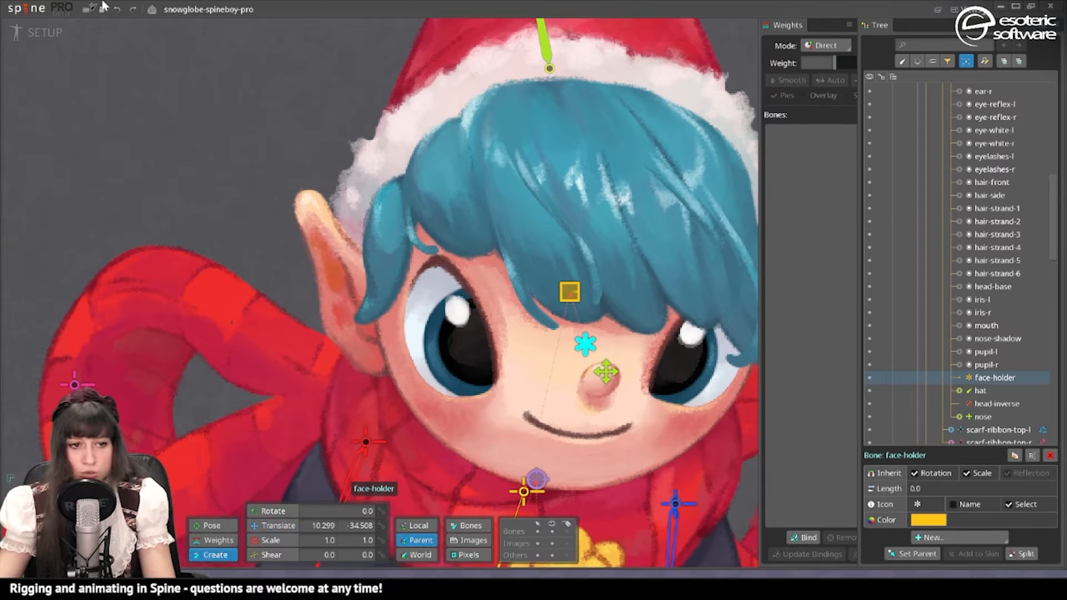
ctrl+click(476, 300)
click(475, 301)
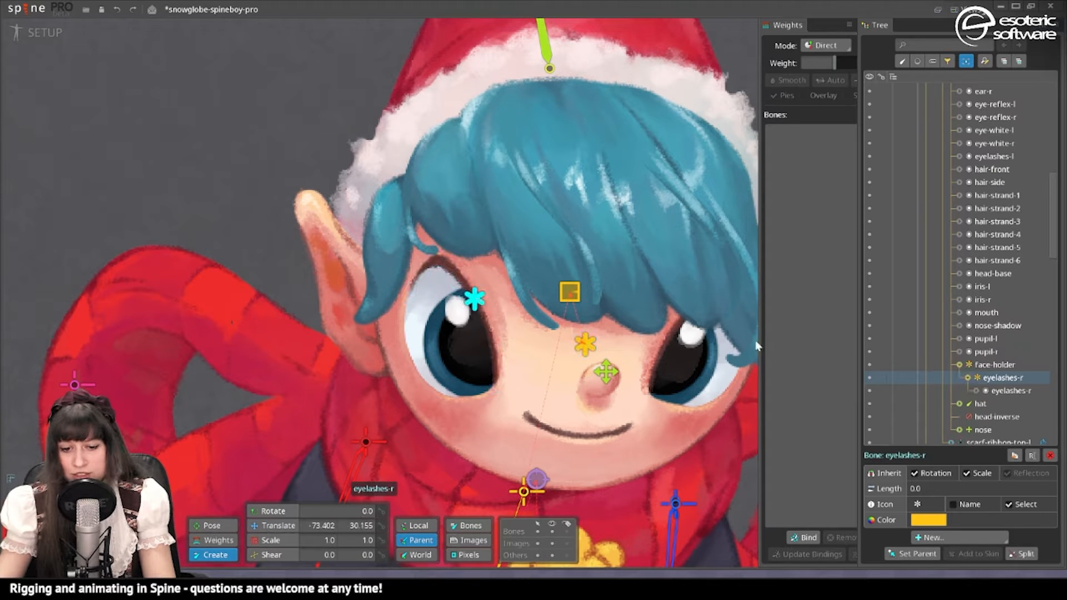
key(Escape)
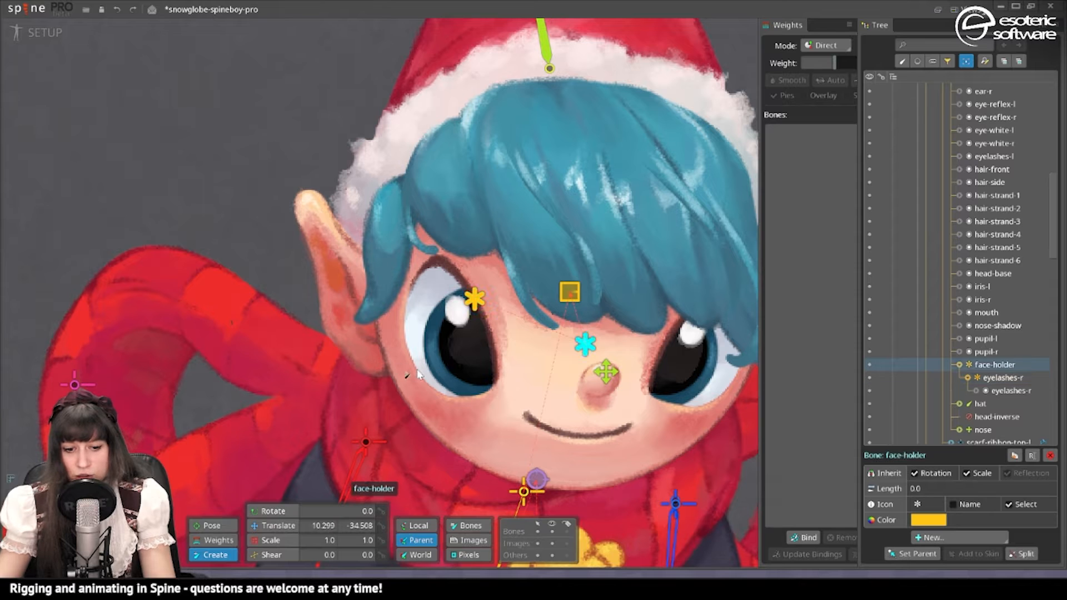
click(419, 376)
Rename the upper right eyelid bone eyellid-r-up, leaving its slot and attachment names out of the rename
double_click(993, 352)
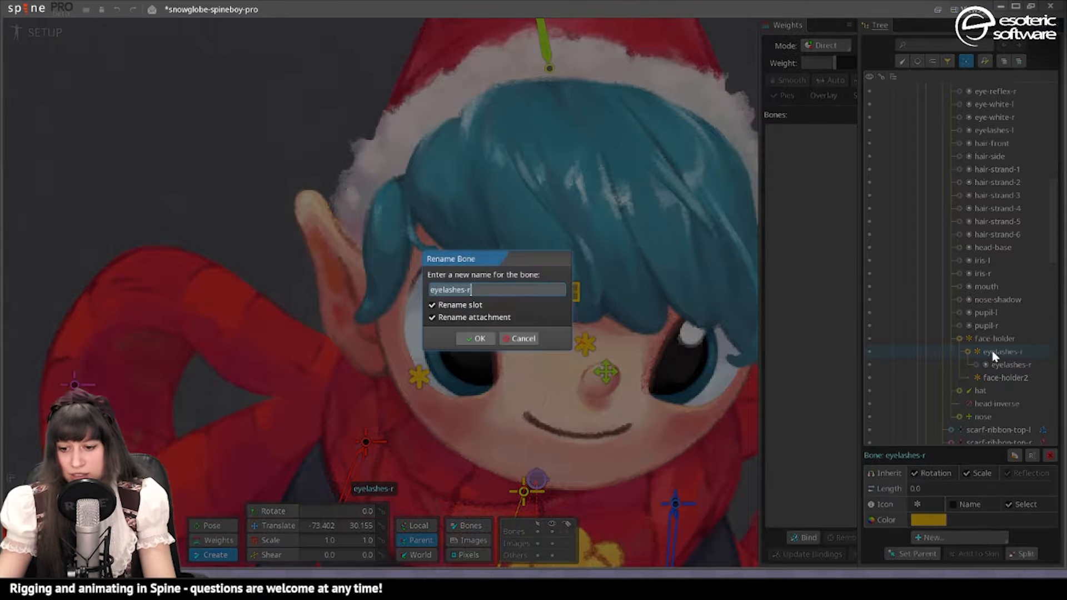
click(468, 291)
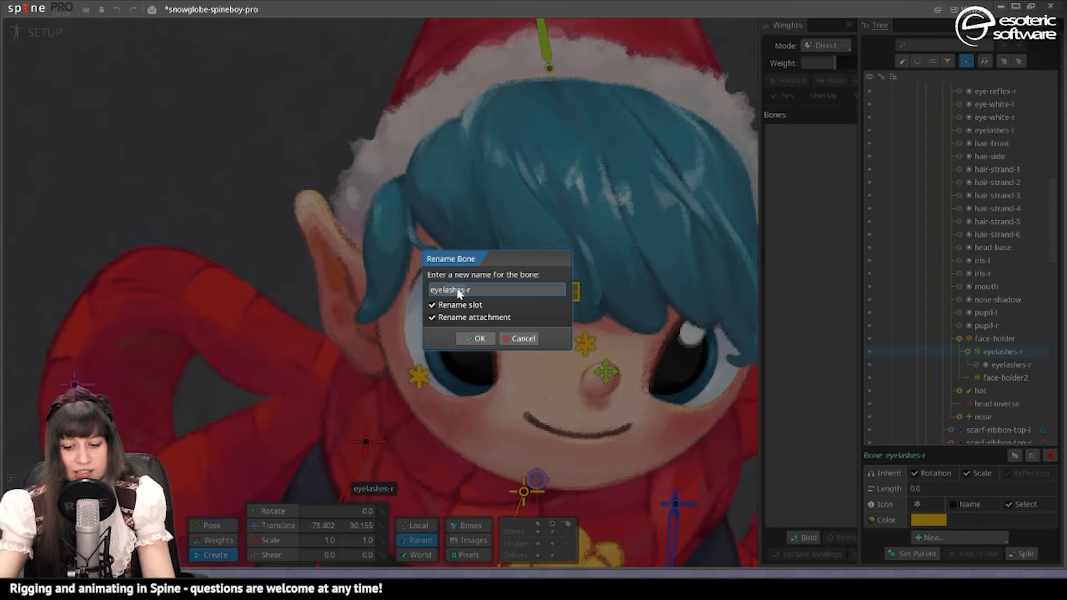
text(id-r)
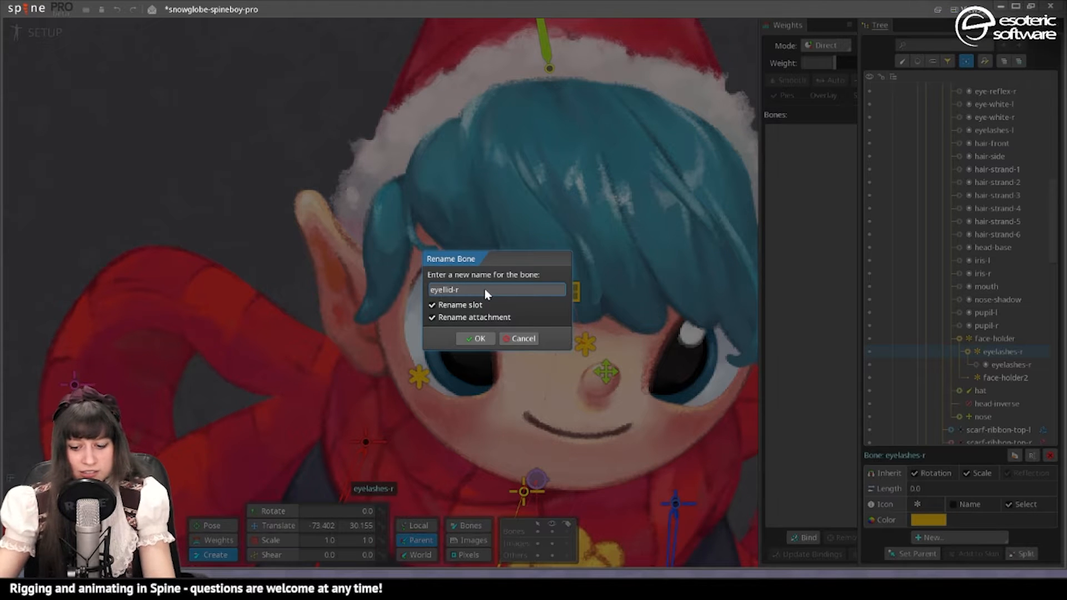
text(-up)
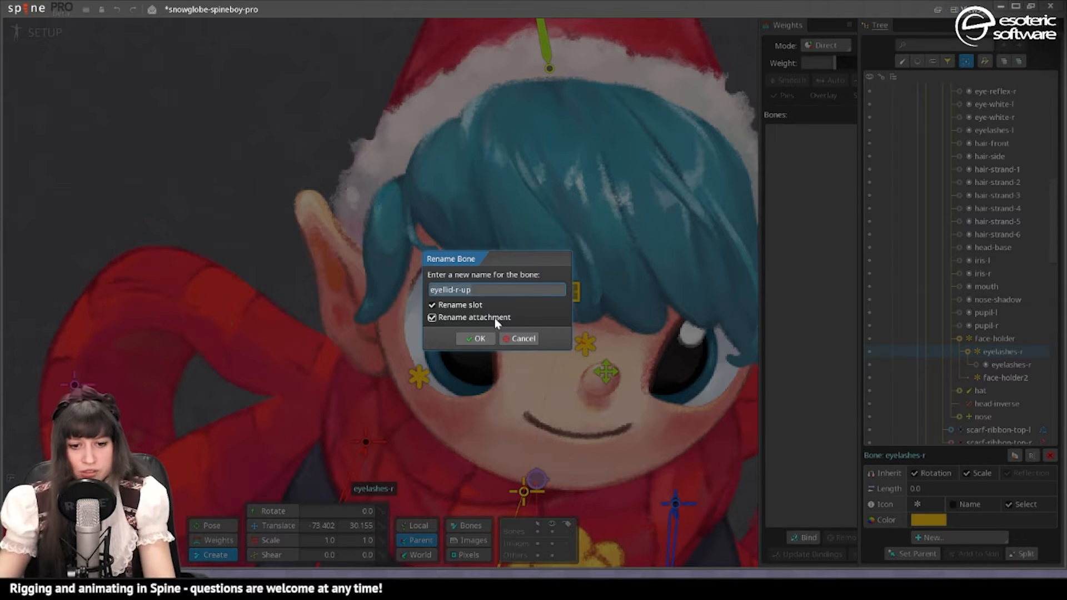
click(477, 339)
Rename the lower right eyelid bone face-holder2 as eyellid-r-down
click(1005, 378)
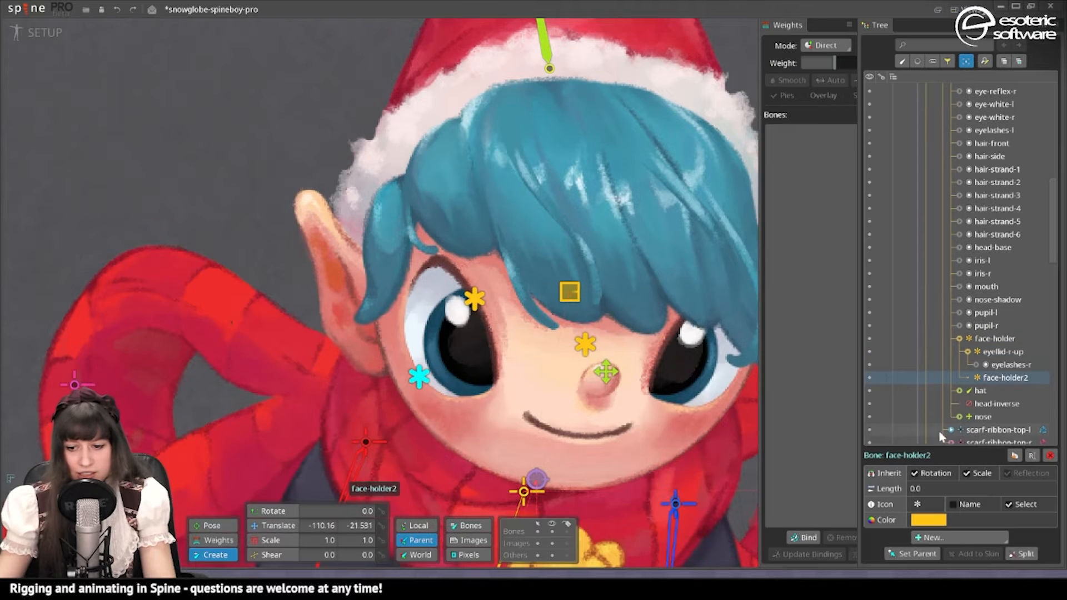
double_click(1012, 382)
text(eyelid-r-up)
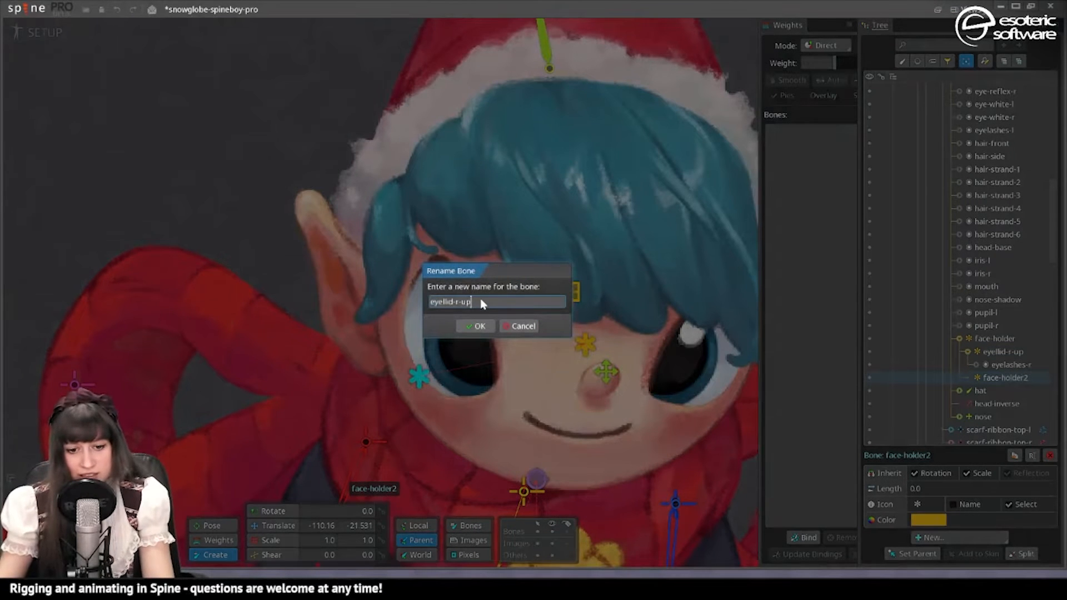
key(BackSpace)
key(BackSpace)
text(down)
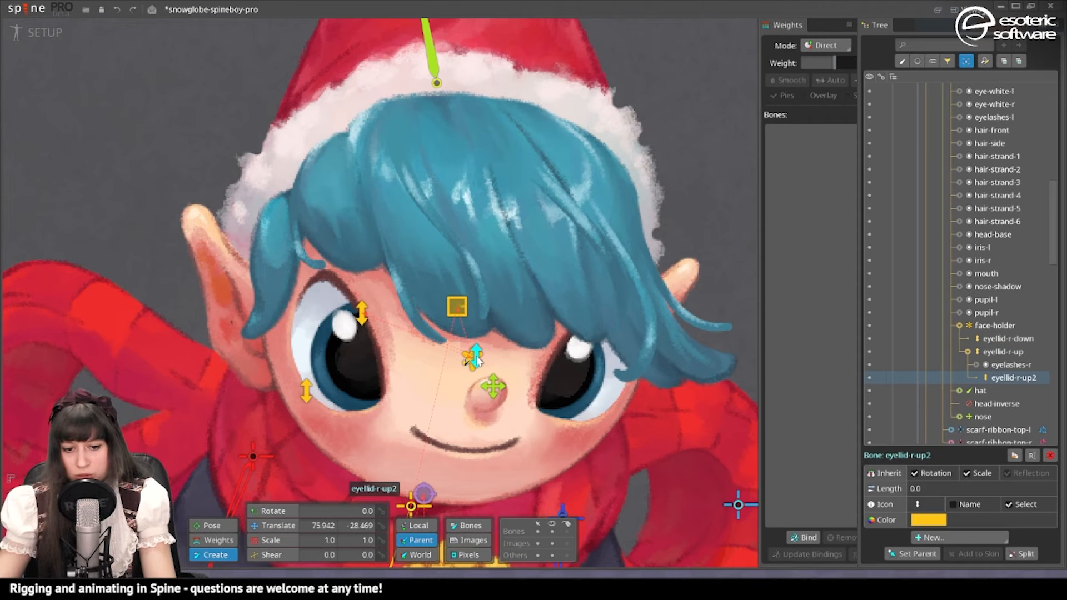
Undo the stray bone, and create a bone named eyellid-l-up under face-holder at the left upper lid, holding the eyelashes-l slot
key(ctrl+z)
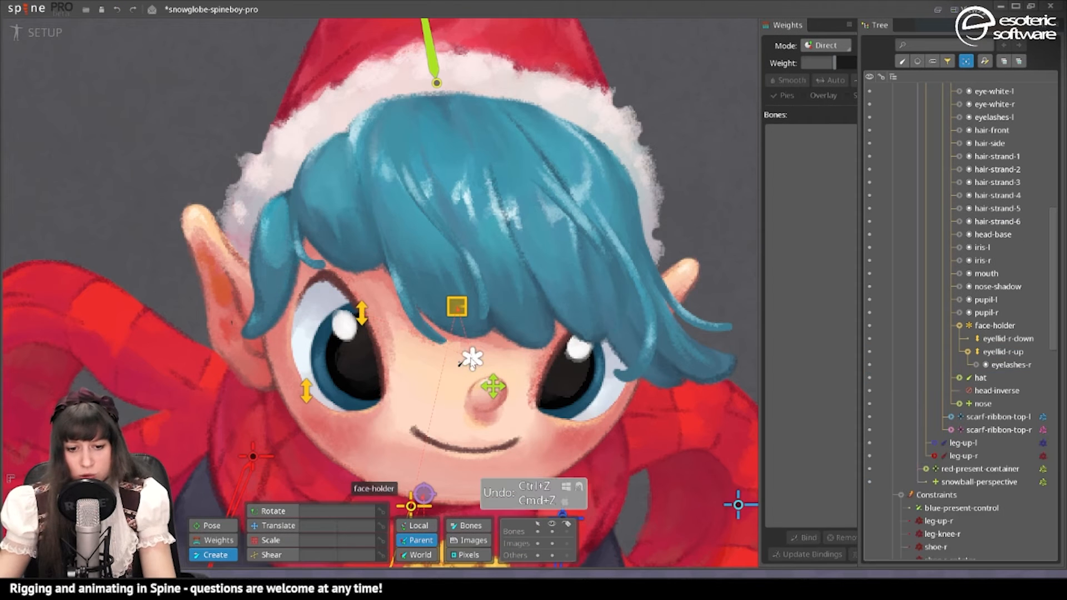
click(472, 360)
ctrl+click(611, 315)
click(576, 327)
click(1032, 455)
text(eyellid-l-up)
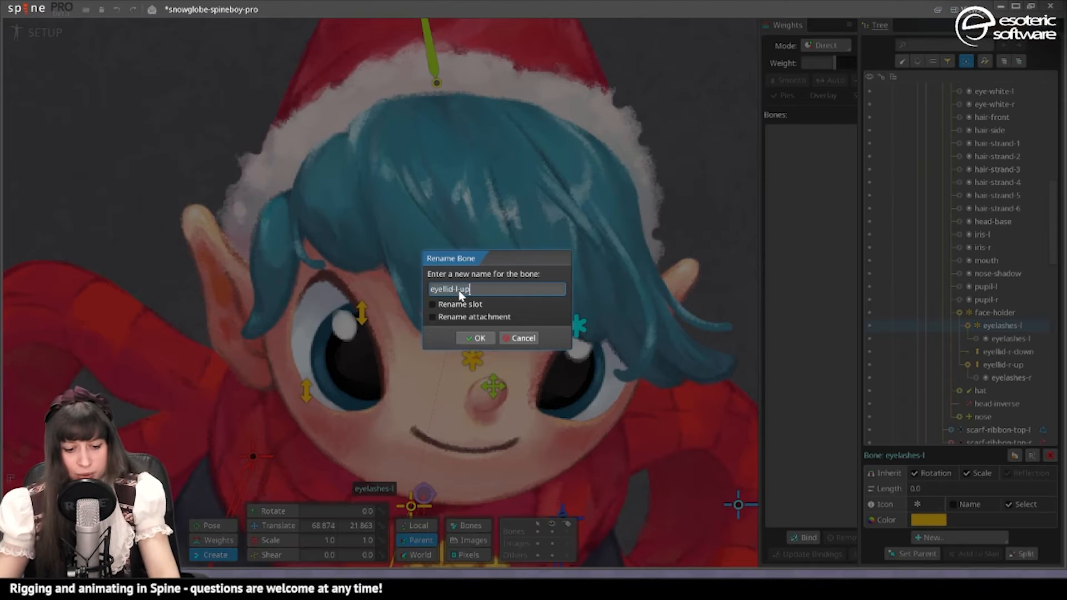
key(Return)
Create the eyellid-l-down bone under face-holder at the left eye's lower lid, and save the project
click(472, 359)
click(601, 414)
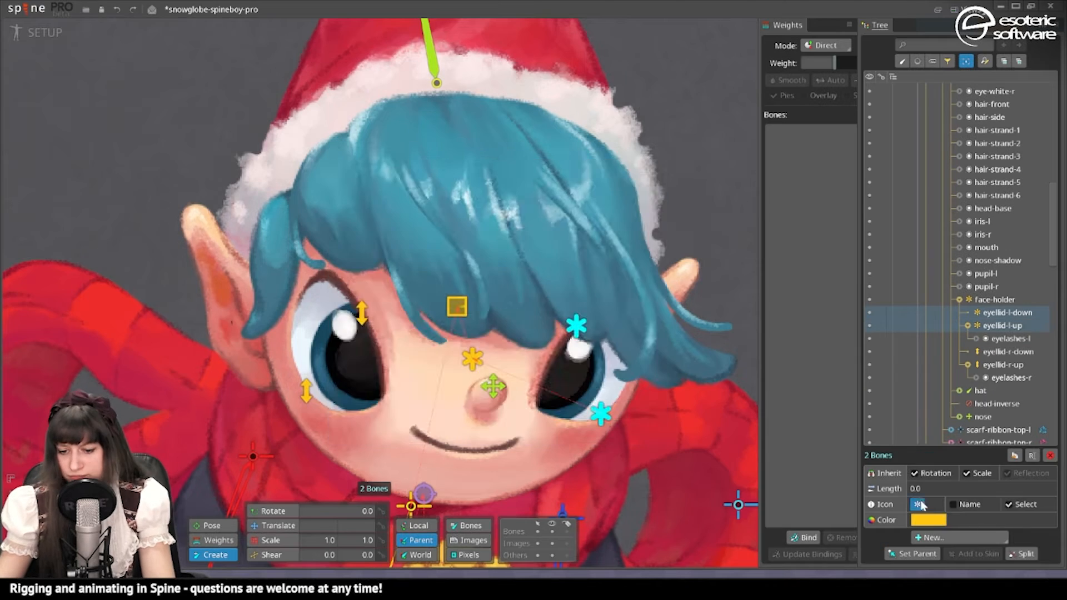
key(ctrl+s)
Create the pupil-r bone under face-holder at about (-66, 2.4), centered on the right pupil and holding the iris-r and pupil-r slots
scroll(432, 284, down, 3)
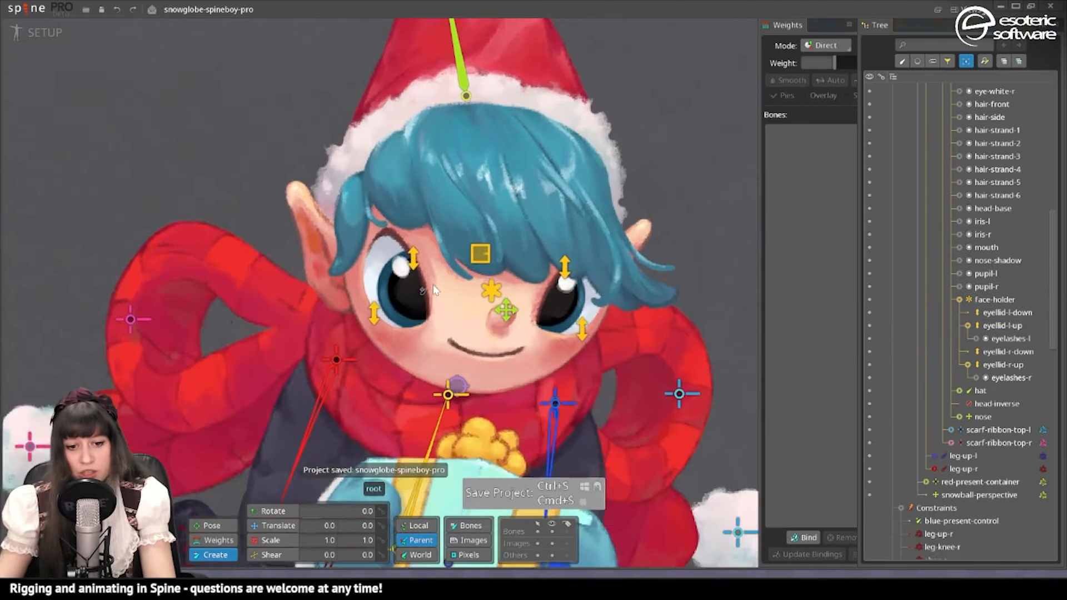
scroll(489, 288, up, 4)
drag(489, 283, 504, 283)
click(580, 291)
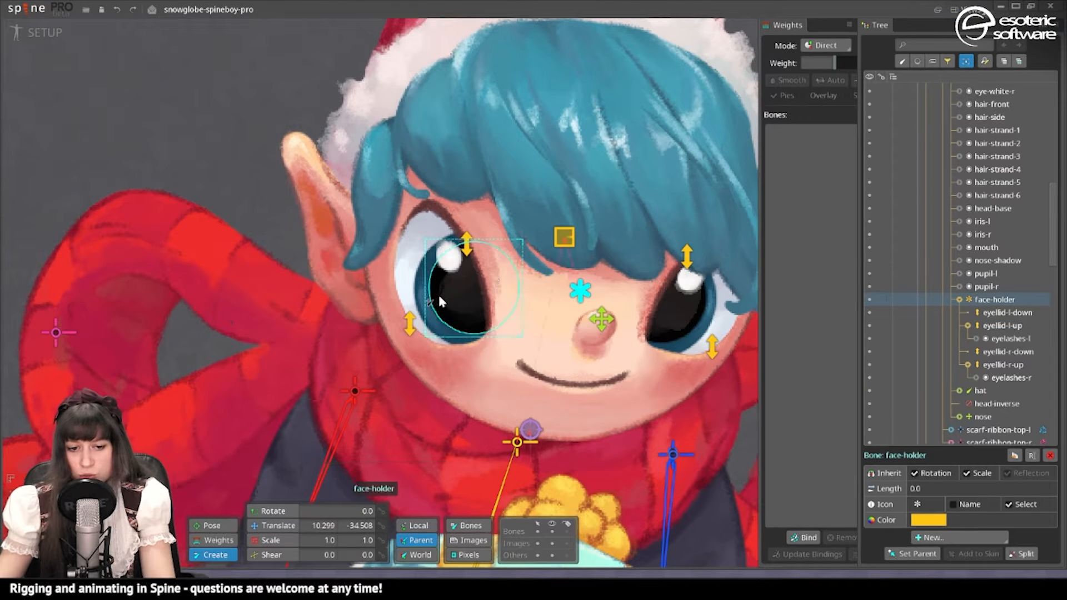
scroll(464, 293, up, 1)
scroll(464, 295, up, 1)
click(482, 283)
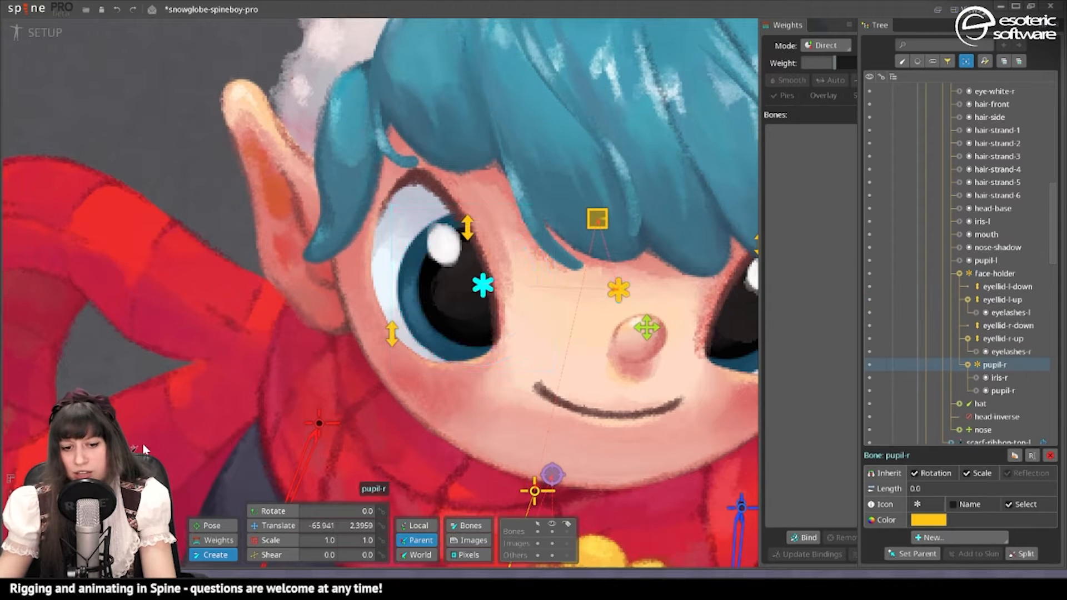
Create the pupil-l bone under face-holder at about (53, -3.8), holding the iris-l and pupil-l slots, and save the project
drag(566, 350, 449, 382)
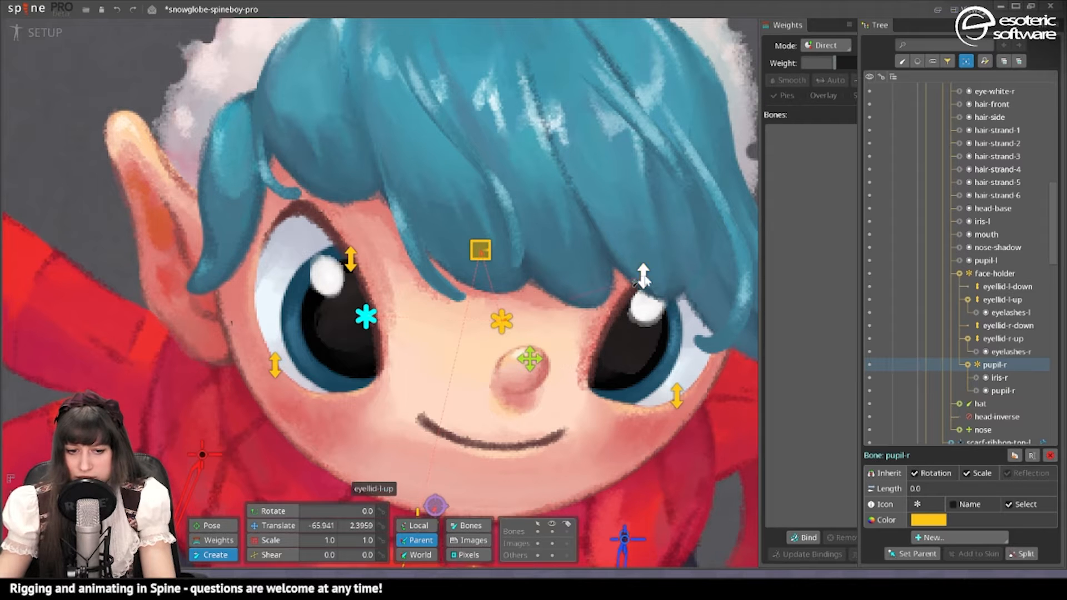
click(995, 273)
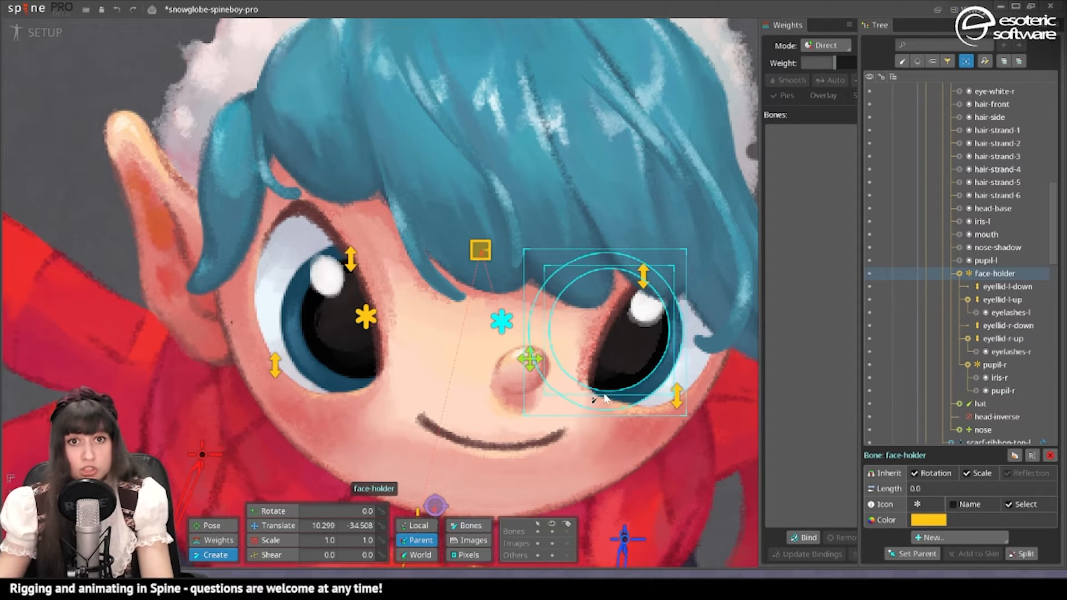
click(610, 330)
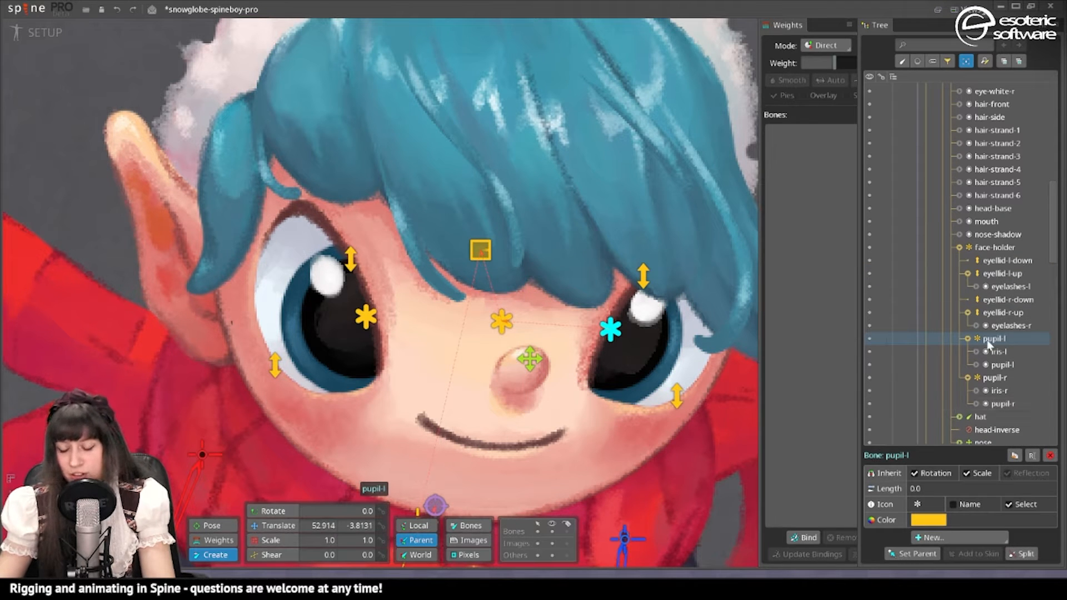
drag(551, 321, 655, 306)
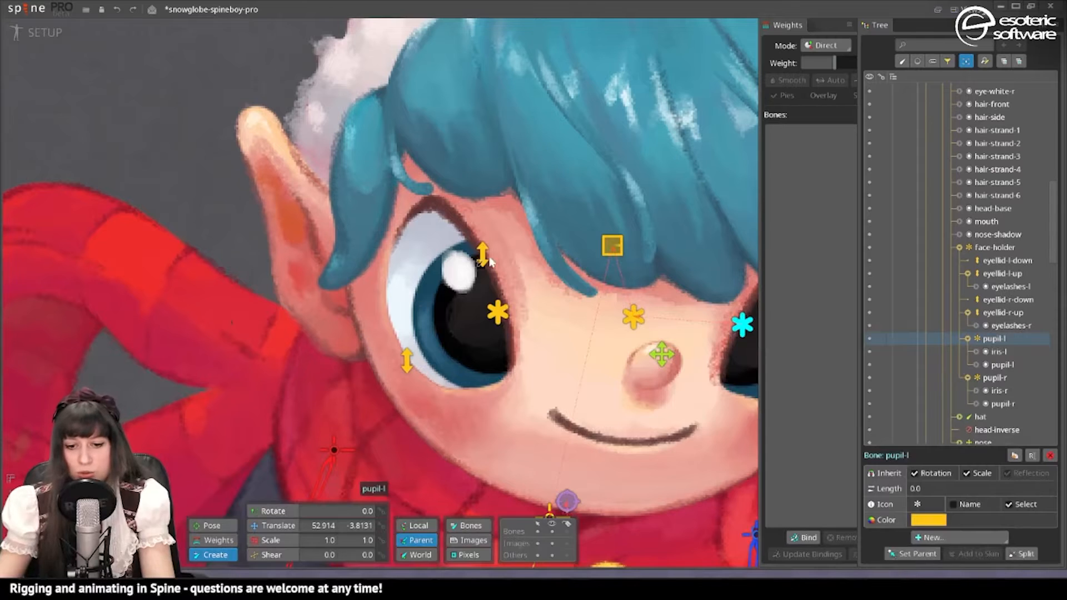
key(ctrl+s)
scroll(489, 261, down, 4)
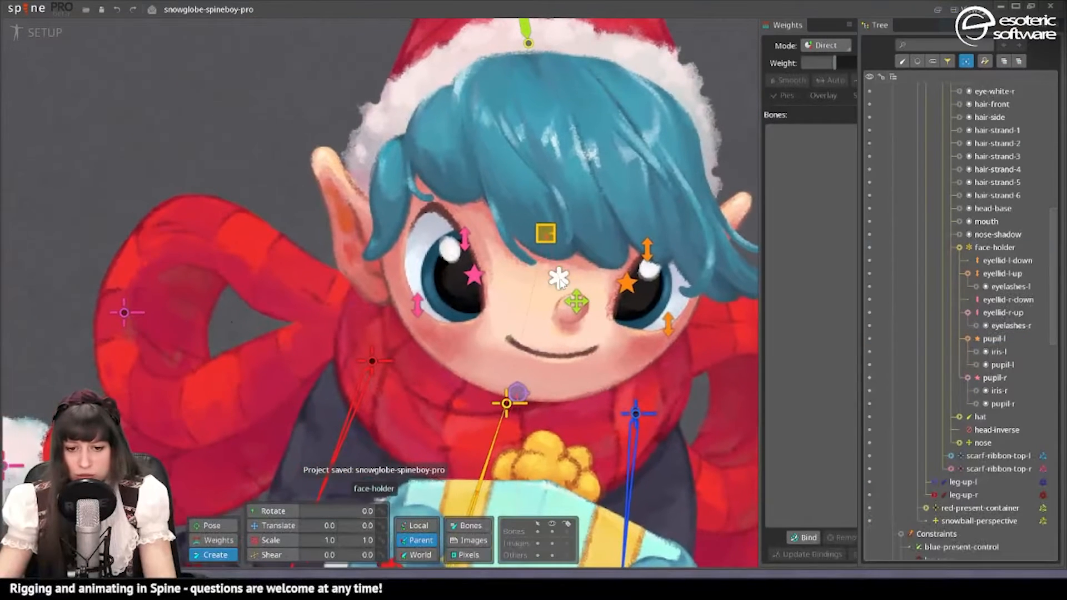
Create the mouth bone under face-holder at about (-2.7, -60) for the mouth slot with a lips icon, and save the project
click(559, 279)
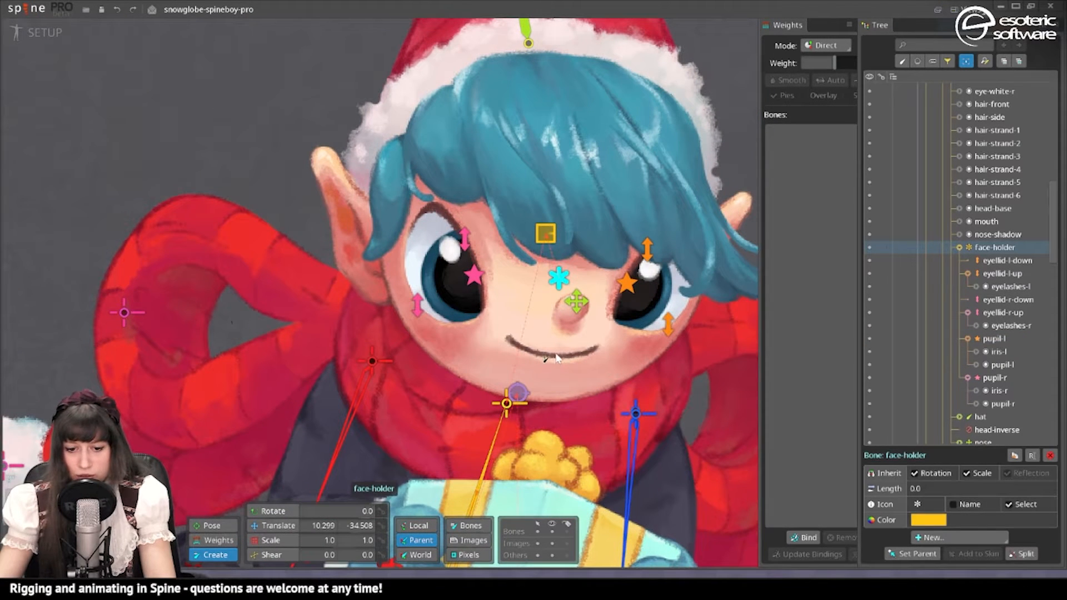
click(556, 355)
click(917, 504)
click(978, 488)
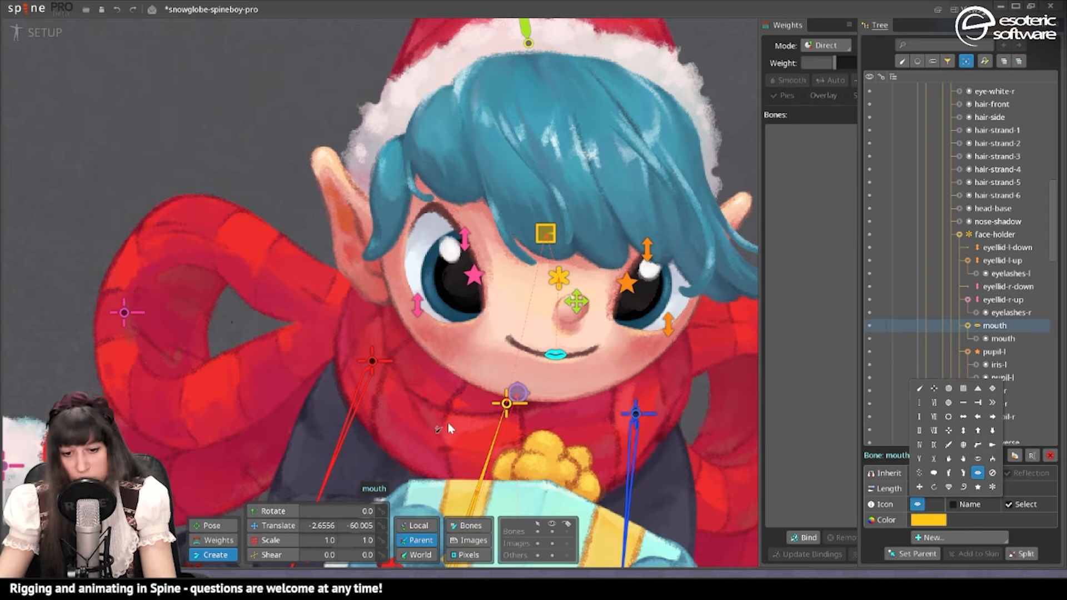
click(521, 406)
key(ctrl+s)
scroll(562, 390, down, 3)
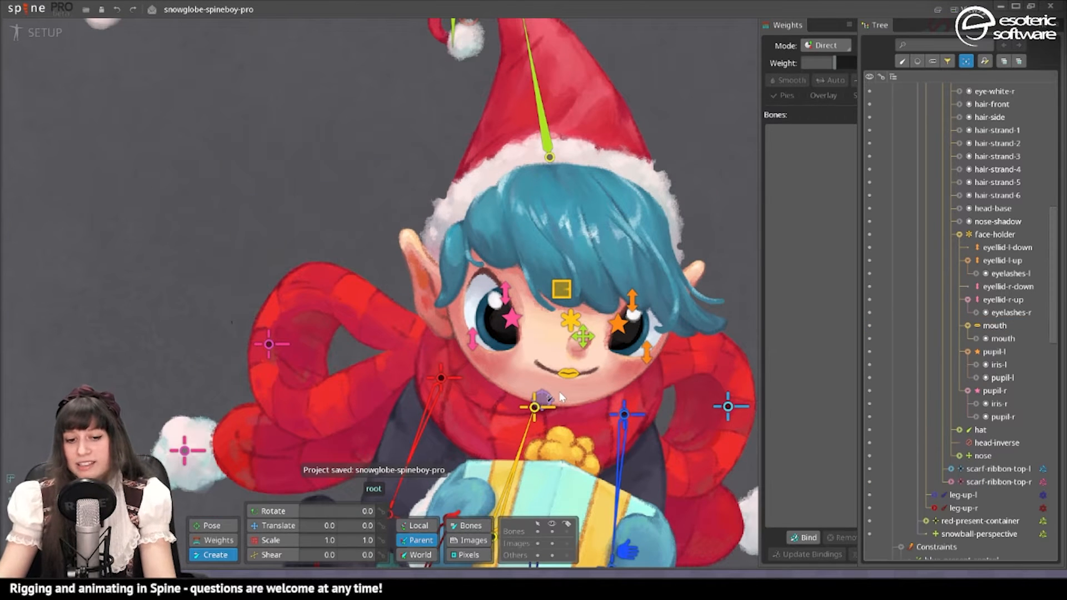
Bind the head-base mesh to the nose, face-holder, head-base and head-inverse bones
click(285, 530)
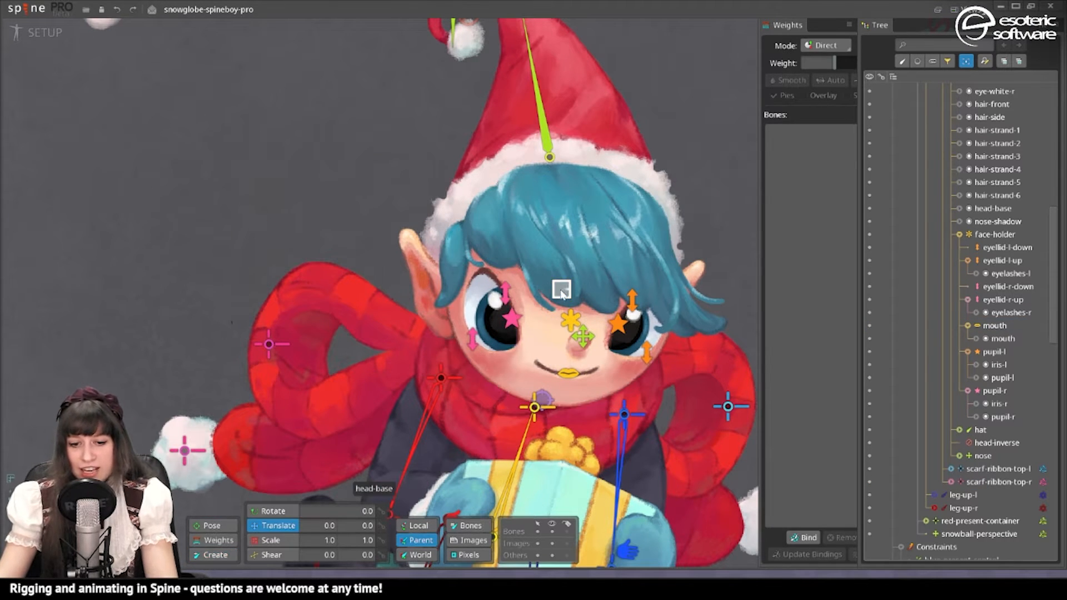
click(597, 358)
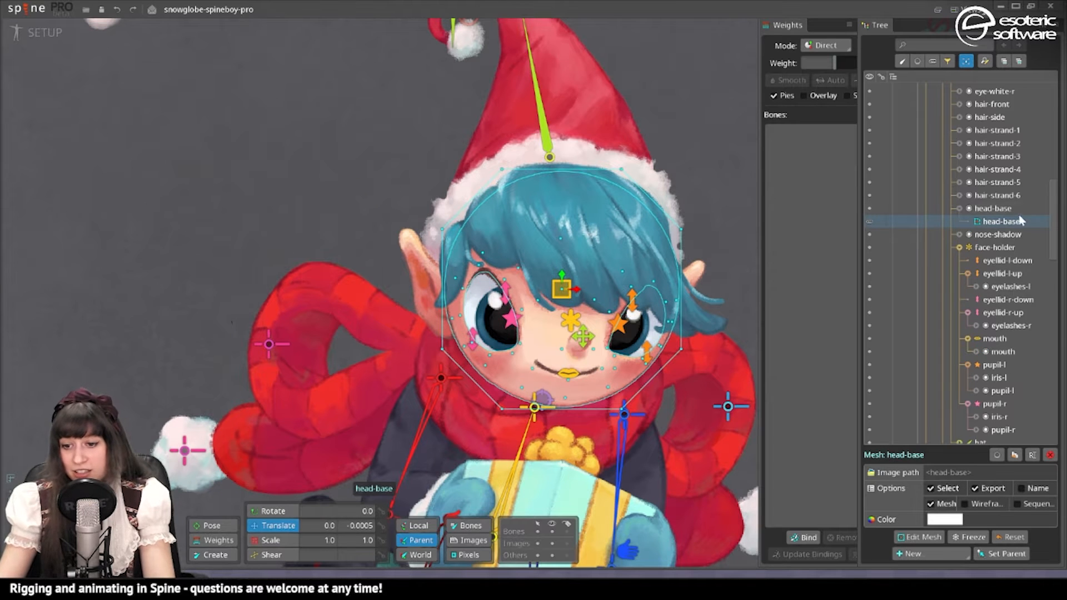
click(804, 537)
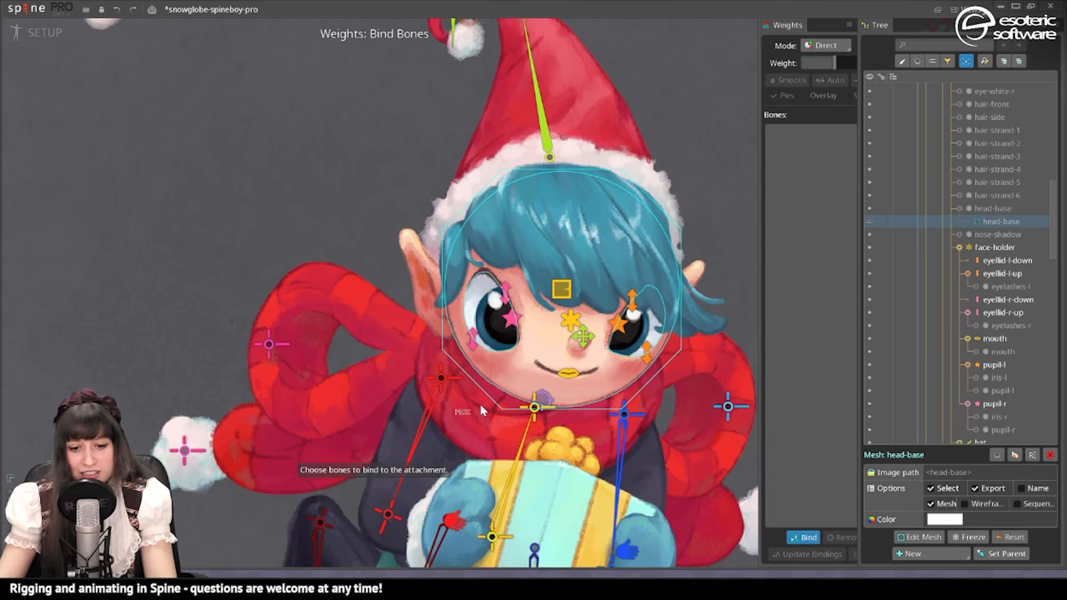
click(581, 339)
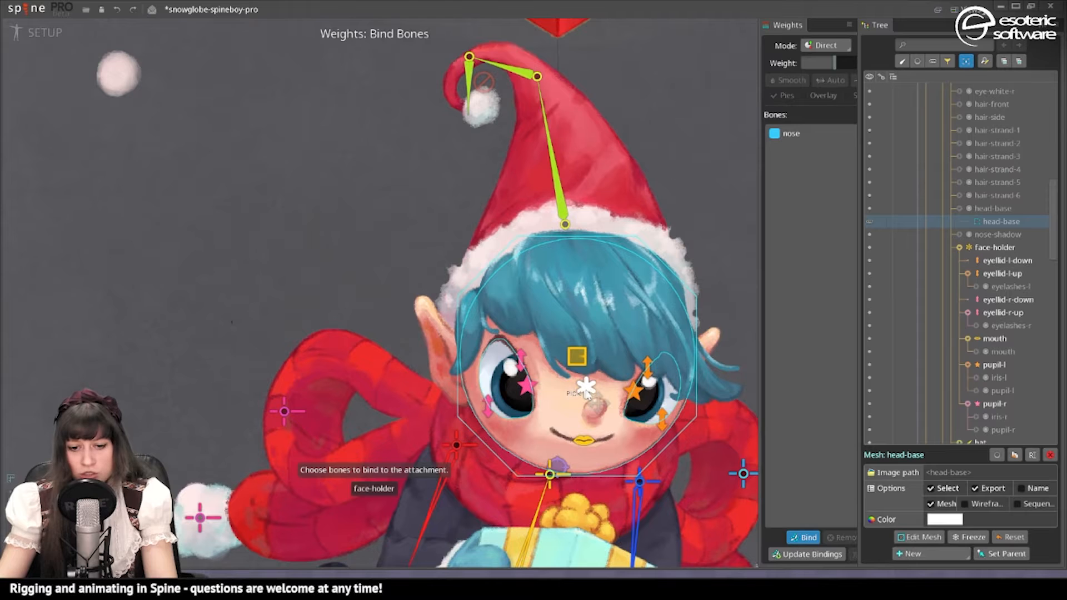
click(586, 392)
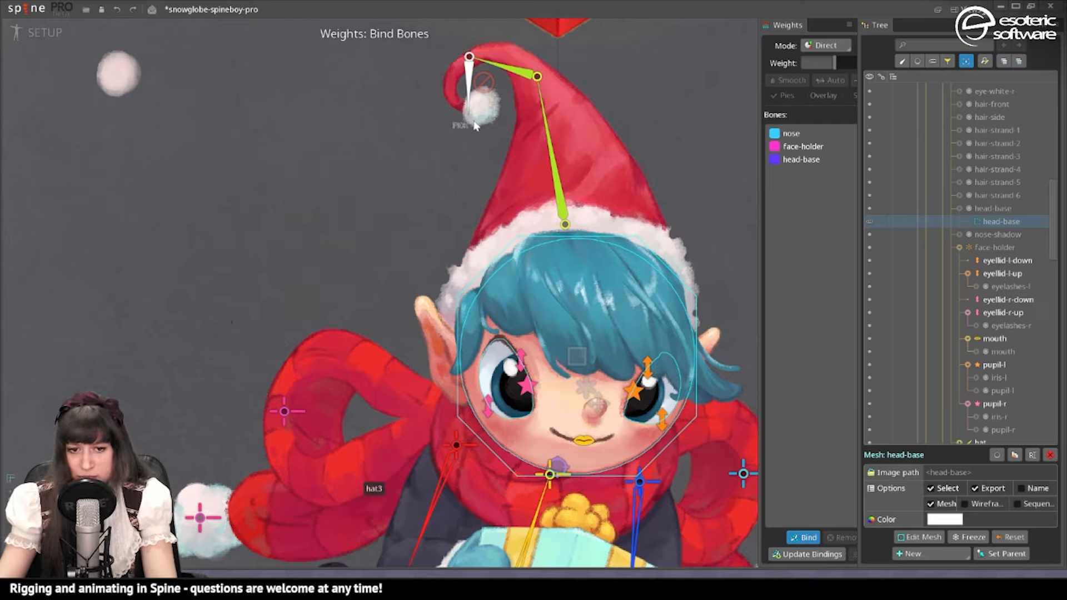
click(470, 84)
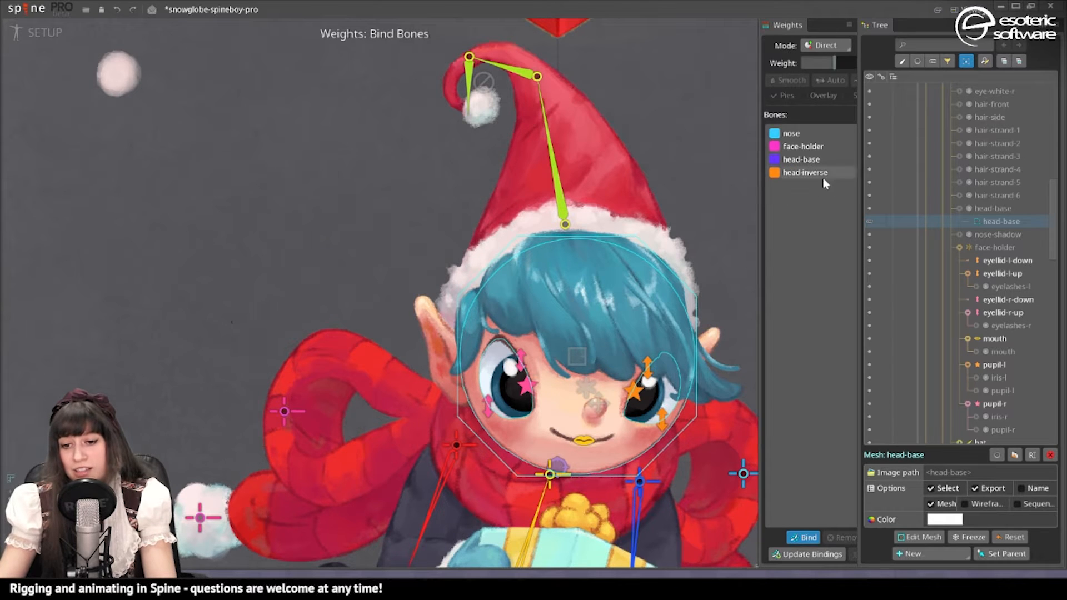
click(810, 538)
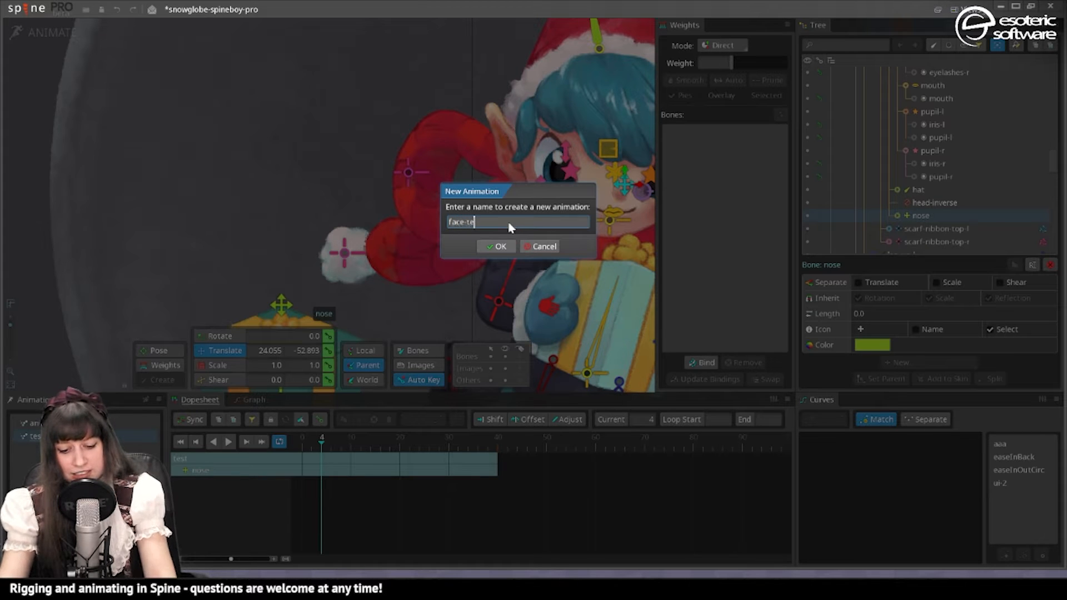
Create an animation named face-turn-test and move the nose bone sideways to about X -41.3 at frame 0
text(urn-t)
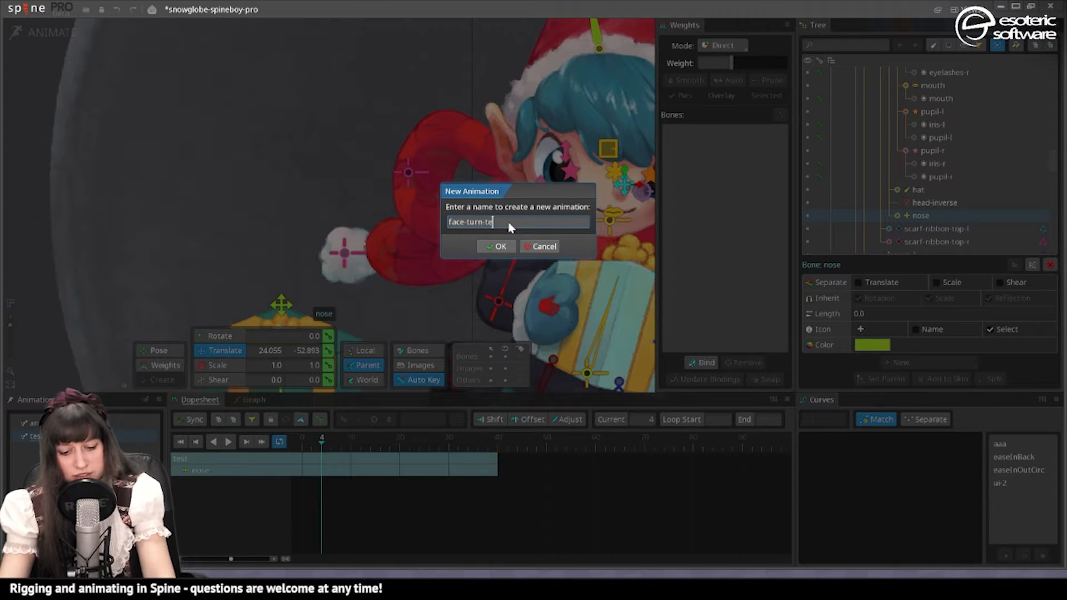
text(est)
key(Return)
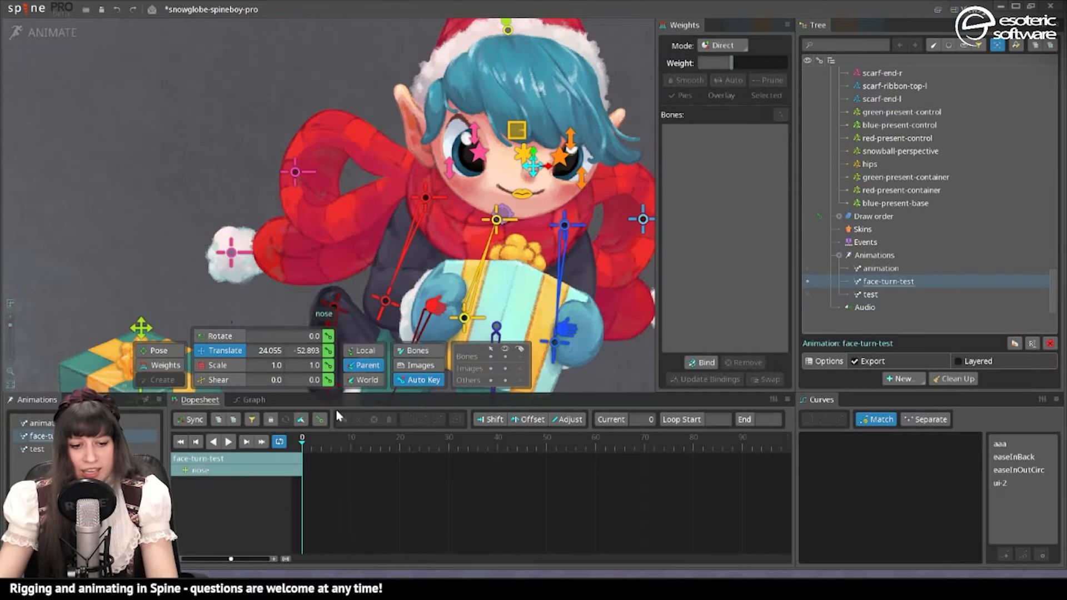
drag(553, 167, 509, 167)
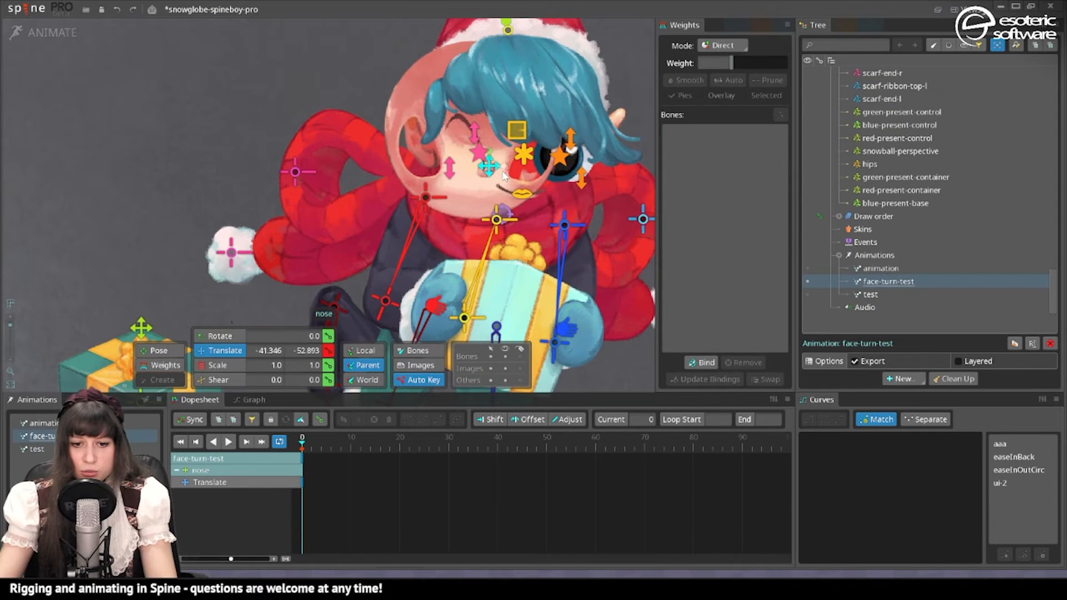
Set the weight of all head-base mesh vertices to 100 for the head-base bone
click(429, 64)
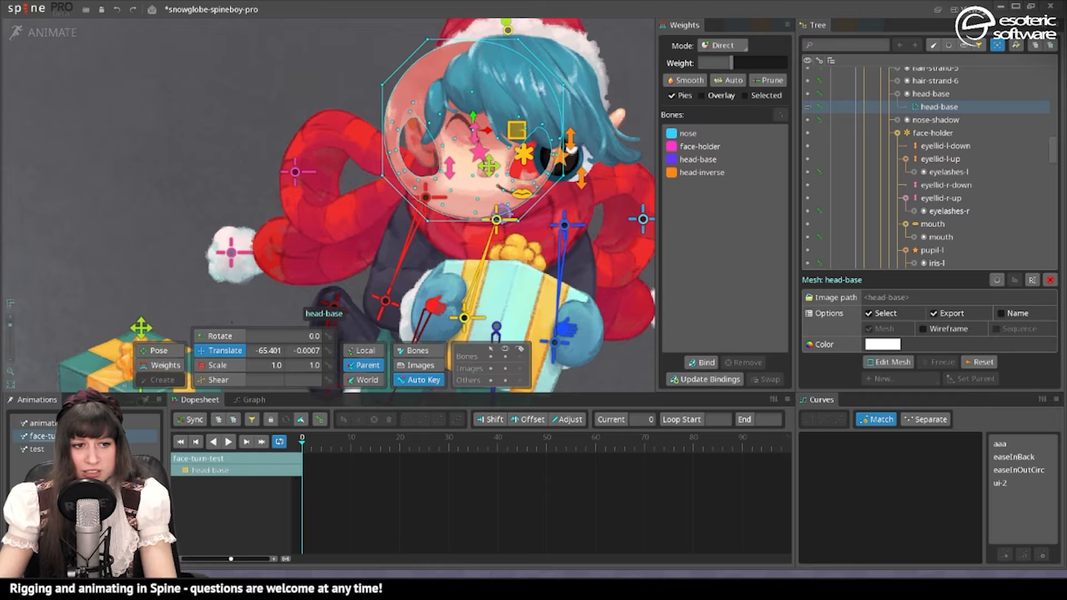
key(g)
drag(360, 37, 622, 275)
click(698, 160)
drag(756, 63, 790, 63)
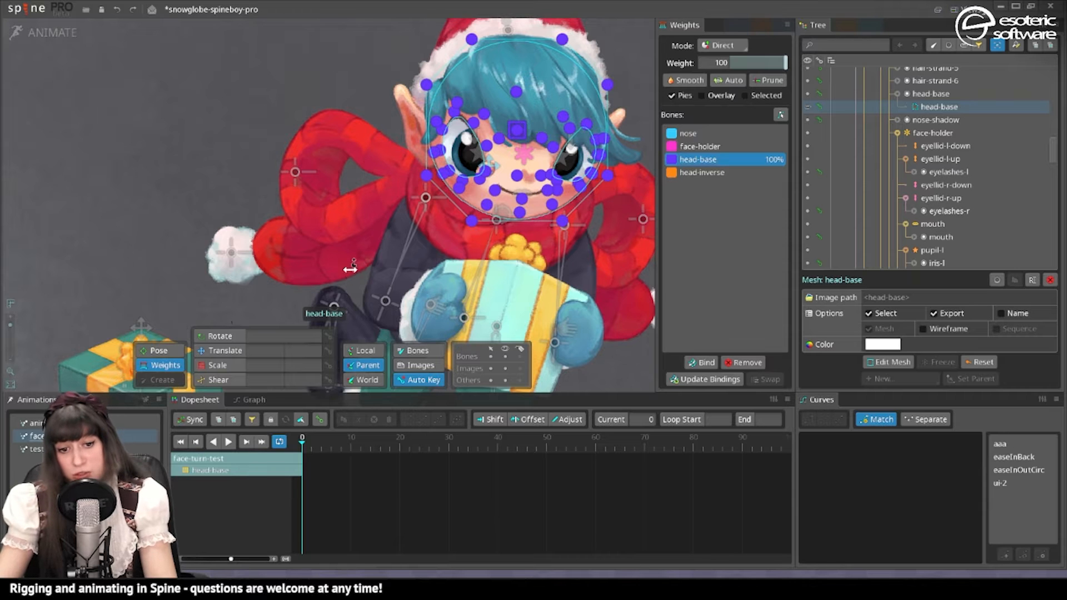
Key the nose bone's translation at frame 40 with the same position it has at frame 0
click(479, 172)
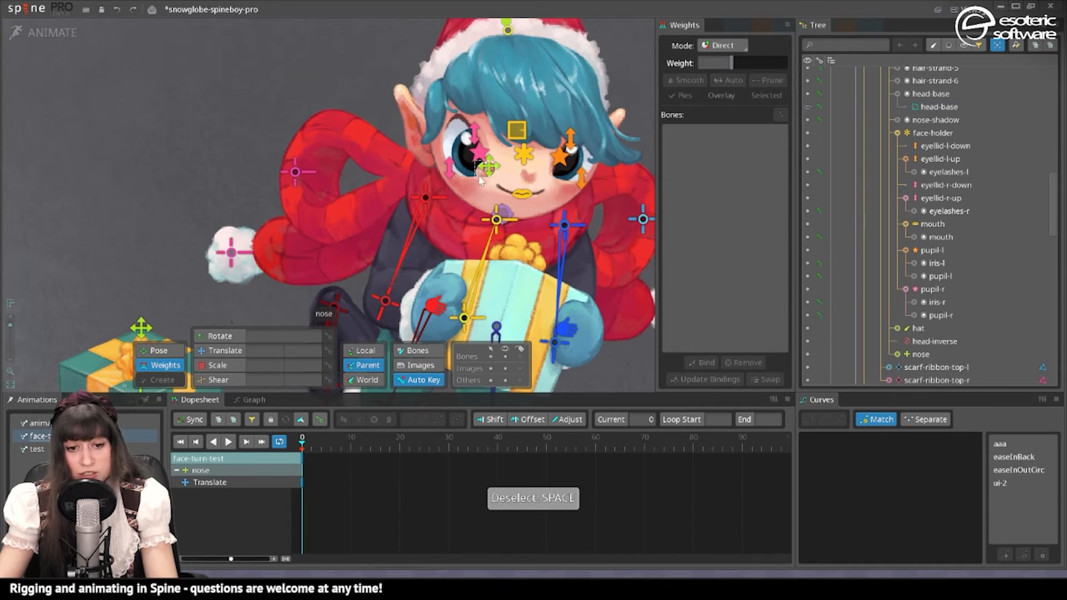
click(220, 351)
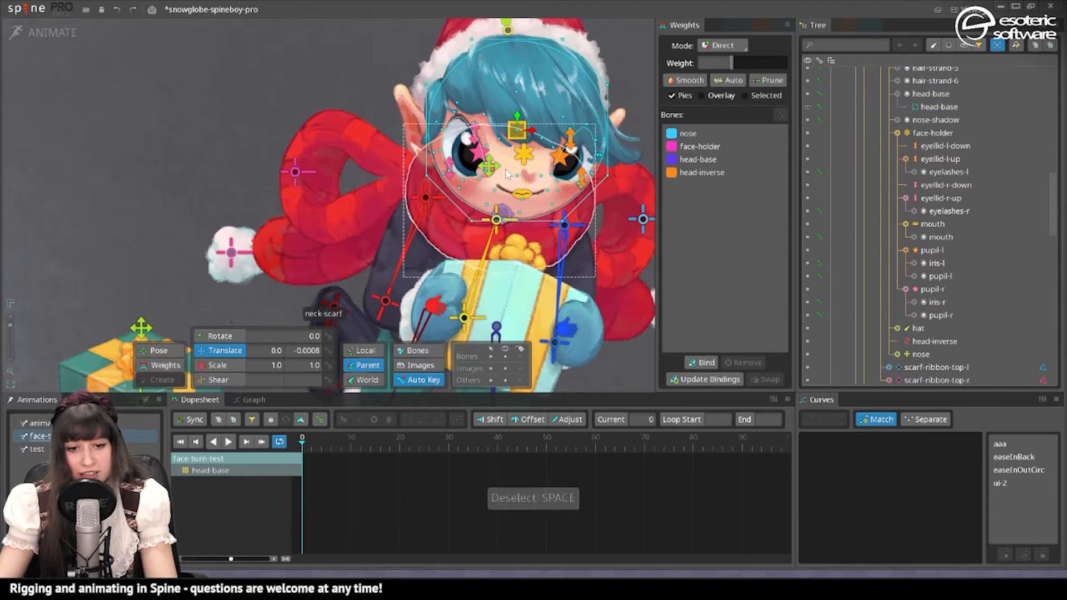
click(489, 165)
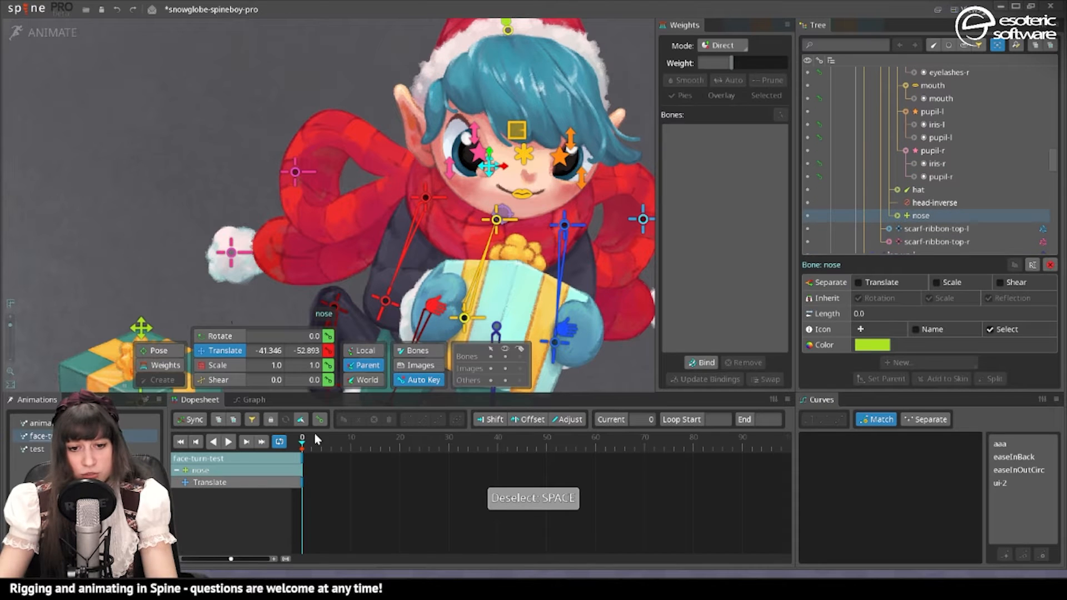
drag(320, 444, 495, 461)
click(496, 449)
click(328, 351)
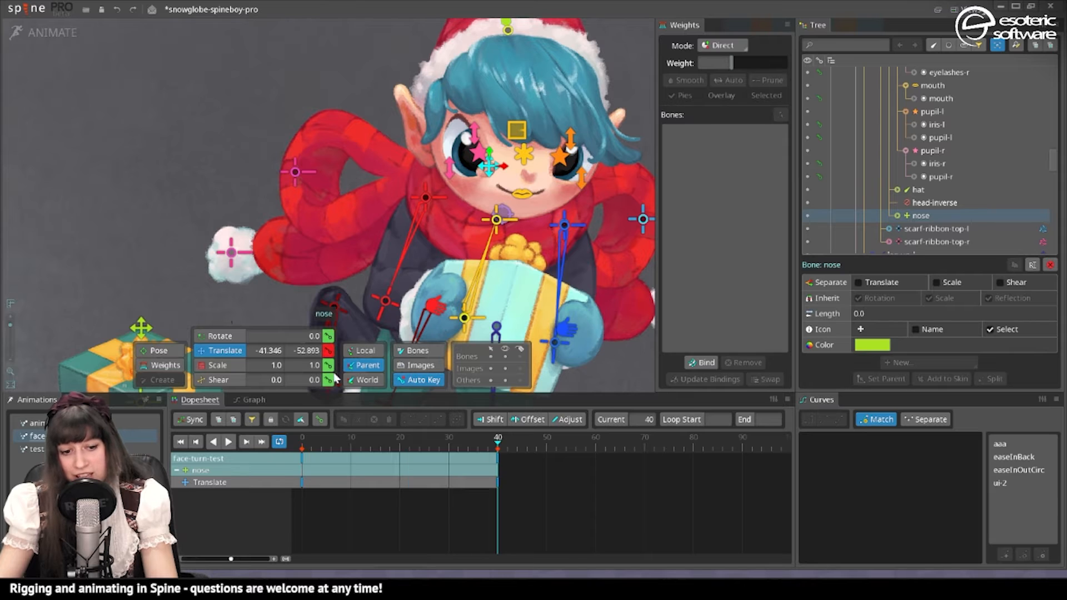
Move the nose bone to about X 50.6 at frame 20 and play the animation from the start
click(399, 448)
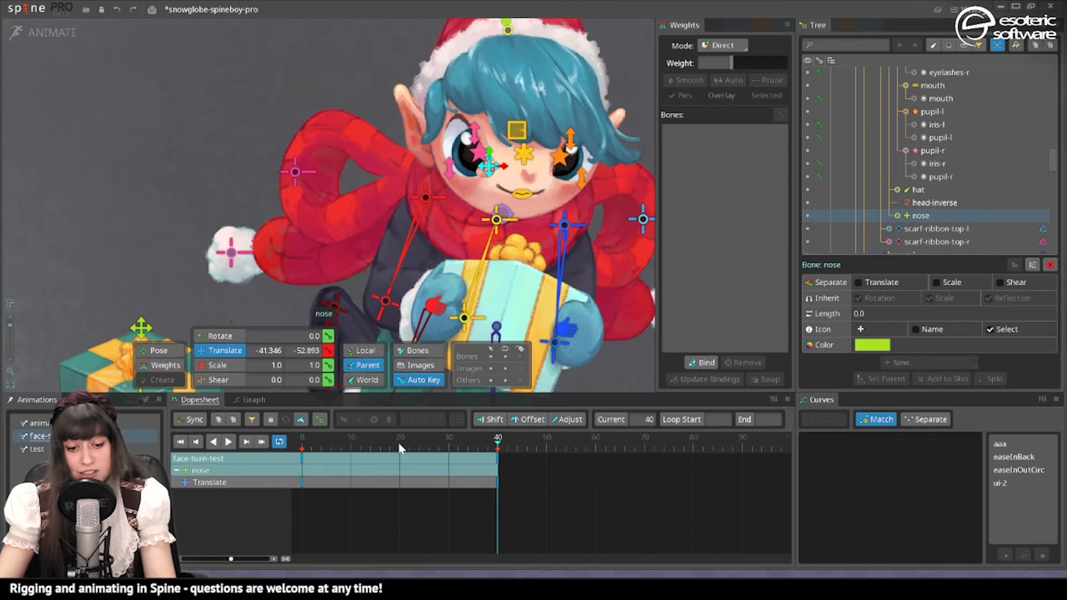
drag(535, 178, 568, 181)
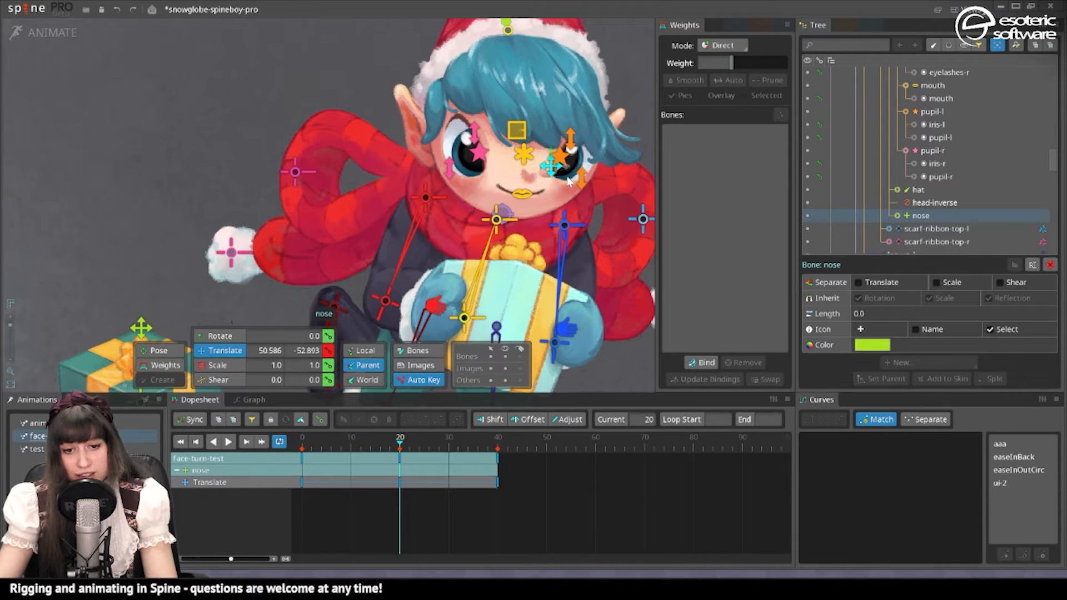
click(180, 442)
click(229, 441)
click(228, 442)
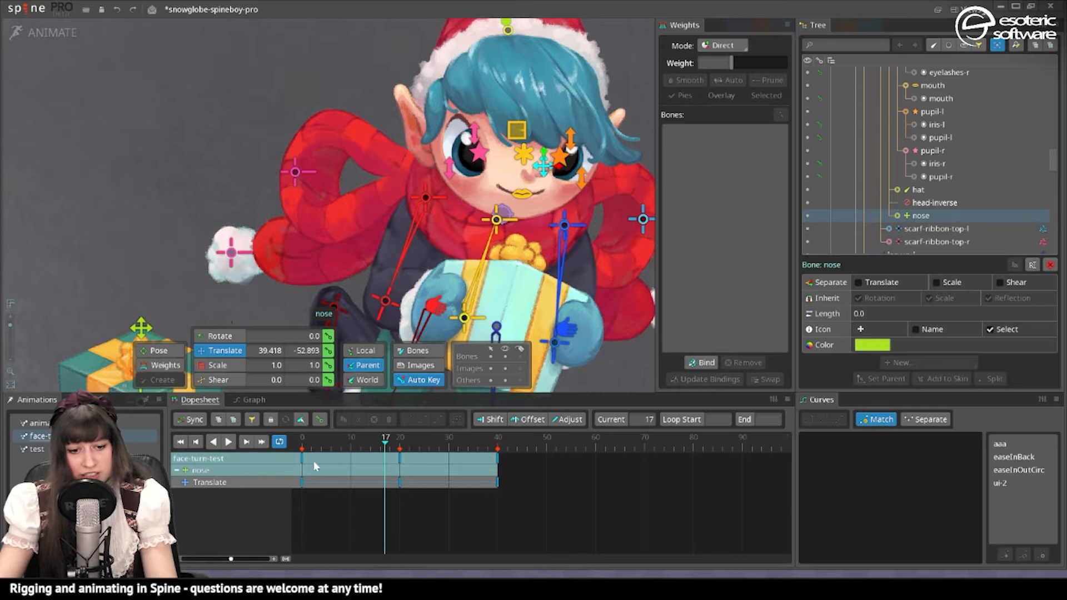
Key the nose bone raised at frame 10 and lowered at frame 30, and play the circular motion
click(351, 437)
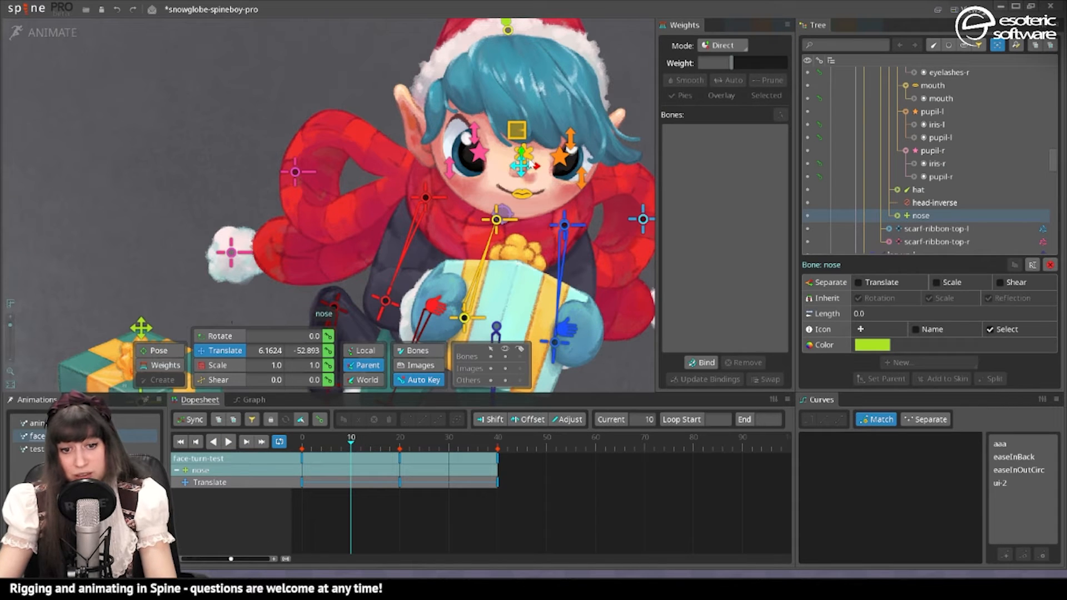
mouse_move(522, 164)
mouse_down()
mouse_move(520, 124)
mouse_move(521, 182)
mouse_up()
key(shift+Right)
key(shift+Right)
click(228, 442)
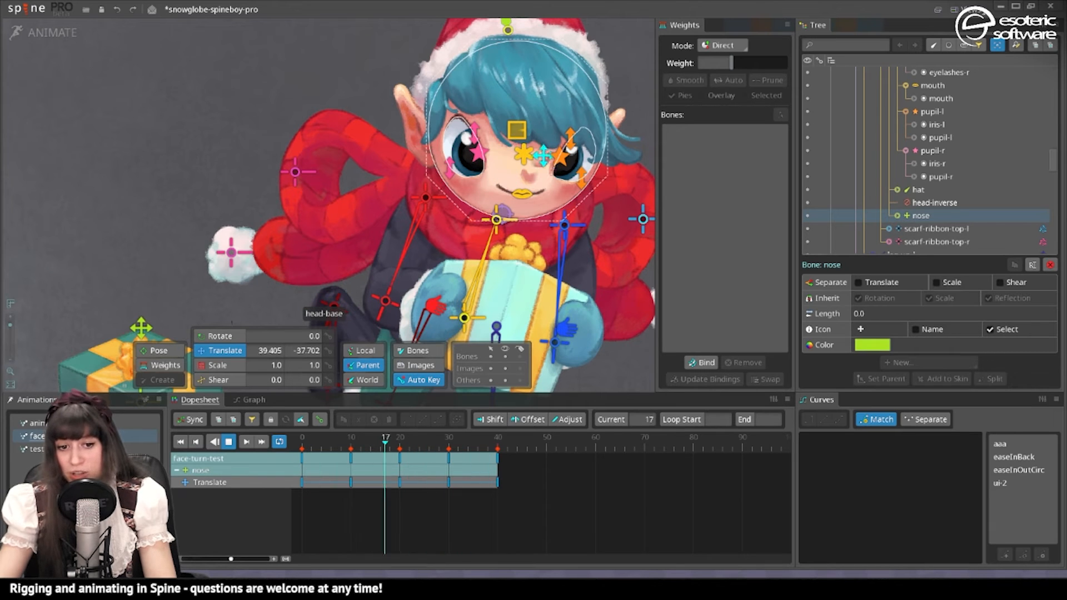
Examine the bone weights of individual head-base mesh vertices around the right eye, stopping playback at frame 22
click(522, 162)
click(154, 366)
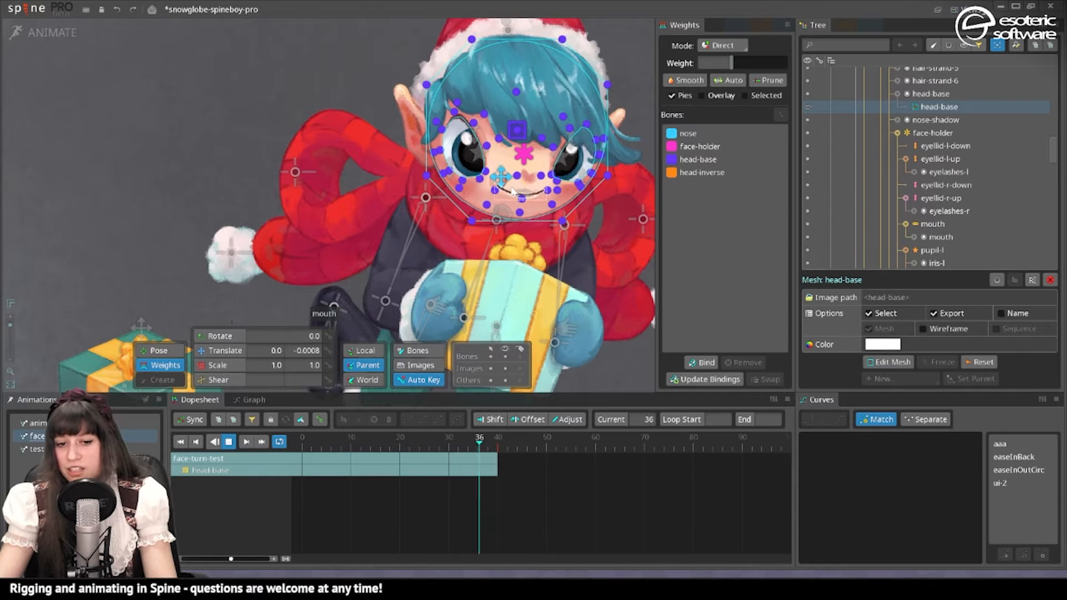
drag(545, 147, 514, 200)
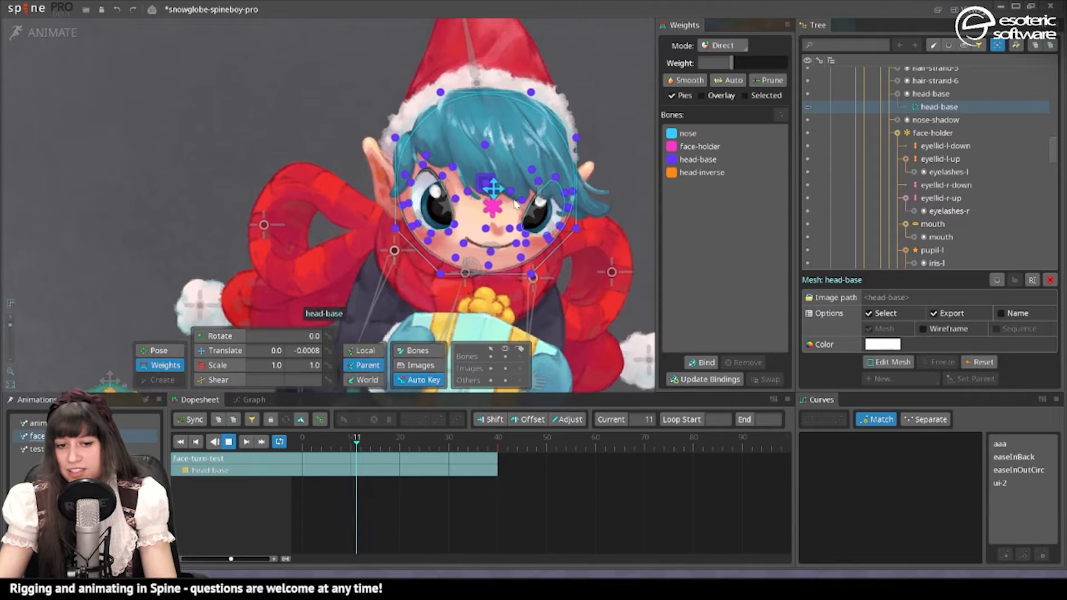
click(422, 169)
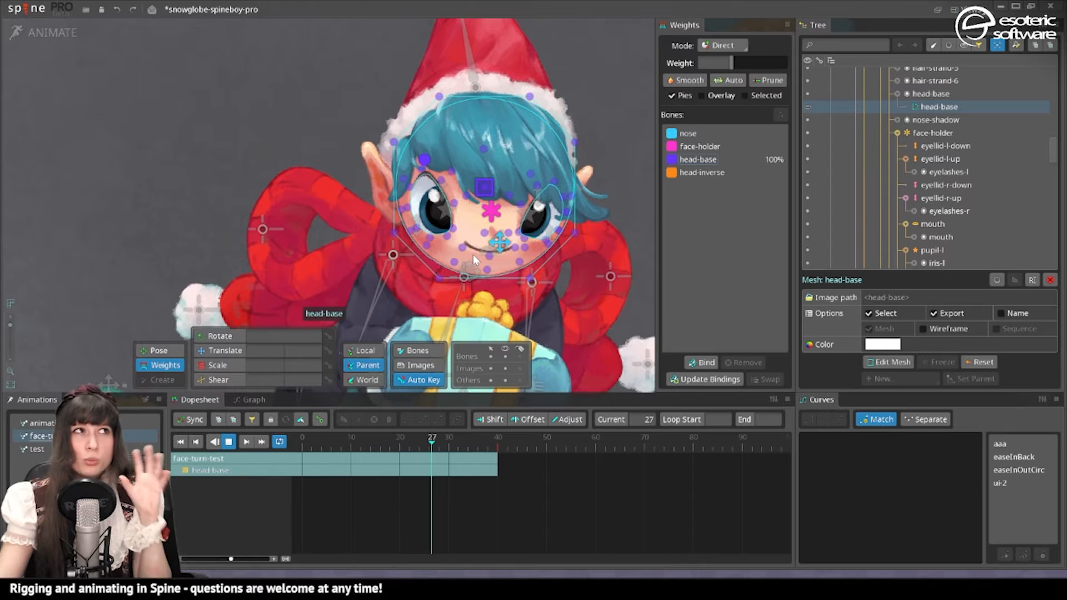
click(231, 442)
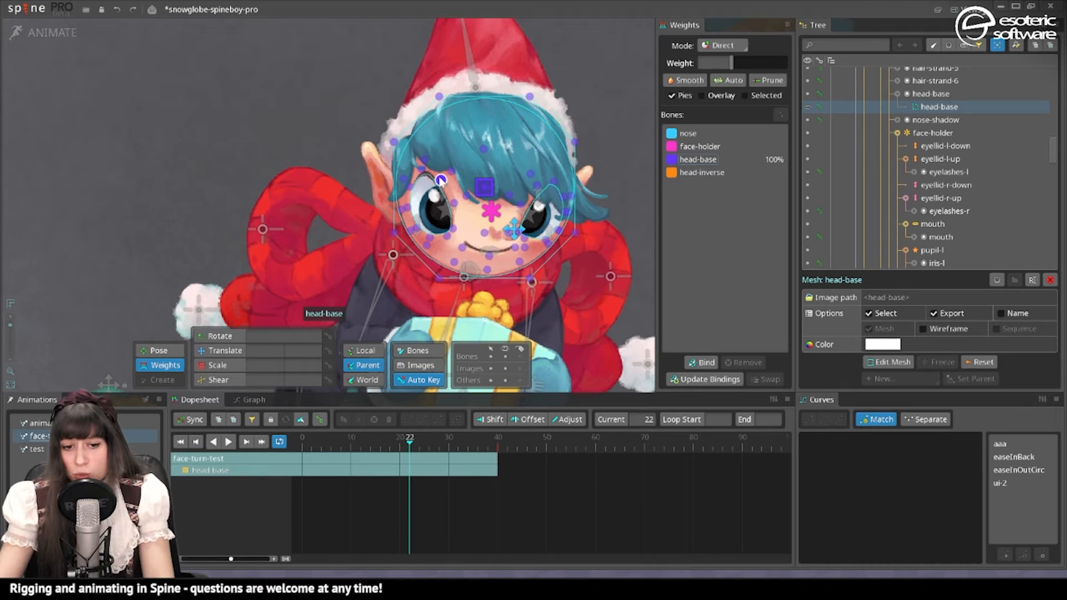
click(422, 169)
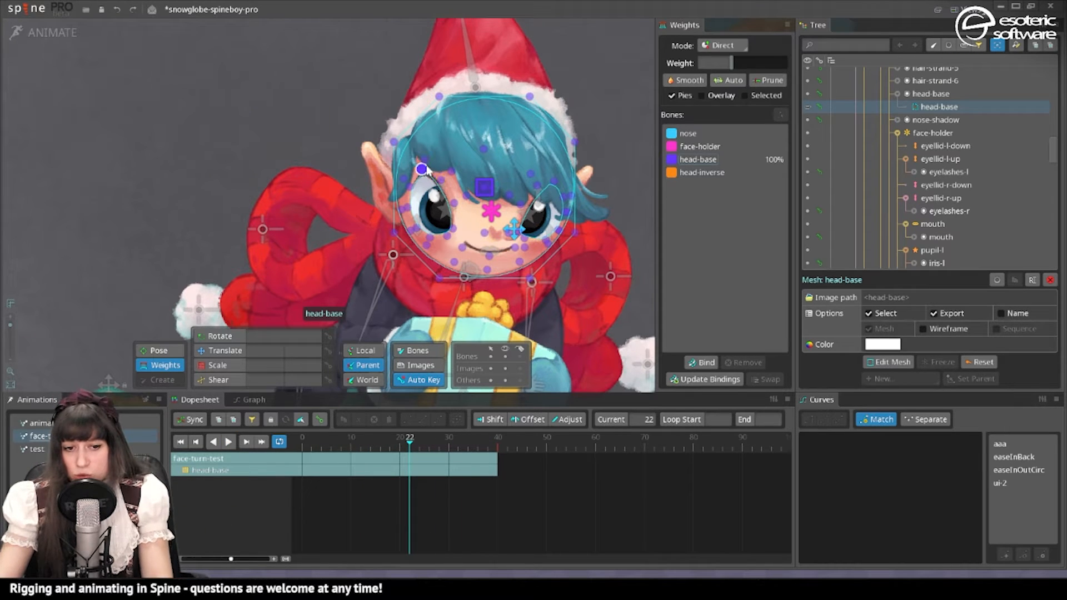
click(613, 111)
Set the weight of the head-base mesh's inner face vertices to 100 for the face-holder bone, and play the animation
click(243, 353)
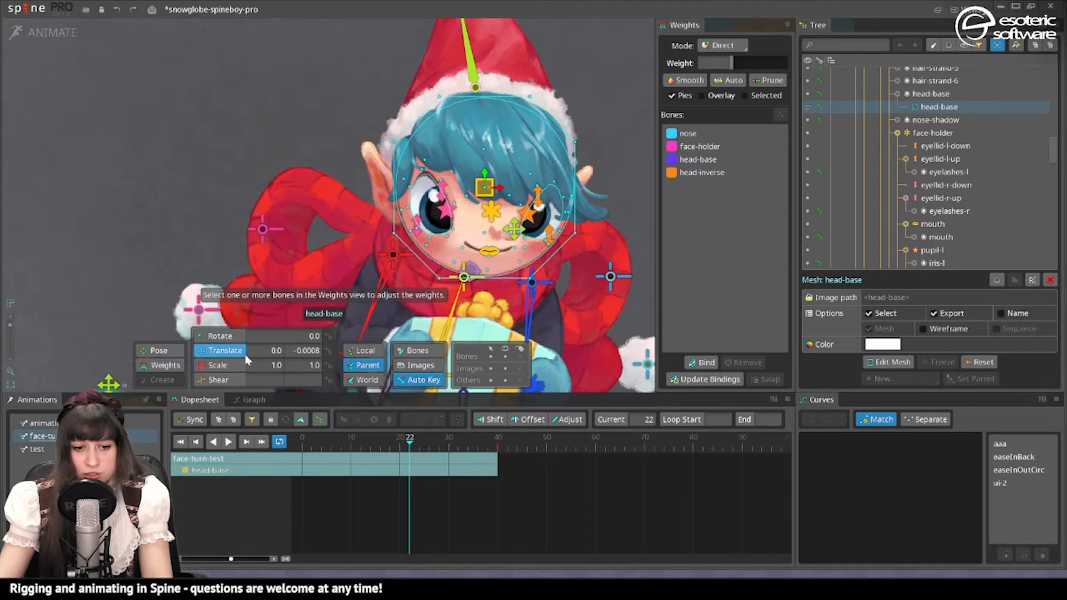
click(482, 168)
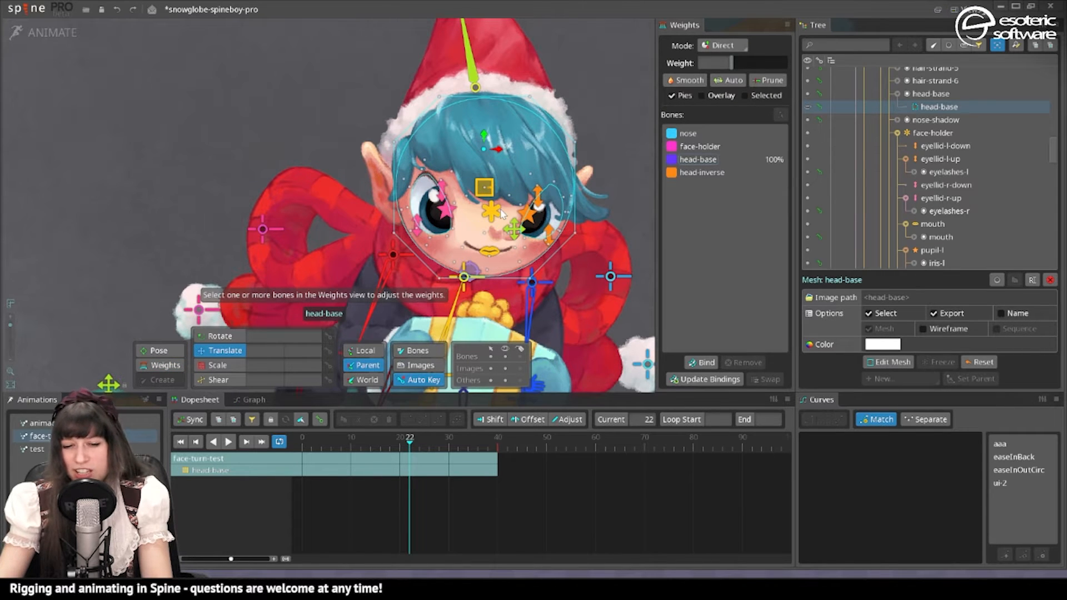
click(161, 365)
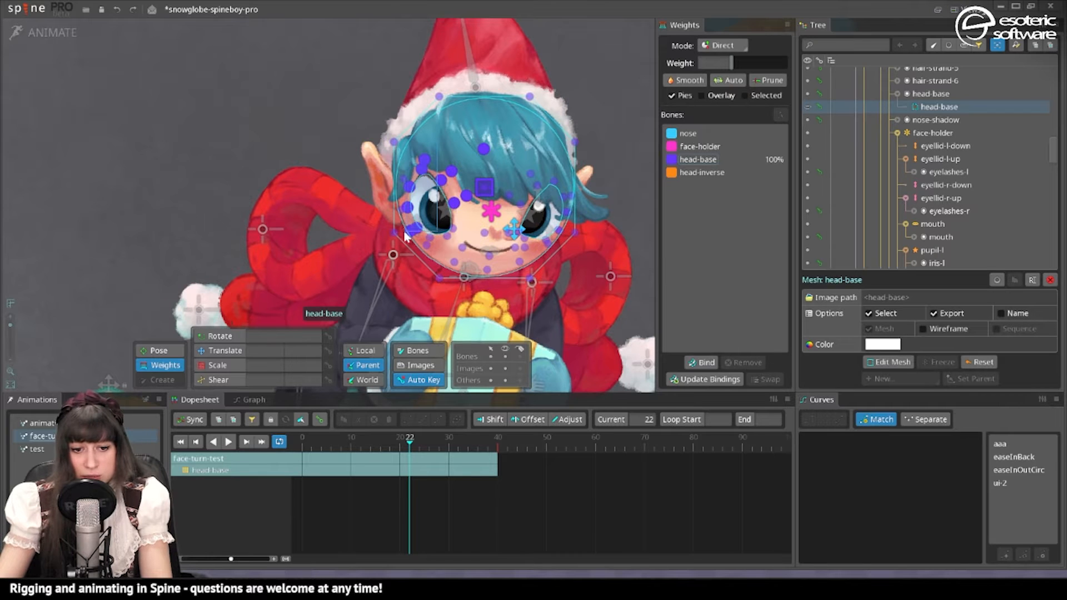
drag(408, 230, 406, 232)
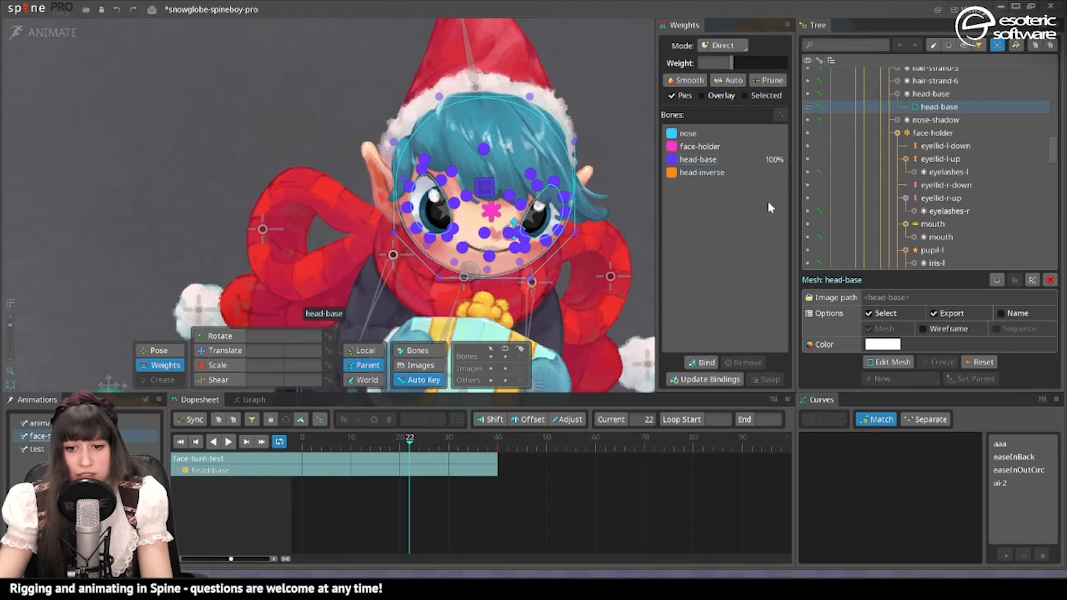
click(706, 147)
drag(731, 62, 787, 62)
click(228, 442)
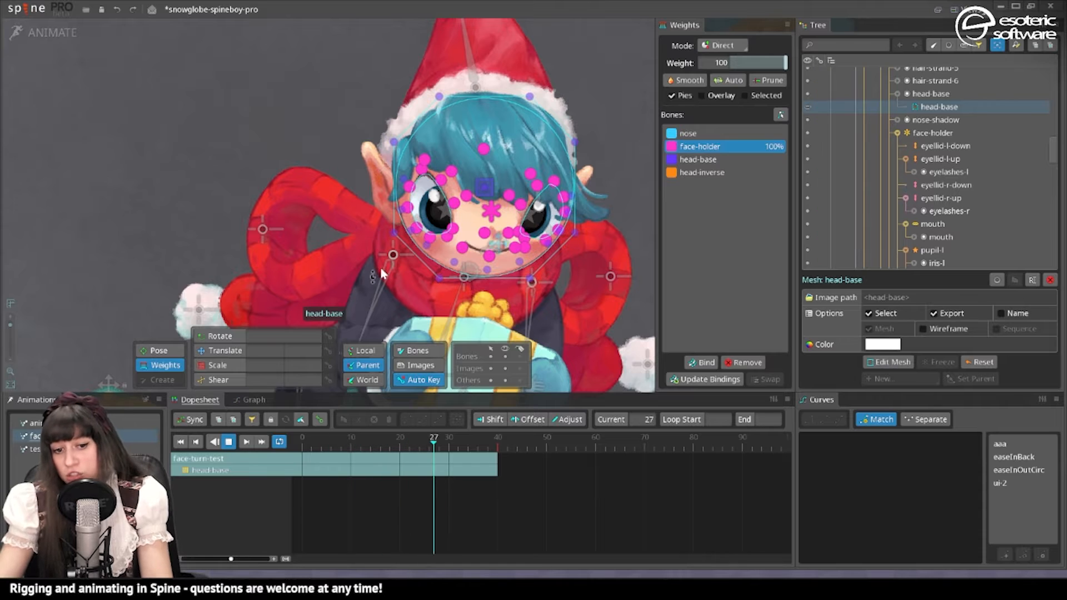
drag(493, 199, 502, 256)
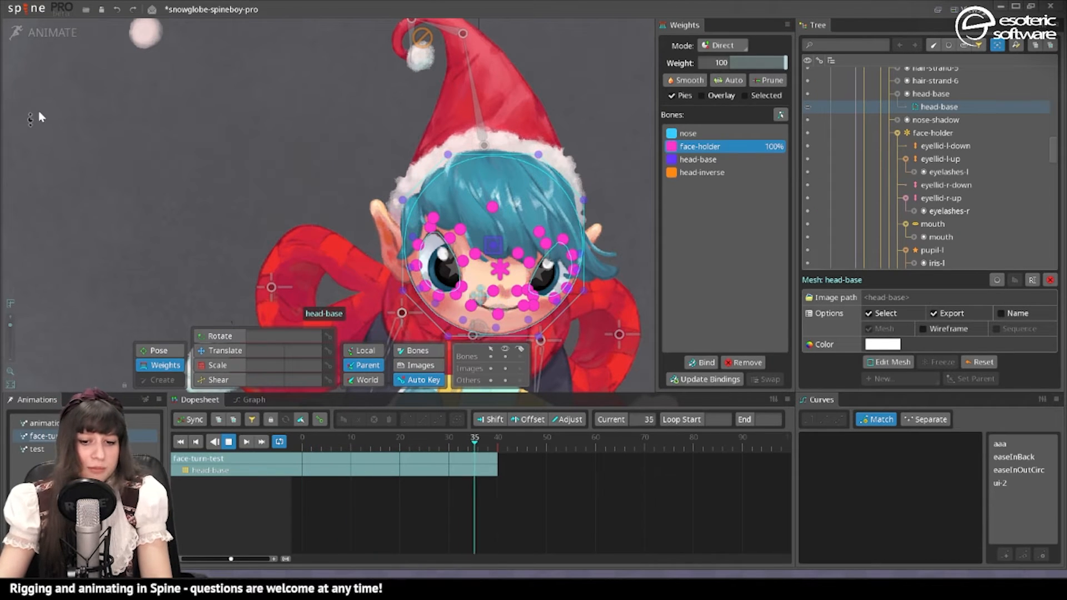
In setup mode, create a transform constraint named inverse-head on the head-inverse bone targeting the nose, match its offset, and set translate mix to -100
click(44, 32)
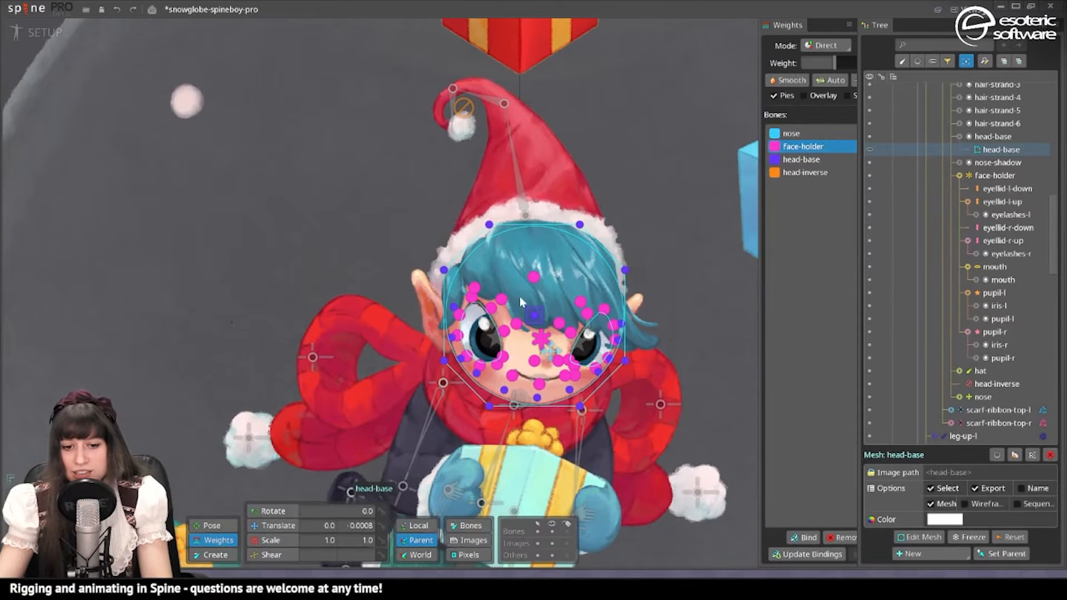
key(space)
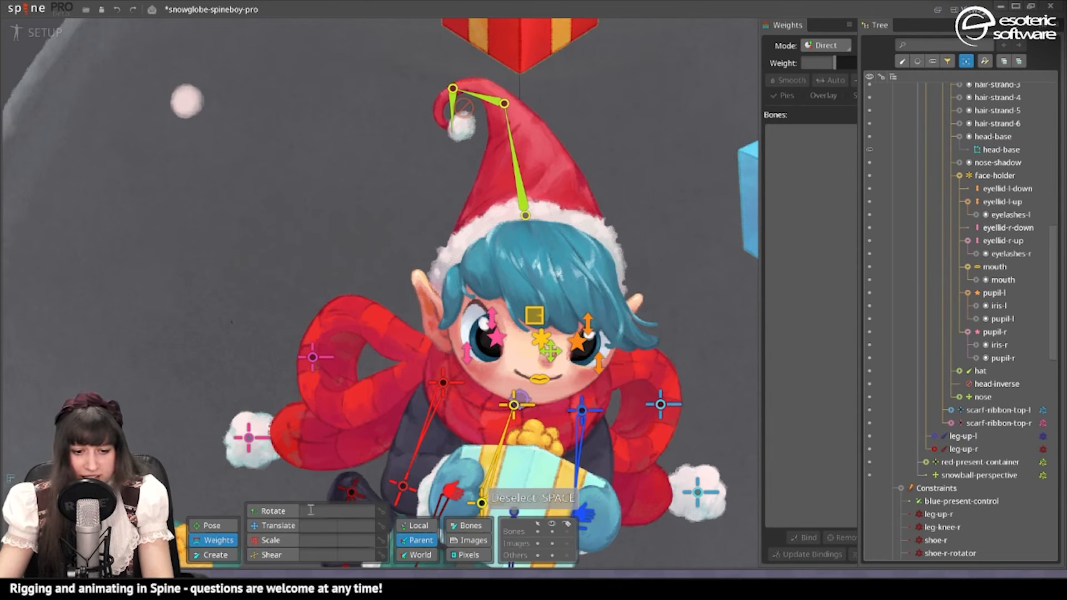
click(540, 338)
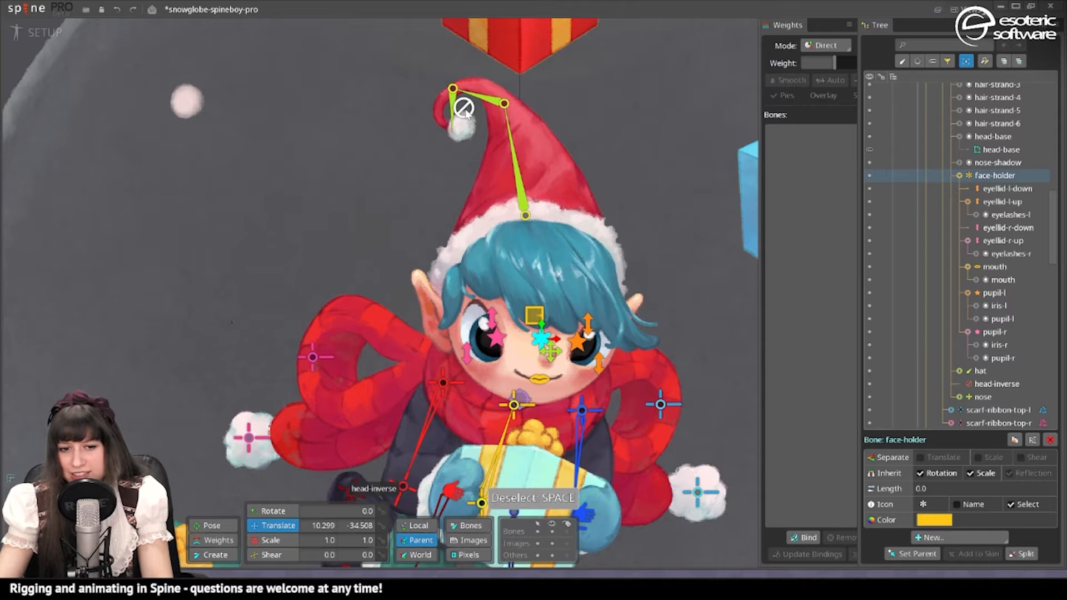
click(465, 109)
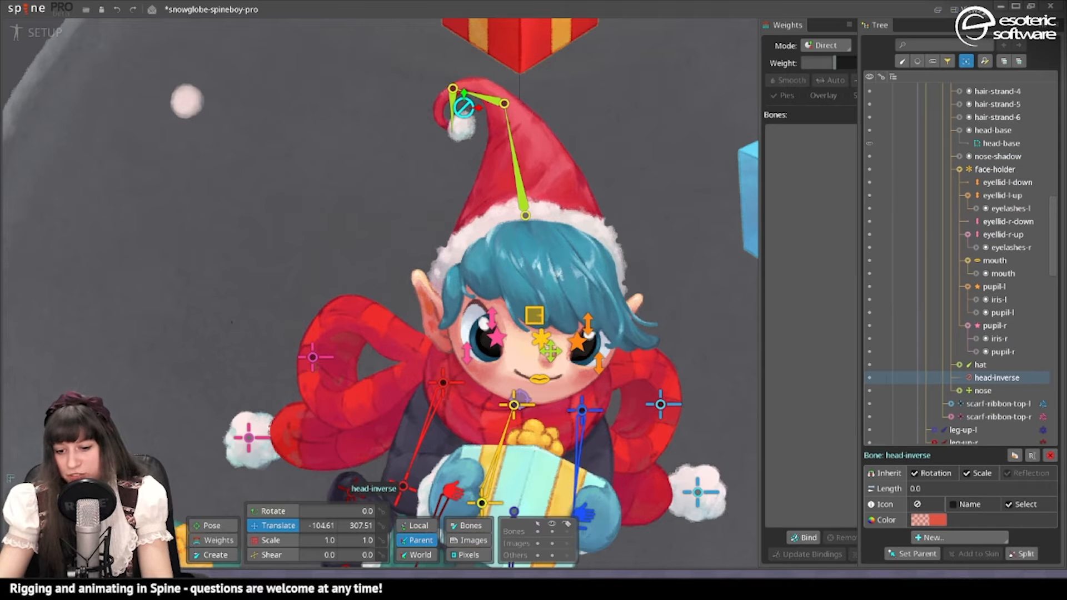
click(927, 538)
click(951, 520)
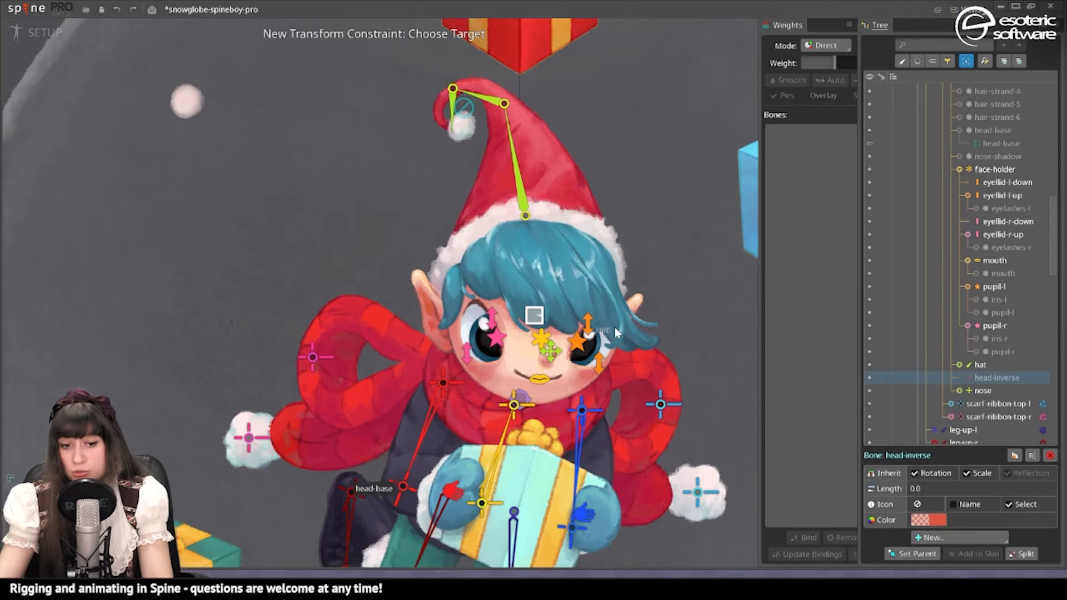
click(552, 352)
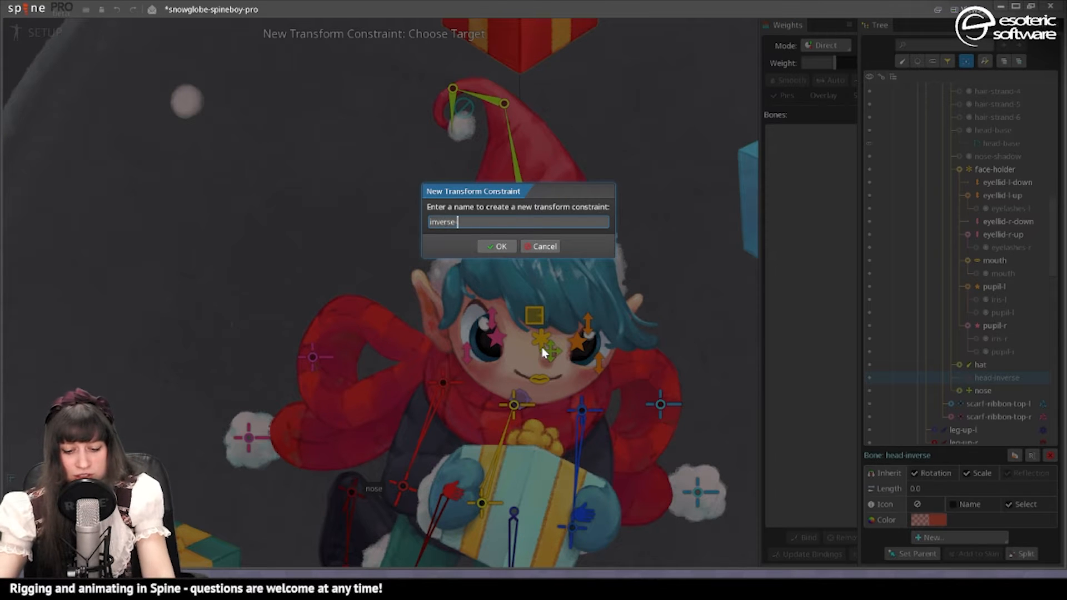
key(Return)
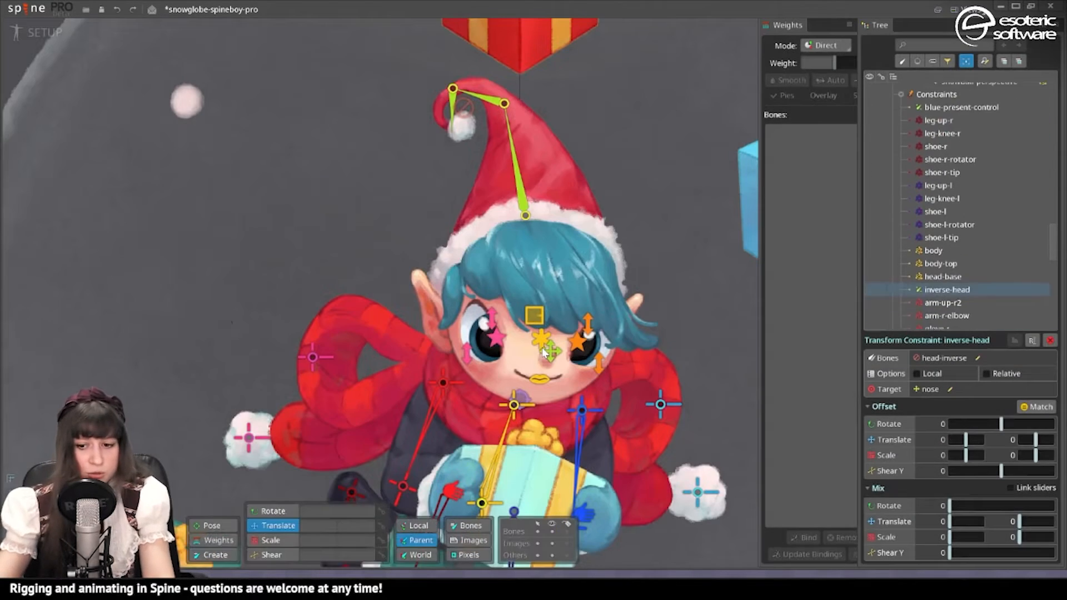
click(1038, 407)
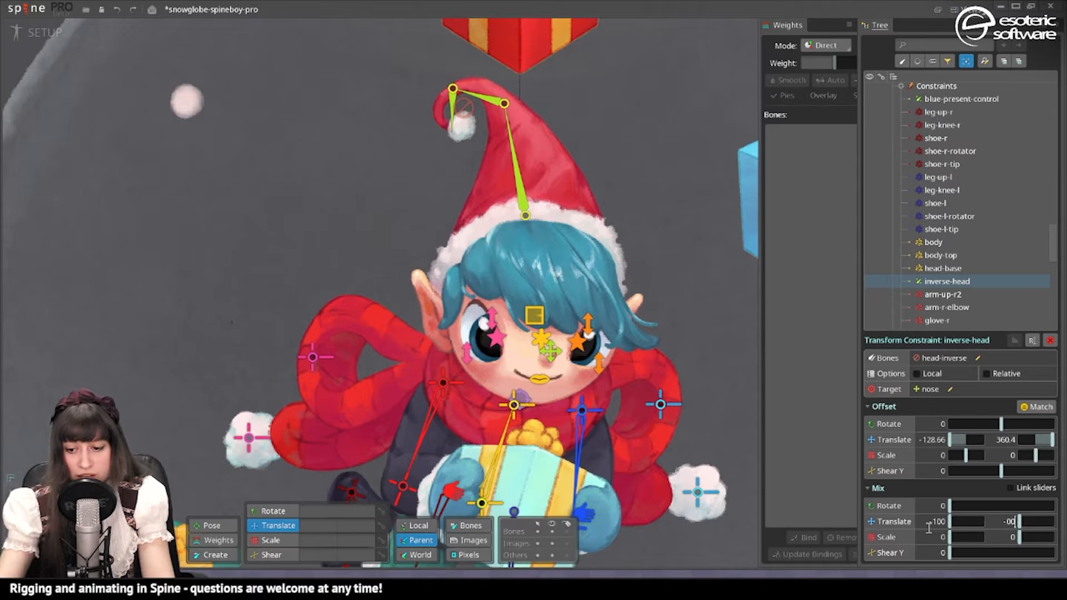
Create a transform constraint named face-holder on the face-holder bone targeting the nose, match its offset, and set translate mix to 60 and 70
click(542, 339)
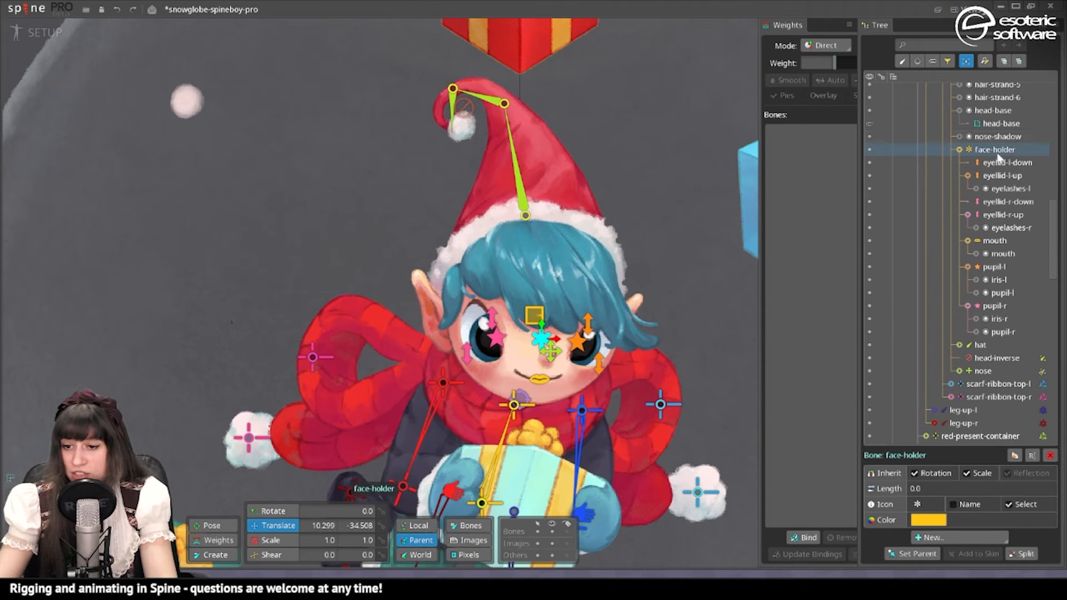
click(959, 538)
click(960, 524)
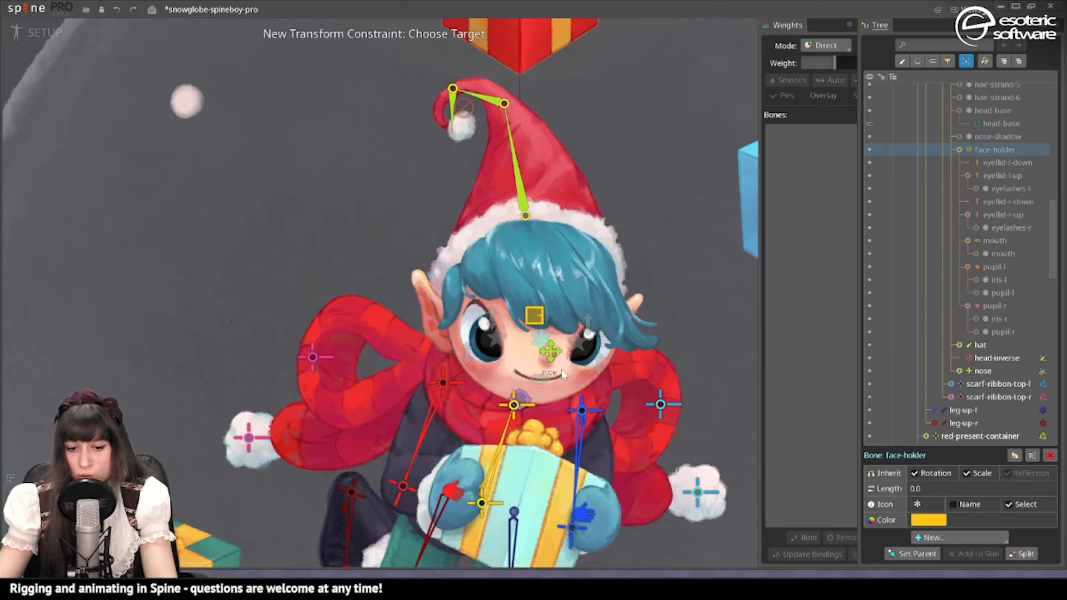
click(550, 350)
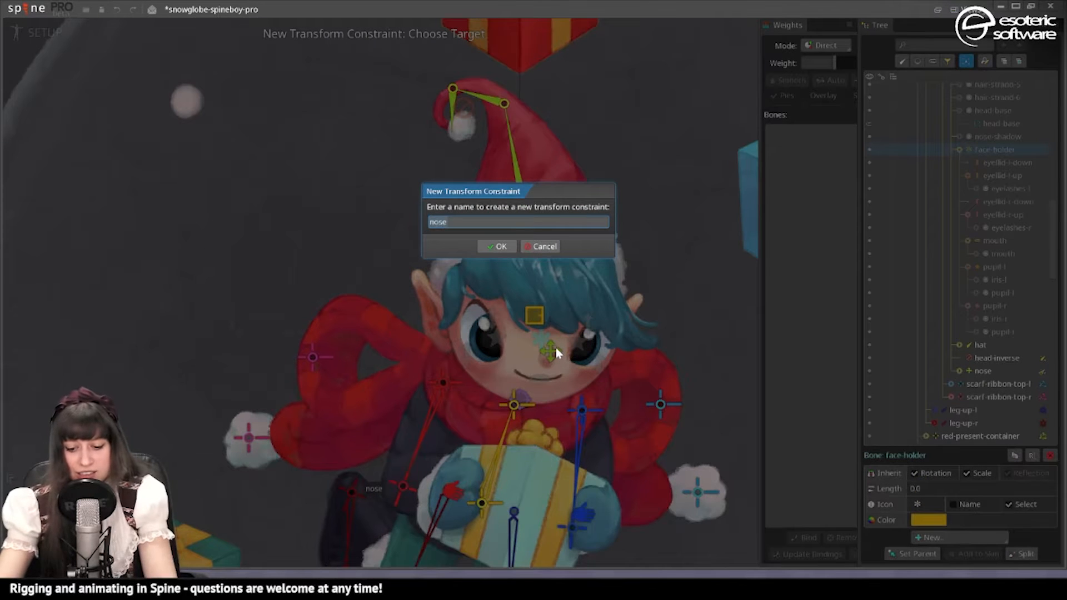
text(face)
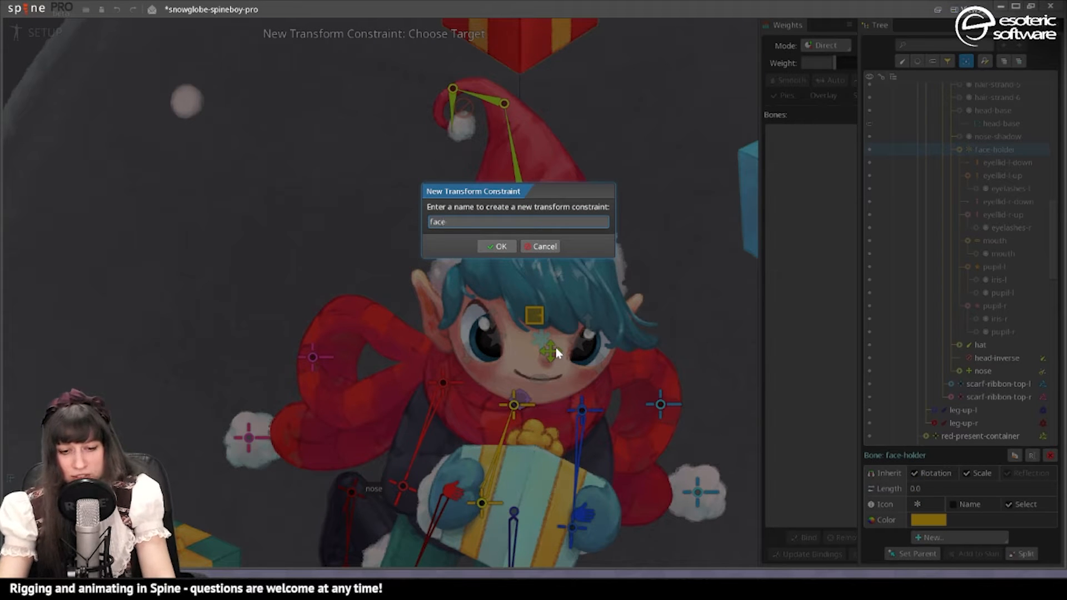
text(-holder)
key(Return)
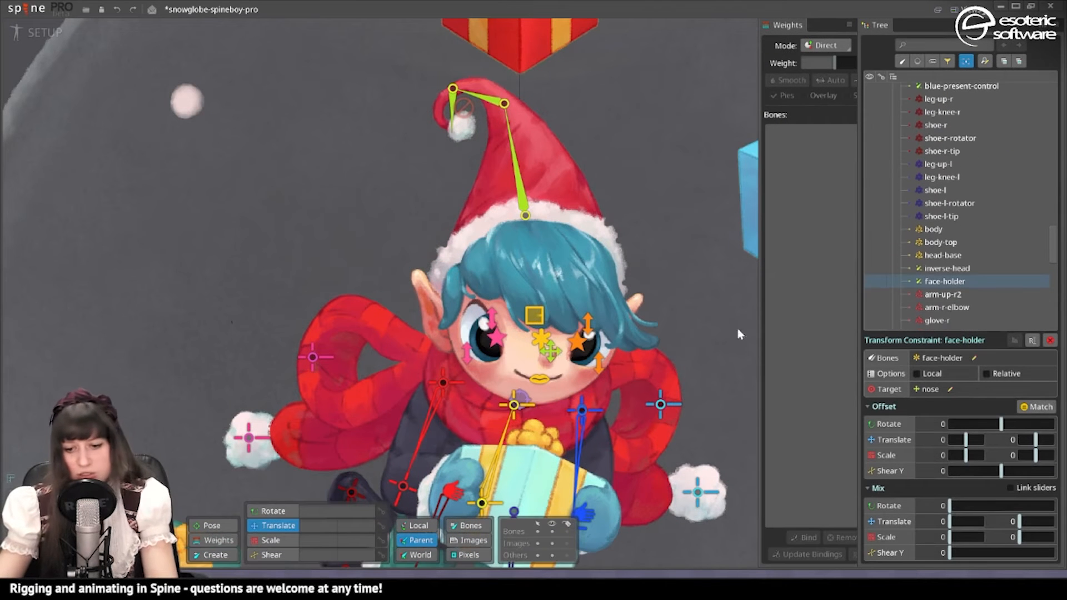
click(1038, 410)
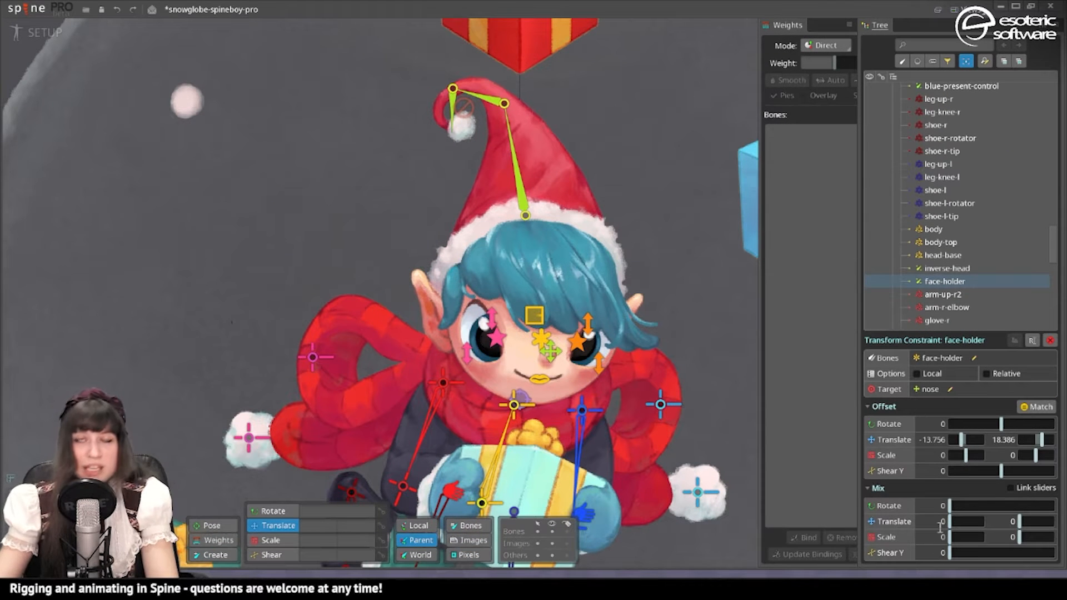
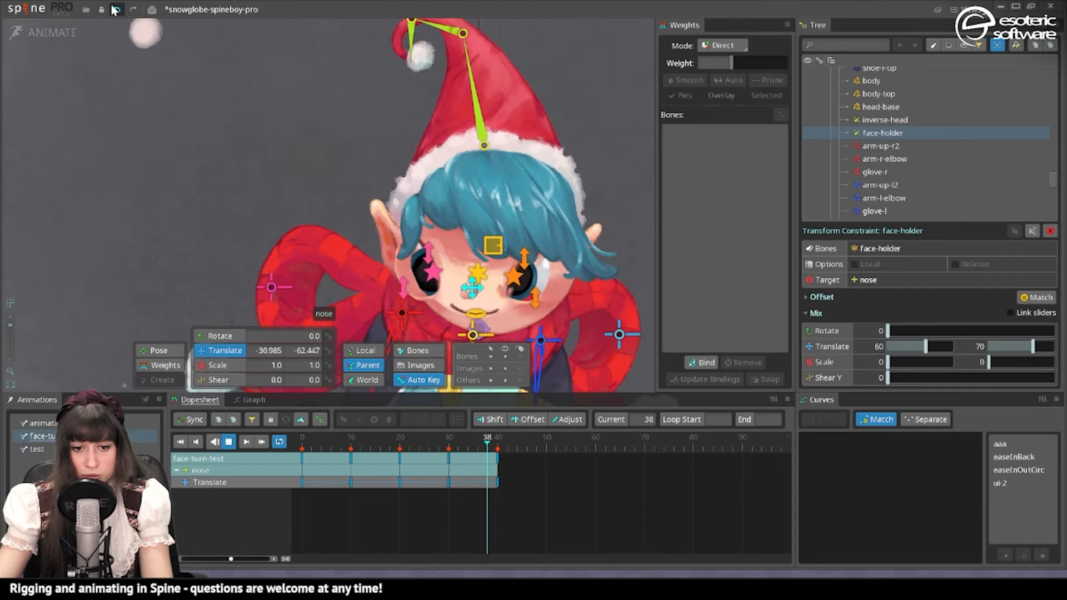
Set the face-holder constraint's vertical translate mix to 60 and stop the face-turn playback at frame 18
click(131, 9)
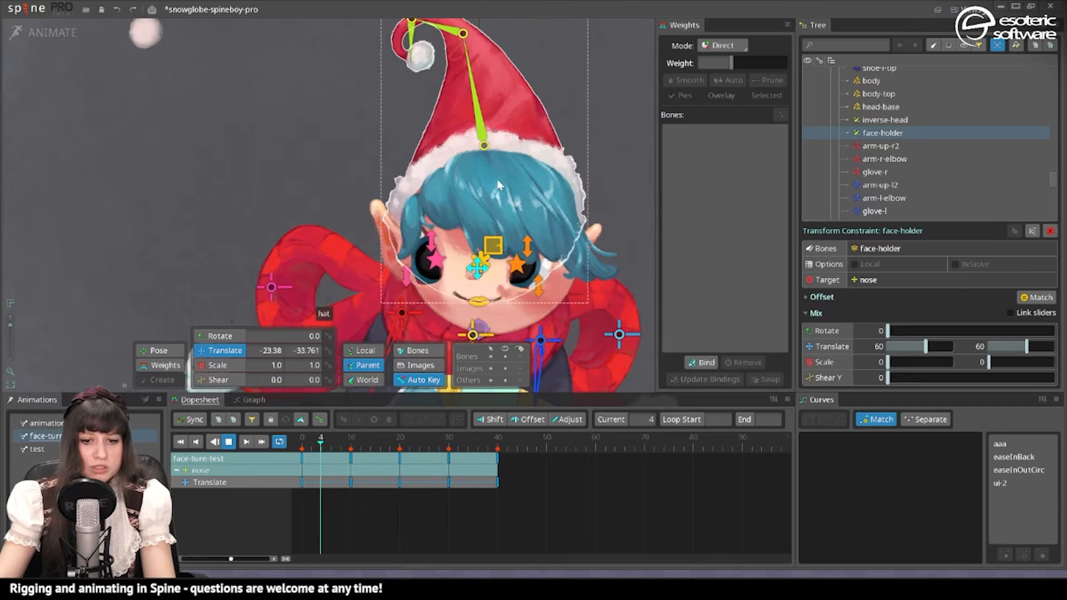
scroll(389, 295, up, 2)
key(space)
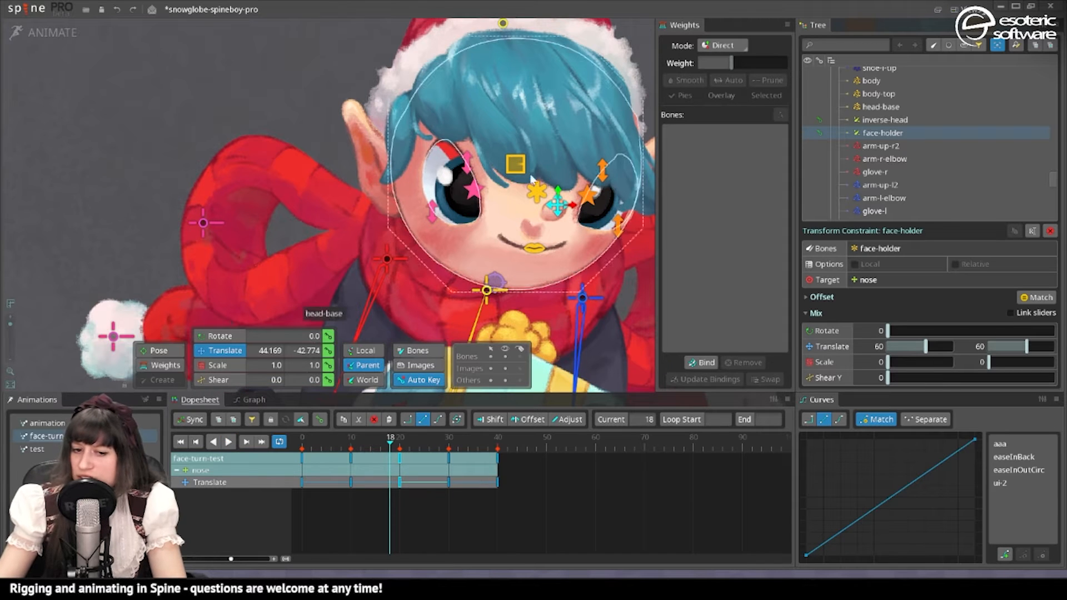
In setup mode, reparent the eyelid-r-down and eyelid-l-down bones to the head-base bone, and return to animate mode
click(432, 211)
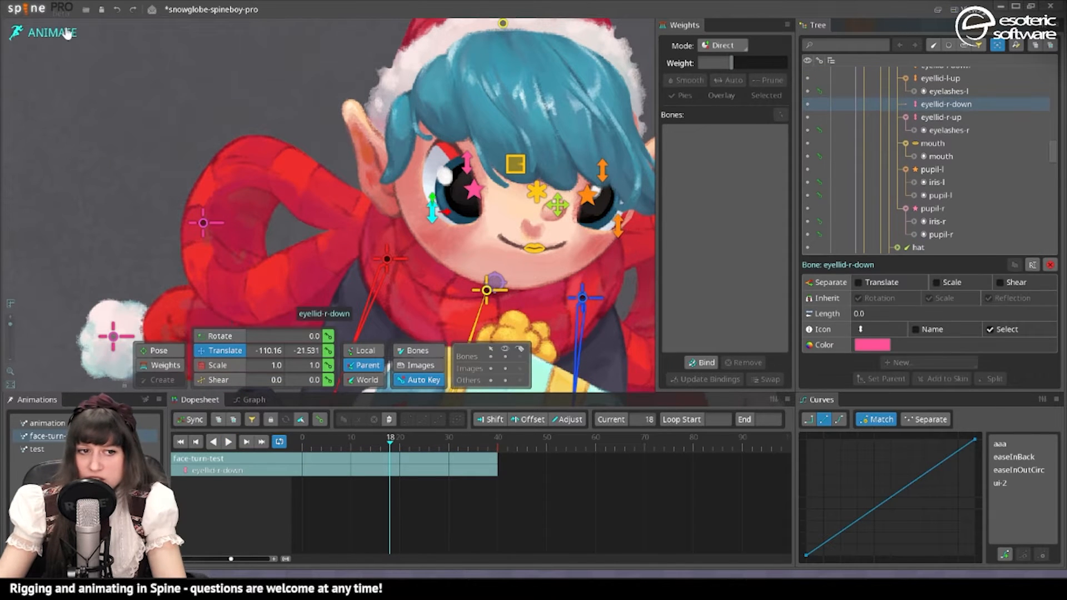
click(66, 33)
ctrl+click(647, 303)
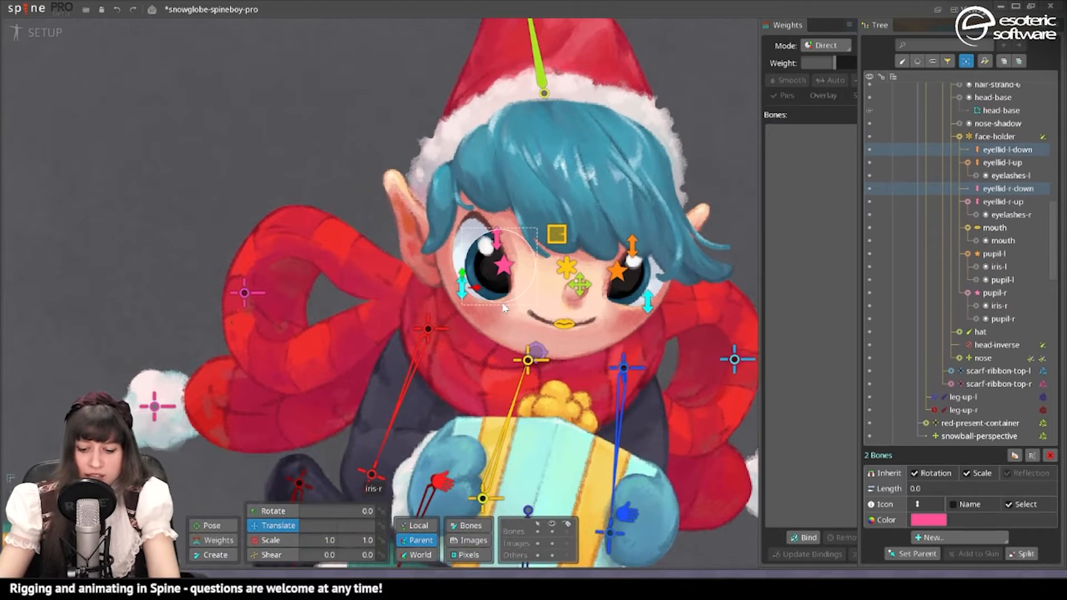
key(p)
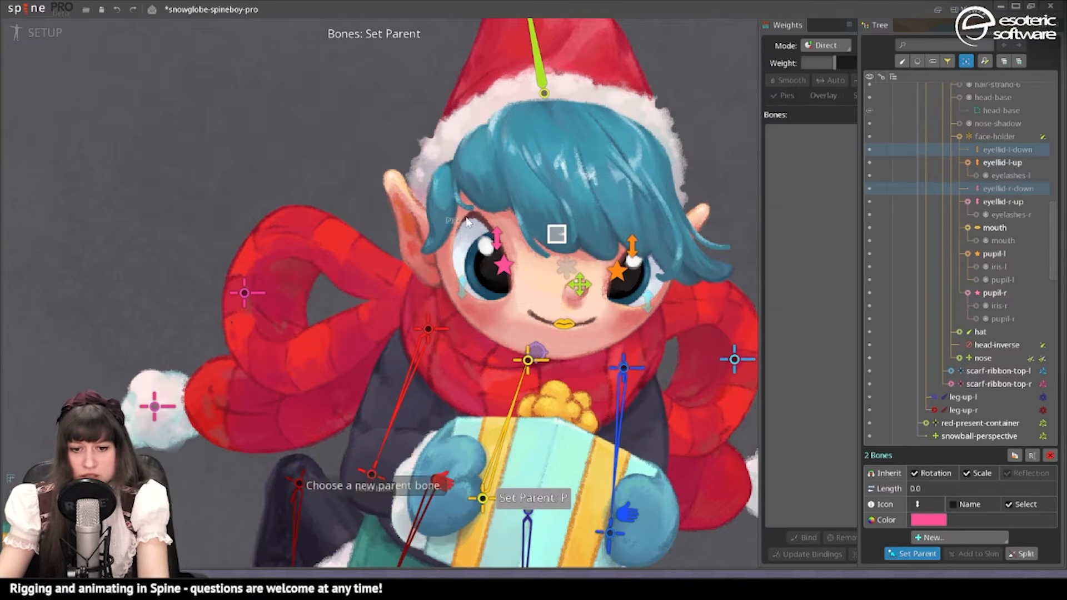
click(555, 233)
click(44, 32)
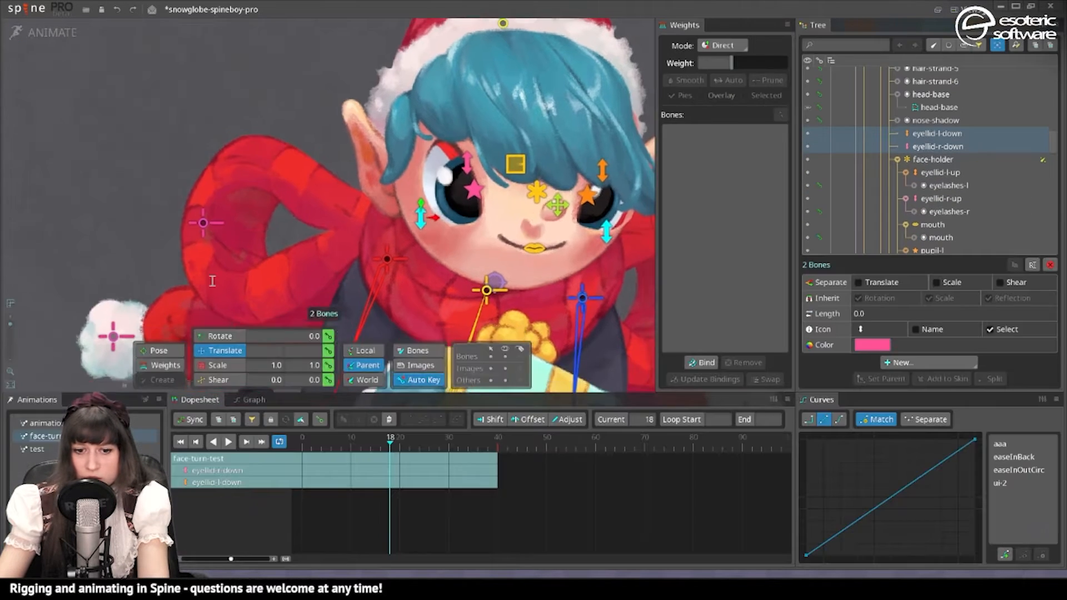
In setup mode, bind the upper and lower eyelid bones of both eyes to the head-base mesh and update its bindings
key(space)
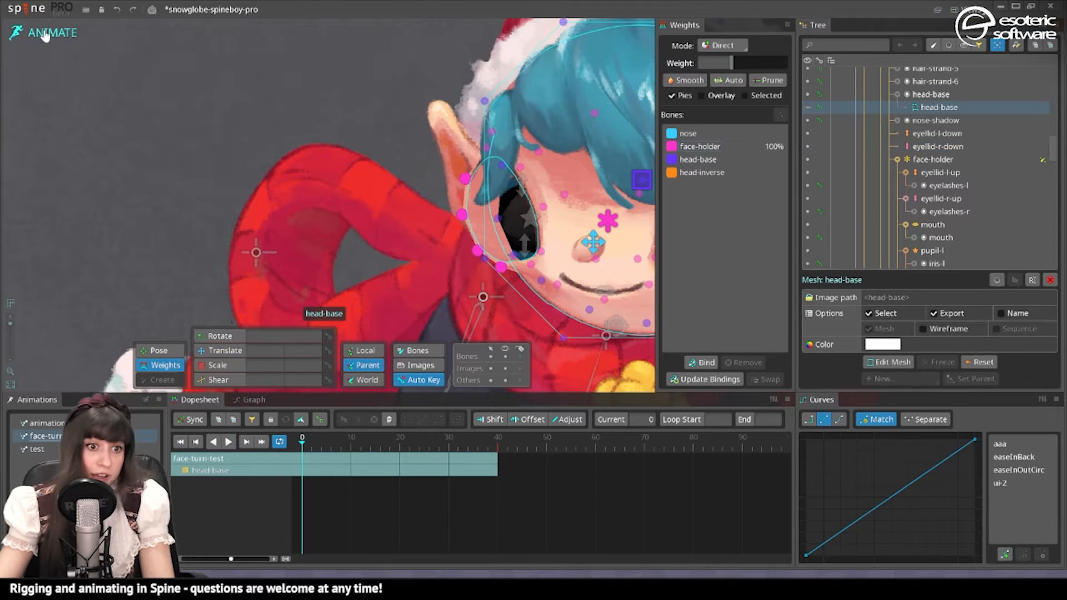
click(44, 33)
scroll(552, 317, up, 3)
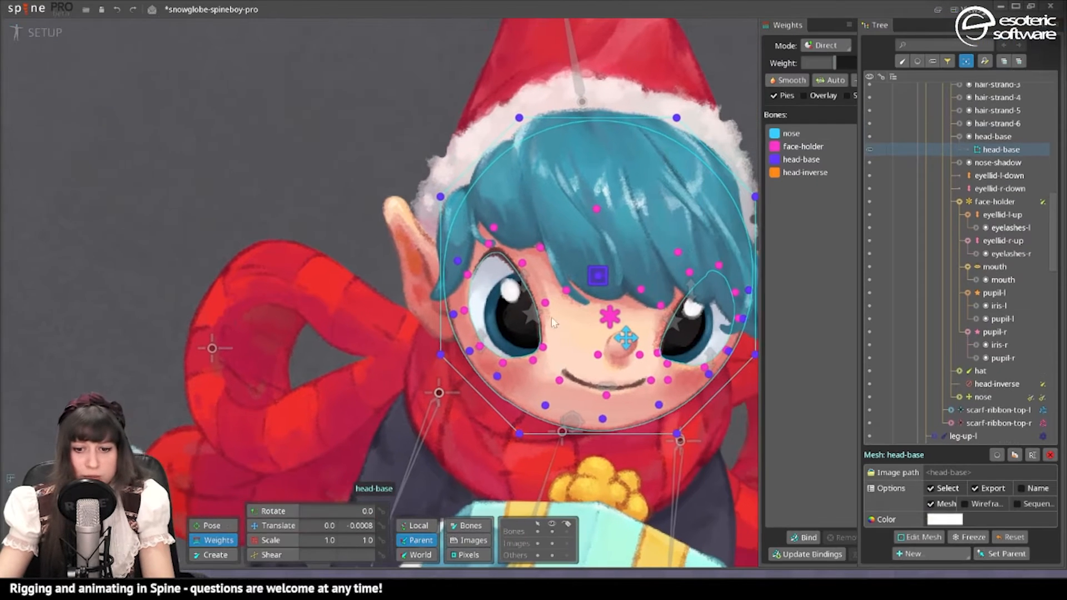
click(795, 538)
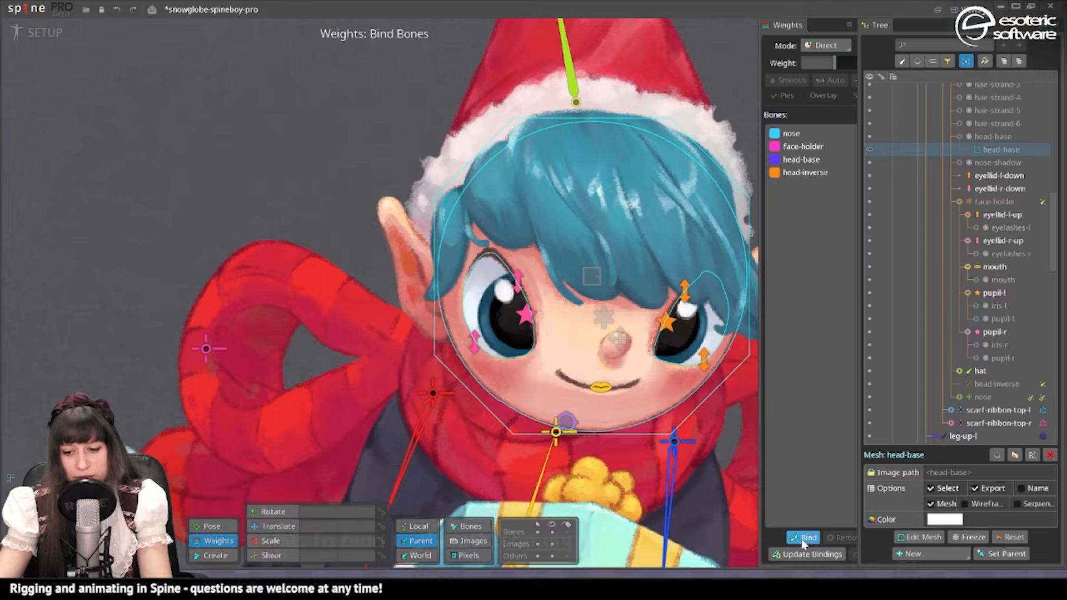
click(475, 342)
click(516, 276)
click(703, 358)
click(685, 289)
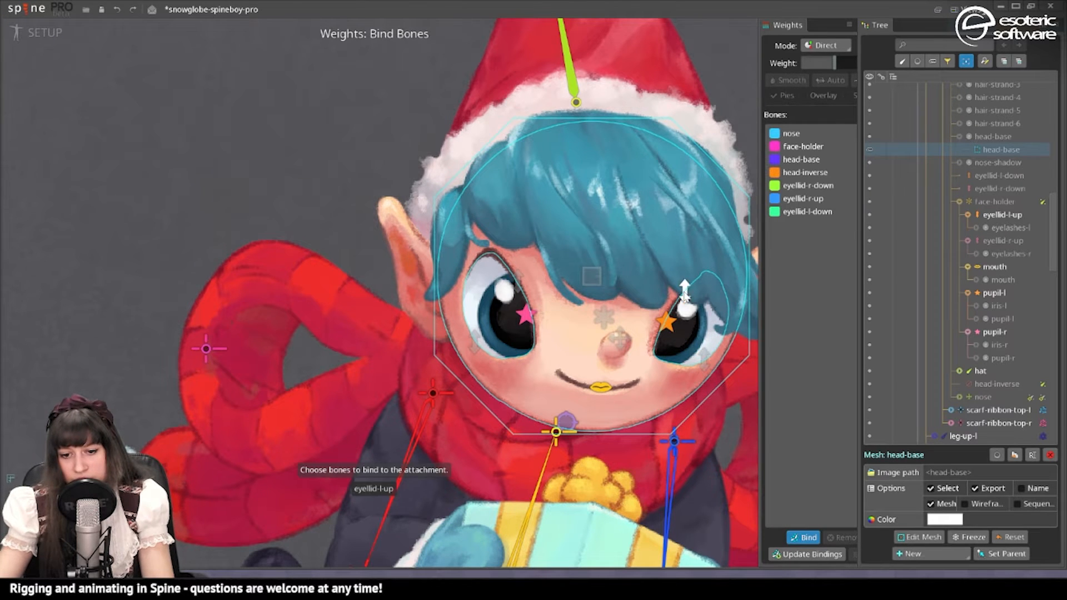
click(807, 554)
Bind the eyelashes-r mesh to the eyelid-r-up and head-base bones, and the eyelashes-l mesh to eyelid-l-up and head-base
click(523, 300)
click(801, 539)
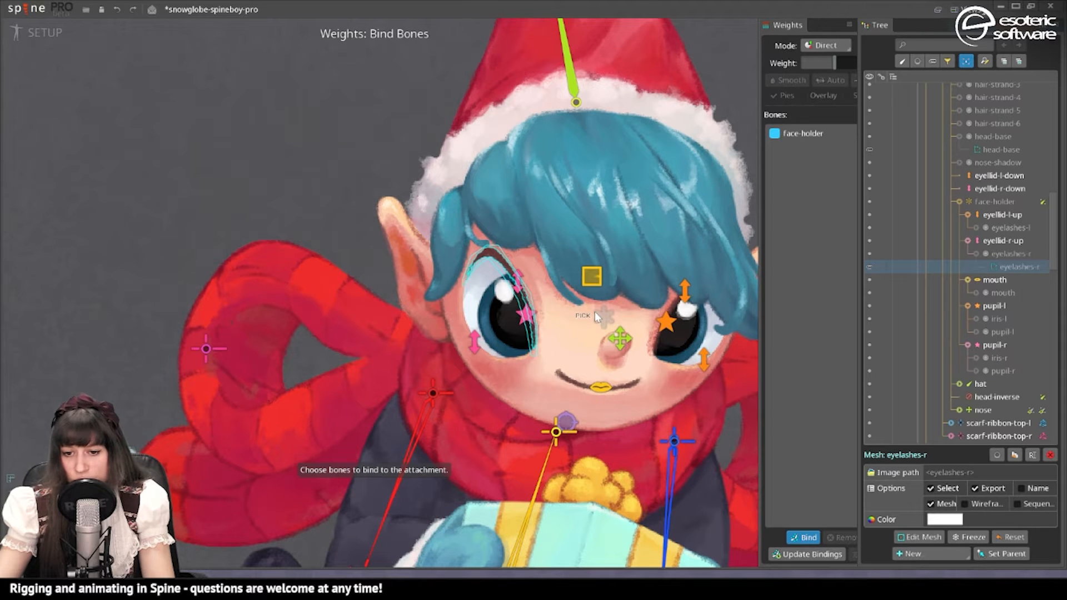
click(517, 281)
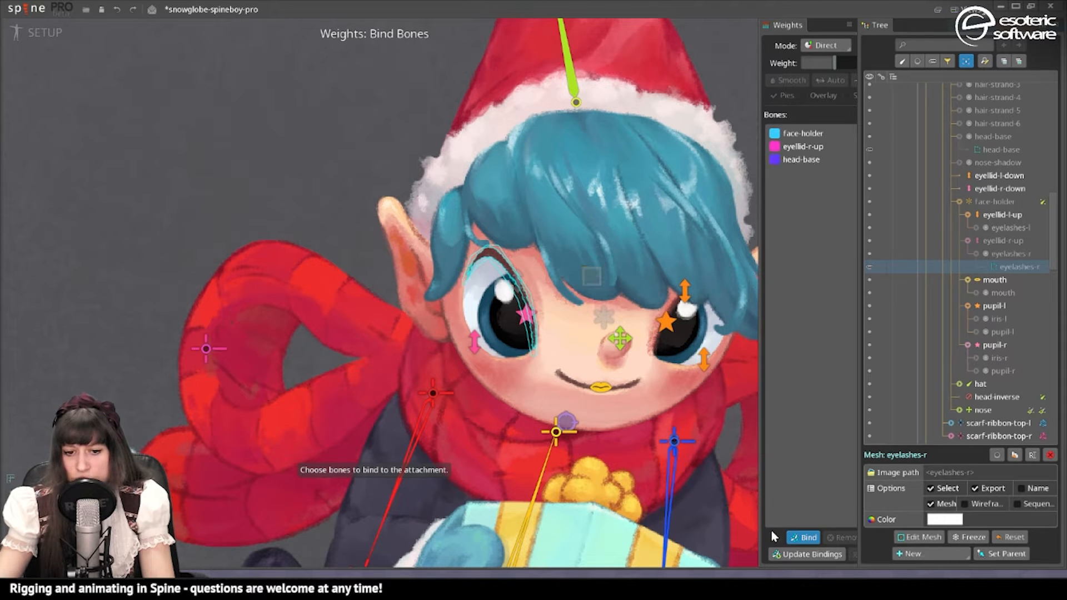
click(805, 535)
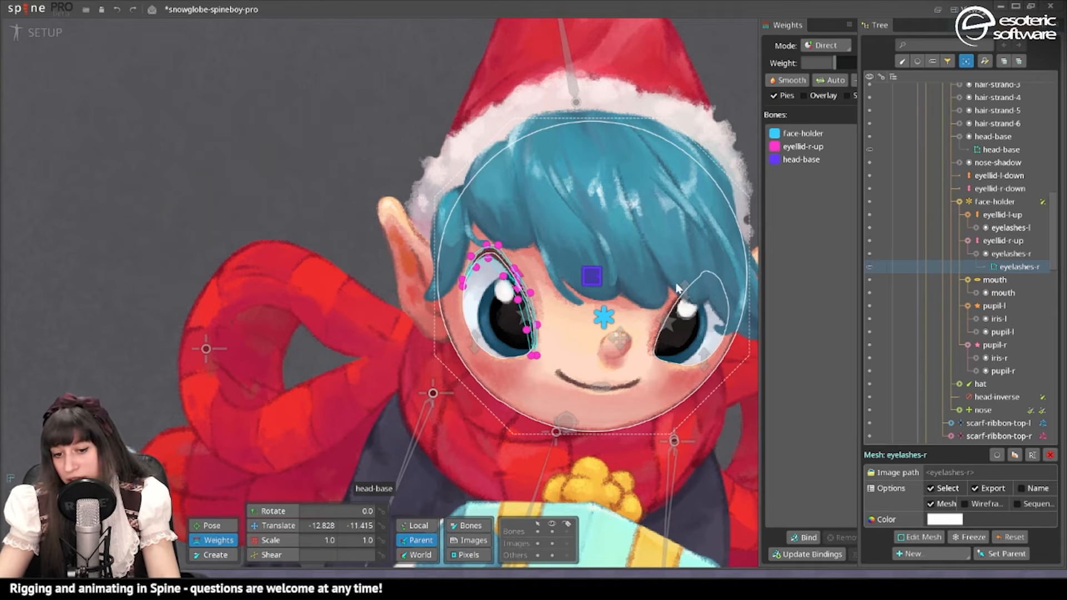
click(677, 287)
click(800, 537)
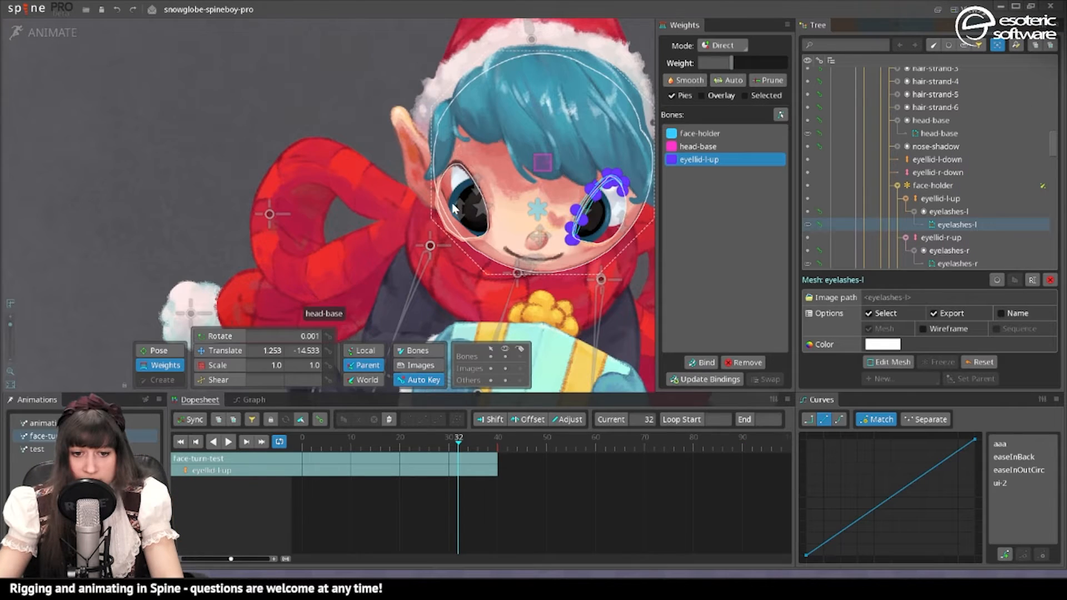
Set the eyelid-r-down bone's weight to 100 on the head-base mesh vertices along the outer lower edge of the right eye
click(514, 217)
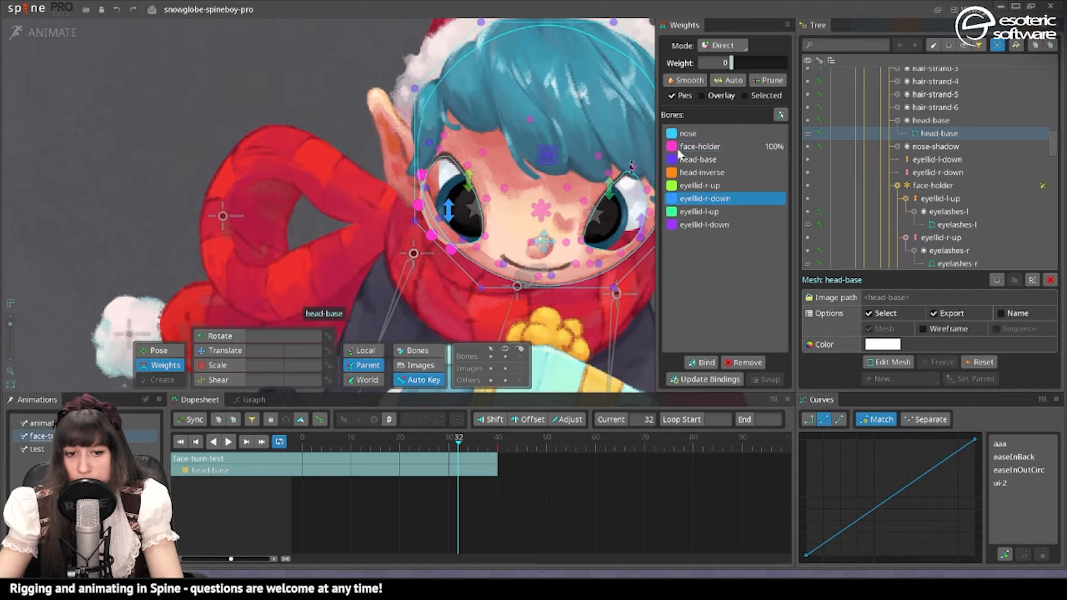
drag(739, 63, 786, 64)
scroll(456, 223, up, 3)
scroll(456, 223, down, 2)
Set the face-holder weight to 32.69 on the head-base mesh vertices at the ends of the right lower eyelid, and play the animation
drag(456, 223, 431, 241)
click(530, 222)
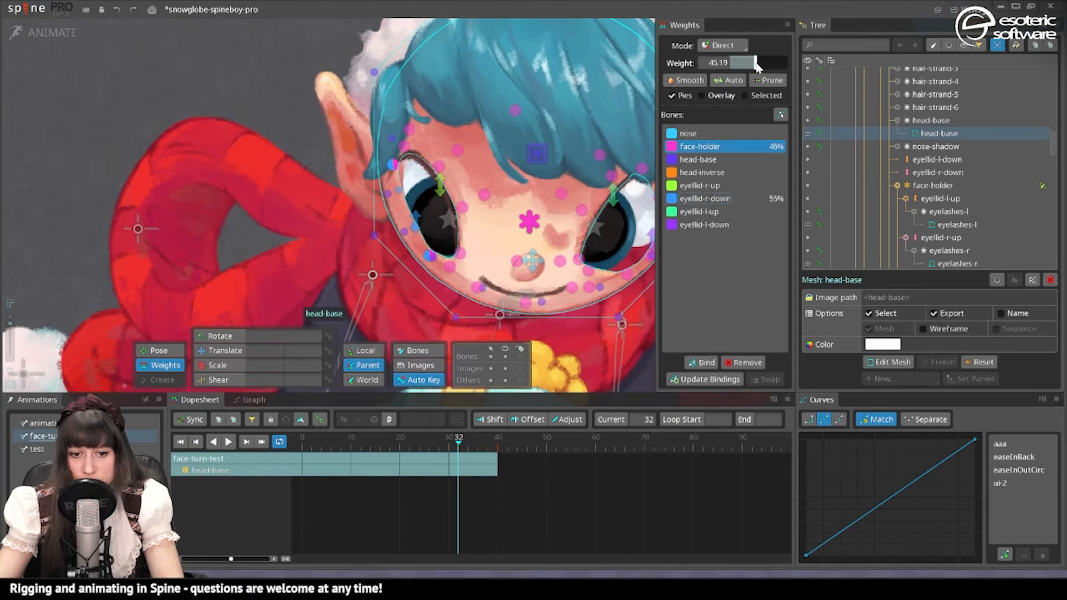
click(228, 442)
scroll(477, 309, down, 2)
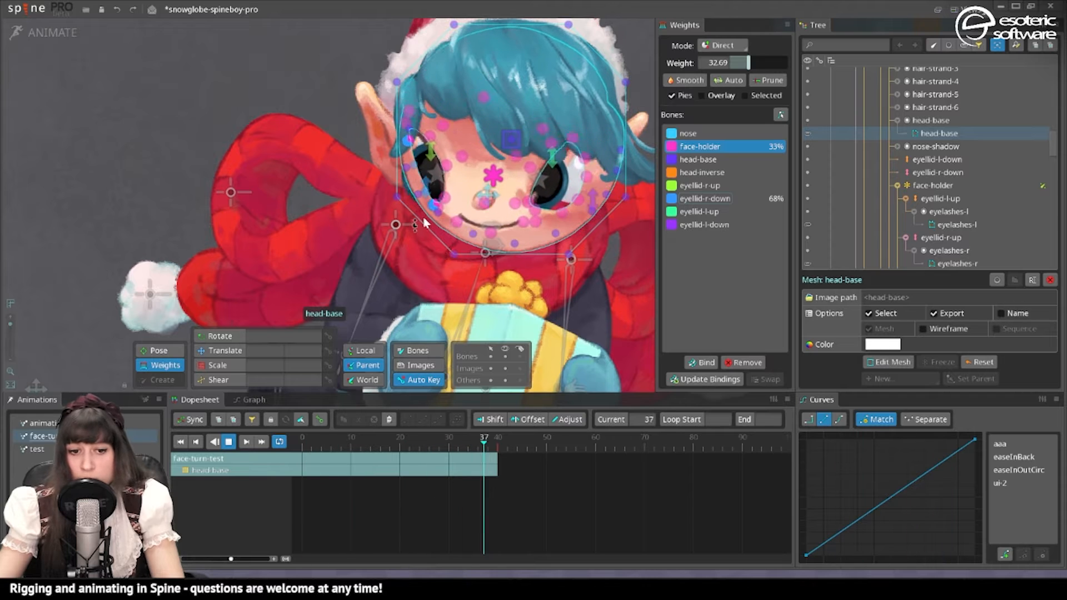
Stop playback at frame 15 and set the head-base bone's weight to 50 on the vertices above and below the right eye
drag(463, 200, 483, 233)
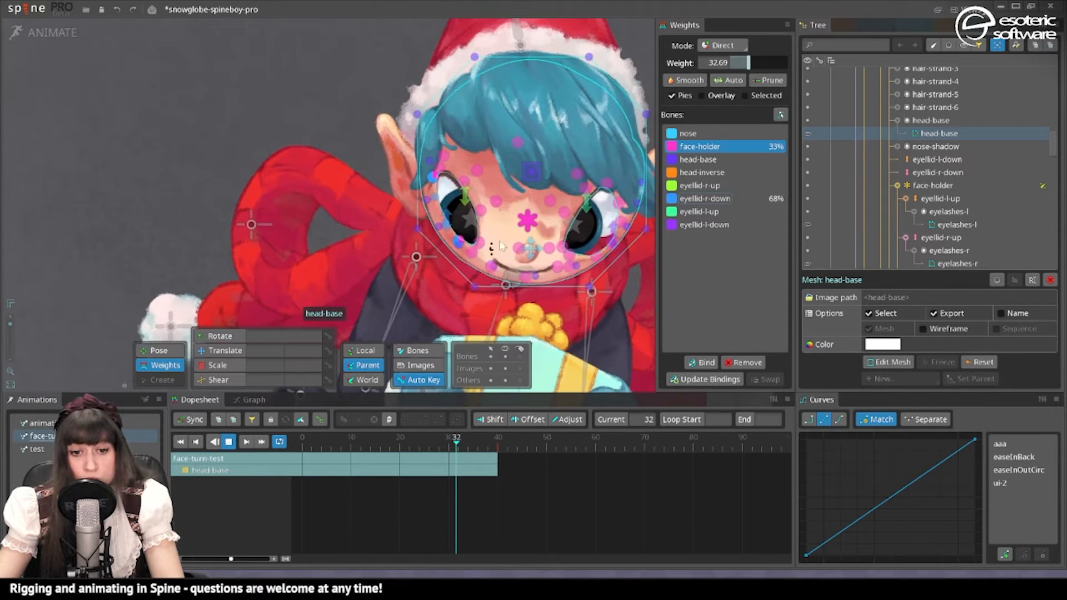
key(d)
click(489, 224)
scroll(444, 146, up, 1)
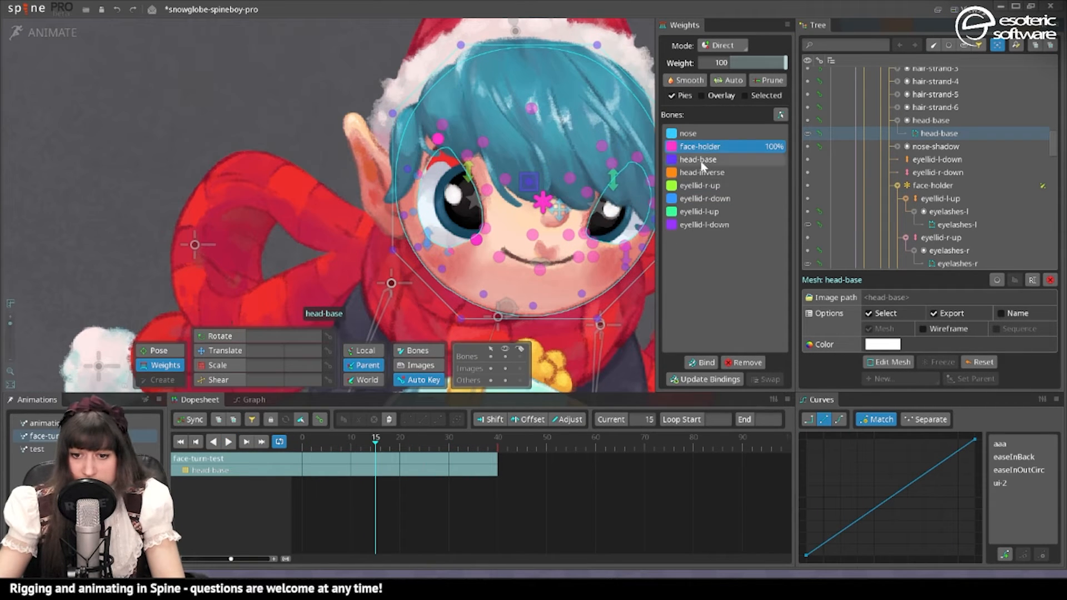
click(701, 161)
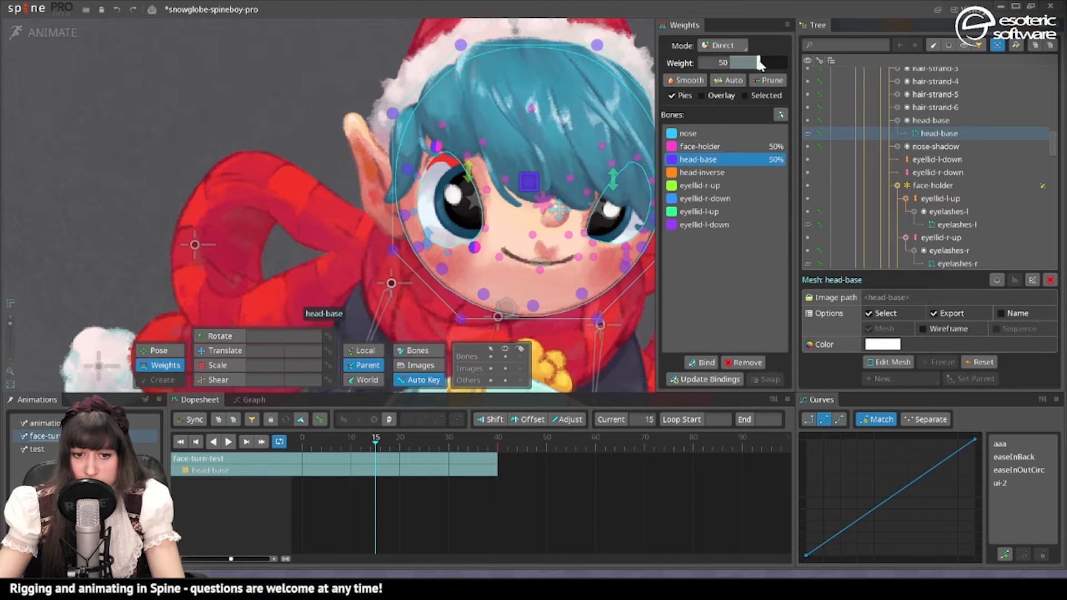
Play the animation and set the eyelid-l-down bone's weight to 100 on the head-base mesh vertices around the left eye's outer lower edge
click(228, 441)
drag(595, 254, 556, 261)
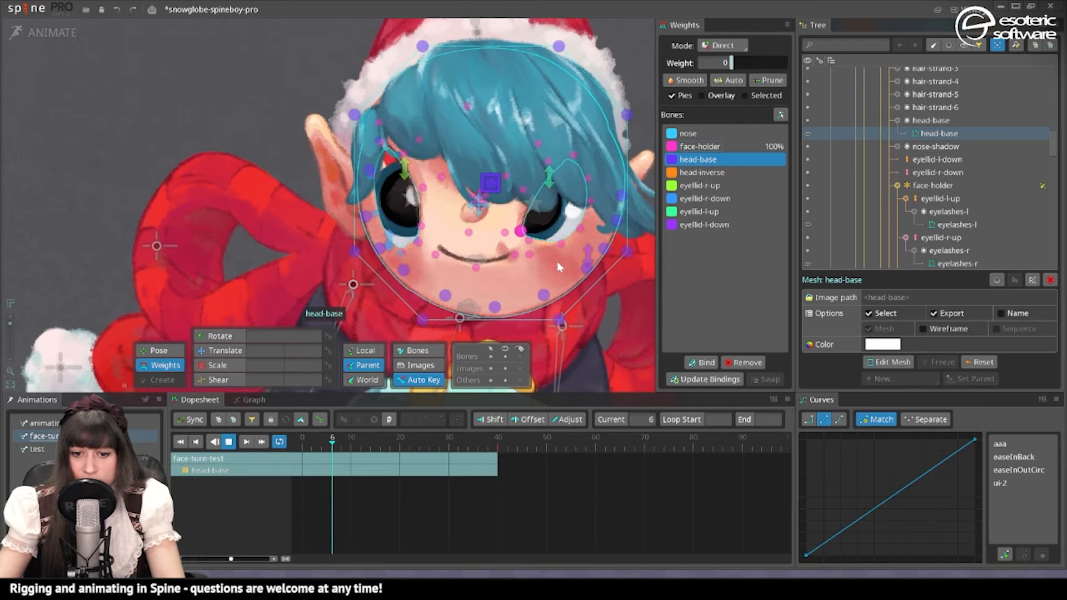
click(558, 261)
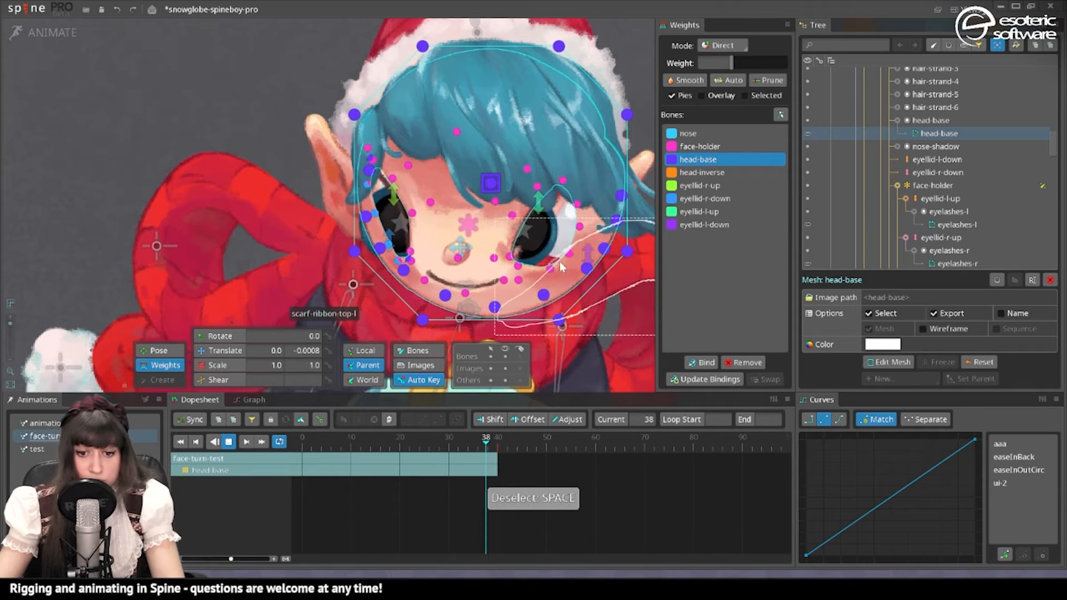
click(705, 224)
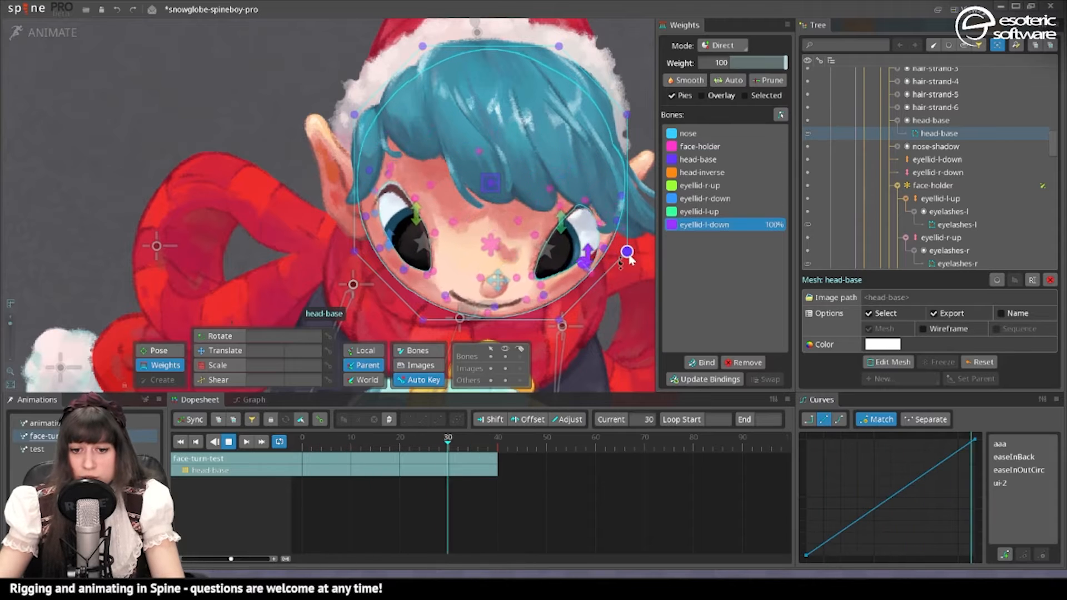
Set the head-base bone's weight to 49.04 on the mesh vertices at the left eye's inner lower corner and above the eye
click(580, 256)
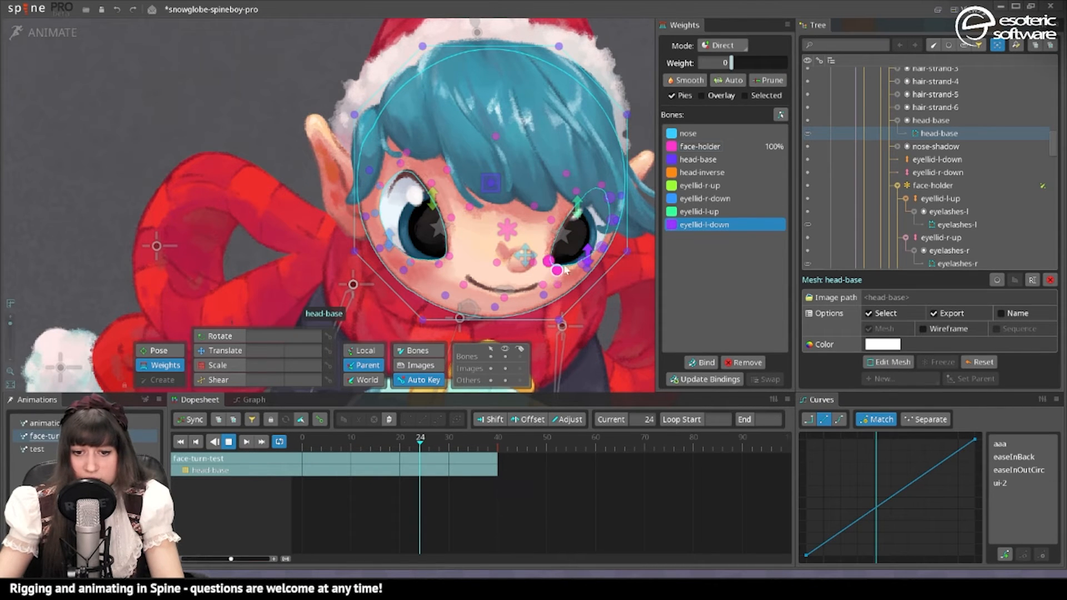
click(717, 160)
drag(732, 62, 758, 78)
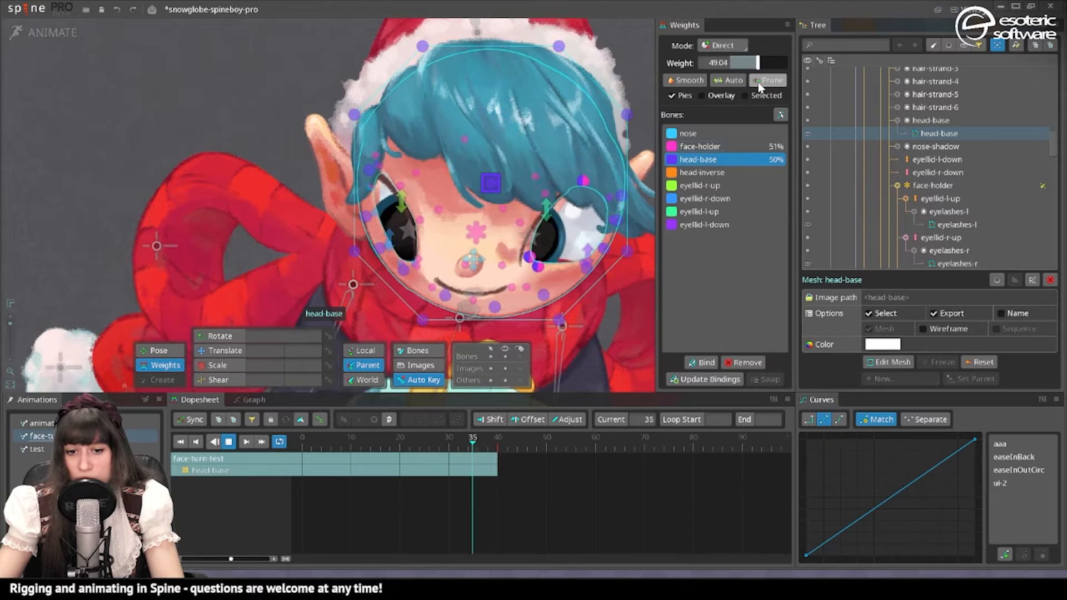
Set the face-holder weight to 36.5714 on the eyelid-l-down vertices near the left eye's outer corner, and clear the selection
click(695, 146)
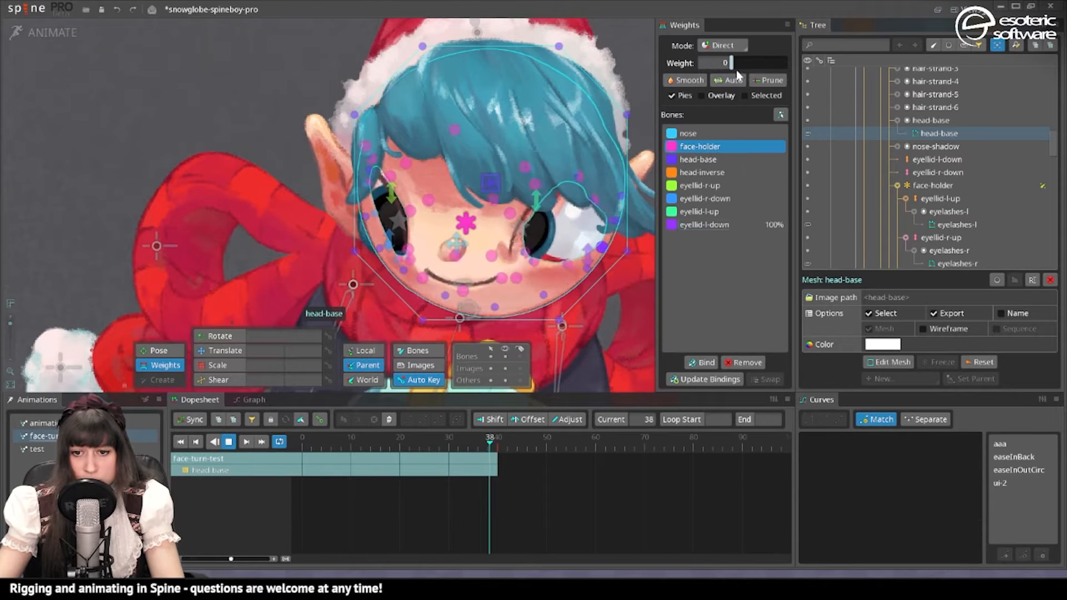
drag(733, 63, 750, 63)
scroll(439, 244, down, 1)
drag(531, 303, 593, 278)
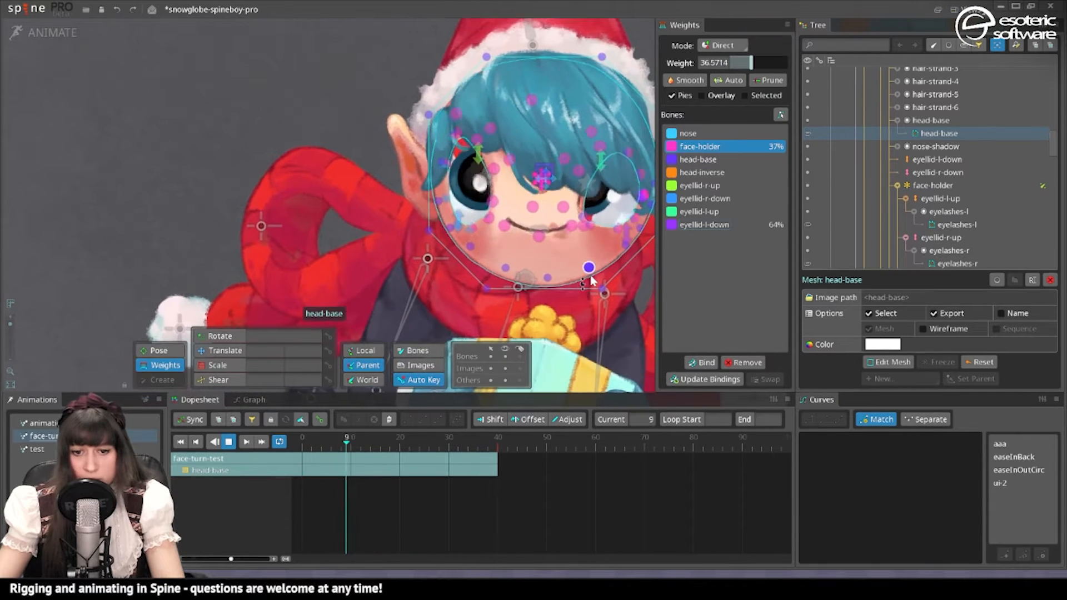
key(space)
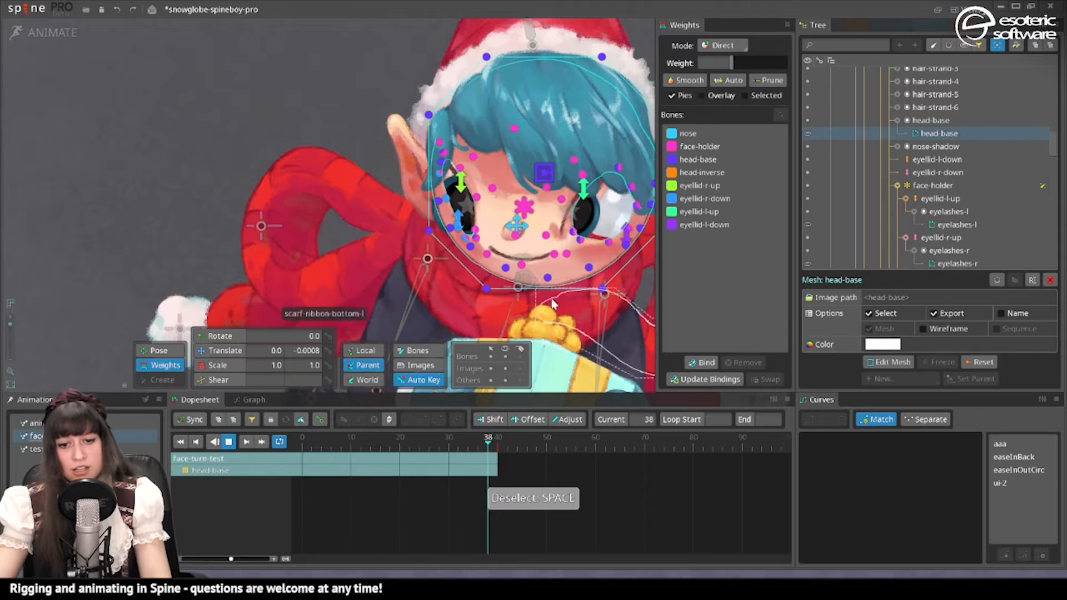
Set the head-base bone's weight to 0 on the two mesh vertices at the left eye's inner lower corner
click(576, 233)
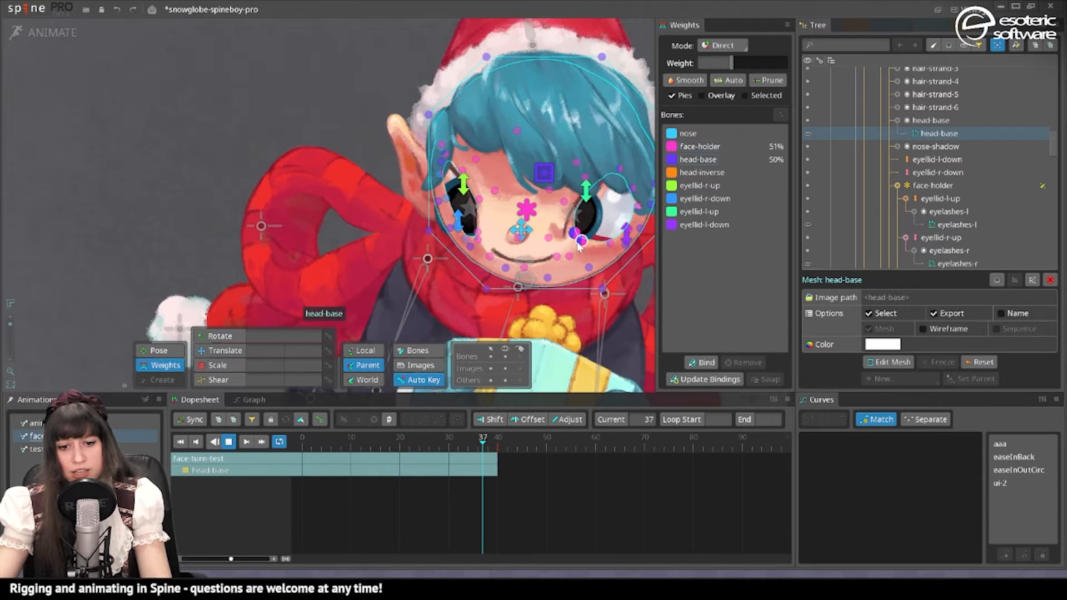
click(719, 158)
drag(757, 63, 728, 64)
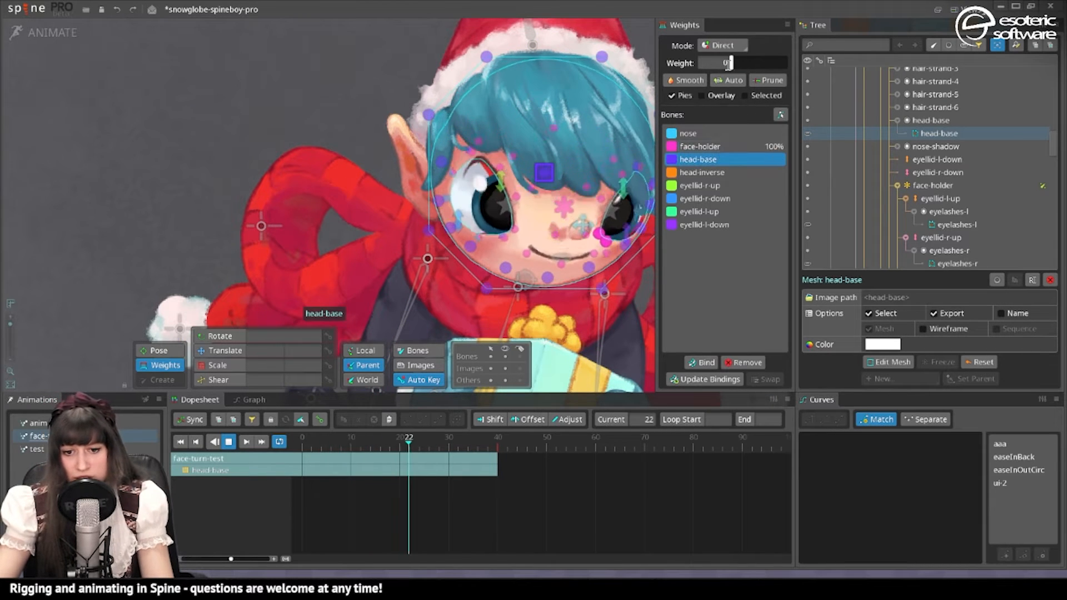
click(605, 251)
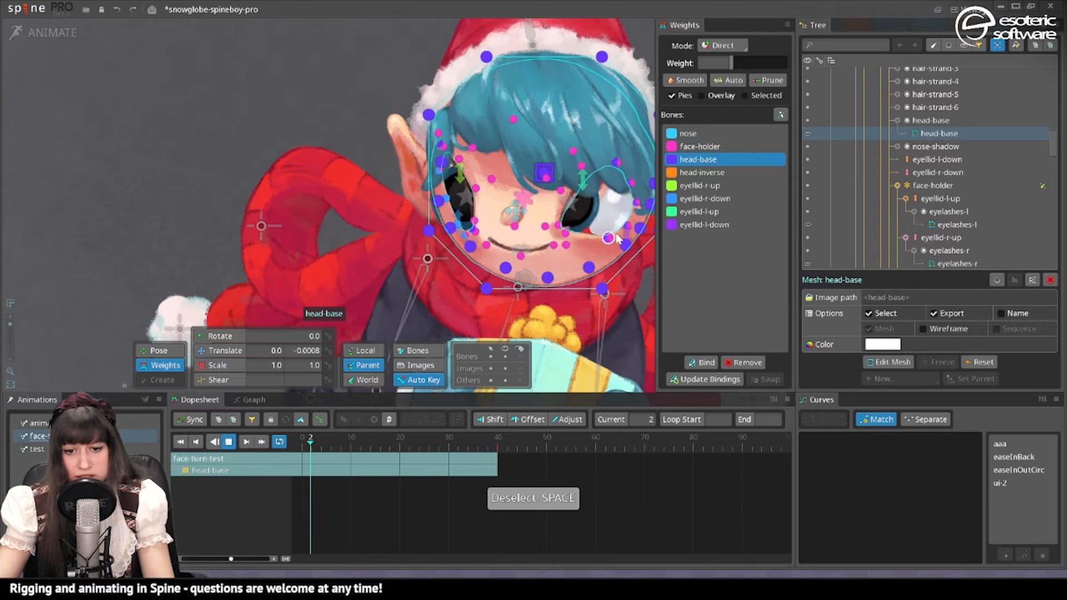
key(space)
Select the nose mesh and bind it to the face-holder and nose bones in setup mode
click(546, 190)
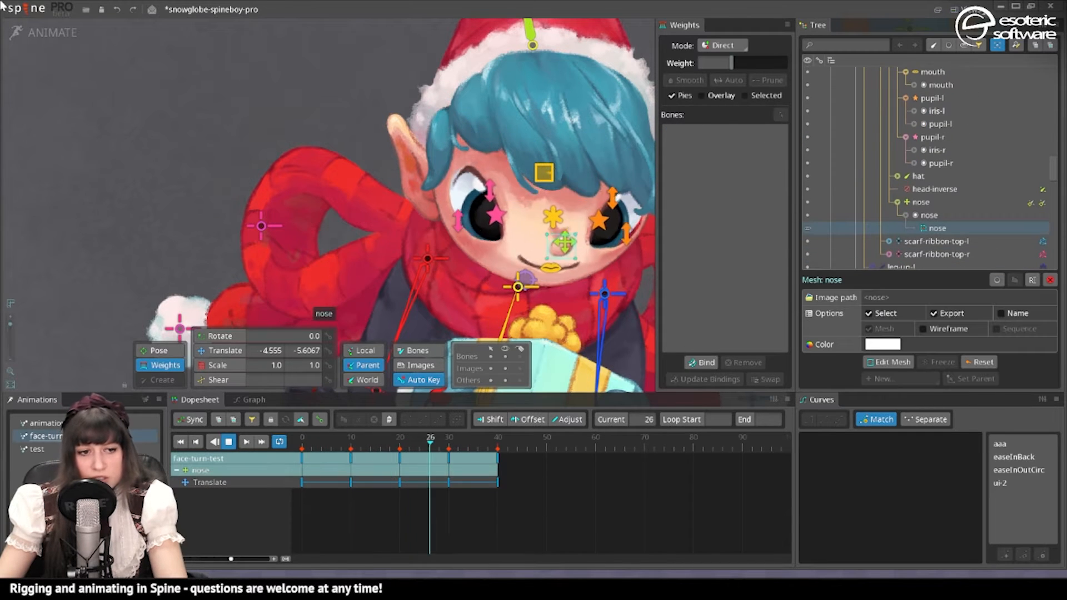
click(34, 36)
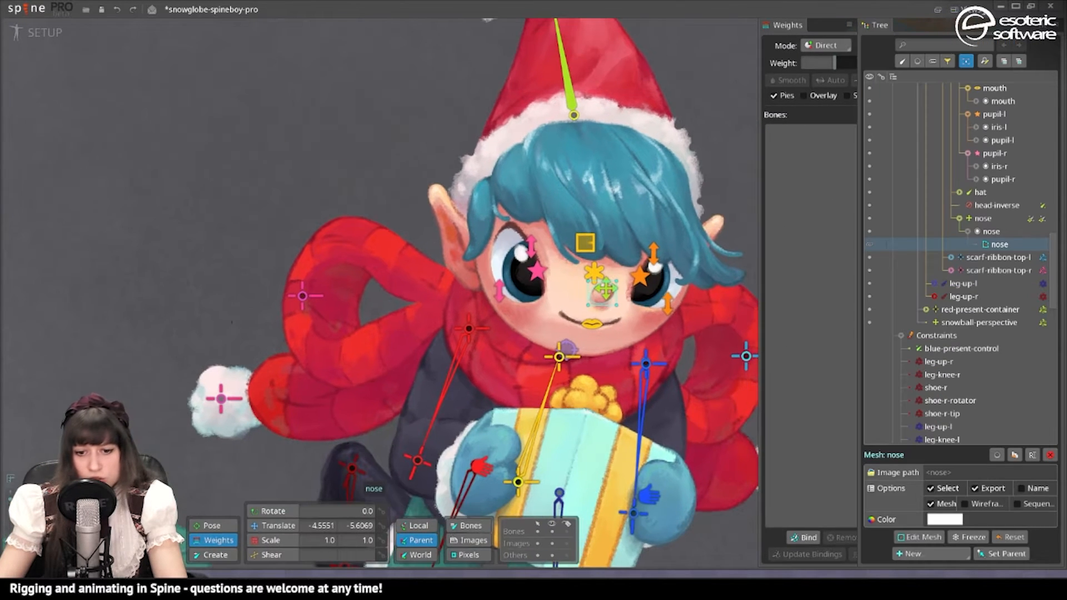
click(802, 538)
click(595, 282)
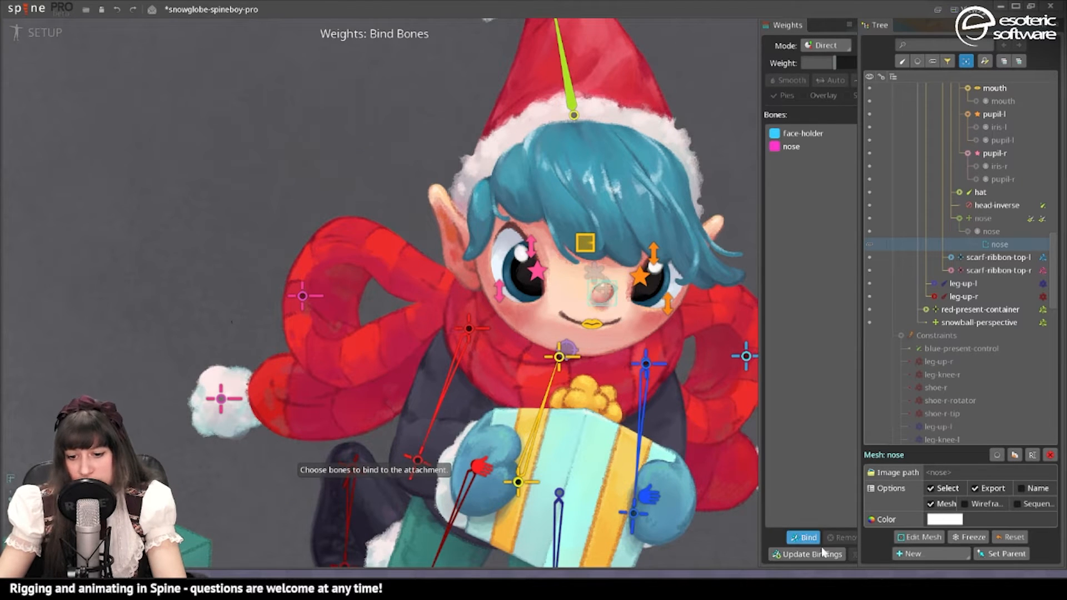
Return to animate mode and adjust the nose bone's weight on the nose mesh vertices
click(44, 32)
click(711, 146)
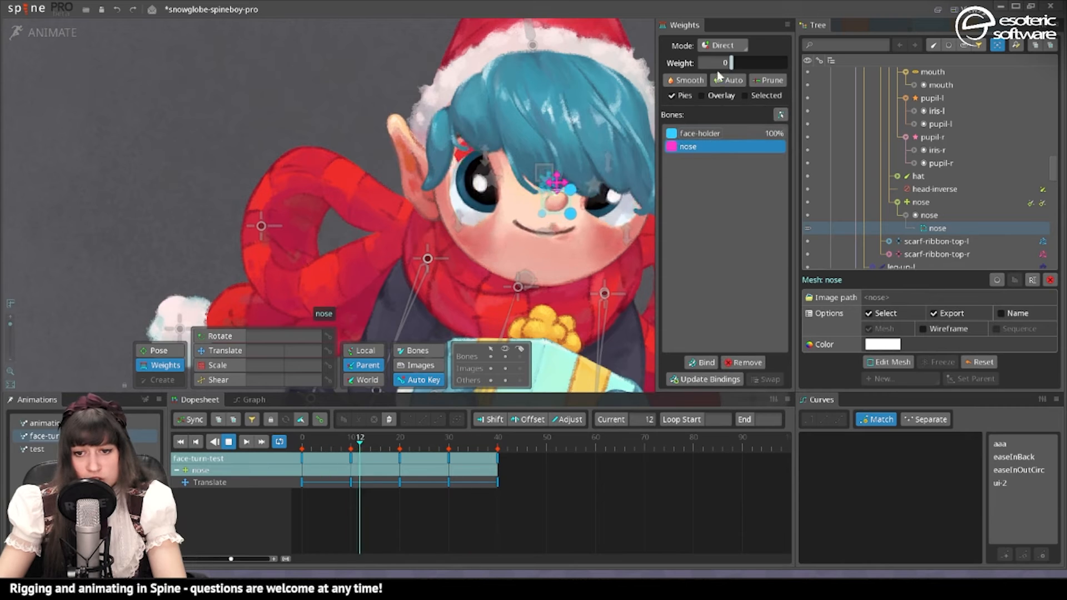
drag(718, 72, 741, 78)
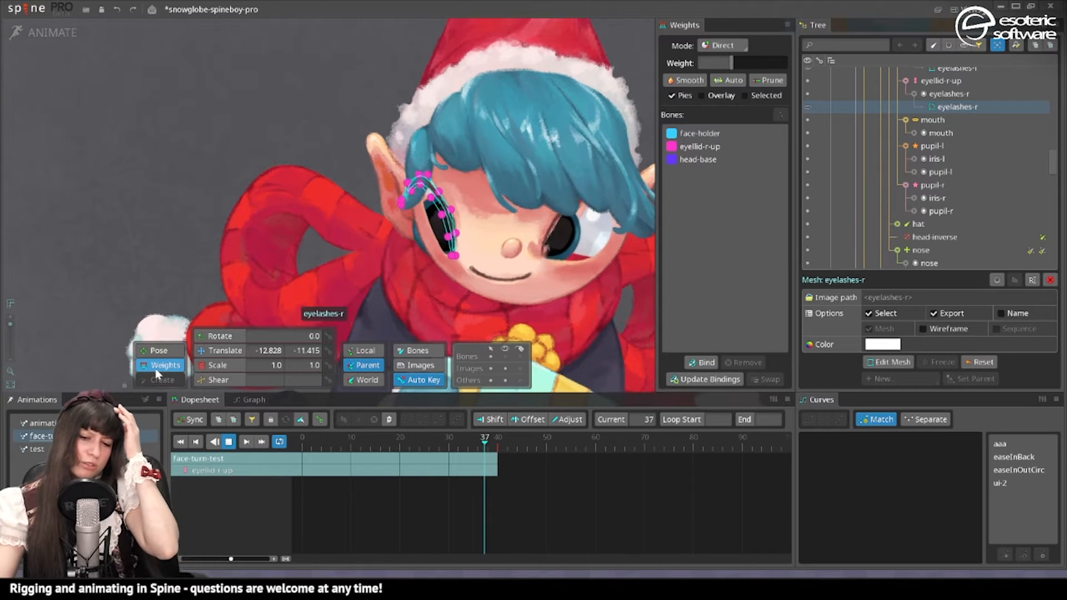
Create a new animation named face-test and clear the selection
click(145, 399)
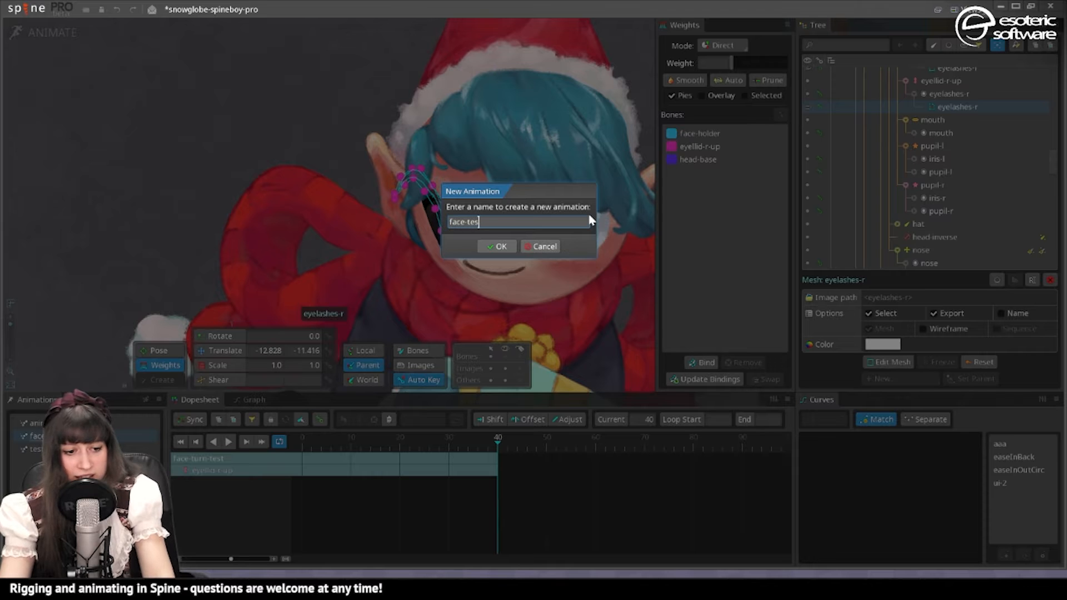
text(face-test)
key(Return)
key(space)
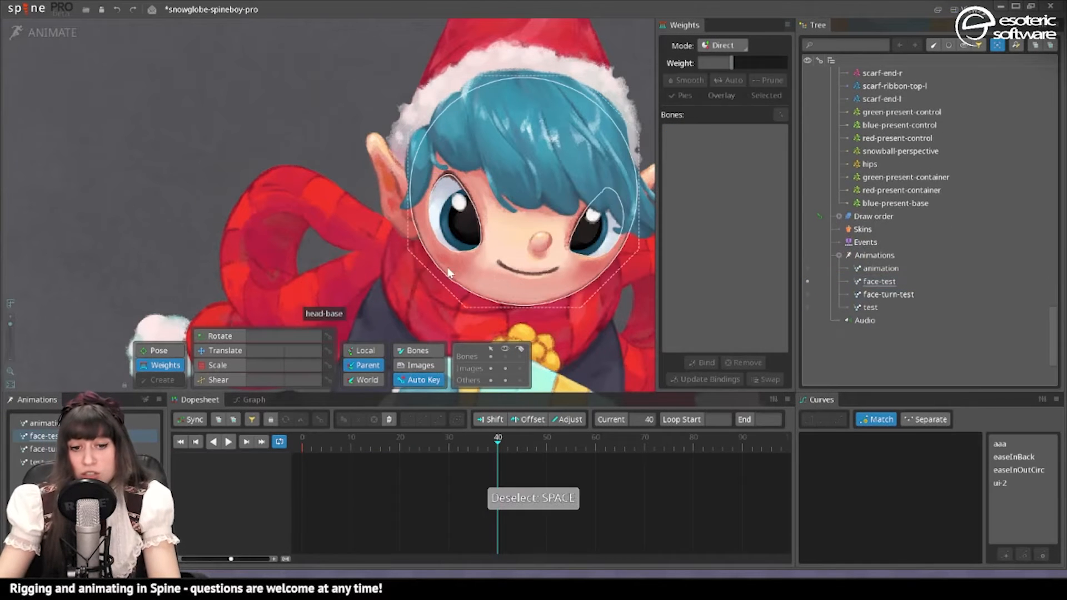
At frame 40, translate the eyelid-r-down bone up and the eyelid-r-up bone down to about -96.95, -1.36 at the right eye
scroll(448, 245, up, 2)
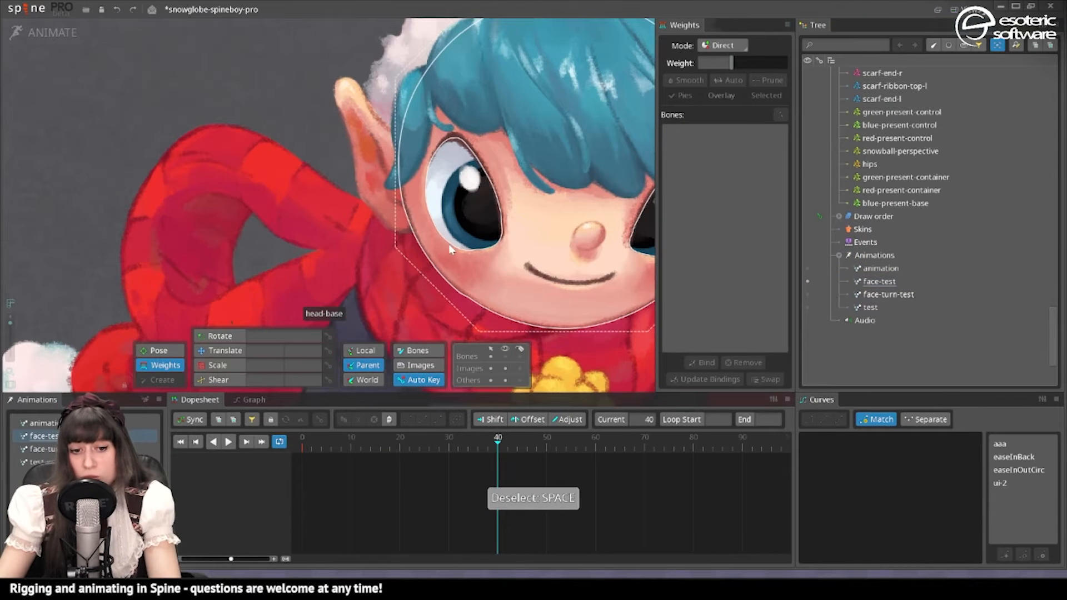
click(506, 357)
click(221, 358)
click(486, 223)
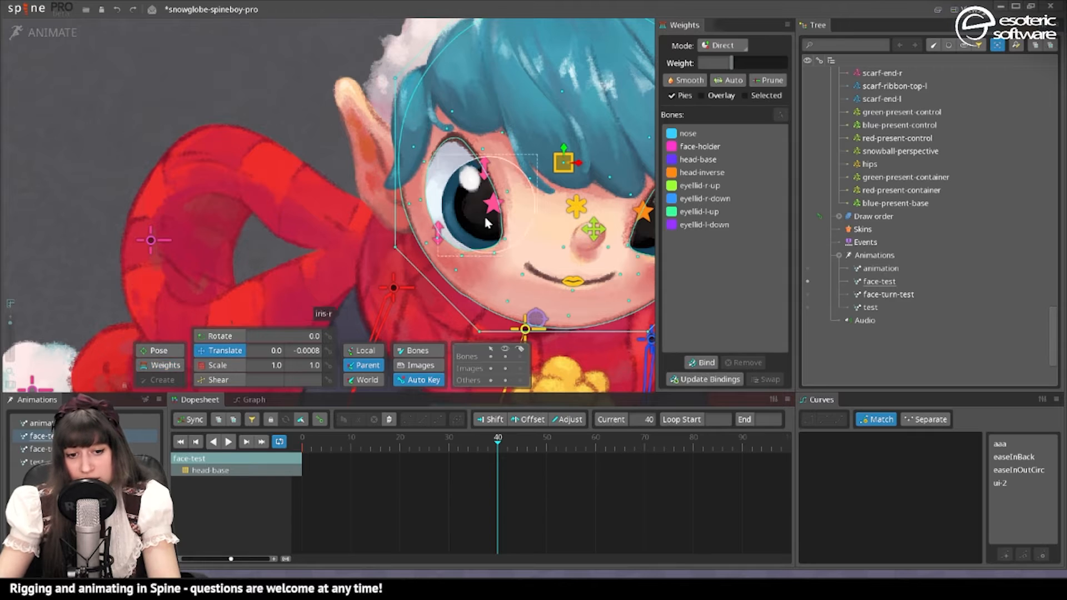
drag(443, 236, 454, 216)
drag(484, 167, 460, 199)
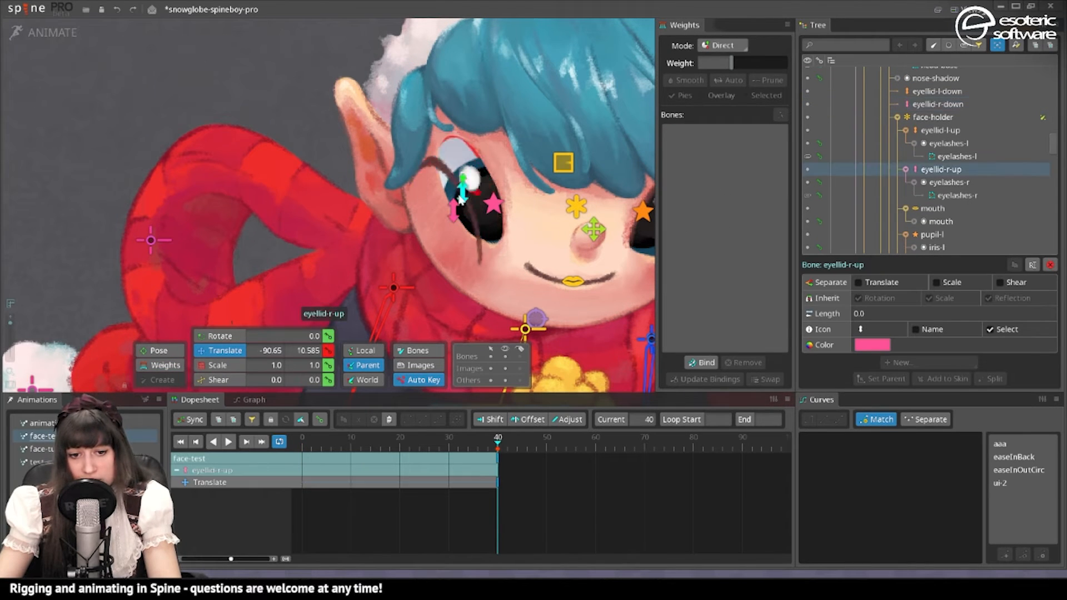
At frame 40, translate the eyelid-l-up bone down and the eyelid-l-down bone up to about 81.88, -31.16 at the left eye
drag(649, 213, 580, 235)
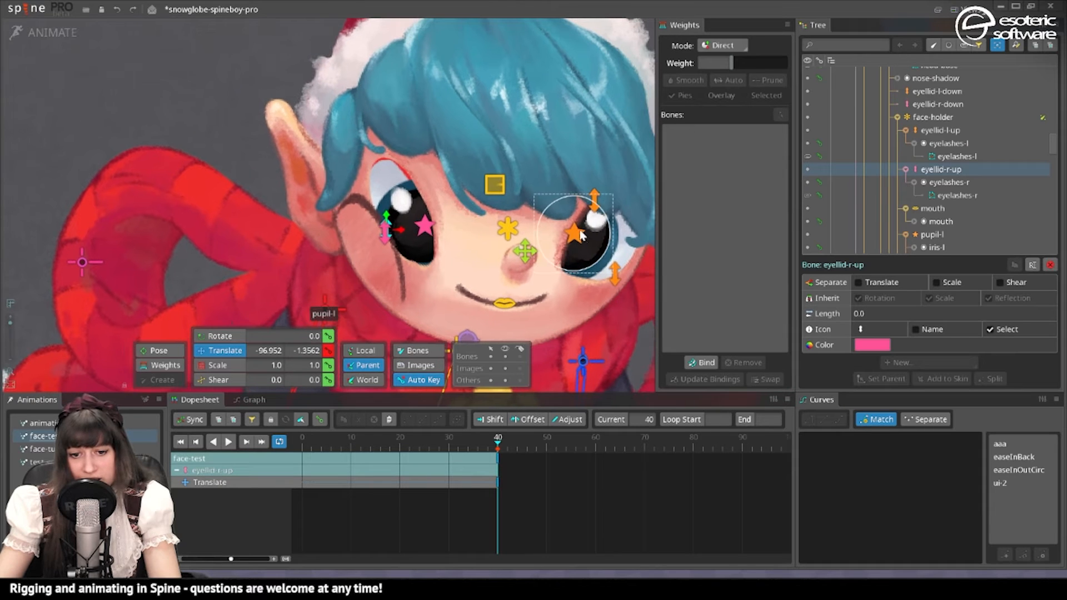
drag(594, 199, 608, 236)
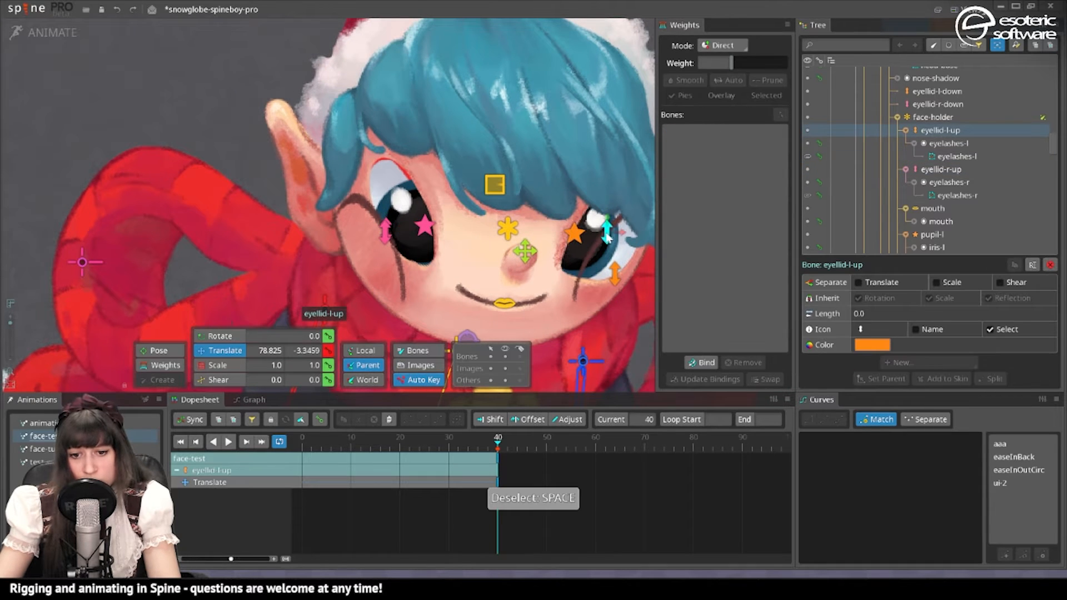
drag(615, 275, 606, 260)
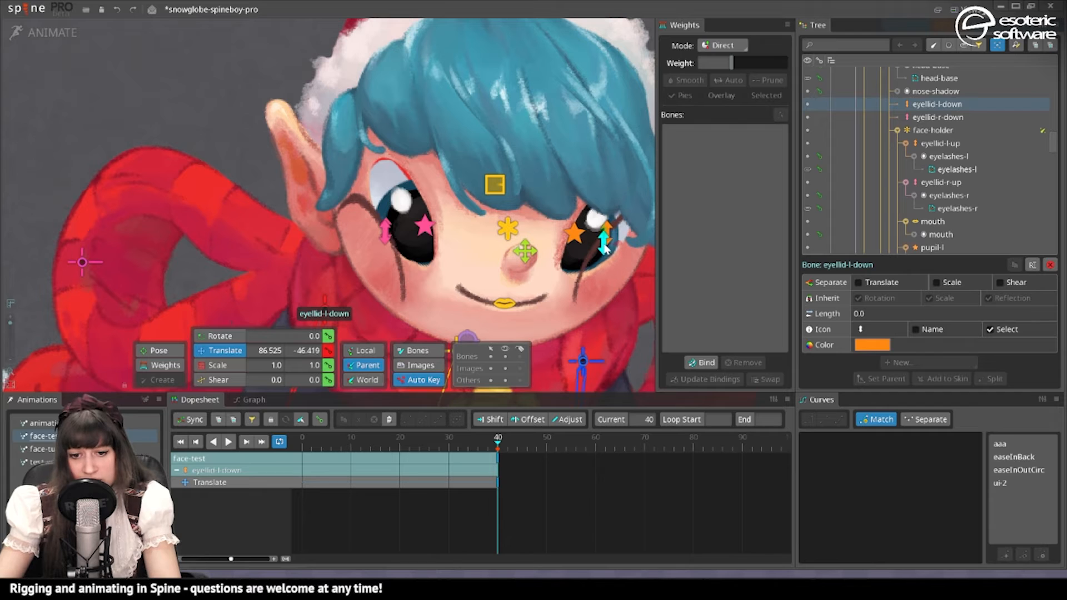
key(space)
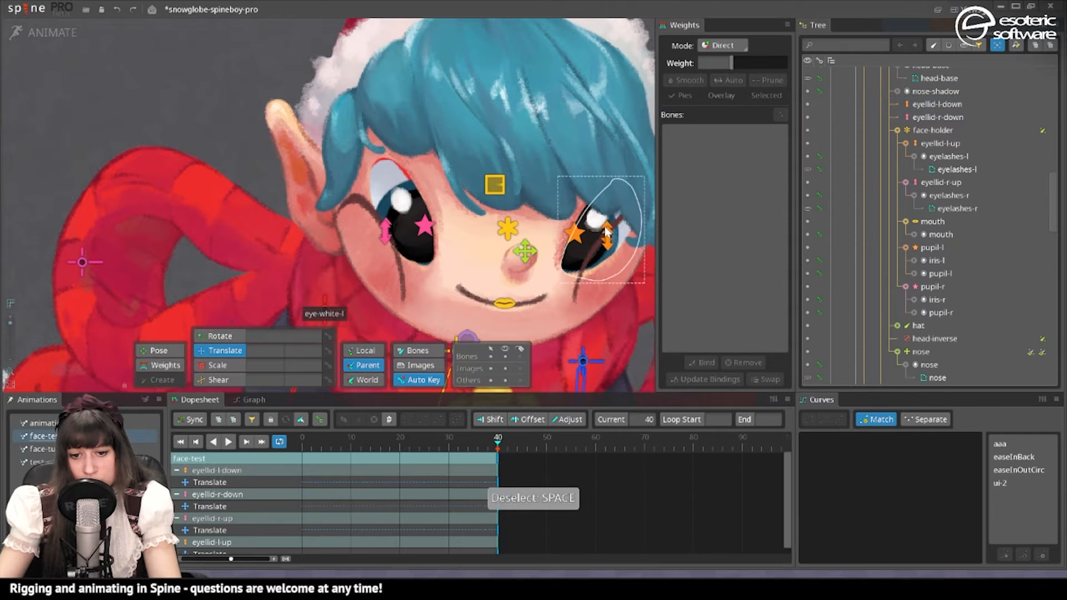
click(610, 240)
key(space)
drag(596, 248, 607, 275)
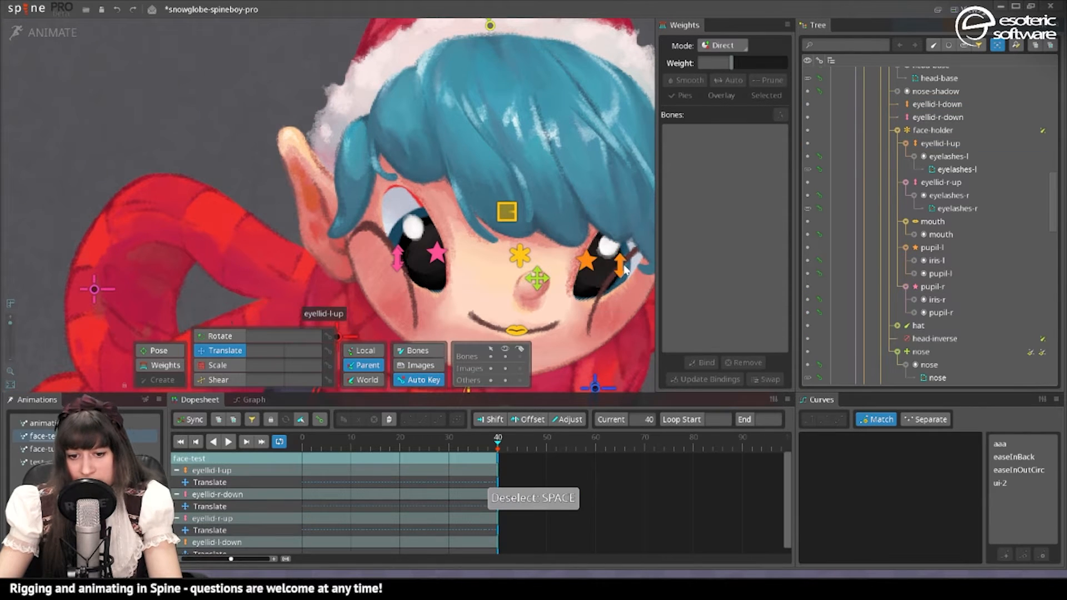
click(623, 269)
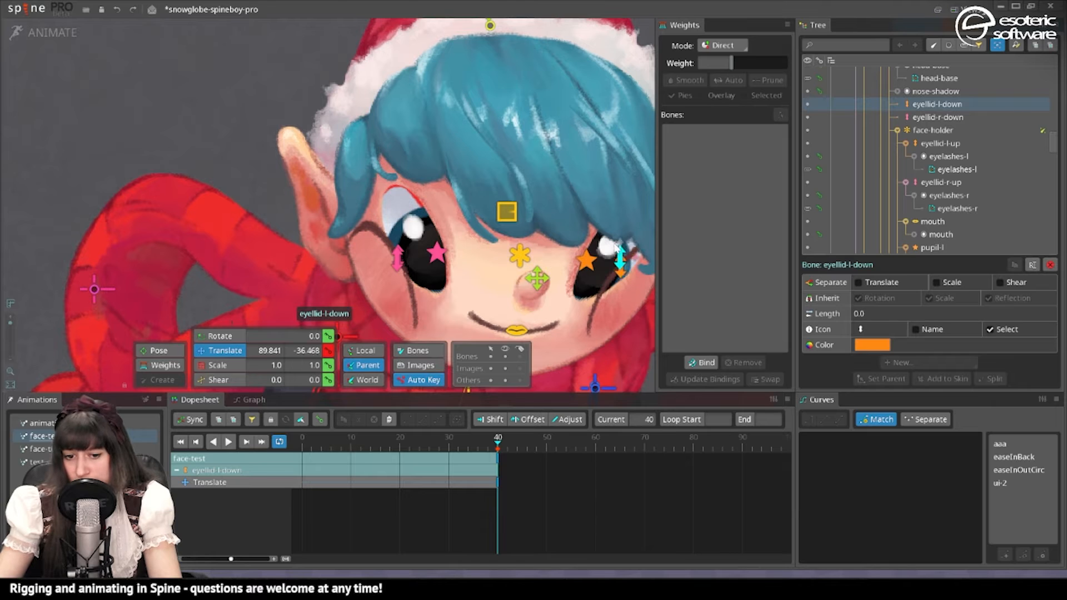
drag(623, 260, 619, 252)
Set the eyelid-r-up weight to 100 on the head-base mesh vertices at the right eye's inner edge, and weight the left eye's matching vertices to eyelid-l-up
drag(416, 214, 436, 210)
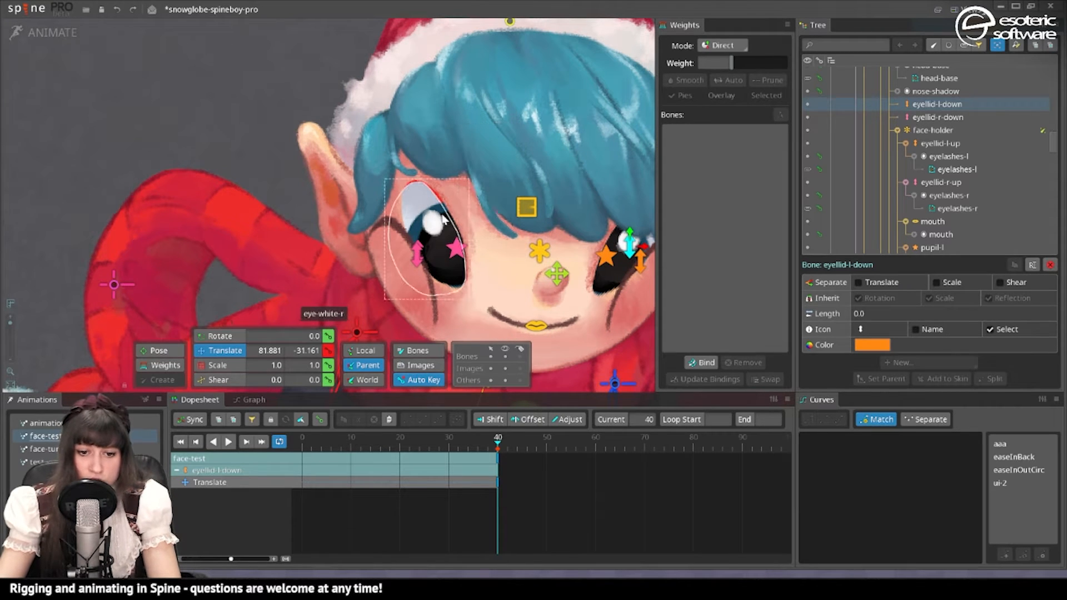
click(424, 234)
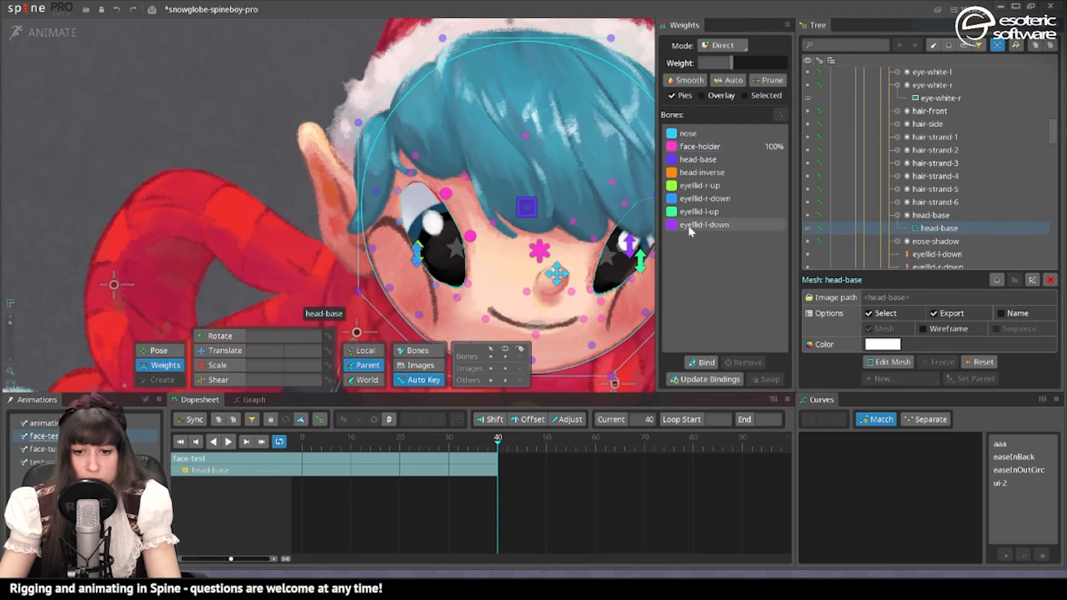
click(421, 247)
drag(744, 63, 835, 74)
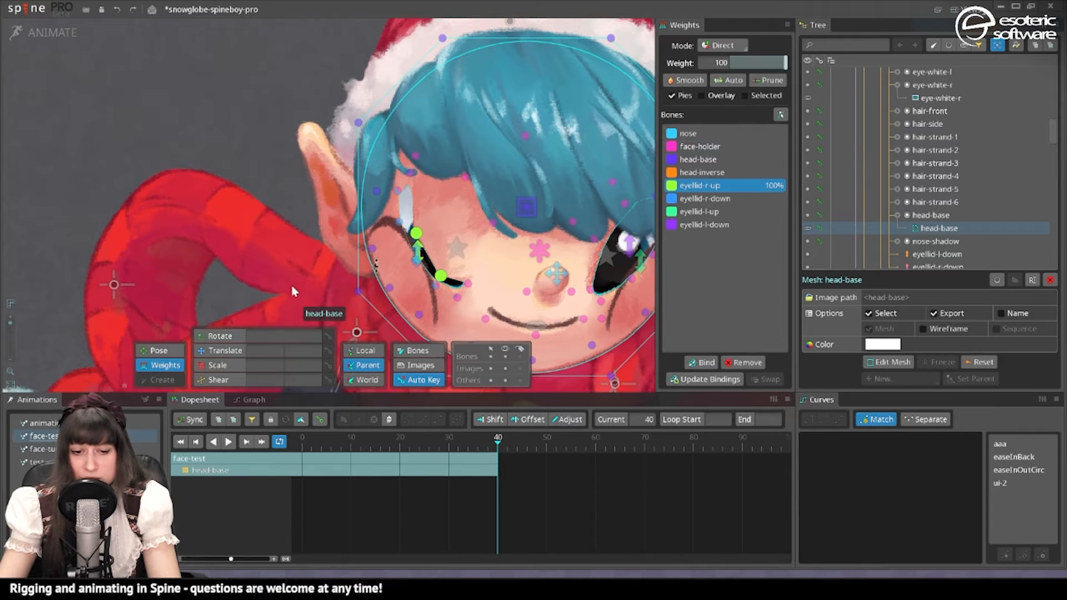
click(502, 235)
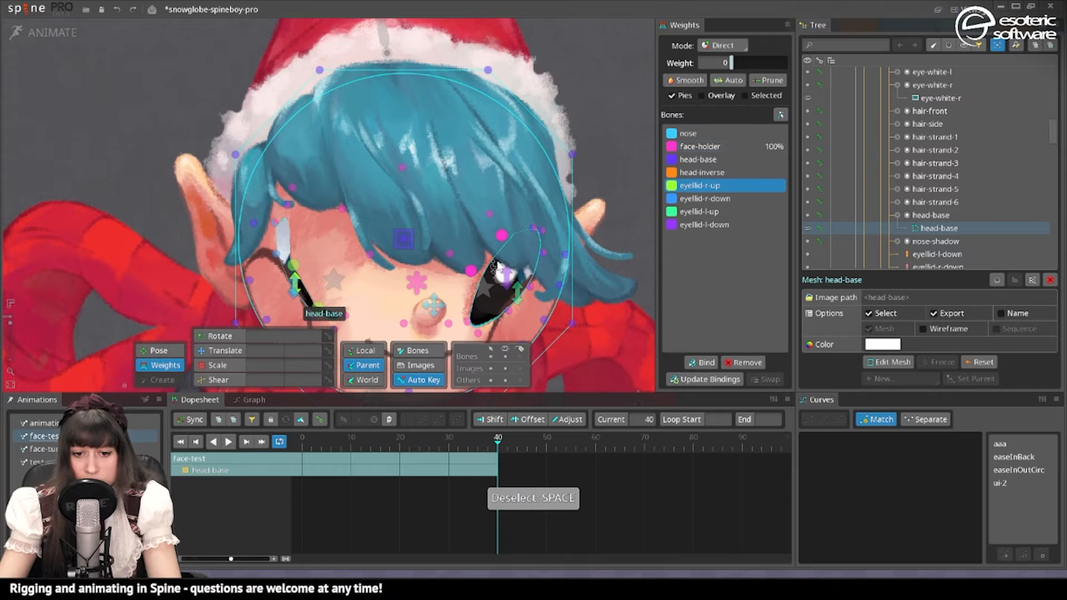
click(507, 284)
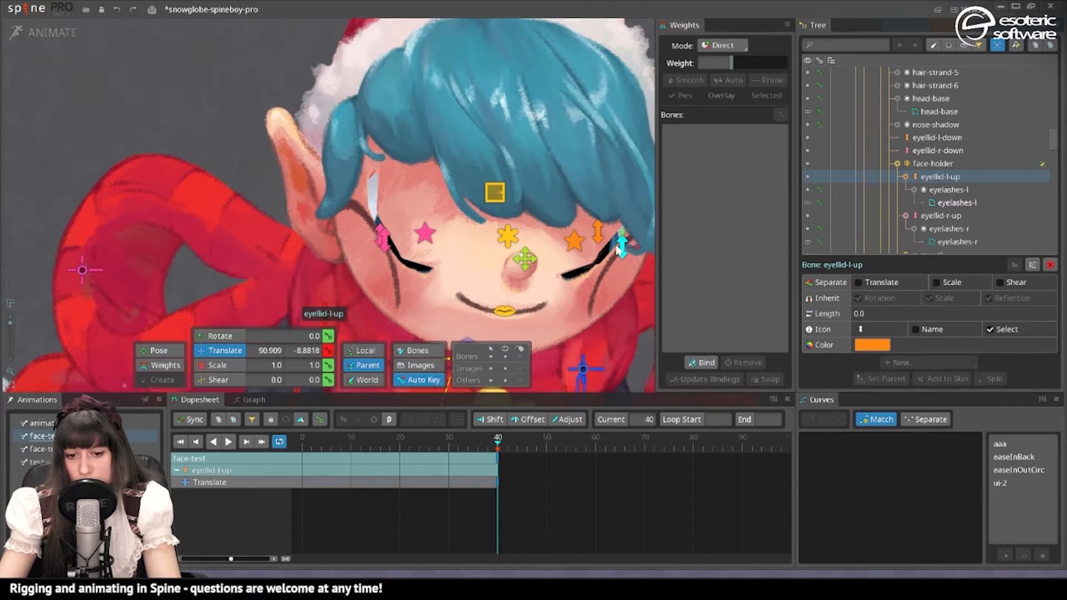
Weight the end vertices of the eyelashes-r mesh to face-holder and smooth the weights between face-holder and eyelid-r-up
drag(522, 262, 594, 279)
click(432, 235)
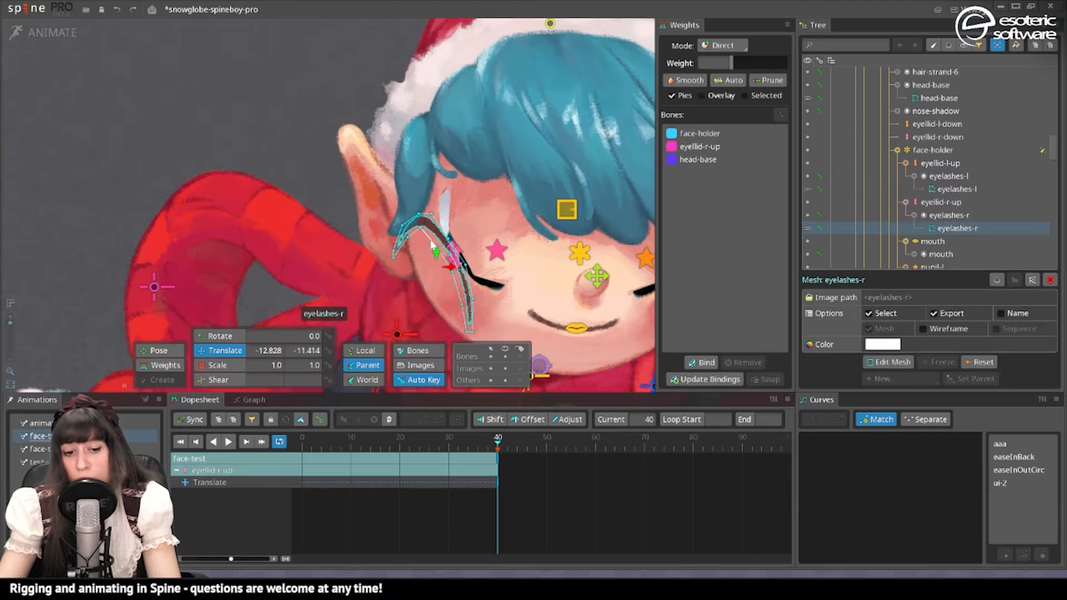
click(172, 366)
drag(487, 289, 486, 247)
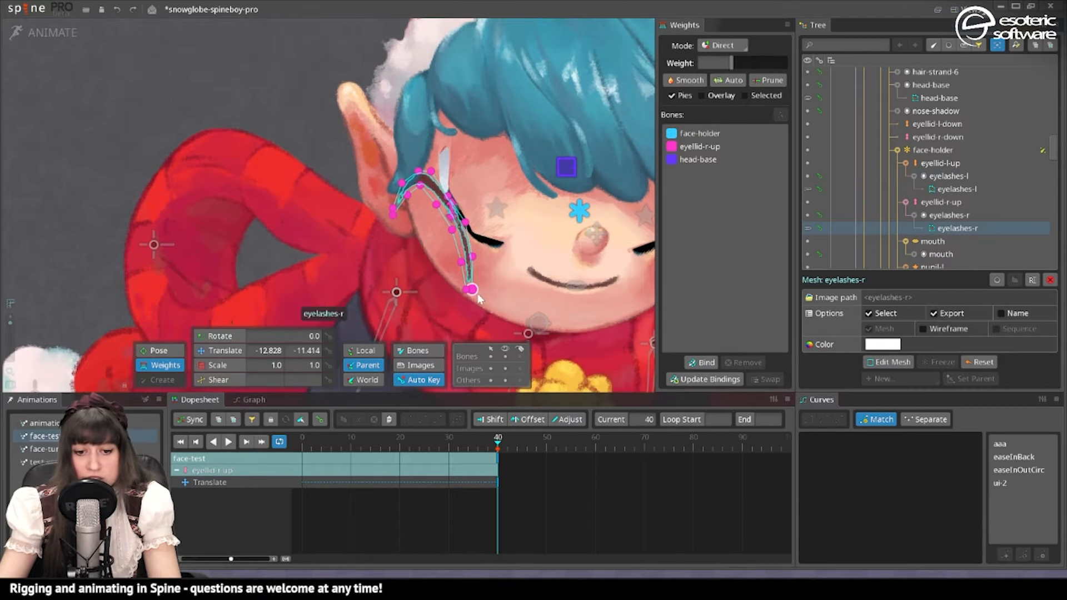
click(473, 290)
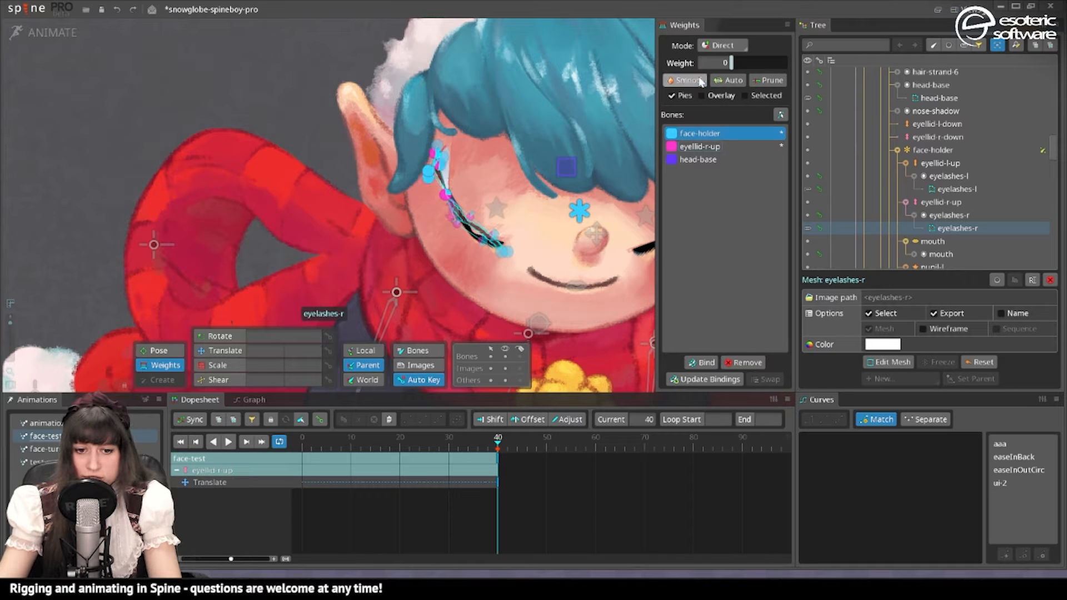
scroll(474, 247, up, 3)
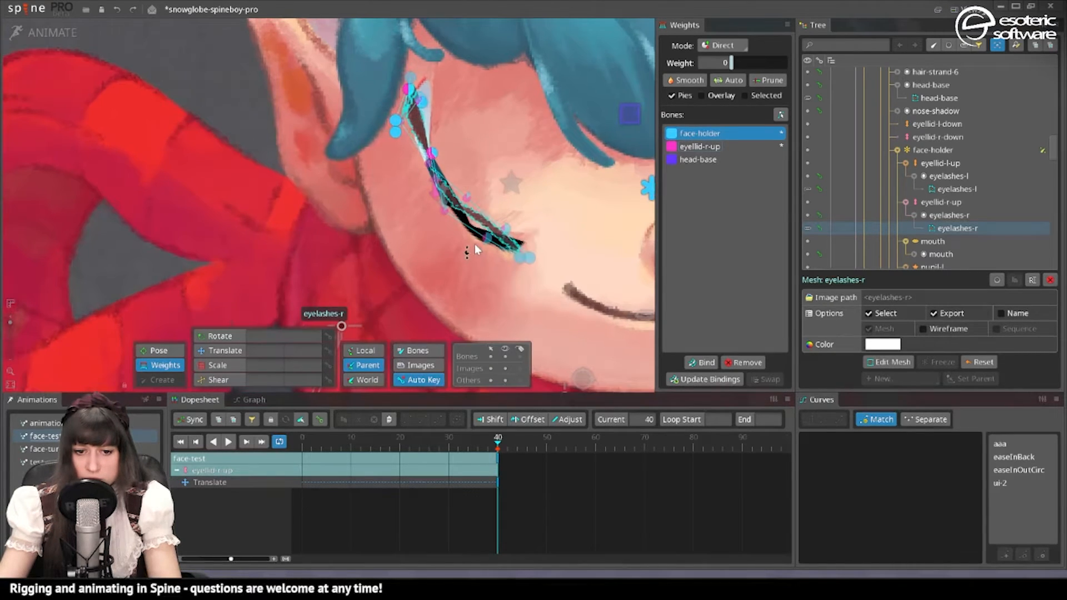
key(space)
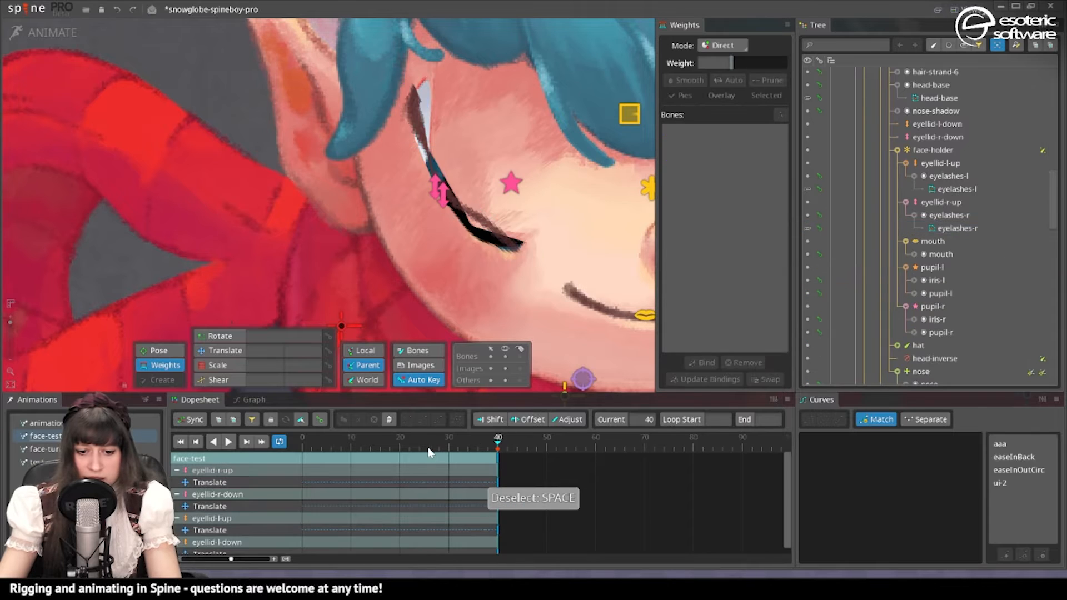
Place the open-eye keys at frame 0, move the closed-eye keys to about frame 20, and copy the frame 0 keys to frame 40
click(214, 442)
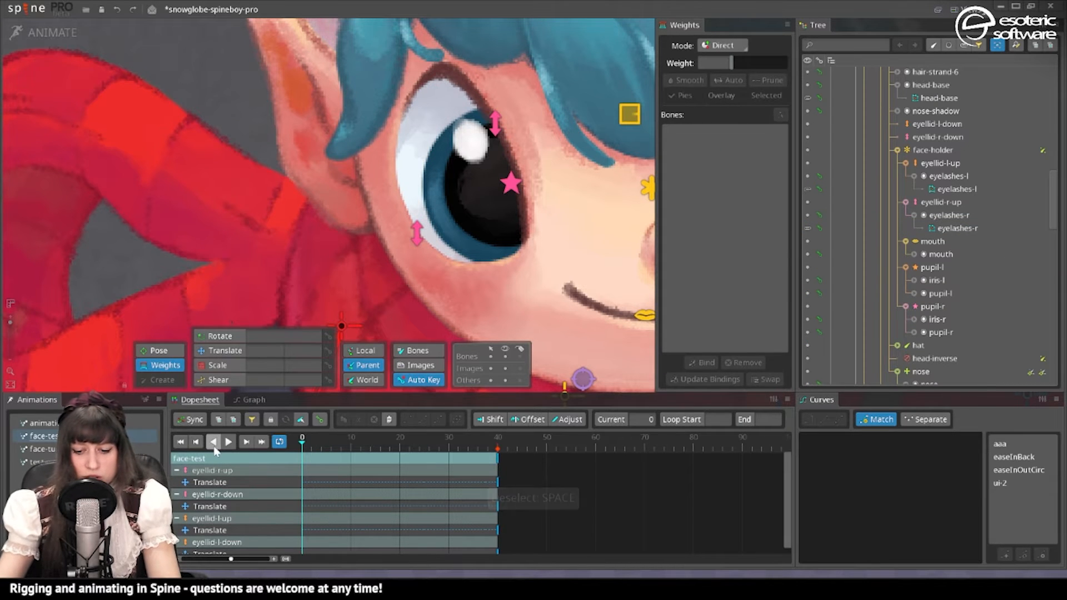
key(ctrl+v)
mouse_move(303, 442)
mouse_down()
mouse_move(401, 442)
mouse_move(317, 443)
mouse_up()
drag(498, 460, 403, 467)
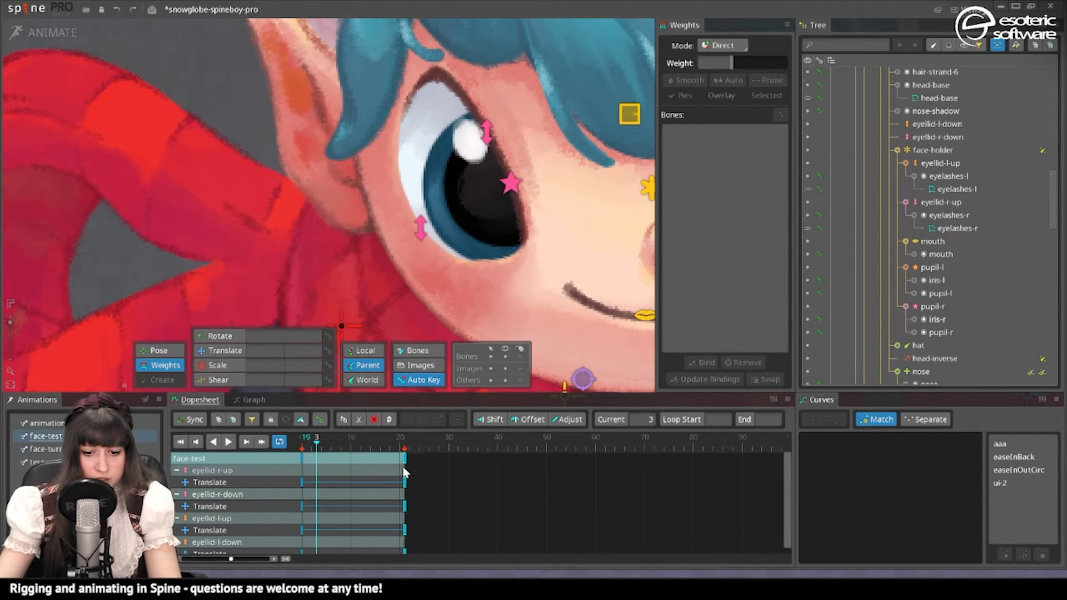
click(301, 459)
key(ctrl+c)
click(498, 441)
key(ctrl+v)
scroll(235, 158, down, 3)
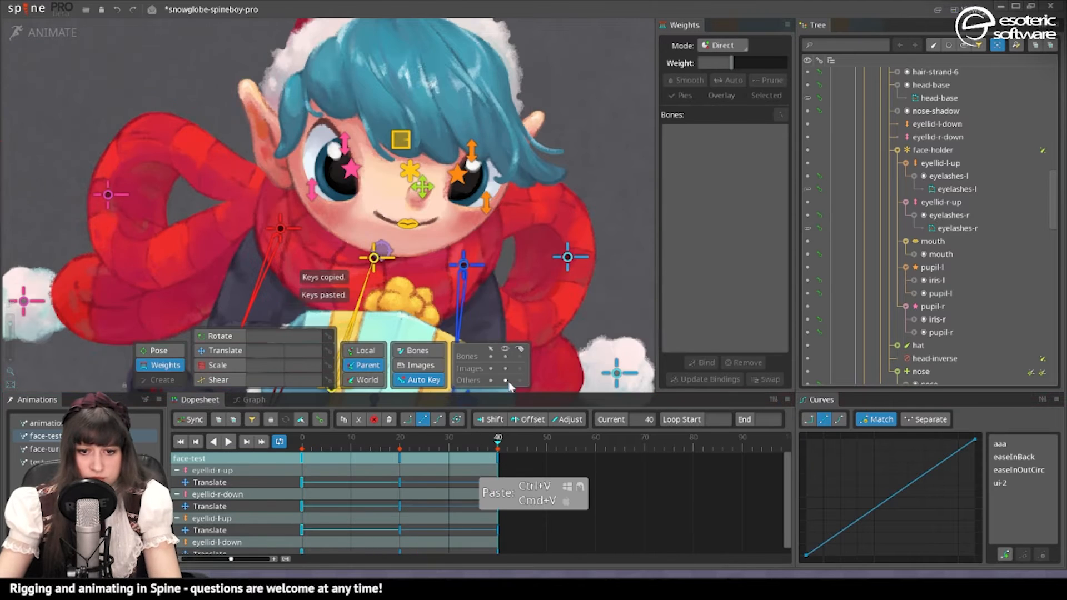
Move the closed-eye keys to frame 10, ease the keys with Bezier curves, and play the looping face-test animation
key(space)
click(180, 442)
drag(444, 278, 552, 288)
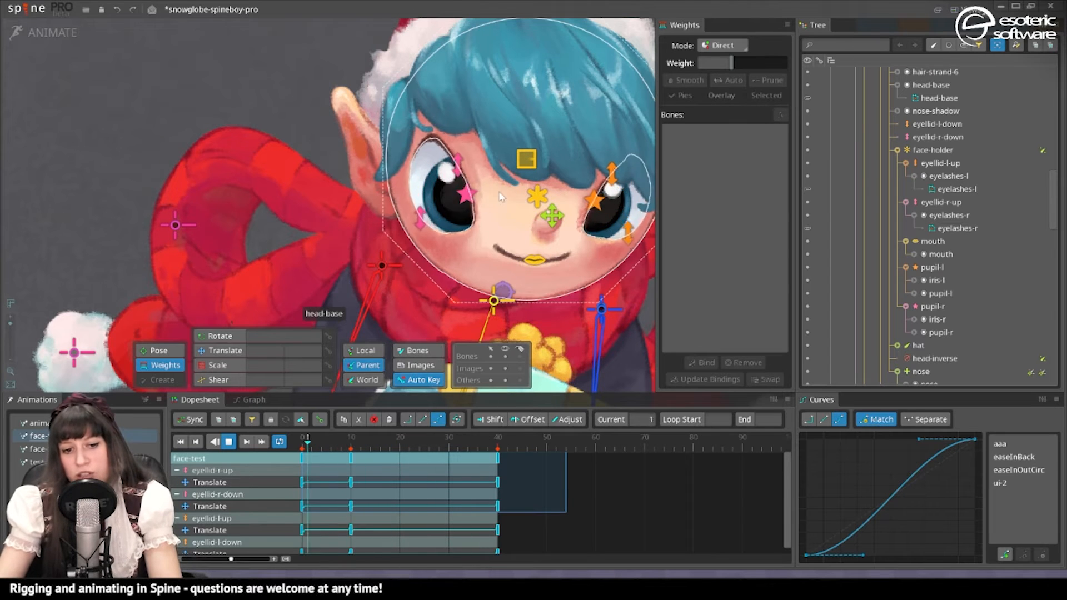
Select the head-base mesh and examine how its vertices around both eyes deform as the eyelids open and close
click(500, 132)
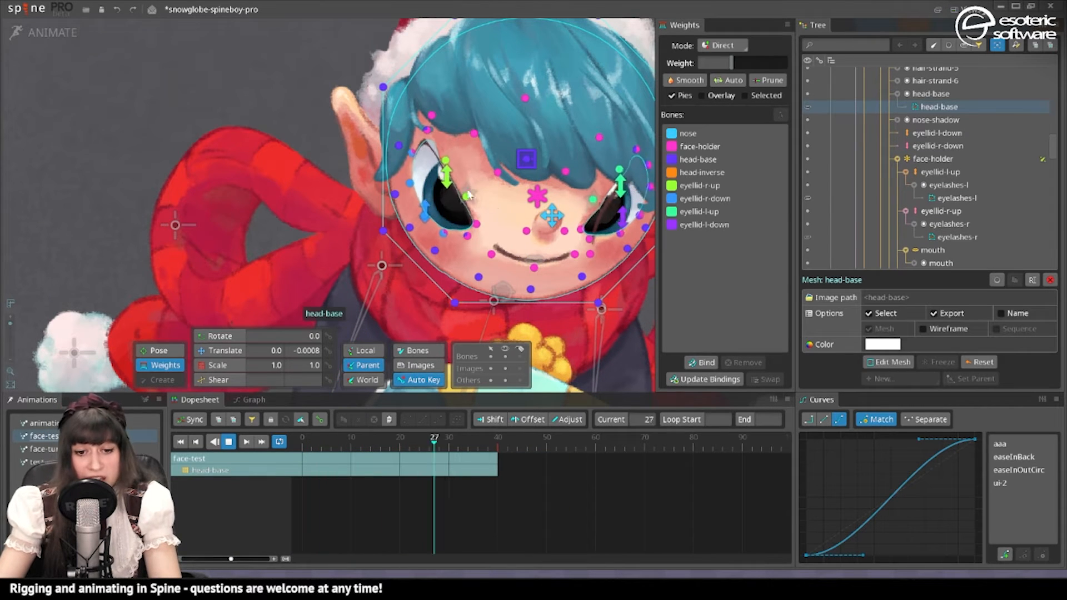
drag(634, 214, 591, 240)
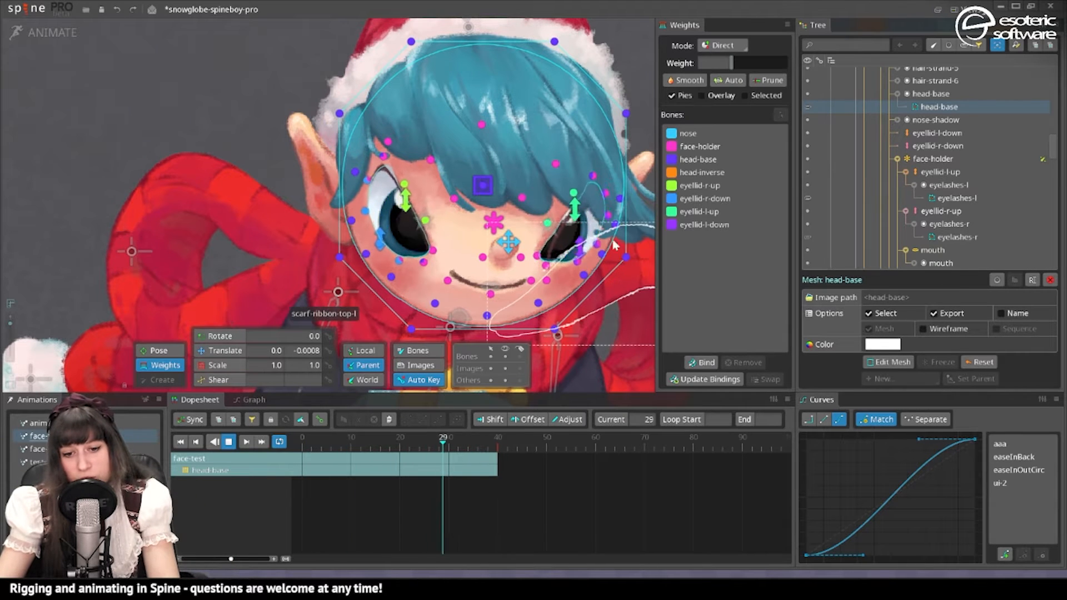
scroll(616, 247, up, 5)
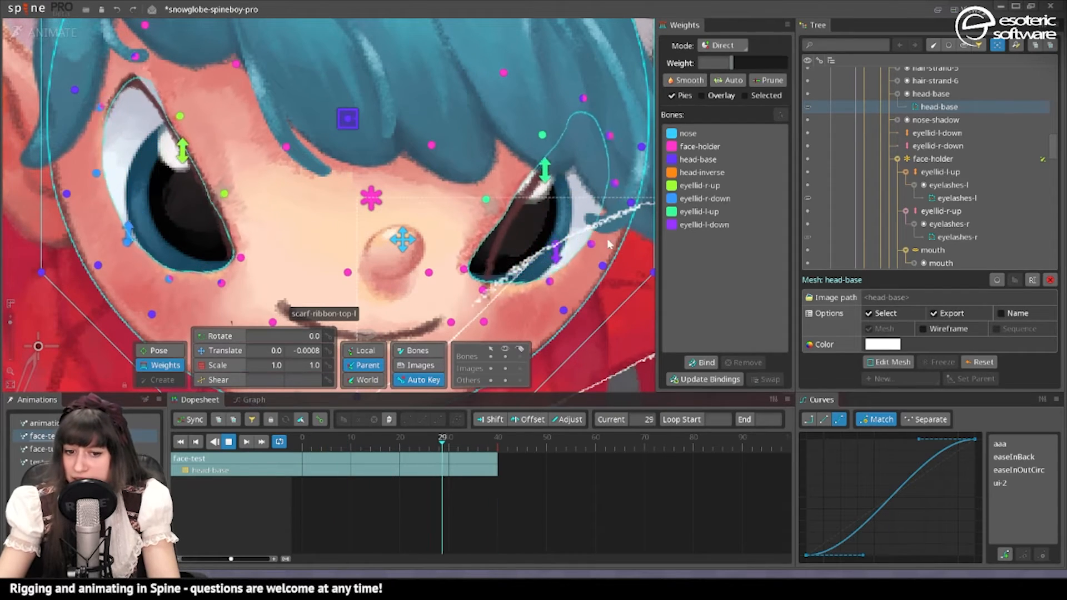
drag(536, 244, 610, 251)
drag(437, 247, 539, 239)
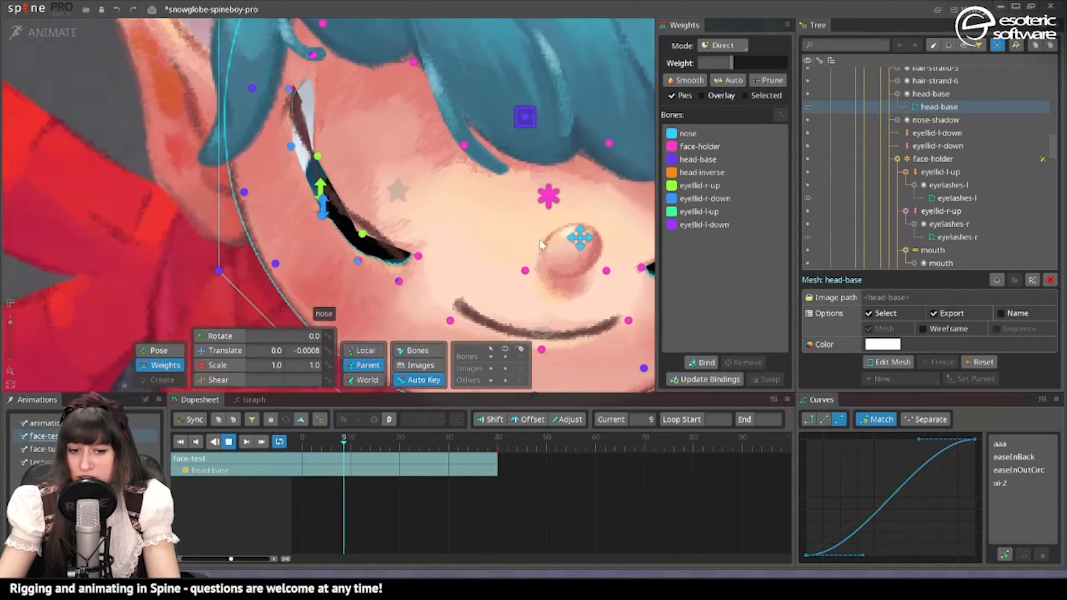
drag(371, 241, 478, 232)
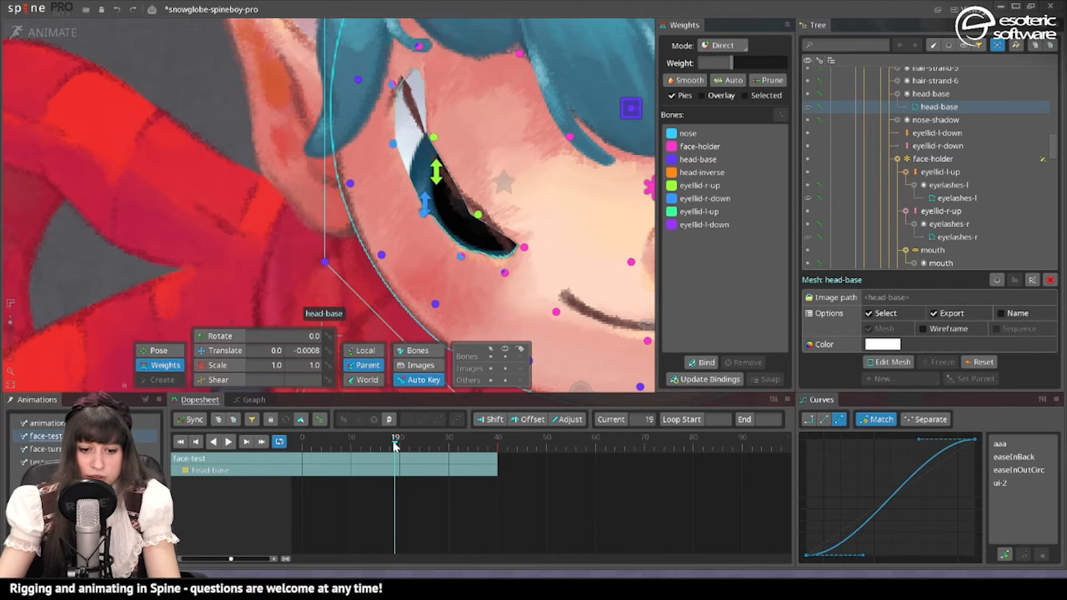
At frame 10, increase the eyelid-r-down weight of the head-base mesh vertex at the right eye's lower edge
click(349, 444)
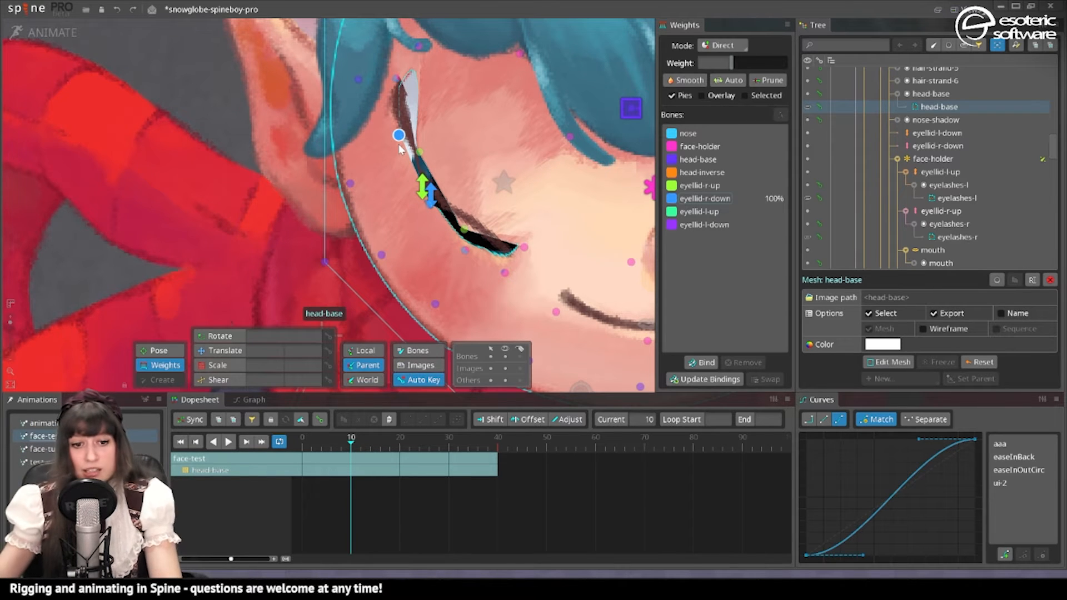
click(704, 199)
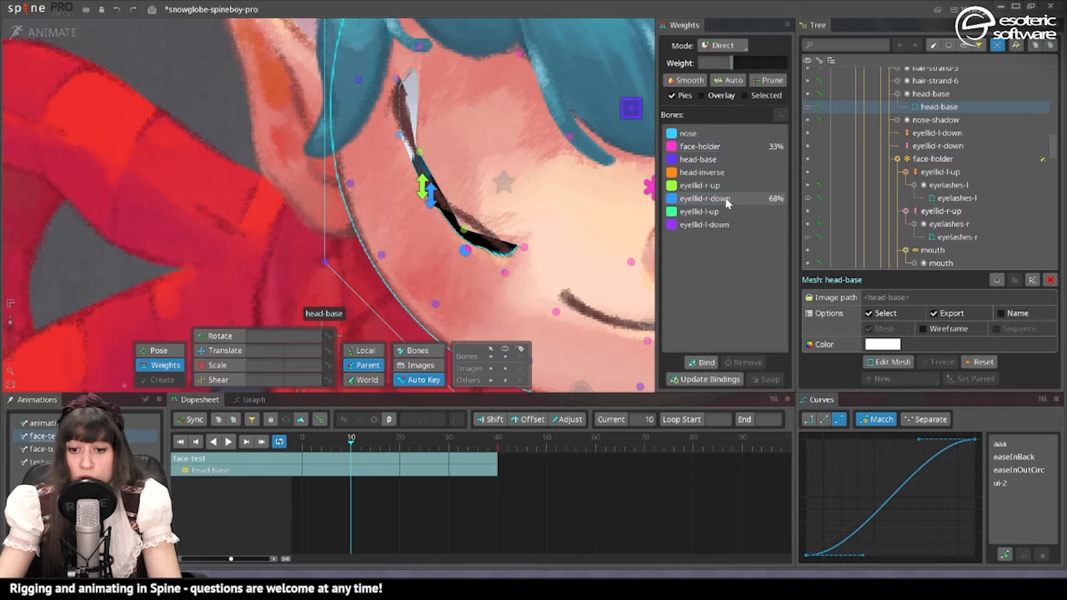
click(419, 151)
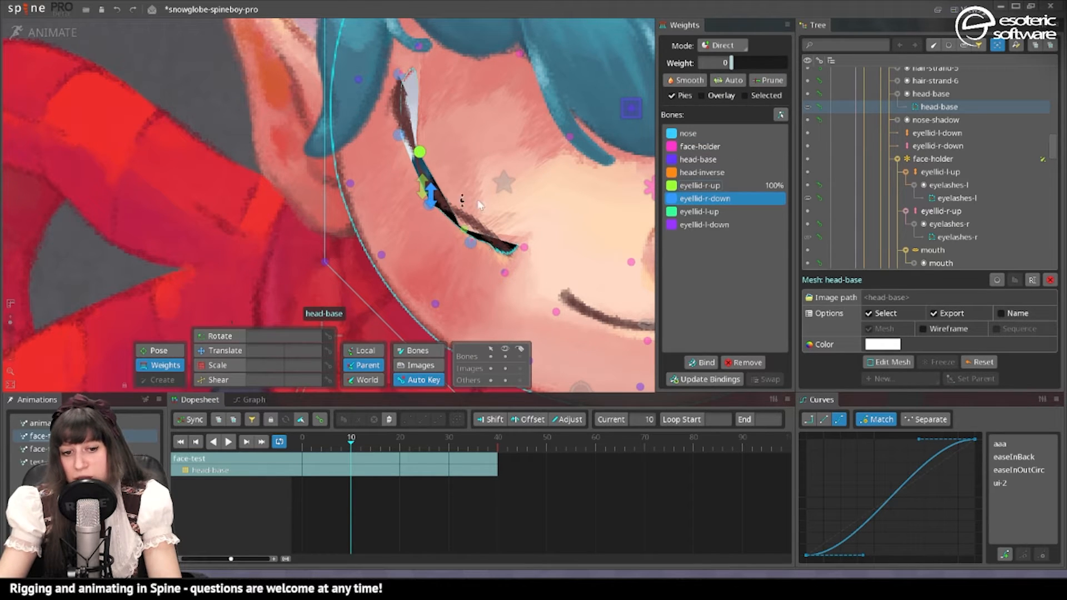
Try changing the head-base bone's weight on the vertex below the right eye's inner corner, and undo the change
click(724, 160)
mouse_move(748, 62)
mouse_down()
mouse_move(766, 62)
mouse_move(745, 62)
mouse_up()
key(ctrl+z)
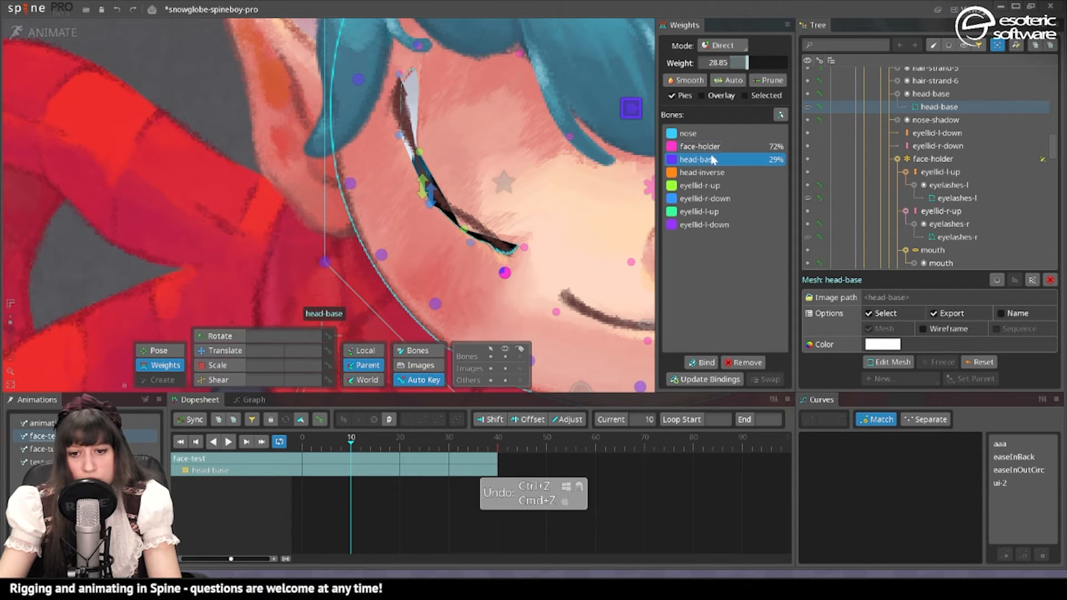
Choose the eyelid-r-down bone for weighting the head-base mesh vertex below the right eye's inner corner
click(705, 198)
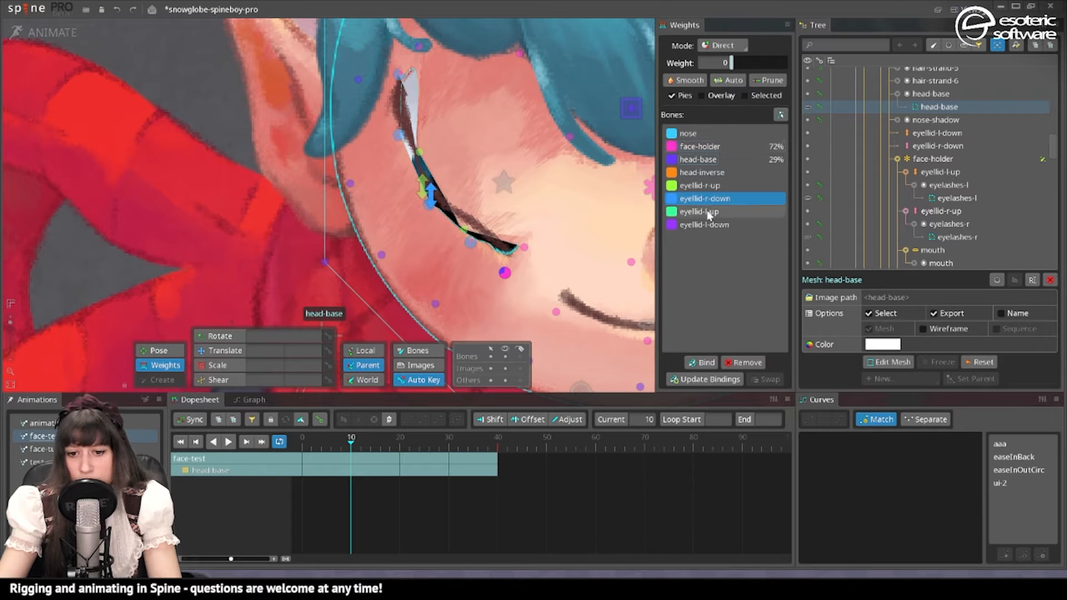
Give the head-base vertices below the inner eye corners about 32% right and 24% left lower-eyelid bone weight
mouse_move(733, 63)
mouse_down()
mouse_move(757, 64)
mouse_move(747, 72)
mouse_up()
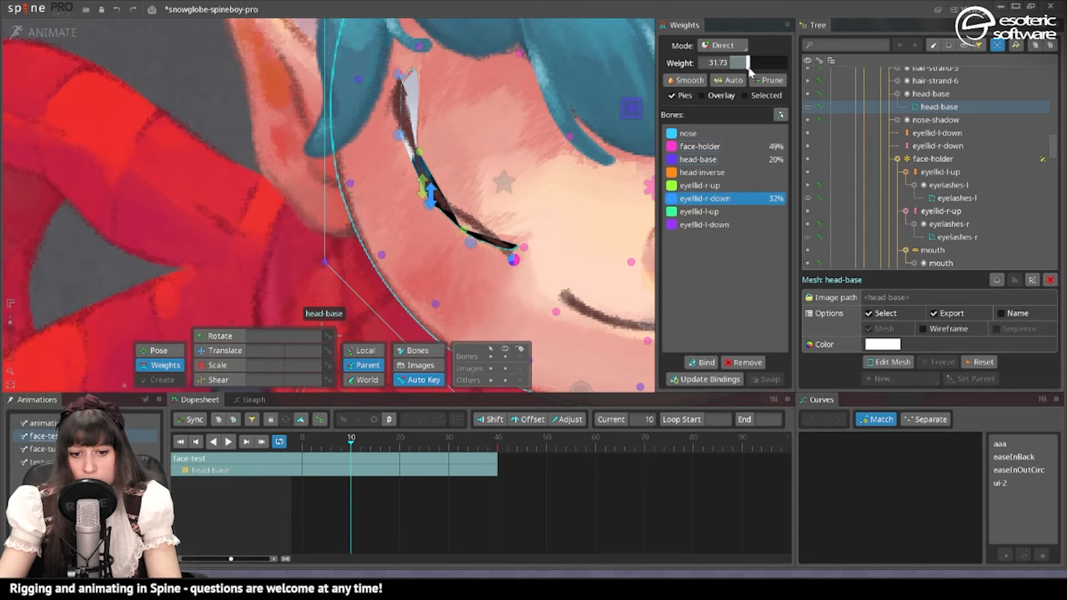
drag(617, 239, 396, 243)
click(546, 283)
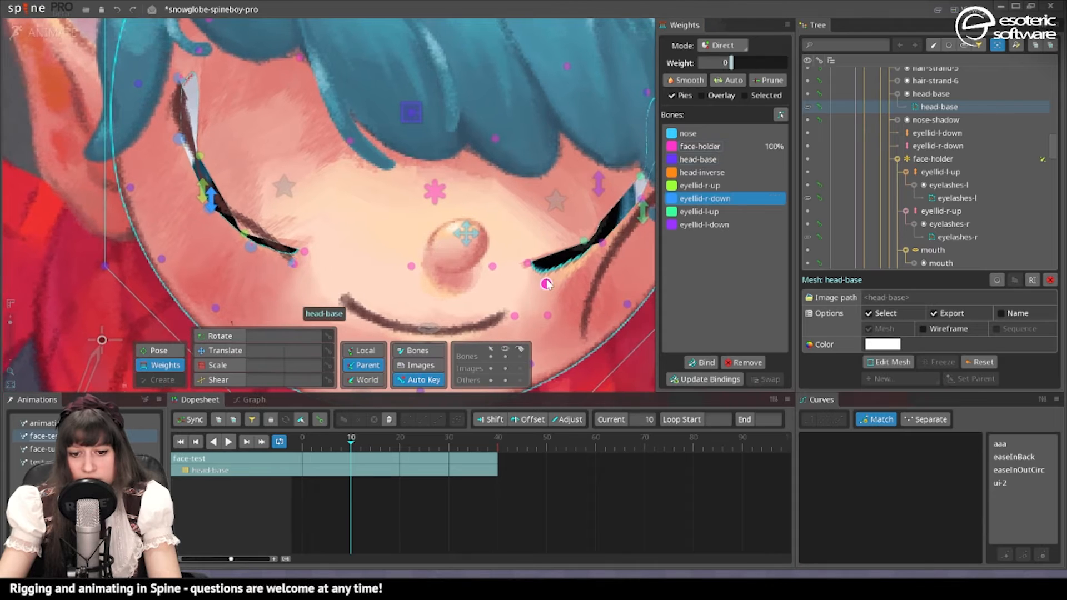
drag(546, 284, 481, 283)
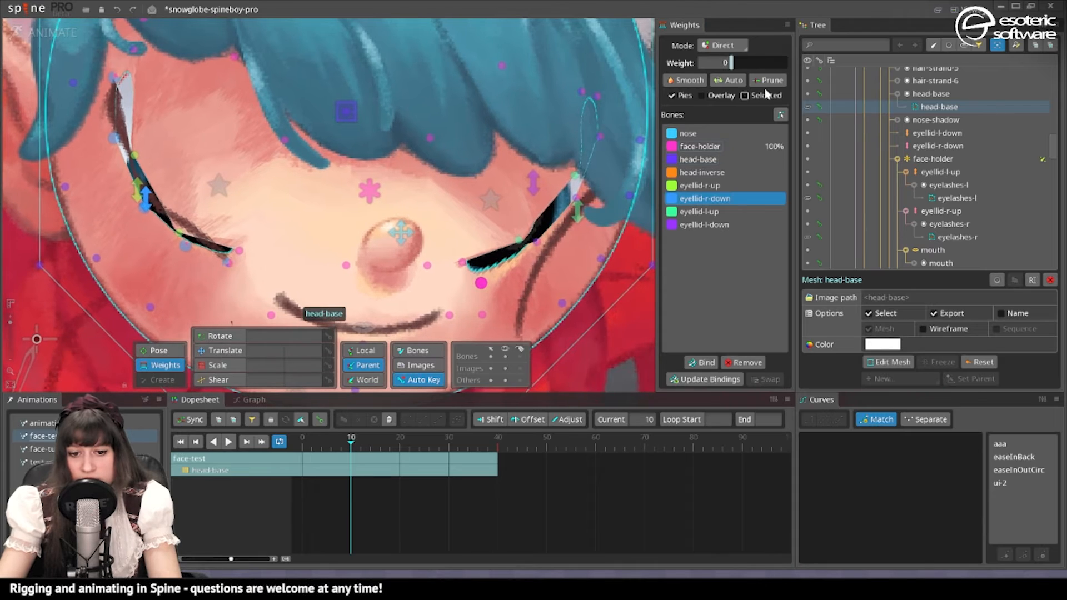
click(578, 211)
click(542, 181)
drag(731, 63, 744, 66)
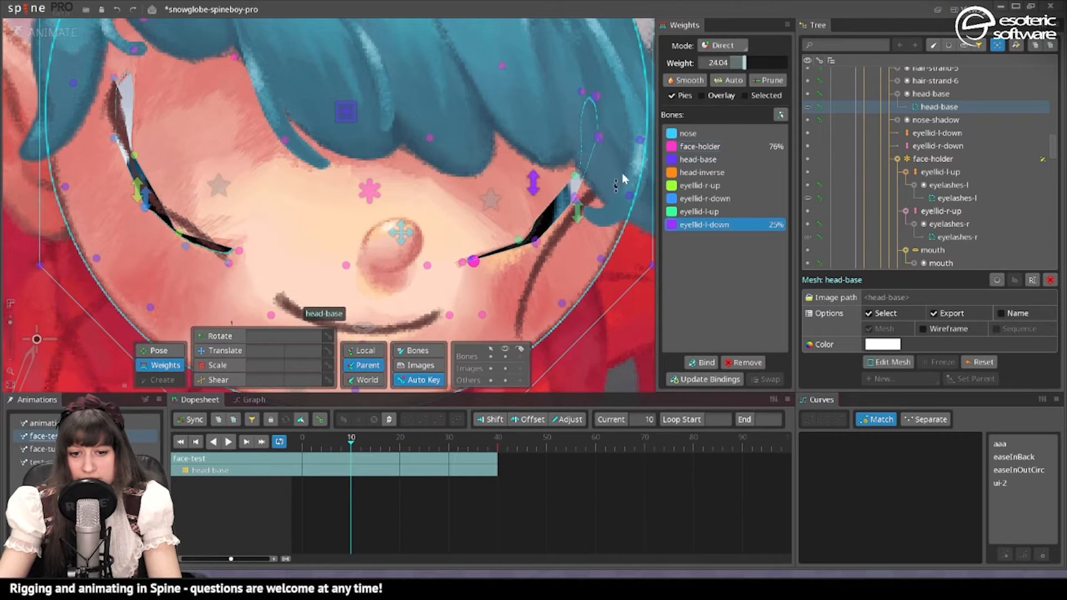
Weight the inner and outer end vertices of the eyelashes-l mesh 100% to the face-holder bone
click(583, 183)
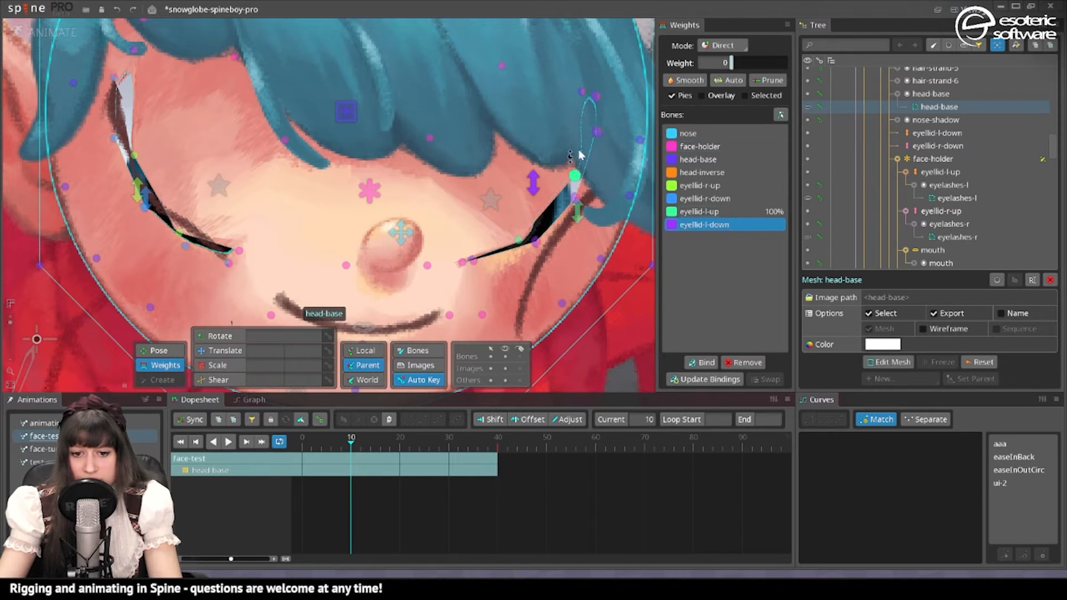
click(523, 277)
drag(520, 272, 561, 216)
key(ctrl+z)
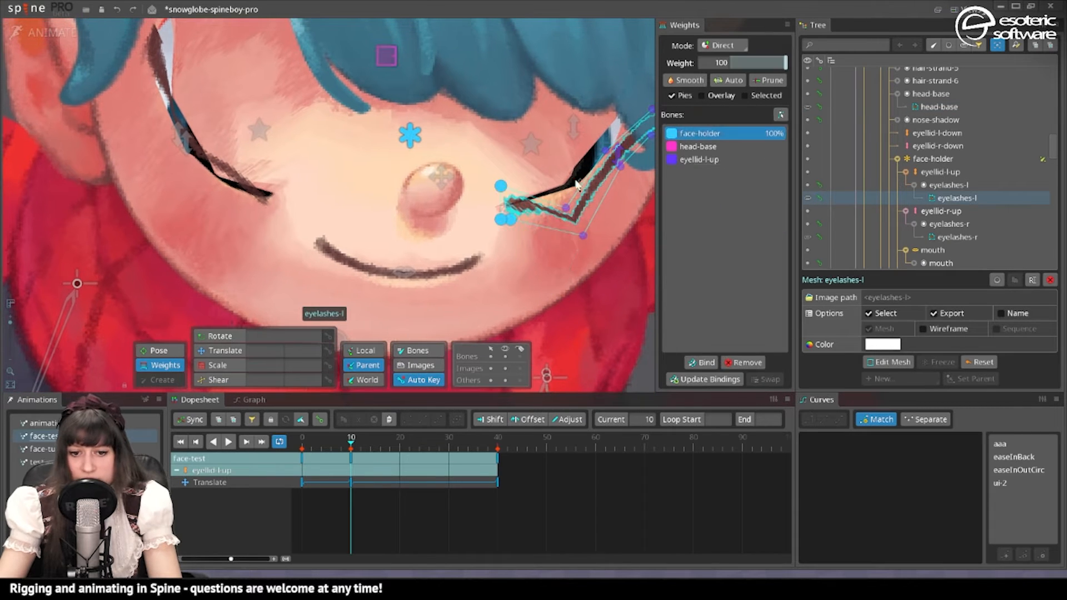
drag(455, 169, 382, 200)
click(603, 140)
drag(732, 62, 852, 75)
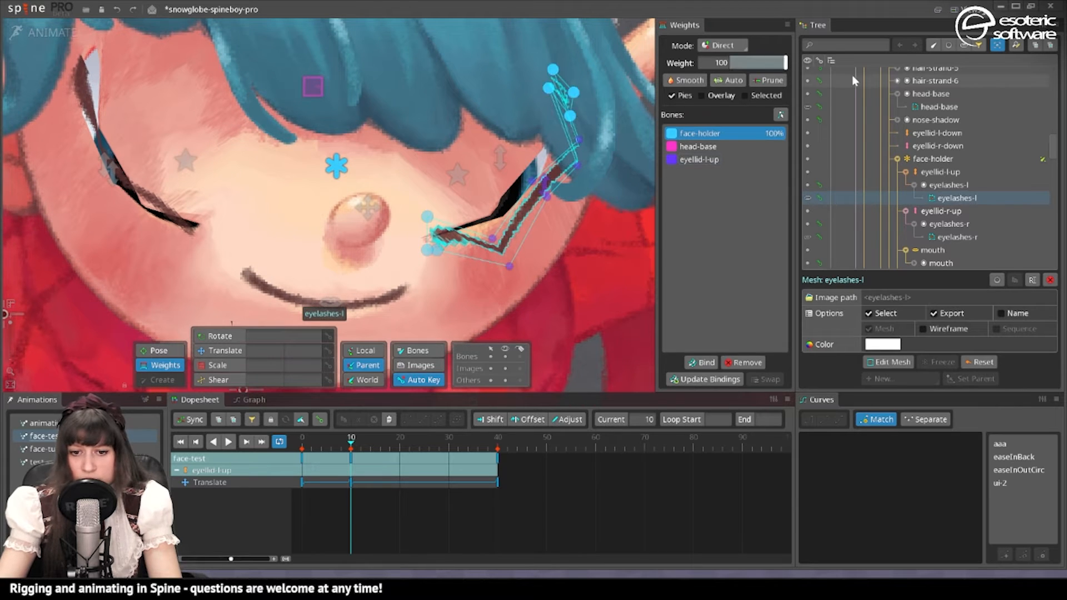
Smooth the weights on the outer eyelashes-l vertices and set the face-holder weight on its middle vertices to 16.35
ctrl+click(579, 140)
click(685, 82)
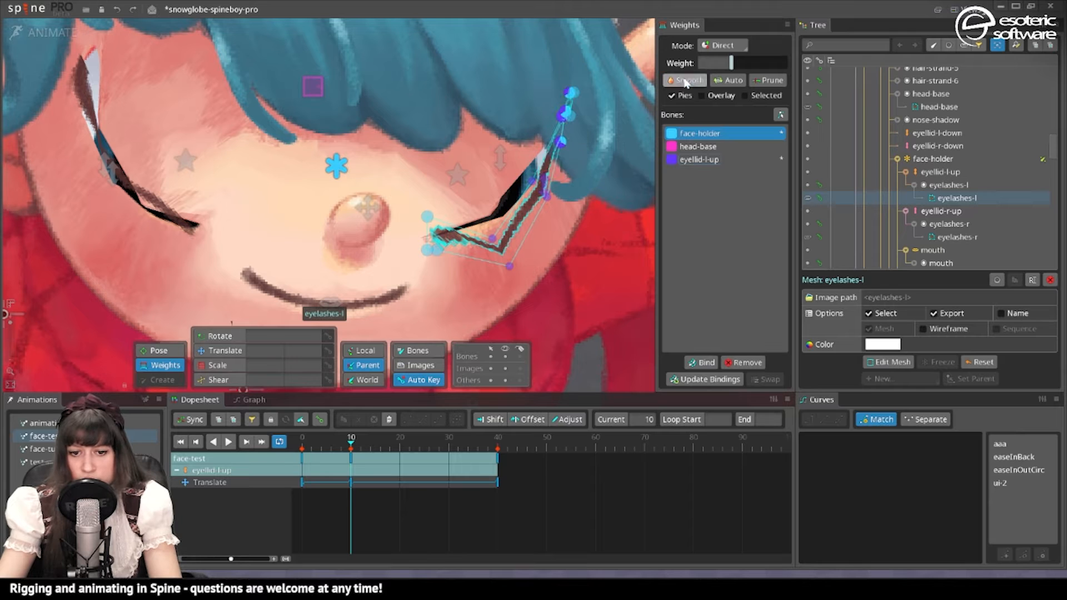
click(509, 266)
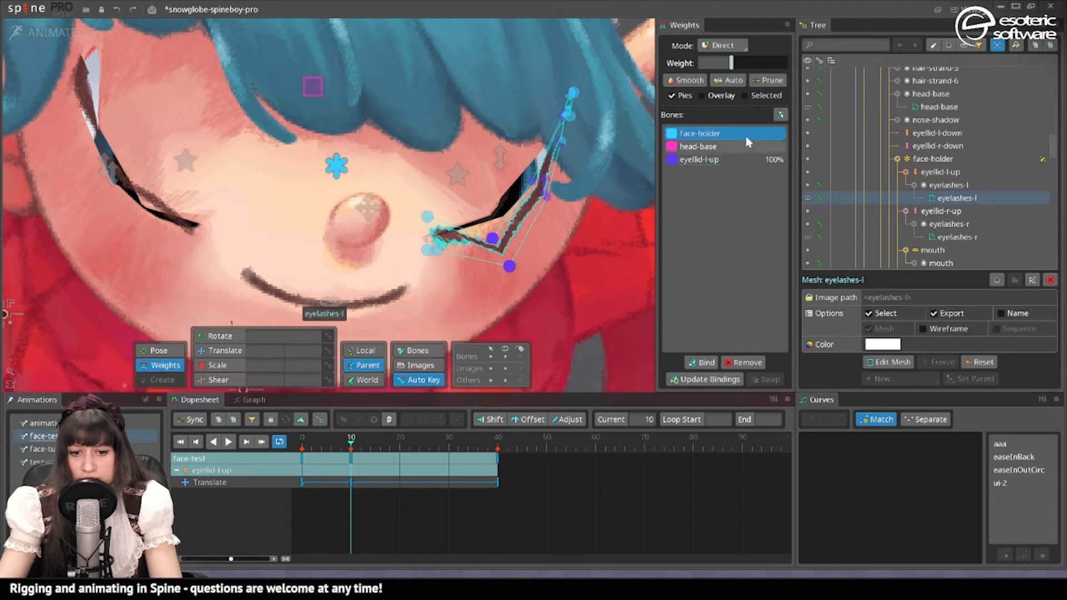
drag(710, 61, 739, 70)
click(544, 194)
drag(389, 255, 497, 234)
drag(370, 190, 560, 240)
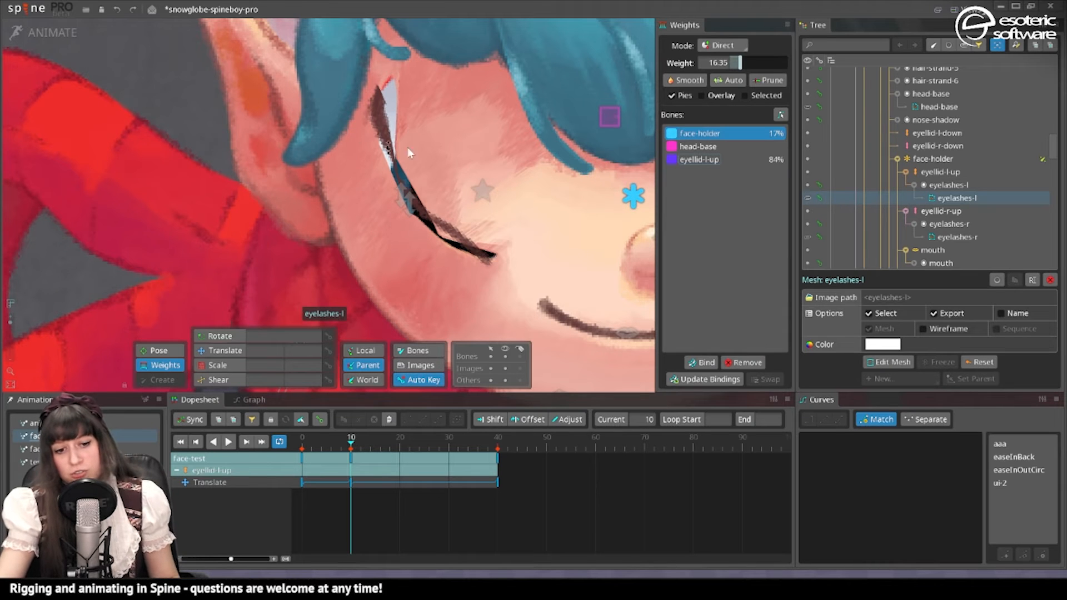
Deselect everything and play the face-test animation to check how the eyes close
scroll(408, 148, down, 5)
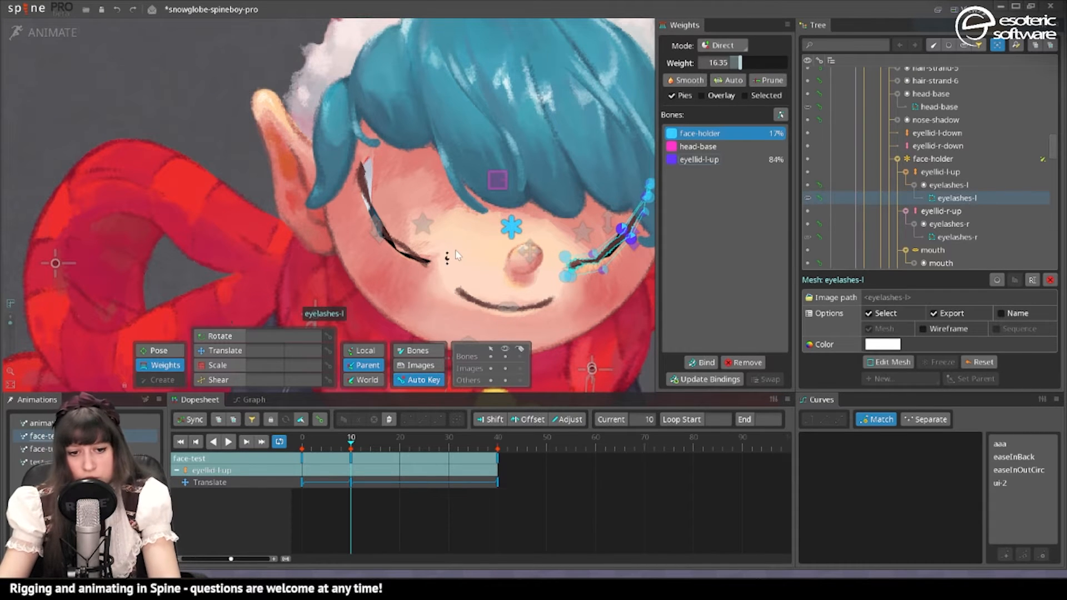
key(space)
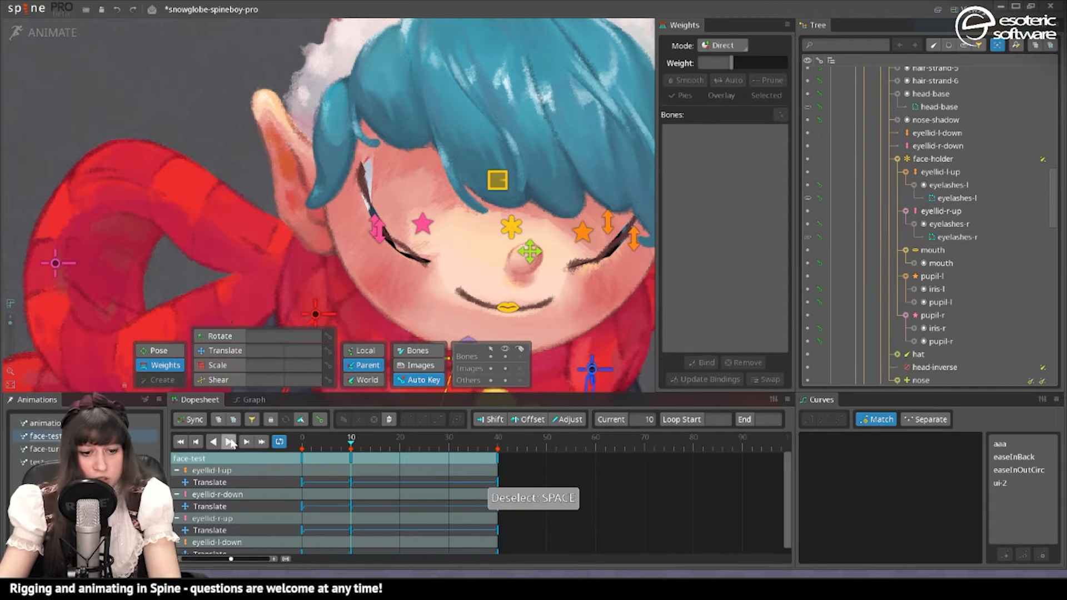
click(230, 442)
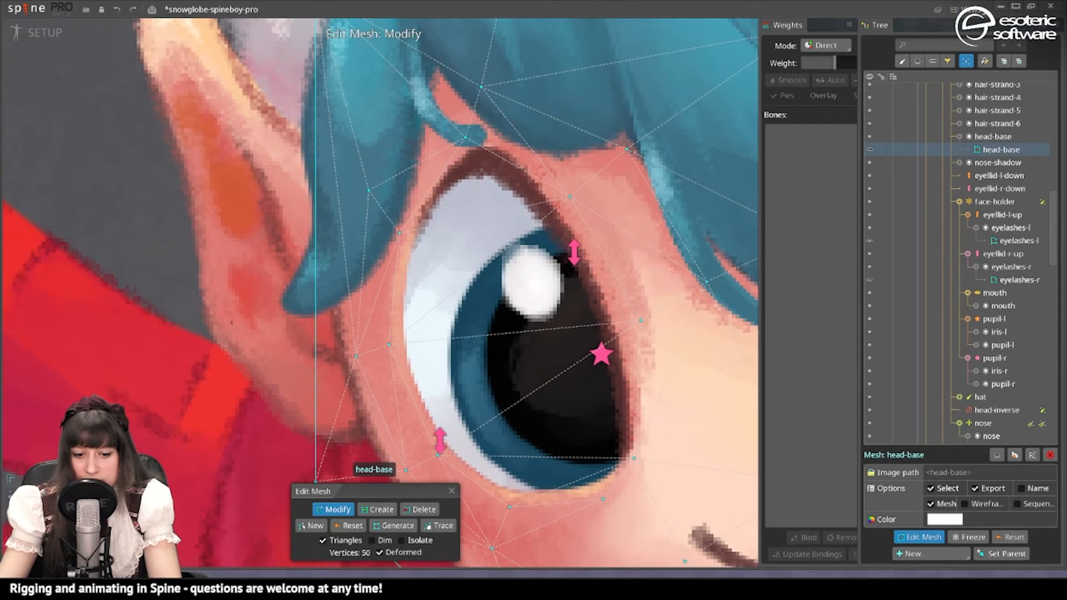
Create additional vertices around both eye openings in the head-base mesh
click(378, 509)
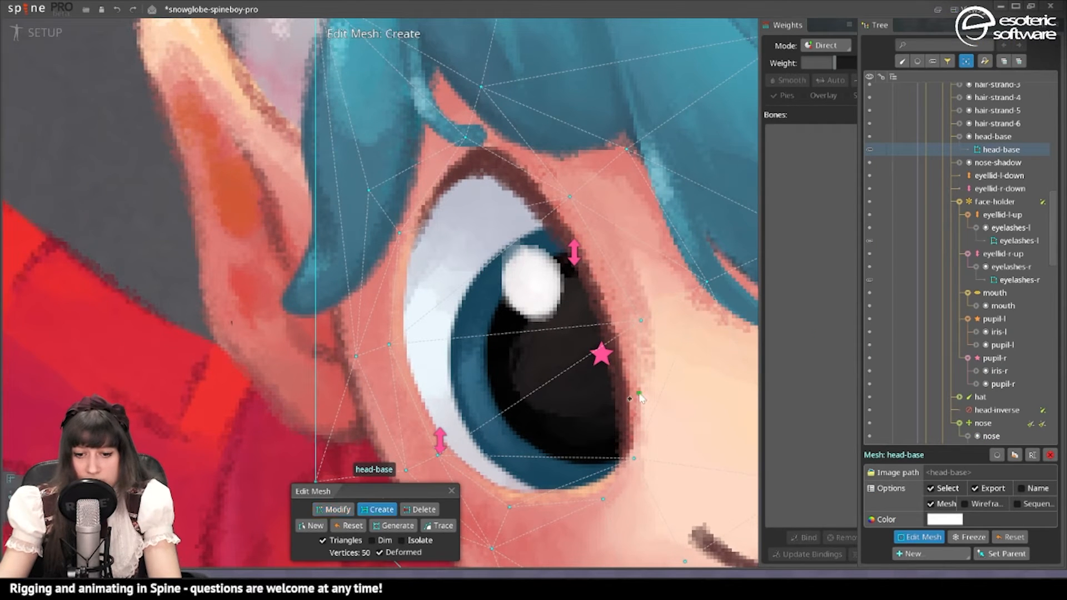
click(639, 393)
click(594, 250)
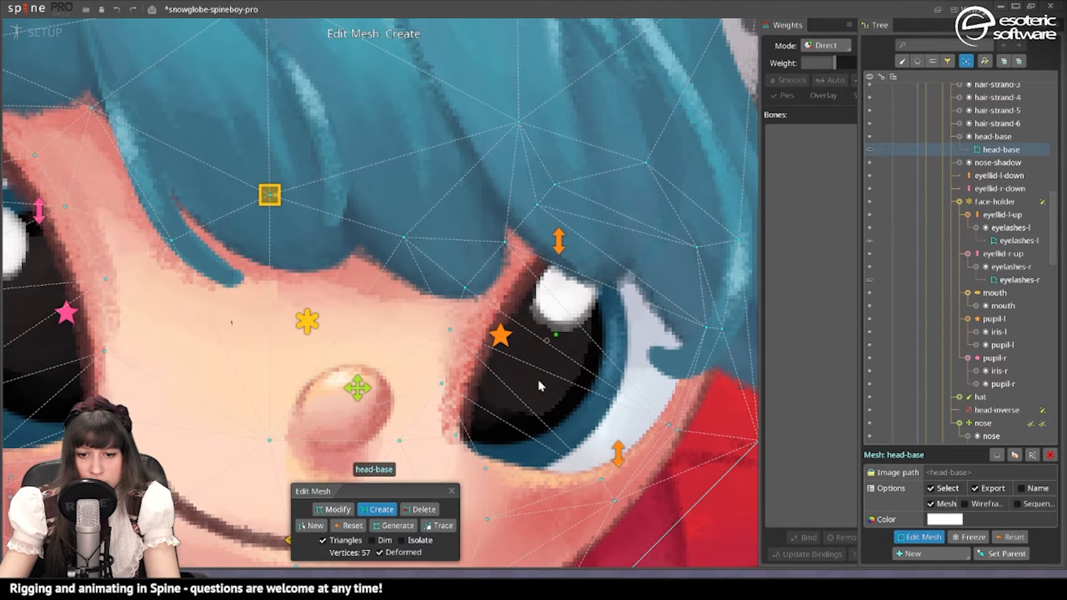
click(417, 544)
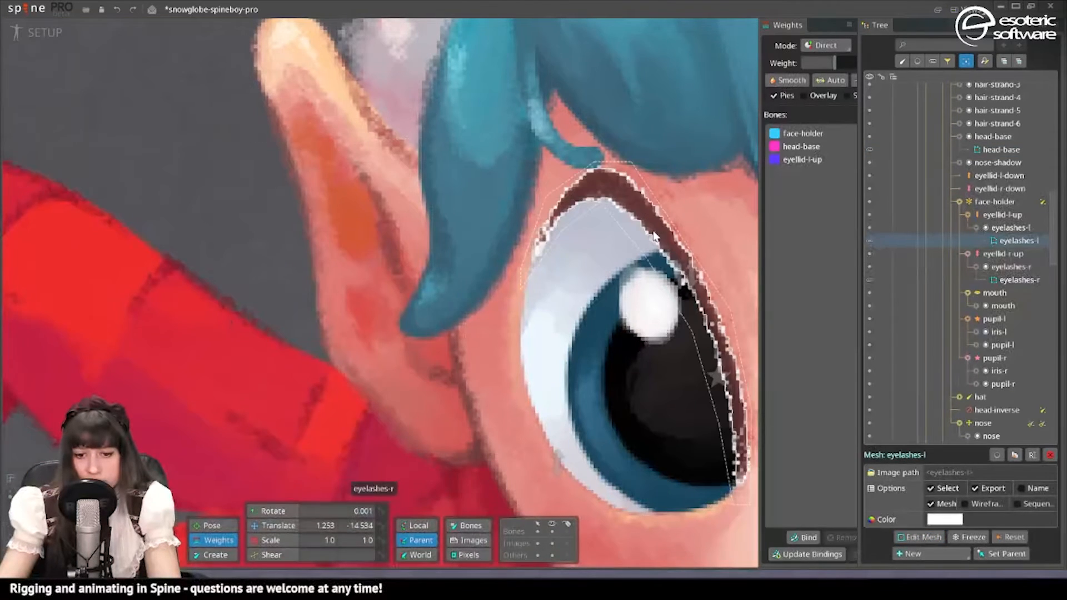
Examine the bone weights of the eyelashes-r, eyelashes-l and head-base meshes while the face-test animation plays
click(656, 238)
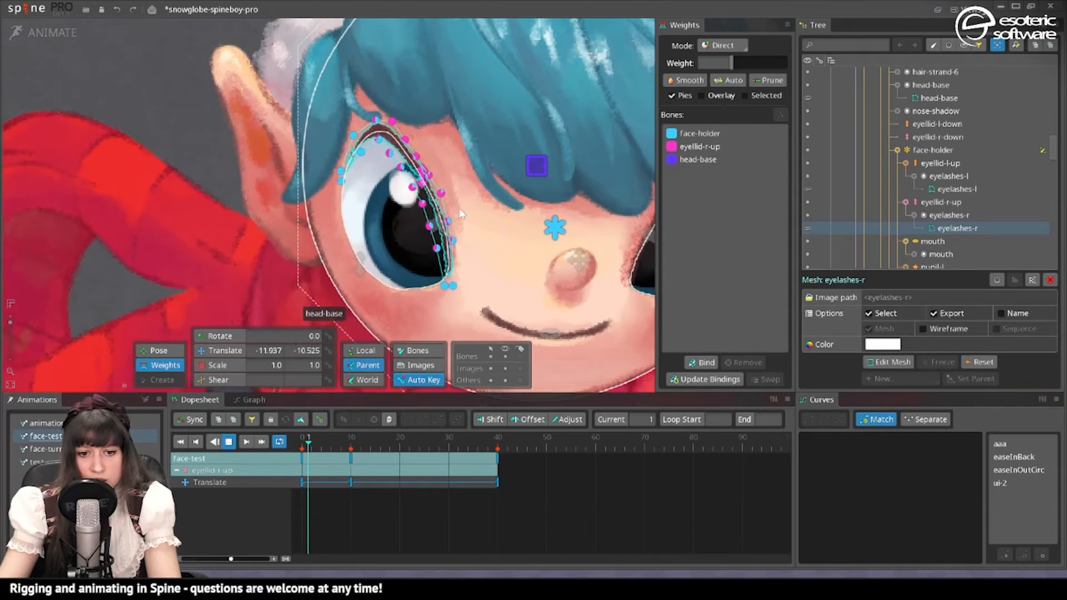
drag(451, 258, 345, 248)
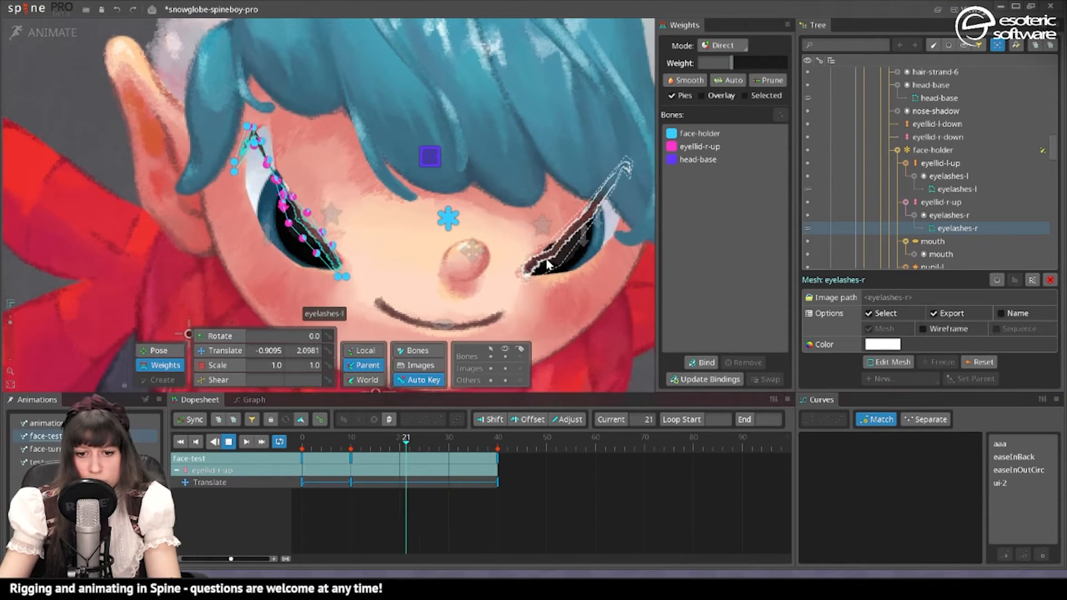
click(558, 218)
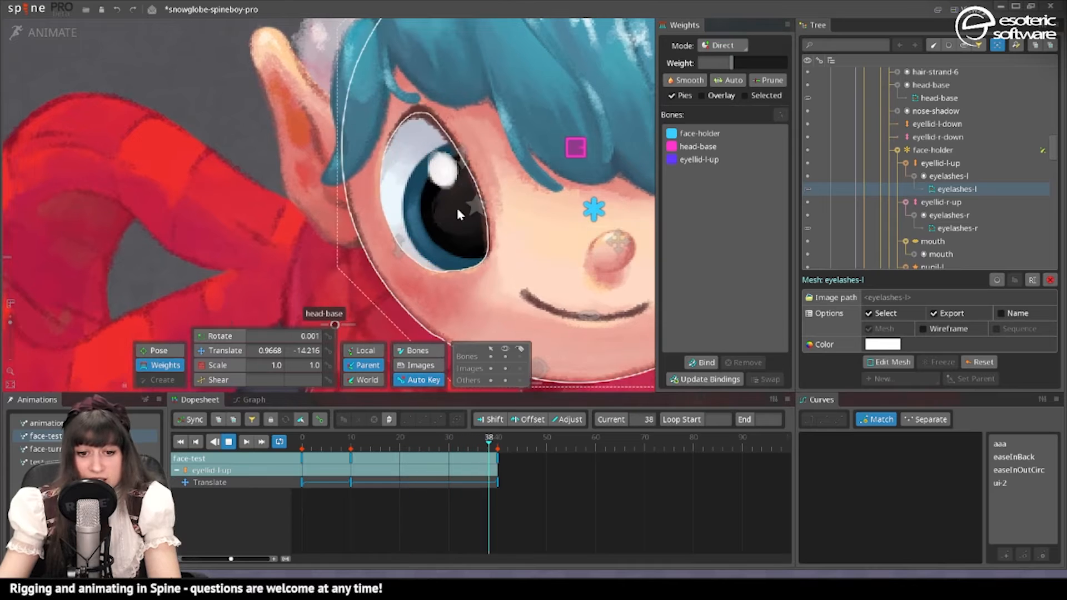
click(434, 192)
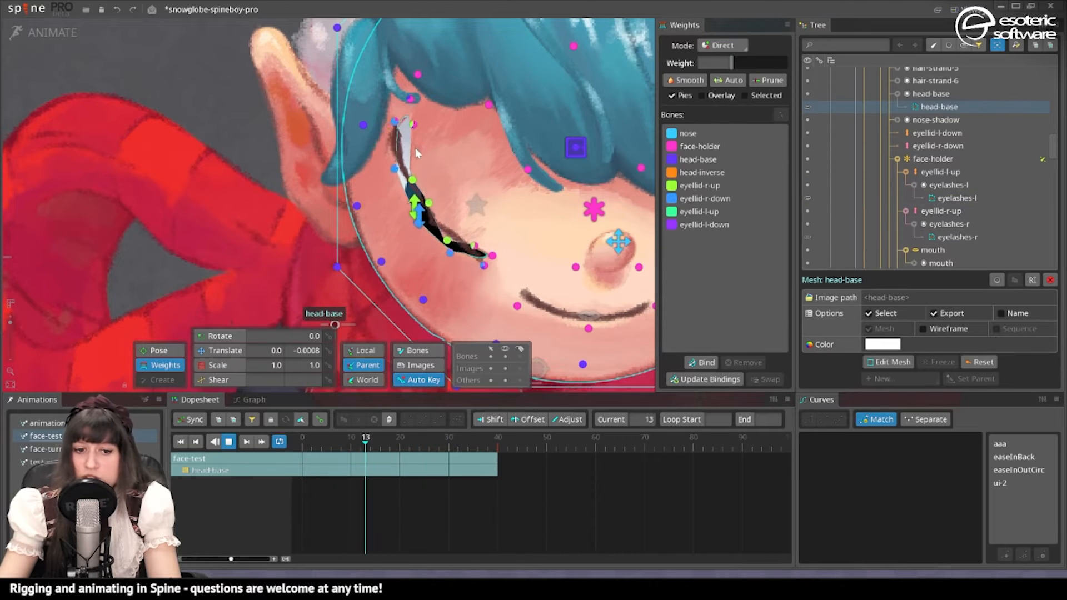
key(space)
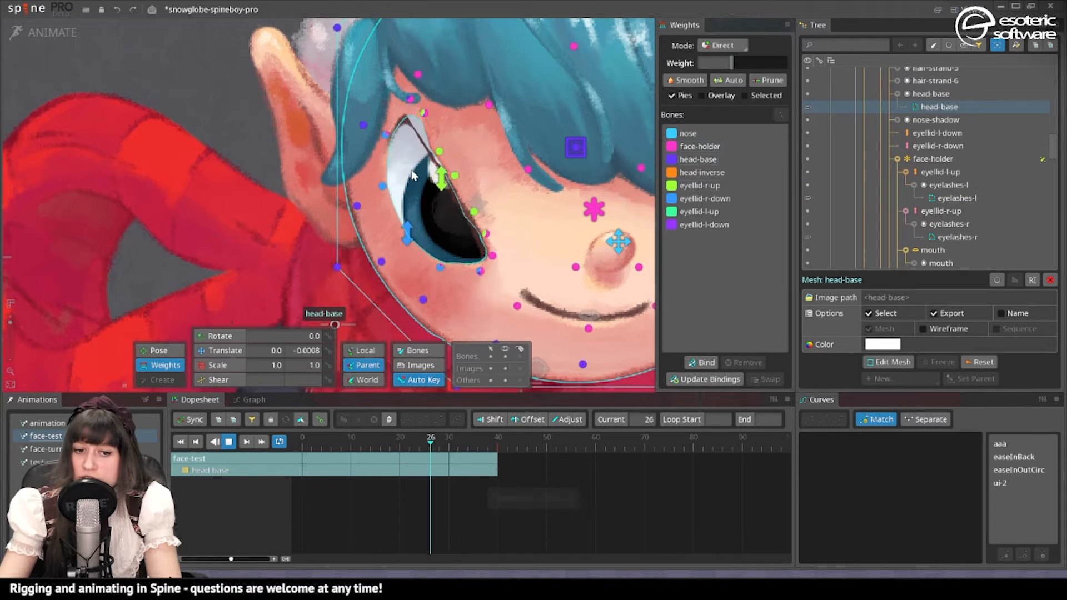
click(420, 120)
key(space)
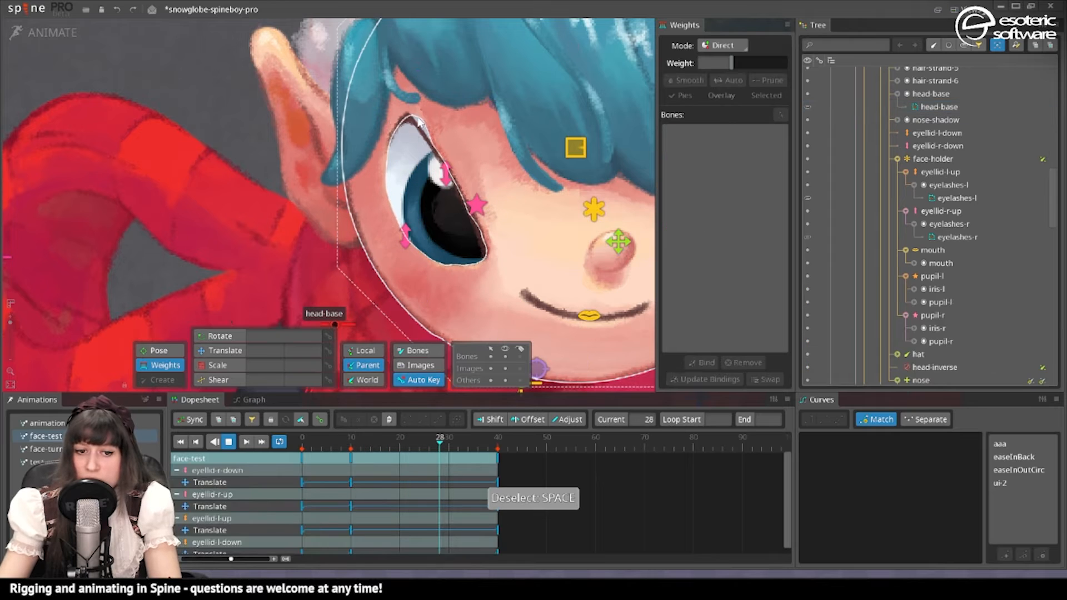
click(414, 127)
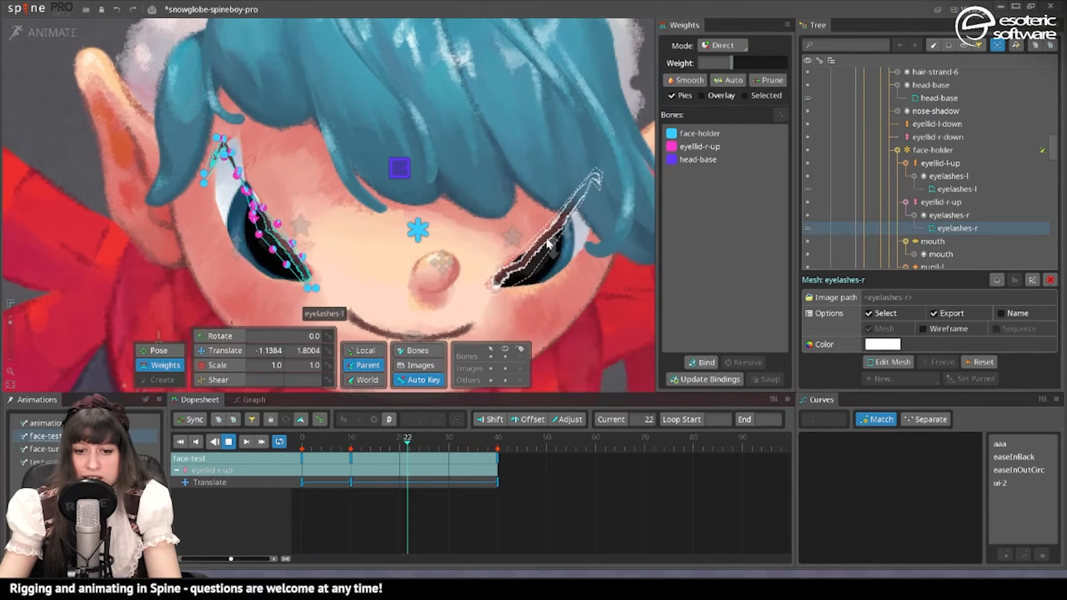
click(523, 239)
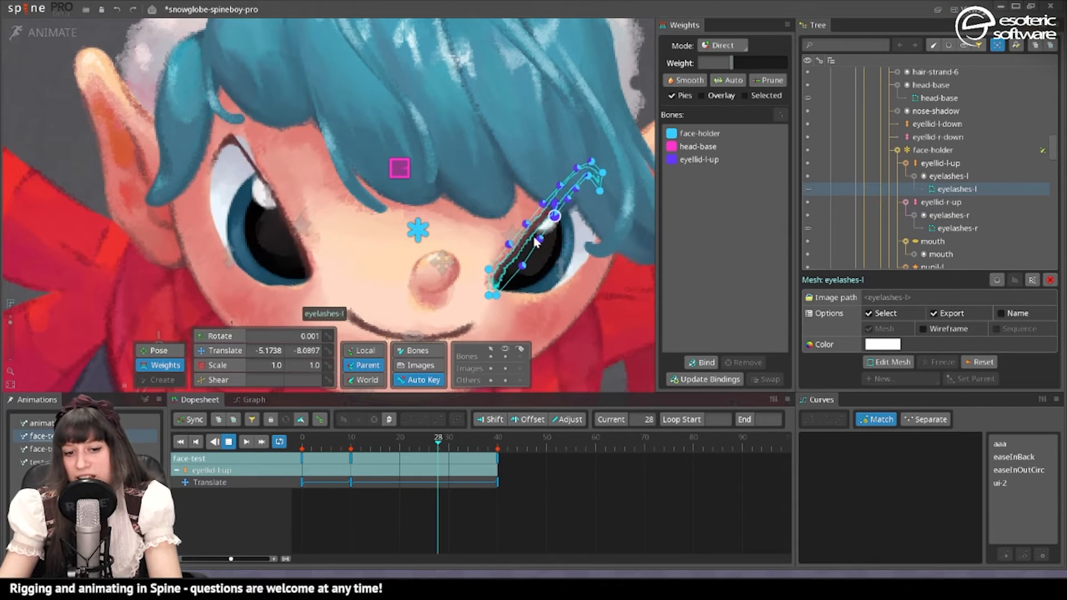
At frame 10, adjust the left upper-eyelid bone's weight on the inner eyelashes-l vertices and smooth the middle vertices' weights
click(228, 443)
click(351, 441)
scroll(559, 247, up, 2)
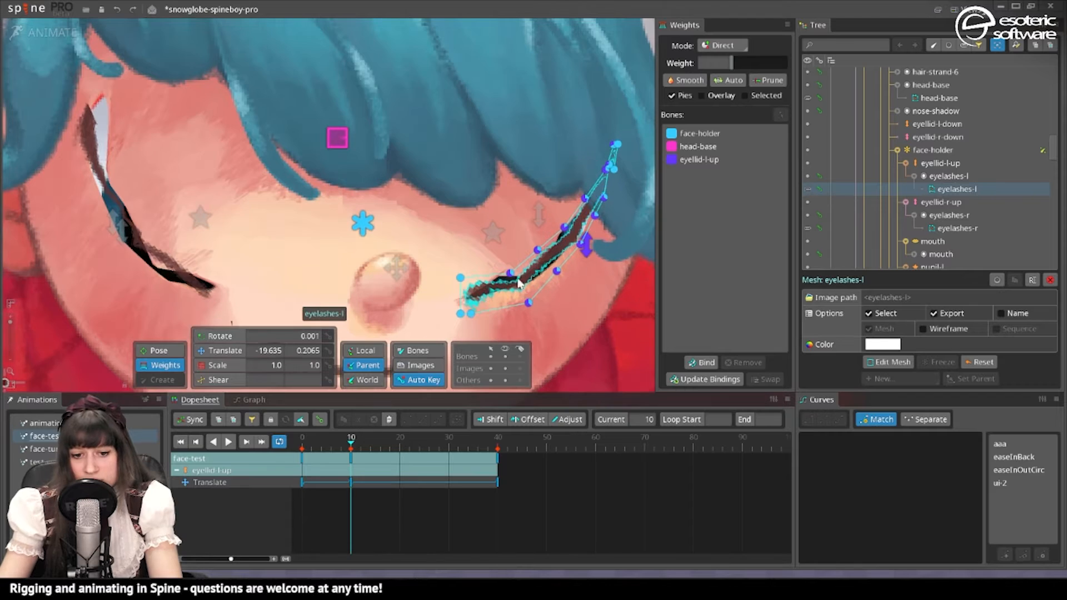
click(509, 273)
click(699, 159)
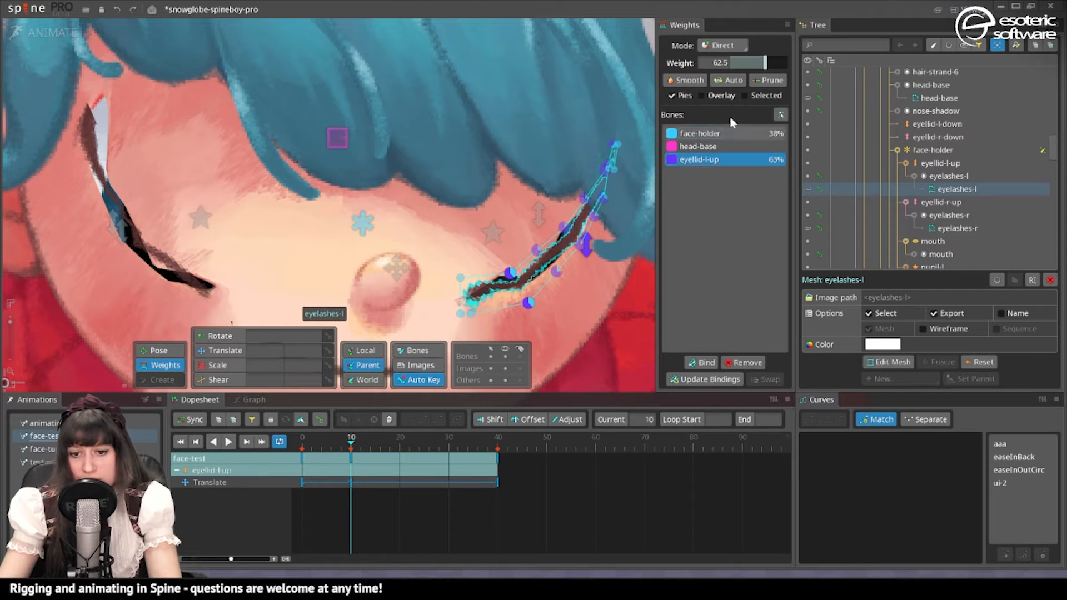
drag(732, 63, 760, 69)
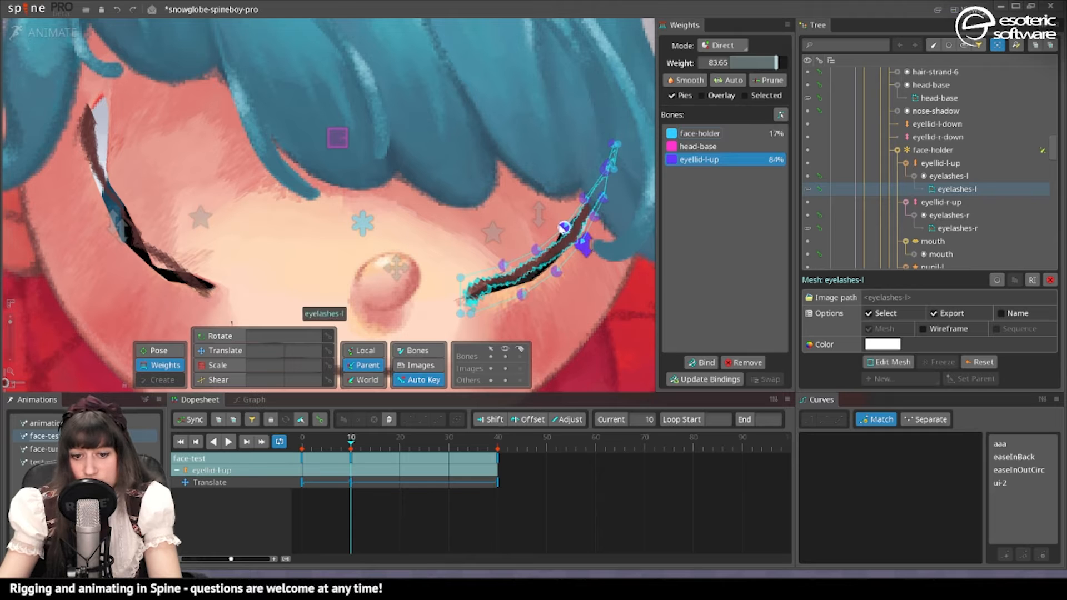
click(676, 83)
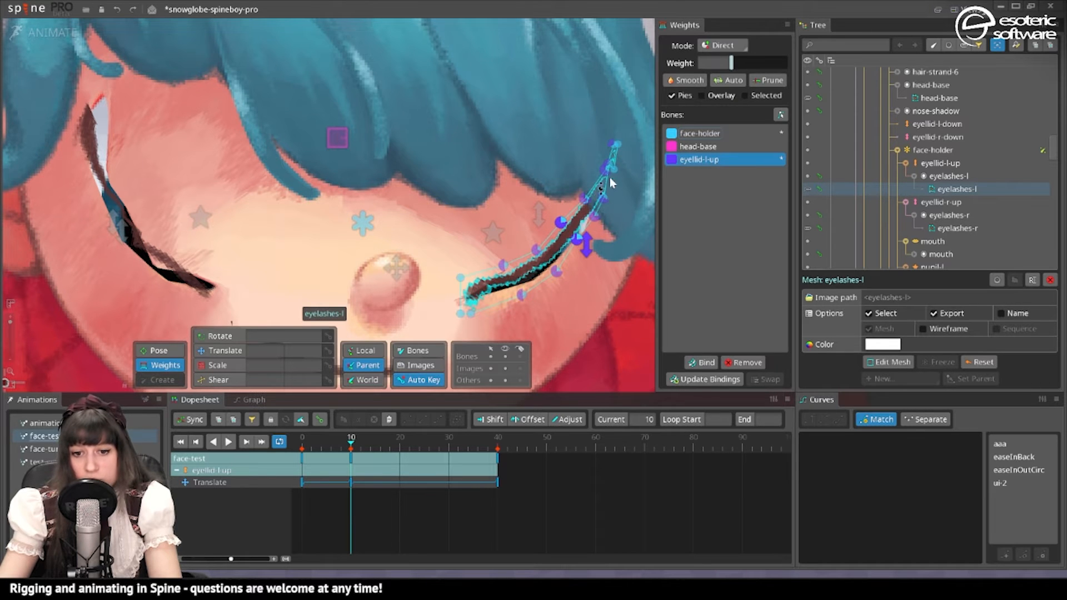
Adjust the left upper-eyelid bone's weight on the vertices near the outer tip of the eyelashes-l mesh
scroll(614, 199, up, 6)
drag(615, 199, 578, 296)
scroll(577, 297, down, 5)
drag(435, 122, 504, 239)
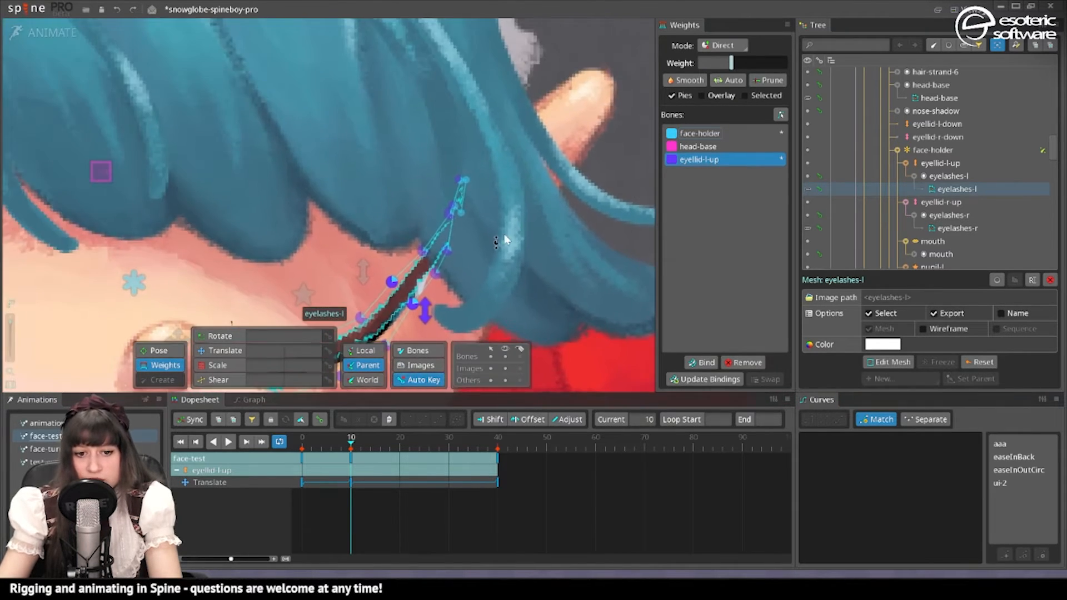
scroll(450, 216, up, 4)
click(502, 196)
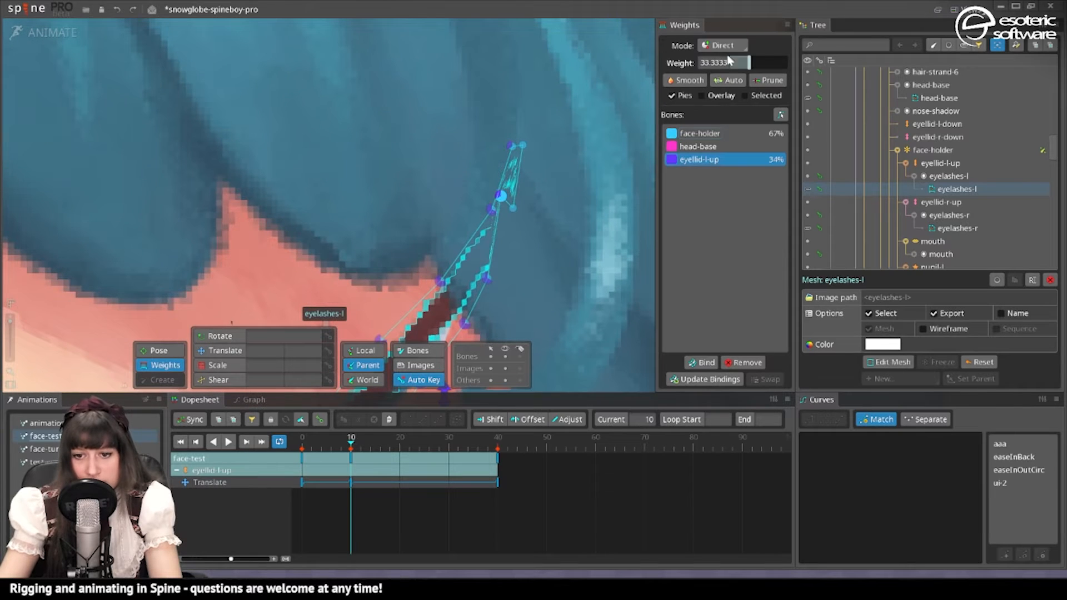
drag(730, 60, 701, 62)
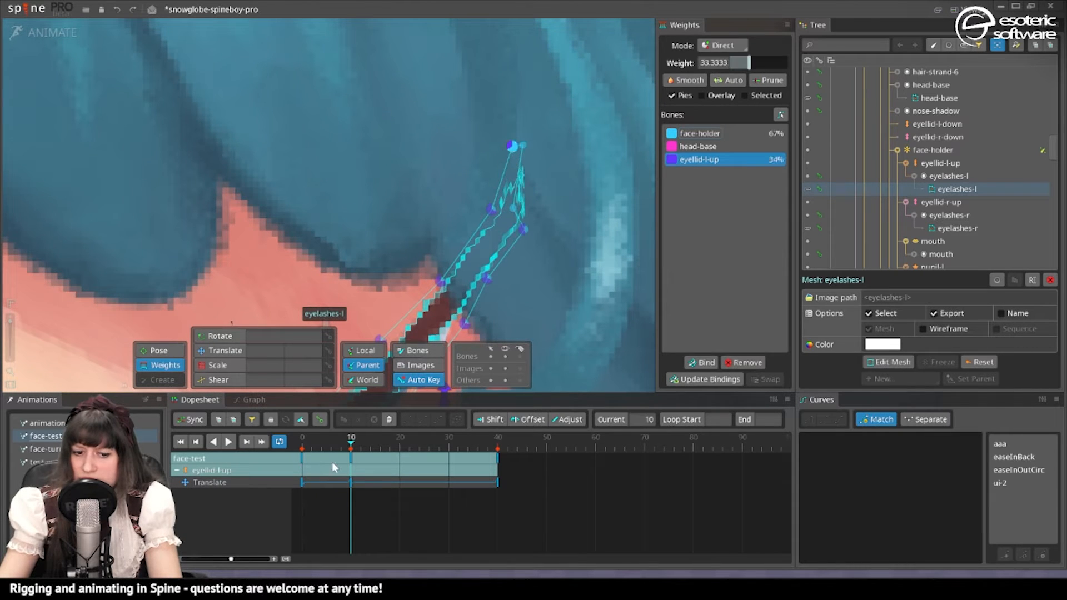
Select the eyelashes-r mesh and set the right upper-eyelid bone's weight on its outer-tip vertices to 17.31 and 30.2857
mouse_move(331, 462)
mouse_down()
mouse_move(323, 454)
mouse_move(342, 459)
mouse_up()
scroll(422, 239, down, 5)
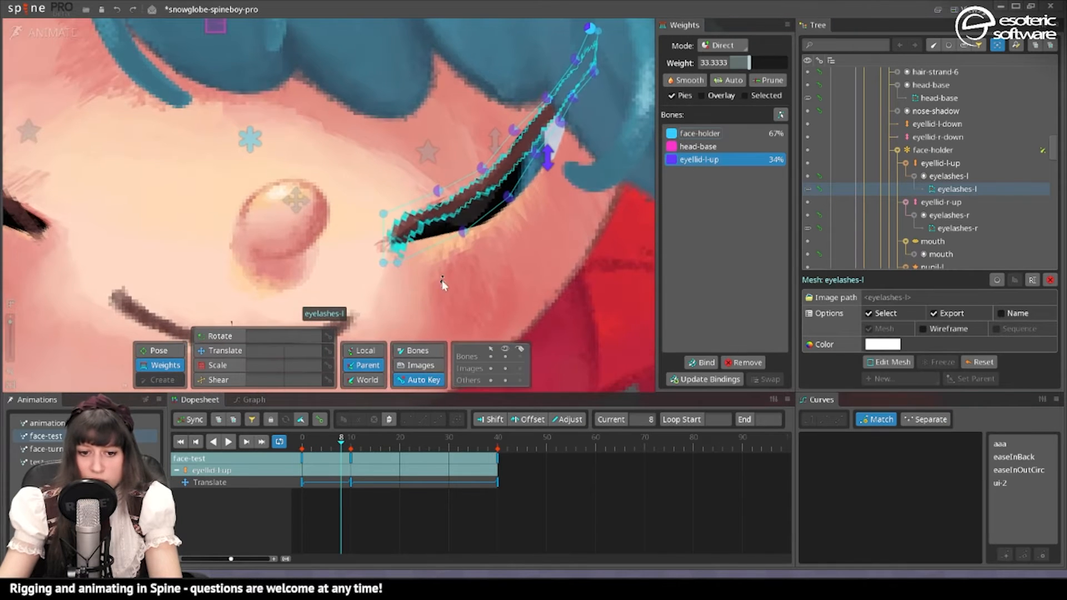
drag(469, 283, 688, 288)
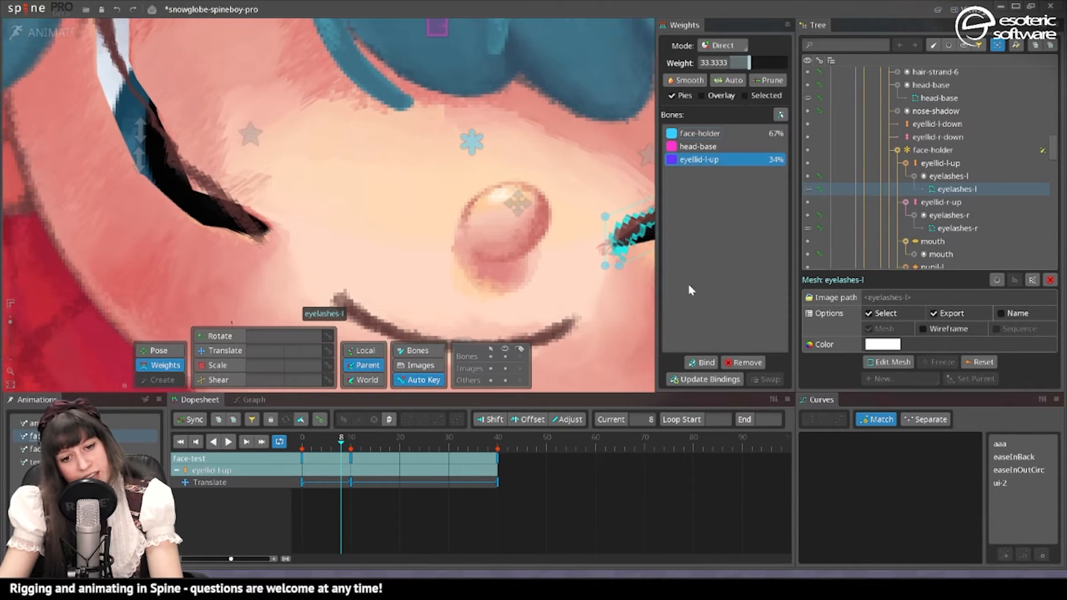
drag(471, 240, 509, 202)
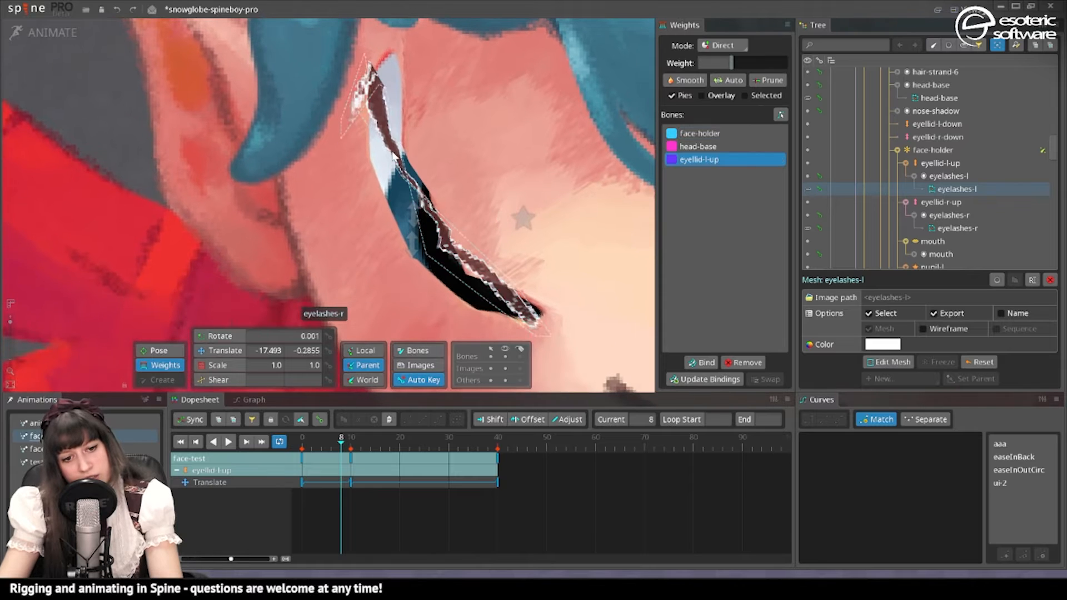
click(418, 203)
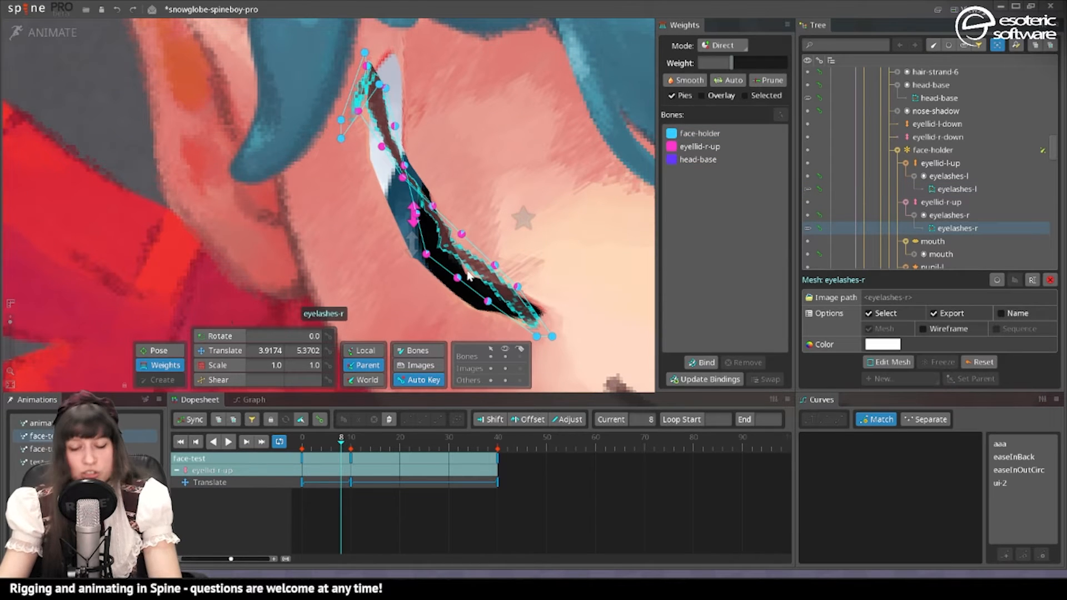
click(707, 147)
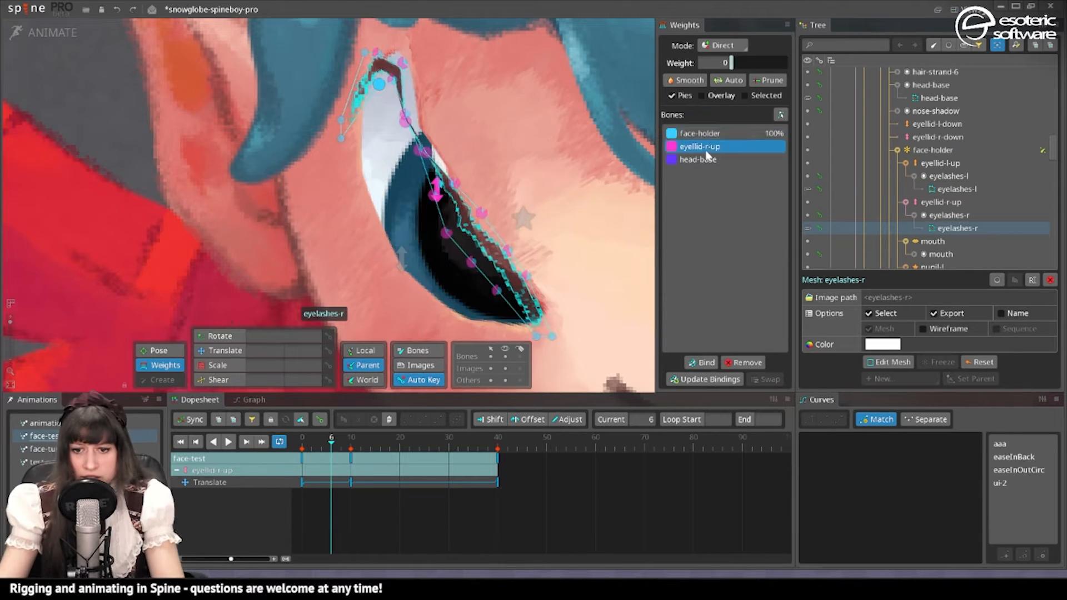
drag(737, 62, 741, 62)
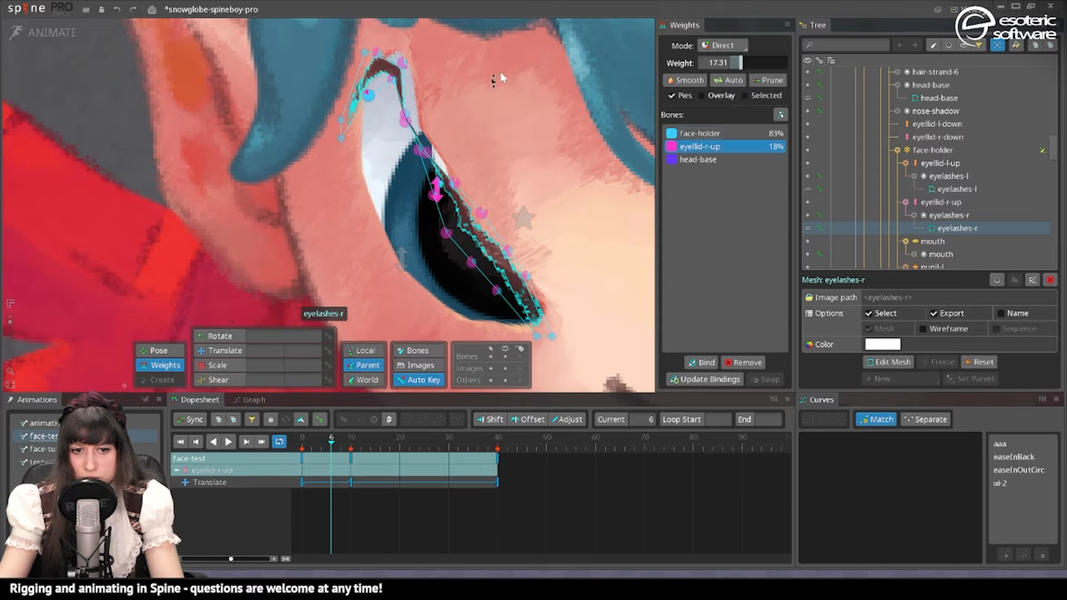
drag(365, 61, 508, 358)
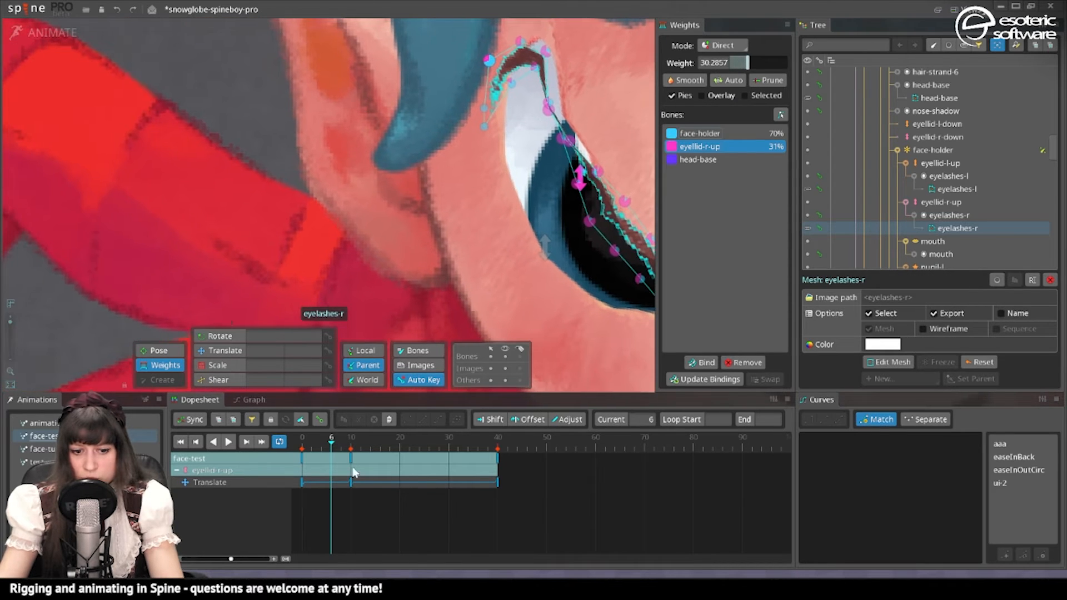
On the head-base mesh, set the head-base bone's weight to 100 and 45.7143 on the two vertices beside the right eye's outer edge
drag(335, 445, 302, 443)
drag(531, 210, 483, 256)
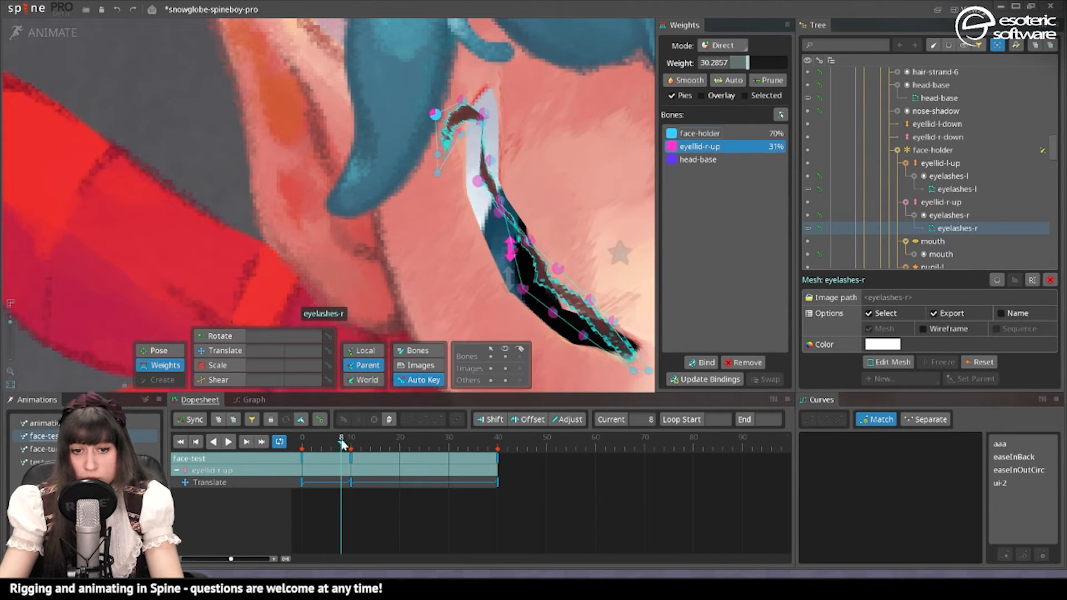
click(439, 149)
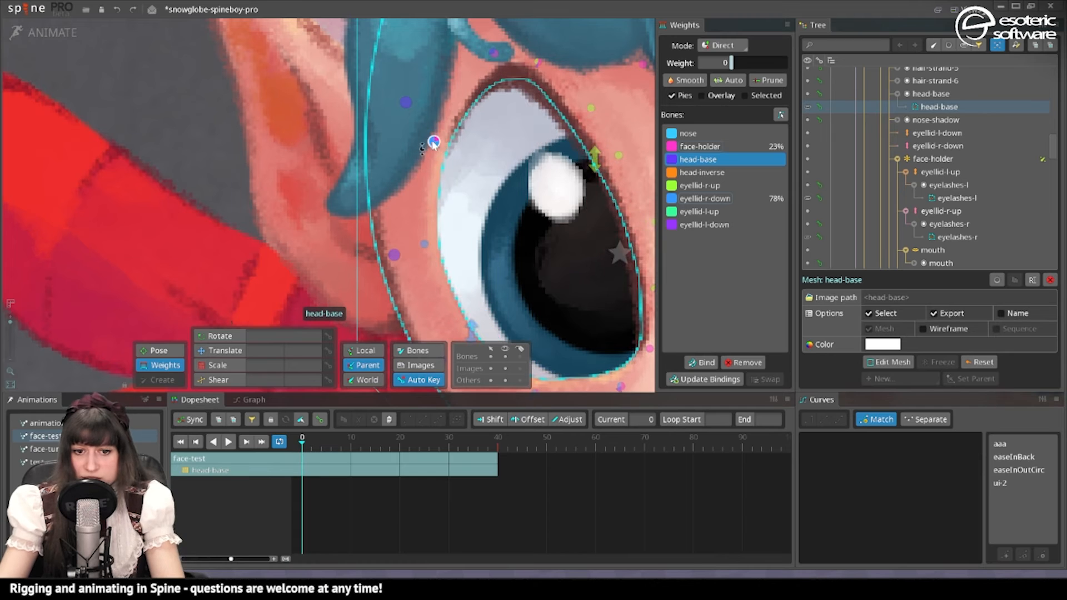
click(705, 198)
drag(767, 63, 723, 66)
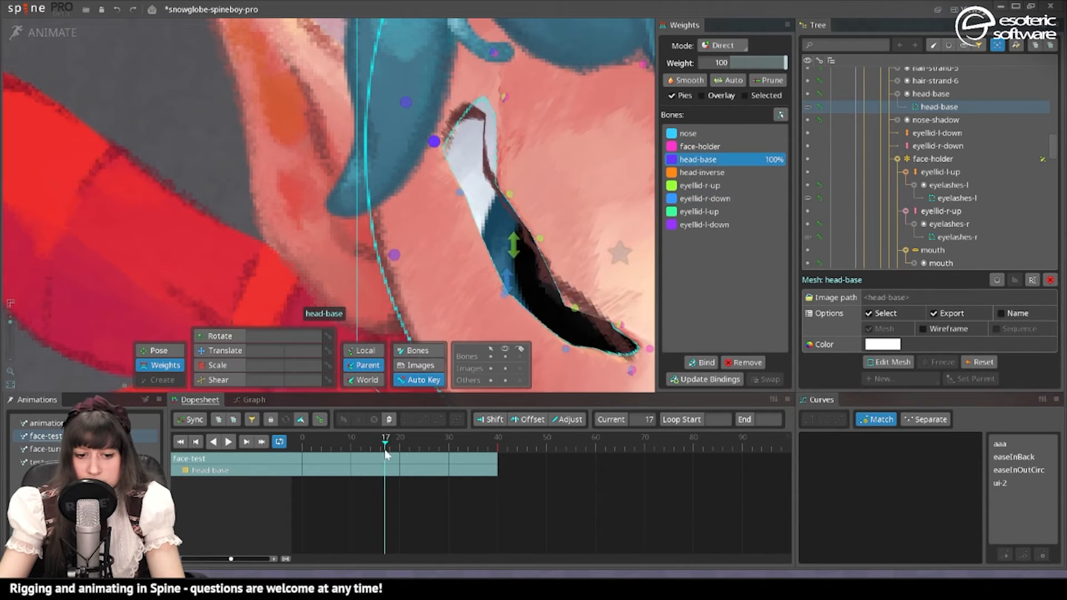
drag(386, 452, 350, 465)
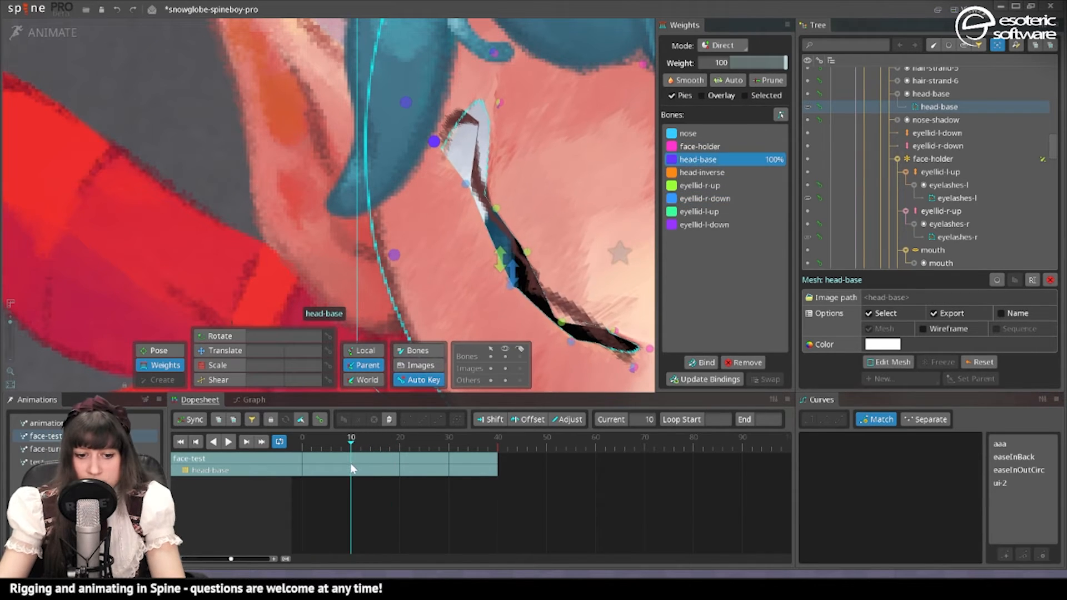
click(465, 184)
mouse_move(469, 216)
mouse_down()
mouse_move(499, 128)
mouse_move(473, 213)
mouse_up()
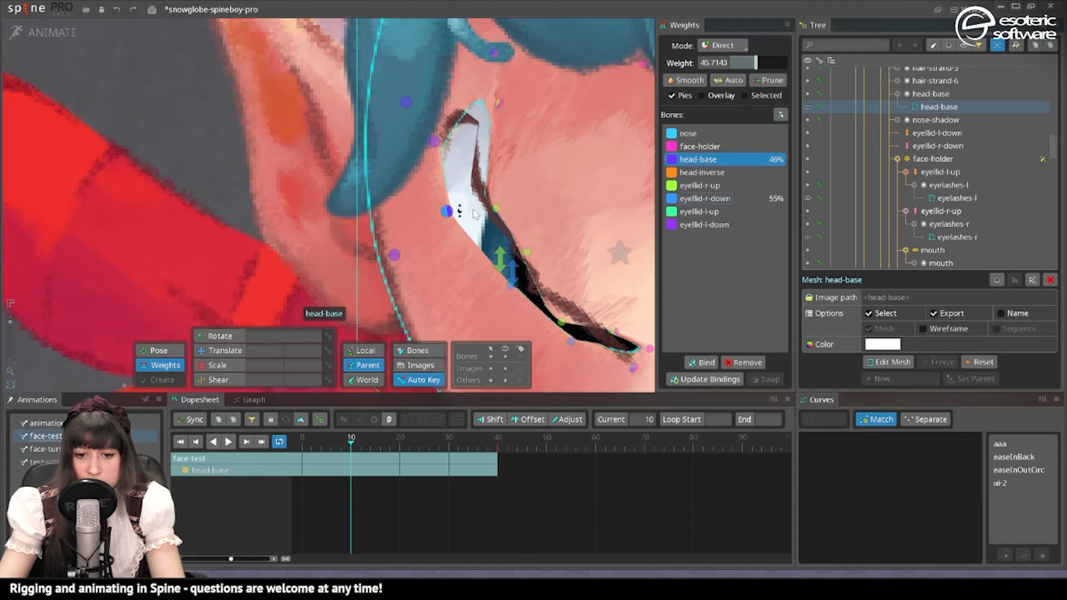
Raise the right upper-eyelid bone's weight on the head-base vertices along the right eye's upper lid, using up to 100
click(499, 103)
click(691, 146)
drag(754, 61, 786, 61)
click(707, 186)
key(space)
click(559, 288)
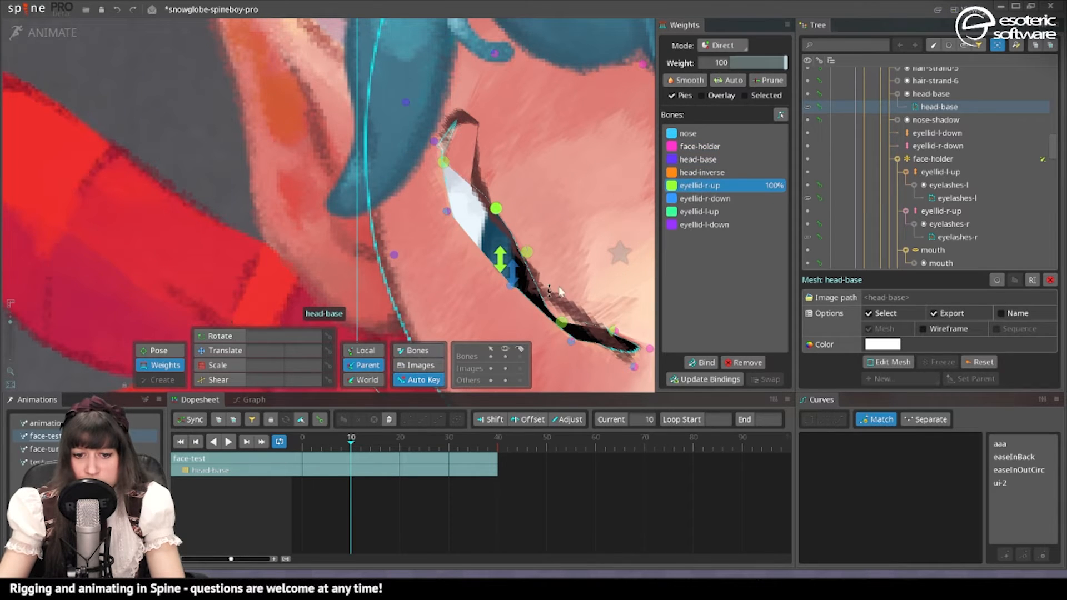
At frame 10, move the right upper-eyelid bone farther down so the lid overlaps the lower one
scroll(456, 227, down, 3)
scroll(442, 229, up, 2)
key(space)
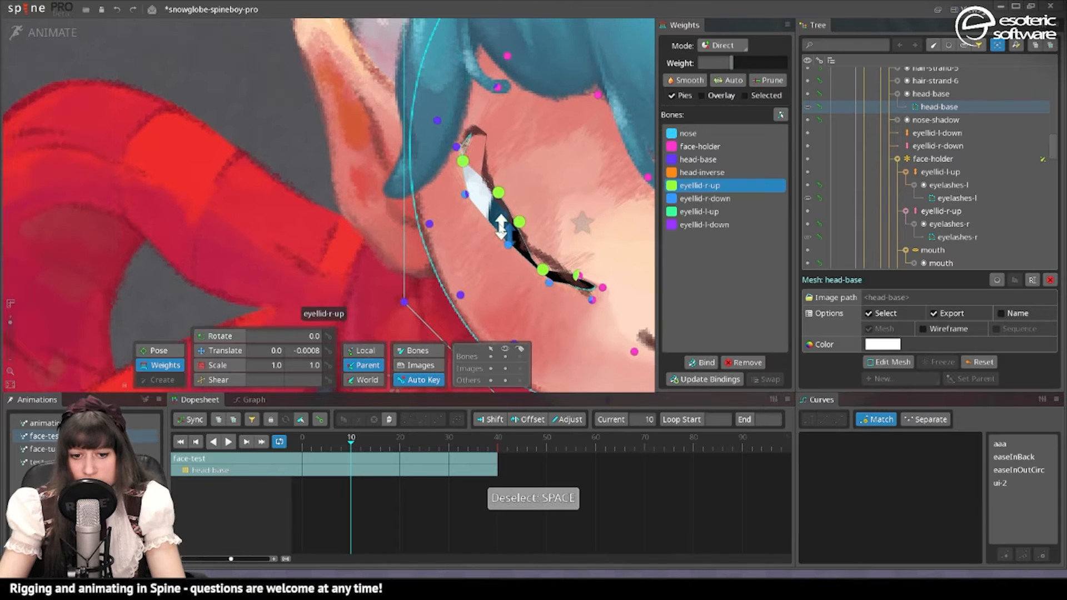
drag(501, 228, 492, 246)
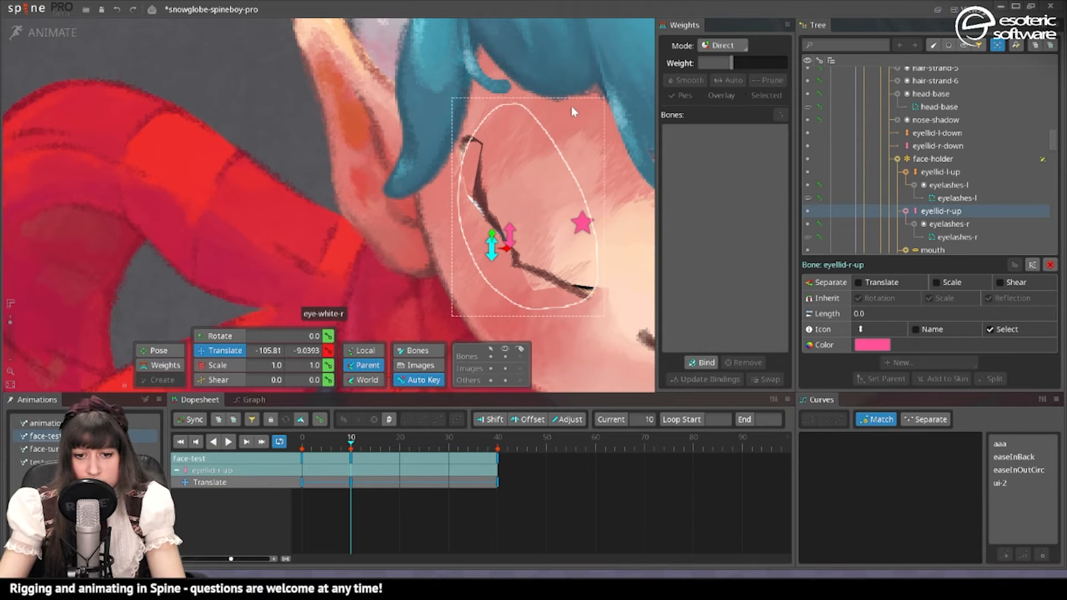
On the head-base mesh, set the upper-eyelid bone's weight to 40.38 at the right eye's outer corner and face-holder to 15.38 near the inner upper lid
click(441, 208)
click(570, 73)
scroll(474, 188, up, 2)
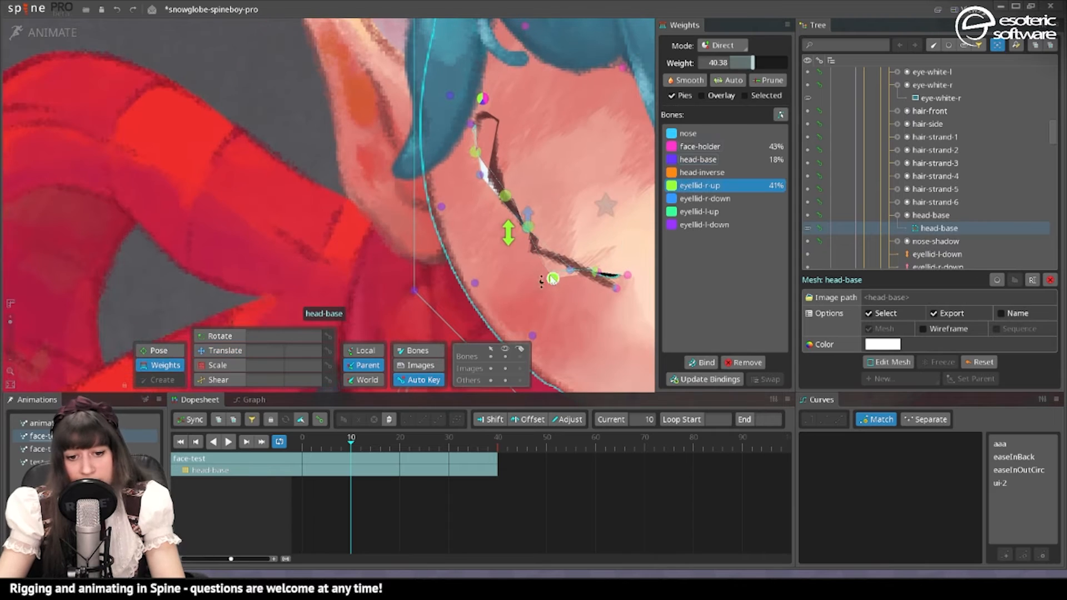
click(552, 279)
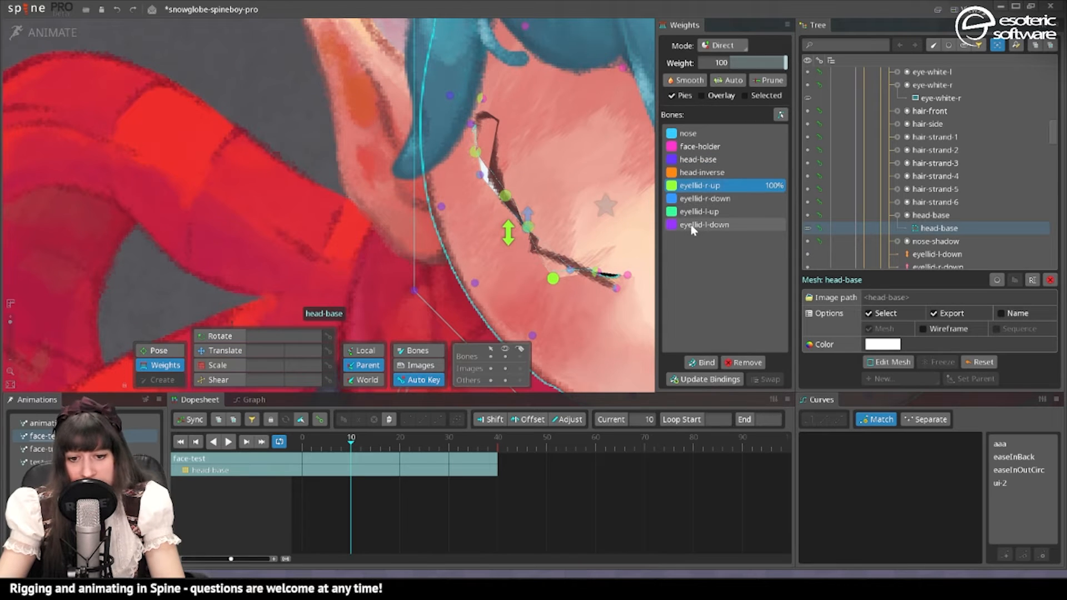
click(698, 160)
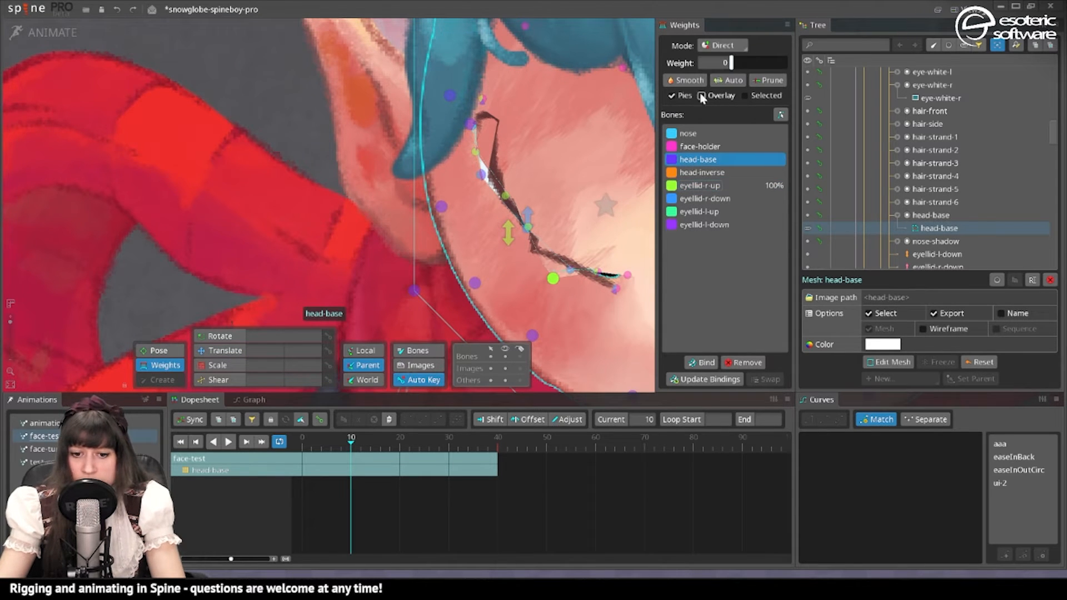
click(699, 146)
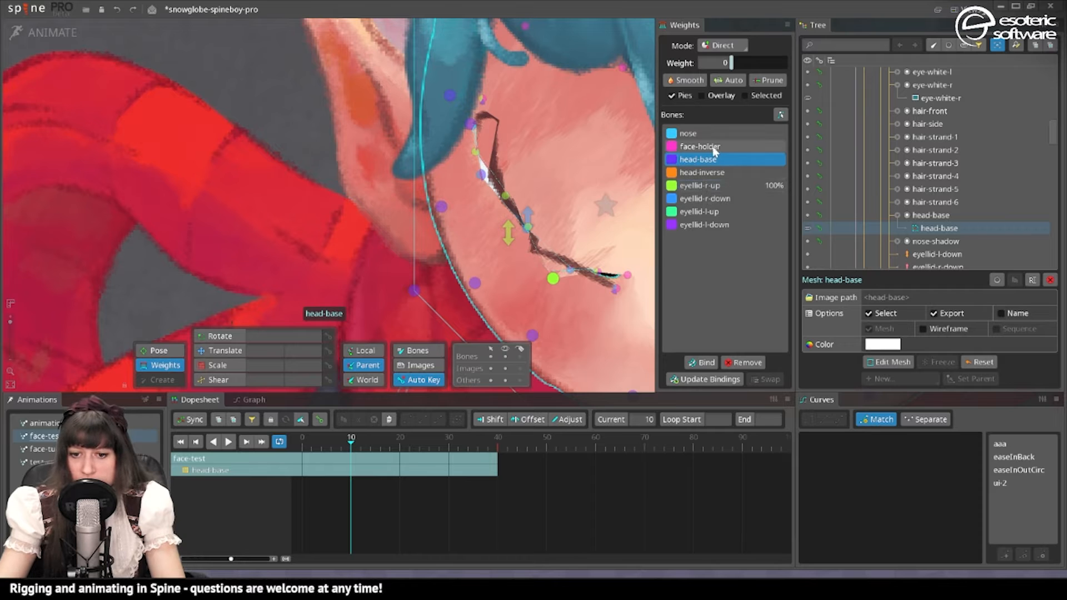
Adjust the right lower-eyelid bone's weight on the head-base vertices at the outer part of the right eye's closed lid
click(479, 176)
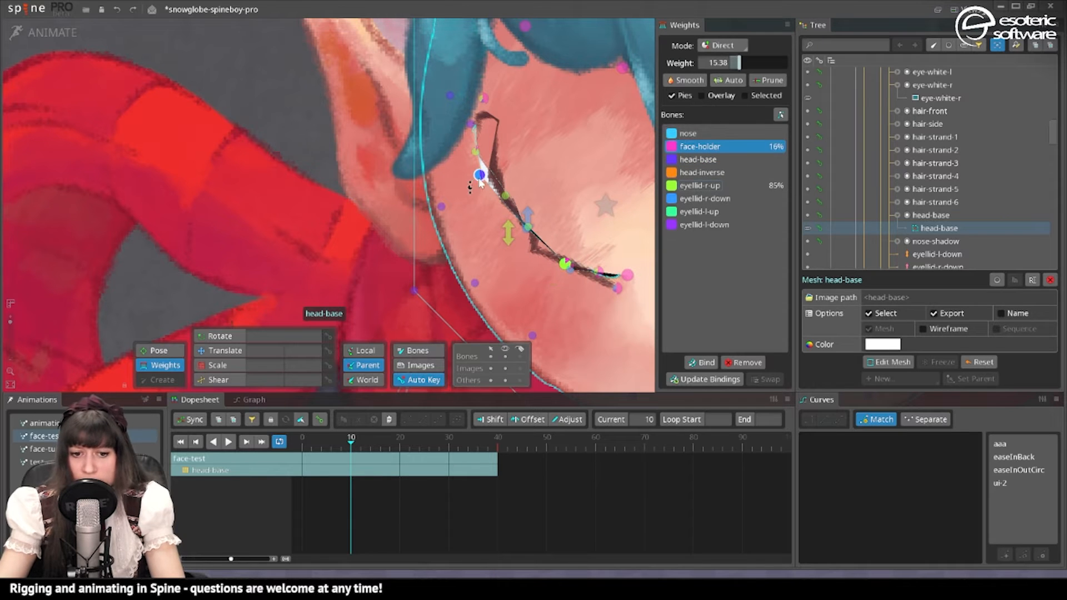
click(704, 199)
click(503, 197)
scroll(515, 233, up, 2)
Select the middle vertices of the eyelashes-r mesh and set the right upper-eyelid bone's weight to 100
key(space)
click(508, 215)
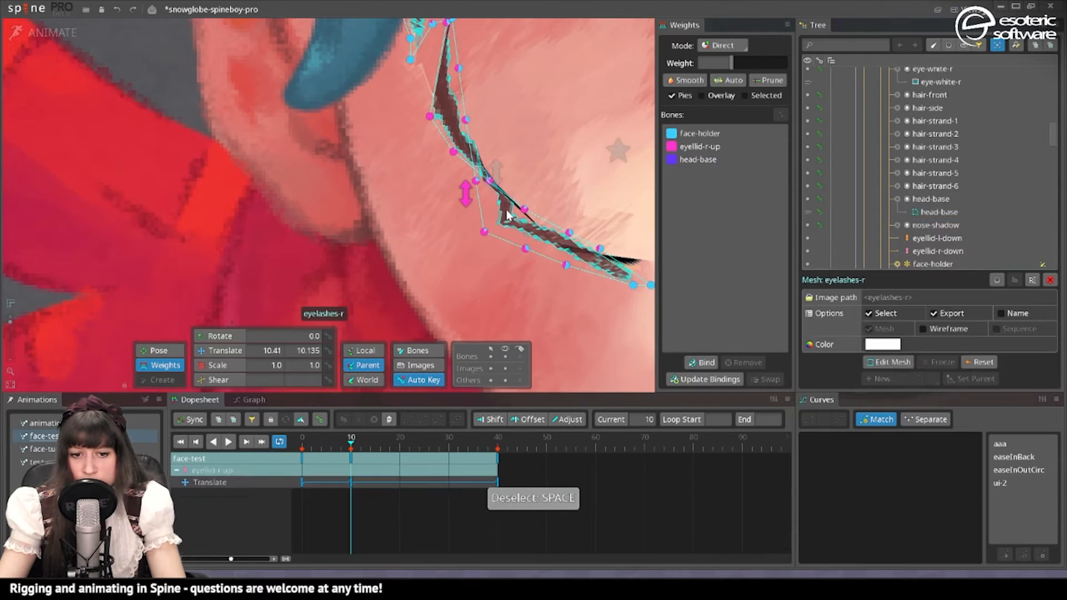
drag(606, 262, 547, 294)
click(424, 261)
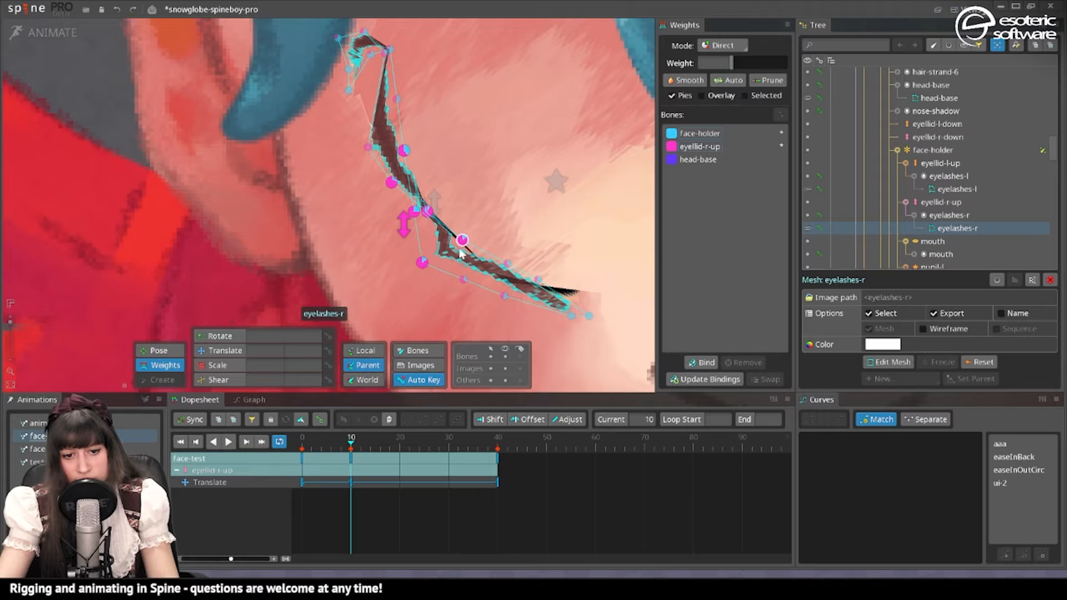
click(702, 146)
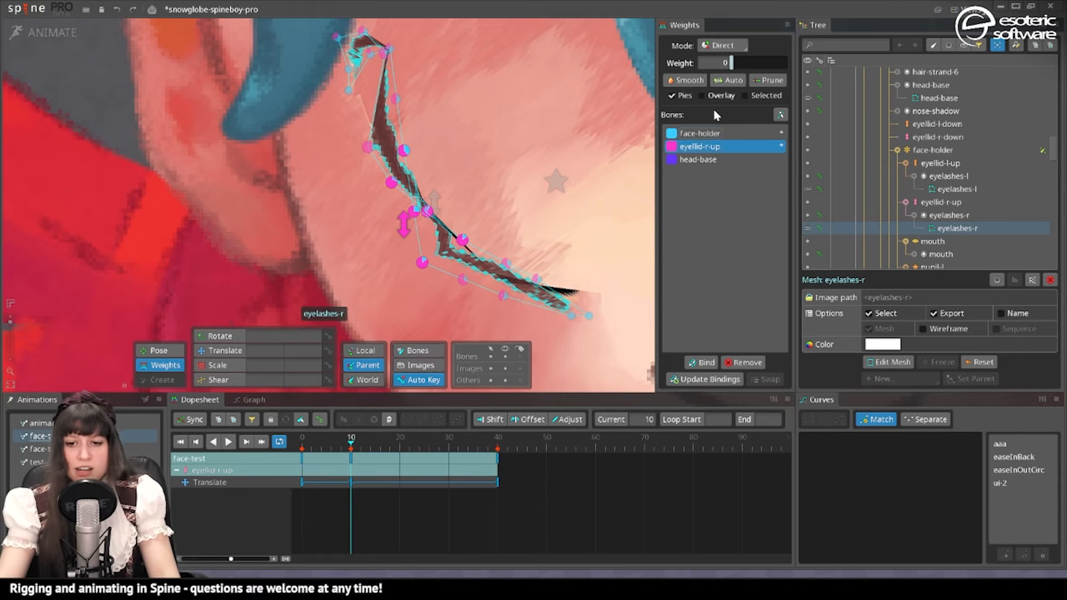
drag(732, 63, 818, 59)
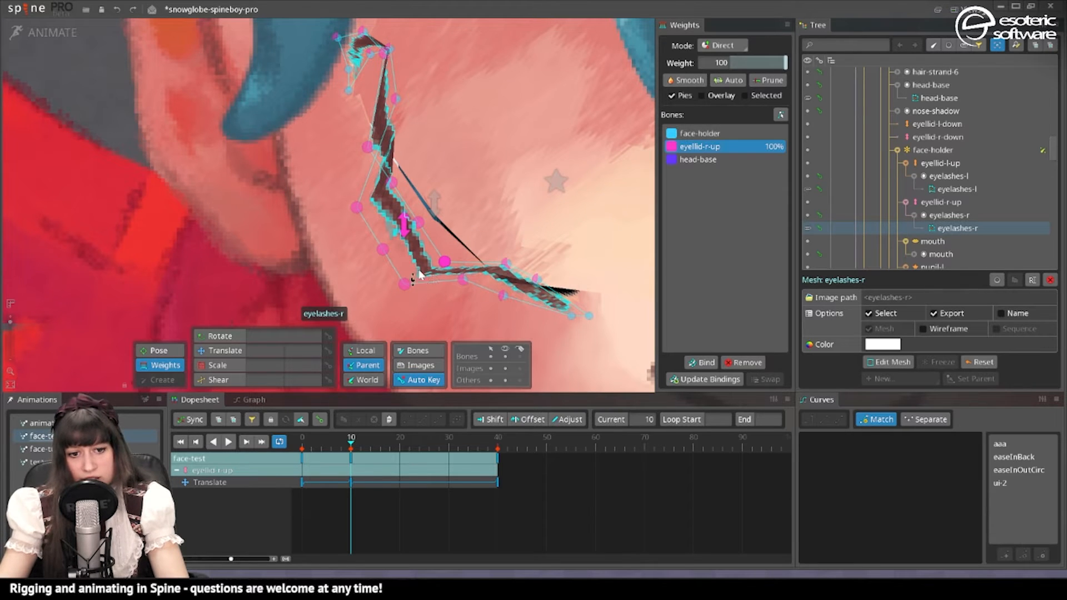
Increase the face-holder weight on the middle eyelashes-r vertices so the lashes follow the right eye's closed lid line
scroll(558, 177, down, 2)
click(700, 133)
drag(730, 62, 750, 63)
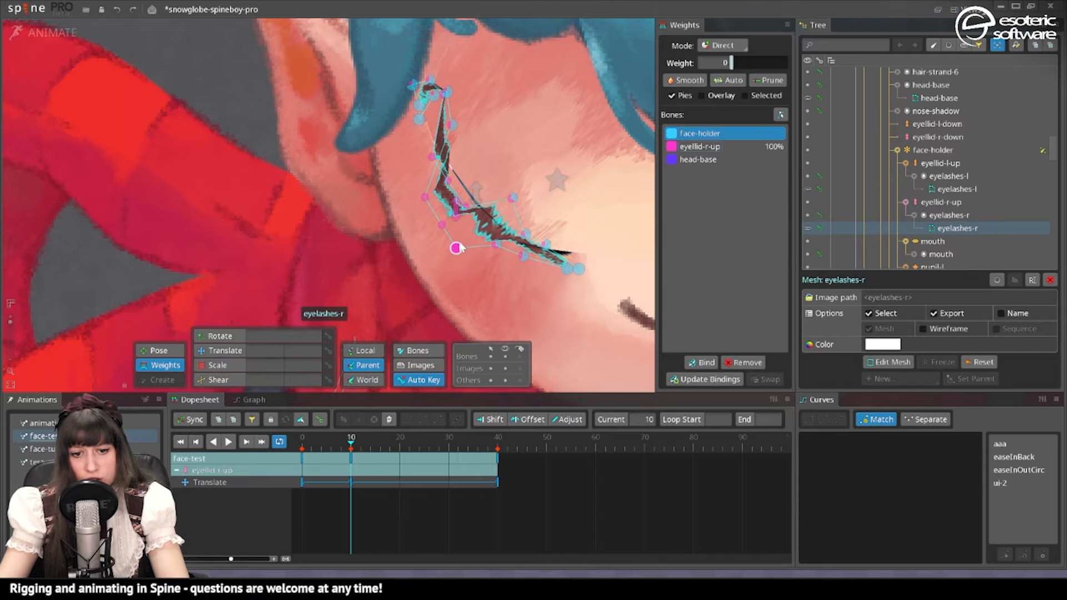
click(472, 227)
click(469, 207)
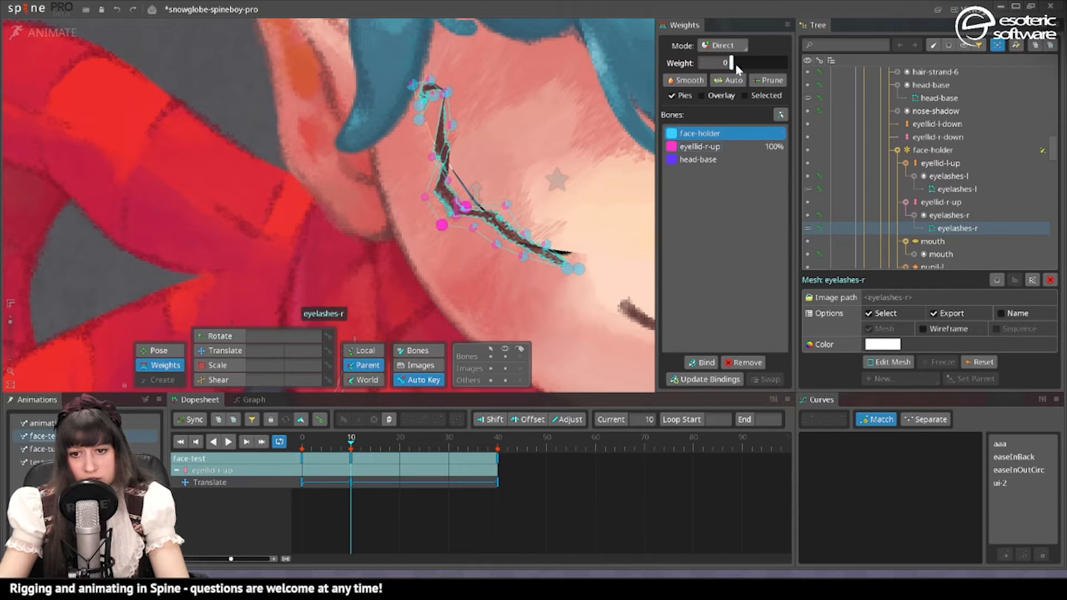
drag(732, 63, 759, 63)
click(447, 181)
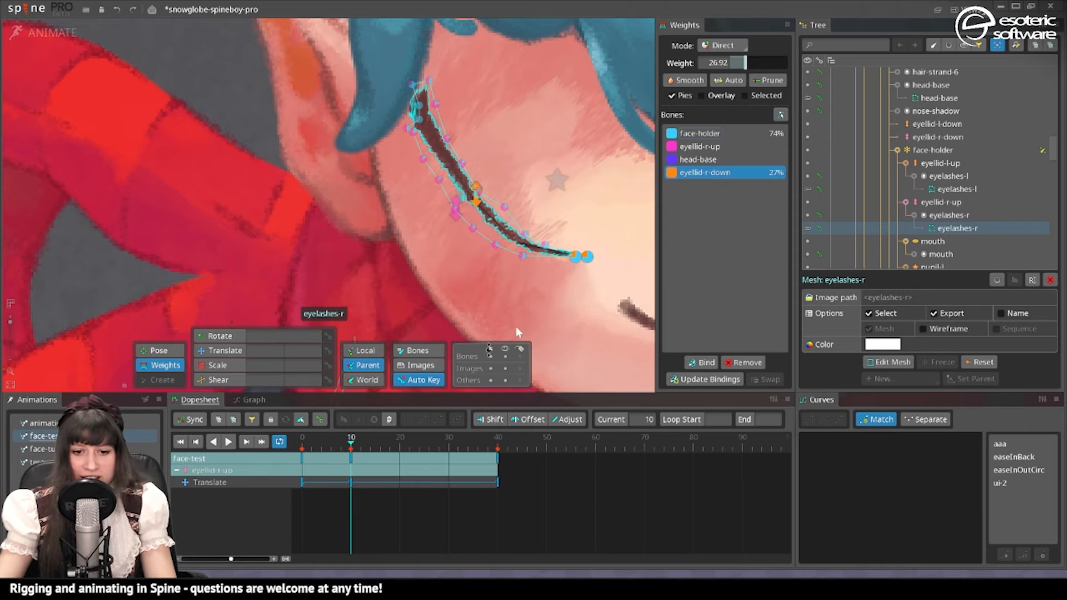
Select the eyelashes-l mesh and adjust the left upper-eyelid bone's weight on its middle vertices
drag(637, 263, 439, 282)
drag(638, 256, 498, 257)
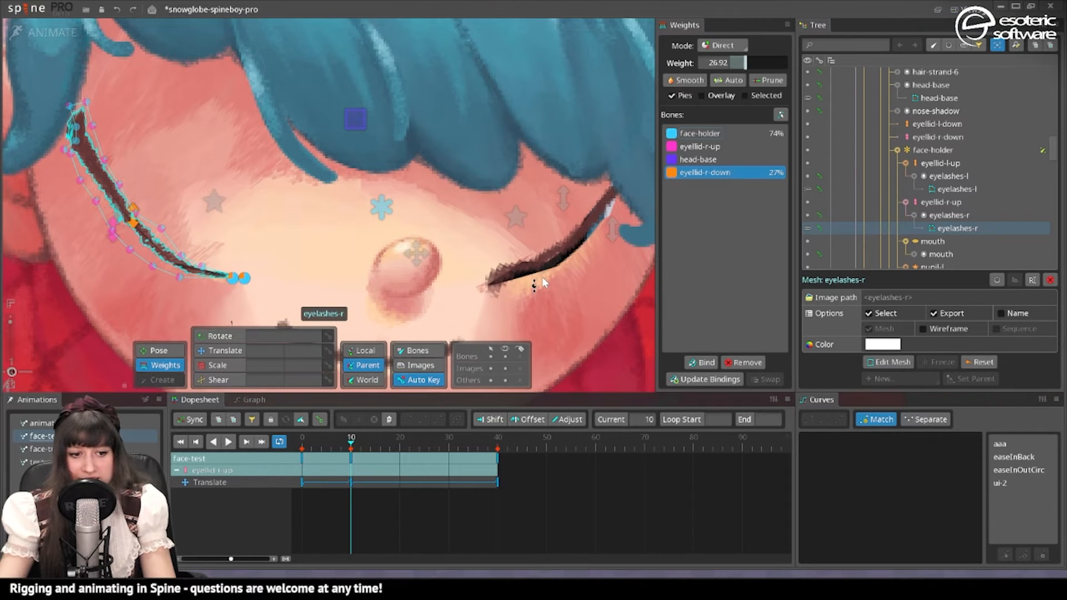
click(542, 277)
click(700, 159)
click(587, 267)
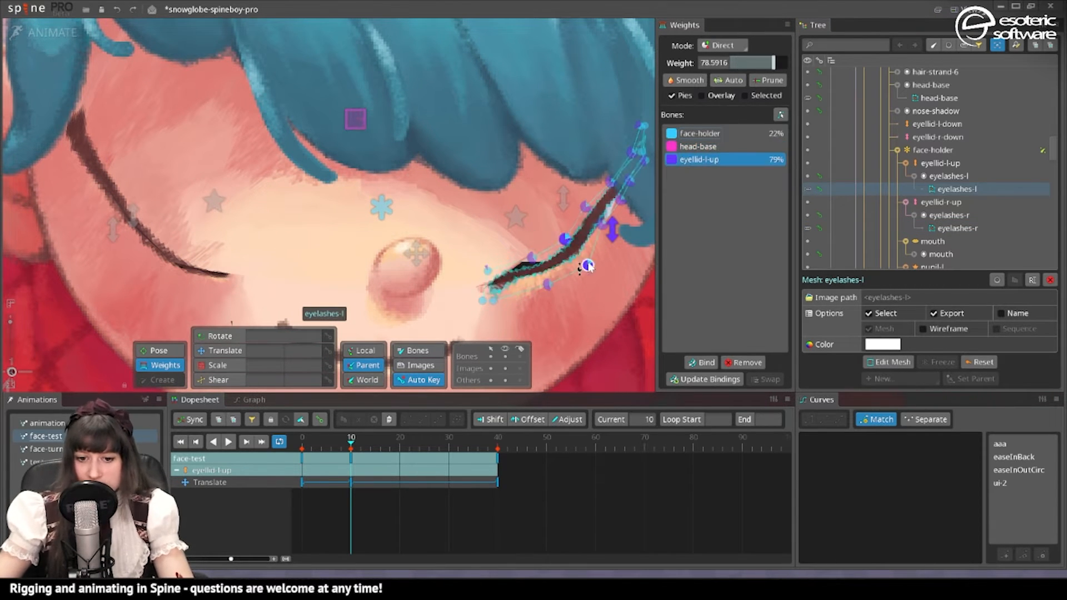
At frame 10, close the left eye by moving its lower-eyelid bone up and its upper-eyelid bone down
key(space)
mouse_move(563, 197)
mouse_down()
mouse_move(554, 181)
mouse_move(563, 184)
mouse_up()
drag(611, 230, 628, 246)
On the head-base mesh, place face-holder and head-base last in the bone order and set face-holder to 36.54 on the left lower lid's outer vertex
click(562, 288)
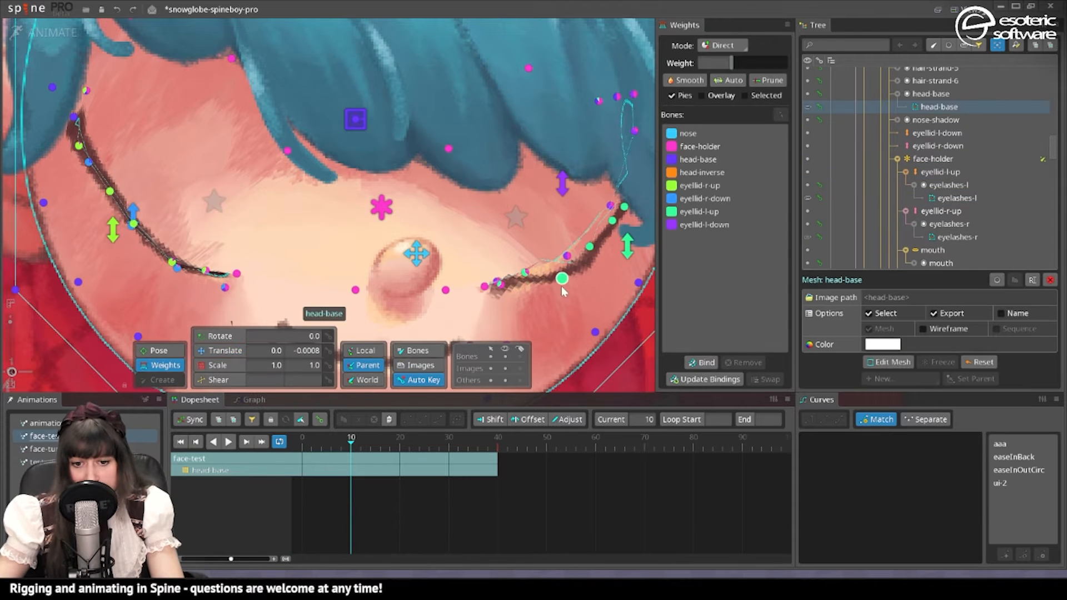
click(562, 280)
click(700, 146)
drag(719, 185, 719, 218)
click(610, 206)
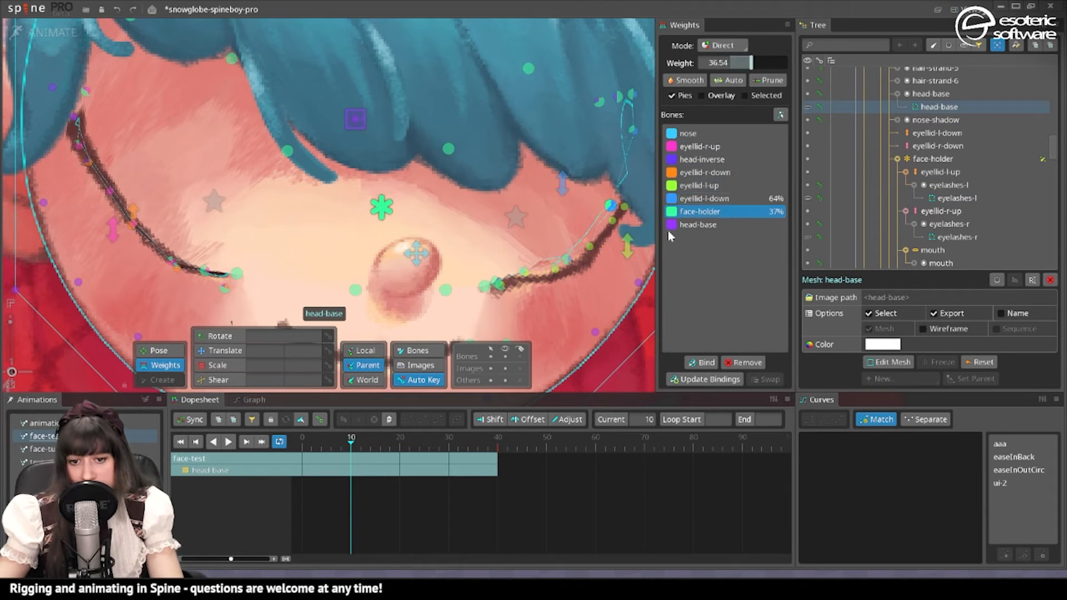
At frame 6, refine the bone weights of the head-base vertices along the left eye's upper lid
click(547, 280)
click(331, 439)
click(514, 228)
scroll(515, 227, up, 3)
click(550, 255)
click(592, 201)
click(705, 172)
scroll(611, 239, down, 3)
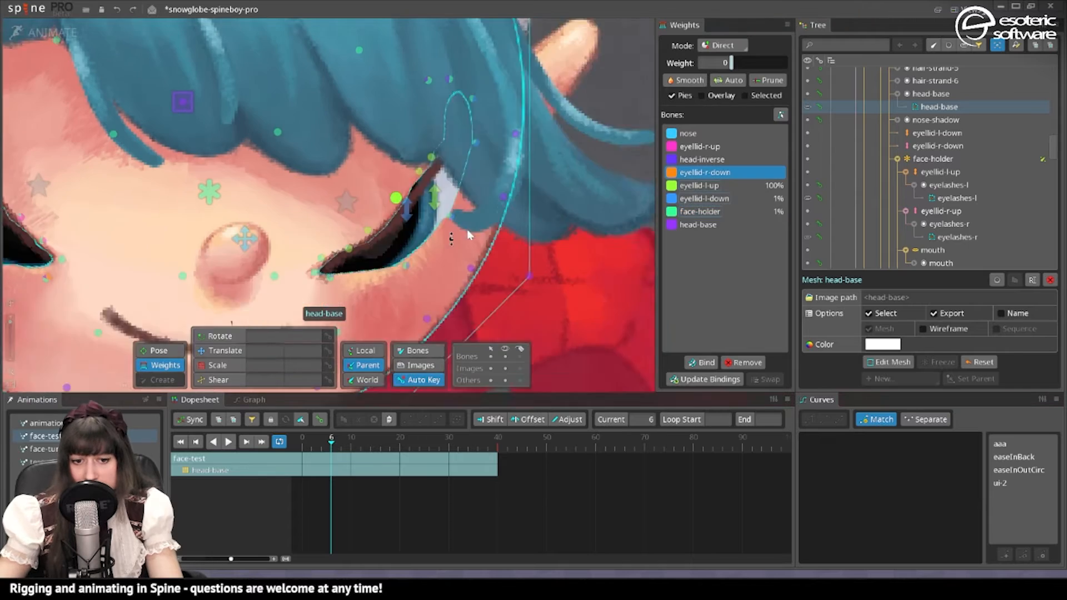
click(514, 234)
At frame 6, adjust the left upper-eyelid bone's weight on the middle and outer eyelashes-l vertices
click(174, 365)
click(572, 207)
click(331, 439)
click(508, 233)
click(166, 365)
scroll(556, 211, up, 3)
click(494, 233)
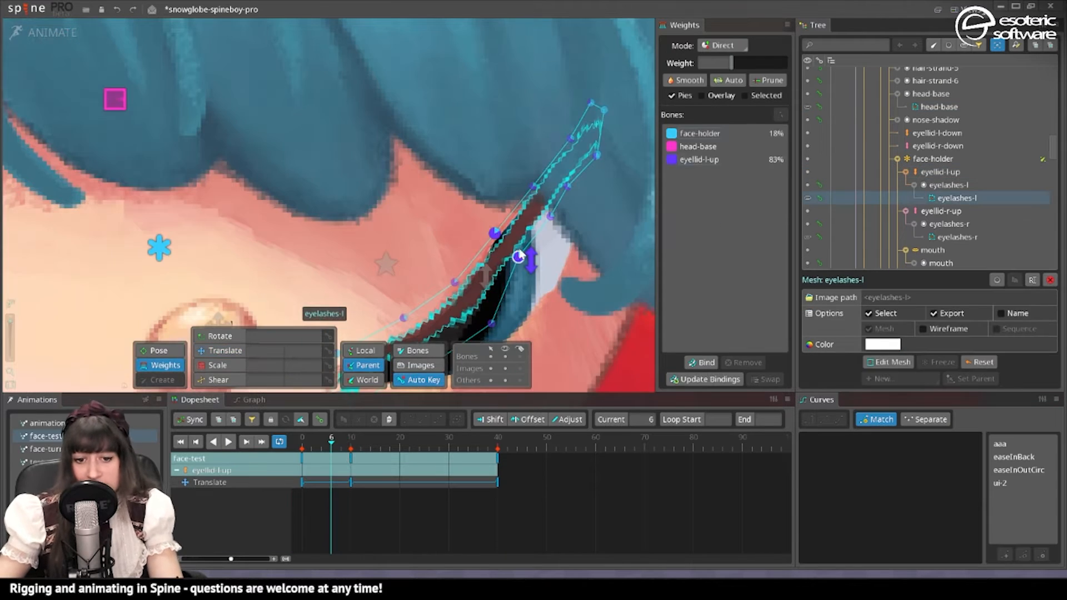
click(519, 256)
click(534, 187)
drag(769, 62, 774, 63)
At frame 10, adjust the left upper-eyelid and face-holder weights on the head-base vertices near the left eye's inner corner
key(space)
drag(405, 294, 502, 184)
key(ctrl+Right)
scroll(499, 244, up, 1)
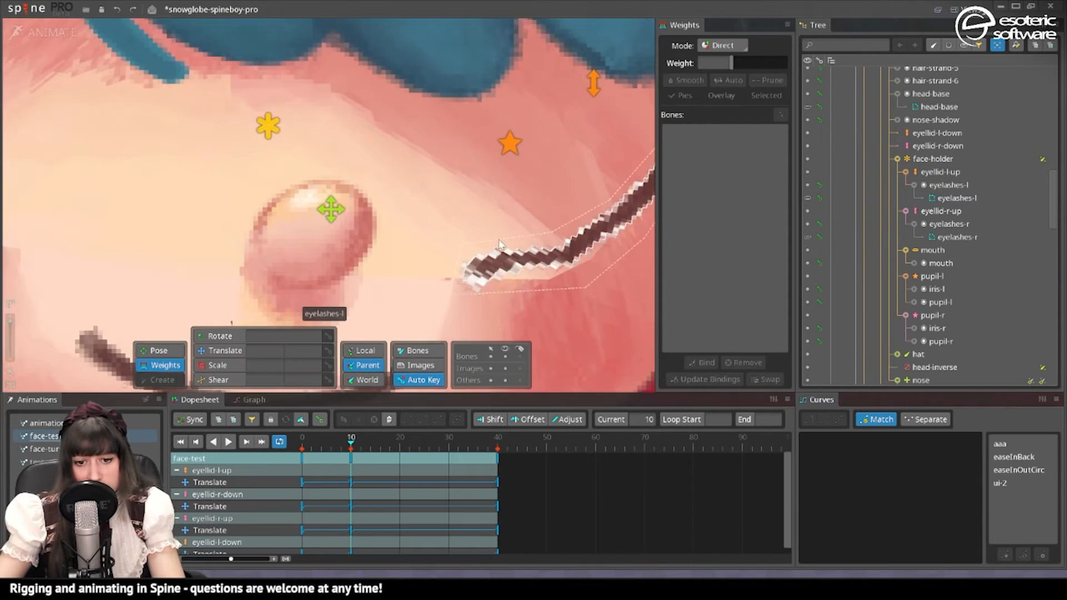
click(500, 223)
click(704, 188)
click(705, 212)
click(581, 186)
Step the face-test animation back to frame 1 and examine how both eyes open across the whole face
key(Left)
key(Left)
key(Left)
key(Left)
key(Left)
key(Left)
key(Left)
key(Left)
key(Left)
click(542, 177)
scroll(471, 260, down, 4)
key(space)
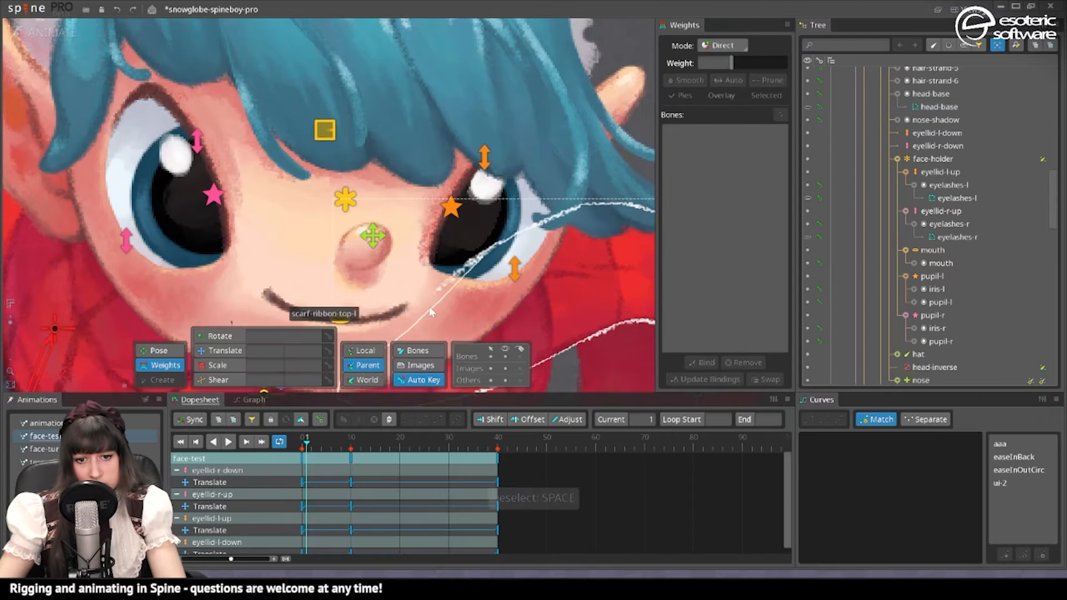
While playing the face-test animation, retime all its middle eyelid keys to frame 7 and its end keys to frame 19
drag(437, 265, 588, 252)
click(227, 442)
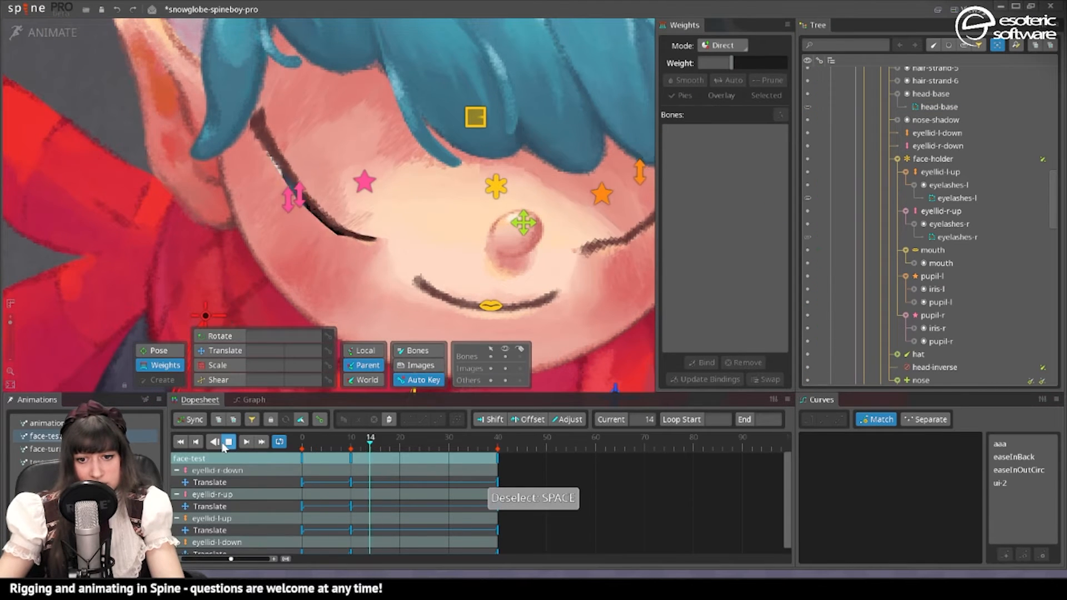
scroll(495, 217, down, 3)
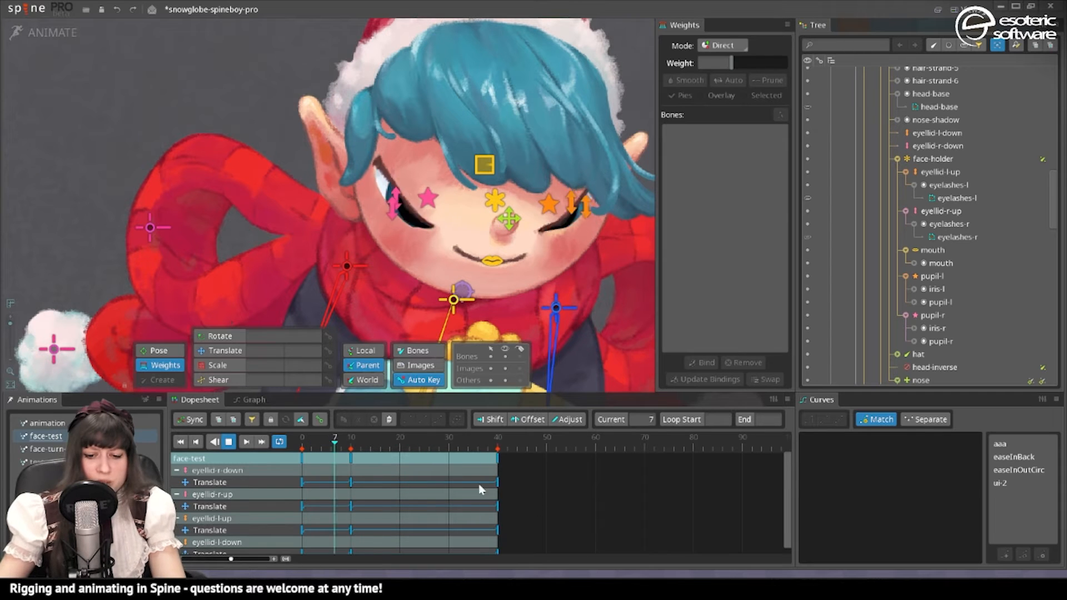
drag(350, 459, 336, 461)
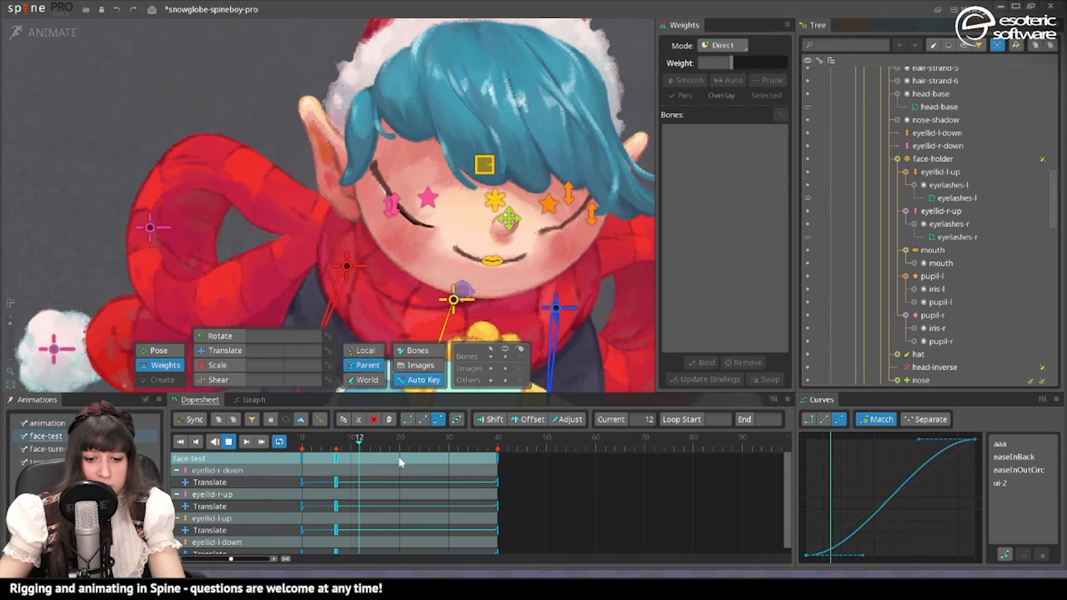
click(498, 459)
drag(498, 459, 400, 459)
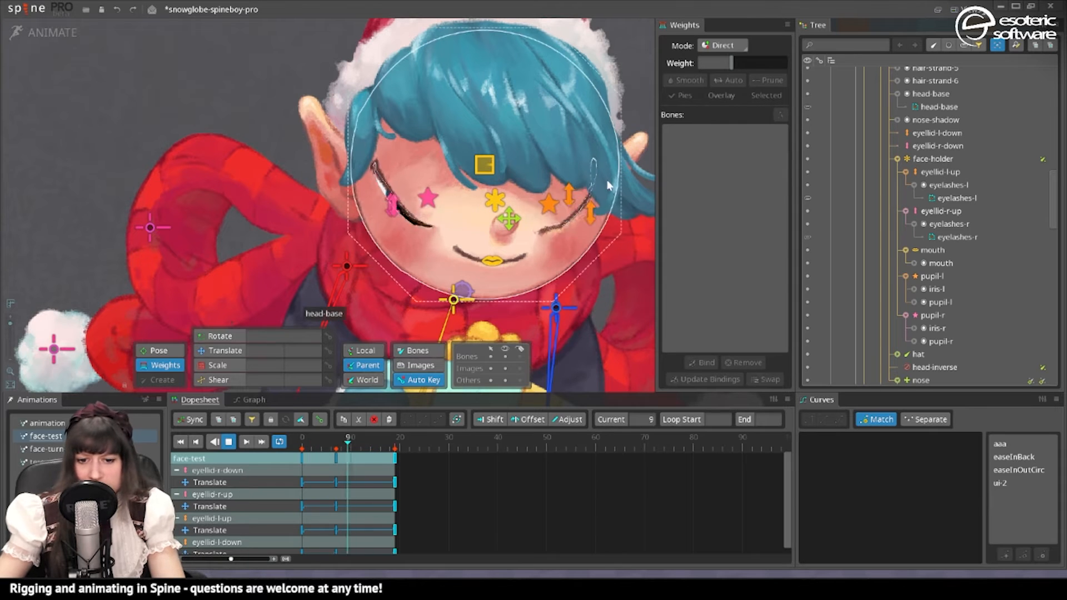
click(228, 441)
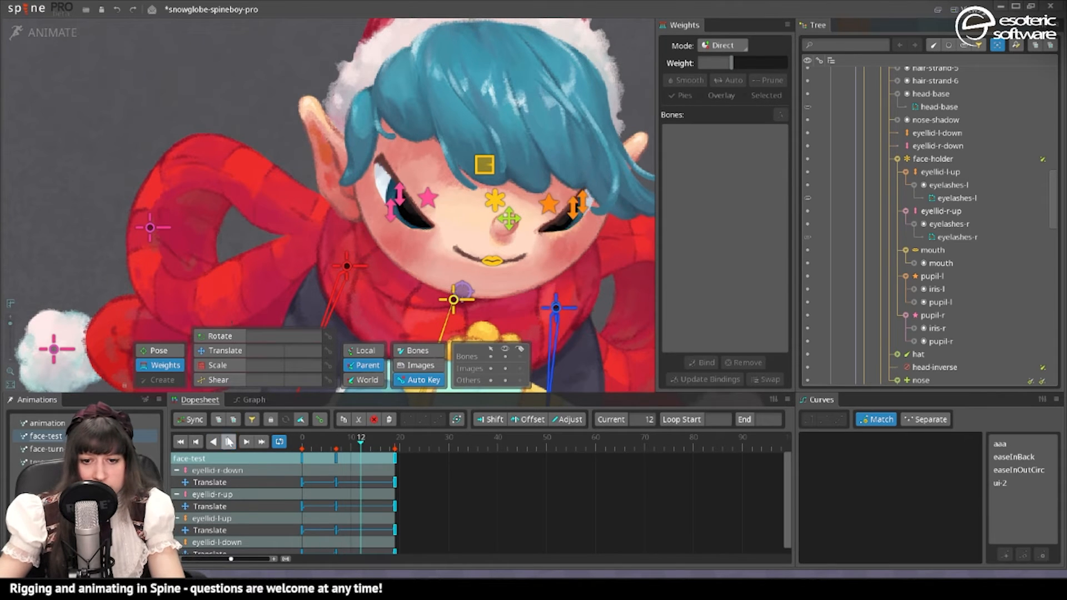
In setup mode, add a vertex to the head-base mesh on the left eye's lower lid, near the inner corner
click(506, 155)
scroll(568, 253, up, 4)
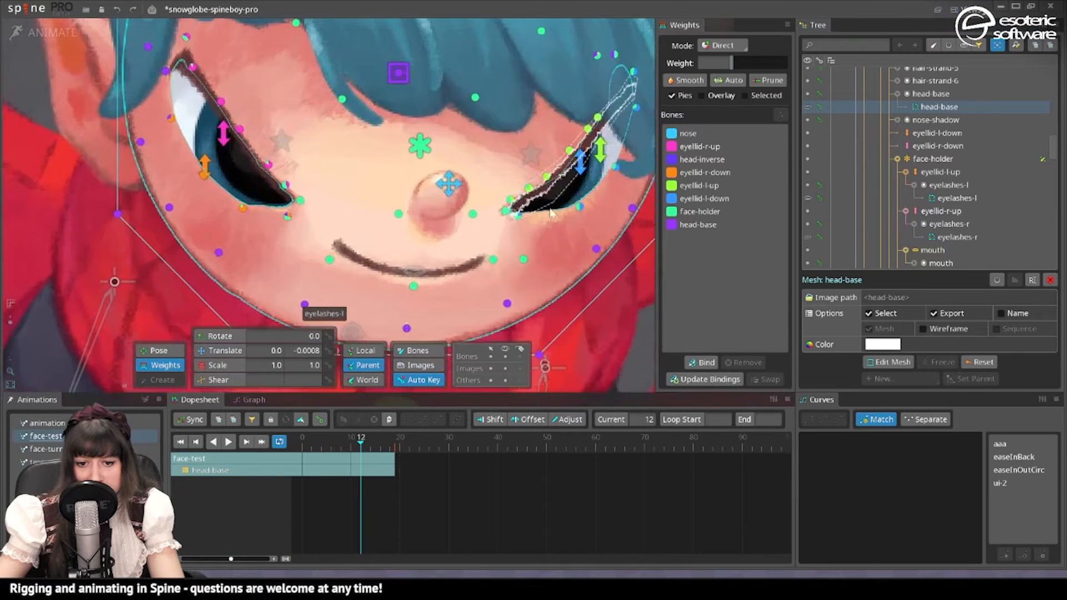
click(85, 34)
click(920, 537)
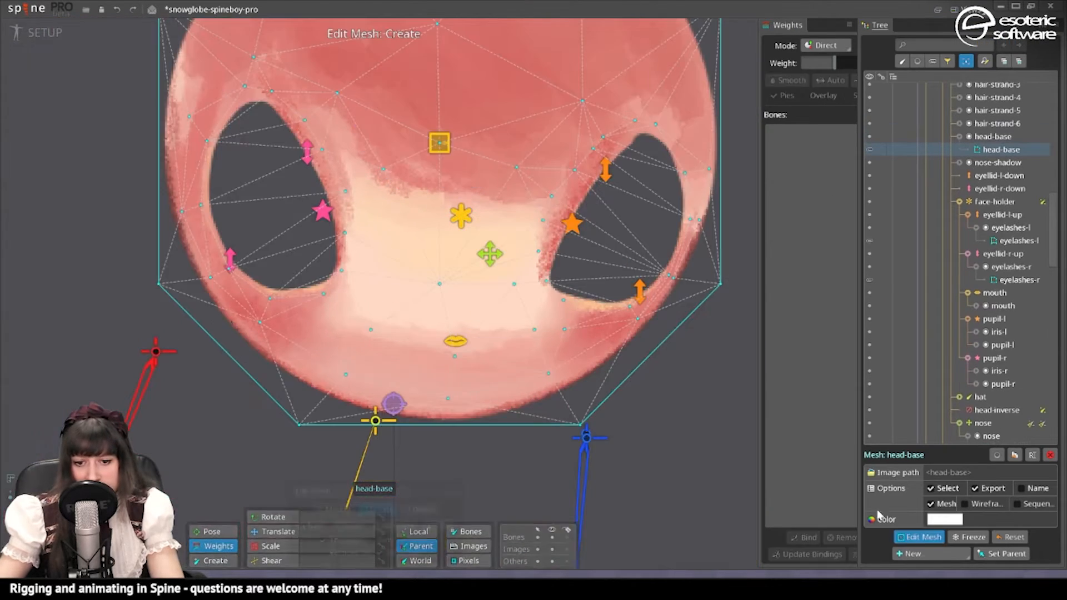
scroll(622, 300, up, 5)
click(558, 312)
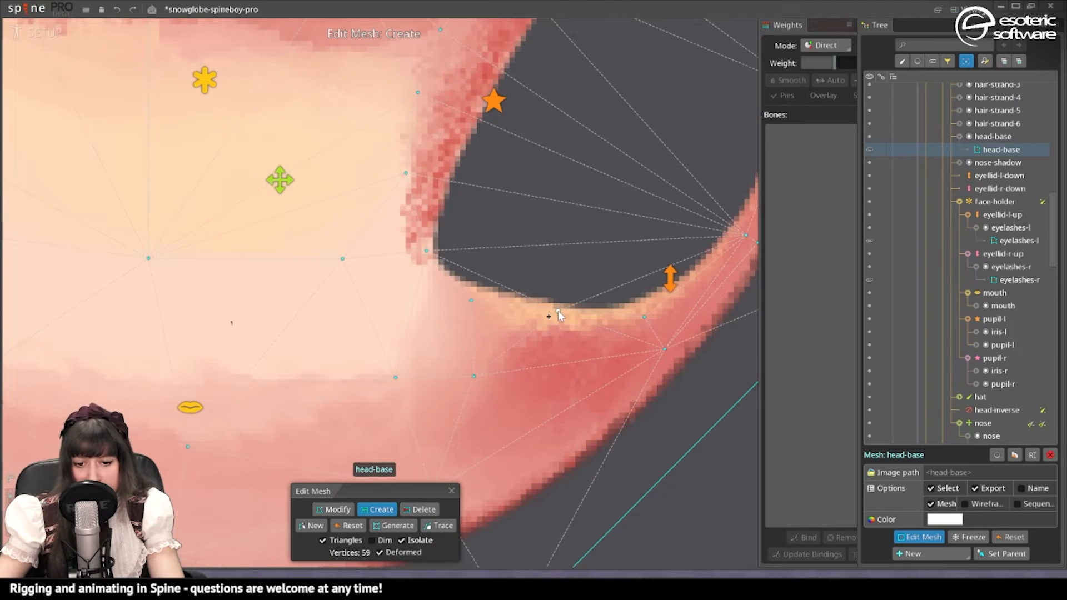
key(c)
drag(559, 310, 562, 319)
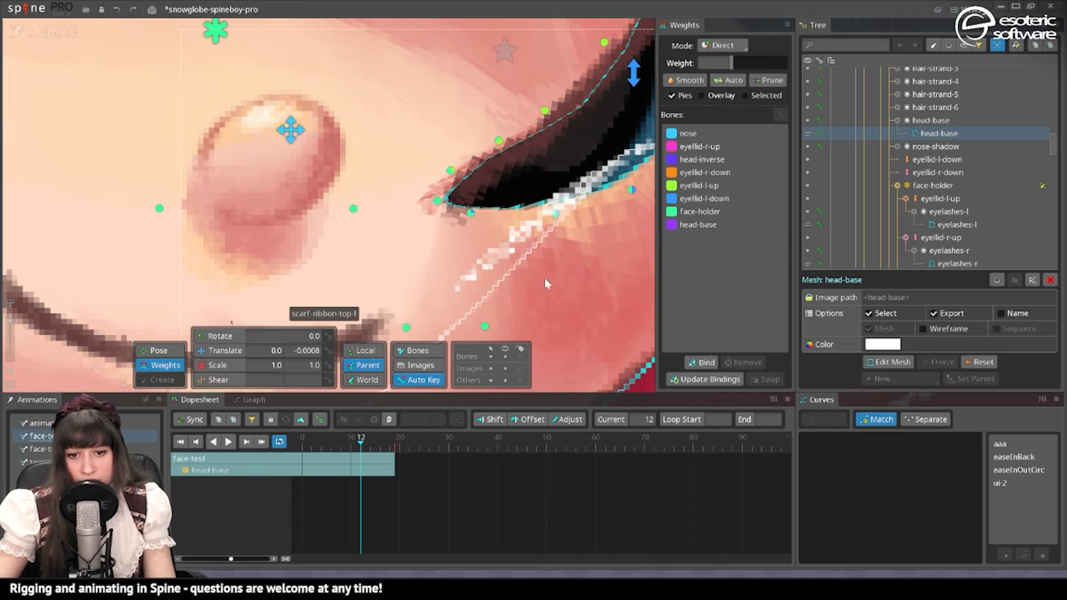
Compare the left lower lid without and with the new head-base vertex, and inspect that vertex's bone weights
click(117, 9)
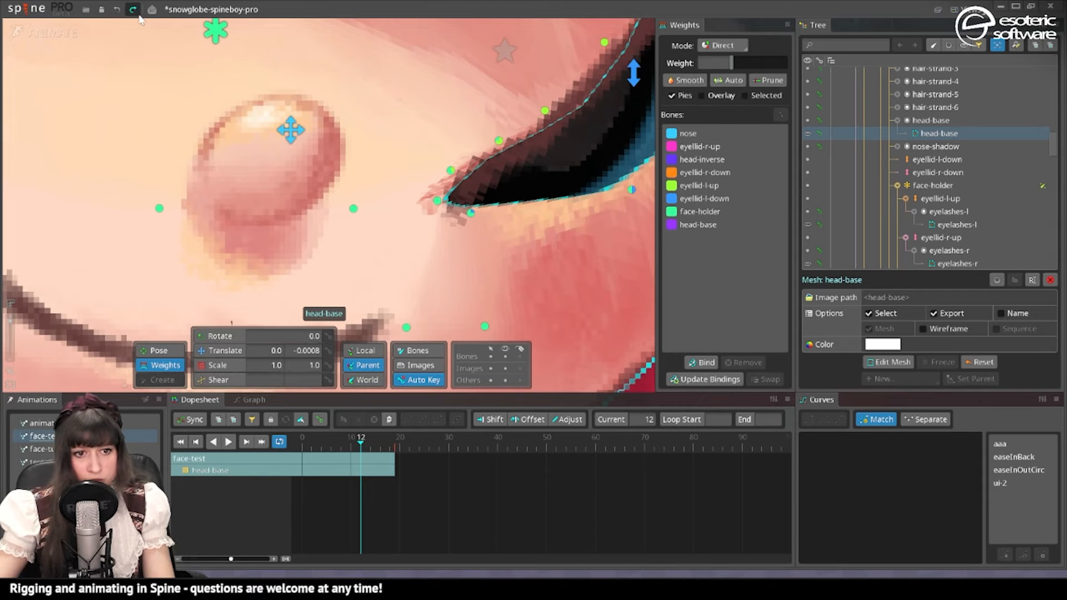
click(133, 10)
click(555, 213)
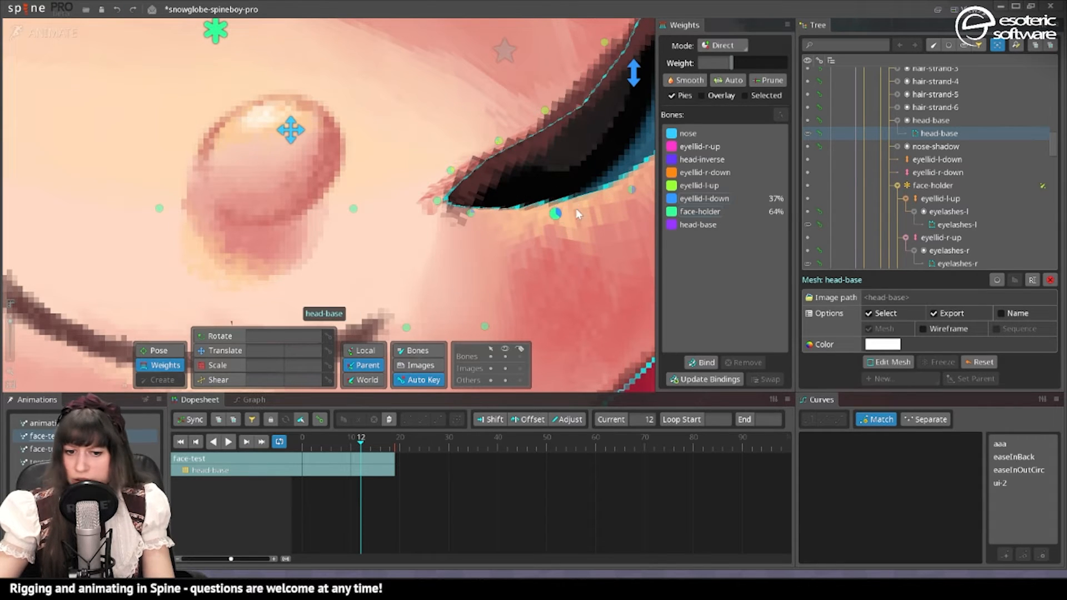
click(722, 211)
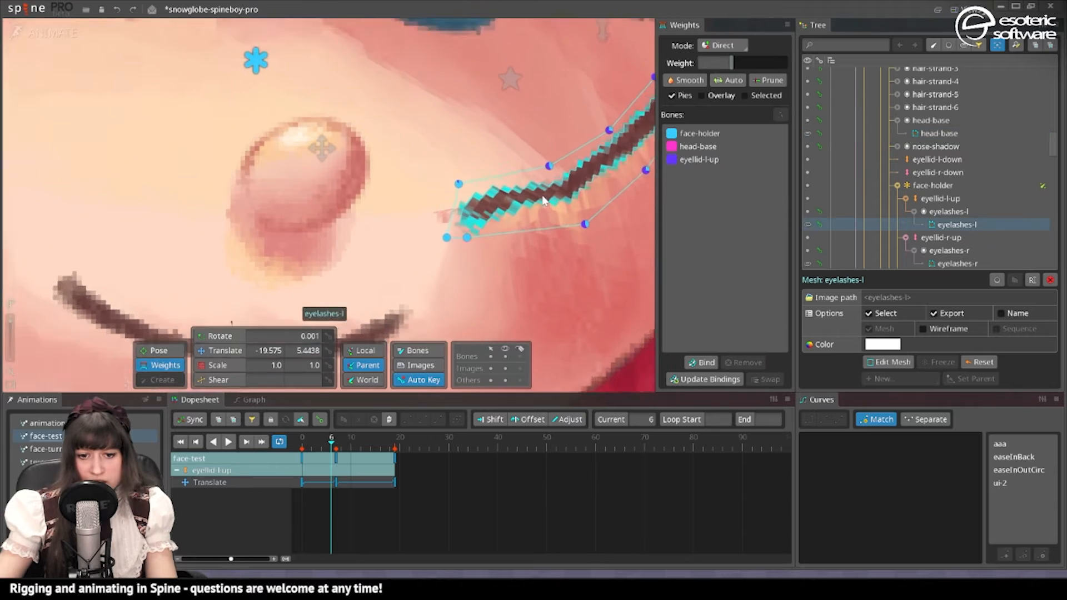
In setup mode, add a vertex on each long edge of the eyelashes-l mesh near its inner end
scroll(496, 209, up, 2)
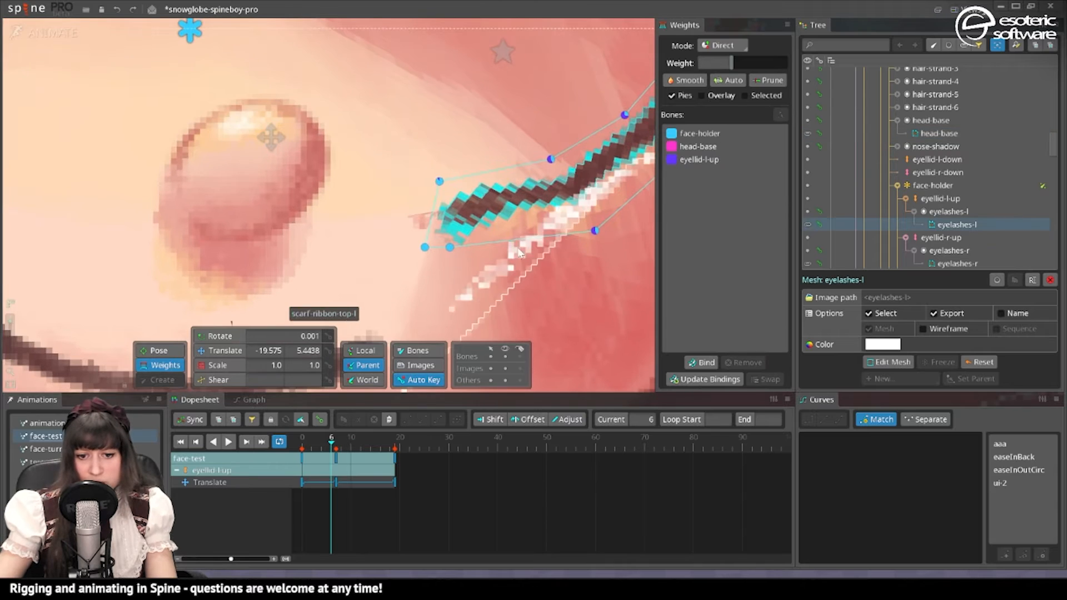
key(ctrl+Tab)
key(ctrl+e)
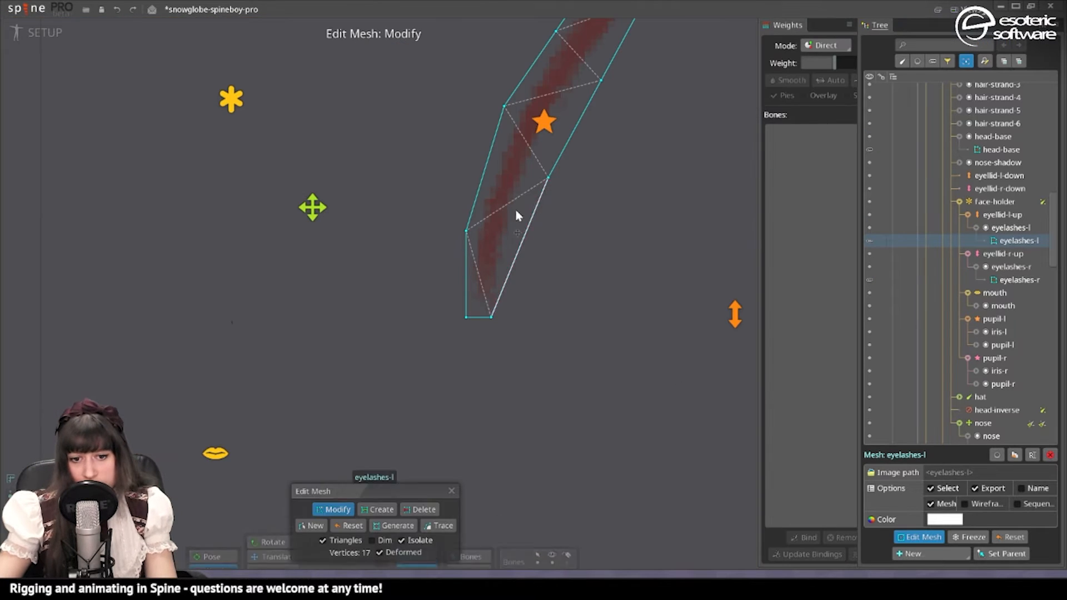
key(c)
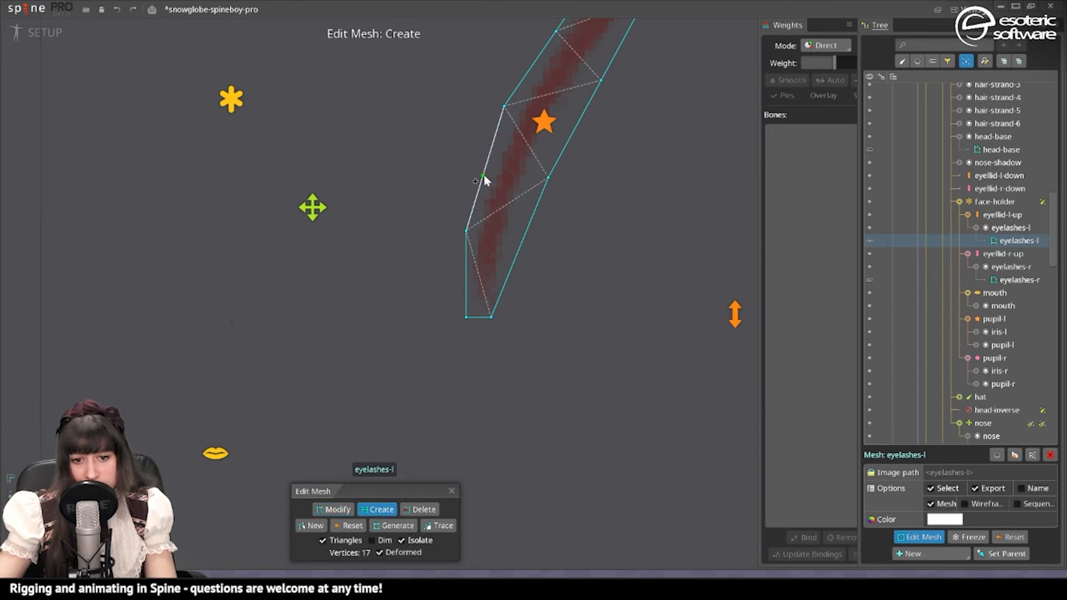
click(527, 228)
click(451, 491)
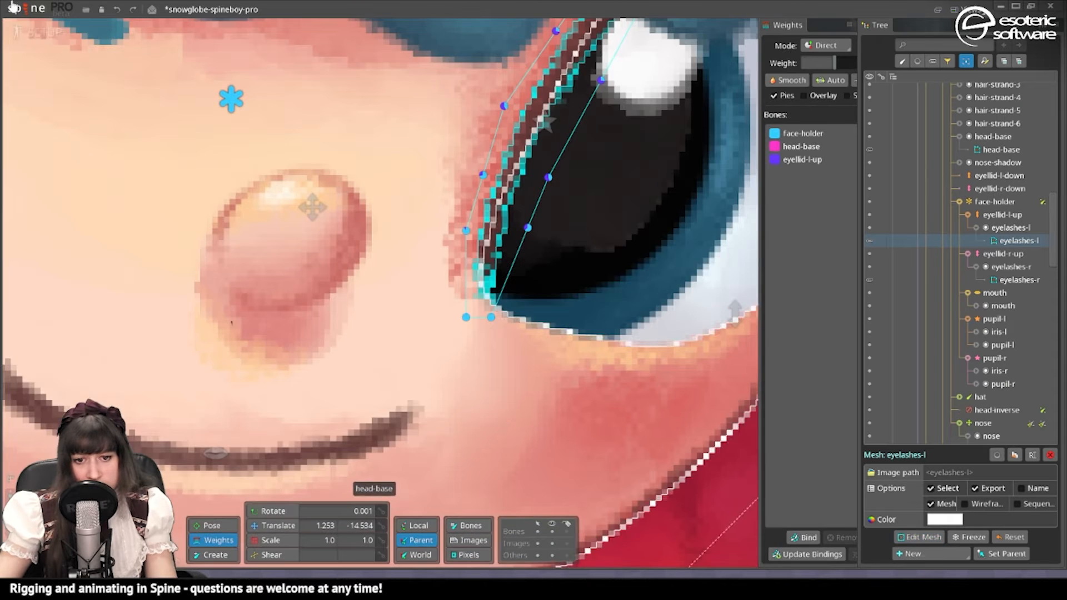
click(31, 32)
At frame 6, set the eyelid-l-up weight of the two new eyelashes-l vertices to about 38.5
click(542, 236)
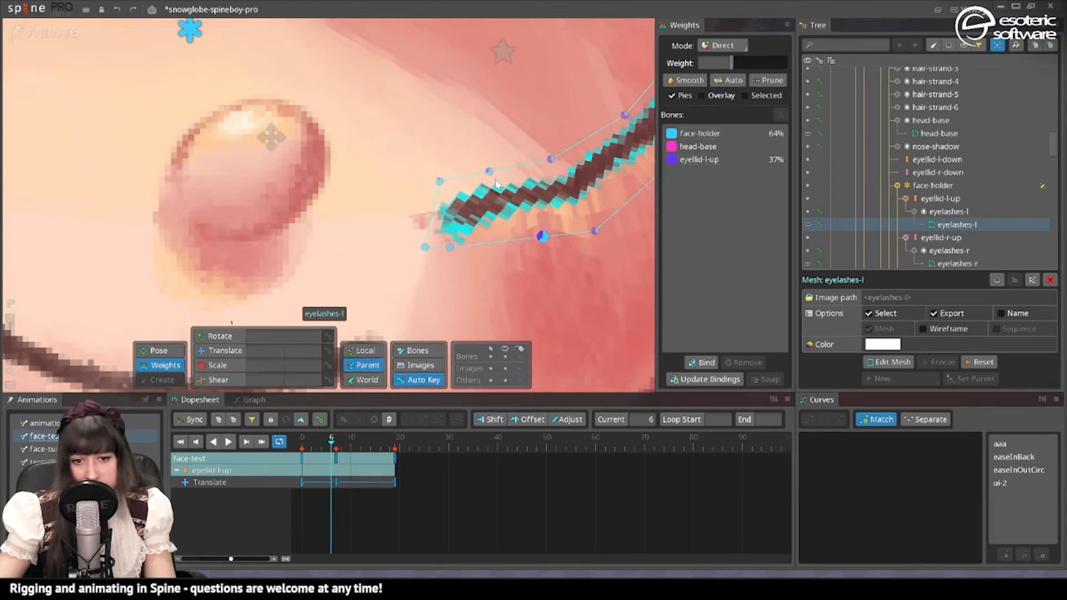
click(118, 12)
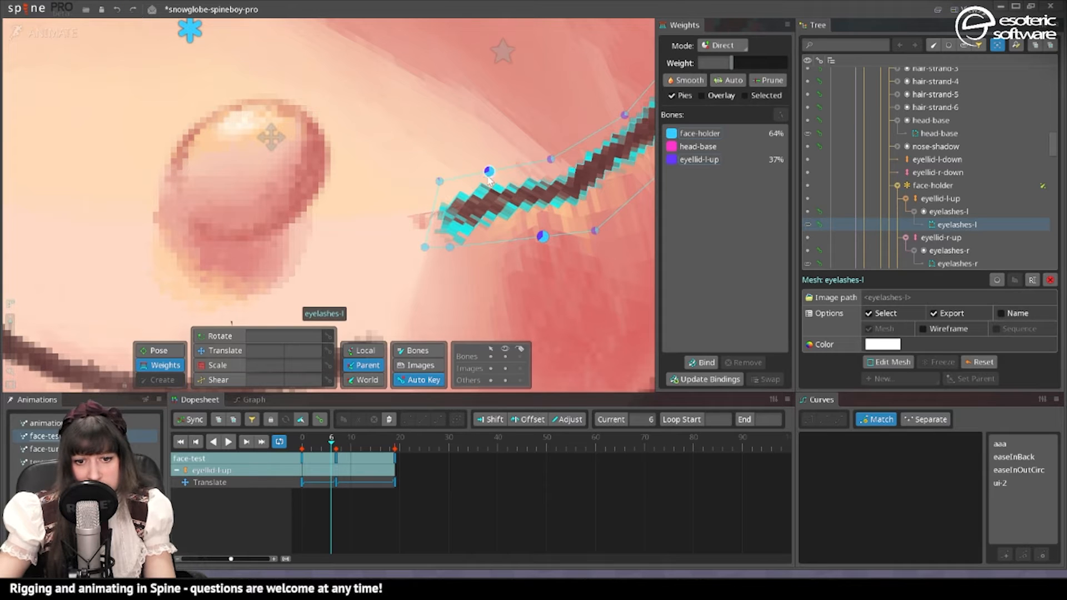
click(722, 159)
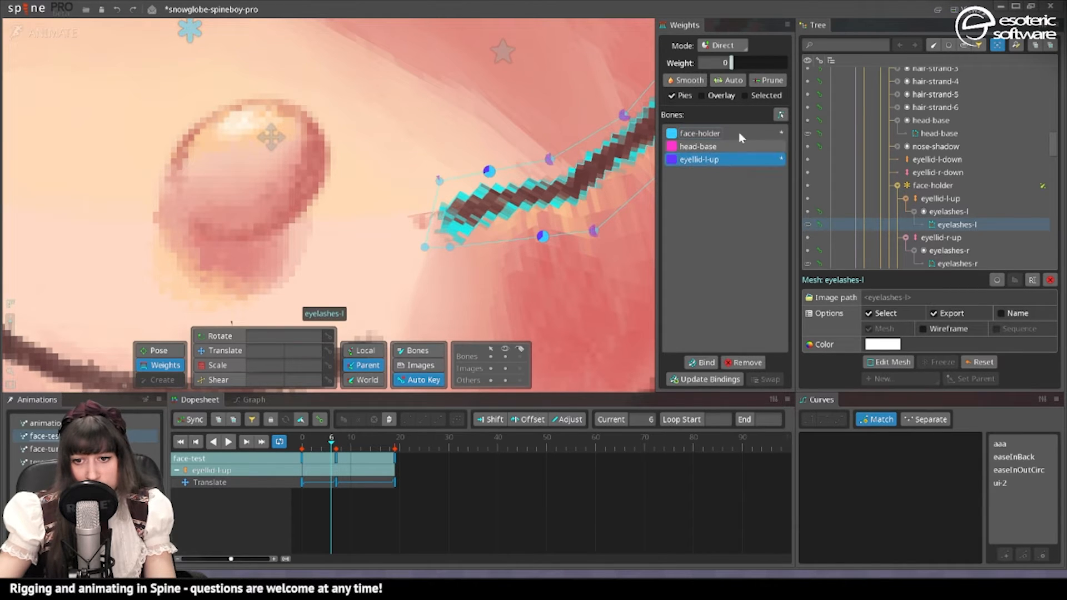
drag(732, 62, 755, 73)
scroll(482, 260, down, 2)
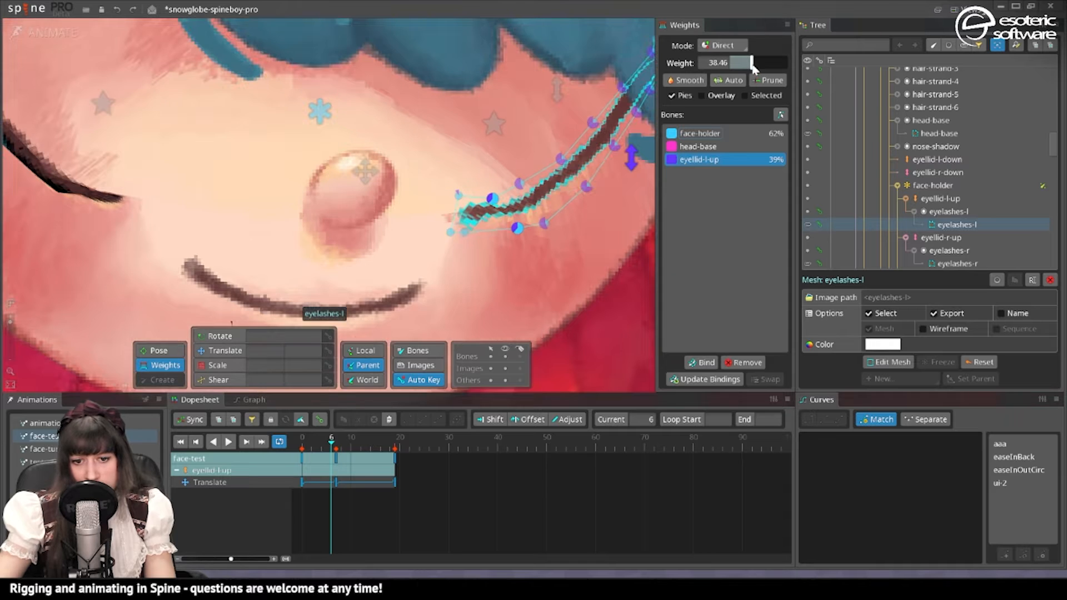
At frame 5, raise the eyelid-l-up weight slightly on the head-base vertex above the left eye's inner corner
click(459, 194)
click(723, 186)
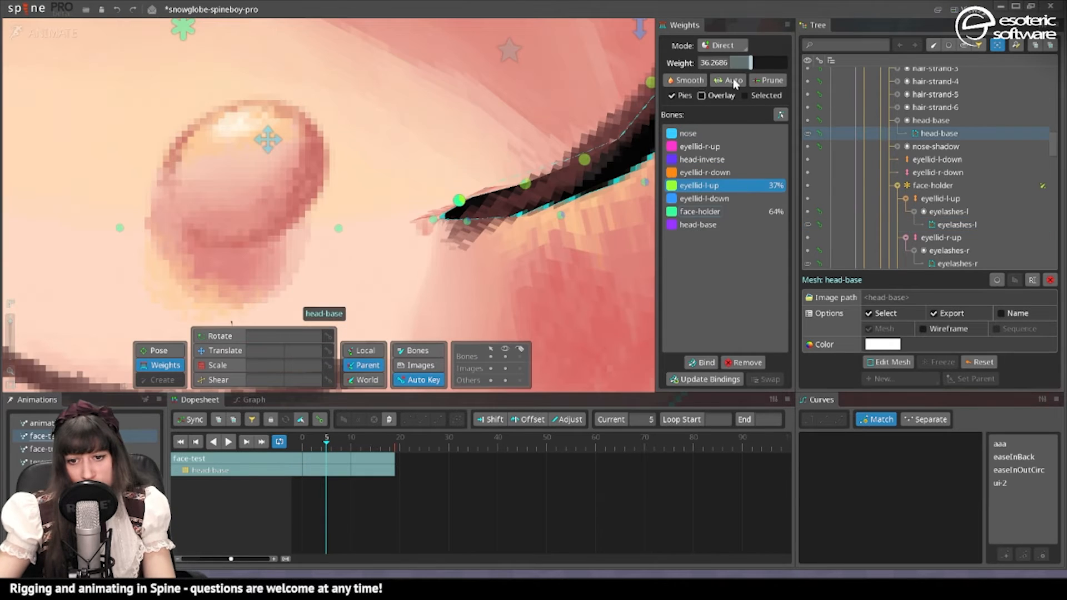
drag(748, 63, 753, 71)
scroll(533, 184, down, 3)
Play the face-test animation with the bones hidden and reshape the curve of the frame 0 eyelid keys for a slower start
key(space)
key(d)
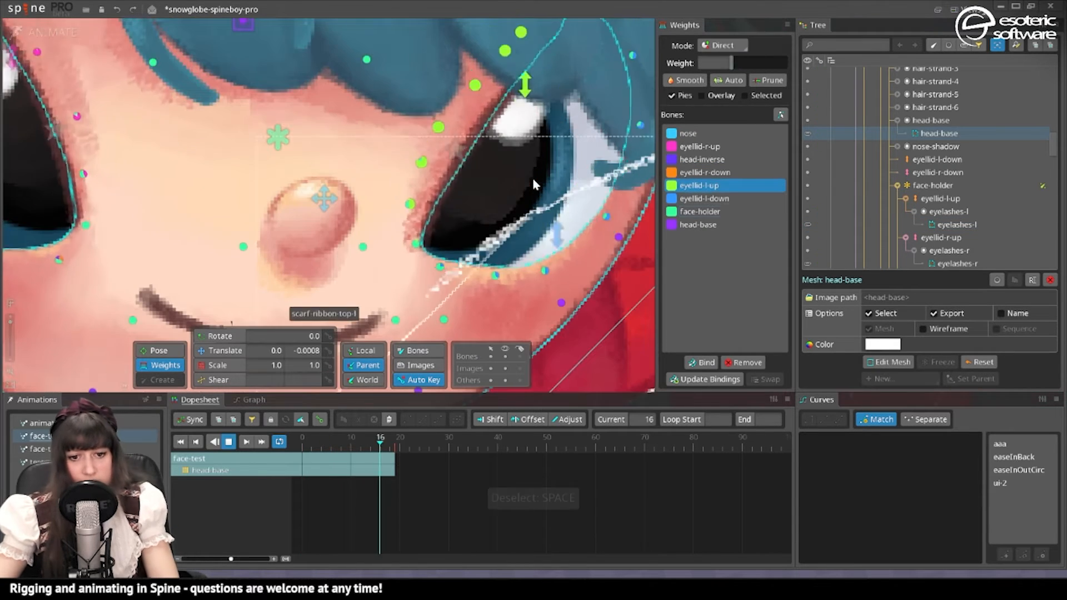
key(space)
scroll(569, 256, down, 5)
click(502, 355)
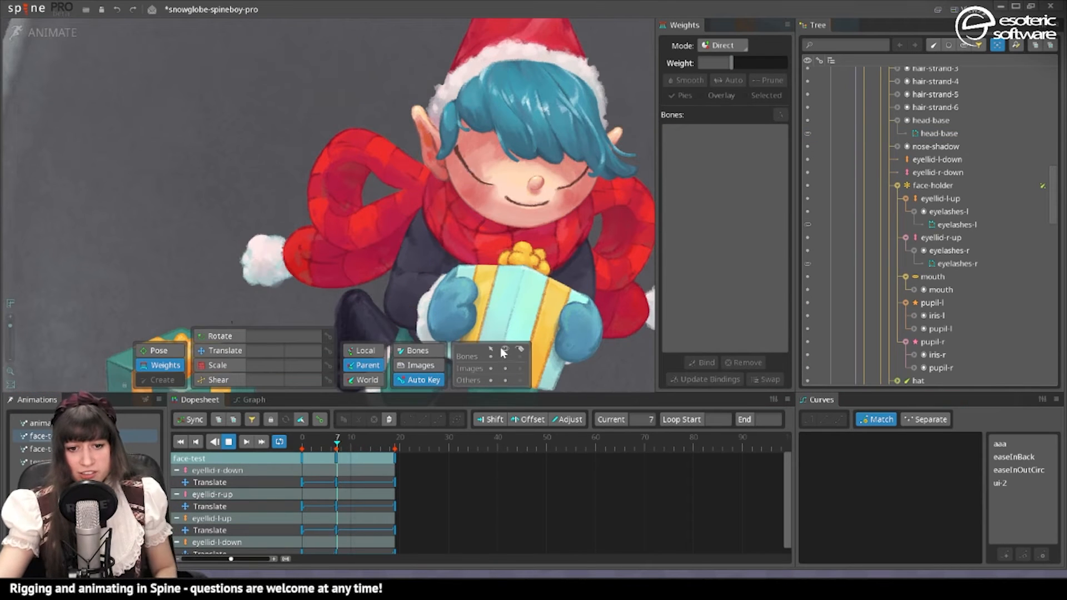
click(301, 458)
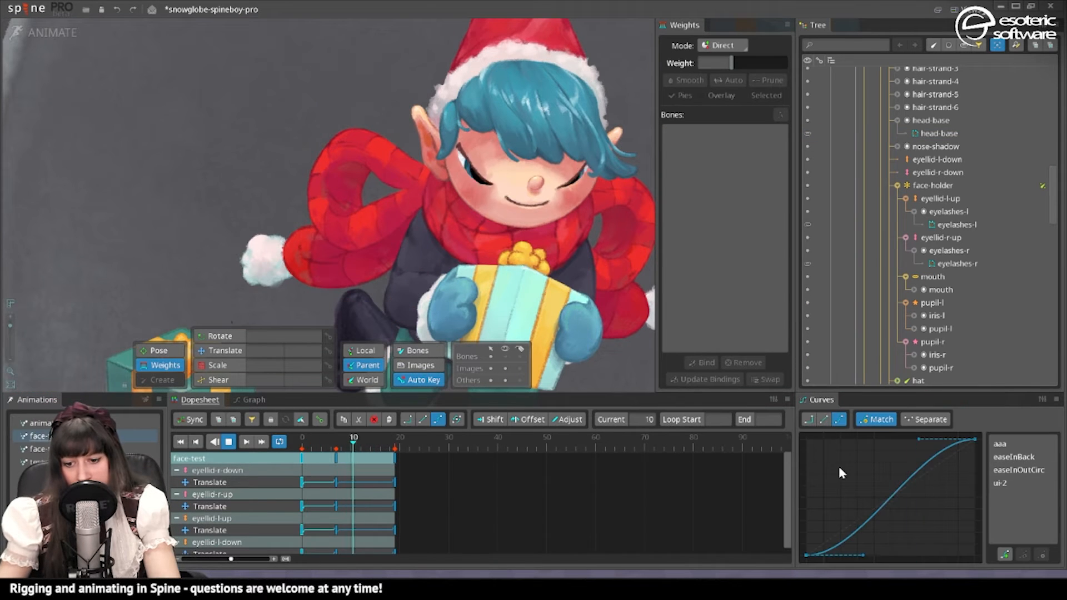
drag(862, 555, 959, 560)
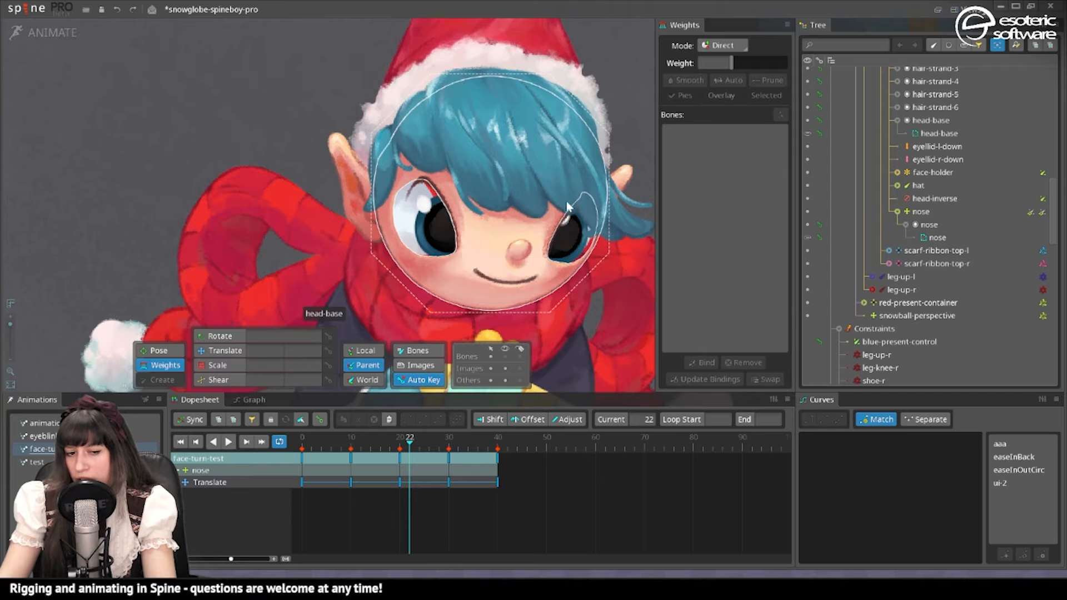
In setup mode, show the bones and create a bone about 173 units long under face-holder, along the hair on the character's left side
scroll(567, 207, down, 3)
scroll(449, 139, up, 2)
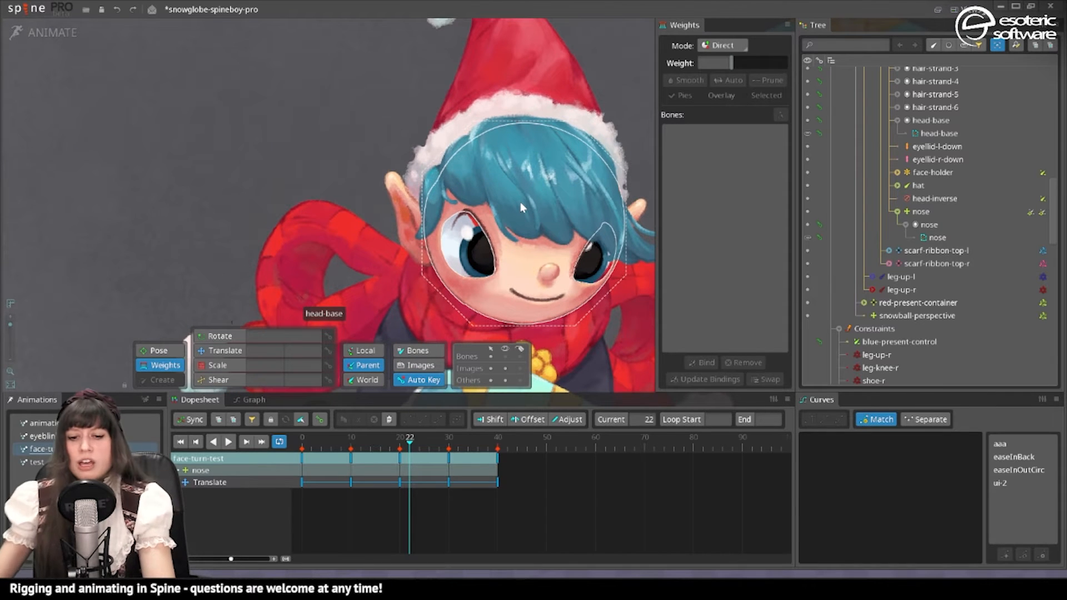
drag(539, 182, 505, 185)
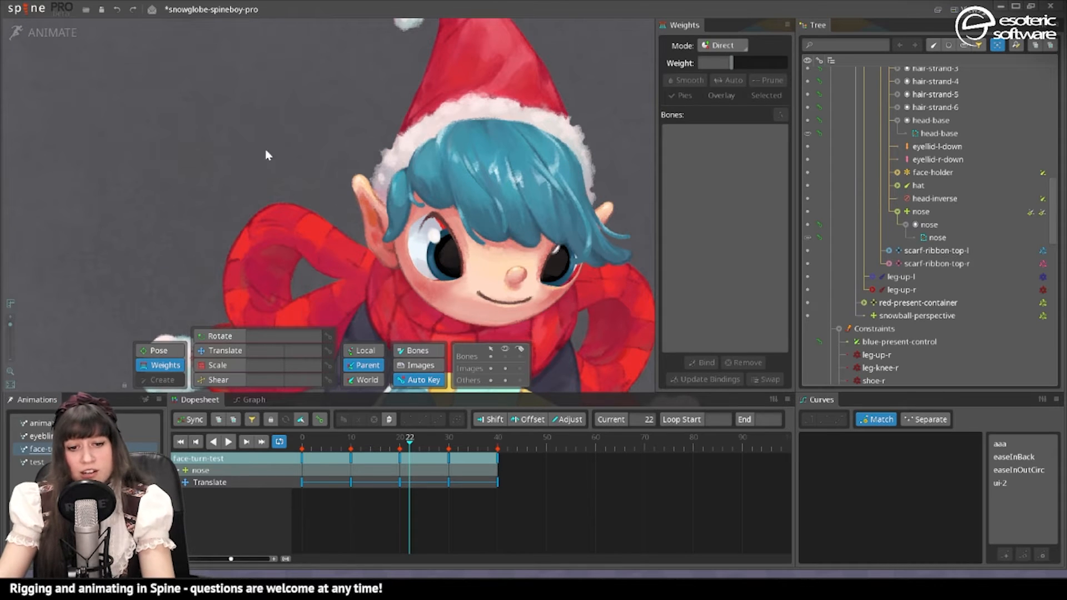
key(Tab)
click(202, 557)
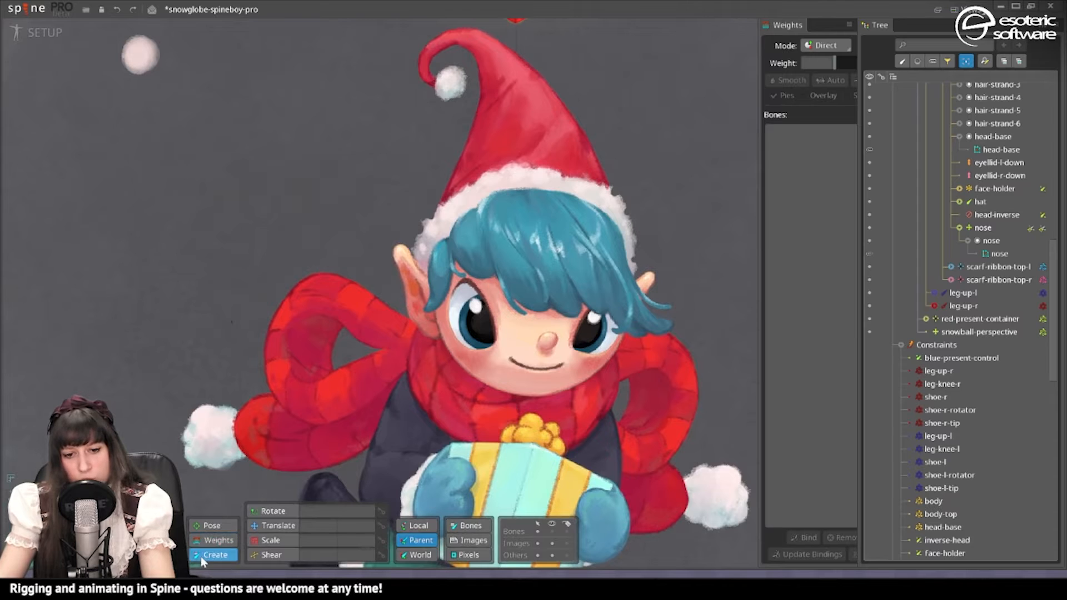
click(553, 529)
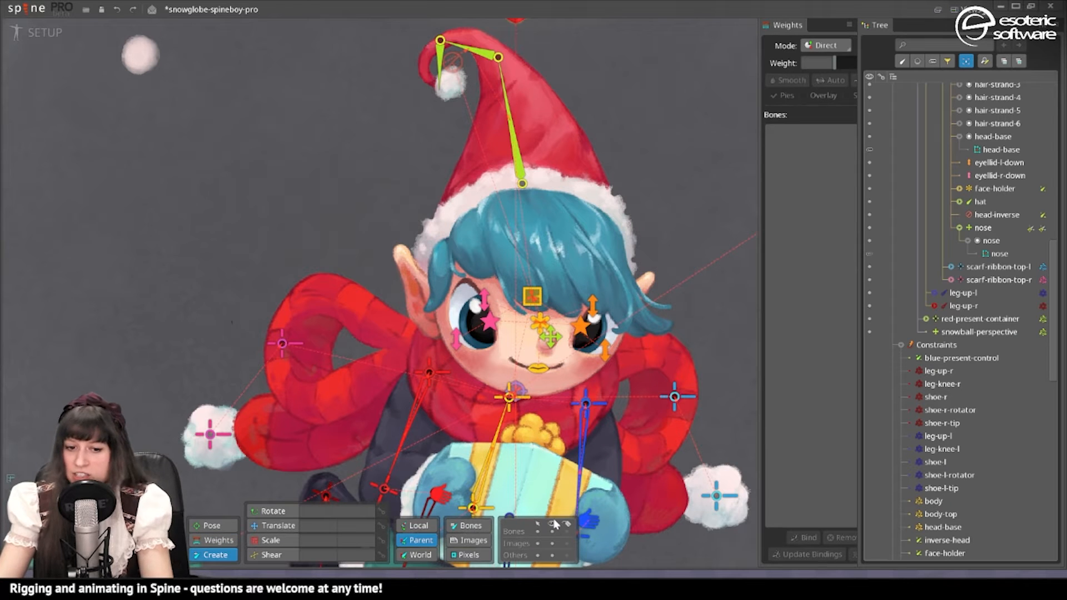
click(508, 179)
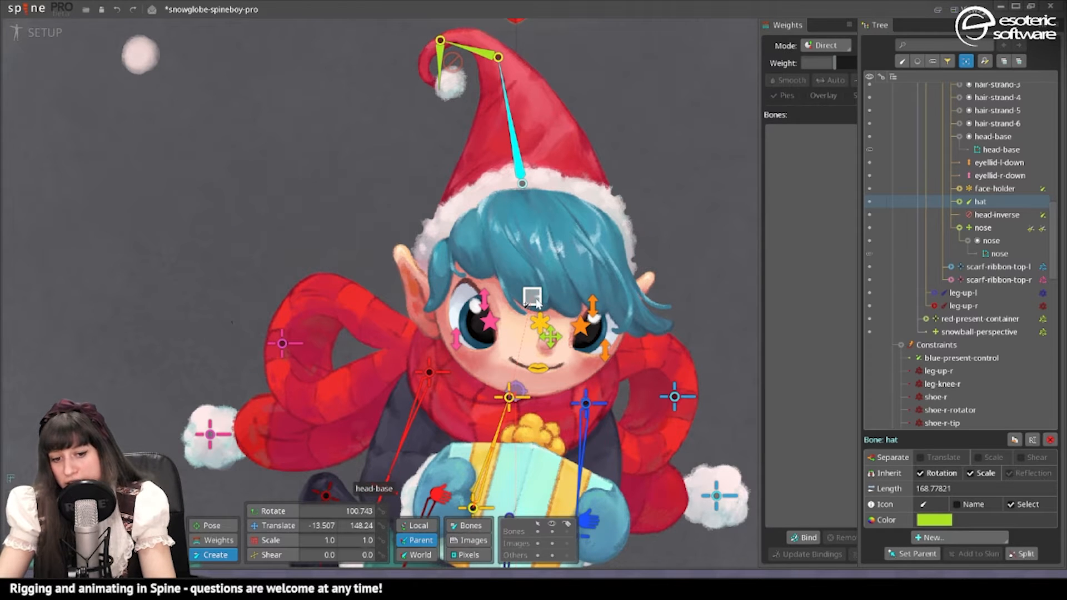
click(532, 298)
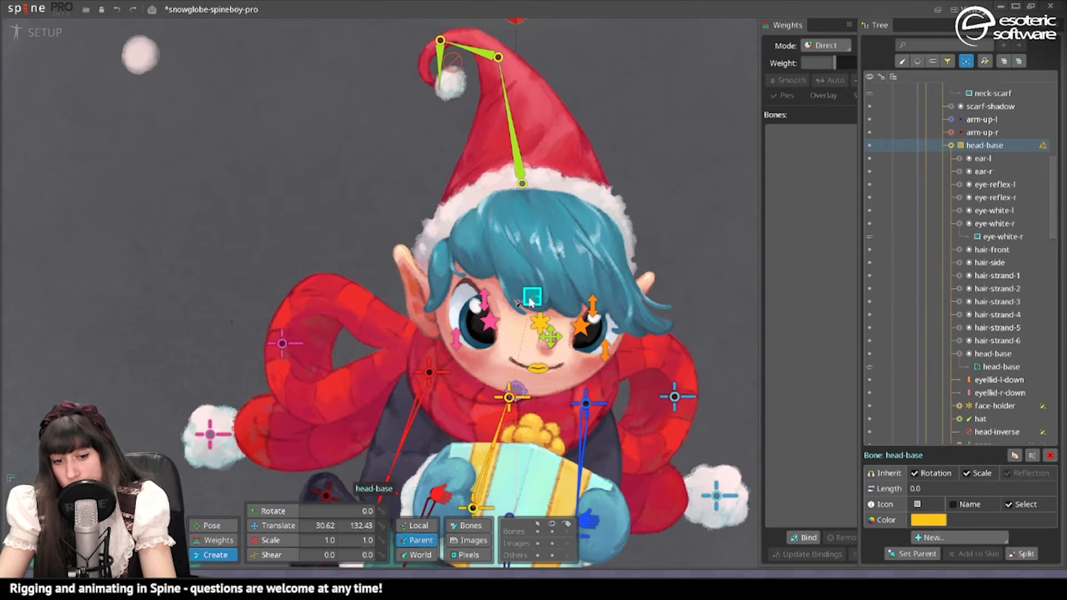
click(548, 332)
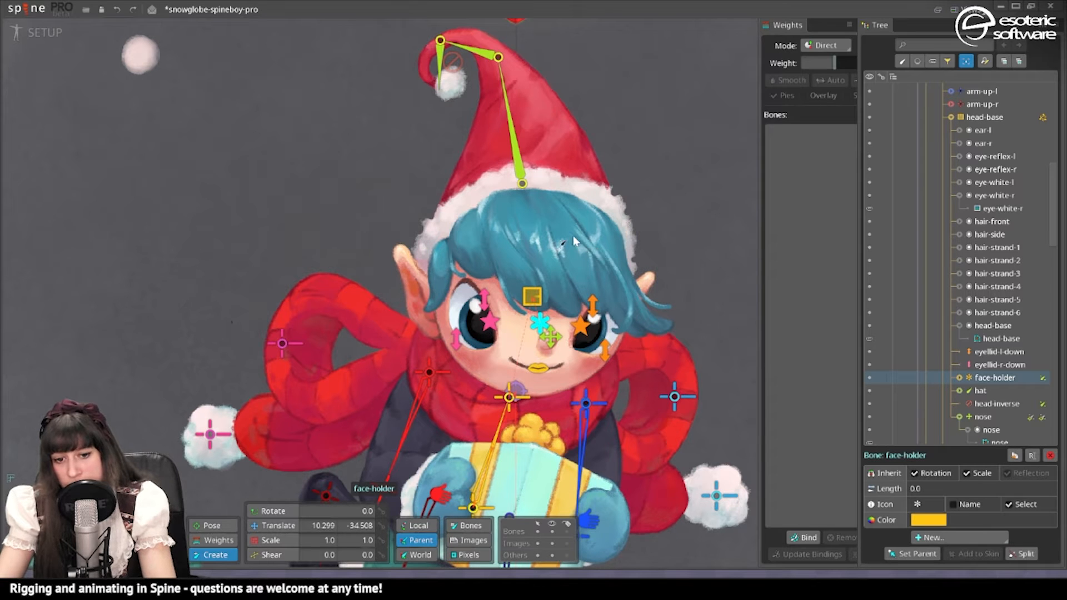
drag(572, 236, 660, 332)
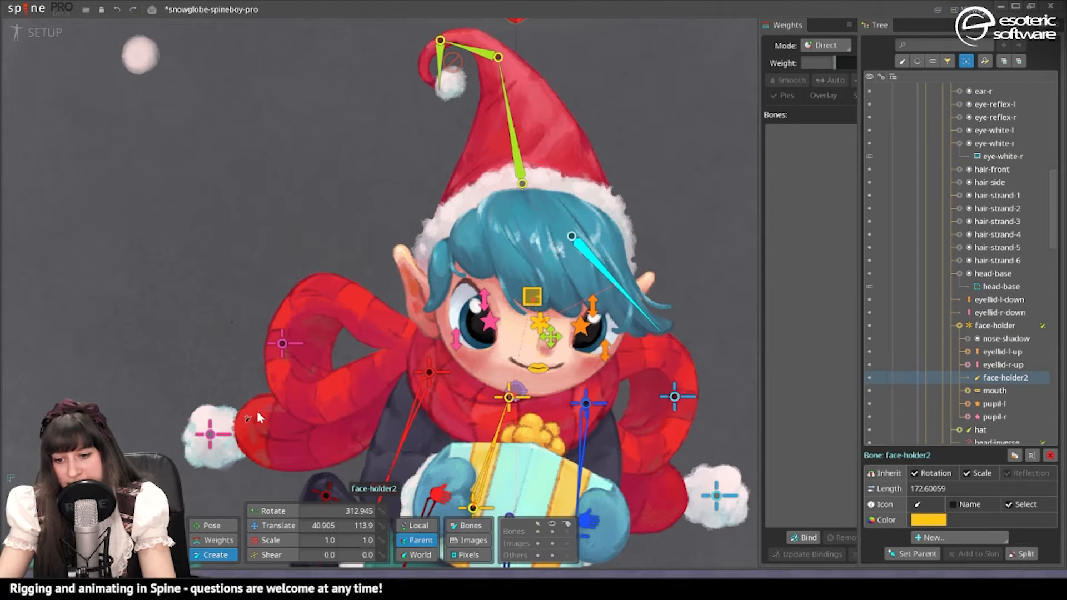
Rename the new hair bone as hair-l
double_click(997, 378)
text(h)
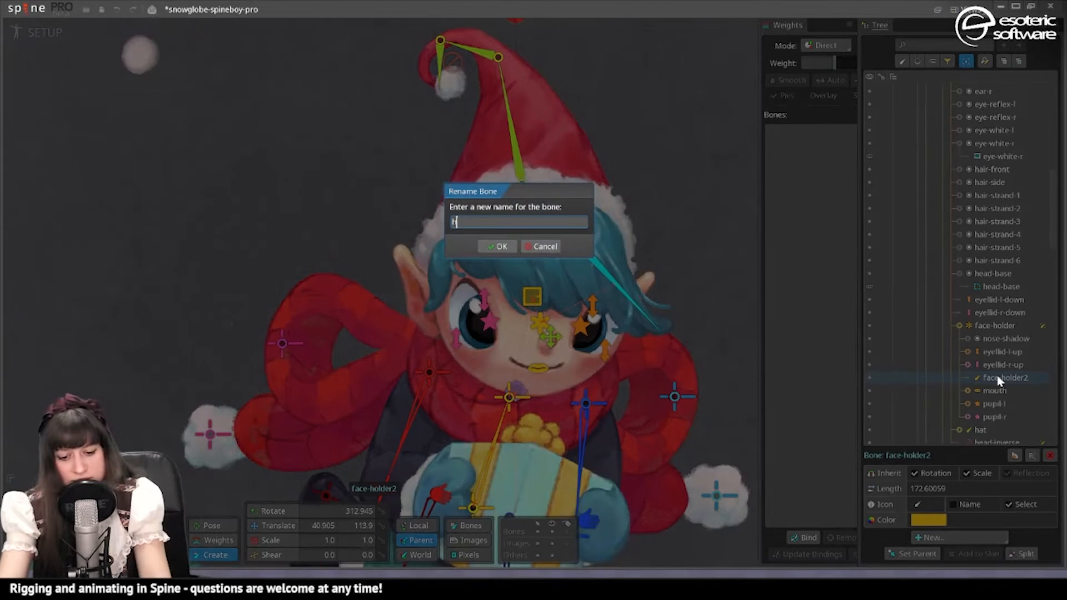
text(air-l)
key(Return)
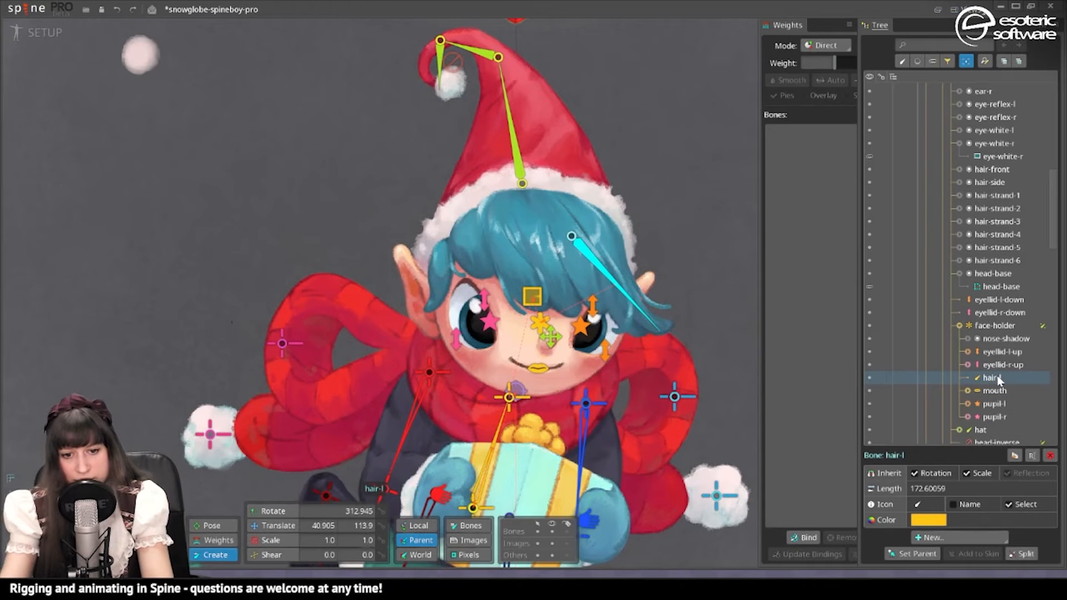
Create a bone under face-holder along the hair on the character's right side and name it hair-r
click(540, 325)
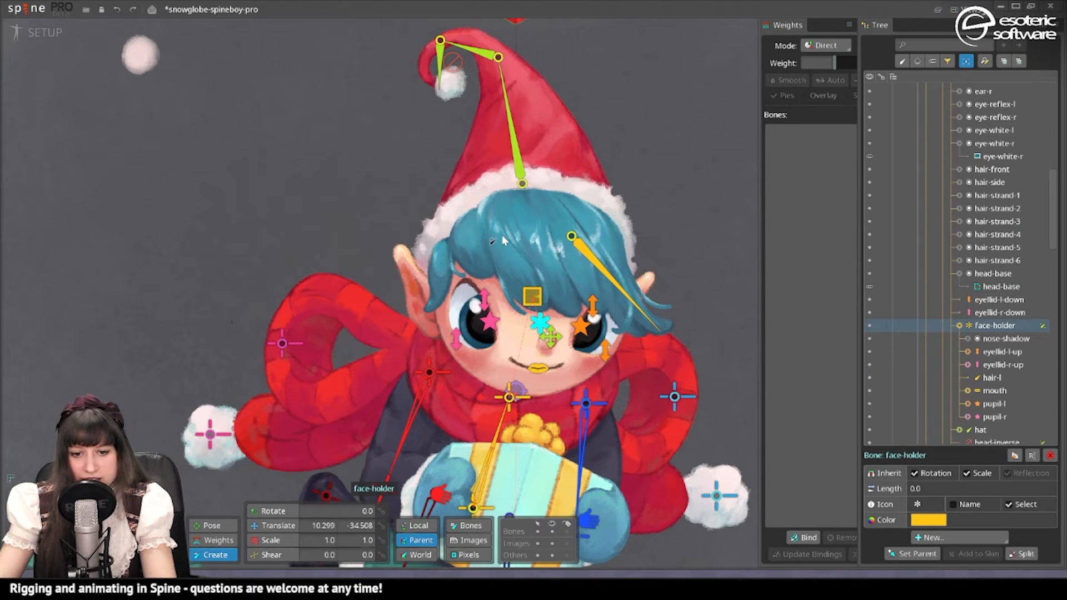
drag(500, 235, 432, 312)
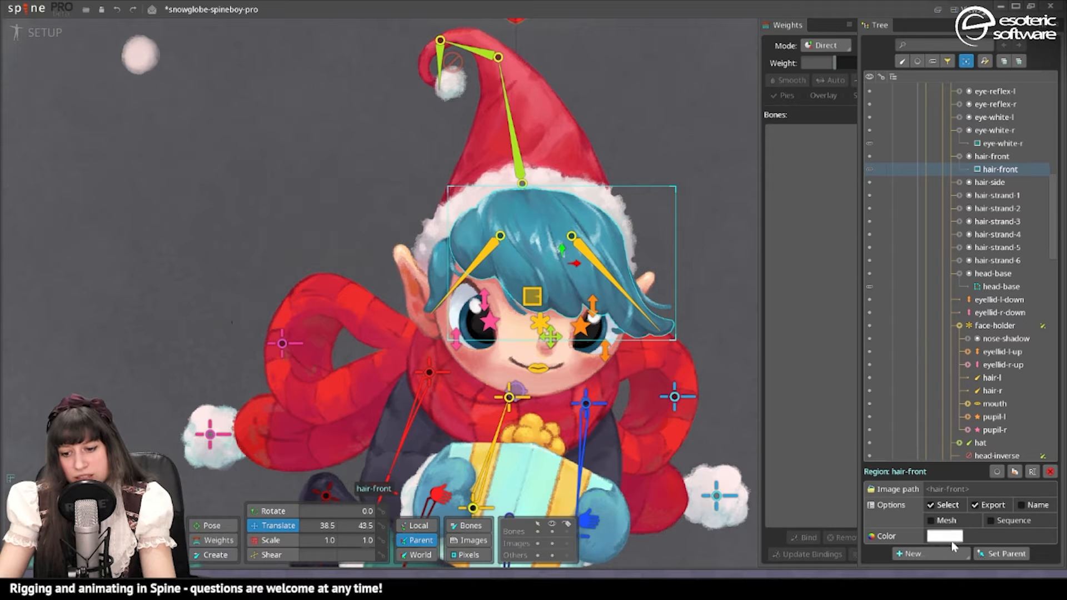
Convert the hair-front image to a mesh and trace its outline with detail 20, concavity 50 and refinement 50
click(930, 520)
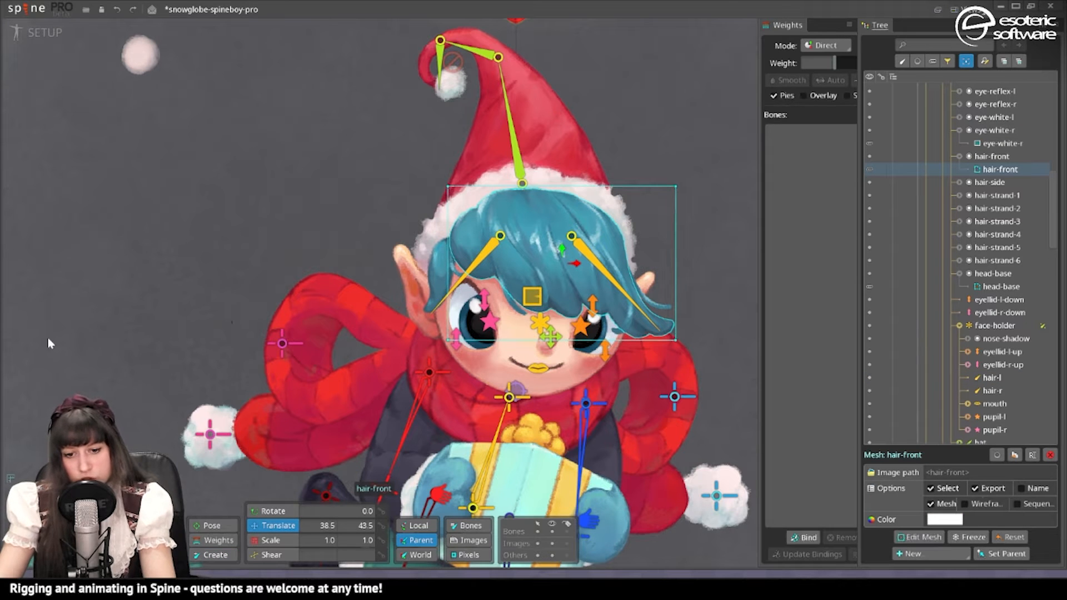
click(921, 537)
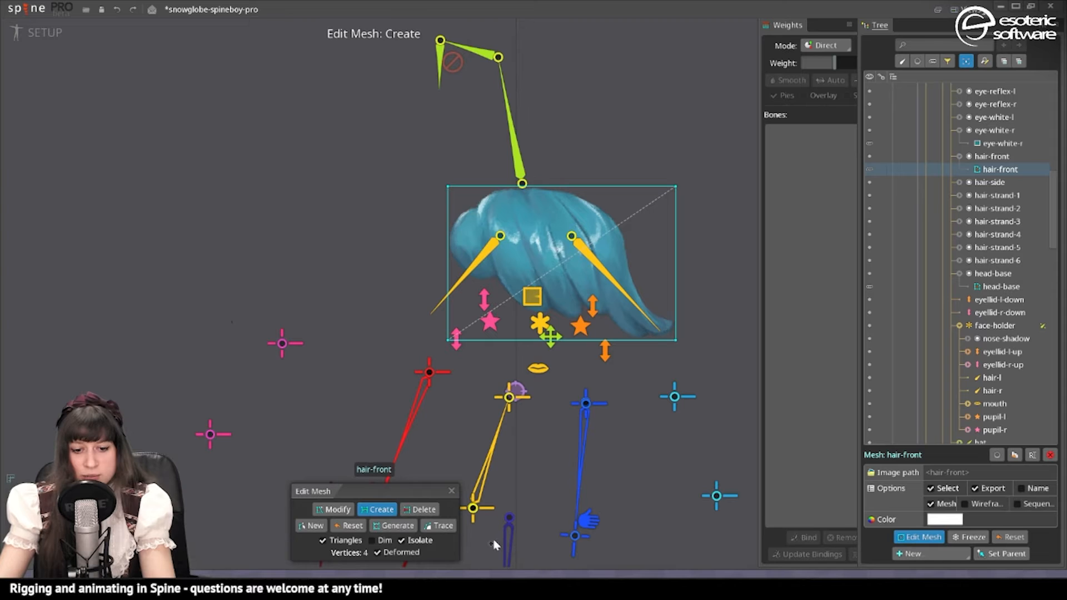
click(439, 525)
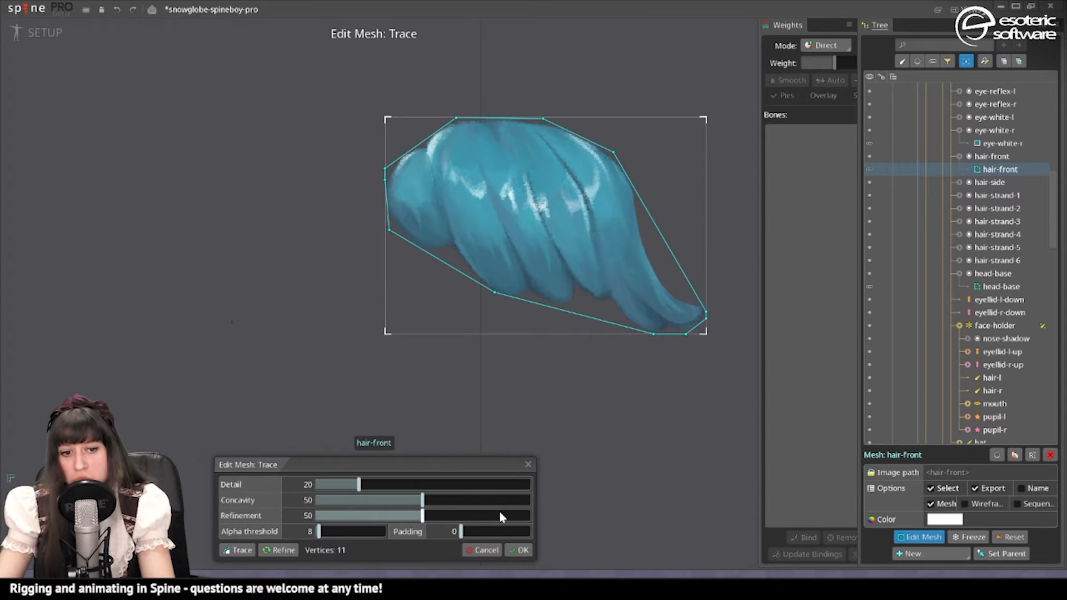
click(521, 550)
Add vertices to the hair-front mesh in two rows across the middle of the hair, including ones on the outer edge by hair-l
click(491, 206)
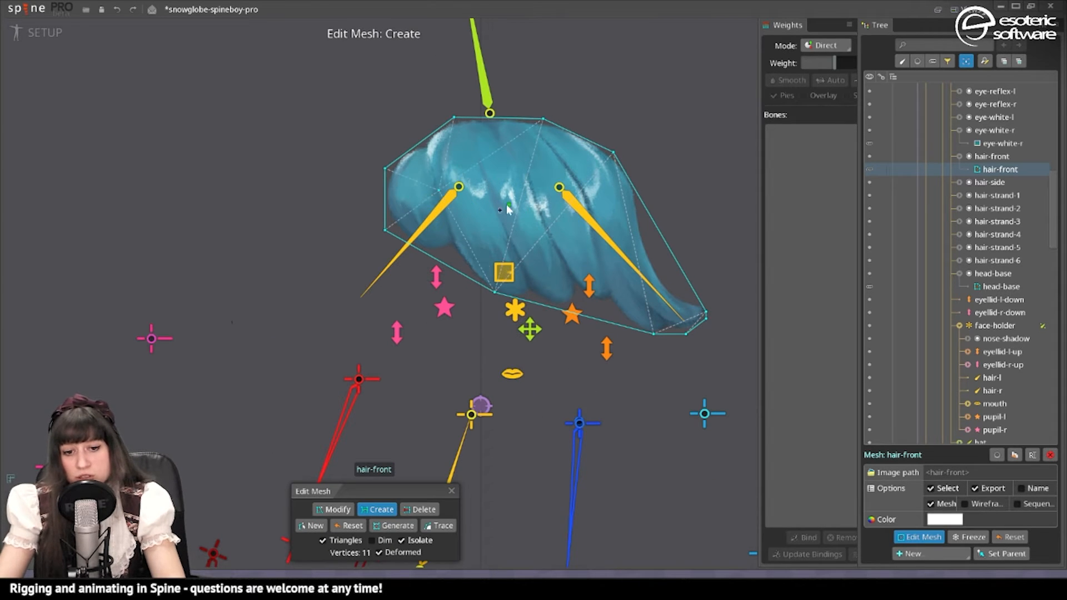
click(499, 209)
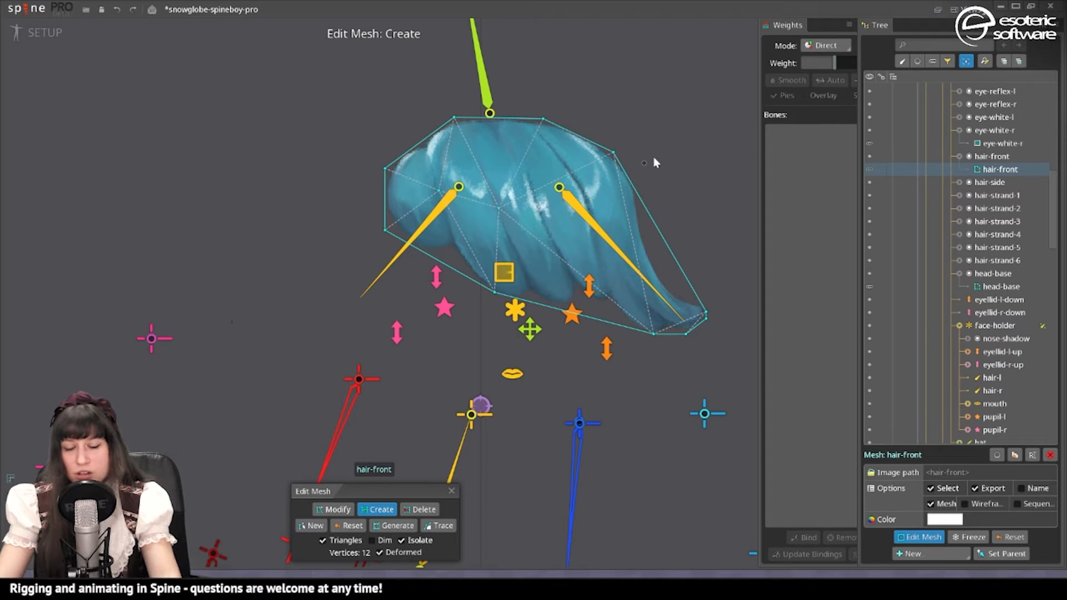
click(625, 173)
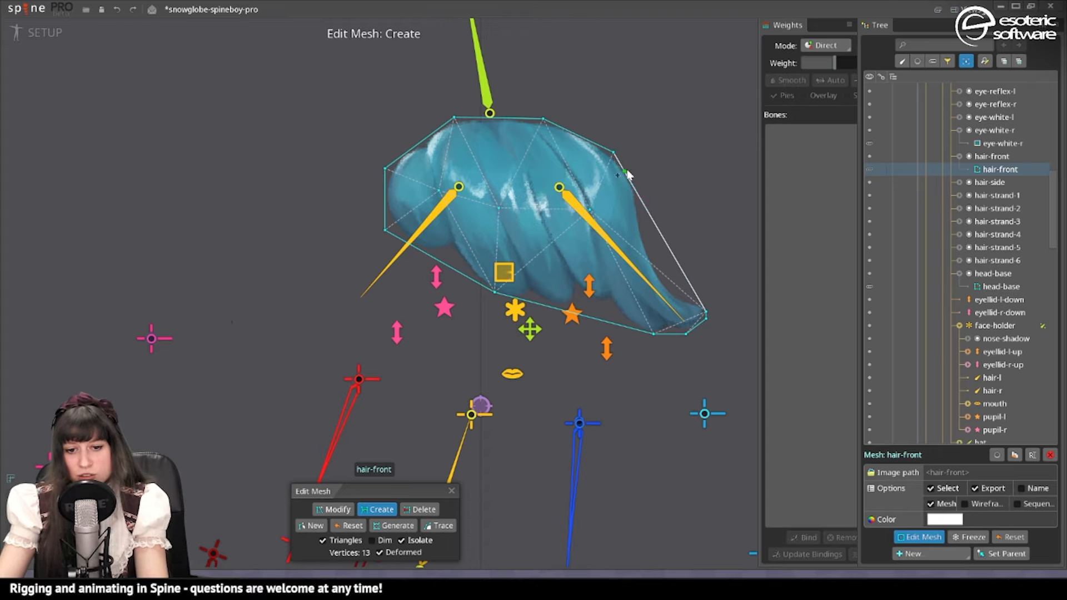
click(645, 210)
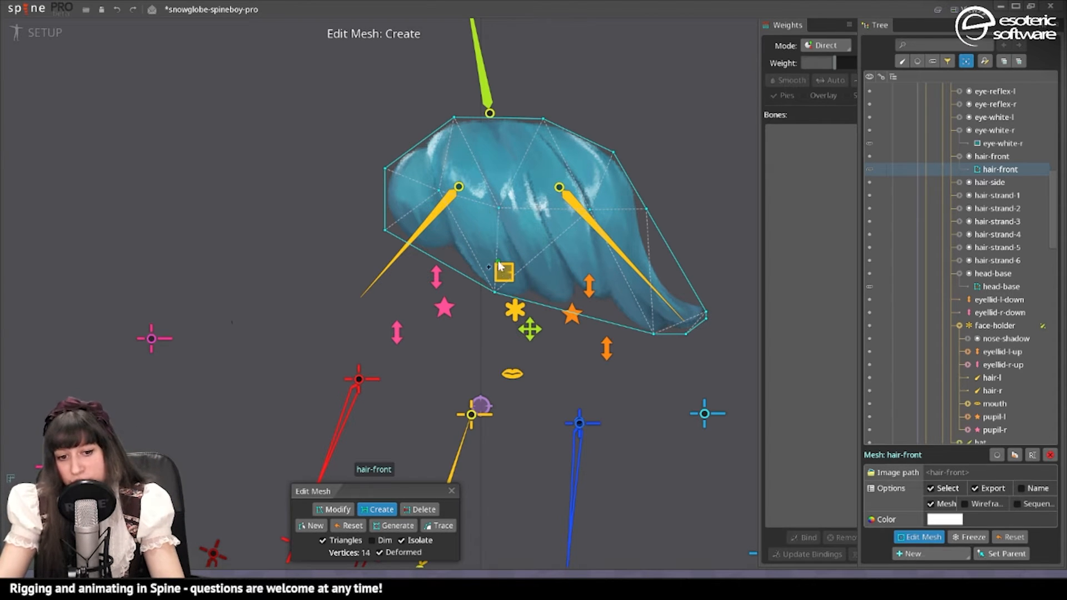
click(511, 248)
click(558, 248)
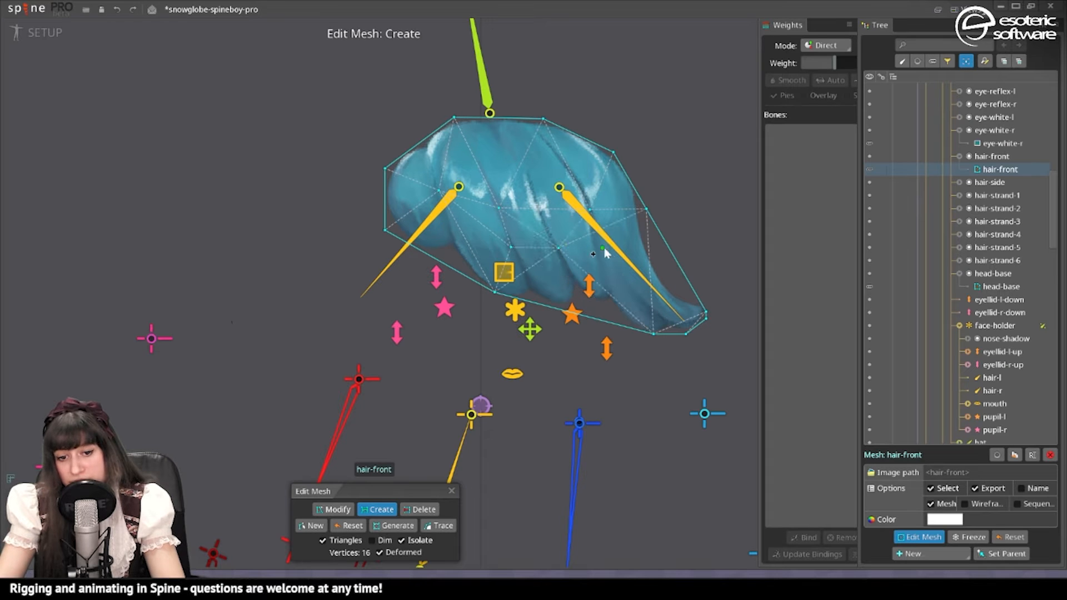
click(597, 250)
click(669, 249)
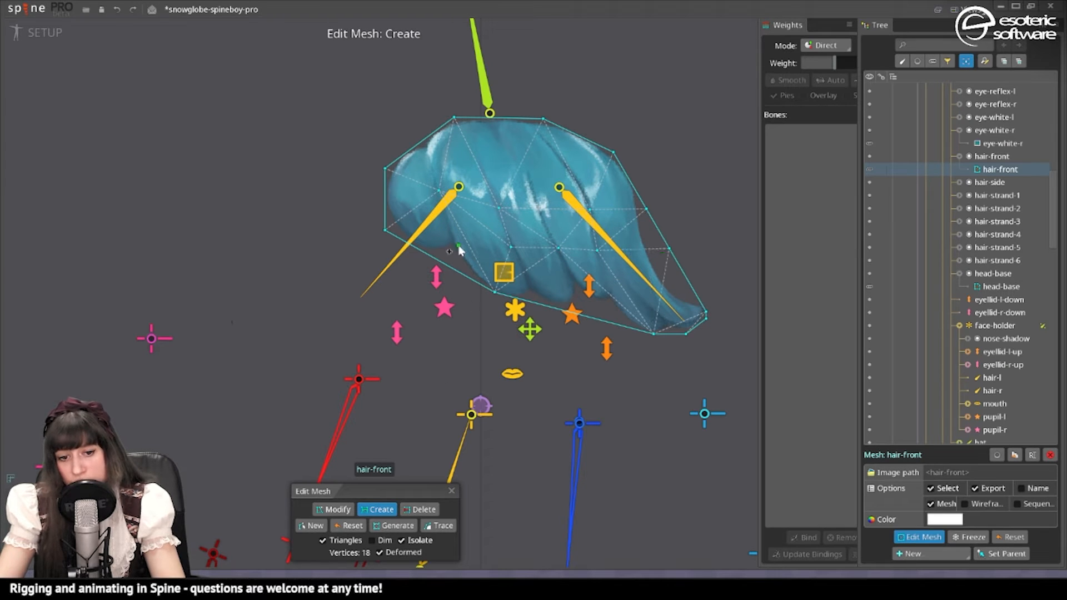
click(456, 245)
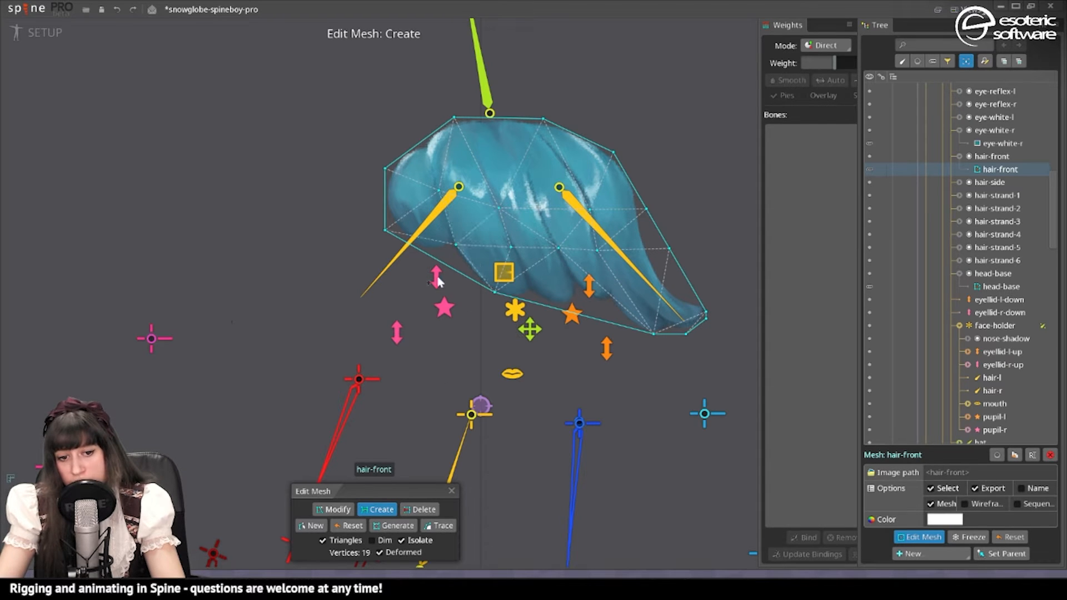
Pull the hair-front outline vertex above the tip in against the hair and reduce the tip's end to two corner vertices
click(332, 509)
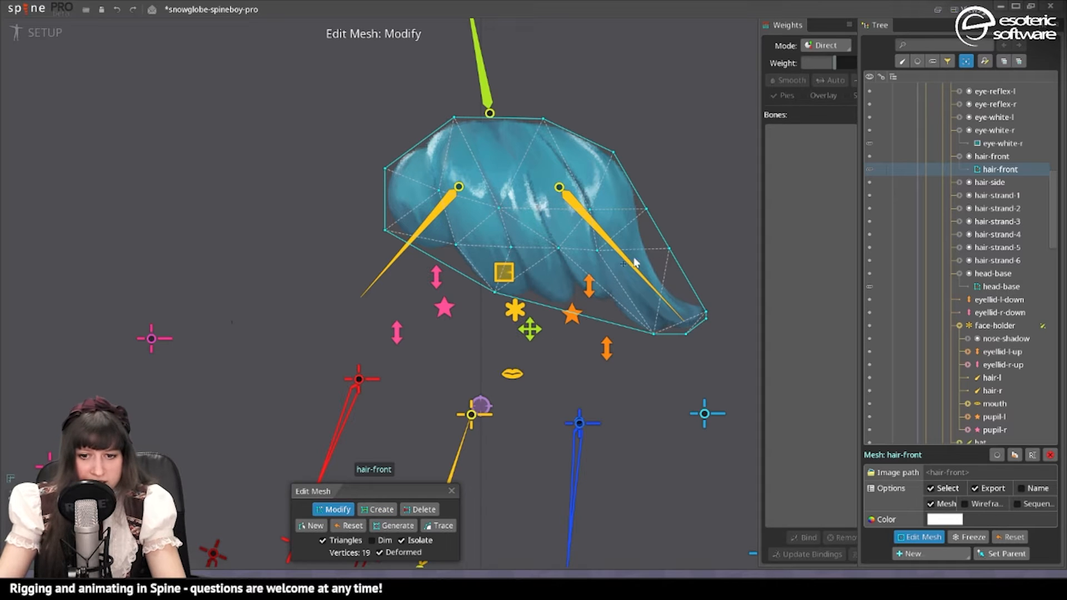
drag(669, 253, 647, 261)
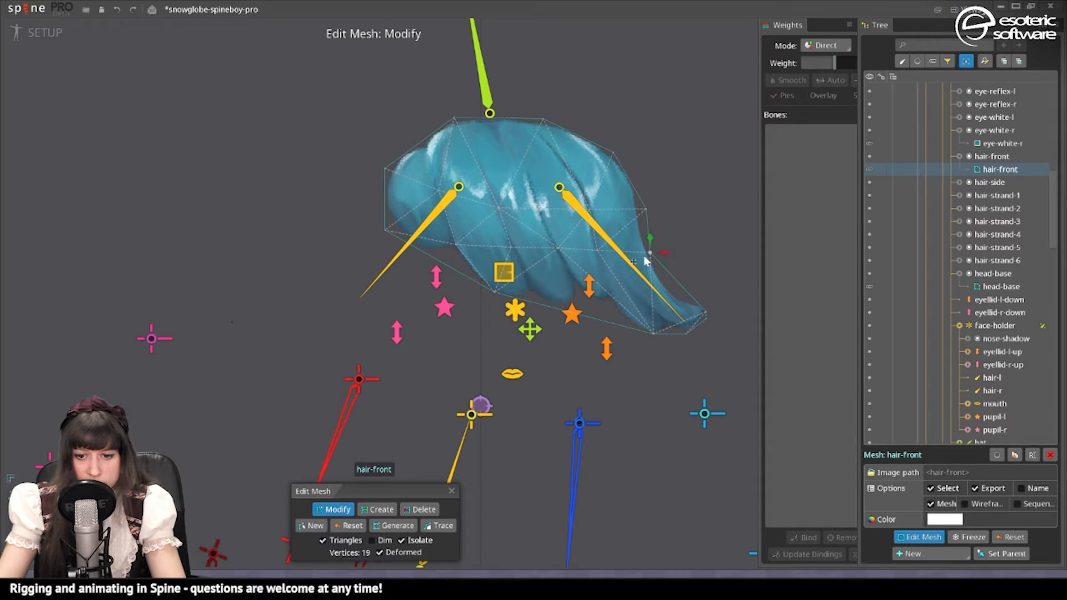
drag(703, 311, 705, 303)
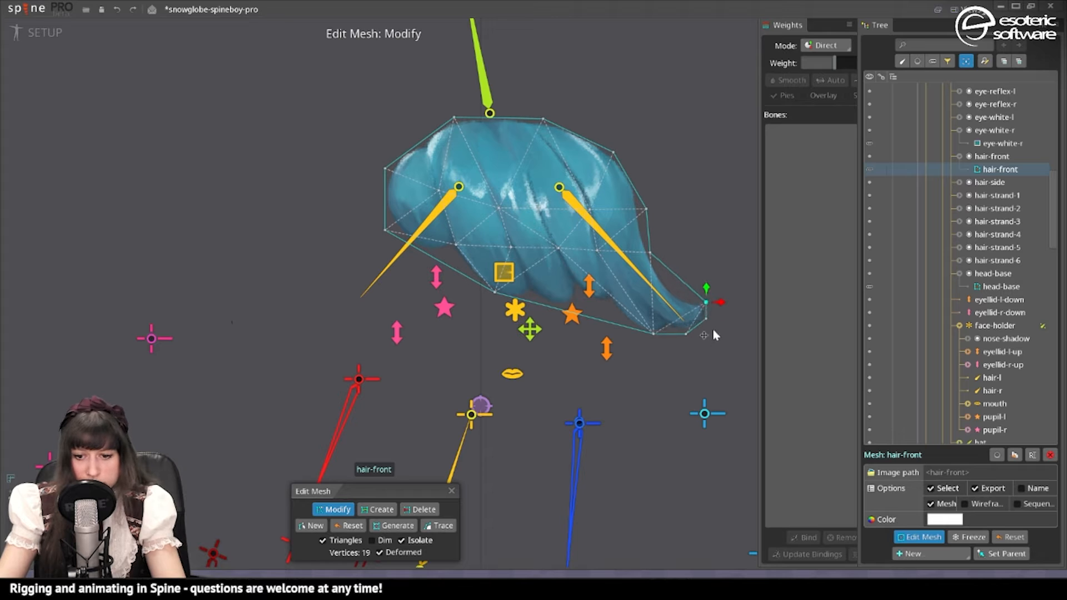
key(ctrl+z)
key(ctrl+z)
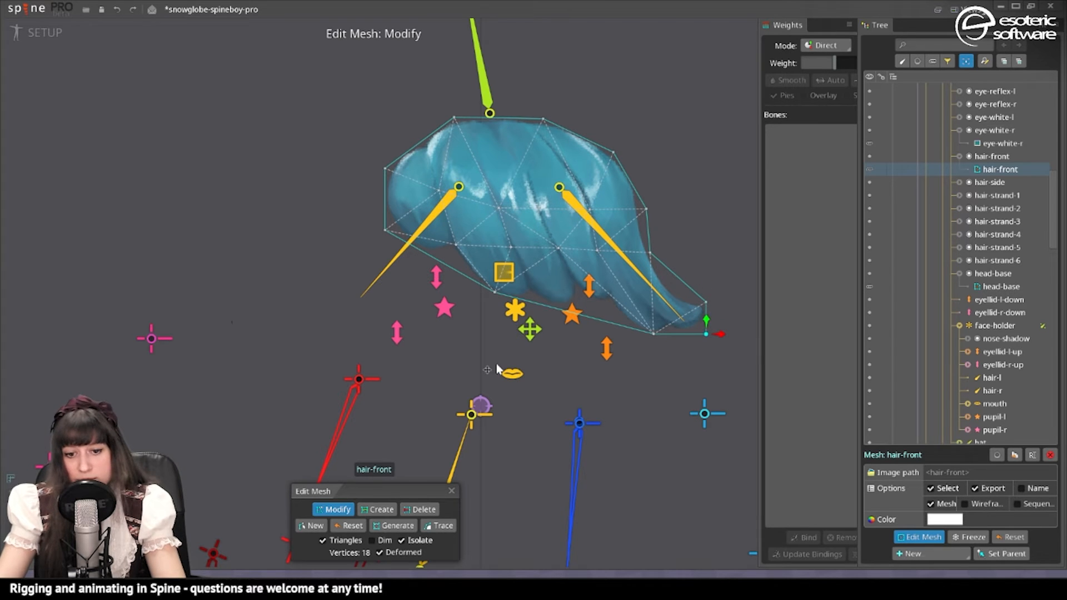
Add outline vertices above the hair tip and along the lower edge of hair-front, and fit the tip-side vertices closely to the hair
click(378, 509)
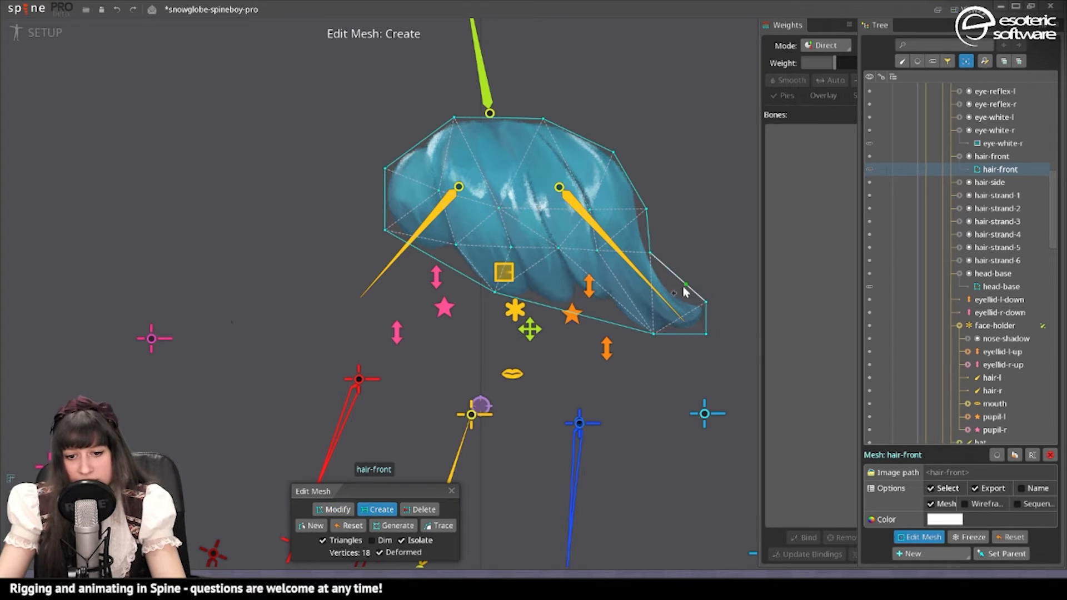
click(559, 308)
click(592, 320)
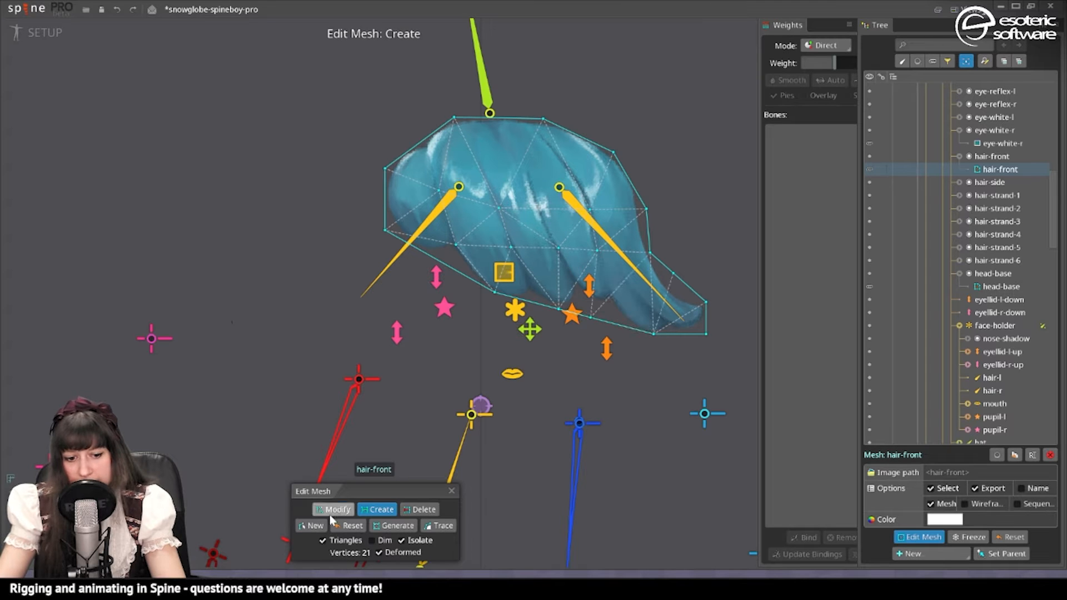
click(332, 509)
drag(590, 319, 606, 306)
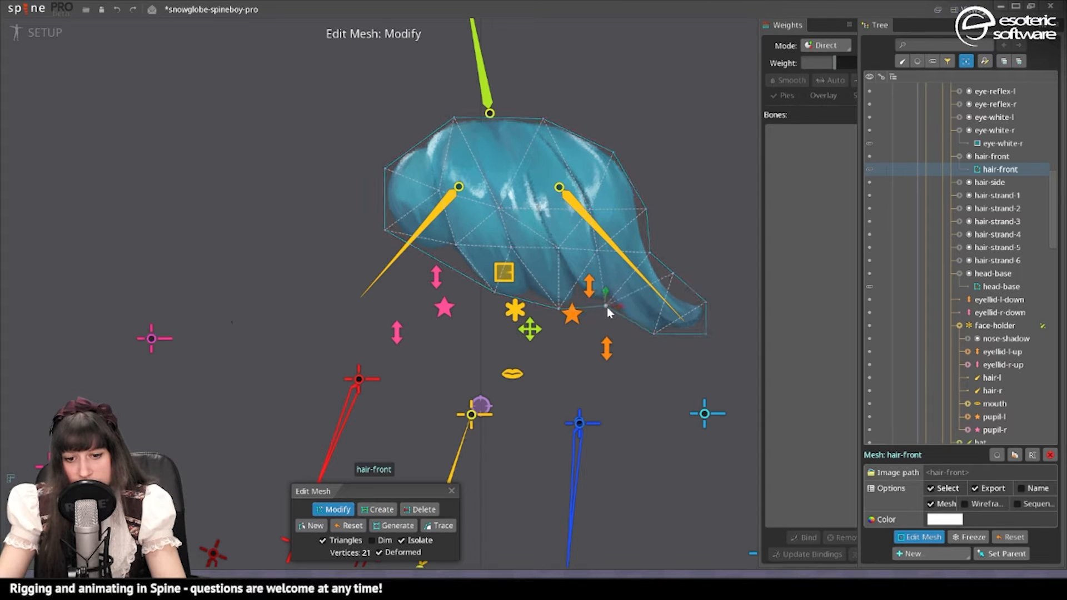
drag(654, 334, 640, 335)
drag(673, 274, 669, 290)
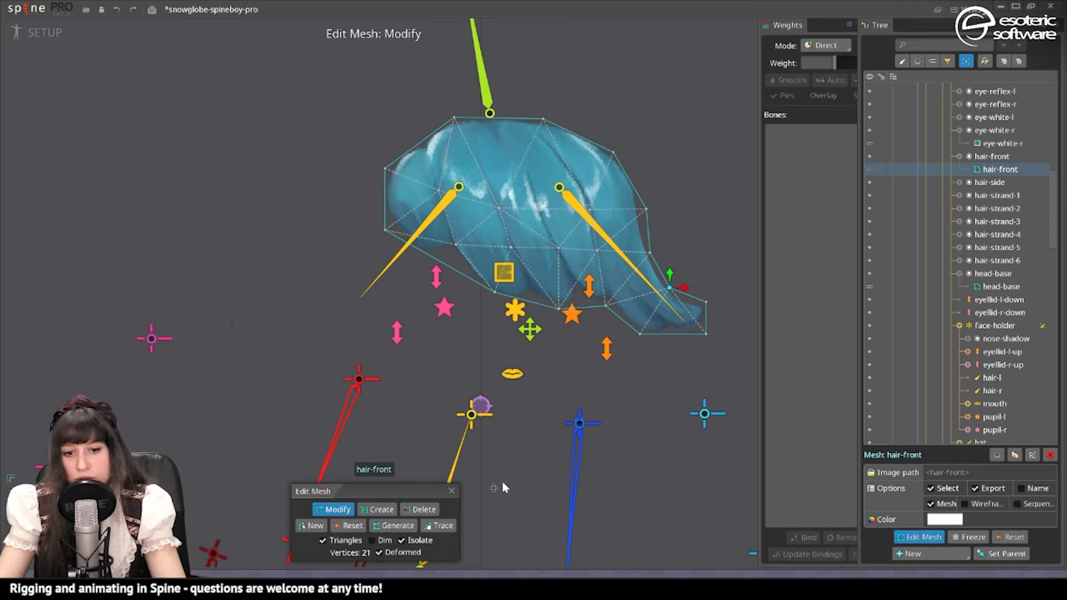
Connect the inner vertex beside the hair-l bone to the notch vertex on hair-front's lower edge and finish editing the mesh
click(380, 511)
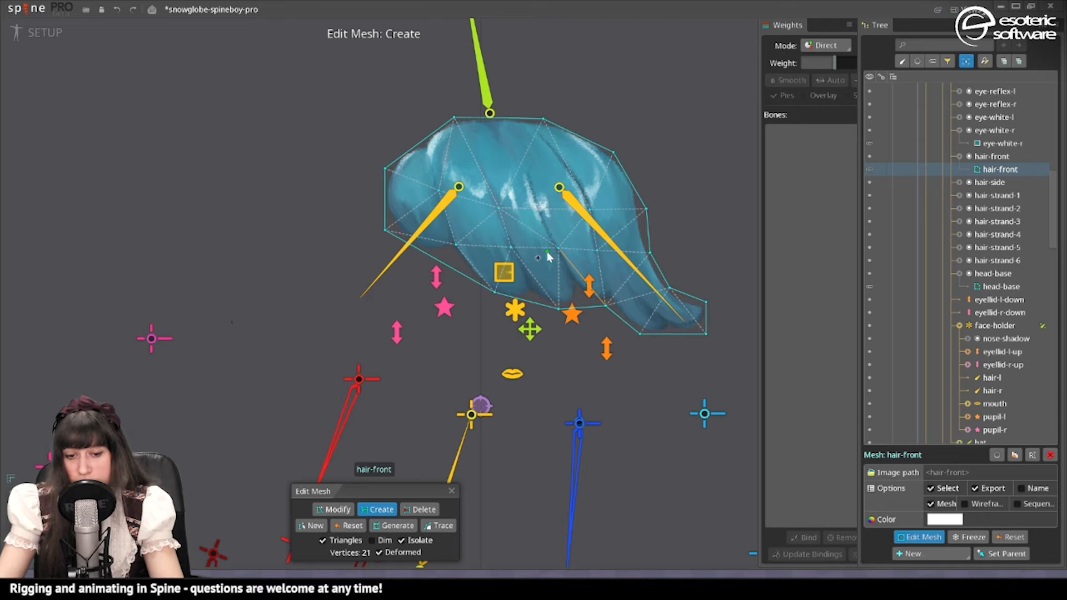
key(ctrl+z)
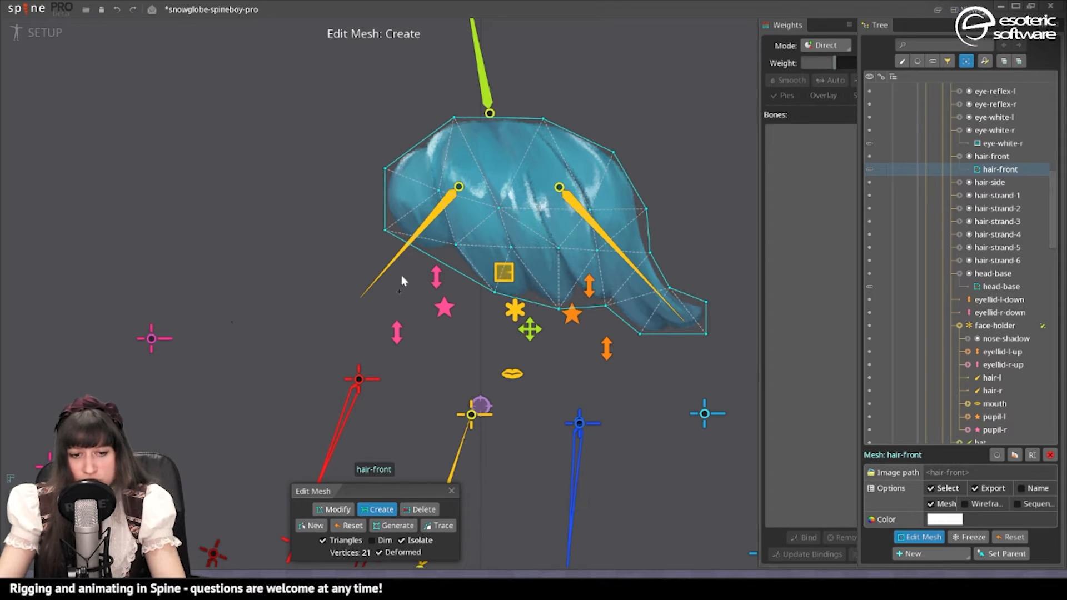
click(134, 12)
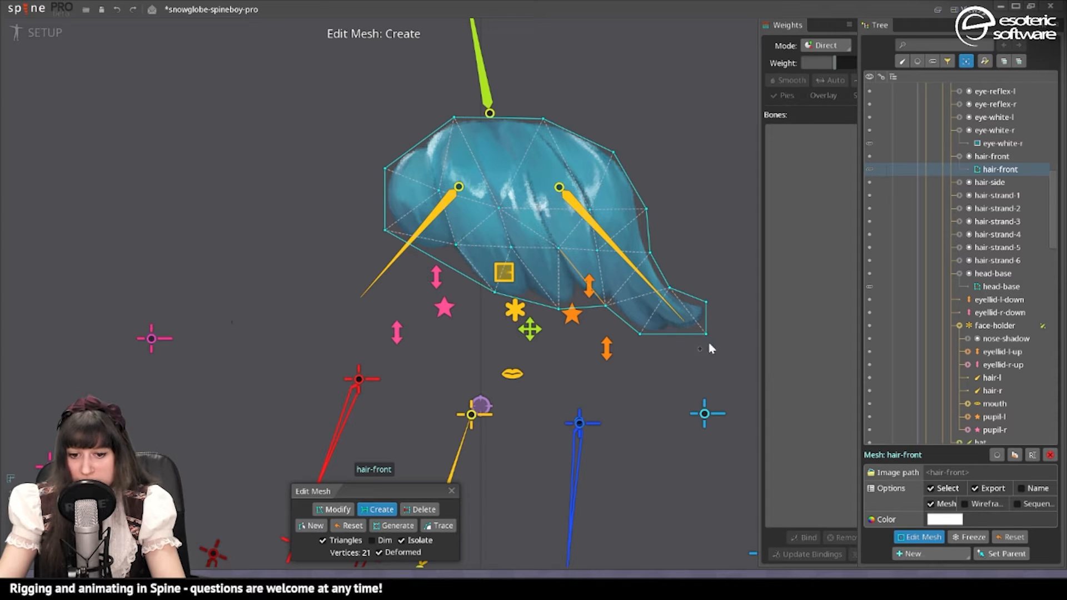
click(451, 491)
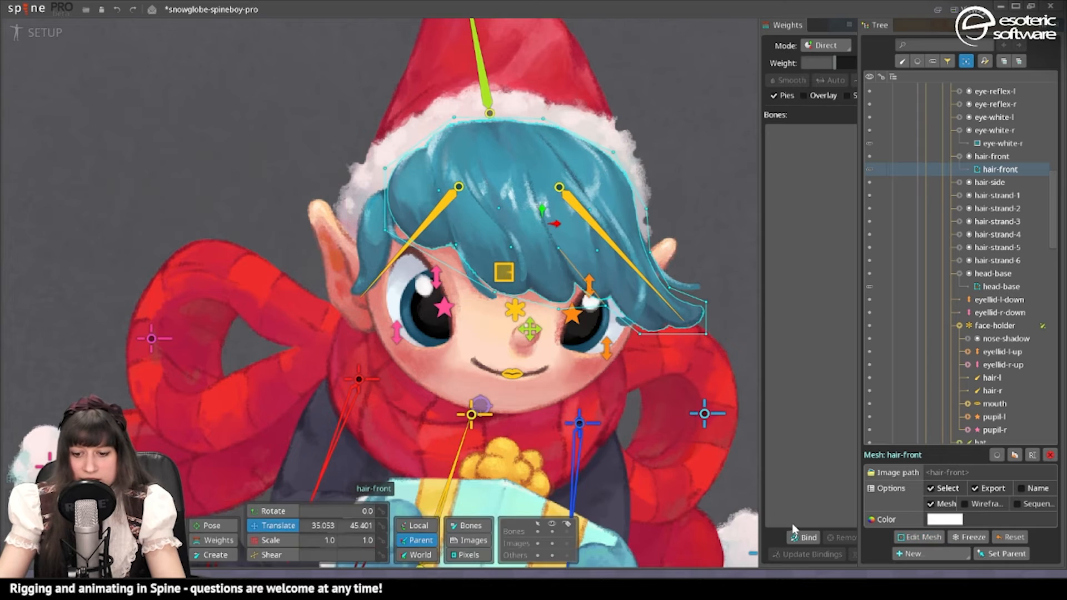
Bind the hair-front mesh to the head-base, face-holder and hair-l bones
click(804, 537)
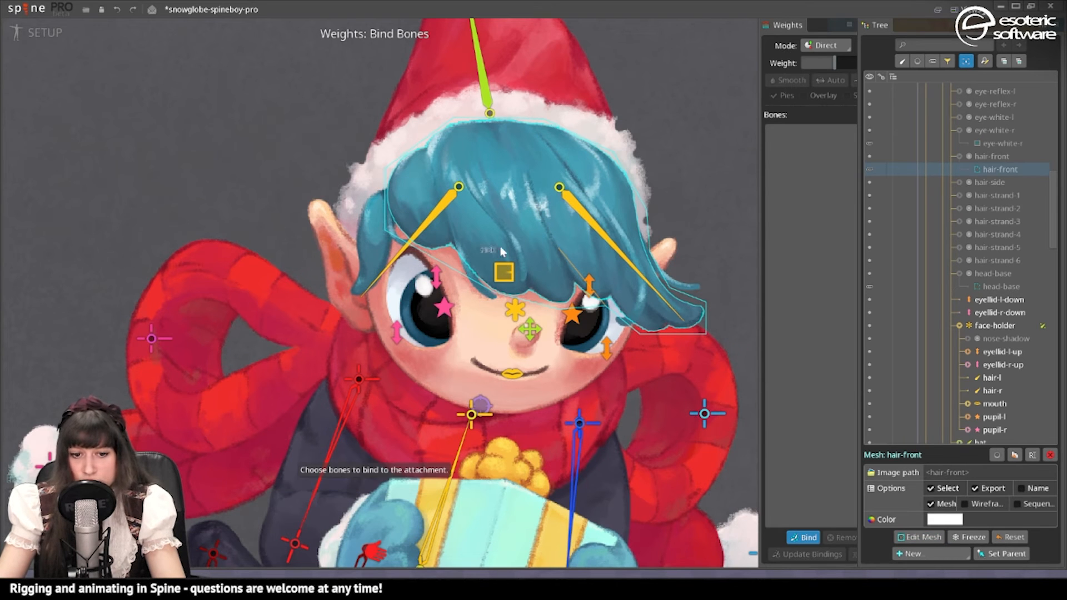
click(504, 273)
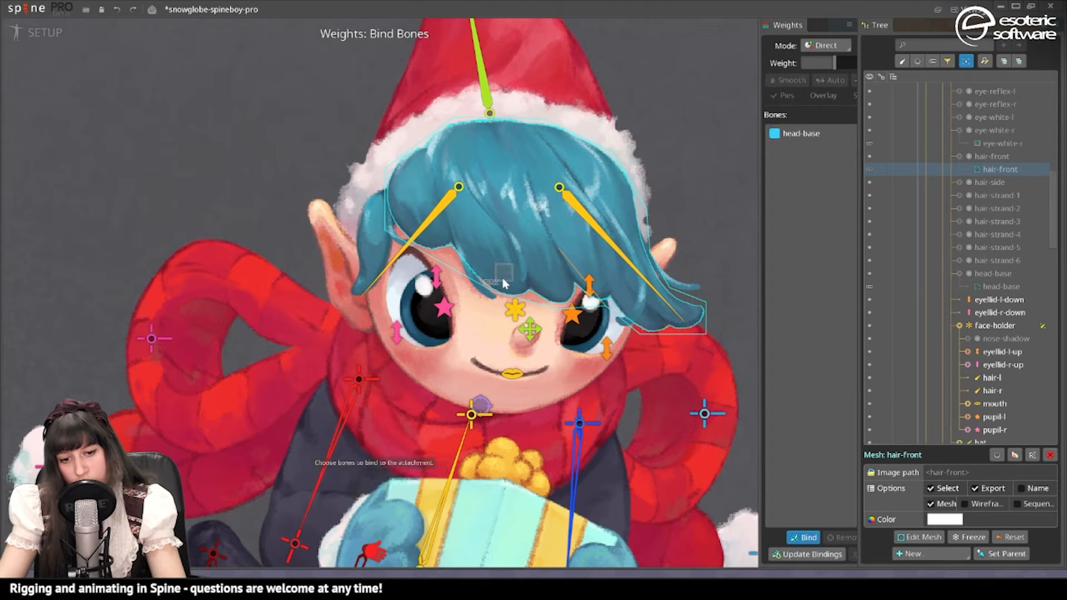
click(514, 310)
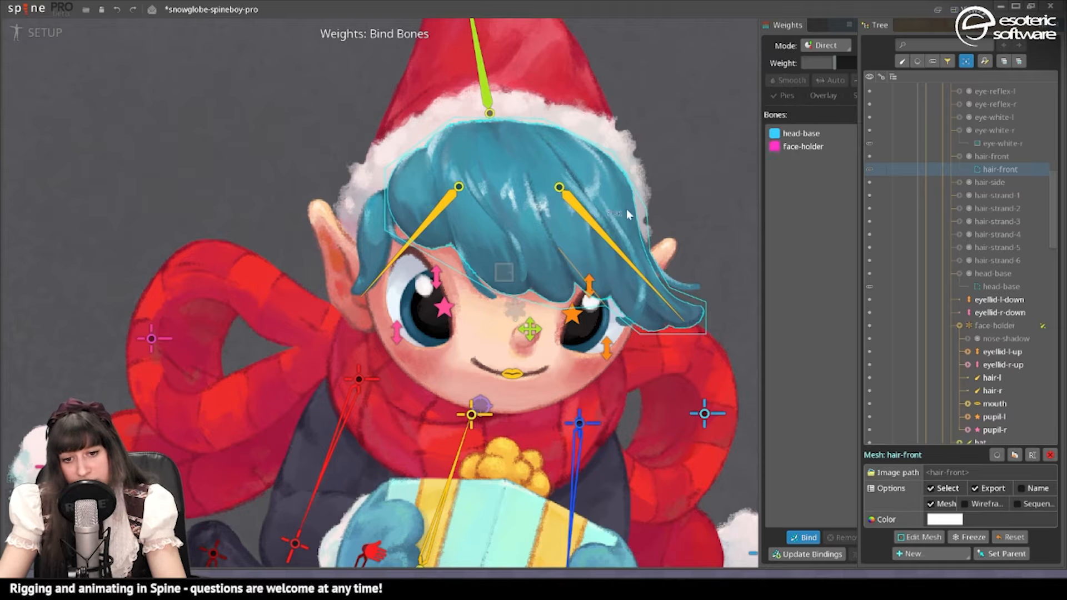
click(592, 225)
click(803, 537)
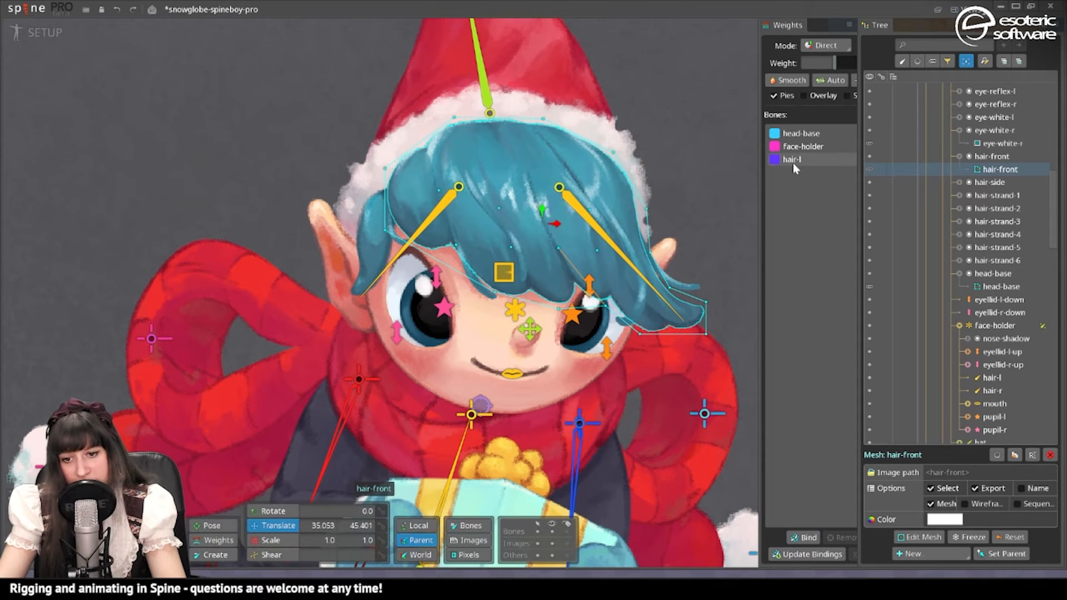
Reorder hair-front's bound bones to hair-l, face-holder, head-base, and additionally bind the nose bone
mouse_move(790, 161)
mouse_down()
mouse_move(797, 133)
mouse_move(808, 149)
mouse_up()
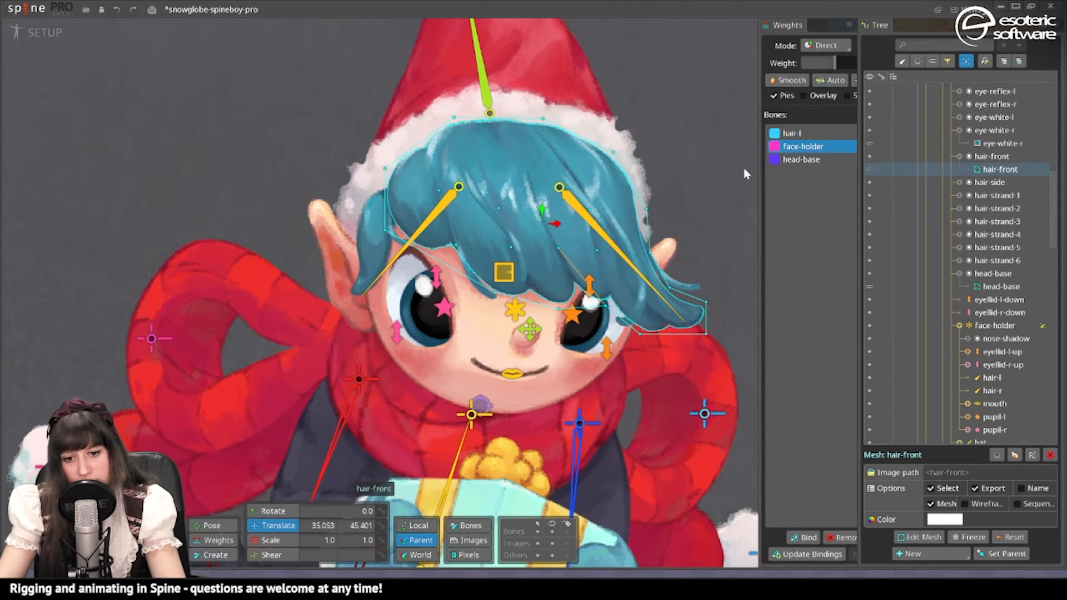
click(803, 537)
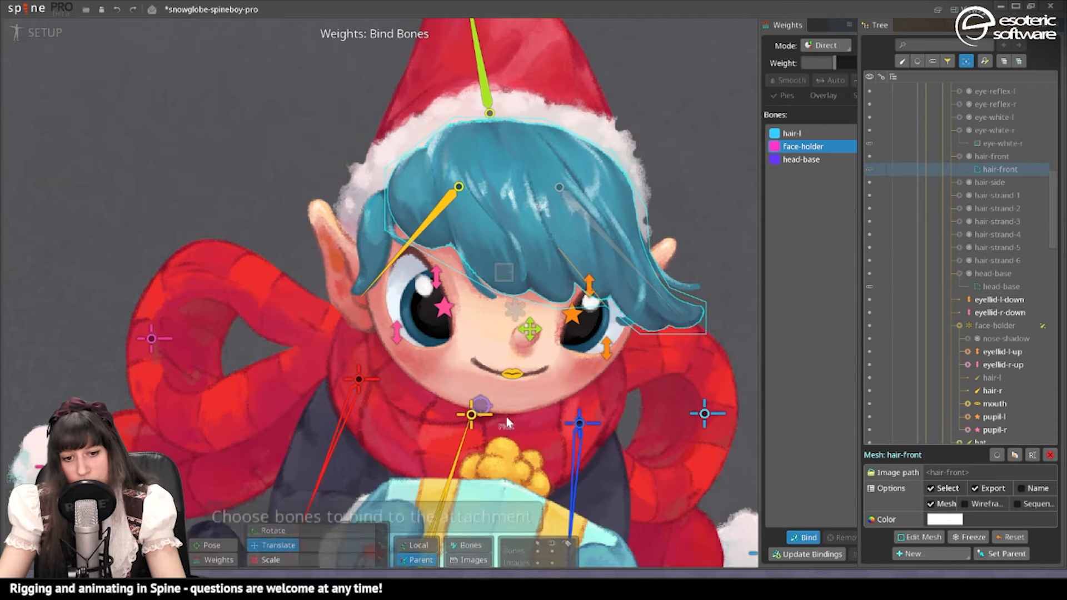
click(529, 330)
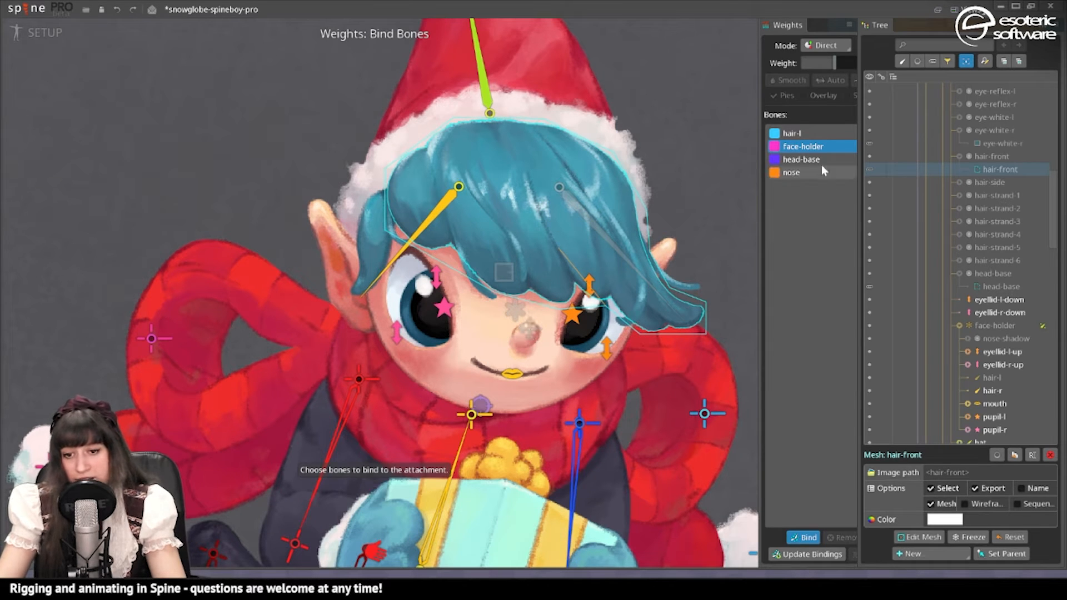
Switch to animate mode and play the face-turn-test animation to examine how the front hair follows the head
click(45, 33)
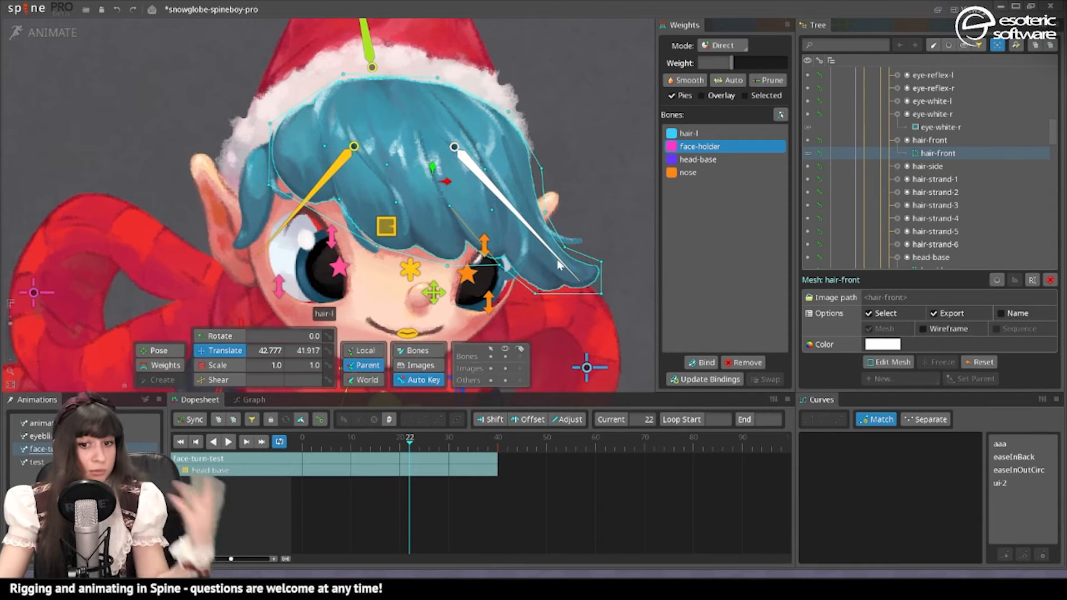
click(228, 441)
drag(278, 250, 384, 229)
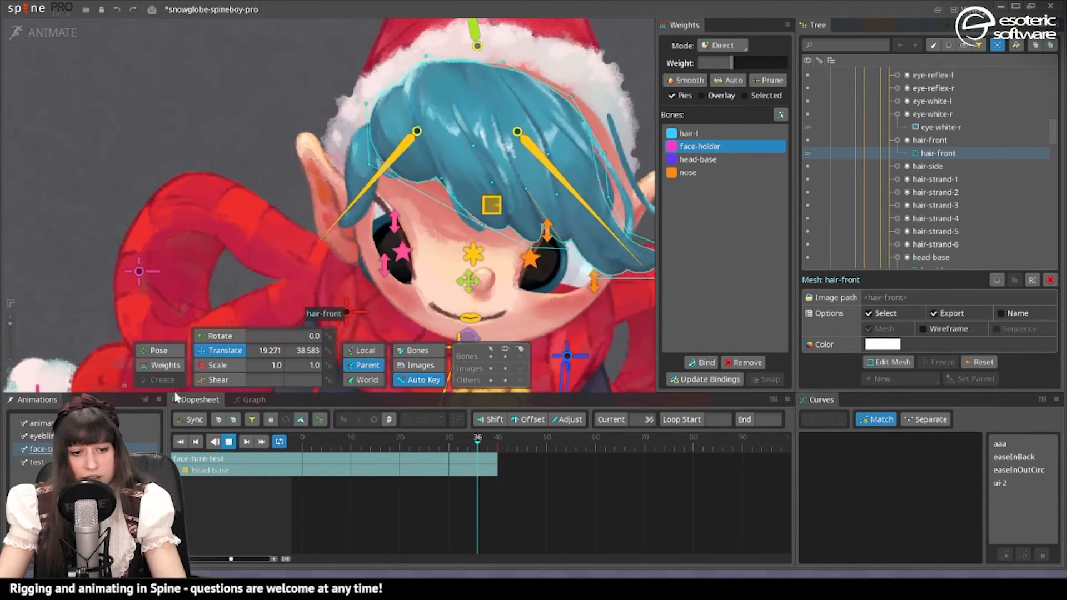
Switch to weight editing, select all hair-front vertices and set their face-holder weight to 100
click(160, 365)
scroll(221, 125, down, 2)
drag(439, 205, 485, 187)
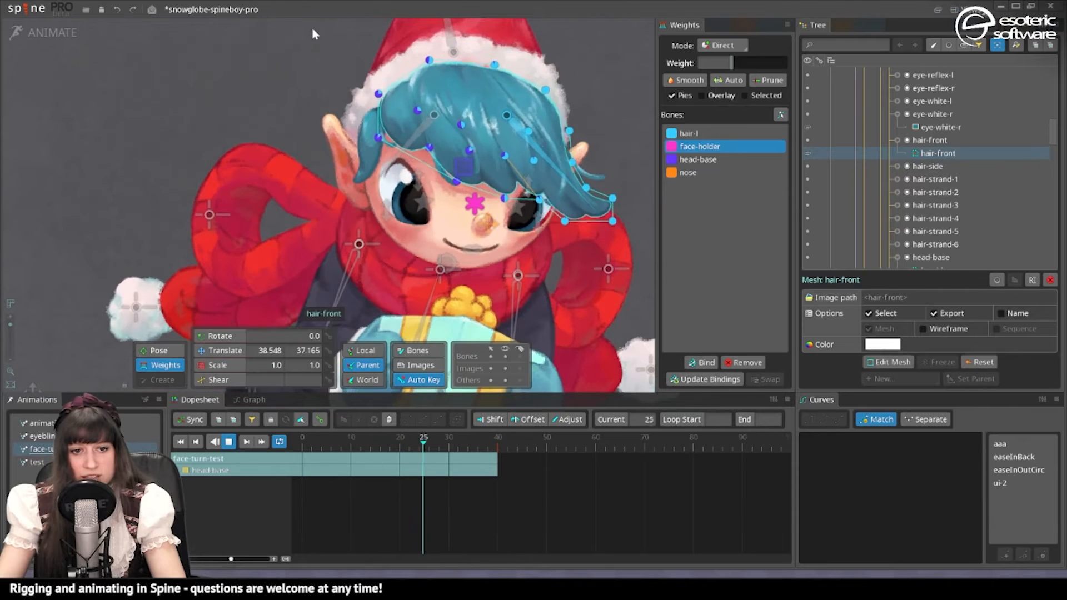
drag(312, 28, 625, 250)
click(699, 159)
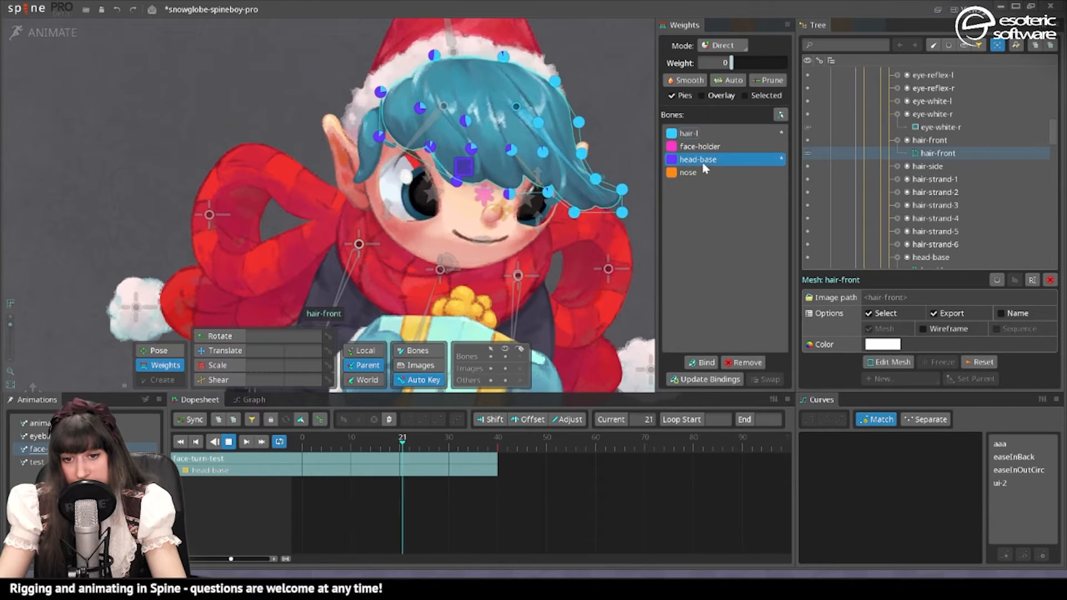
click(701, 147)
drag(742, 60, 840, 71)
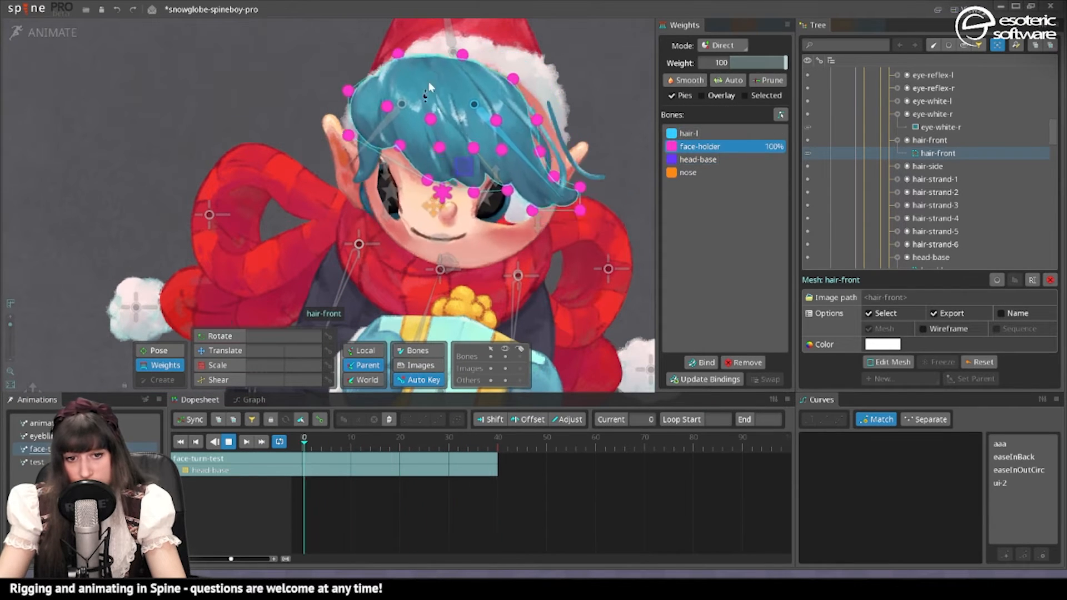
Select hair-front's outer vertices along the hat brim and set their head-base weight to 100
click(345, 52)
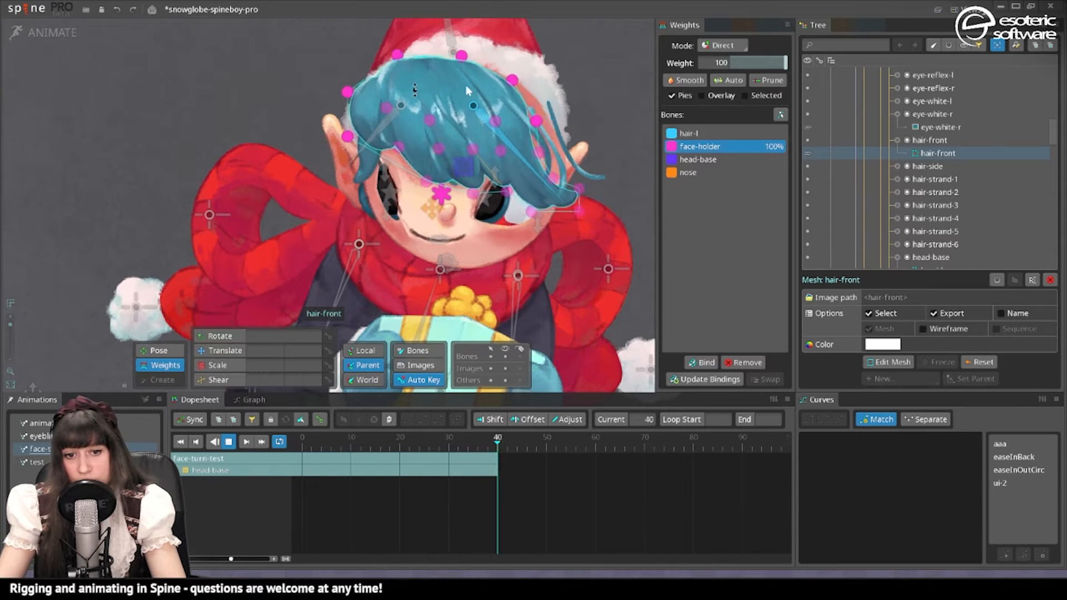
click(733, 159)
drag(743, 65, 865, 70)
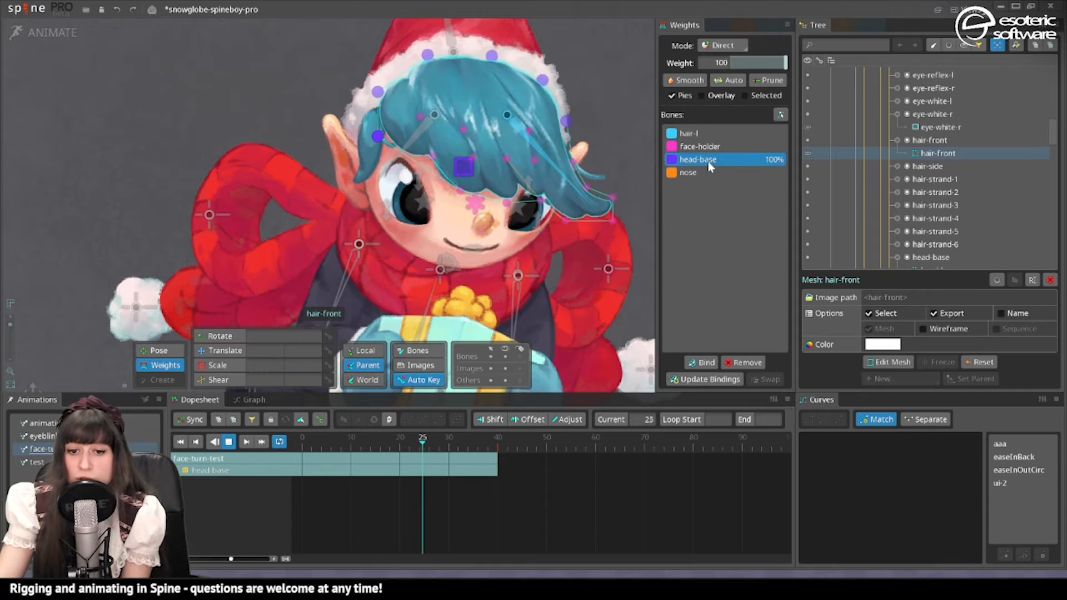
Set the face-holder weight of the outline vertex near the pointed ear to 66.35 and deselect it
click(702, 146)
drag(722, 65, 762, 72)
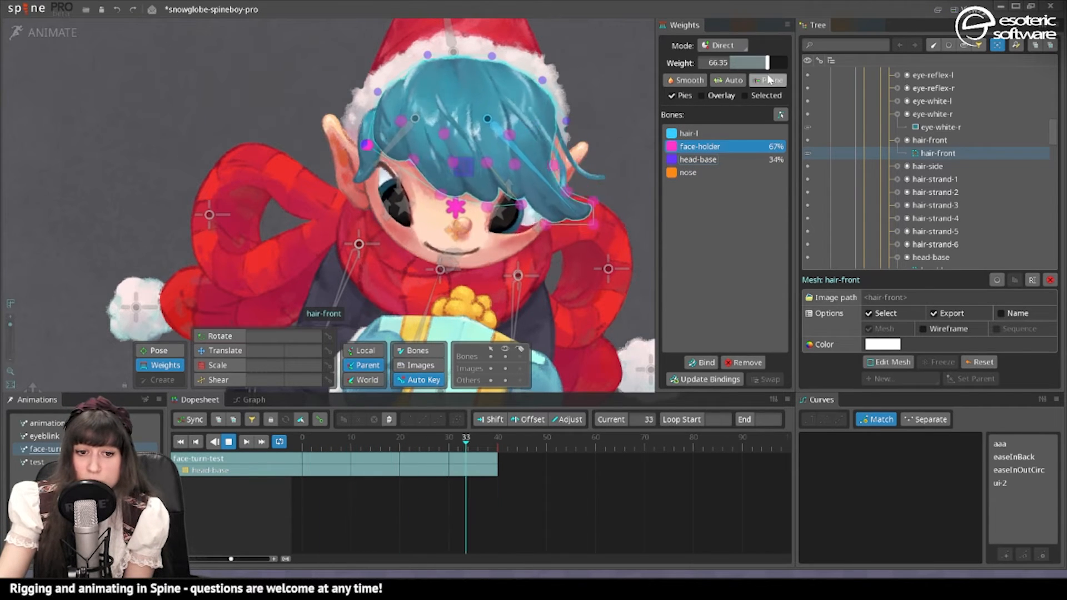
click(425, 125)
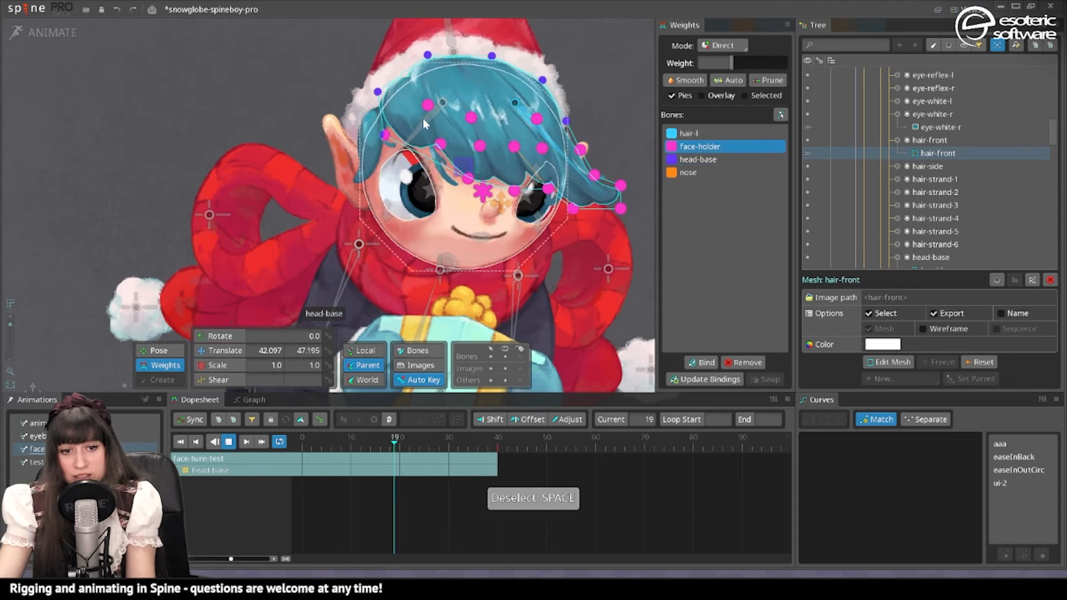
key(space)
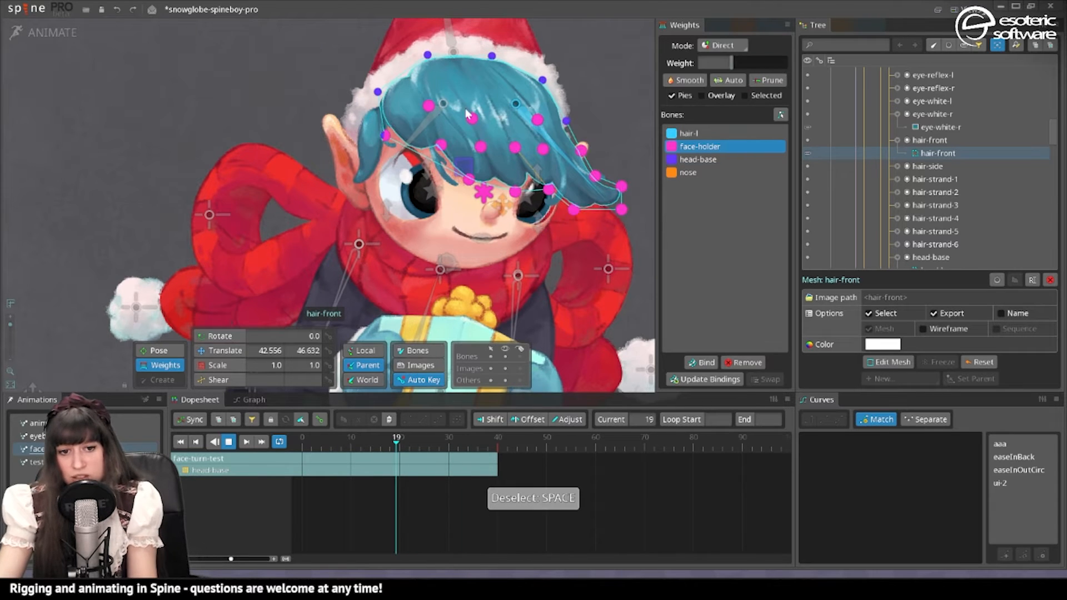
Add a small share of head-base weight to the hair-front vertices just inside the hat brim and deselect them
click(699, 160)
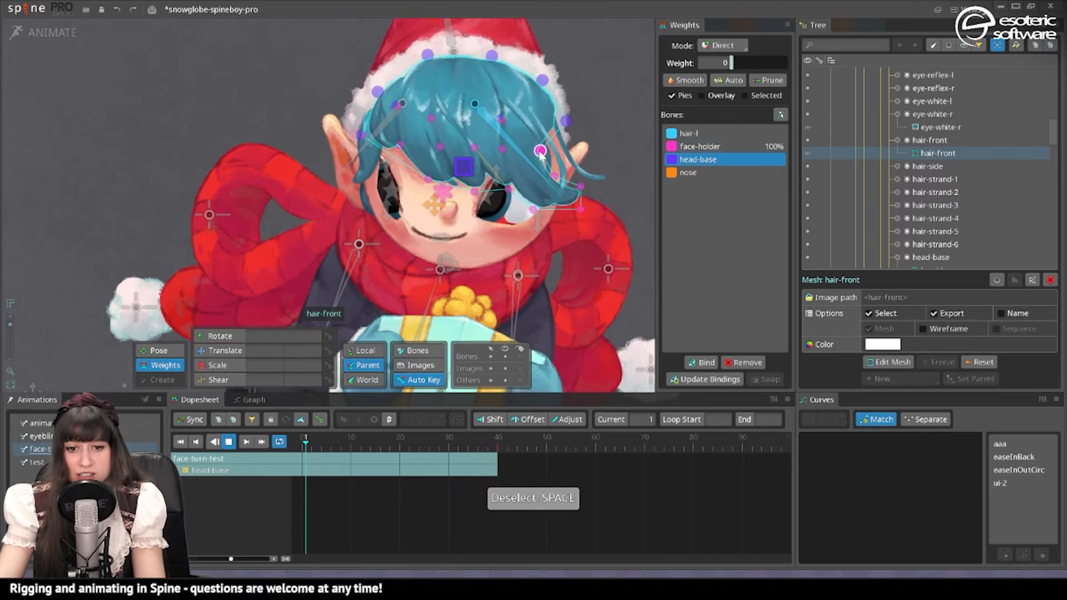
mouse_move(733, 65)
mouse_down()
mouse_move(749, 66)
mouse_move(741, 69)
mouse_up()
key(space)
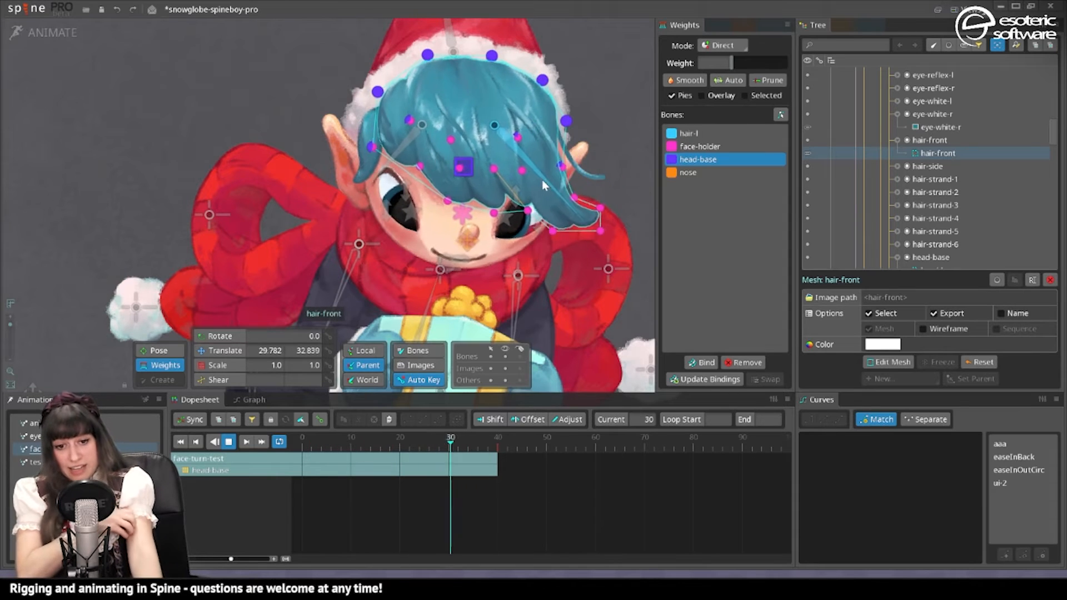
Pause the playback and rotate the hair-l bone outward to about -16.6° to test the deformation of the hair tip
key(d)
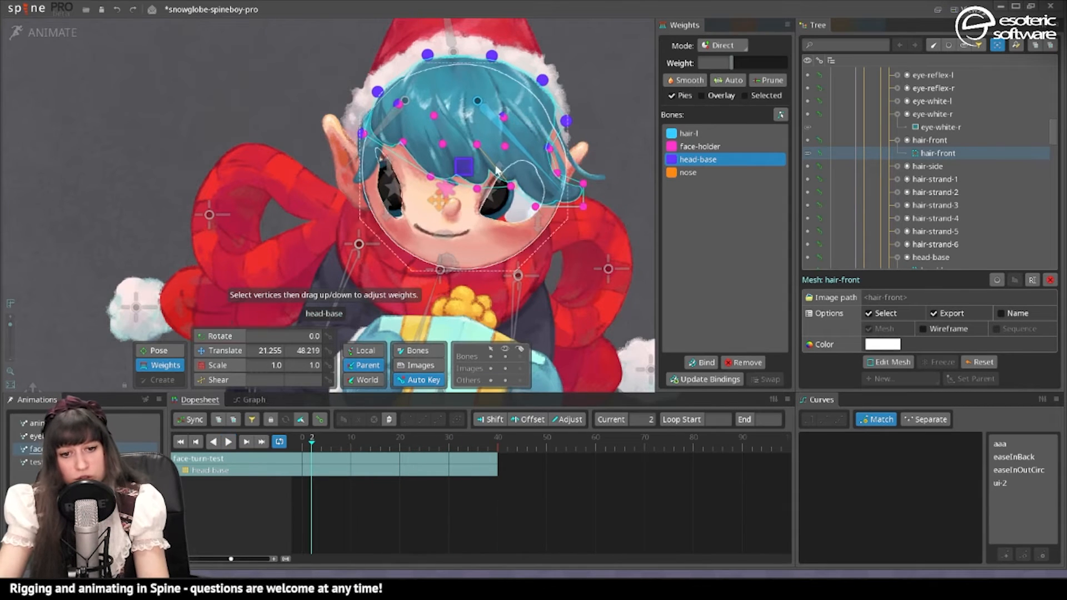
click(230, 356)
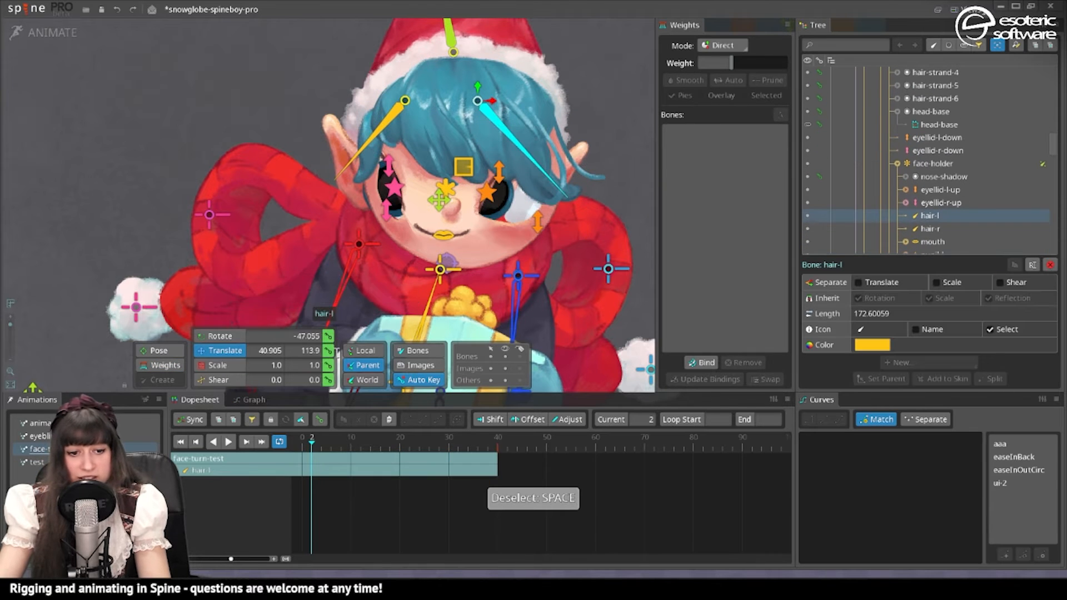
key(c)
drag(622, 226, 583, 225)
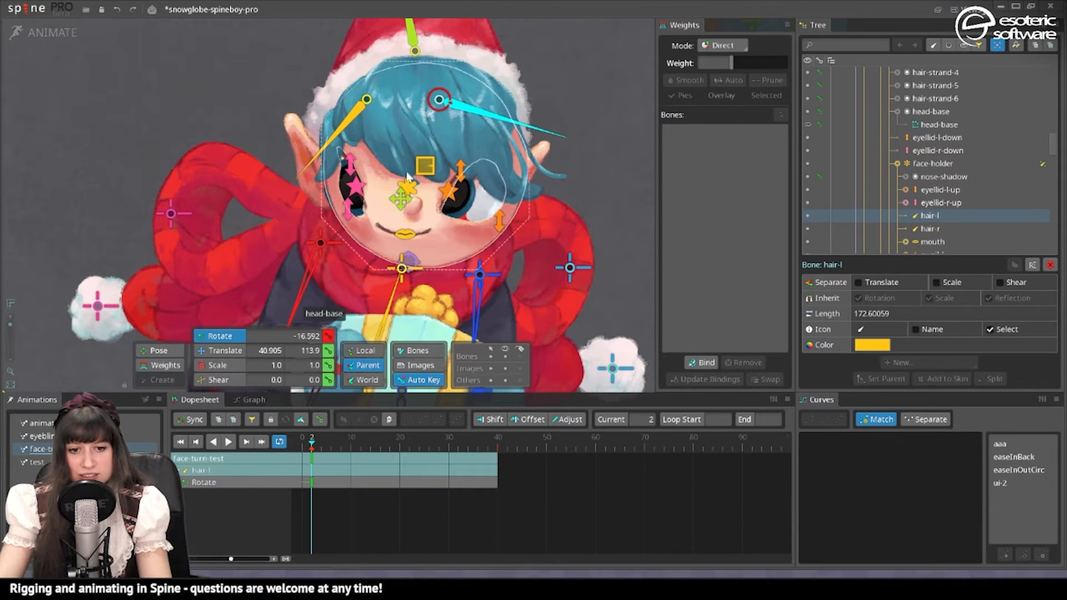
key(ctrl+z)
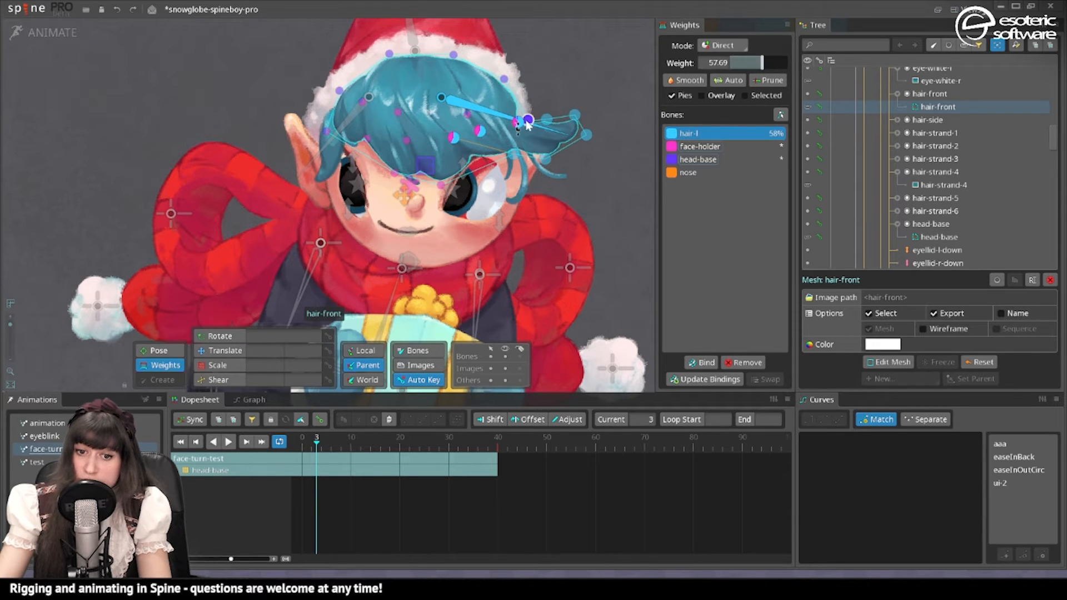
Blend hair-l weight into the vertices around its bone, set one vertex's head-base weight to about 10, and resume playback
drag(541, 80, 515, 119)
drag(407, 140, 414, 100)
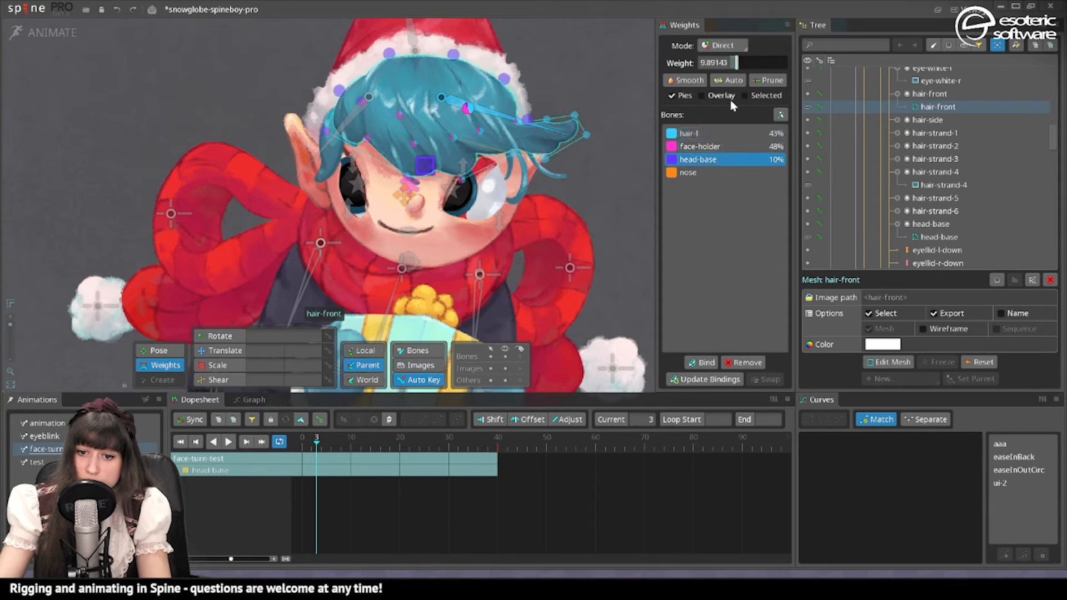
key(space)
scroll(529, 124, up, 2)
key(d)
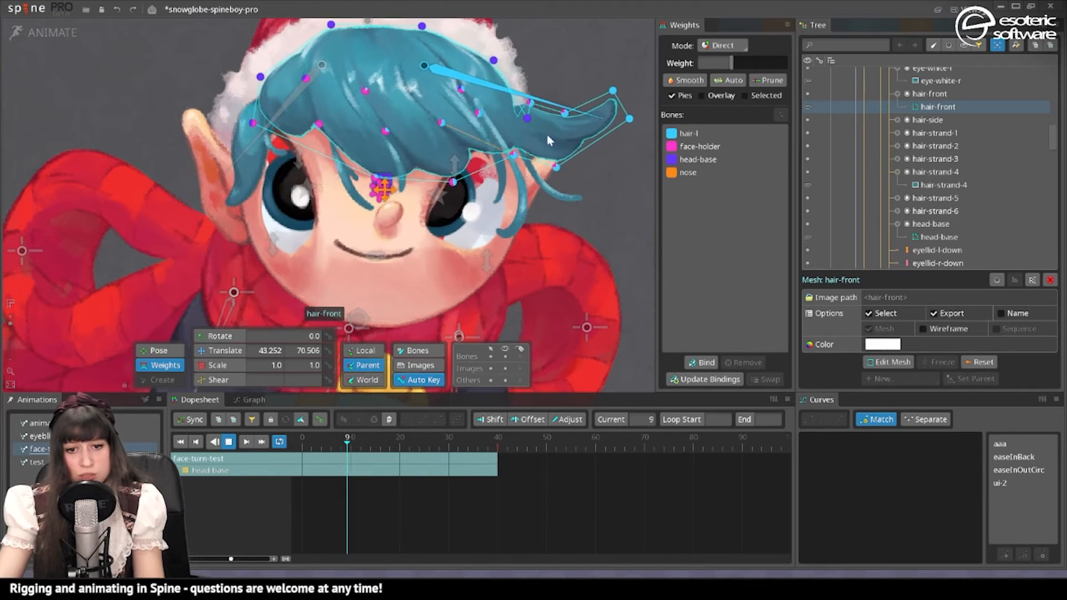
Increase the head-base weight of the vertices where the swept hair tip meets the hat brim
click(532, 103)
click(713, 160)
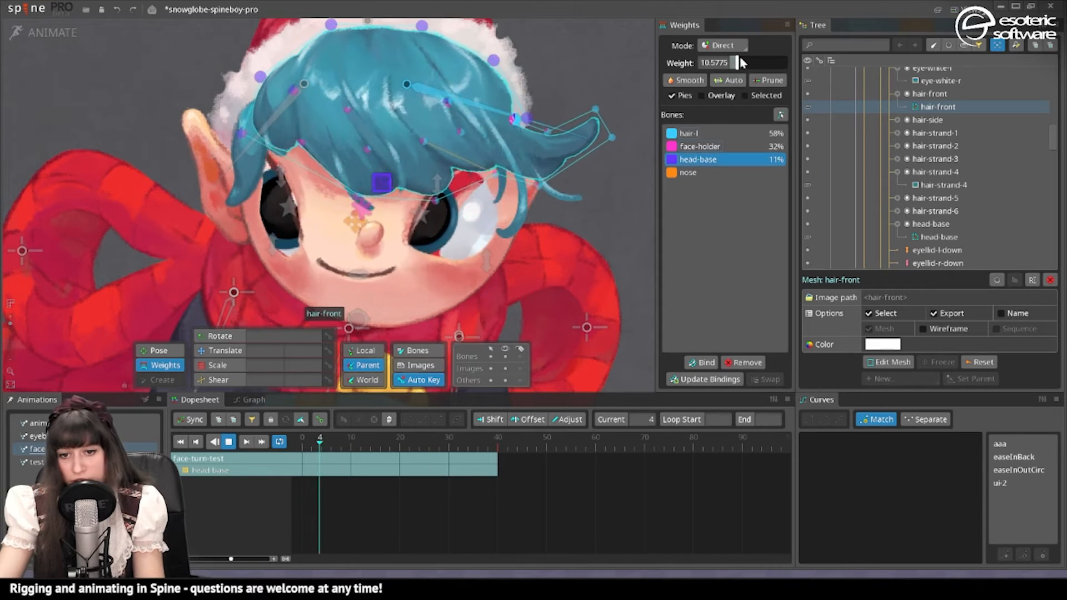
drag(739, 62, 747, 62)
key(space)
click(563, 122)
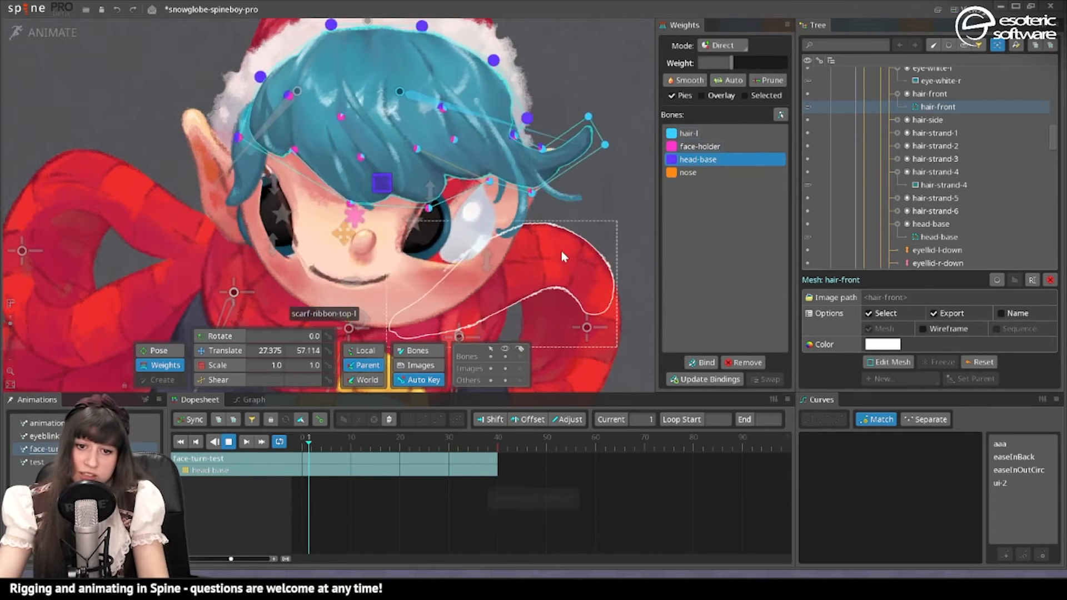
With hair-l's weights locked, set the nose weight of hair-front's lower-edge vertices to 26.92
click(561, 250)
scroll(485, 251, down, 2)
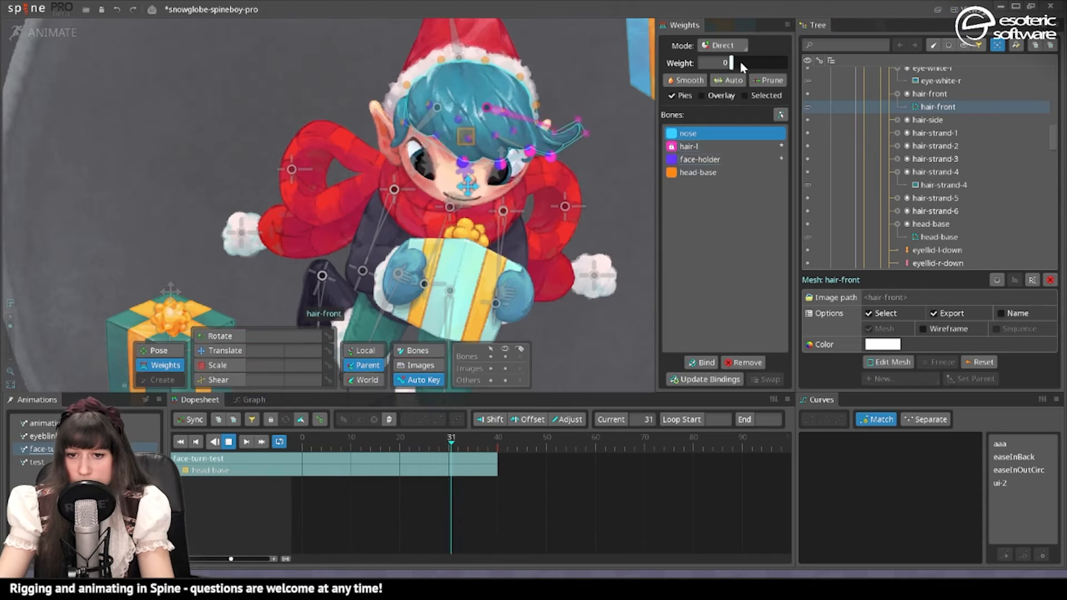
drag(737, 64, 747, 76)
click(744, 81)
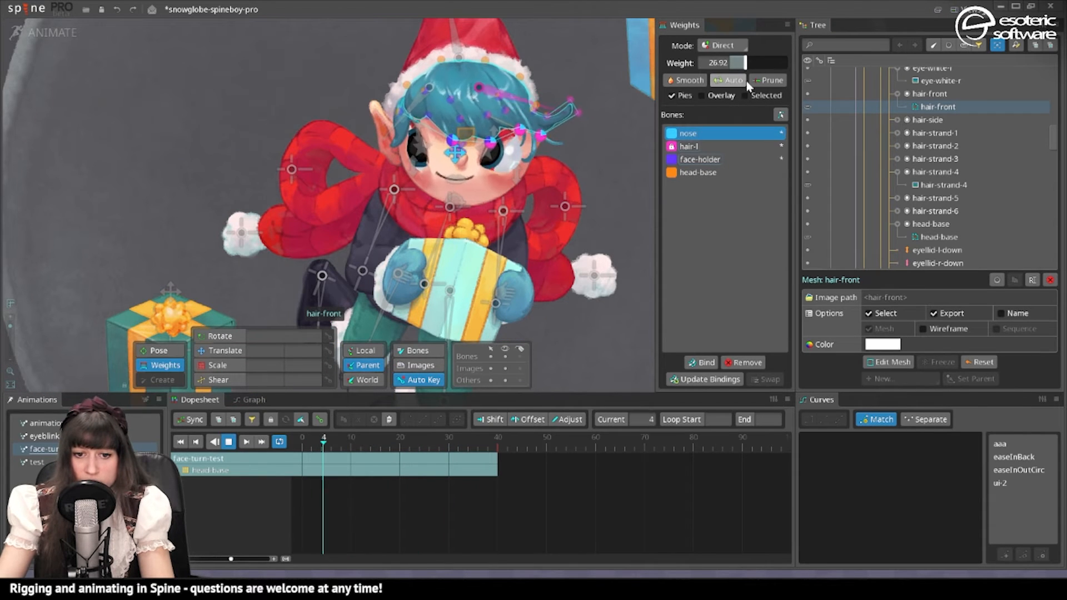
Add about 21 nose weight to hair-front's middle vertices, lower it to 8.65 beside the hair-l bone, and unlock hair-l
click(499, 114)
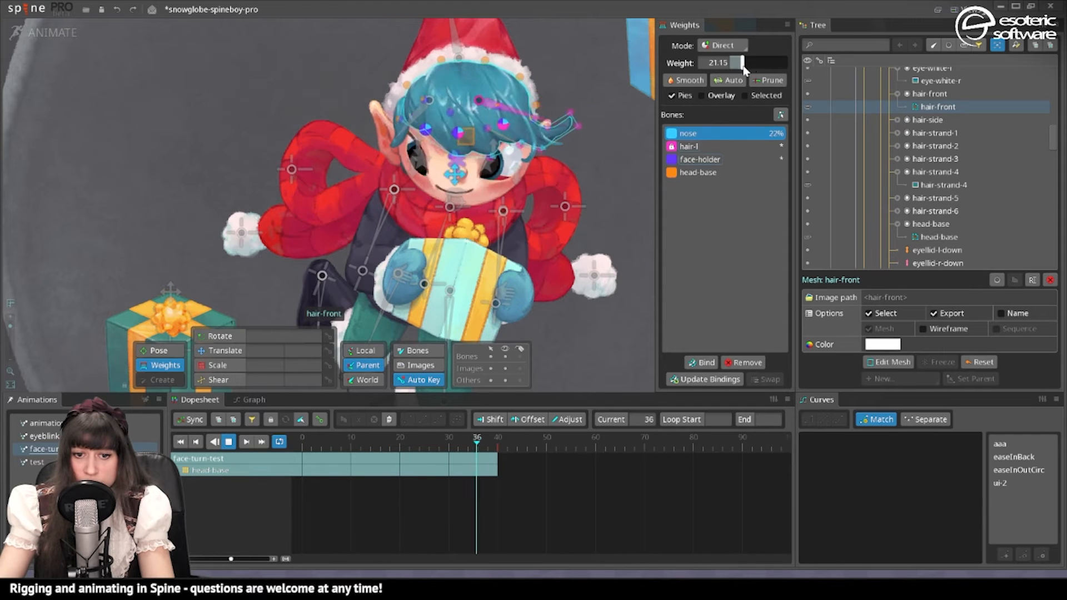
click(513, 100)
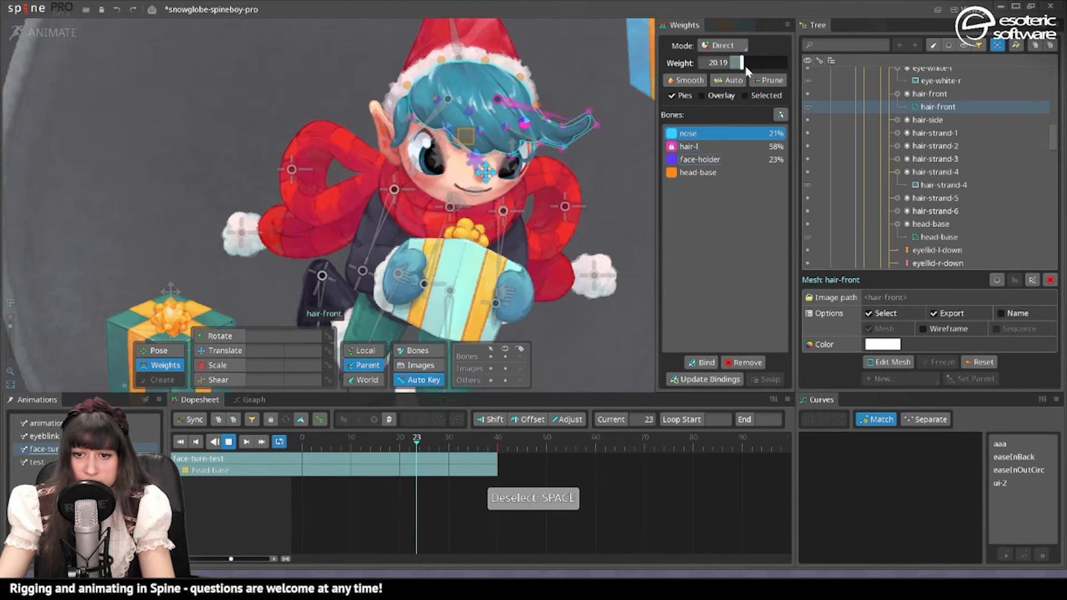
drag(741, 63, 735, 62)
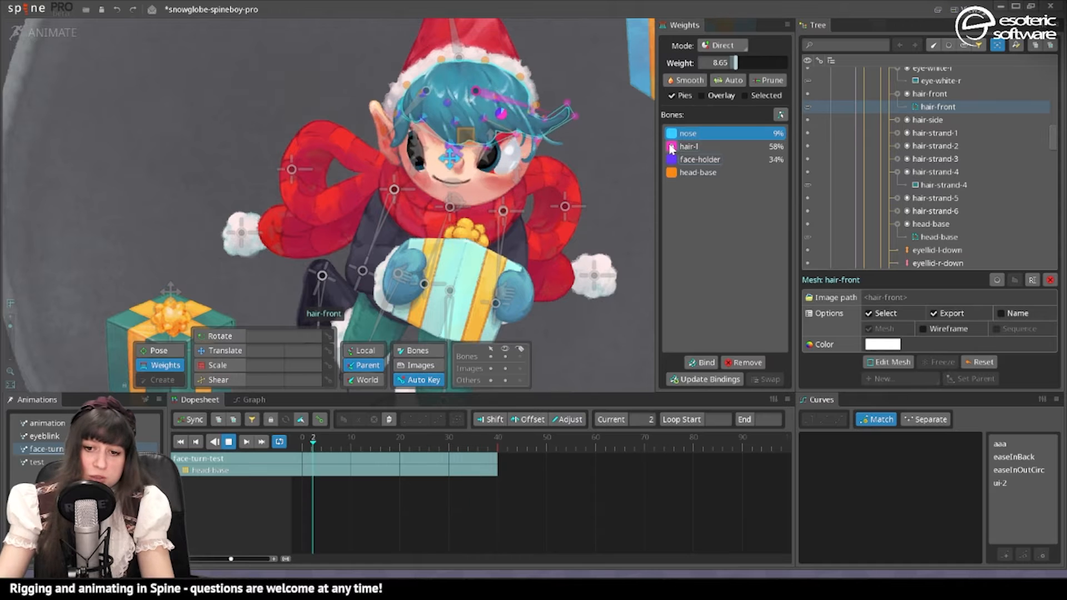
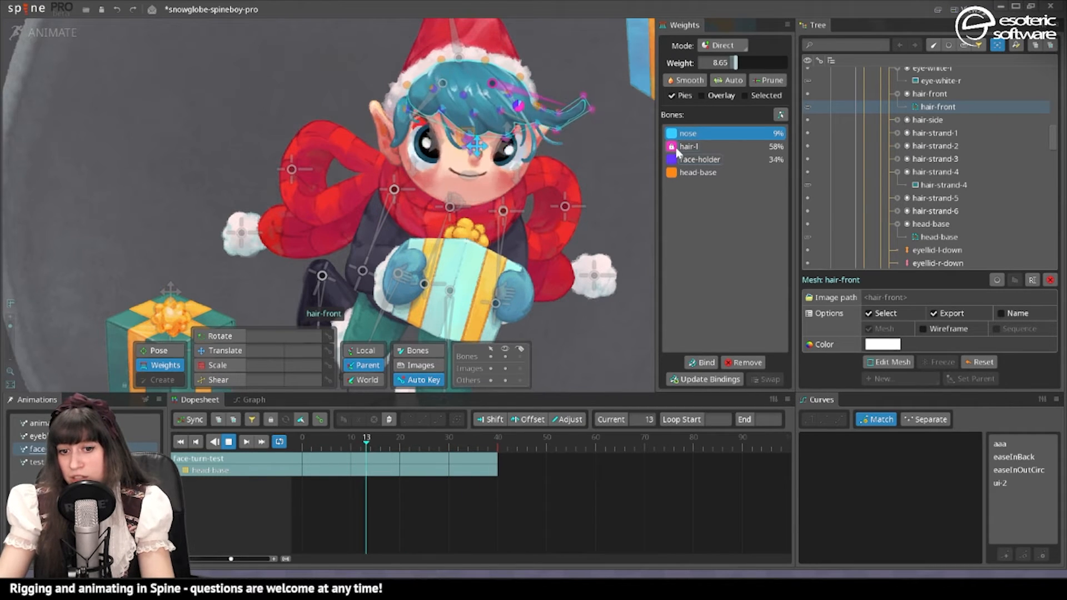
click(673, 160)
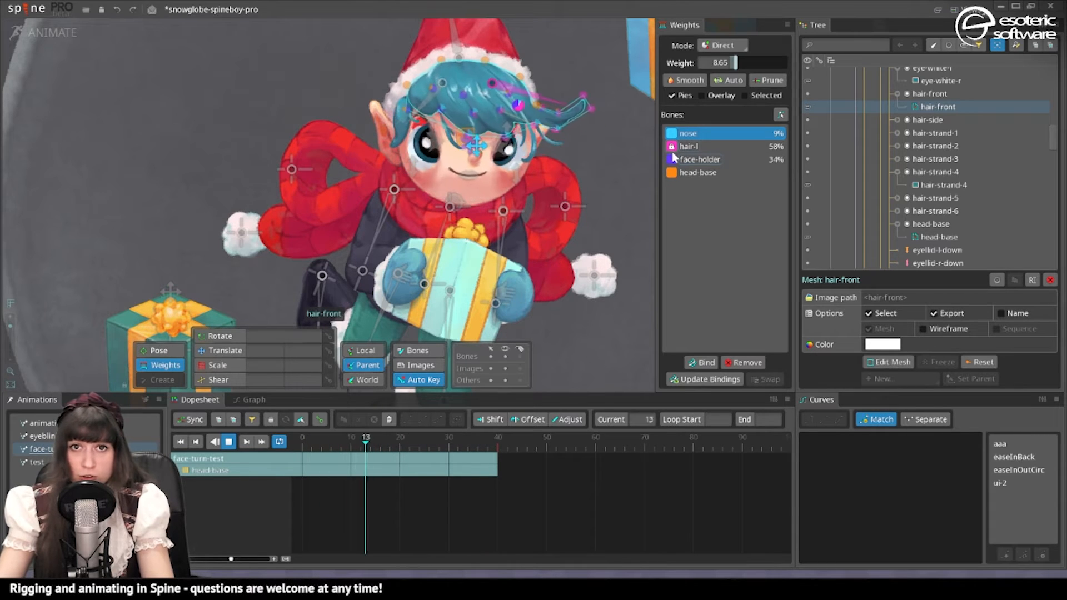
key(ctrl+z)
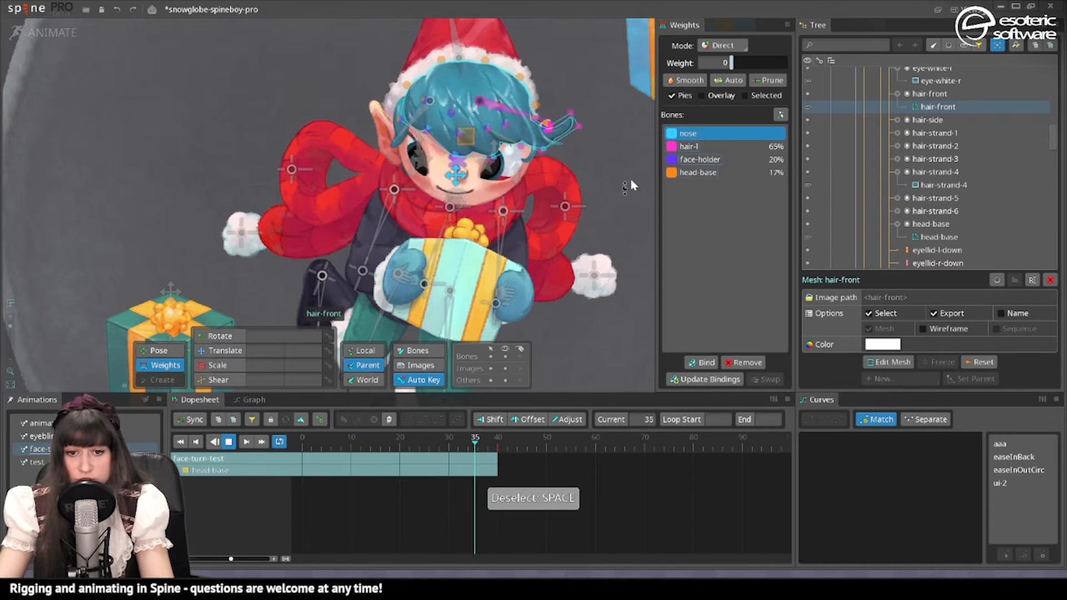
Add a small share of face-holder weight to hair-front's top outline vertices under the hat brim
scroll(583, 144, up, 3)
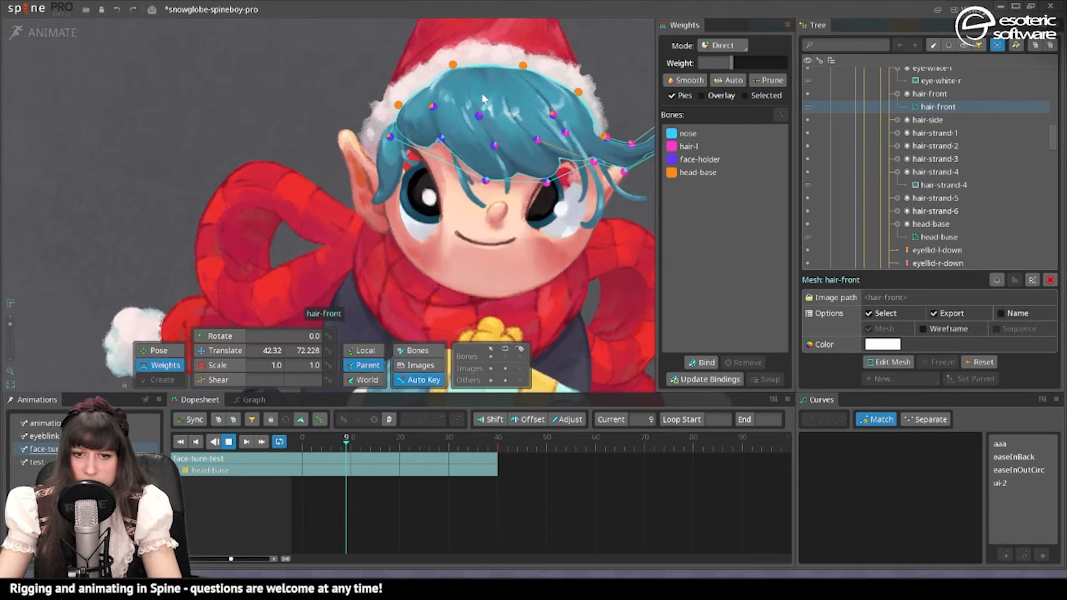
click(453, 65)
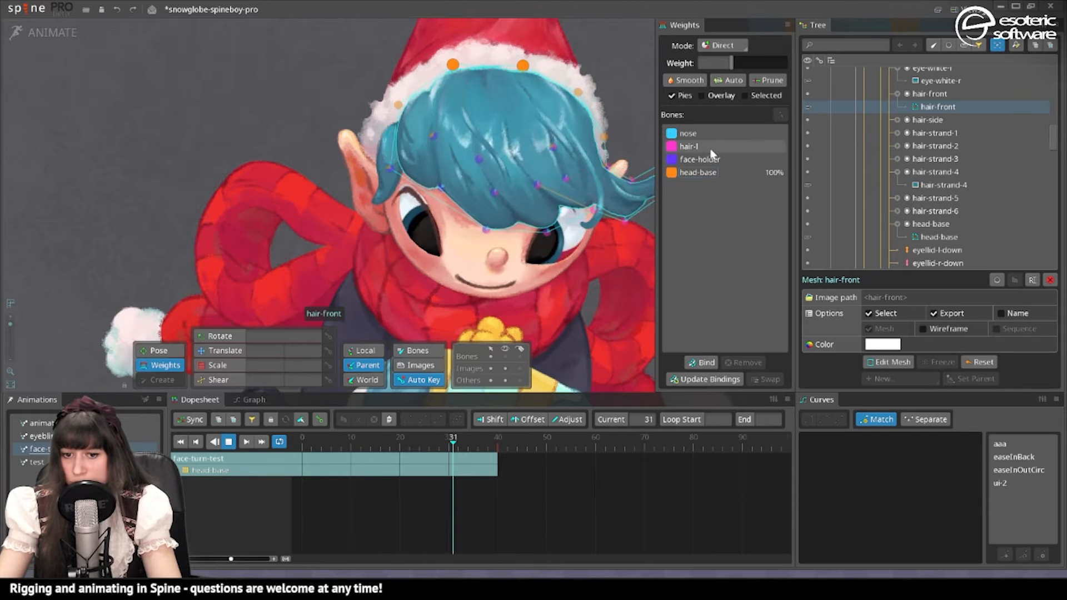
click(701, 160)
drag(733, 62, 745, 63)
click(575, 92)
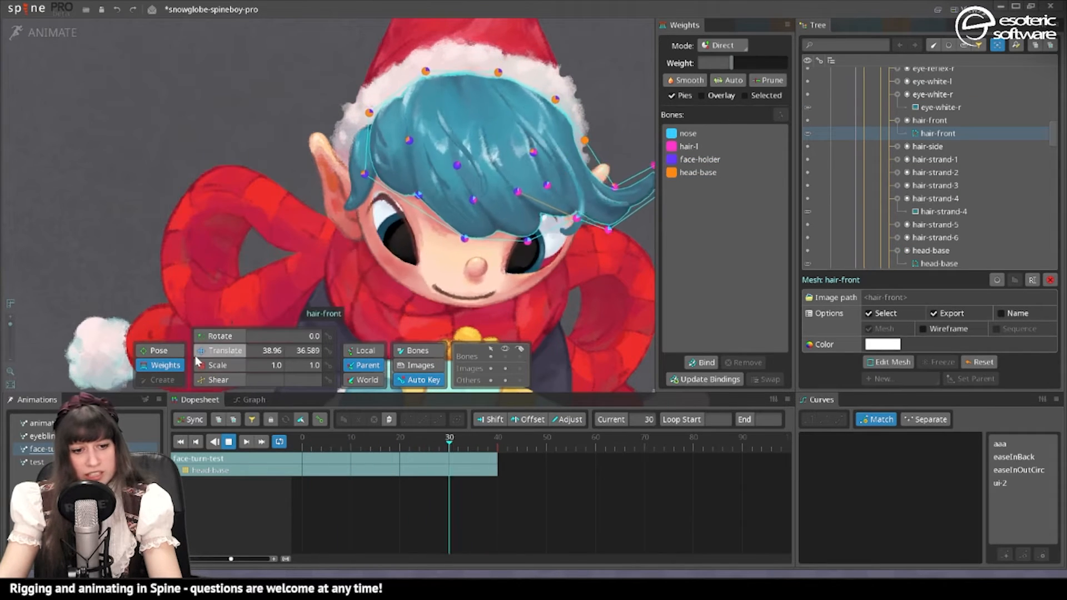
In setup mode, turn hair-side into a five-vertex mesh and bind it to the hair-r, head-base and face-holder bones
click(356, 194)
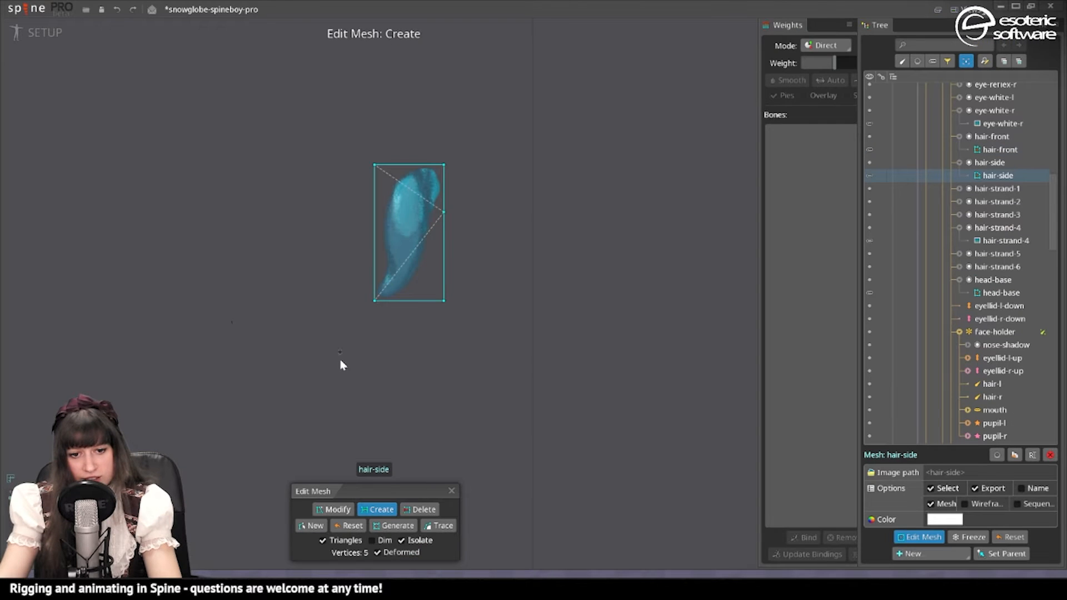
click(452, 491)
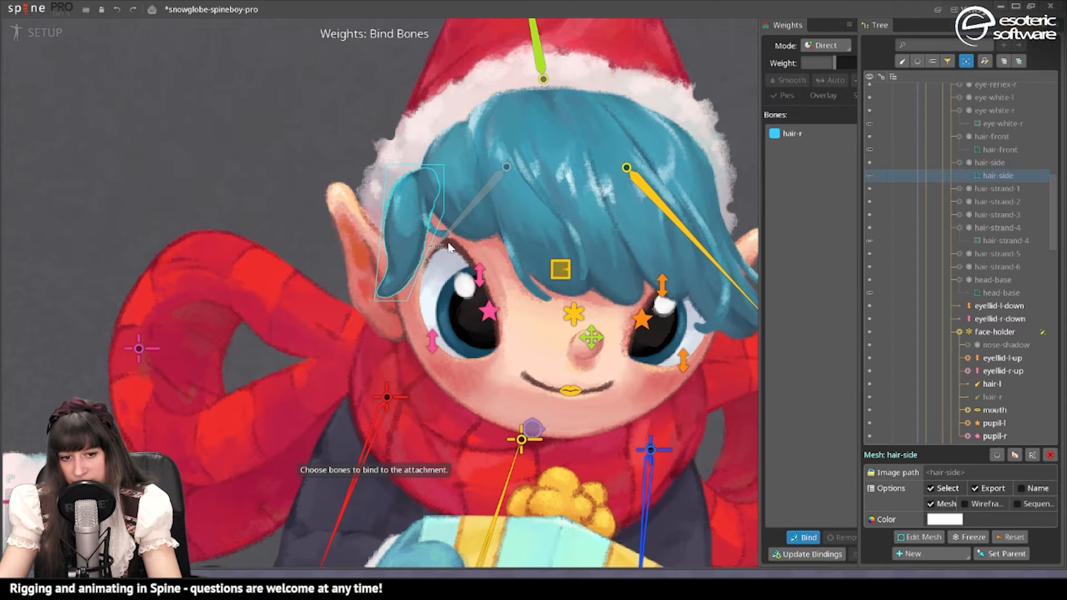
drag(639, 195, 640, 283)
click(812, 535)
Return to animate mode and set the head-base weight of hair-side's three upper vertices to 100
key(ctrl+Tab)
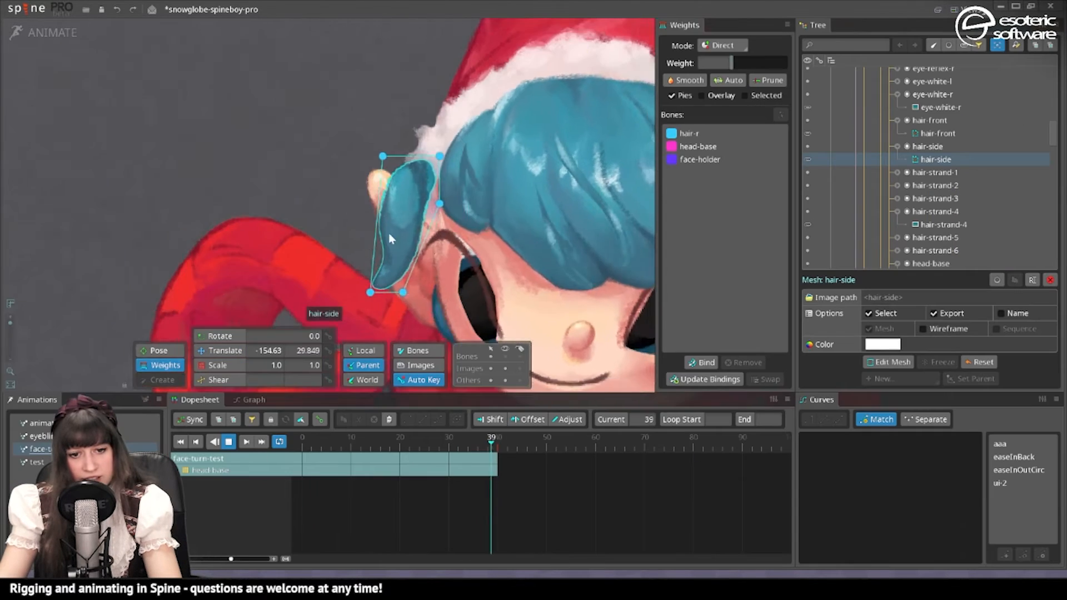
scroll(389, 232, down, 3)
drag(334, 65, 337, 84)
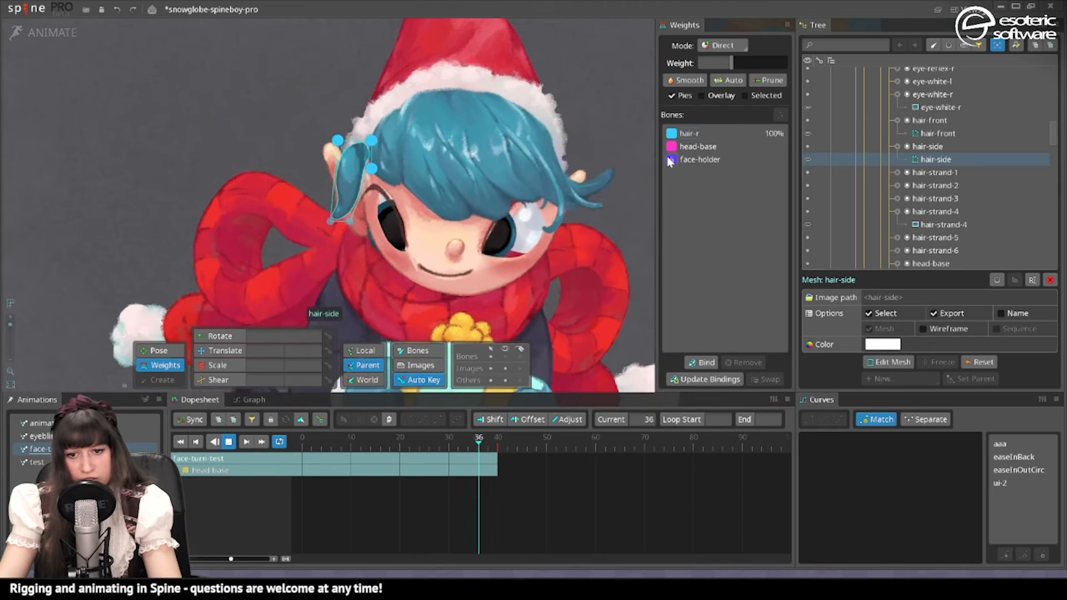
click(698, 146)
Set the head-base weight of hair-side's two lower tip vertices to 61.54
click(391, 161)
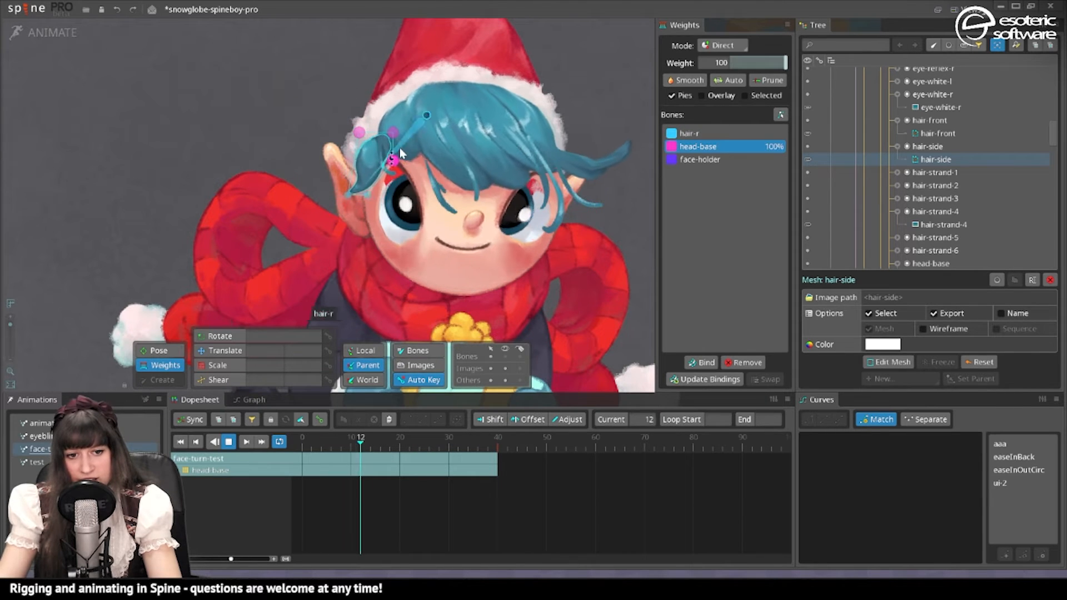
click(700, 160)
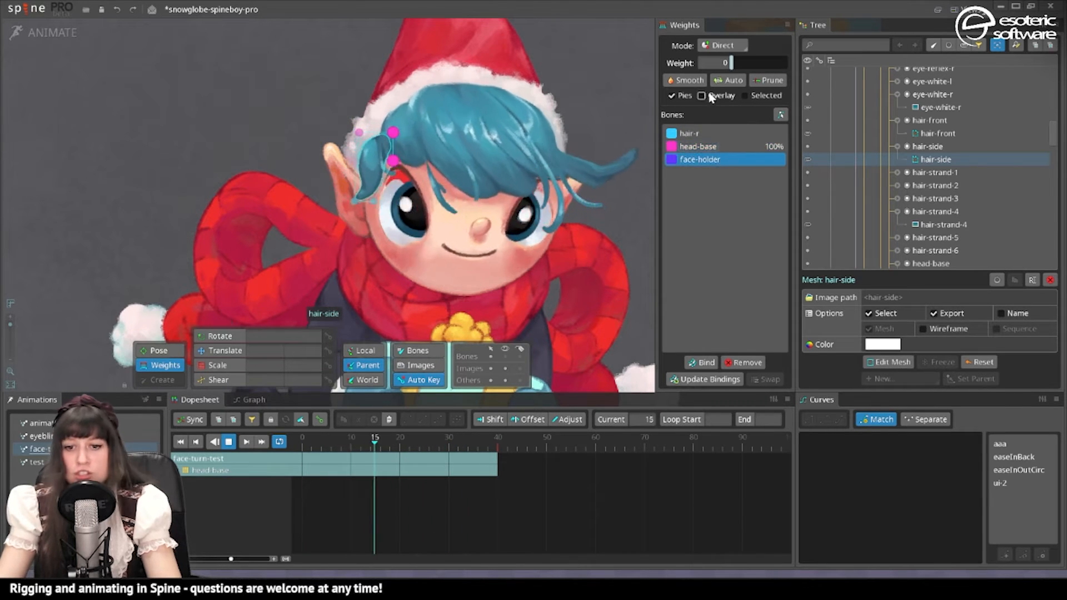
drag(716, 63, 759, 63)
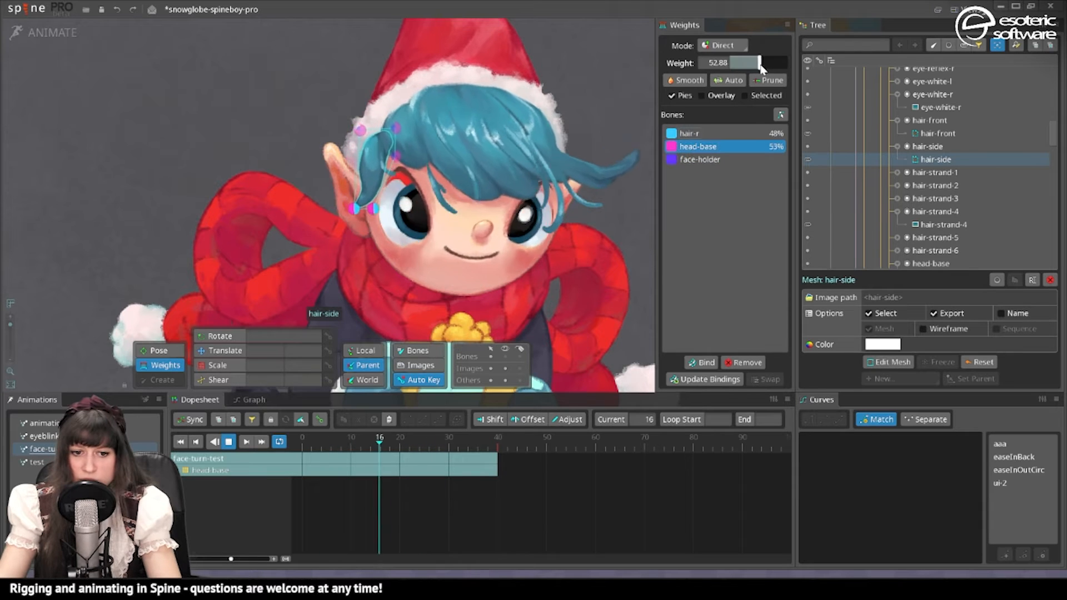
drag(759, 63, 765, 66)
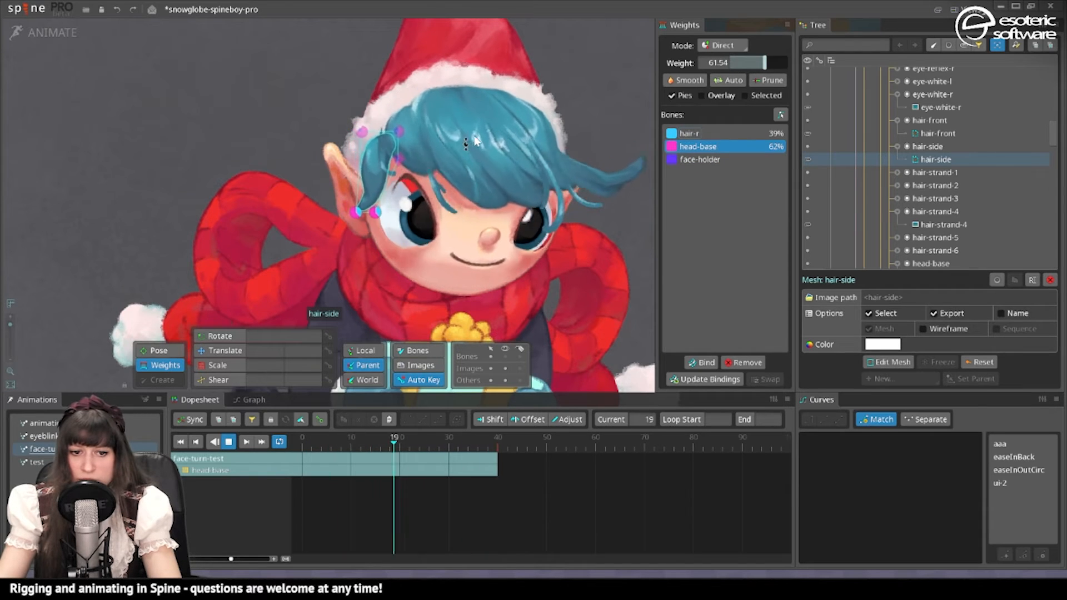
Stop playback, try shifting the eyelid-l-down and eyelid-r-down bones sideways at frame 0, and undo the move
click(608, 147)
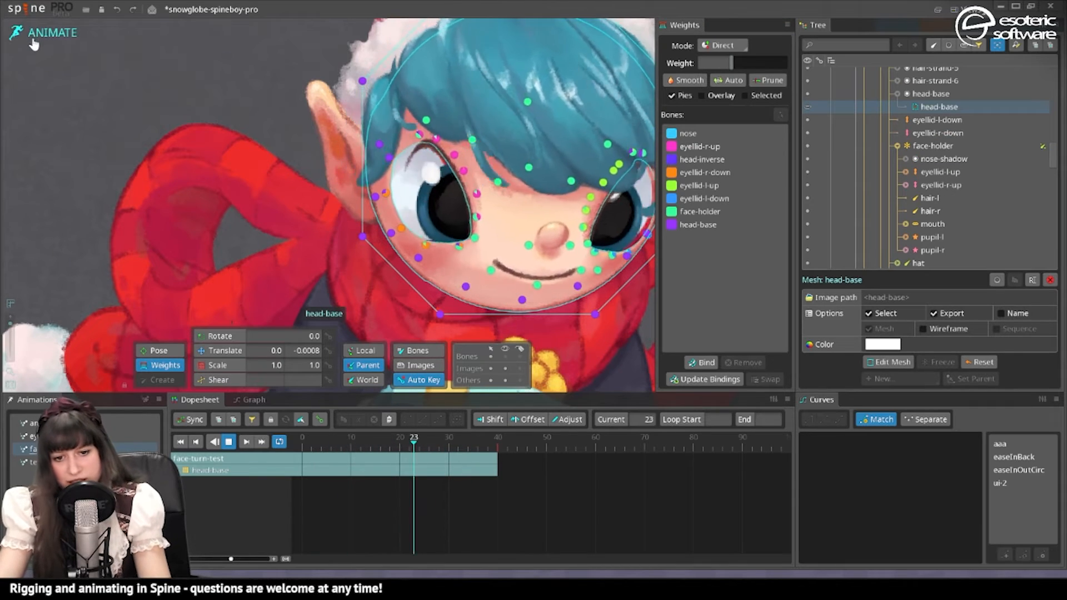
click(228, 442)
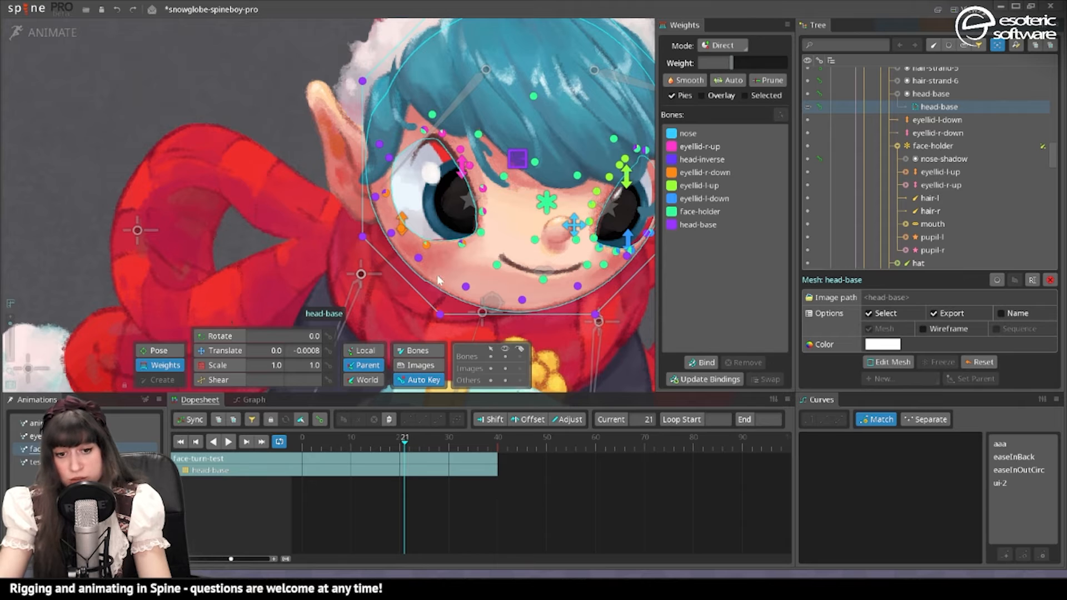
click(235, 350)
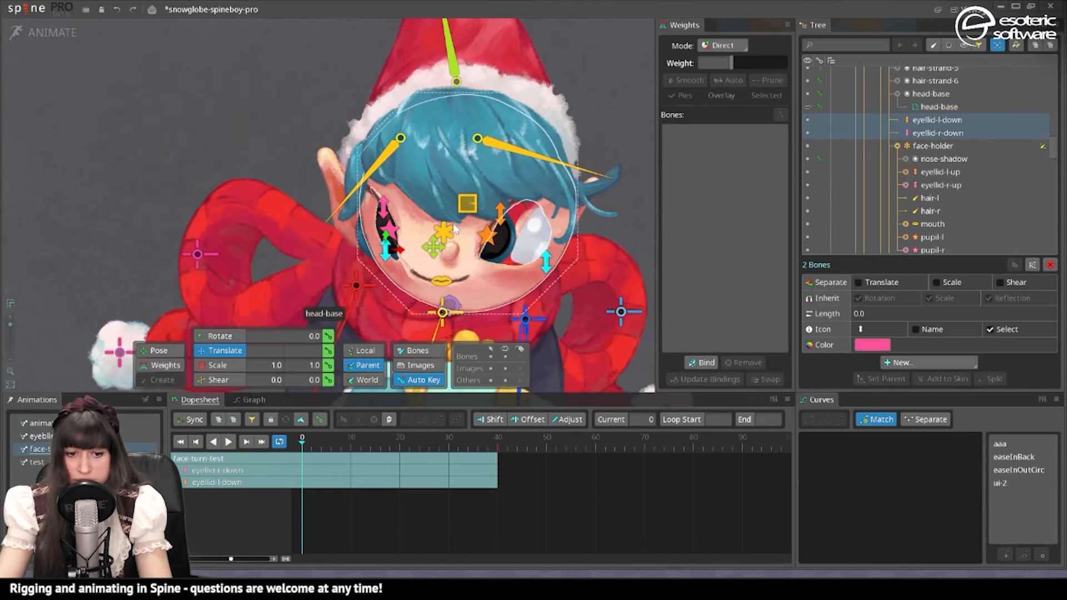
drag(400, 251, 390, 254)
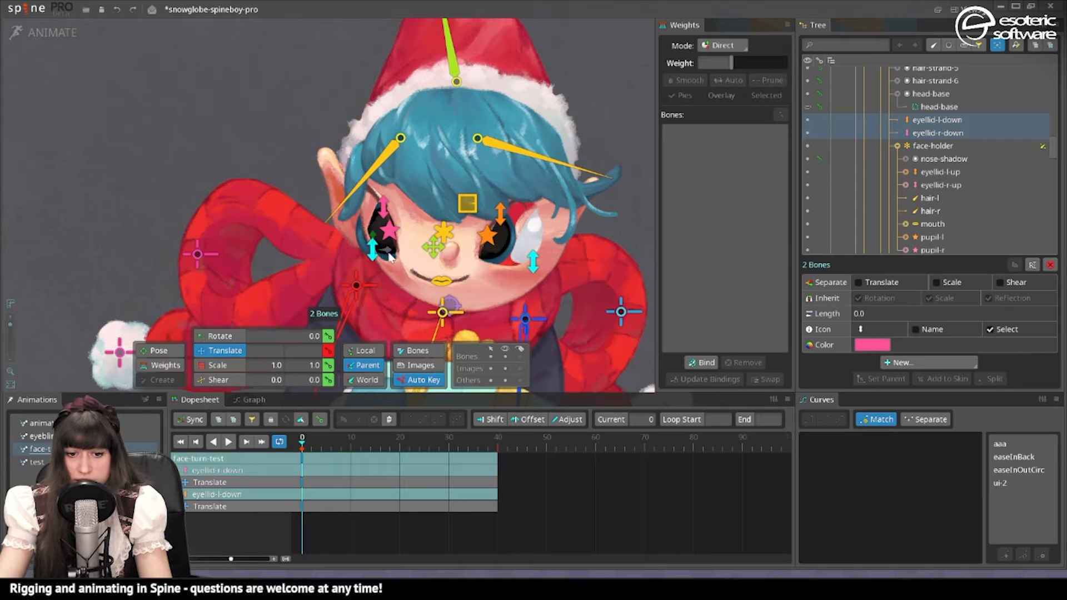
key(ctrl+z)
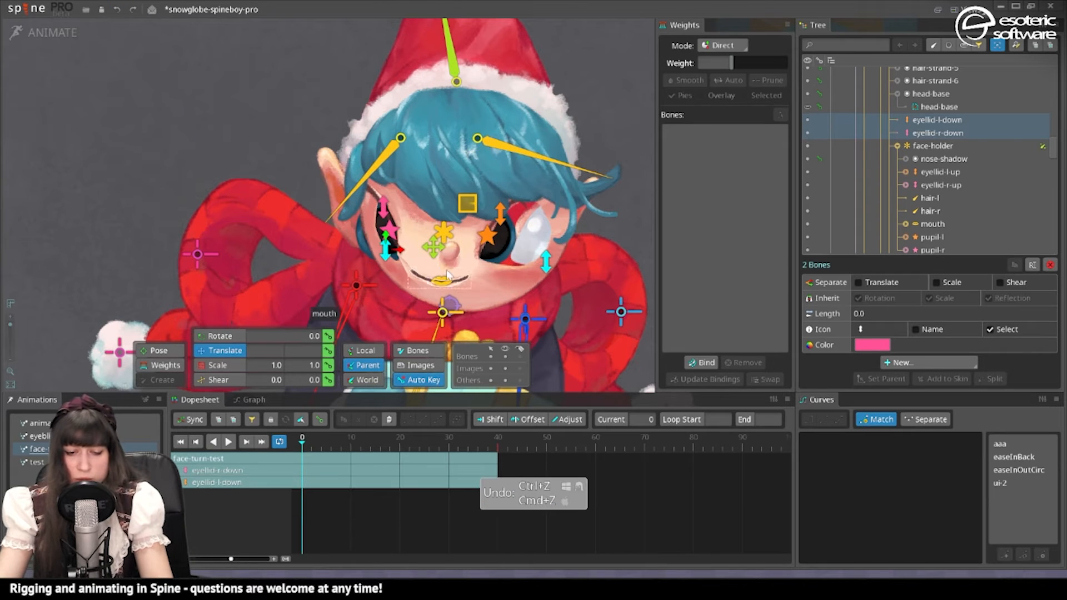
In setup mode, add a child bone to the head-base bone and rename it slower-face-holder
key(Tab)
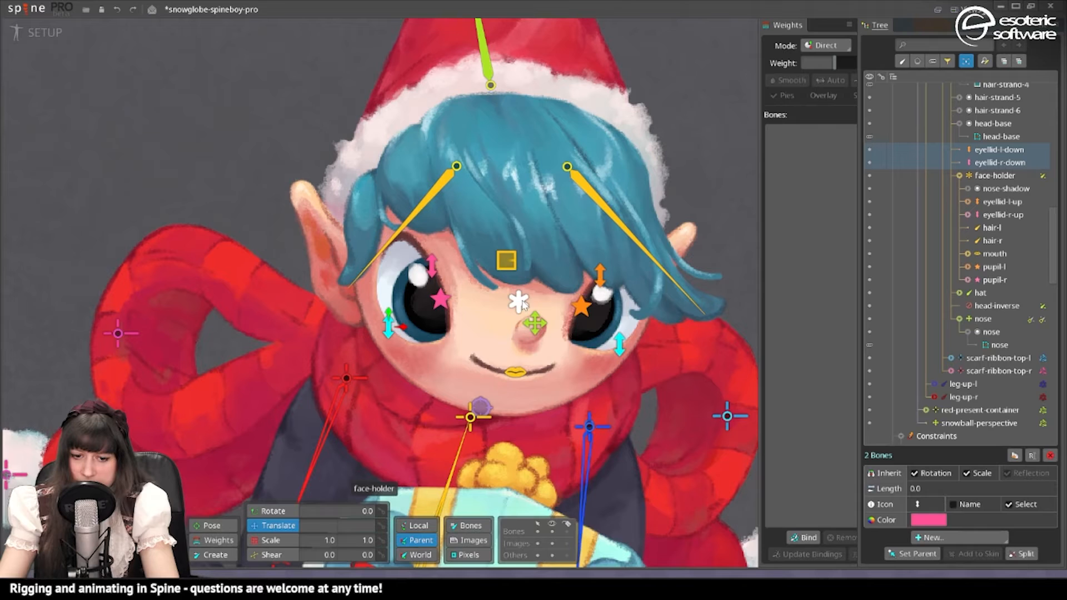
click(507, 260)
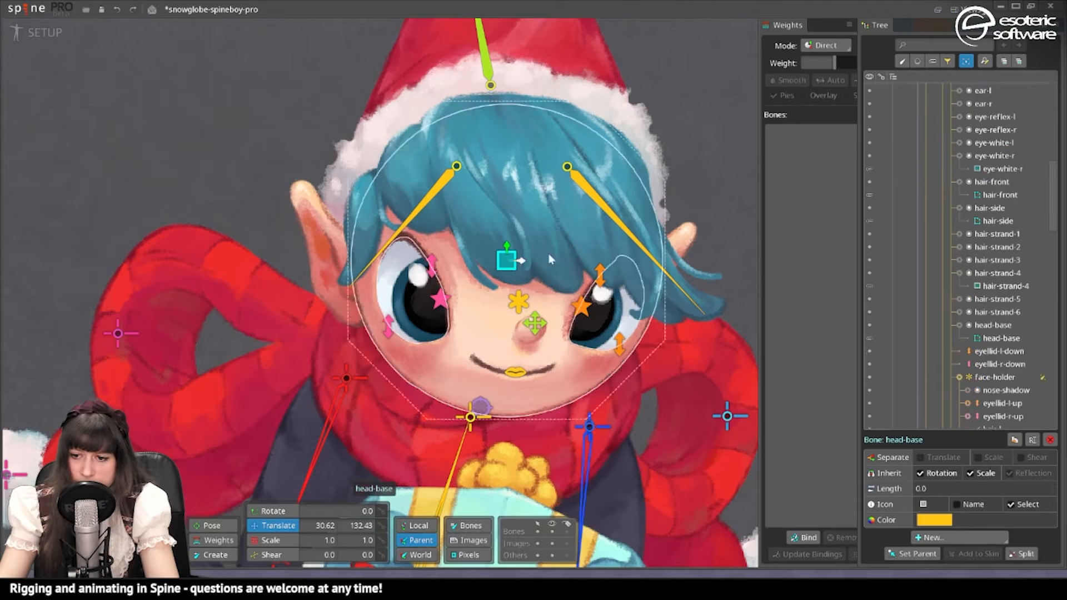
click(959, 542)
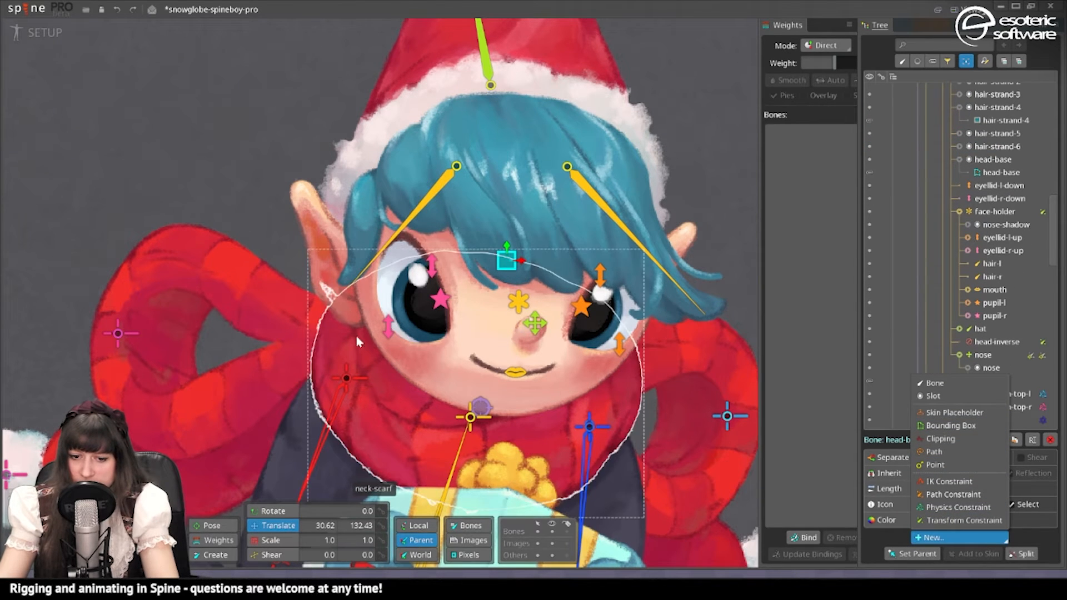
click(935, 383)
double_click(1010, 341)
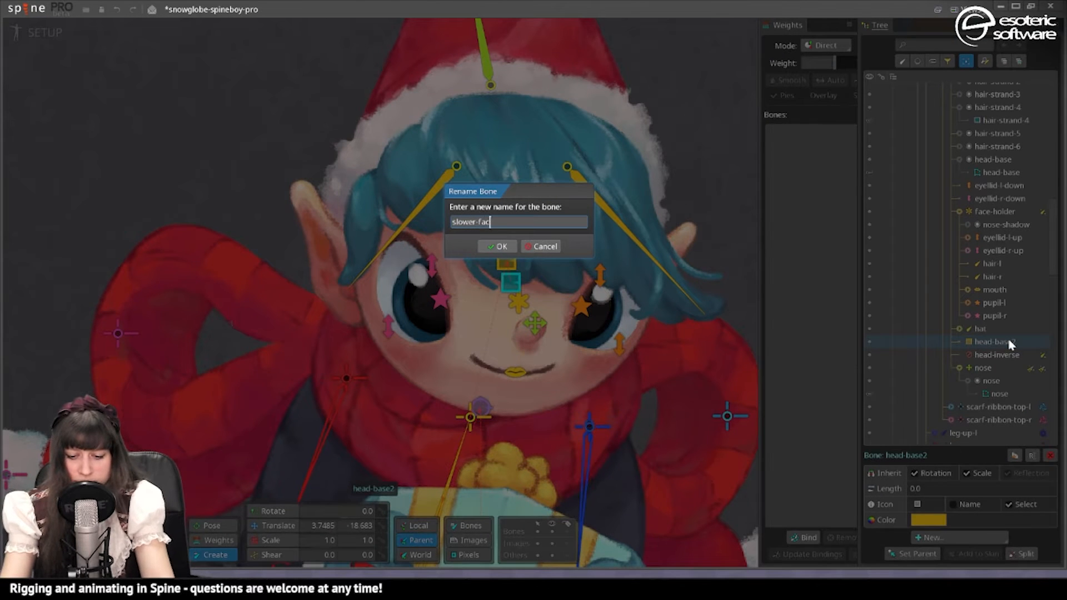
text(slower-face-holder)
key(Return)
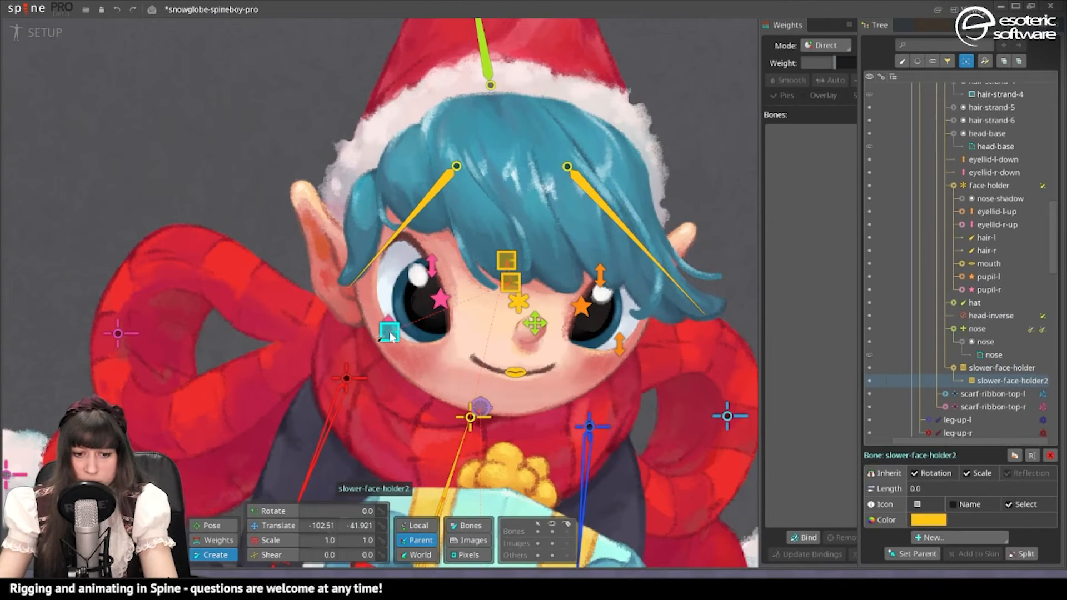
Parent eyelid-l-down and eyelid-r-down to slower-face-holder, and give that bone an asterisk icon and an orange color
click(295, 527)
click(388, 325)
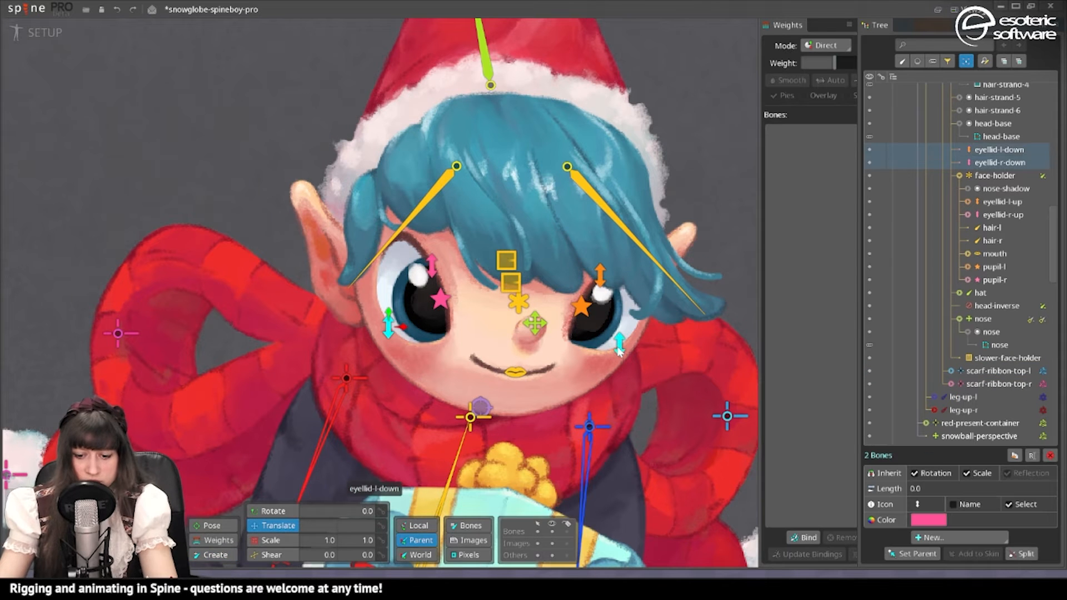
key(p)
click(510, 282)
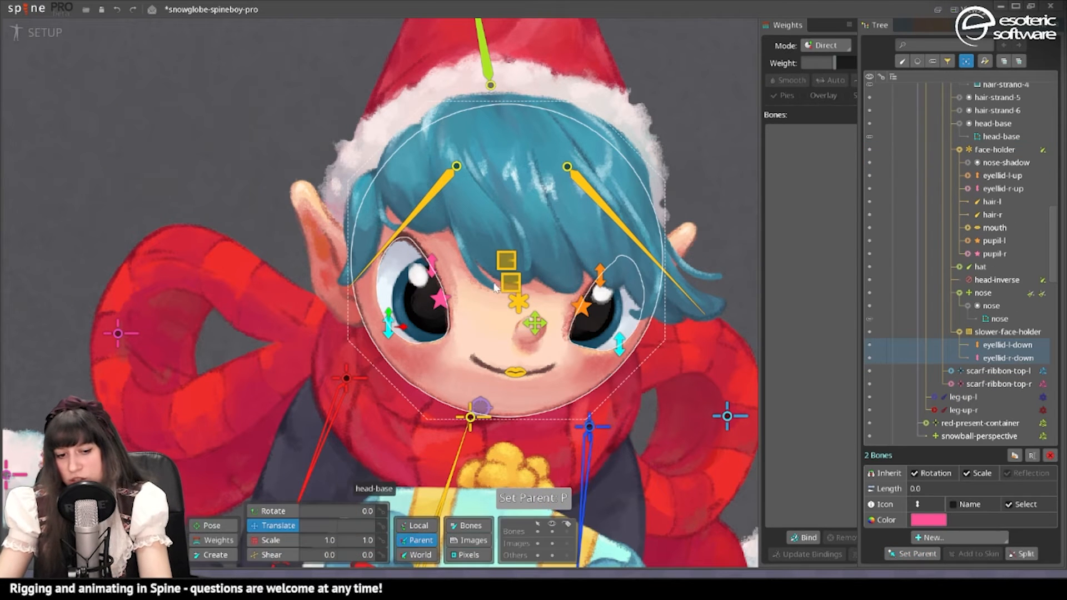
click(927, 521)
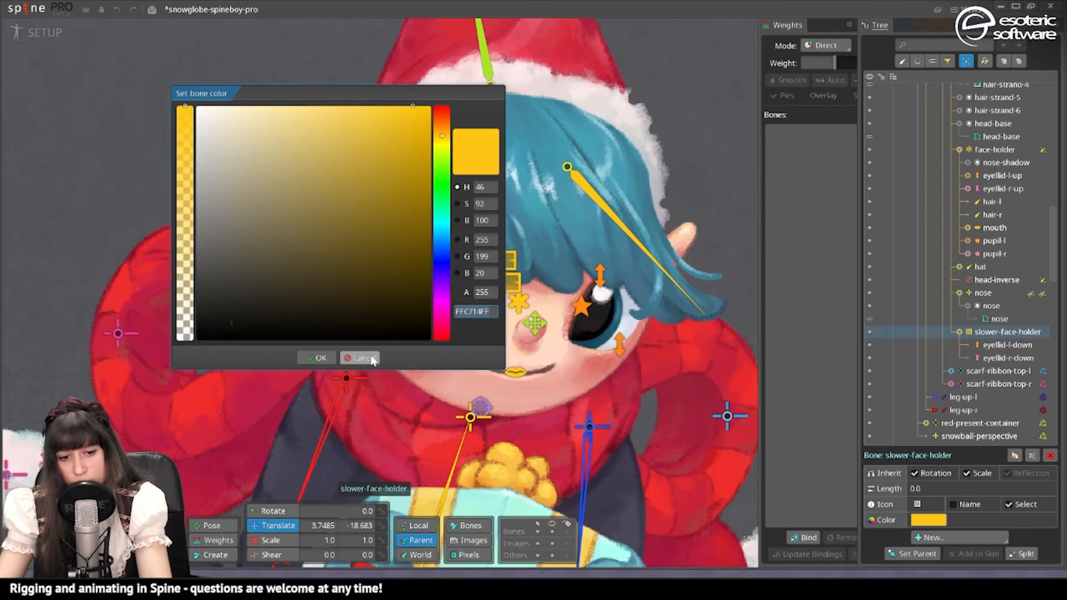
click(362, 358)
Constrain slower-face-holder to the nose bone with a transform constraint at 30 translate mix, and test it by moving the nose temporarily
click(960, 537)
click(944, 500)
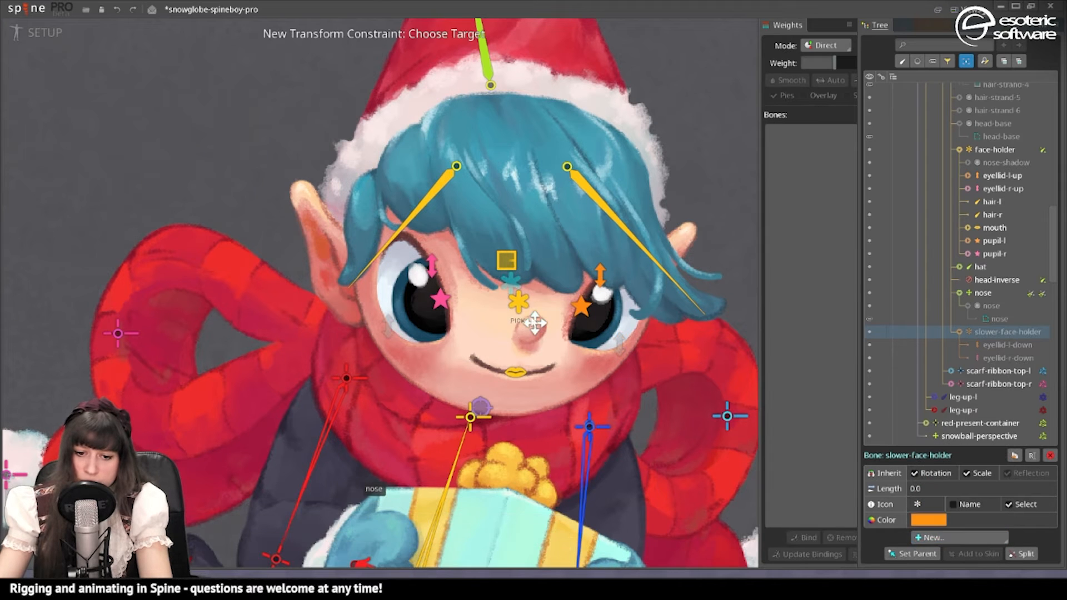
click(534, 322)
click(317, 253)
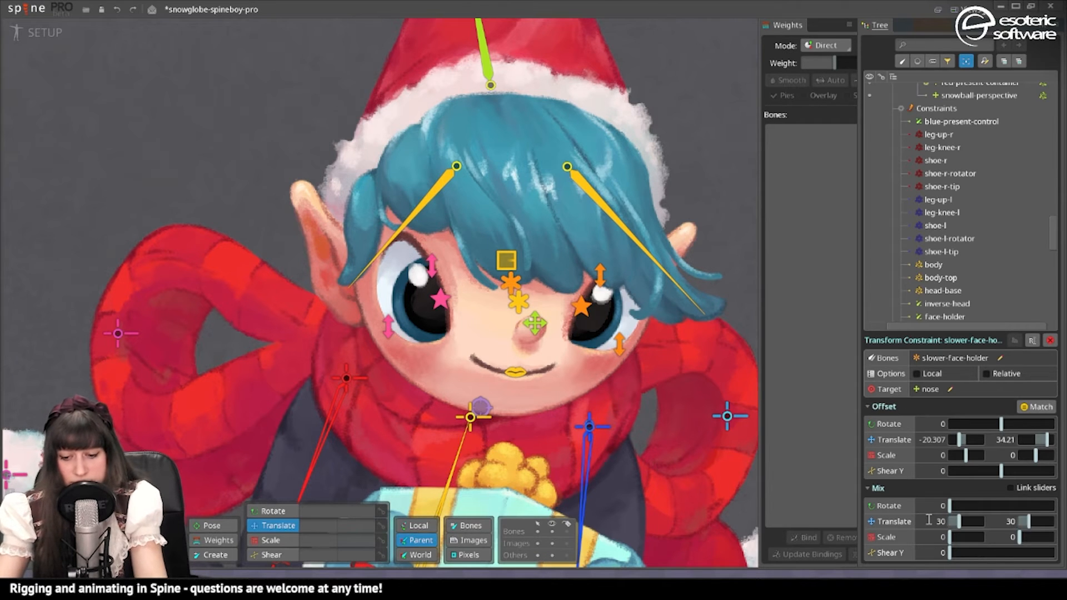
drag(534, 322, 500, 334)
key(ctrl+z)
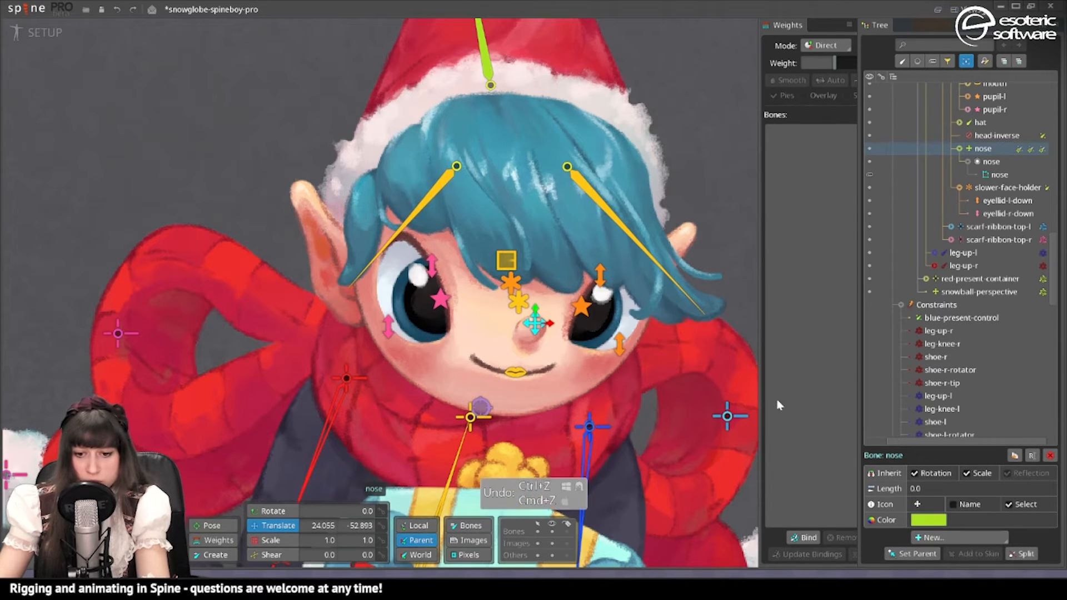
Check face-holder's constraint, set both translate mixes of the slower-face-holder constraint to 20, and test with a temporary nose move
click(519, 307)
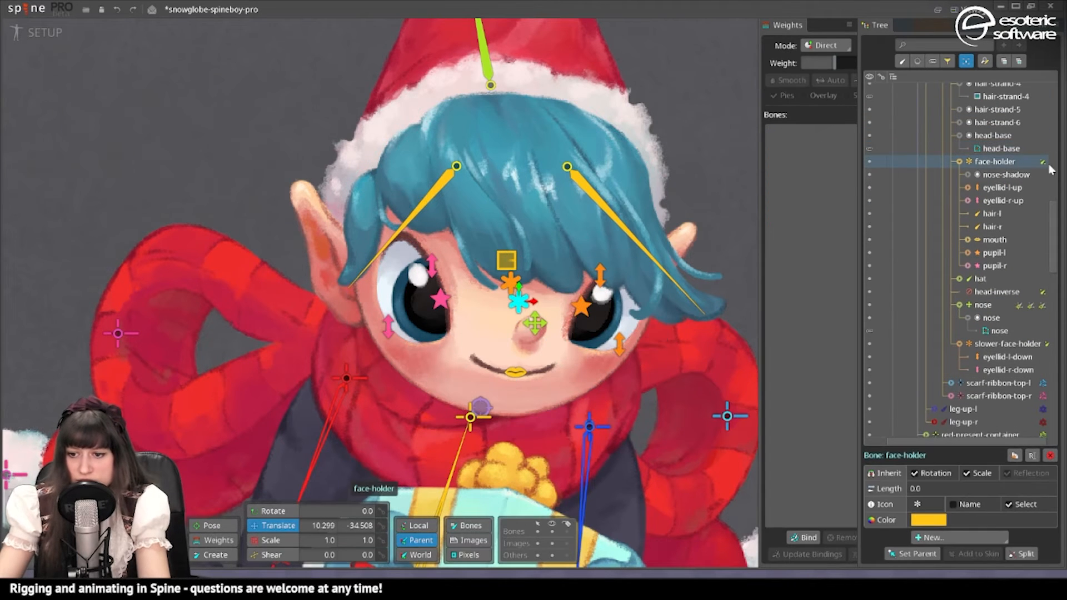
click(1043, 162)
click(964, 293)
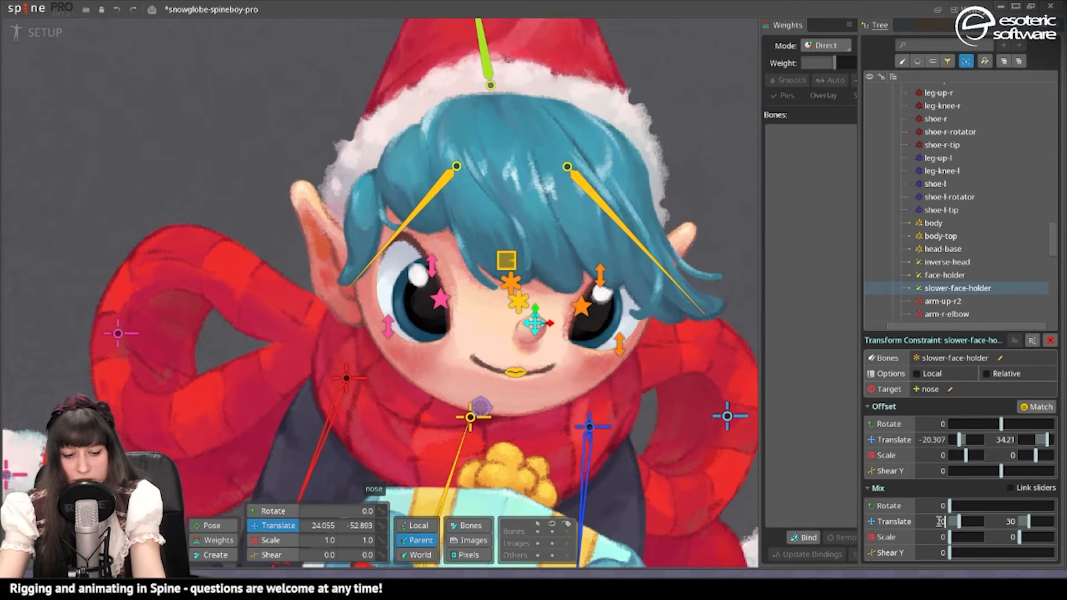
drag(535, 322, 522, 352)
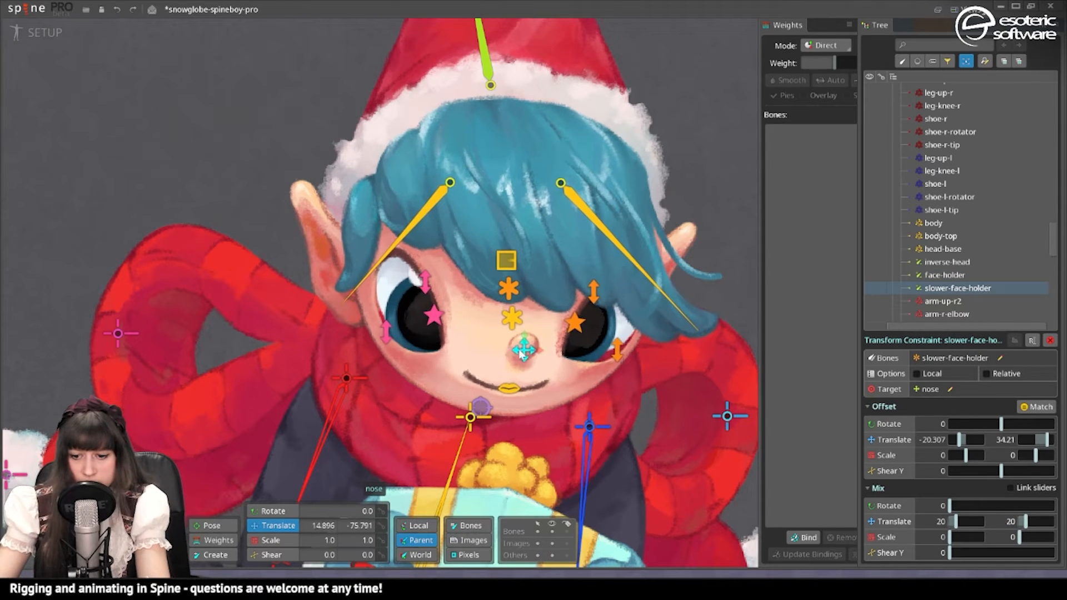
key(ctrl+z)
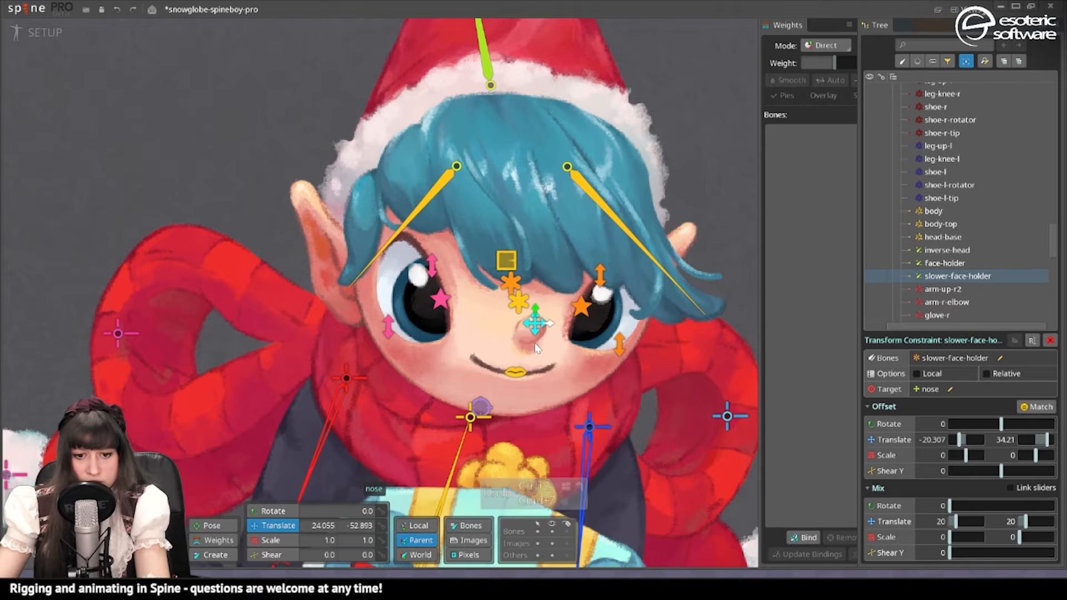
Return to animate mode and review the face-turn playback around the right eye with the head-base mesh selected
key(ctrl+Tab)
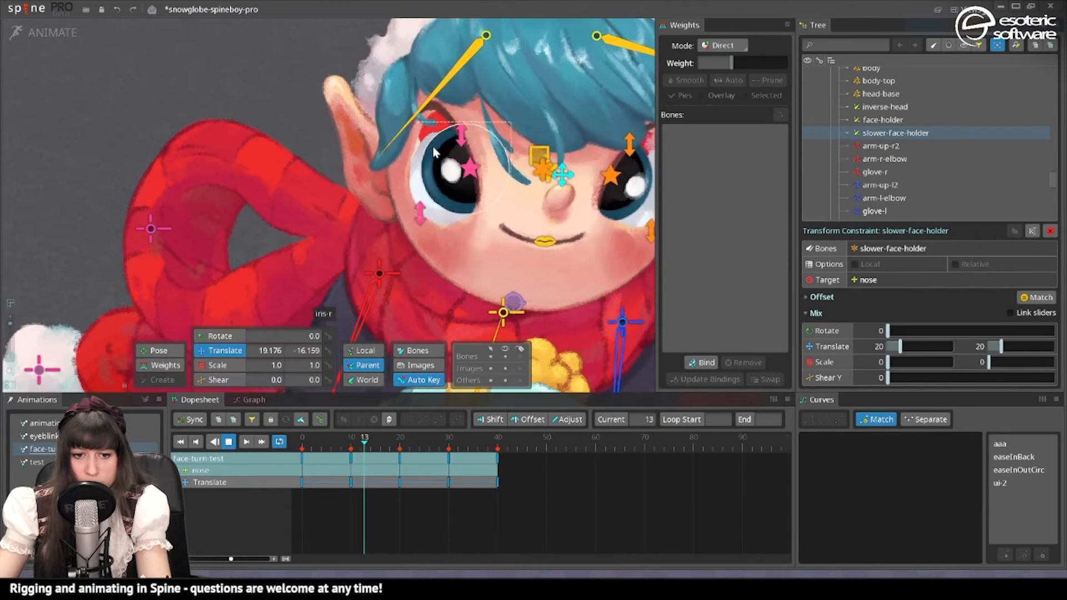
click(397, 150)
click(507, 205)
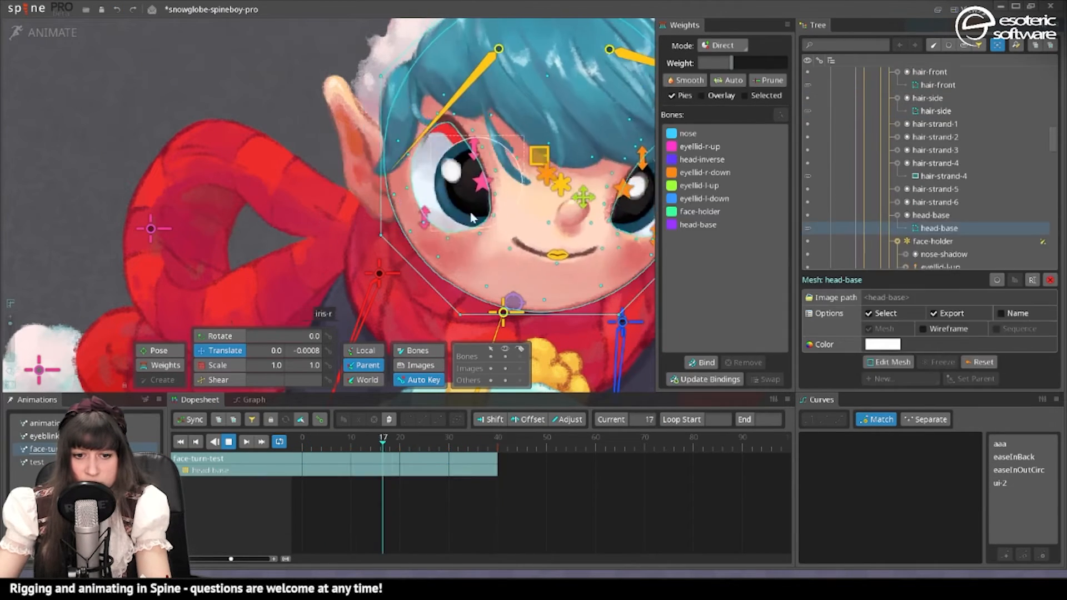
scroll(459, 126, up, 2)
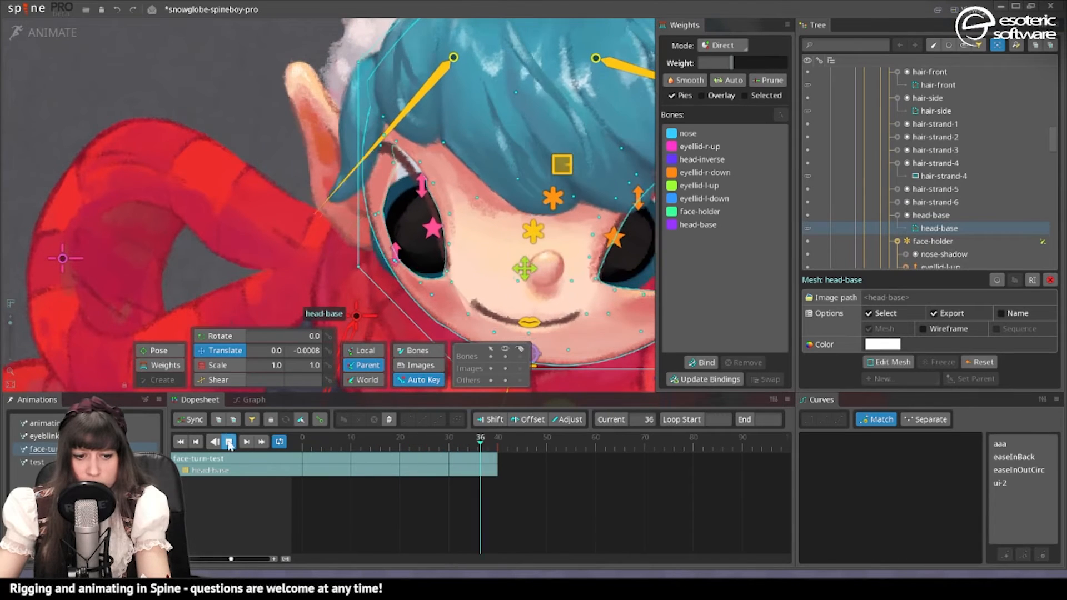
click(228, 442)
Give two head-base mesh vertices at the right eye's upper outer edge face-holder weights of 34.62 and 18.86
click(176, 371)
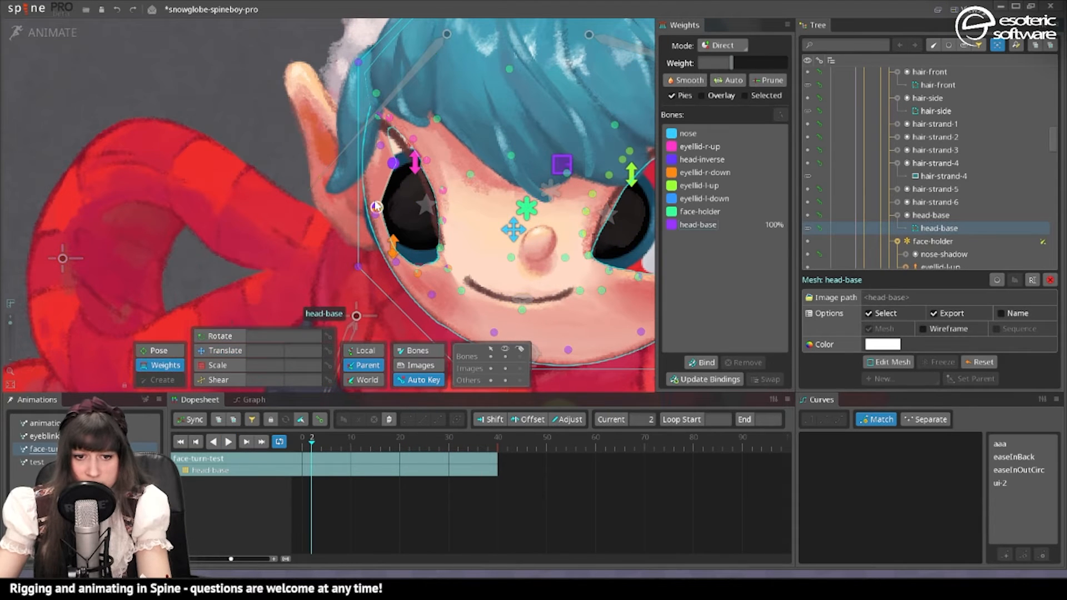
scroll(392, 191, up, 2)
drag(568, 245, 668, 256)
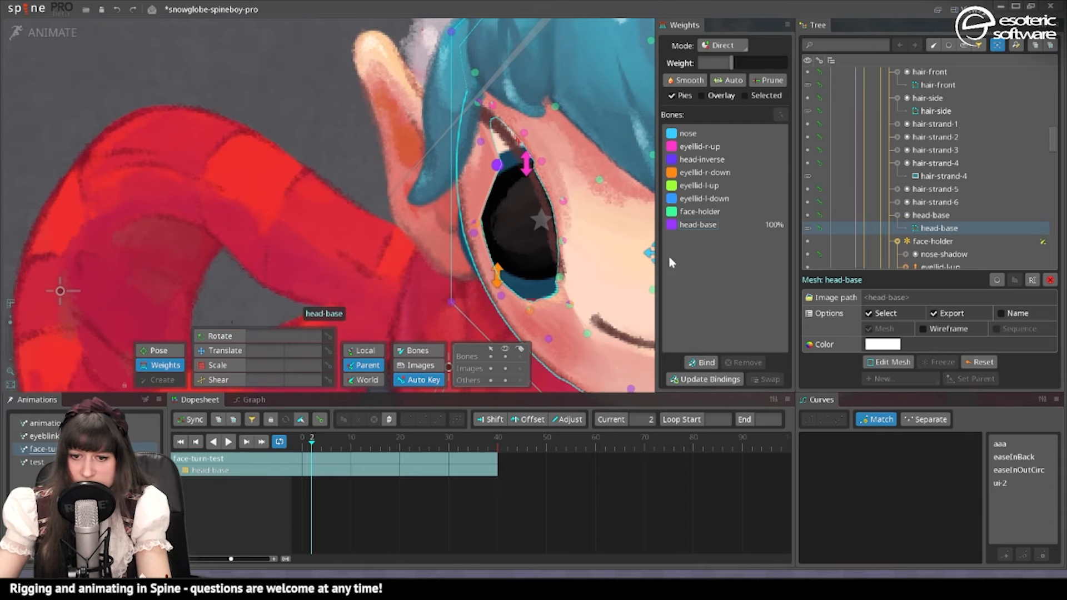
drag(530, 186, 478, 224)
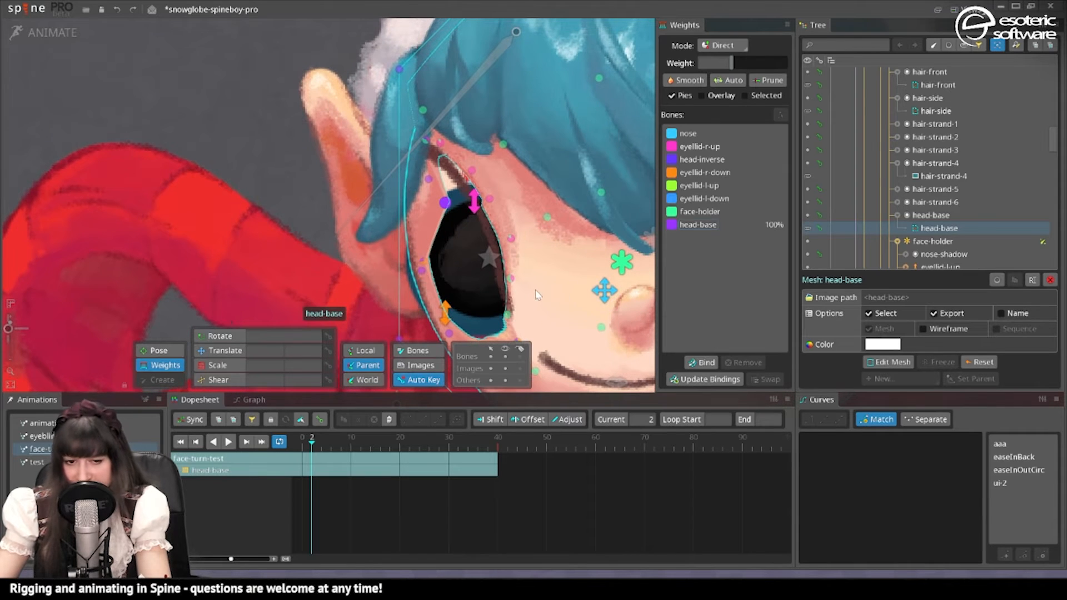
click(699, 211)
drag(731, 63, 752, 76)
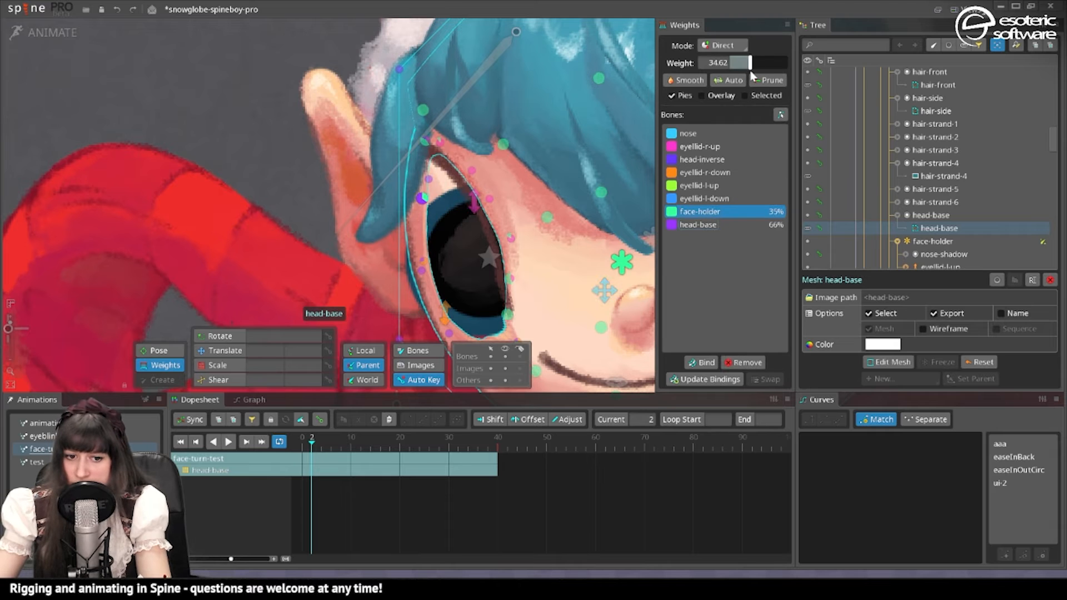
drag(439, 178, 431, 141)
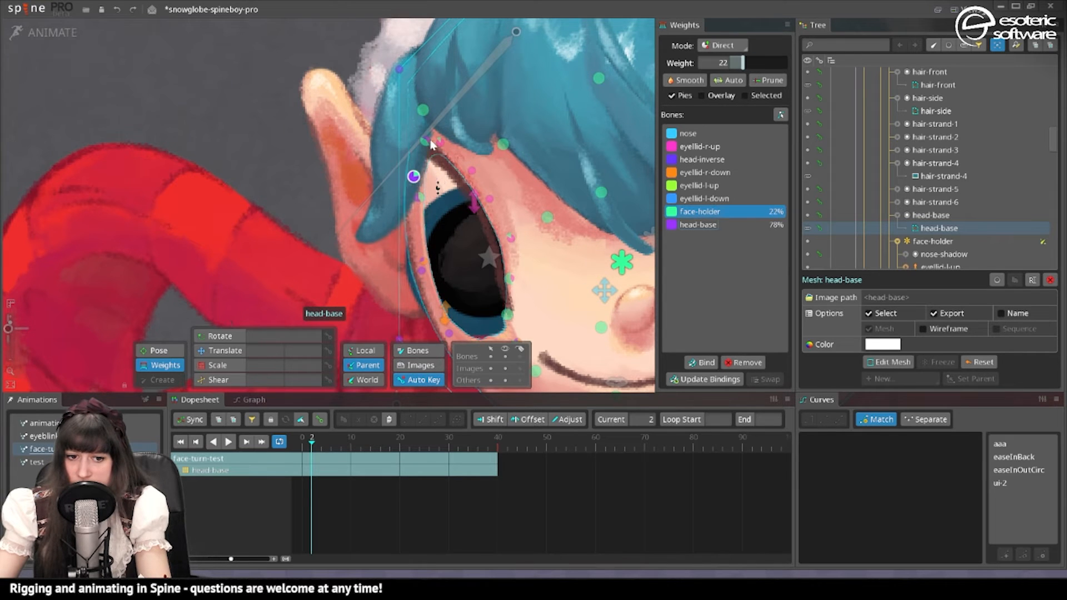
key(d)
click(61, 436)
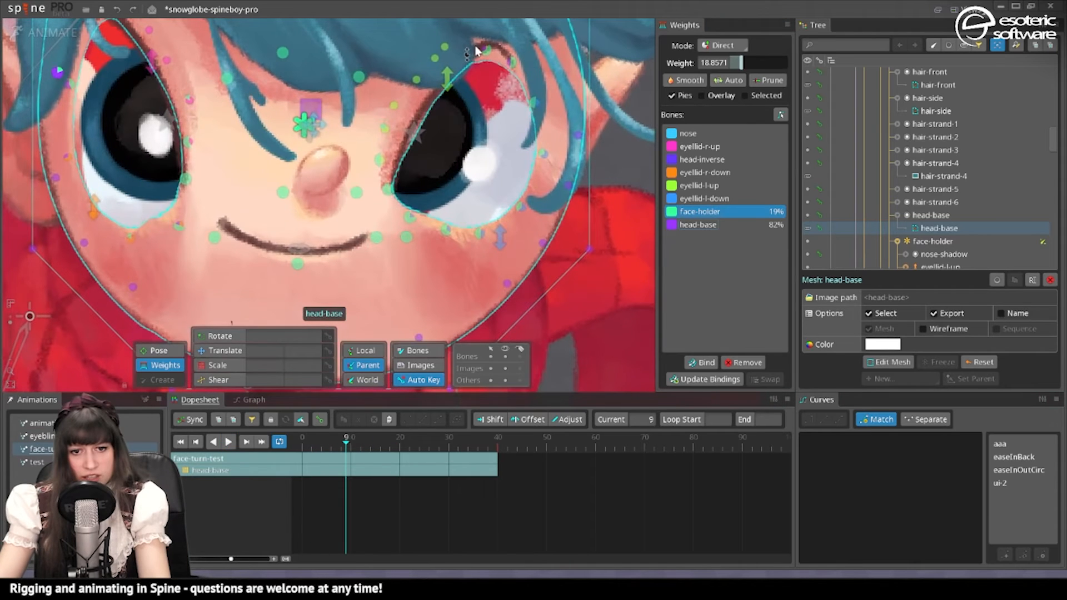
Select the eyelashes-l mesh and play the face-turn animation to examine how its outer end follows the eye
key(space)
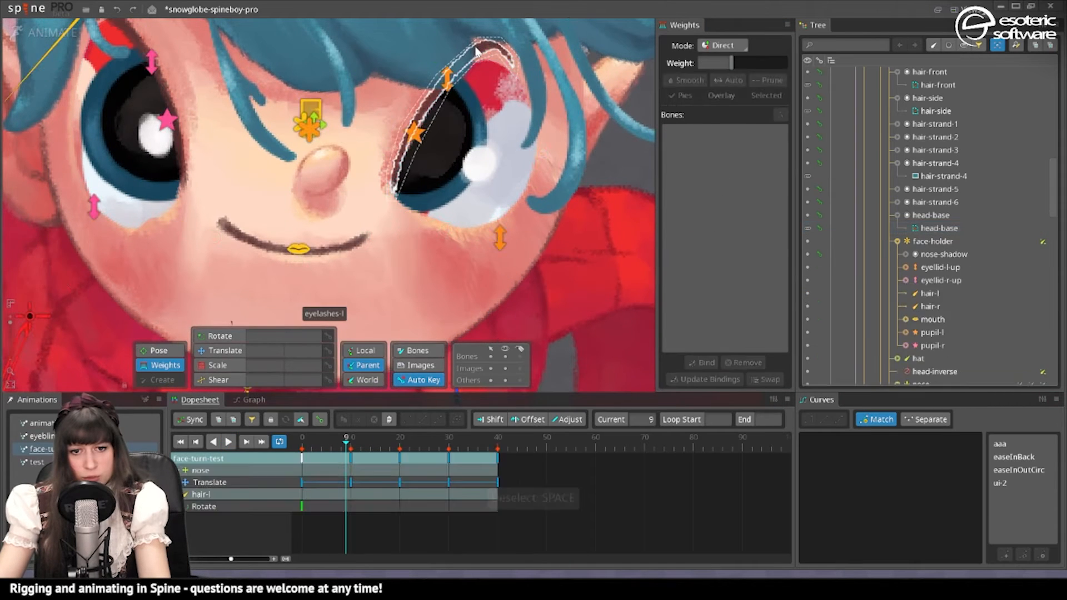
click(477, 51)
drag(482, 133, 451, 232)
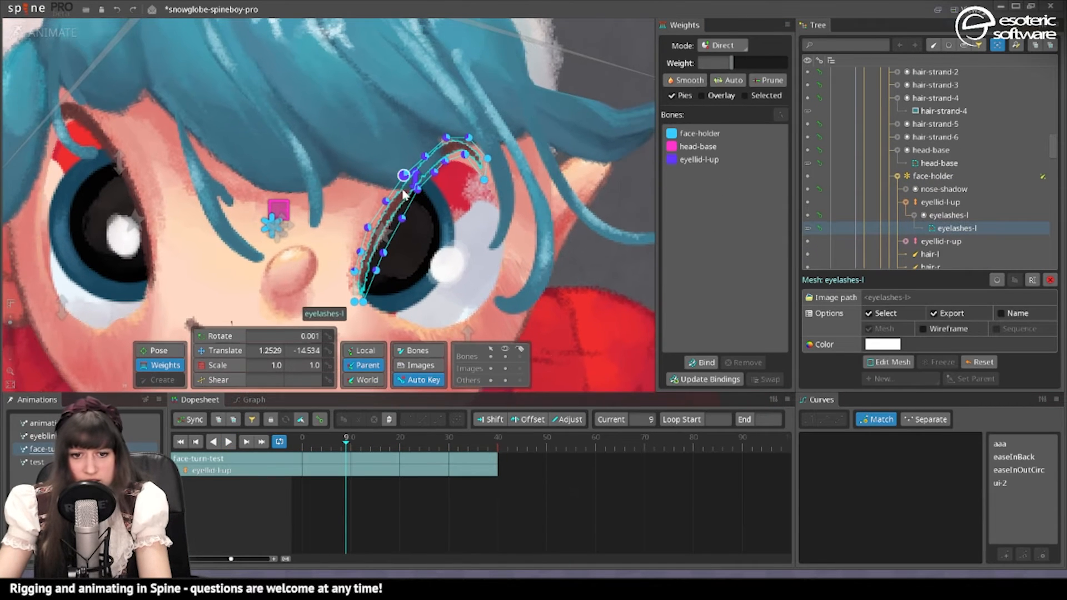
click(228, 443)
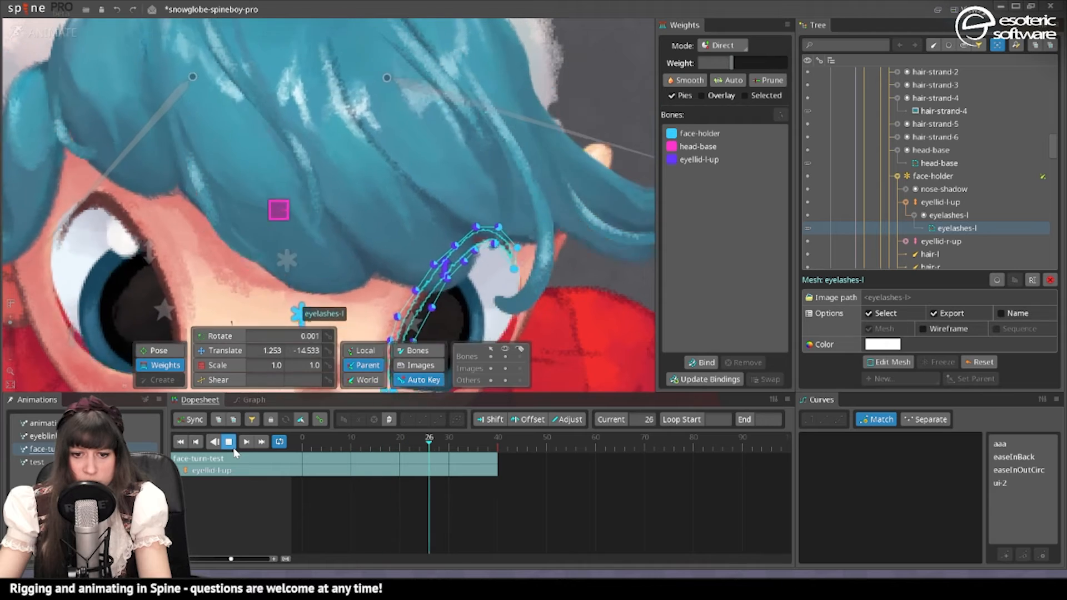
click(234, 449)
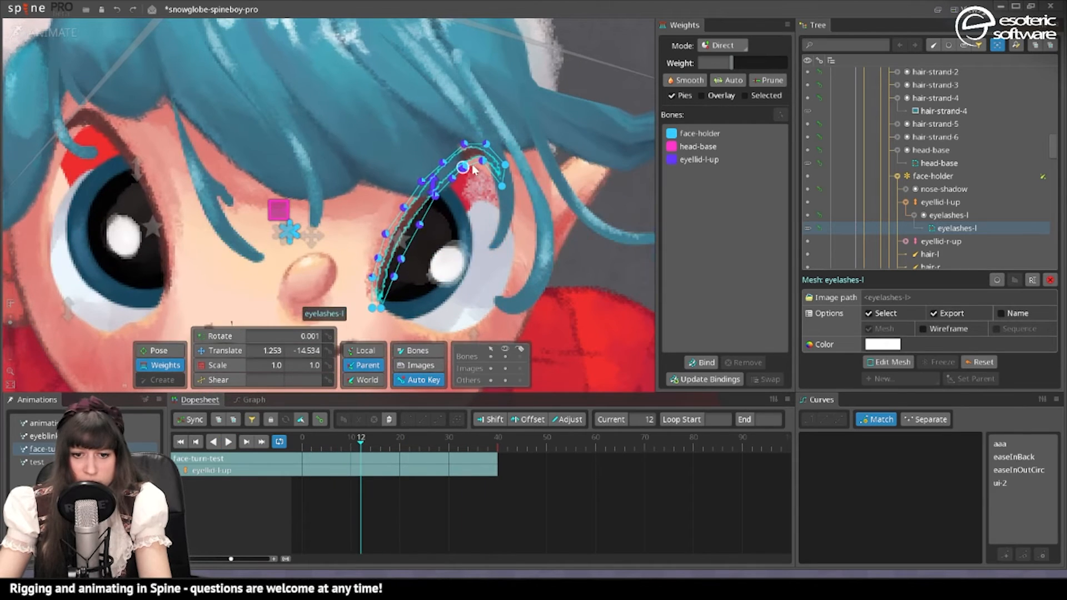
Lock eyelid-l-up in the eyelashes-l weights and add head-base influence to the vertices toward the outer end, using 13.46 near the peak
drag(473, 169, 431, 206)
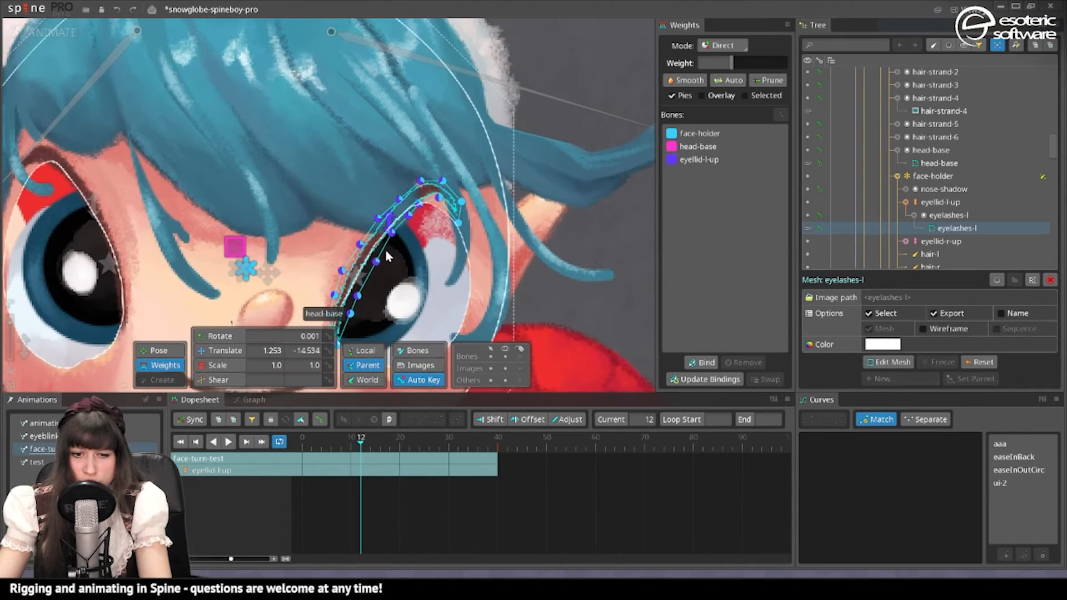
click(701, 160)
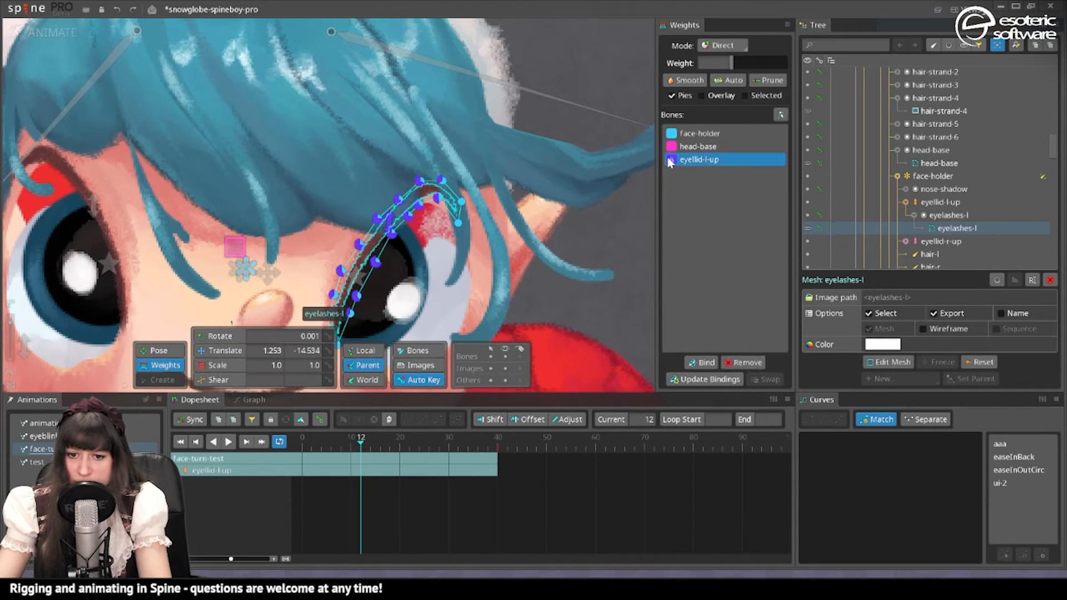
click(459, 224)
click(703, 148)
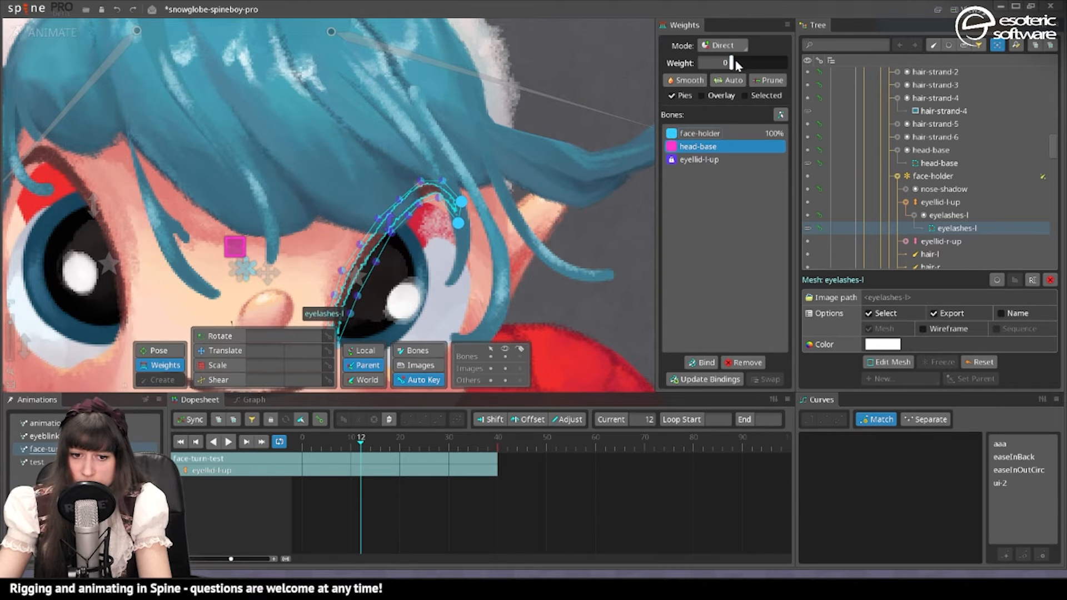
mouse_move(733, 63)
mouse_down()
mouse_move(780, 66)
mouse_move(759, 78)
mouse_move(748, 65)
mouse_up()
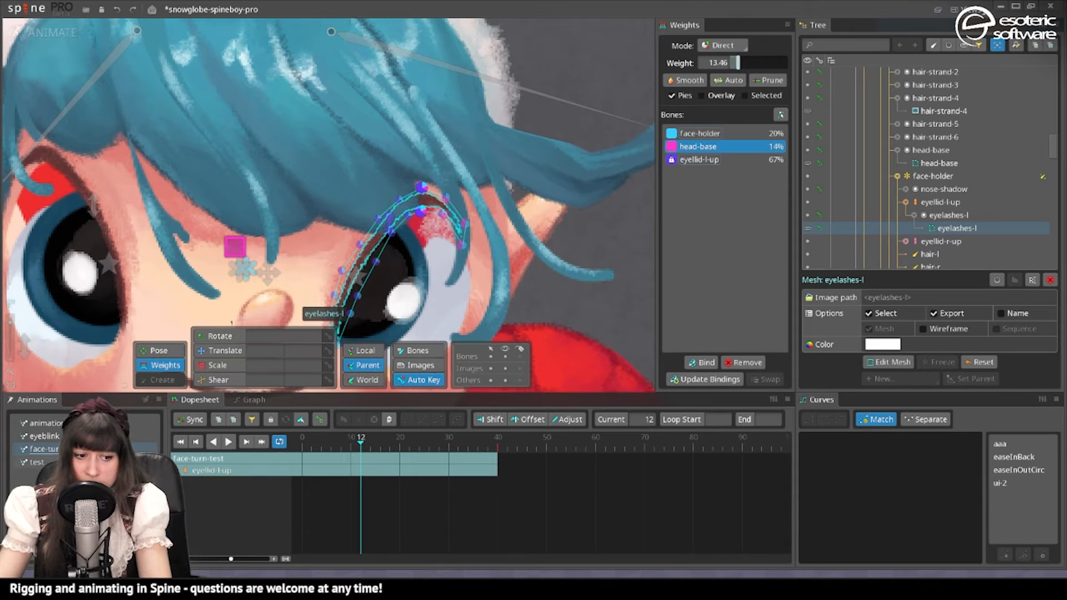
Check the eyelash weights in the eyeblink playback, save the project, and review the face-turn-test animation again
click(44, 436)
click(229, 443)
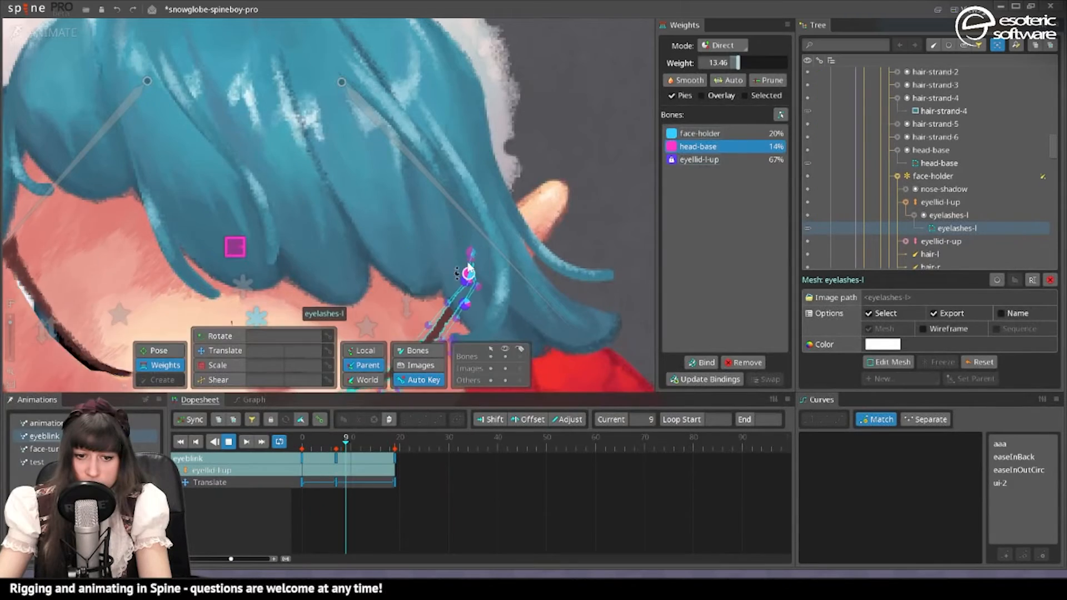
drag(472, 256, 546, 116)
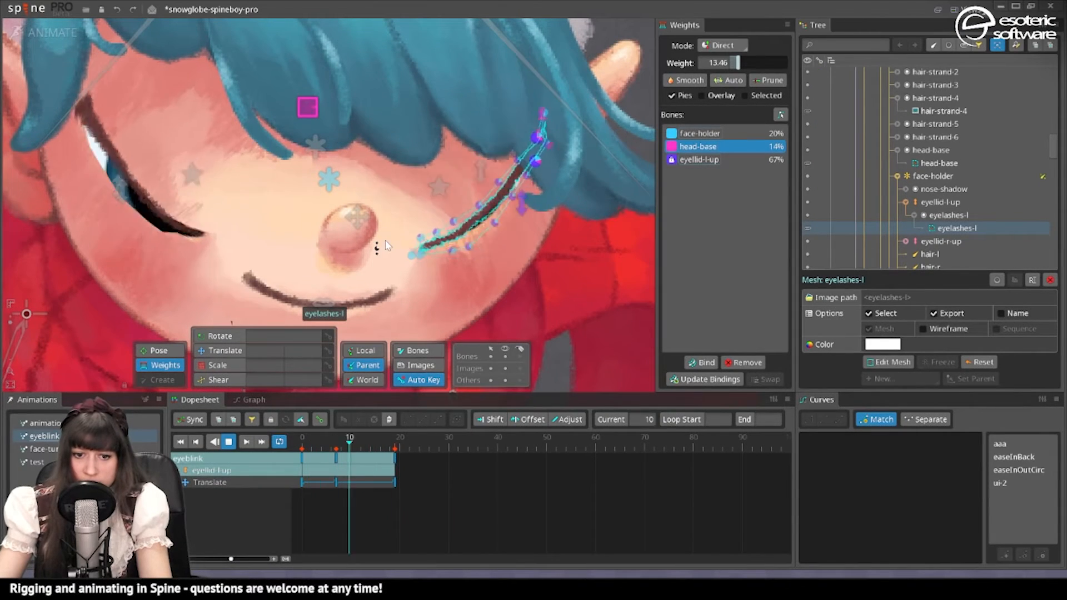
key(ctrl+s)
scroll(417, 193, down, 5)
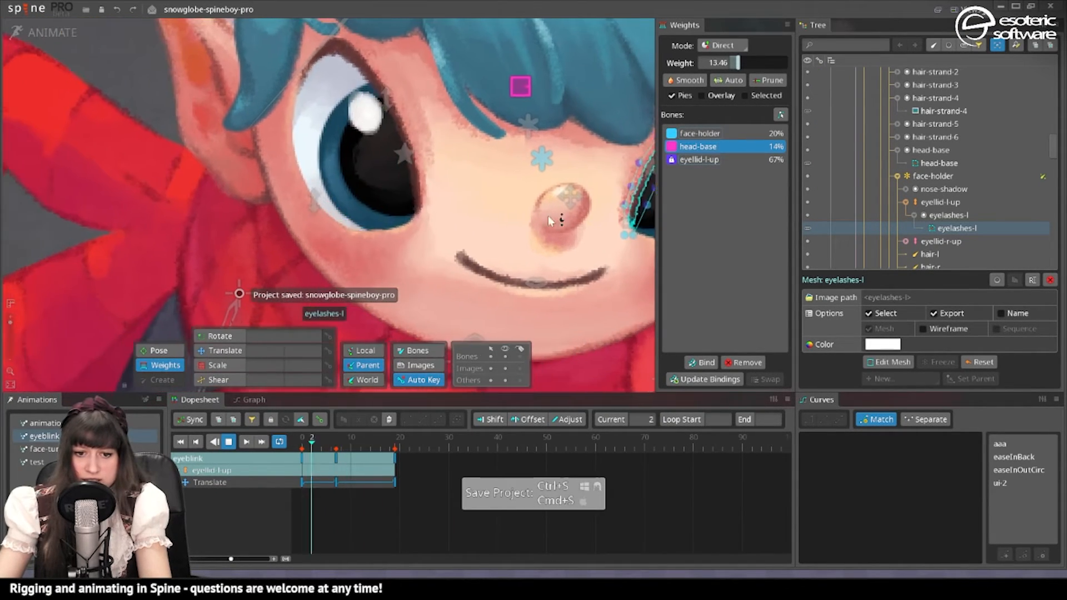
click(45, 449)
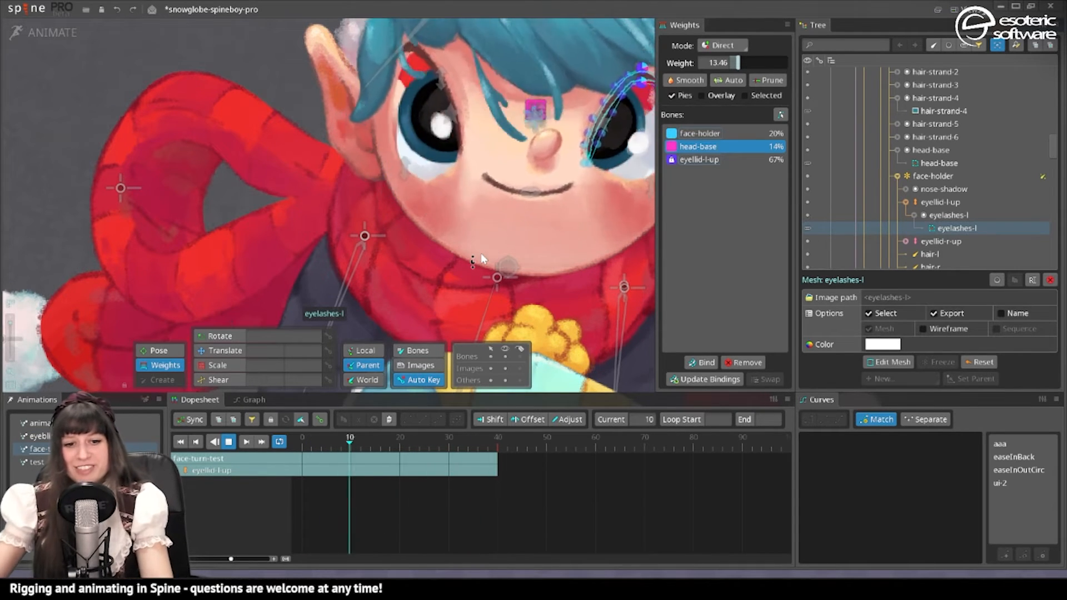
scroll(454, 232, up, 2)
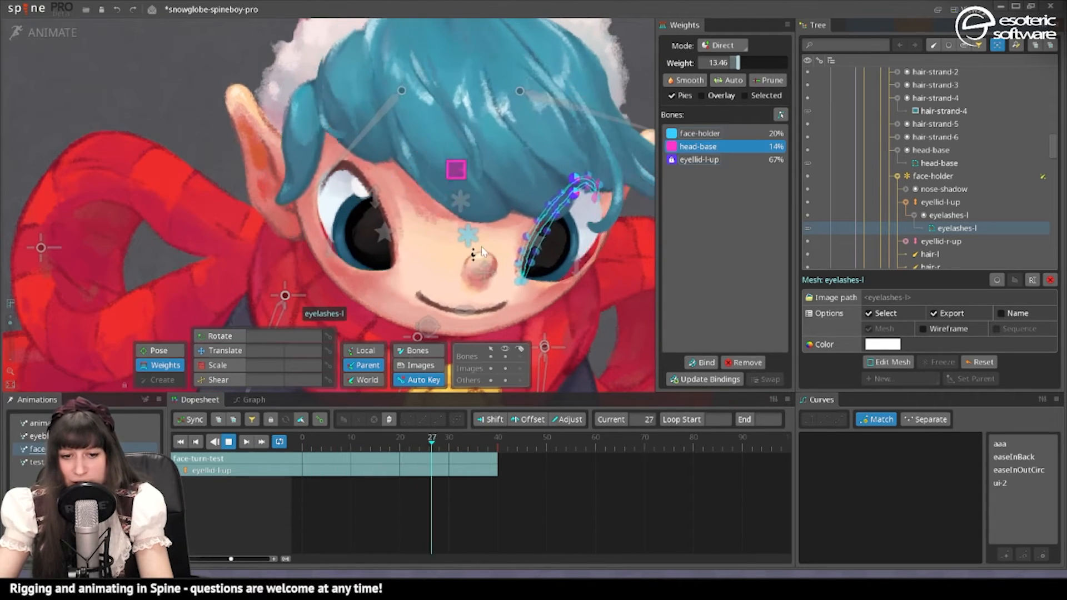
key(d)
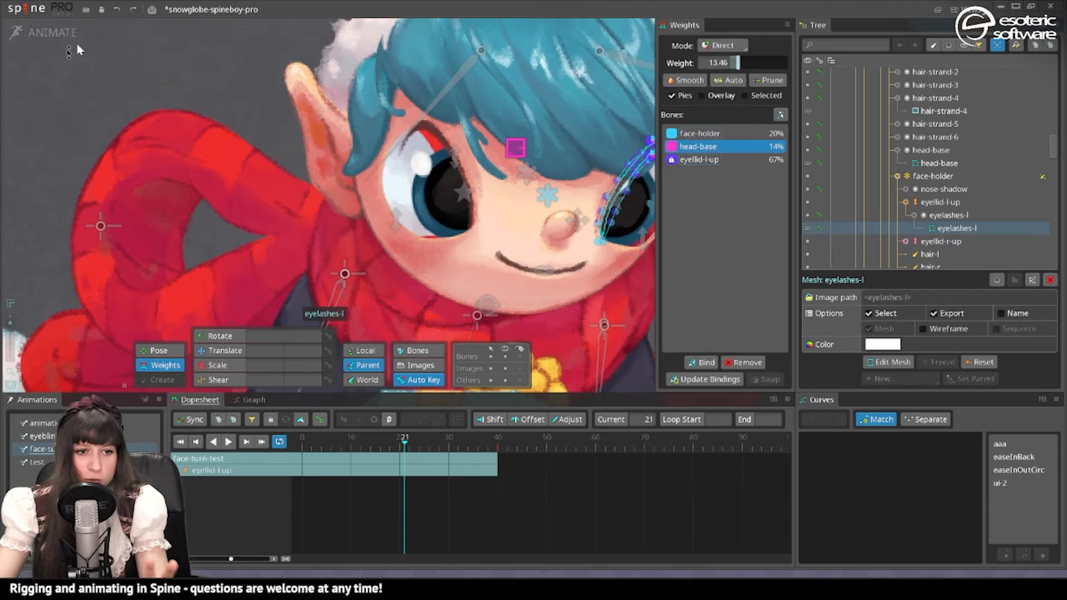
Return to setup mode and convert the eye-white-r and eye-white-l images to meshes
click(58, 35)
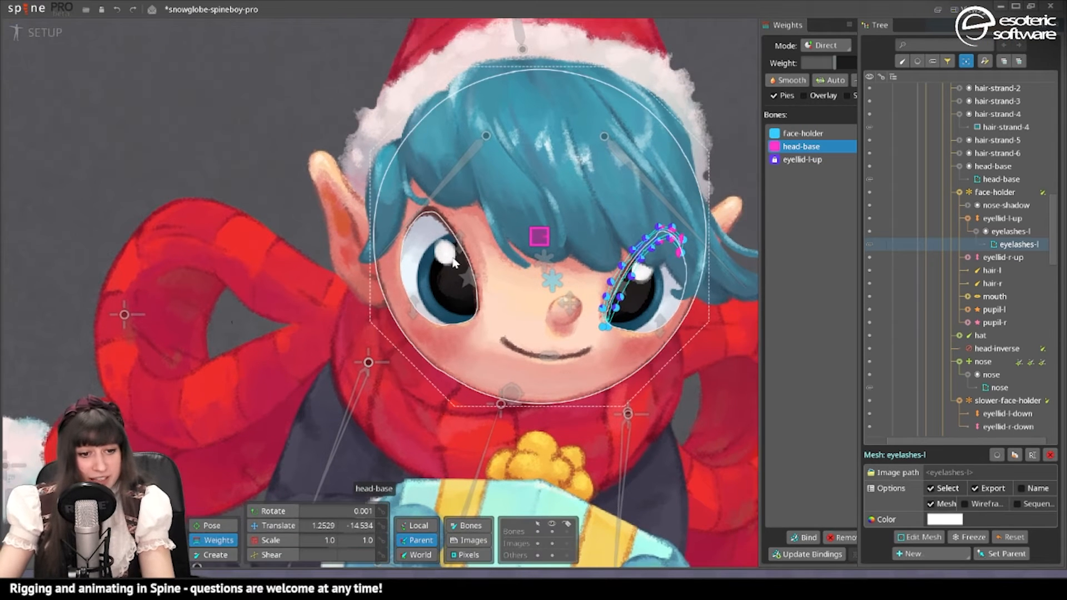
click(454, 262)
click(936, 523)
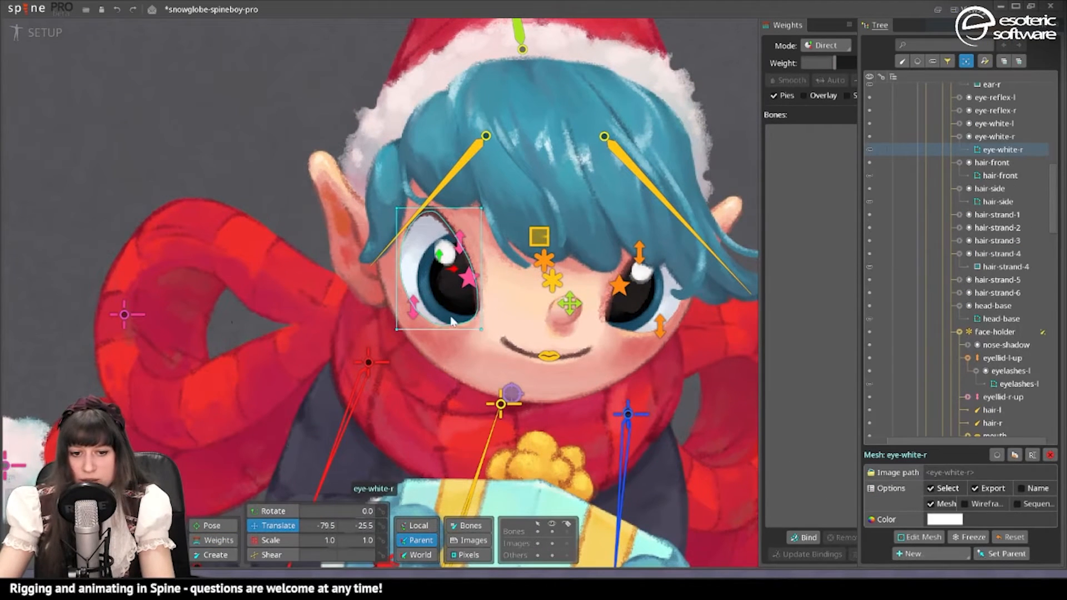
click(657, 311)
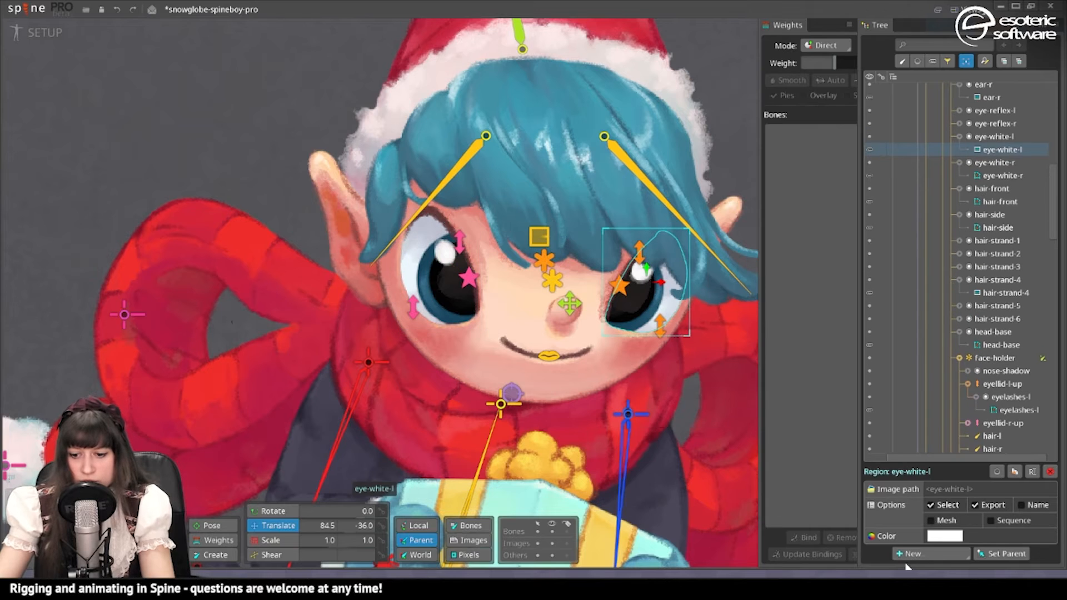
click(930, 521)
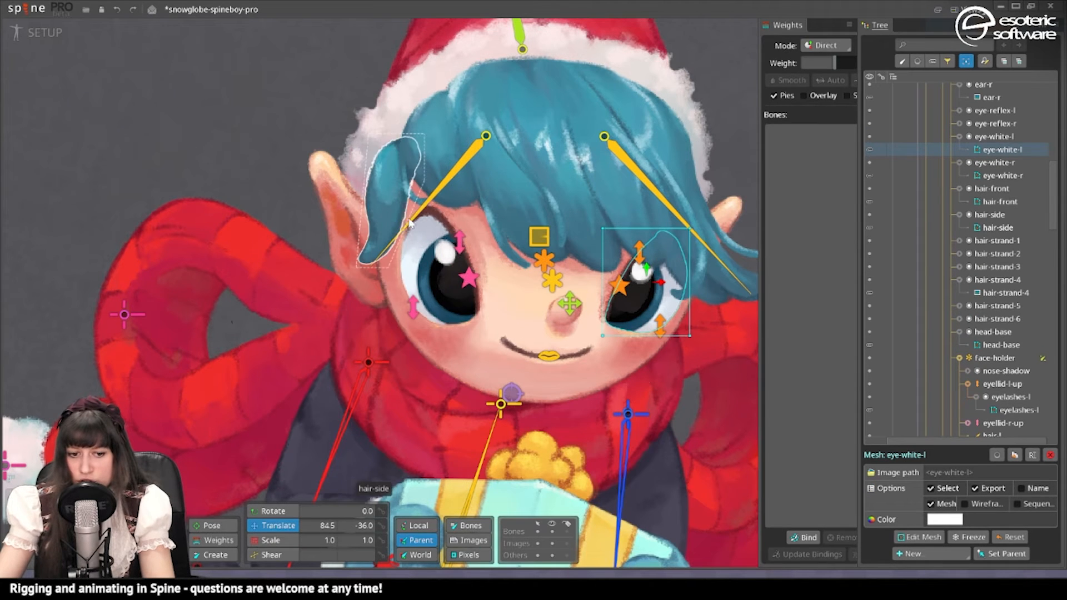
Bind both the eye-white-r and eye-white-l meshes to the head-base, slower-face-holder and face-holder bones
click(414, 274)
click(803, 537)
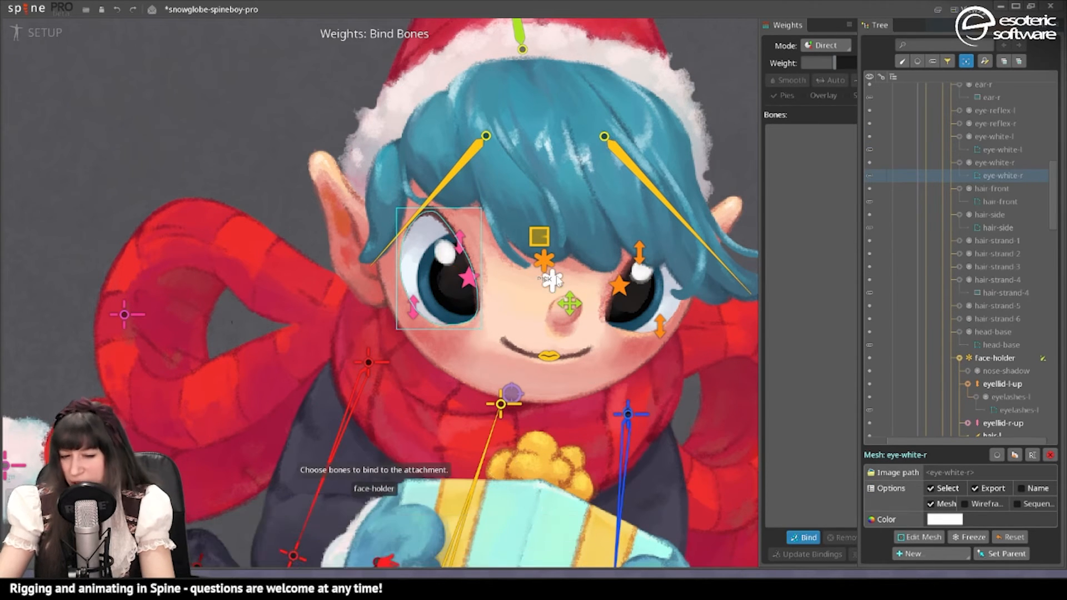
click(539, 238)
click(543, 260)
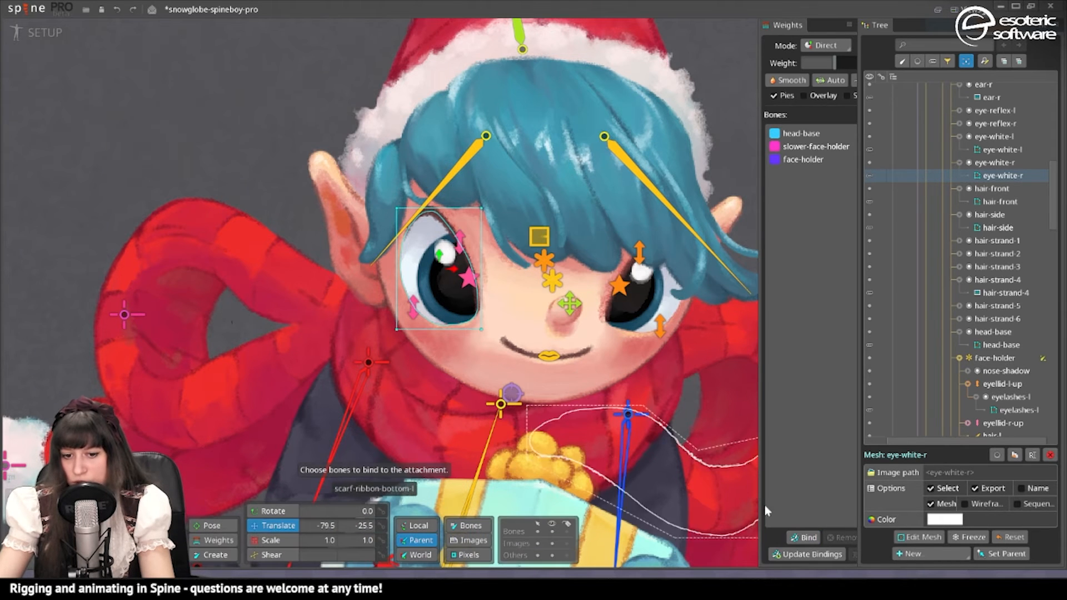
click(625, 293)
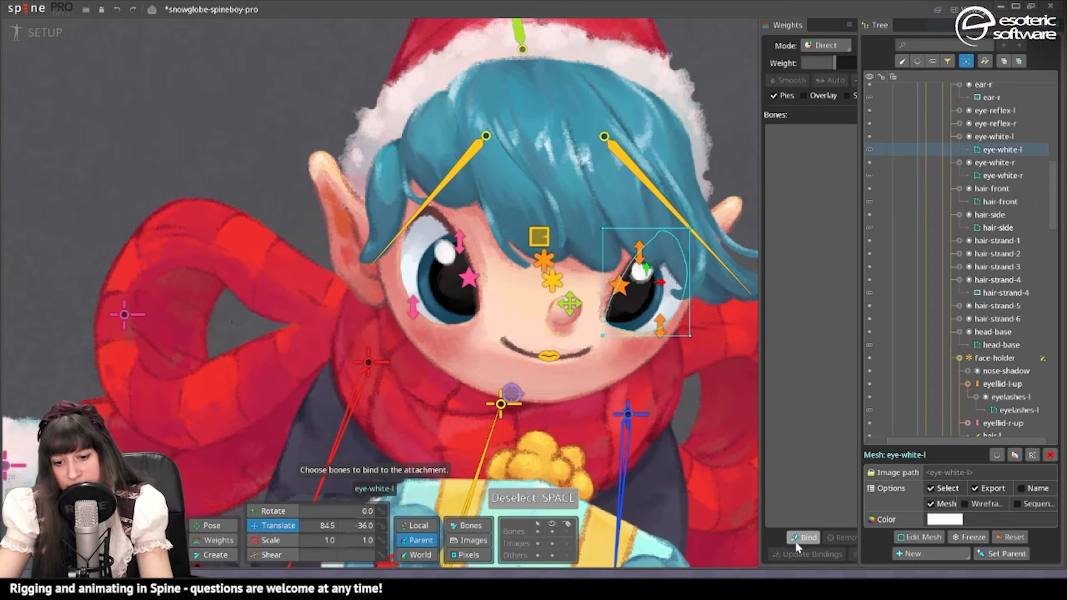
click(544, 260)
click(552, 281)
click(567, 303)
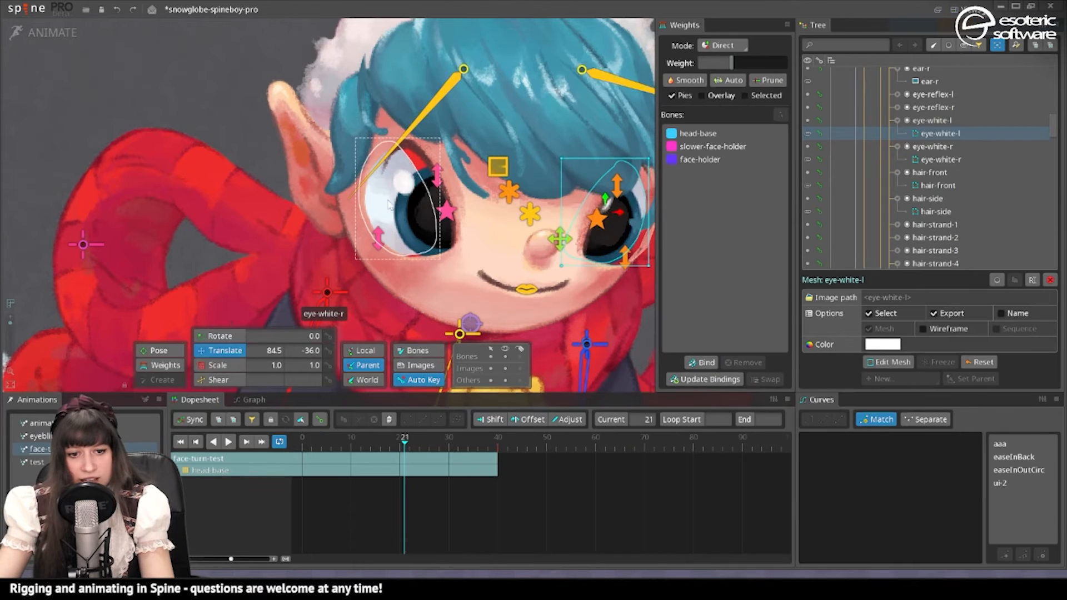
At frame 40 of the face-turn animation, give the four eye-white-l corner vertices a face-holder weight of 100
click(389, 205)
click(159, 350)
click(162, 365)
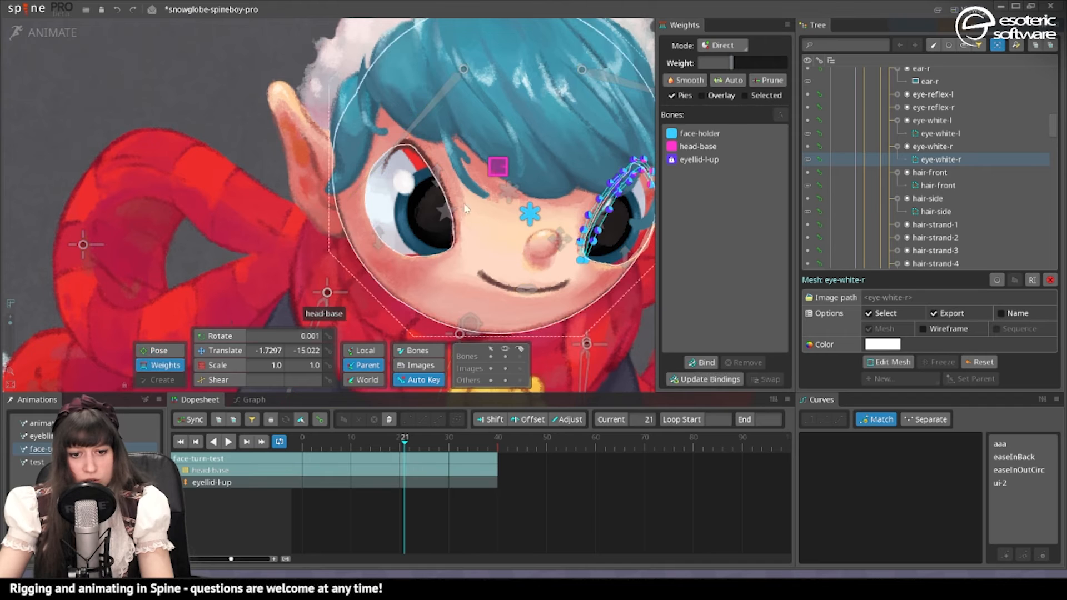
click(396, 190)
click(227, 442)
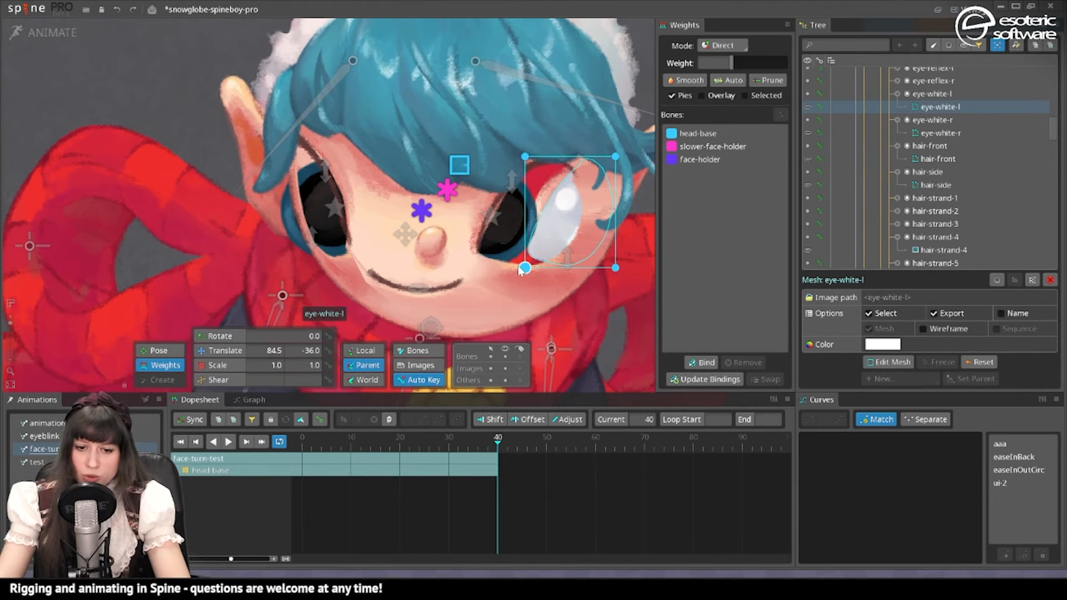
click(525, 267)
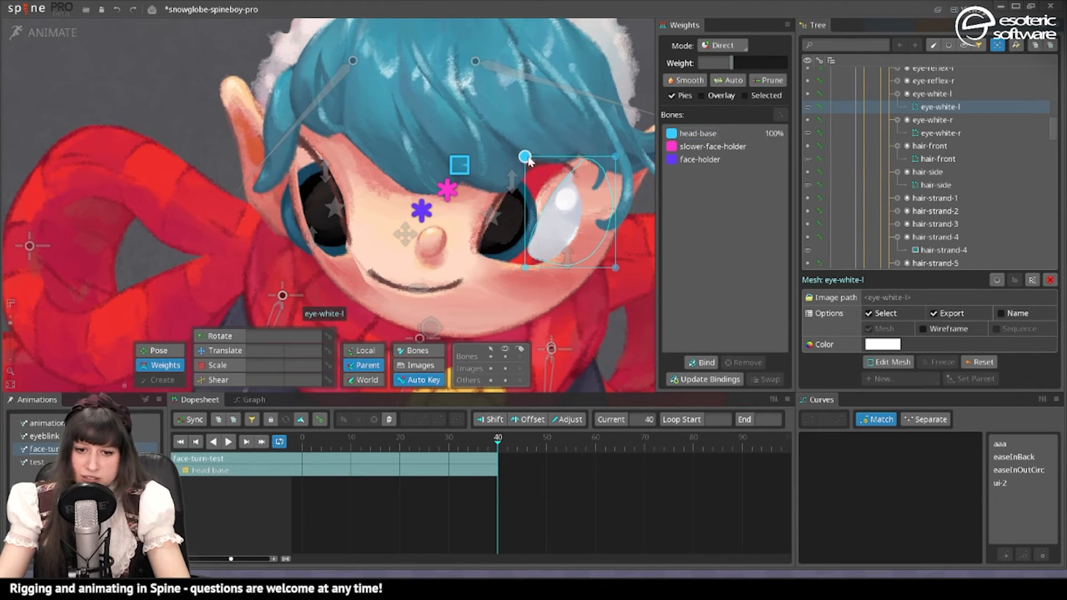
click(700, 160)
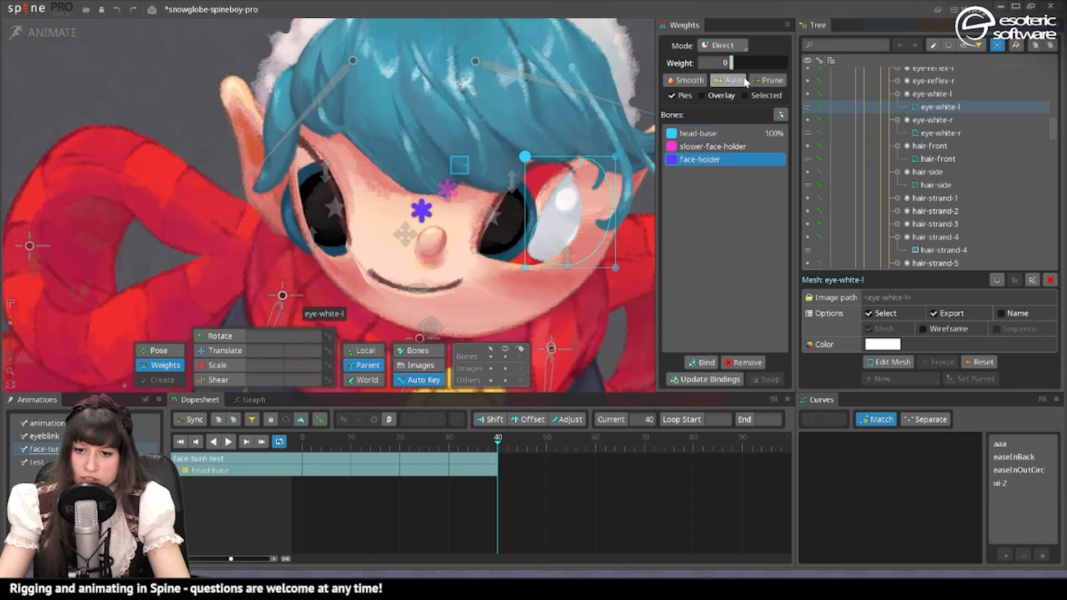
drag(731, 62, 838, 75)
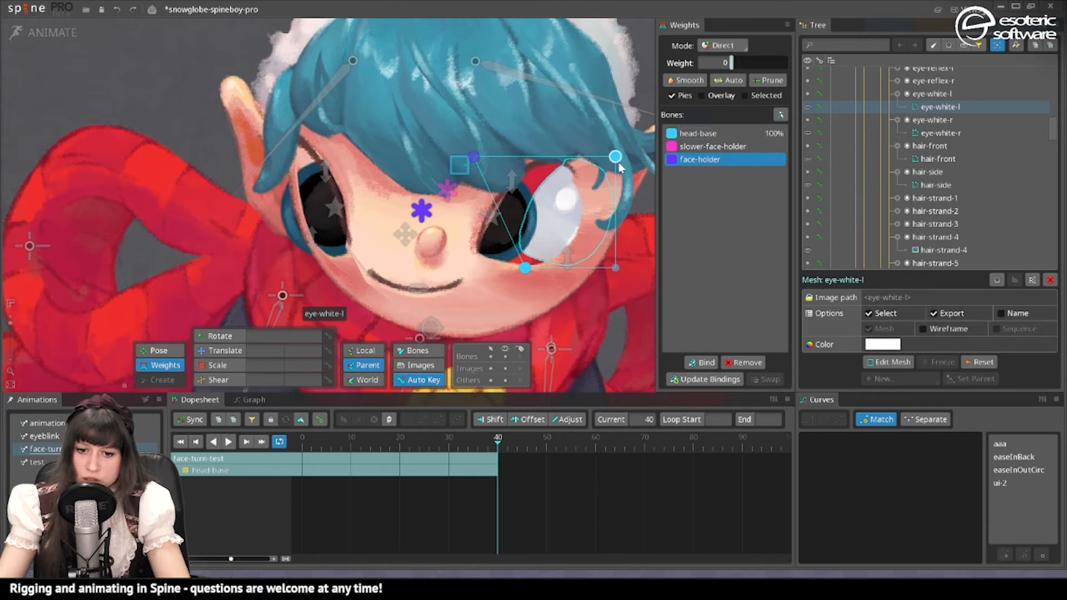
drag(738, 76, 790, 66)
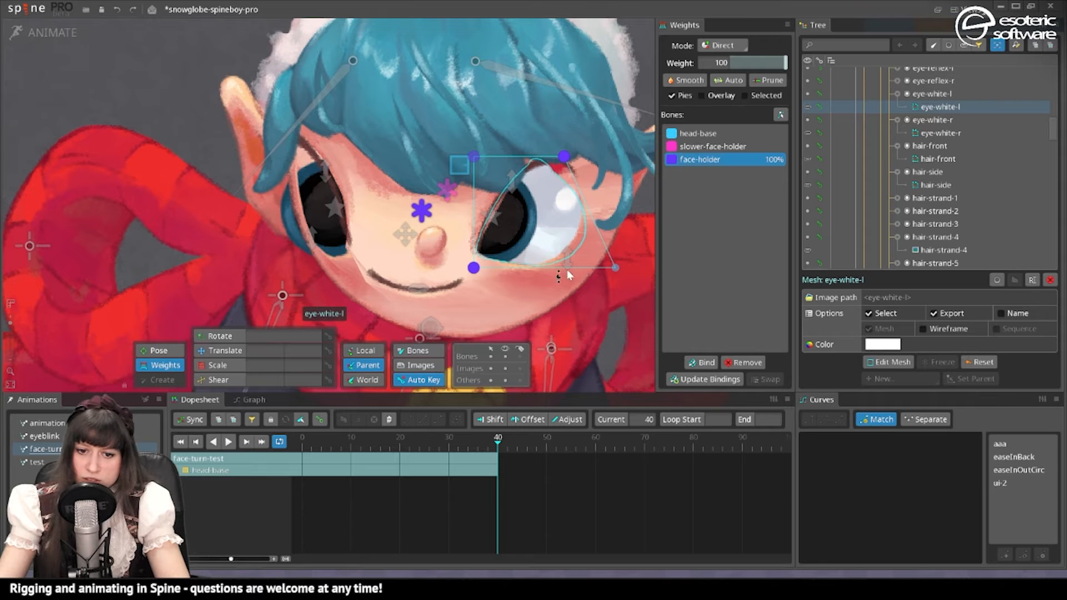
drag(623, 276, 718, 141)
Shift eye-white-l's lower outer vertex fully to slower-face-holder and set that bone's weight on the upper outer vertex to 55.71
click(711, 146)
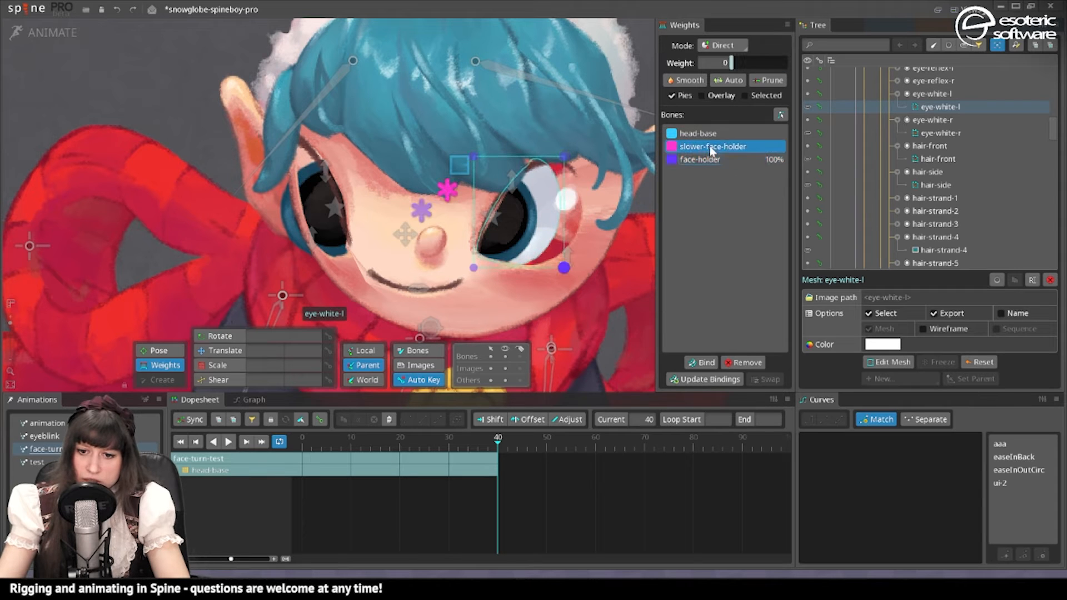
drag(743, 61, 804, 104)
drag(565, 157, 639, 33)
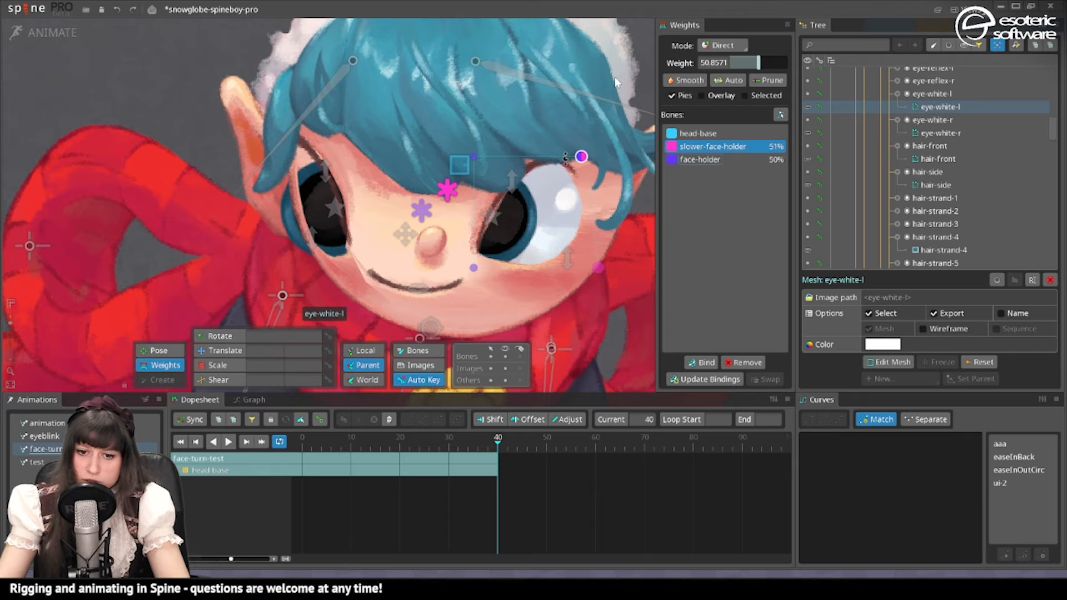
click(532, 243)
drag(537, 210, 543, 263)
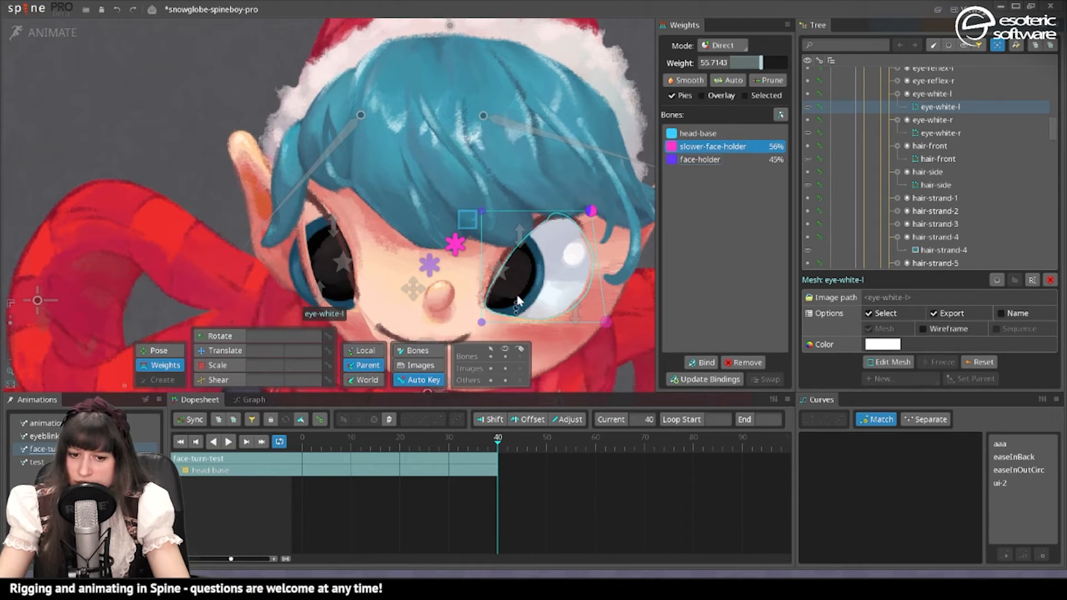
In the face-turn animation, give the two upper vertices of the eye-white-r mesh a face-holder weight of 100
click(50, 32)
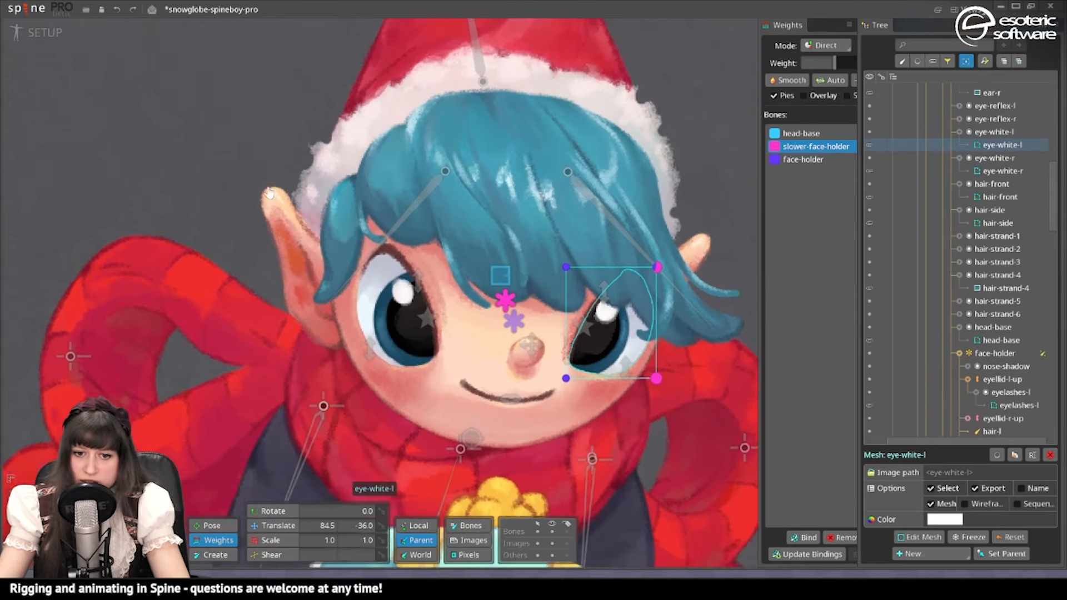
scroll(465, 301, up, 3)
click(468, 327)
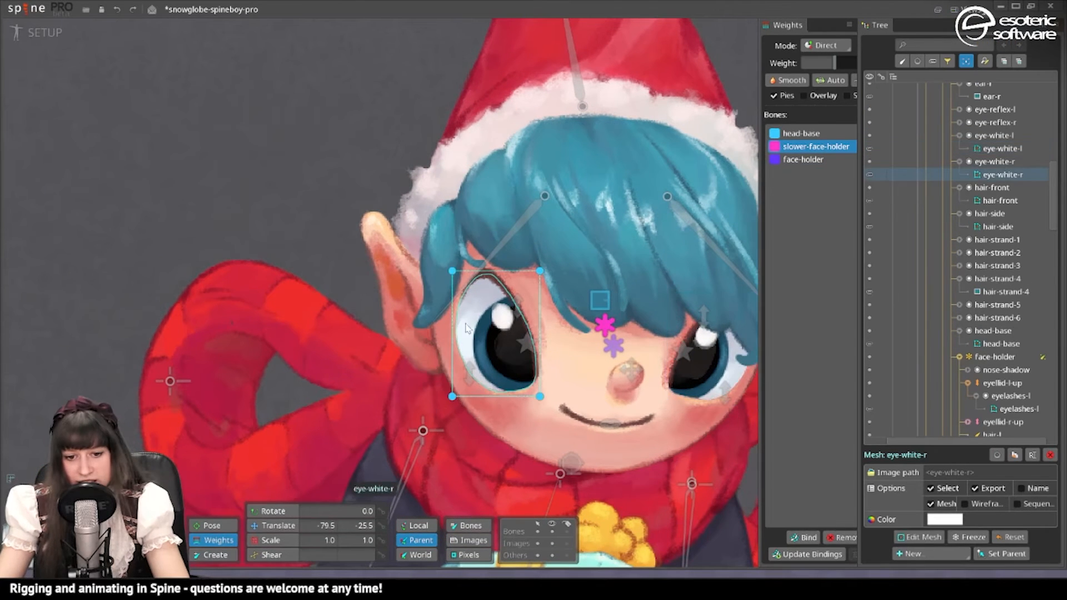
click(30, 39)
drag(383, 451, 346, 443)
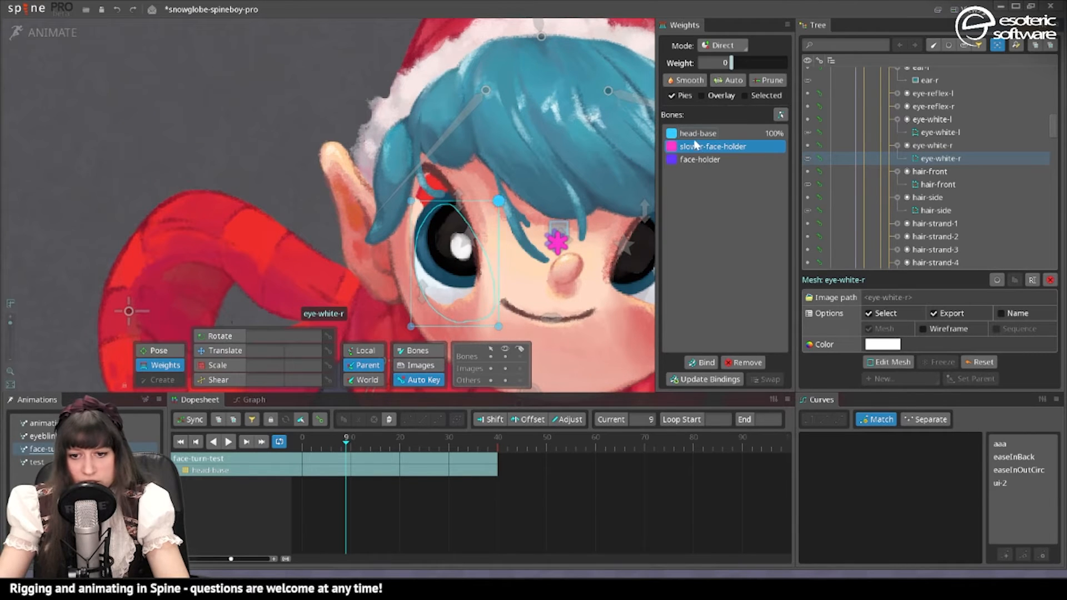
click(700, 159)
drag(731, 62, 787, 70)
drag(413, 201, 493, 6)
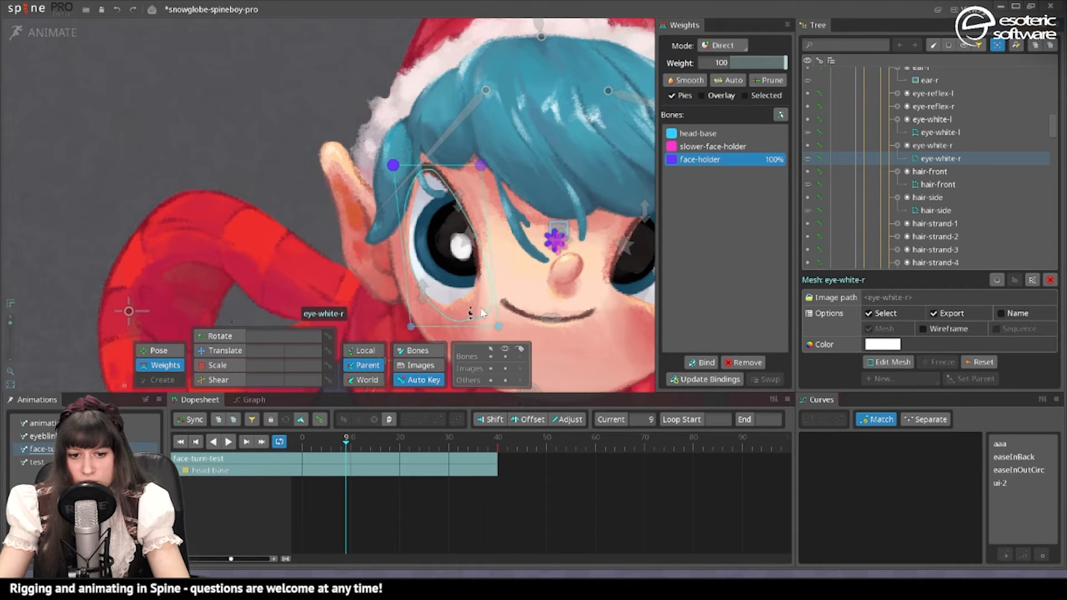
Set eye-white-r's lower inner vertex to a face-holder weight of 100 and play back the face turn to check it
drag(445, 444, 419, 449)
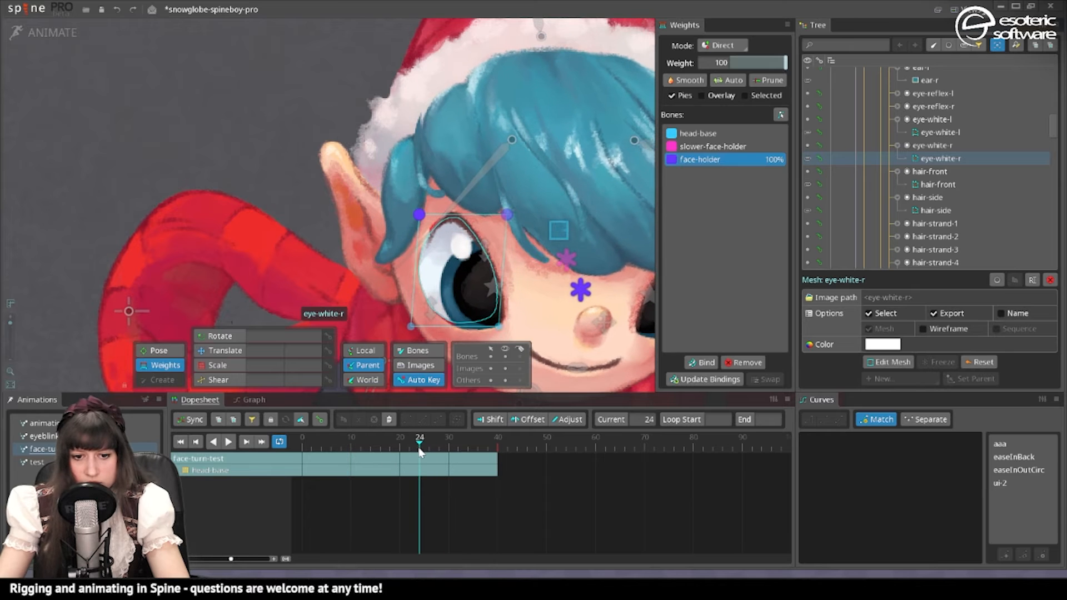
drag(504, 290, 503, 227)
drag(499, 264, 499, 183)
click(229, 442)
click(229, 442)
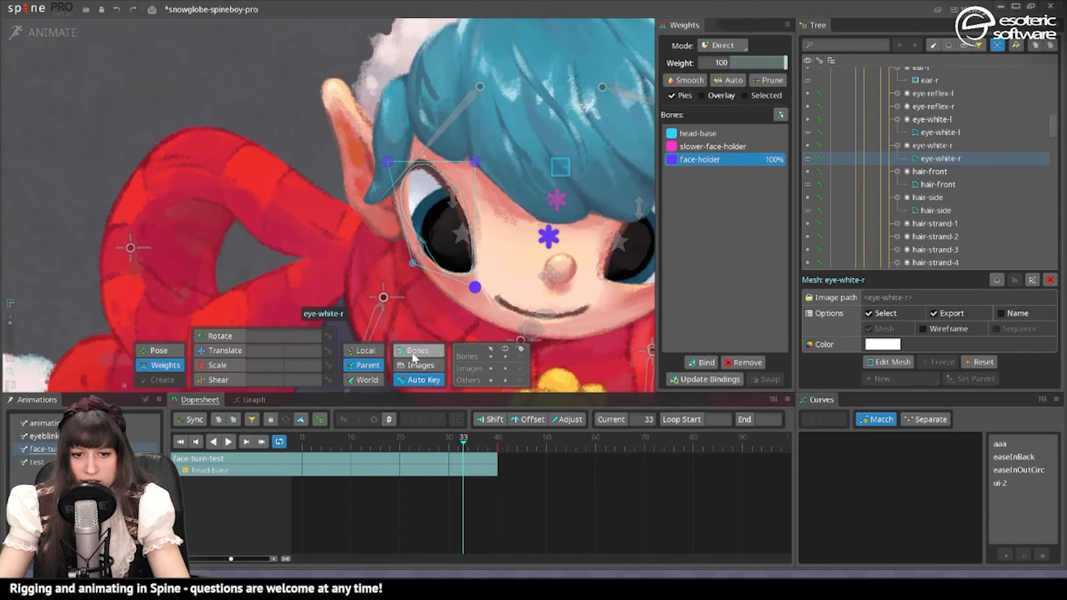
scroll(412, 311, down, 3)
drag(412, 312, 345, 180)
drag(483, 230, 492, 332)
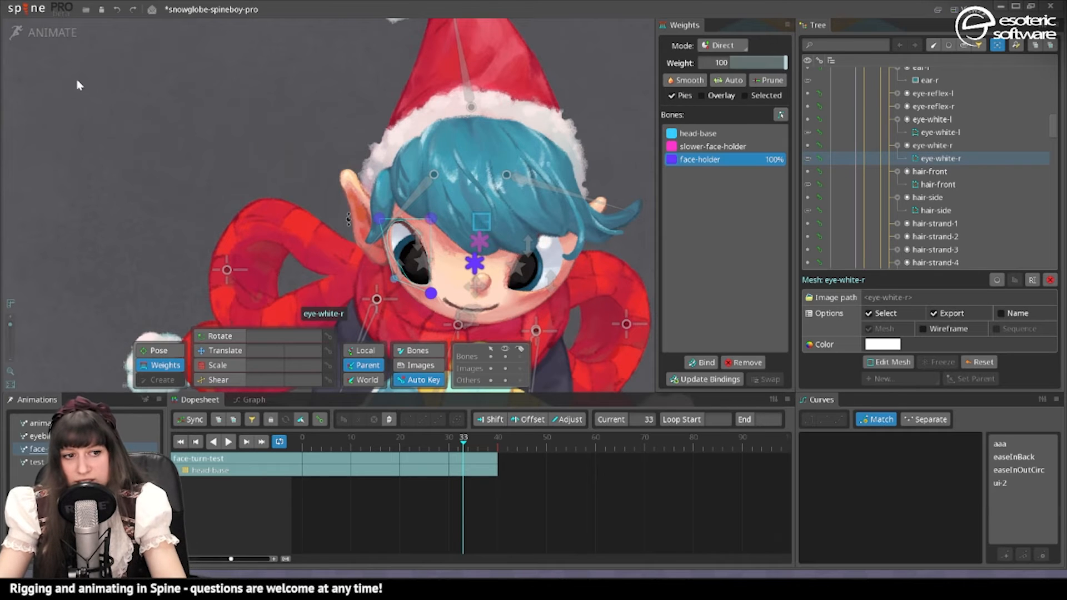
In setup mode, duplicate the eye-white-r and eye-white-l slots together with their meshes
click(52, 32)
click(992, 160)
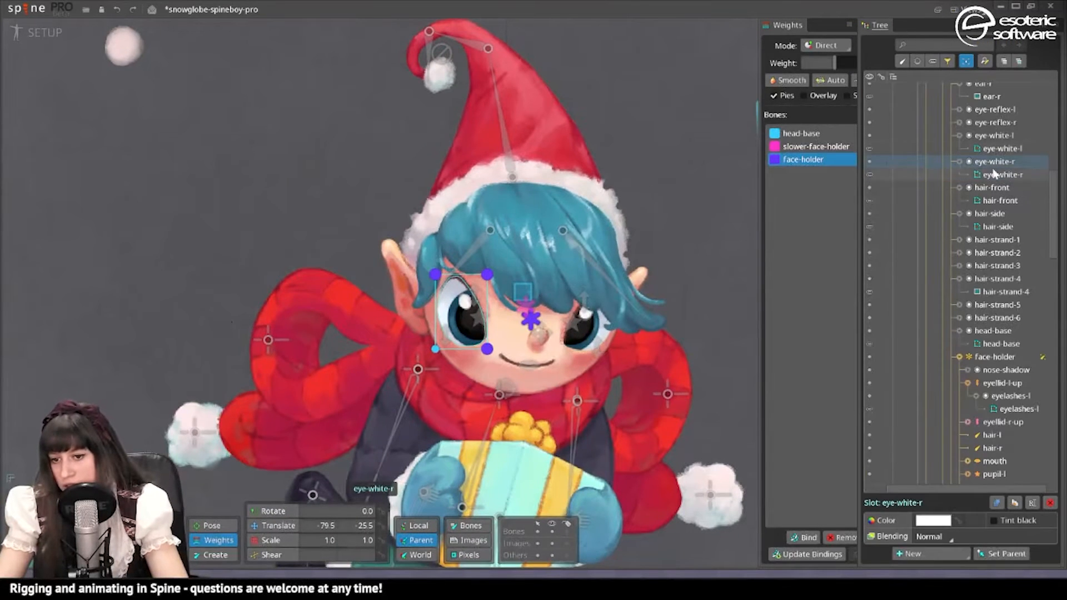
right_click(1015, 160)
drag(594, 289, 558, 280)
scroll(427, 240, up, 2)
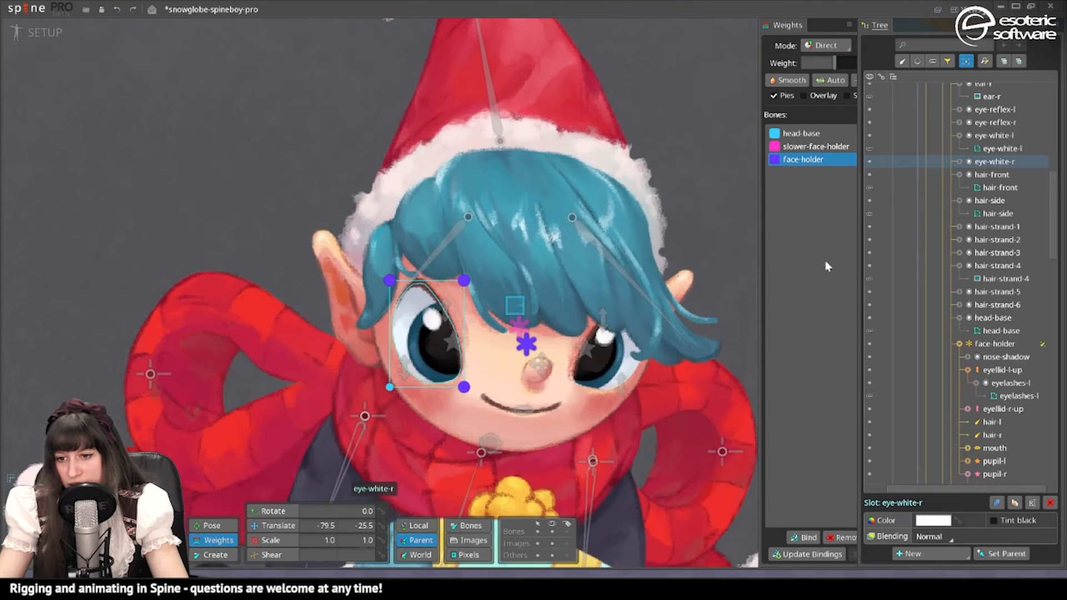
ctrl+click(1004, 135)
click(1015, 502)
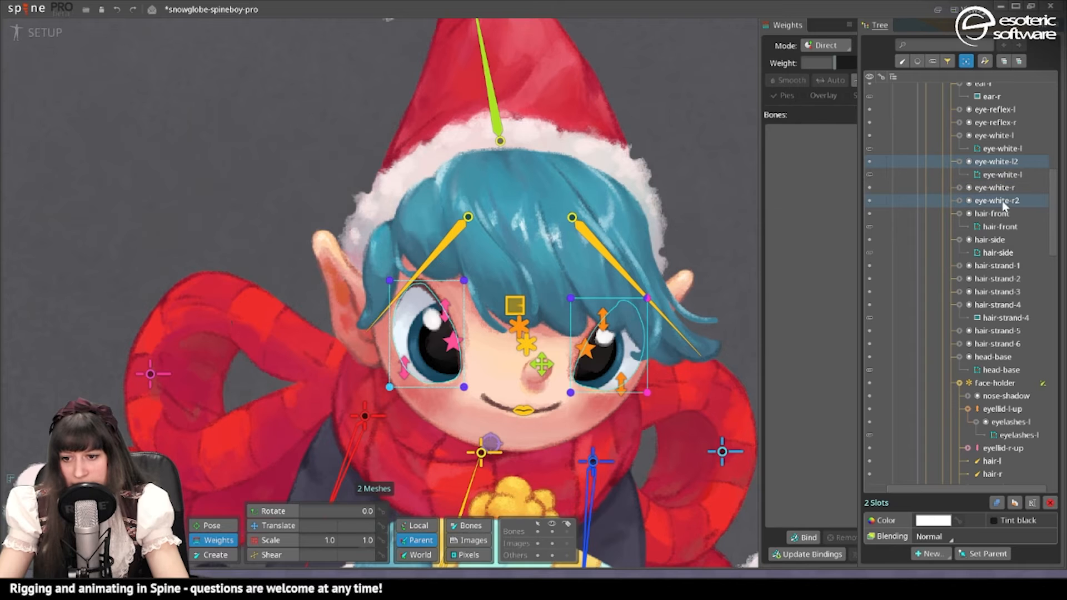
Pull the corner vertices of the original eye-white-r and eye-white-l meshes outward so they extend well beyond the eye openings
click(952, 186)
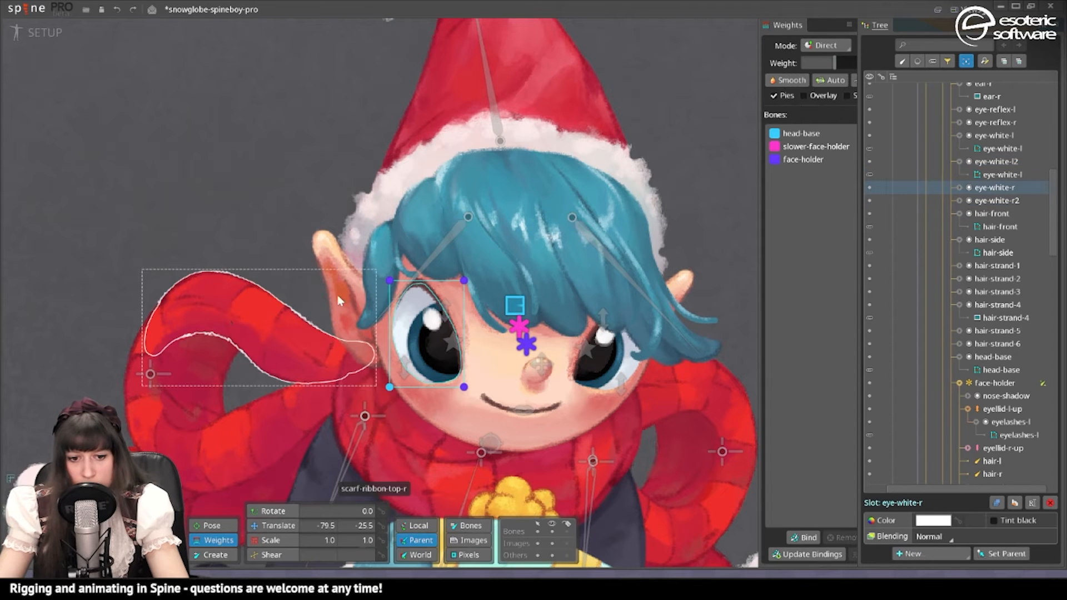
key(v)
click(414, 308)
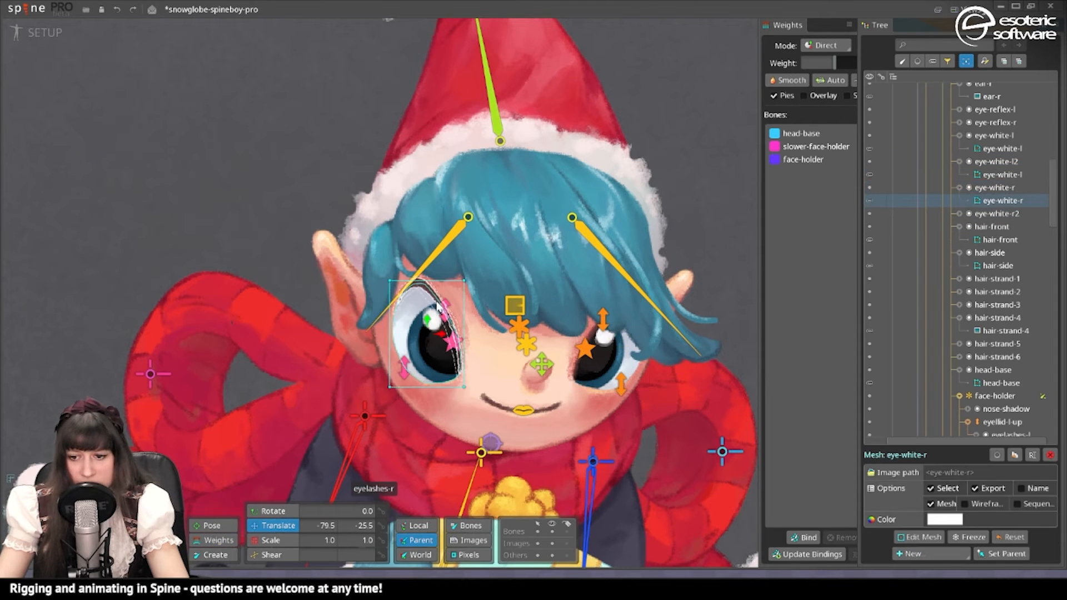
drag(405, 284, 384, 253)
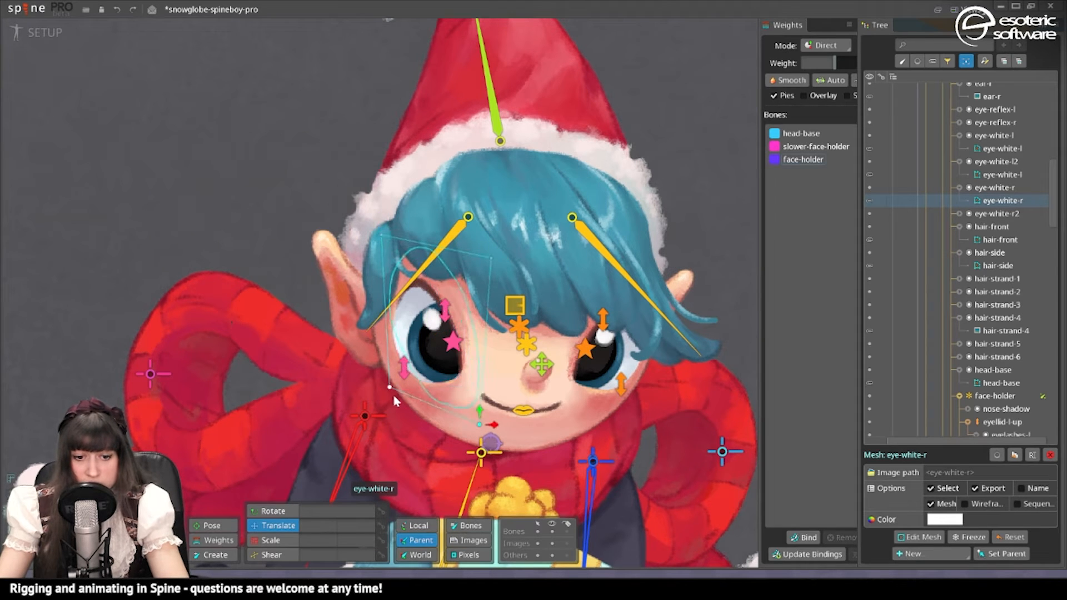
drag(390, 391, 375, 408)
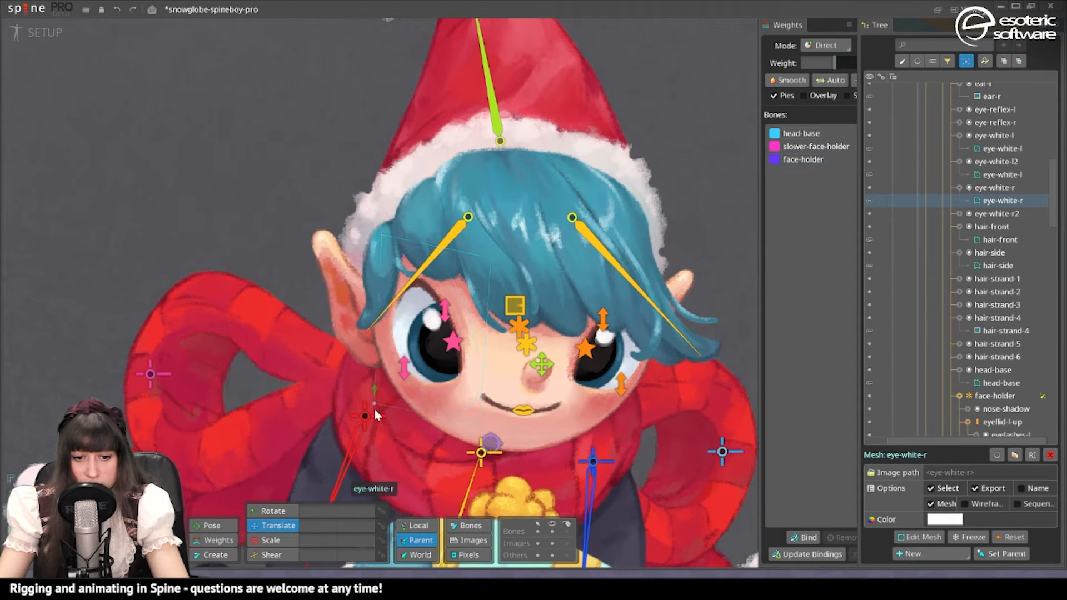
click(597, 356)
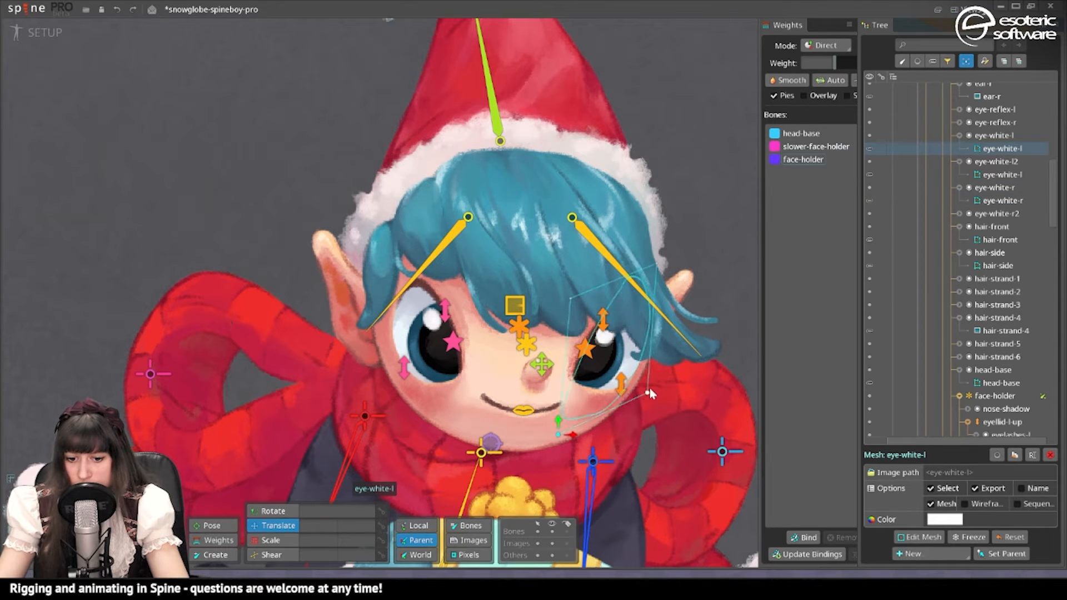
drag(562, 298, 516, 272)
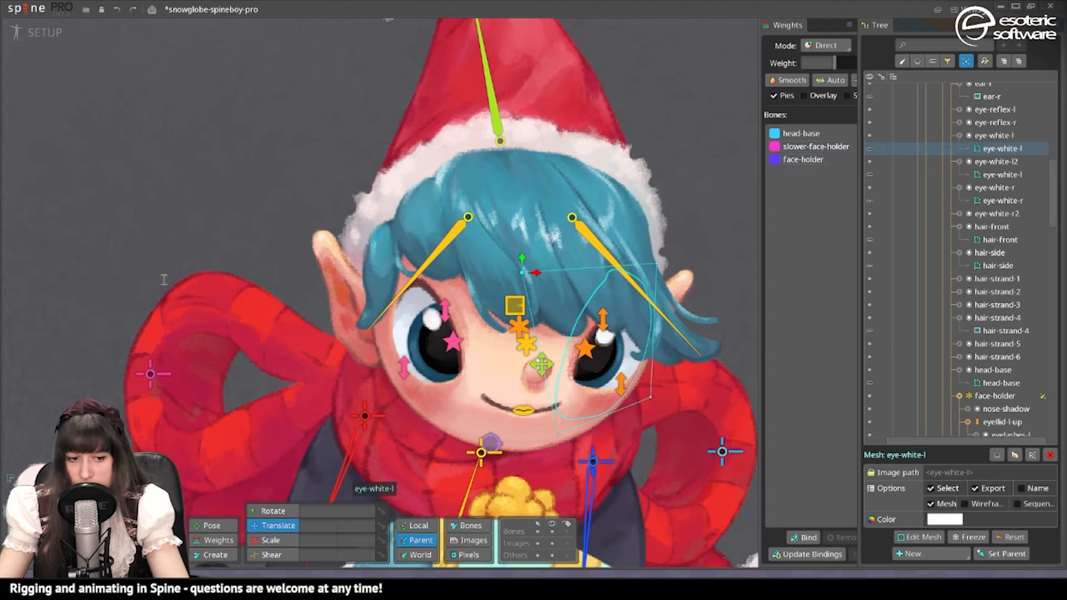
Preview the face-turn animation with the enlarged eye whites, and select all three bones bound to eye-white-l in setup mode
click(21, 34)
click(227, 441)
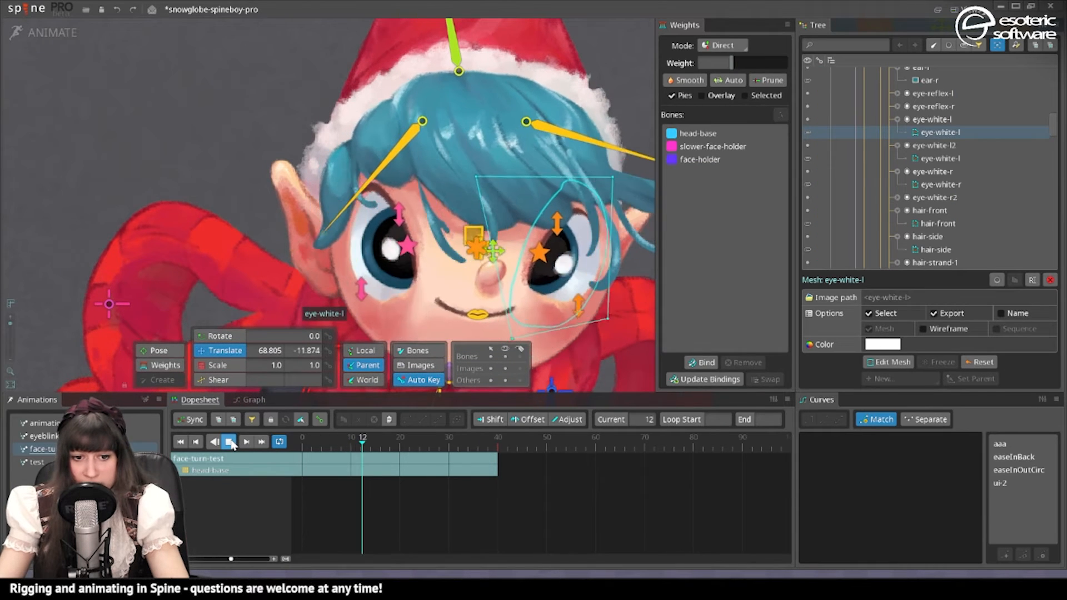
click(302, 438)
drag(384, 200, 455, 121)
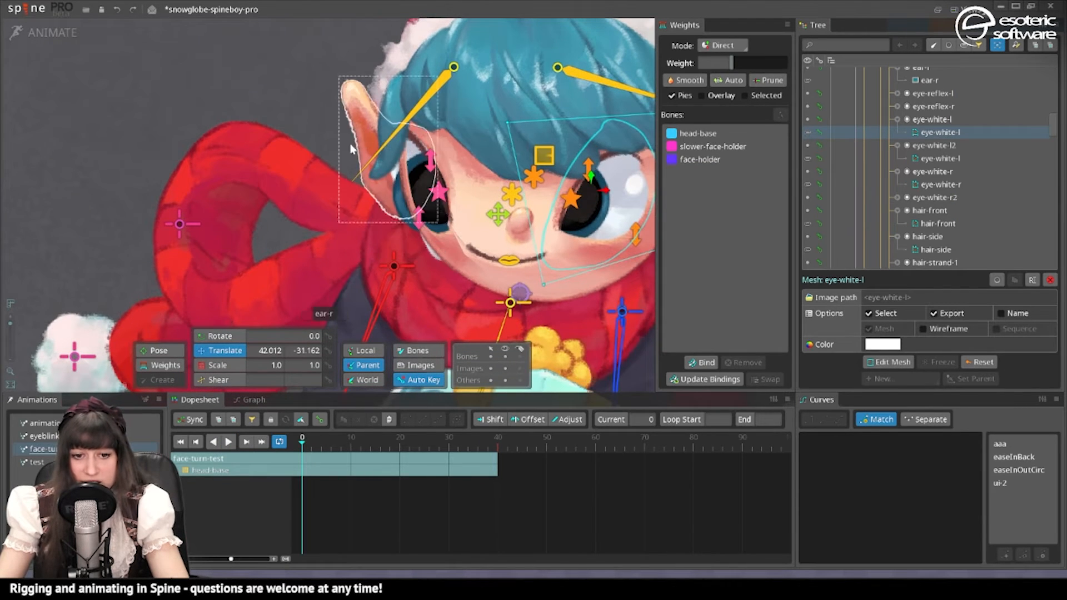
click(21, 34)
click(826, 156)
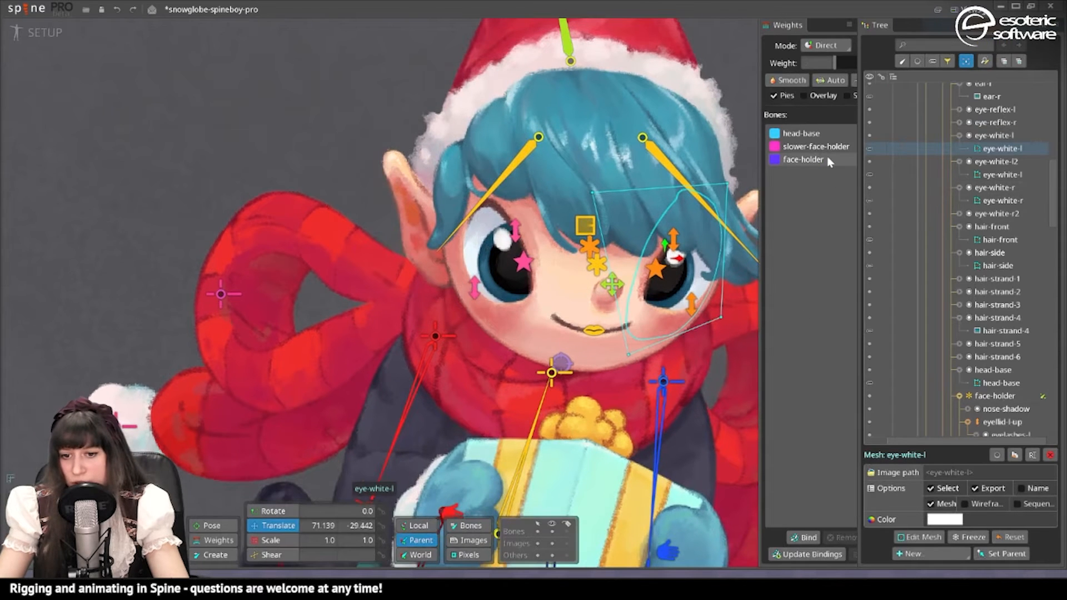
shift+click(820, 136)
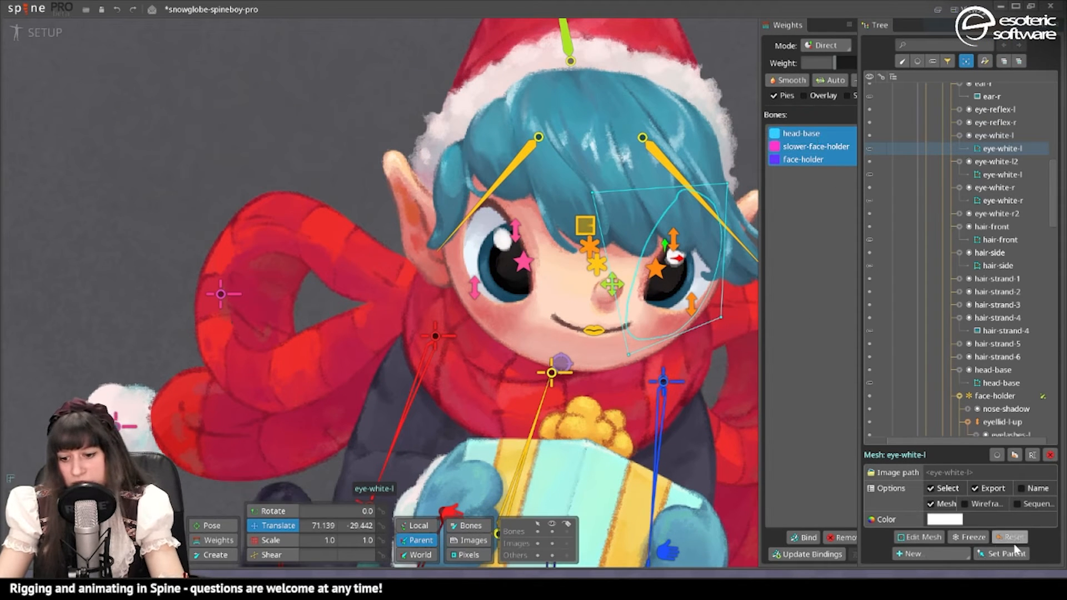
Convert the iris-r image to a mesh and bind it to the pupil-r and face-holder bones
key(ctrl+Tab)
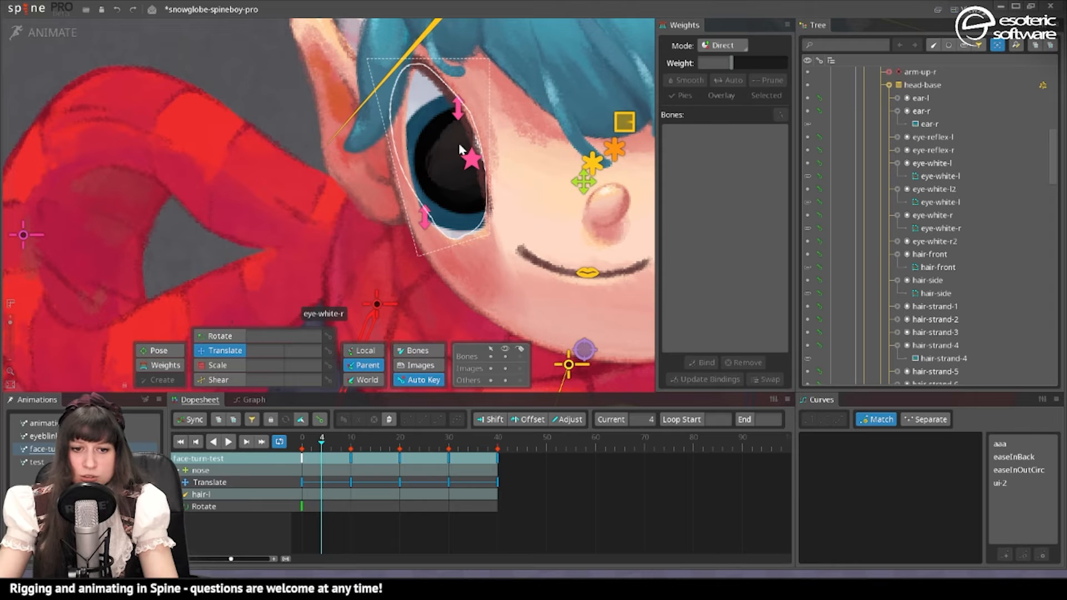
click(458, 143)
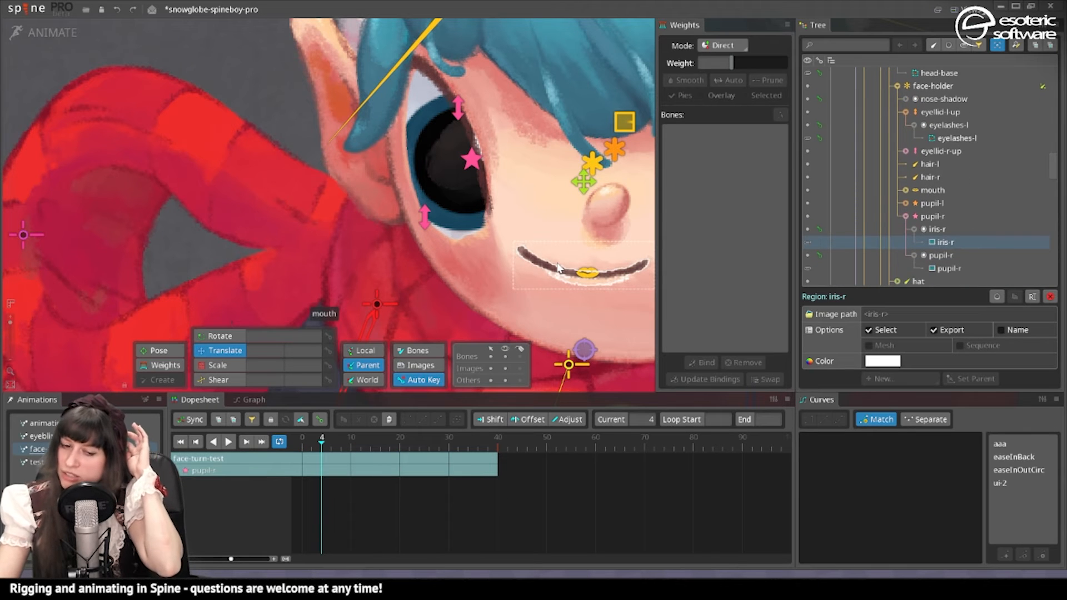
drag(494, 239, 382, 271)
drag(518, 201, 562, 207)
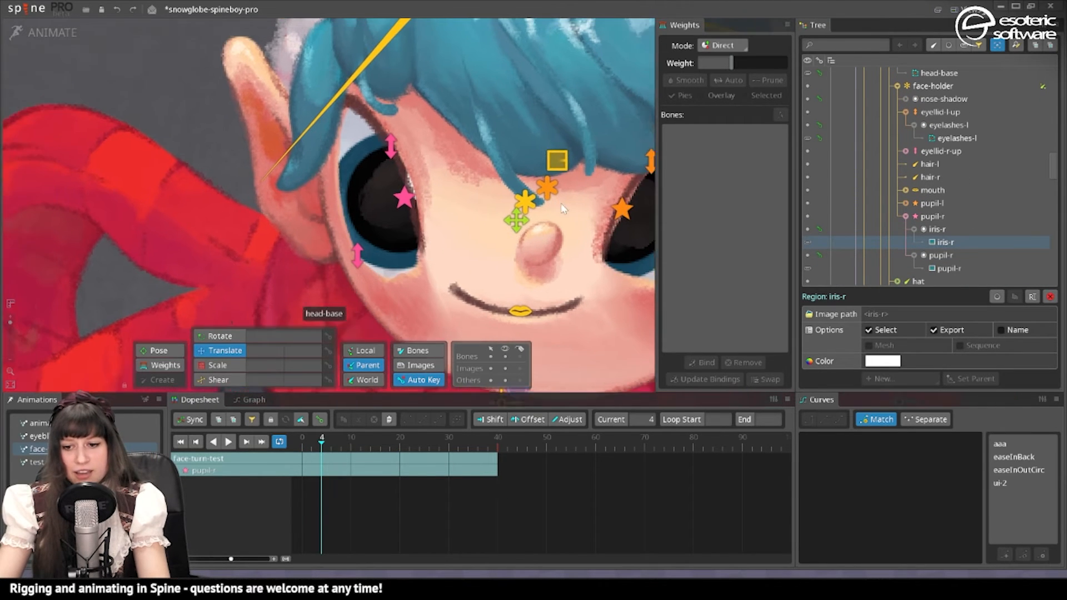
key(ctrl+Tab)
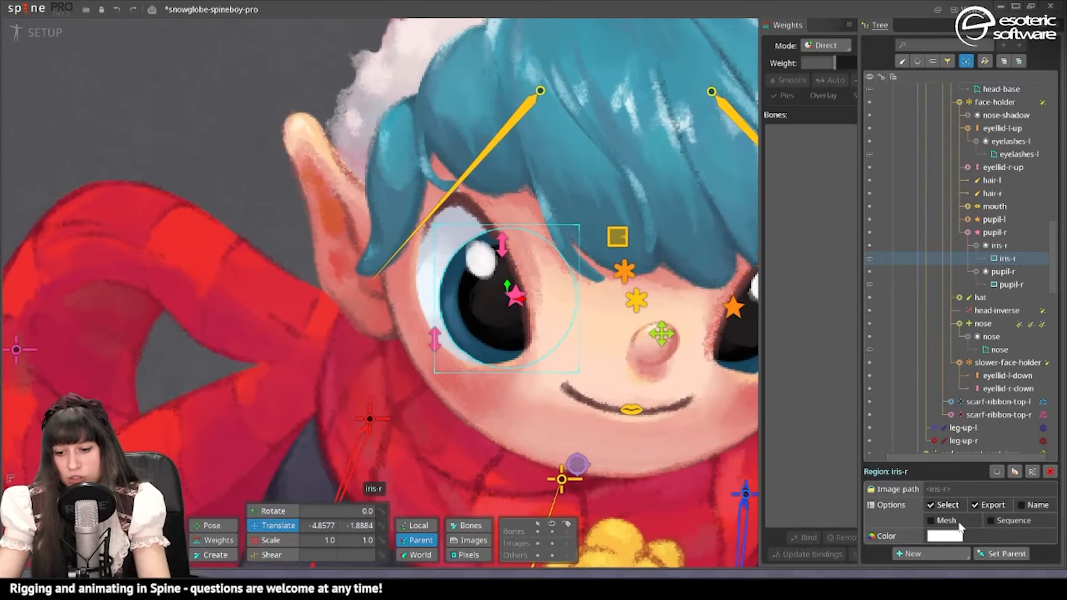
click(947, 521)
click(805, 538)
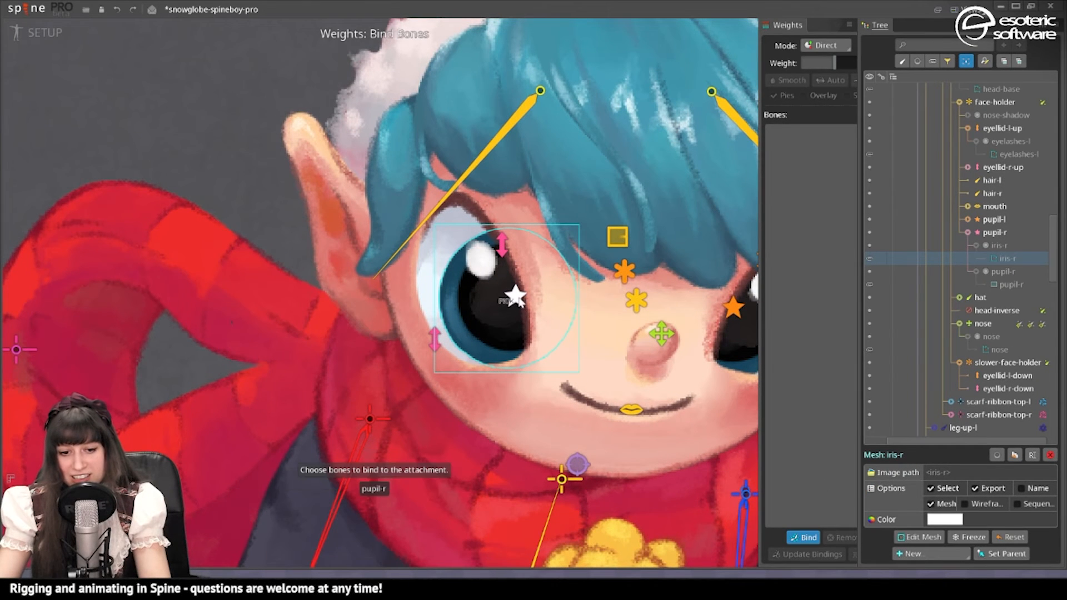
click(636, 299)
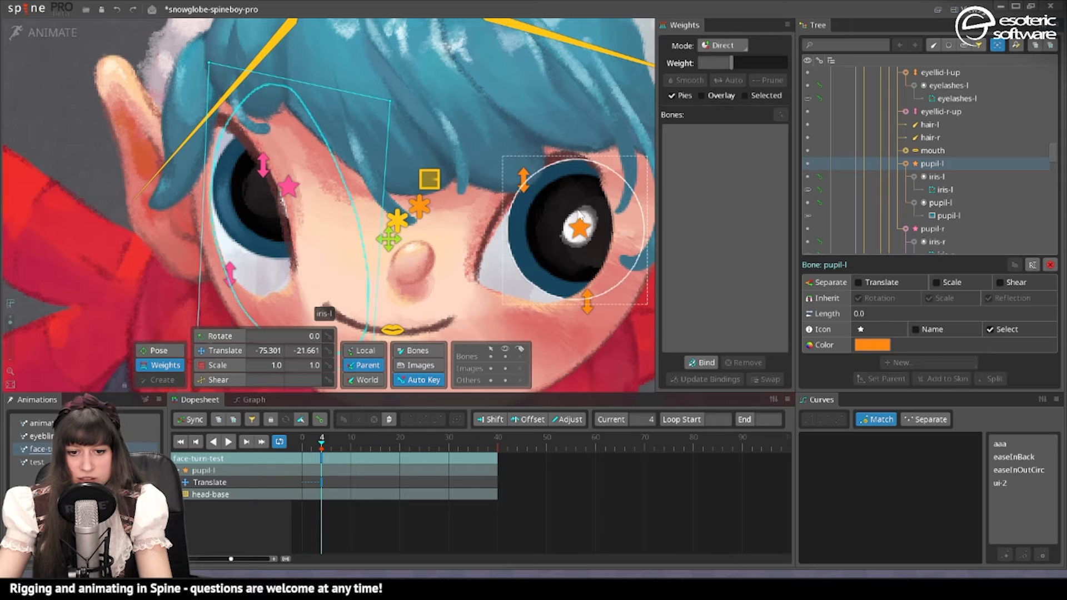
Give all four vertices of the iris-l mesh a slight face-holder weight alongside pupil-l
click(531, 231)
scroll(465, 235, down, 2)
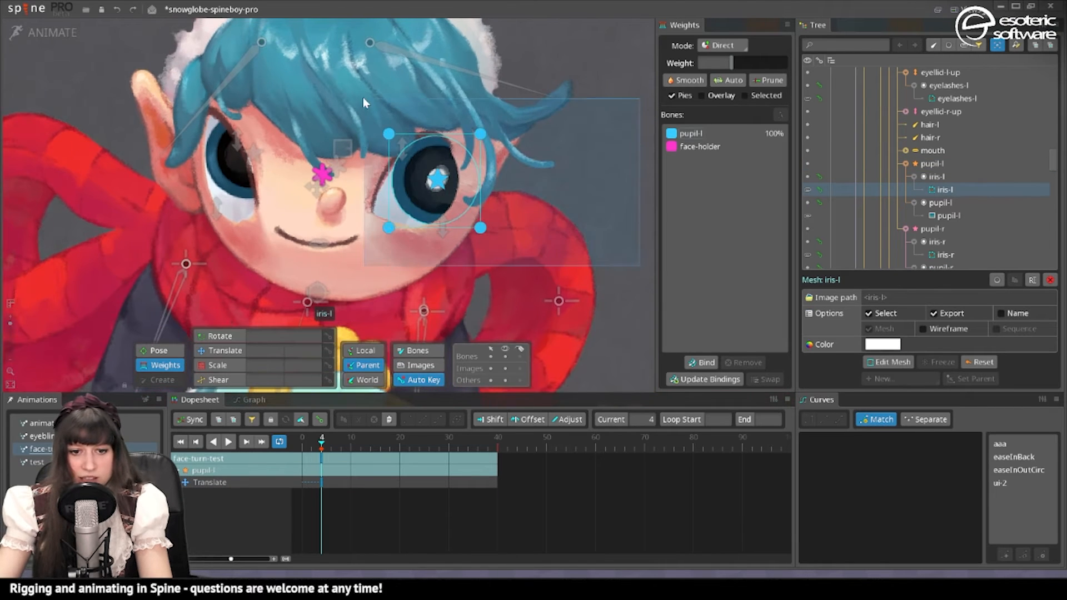
click(701, 146)
drag(732, 63, 734, 63)
drag(543, 161, 665, 190)
click(599, 164)
click(598, 164)
Give the four iris-r mesh vertices a face-holder weight of 6.73
drag(375, 260, 493, 276)
click(462, 191)
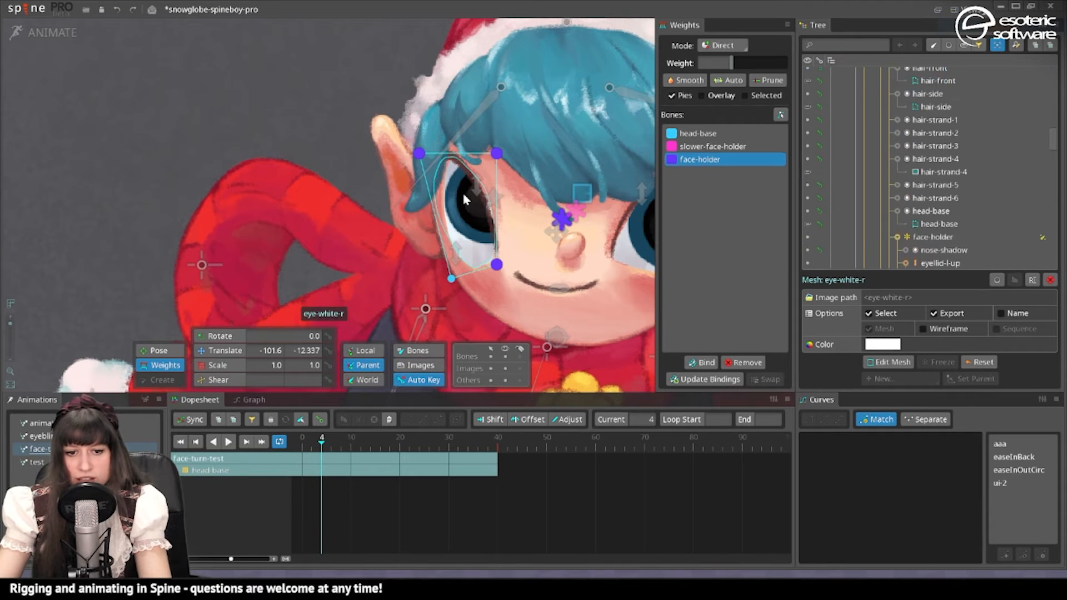
click(494, 207)
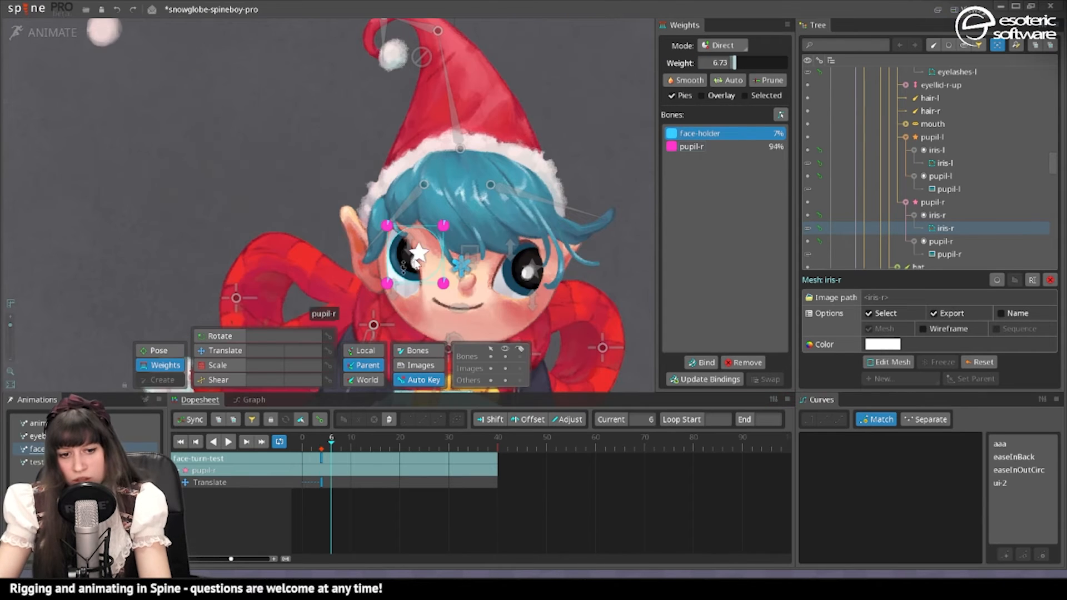
In setup mode, set the face-holder bone as the parent of the eye-reflex-l and eye-reflex-r slots
click(83, 31)
scroll(489, 312, up, 5)
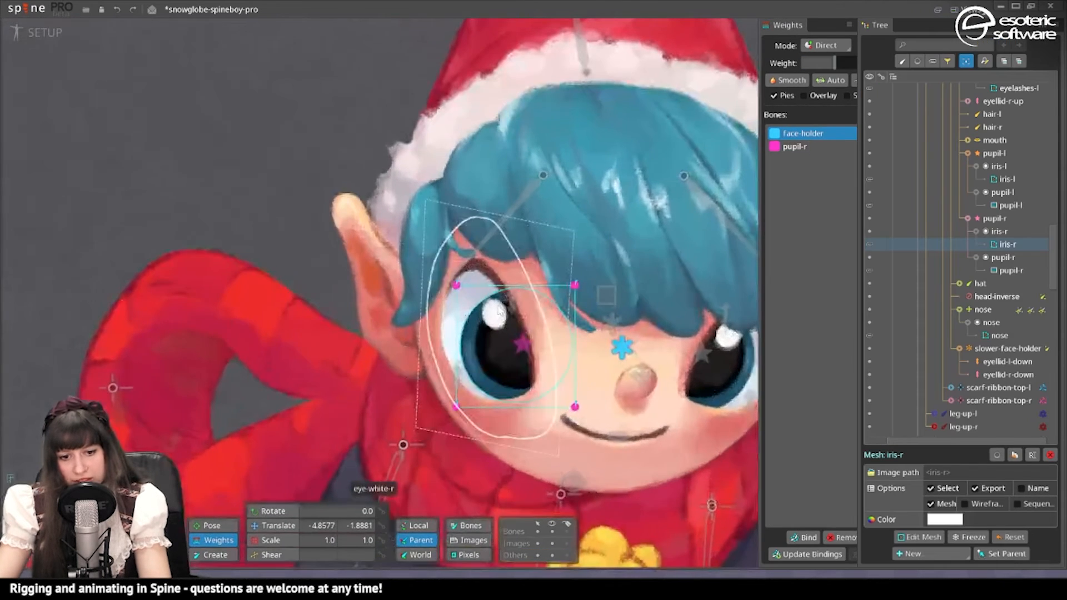
click(487, 319)
click(486, 316)
click(1010, 135)
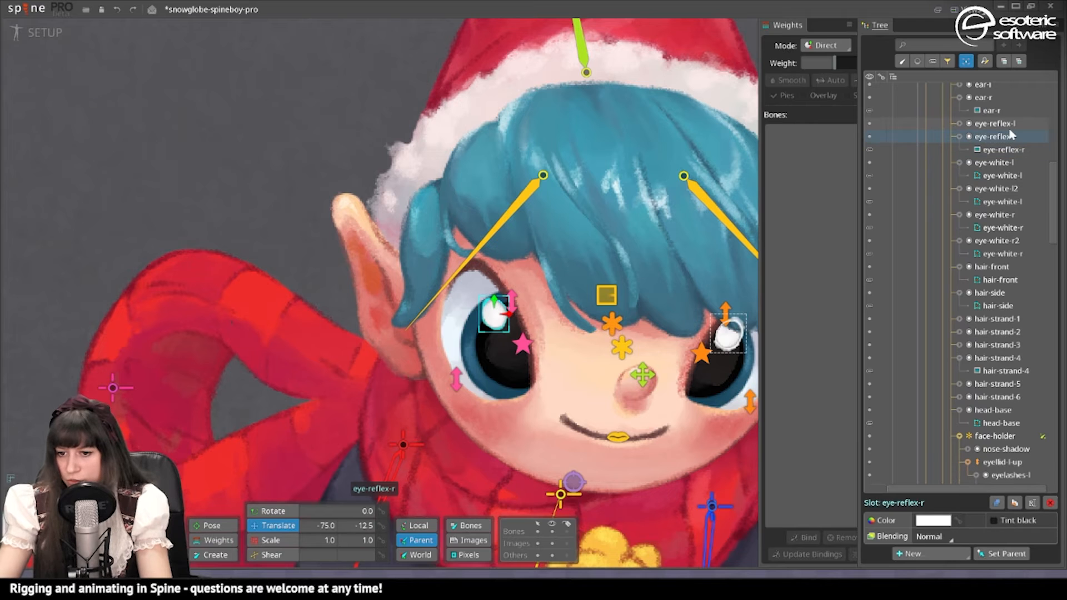
ctrl+click(1010, 126)
key(p)
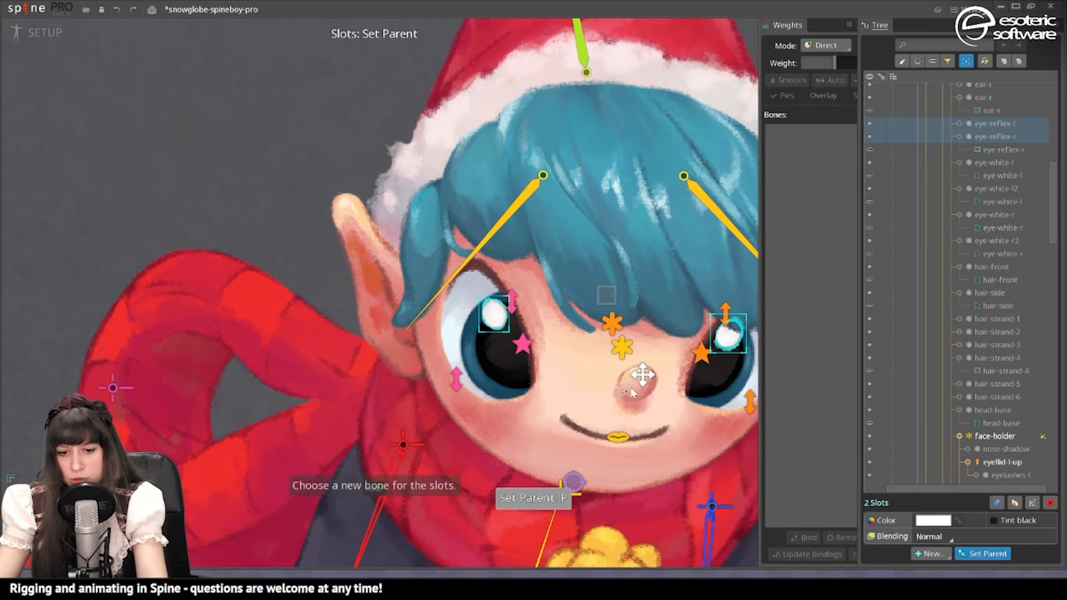
click(623, 356)
Play back the face-turn animation to check how the eye reflections follow, and return to setup mode
click(44, 32)
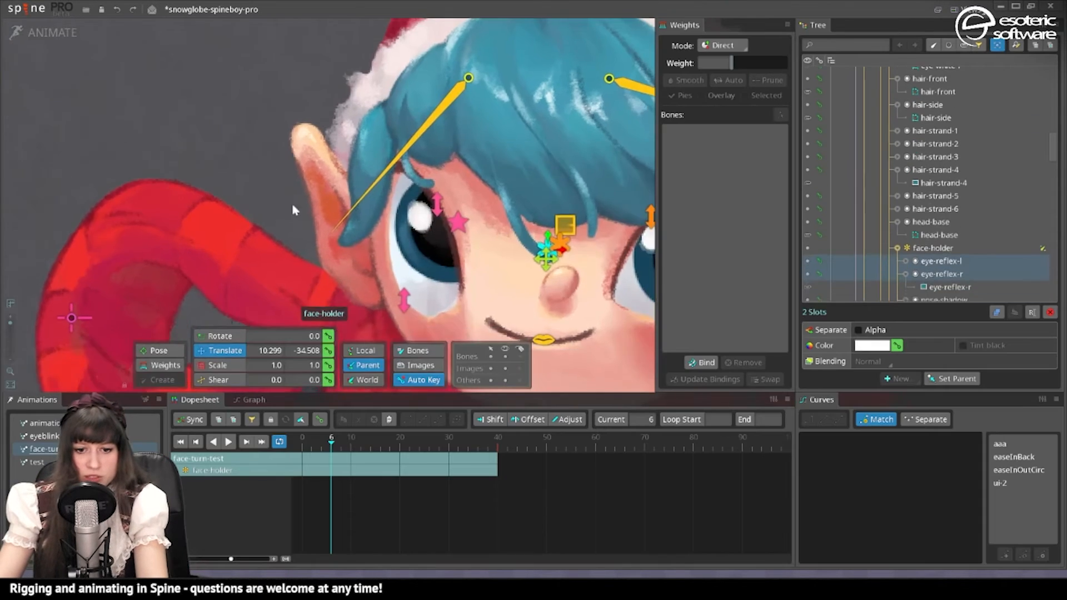
click(228, 442)
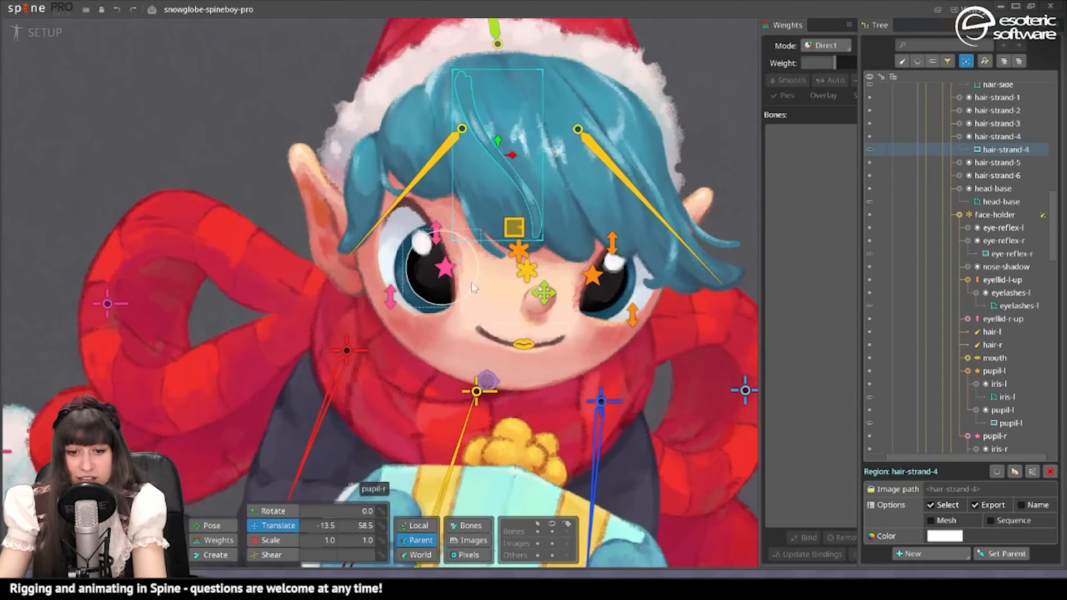
drag(472, 282, 519, 357)
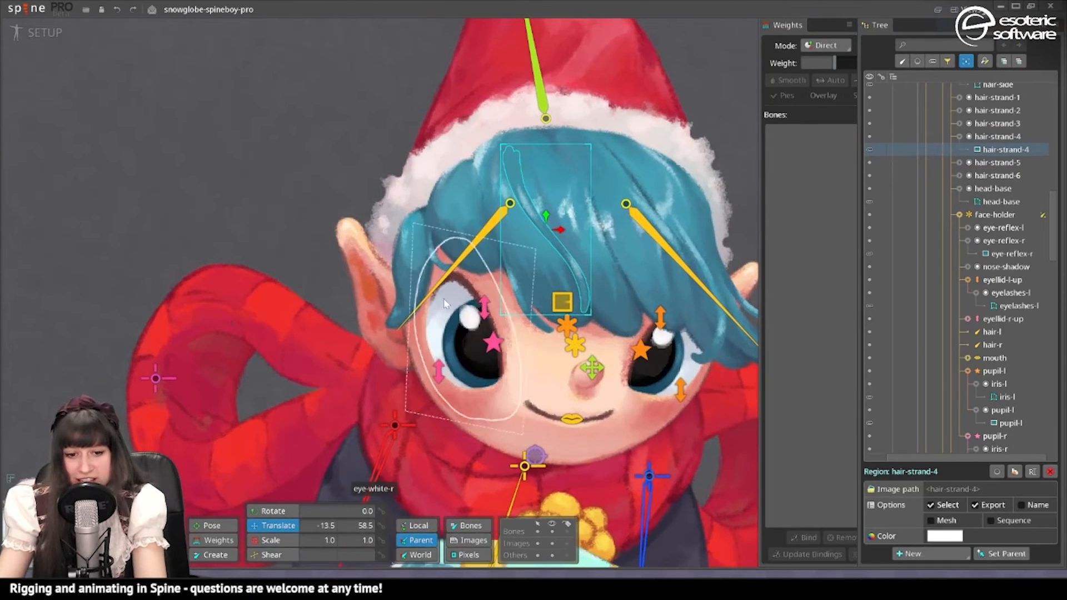
Convert the hair-strand-1 to hair-strand-6 region attachments into meshes
click(437, 259)
click(951, 520)
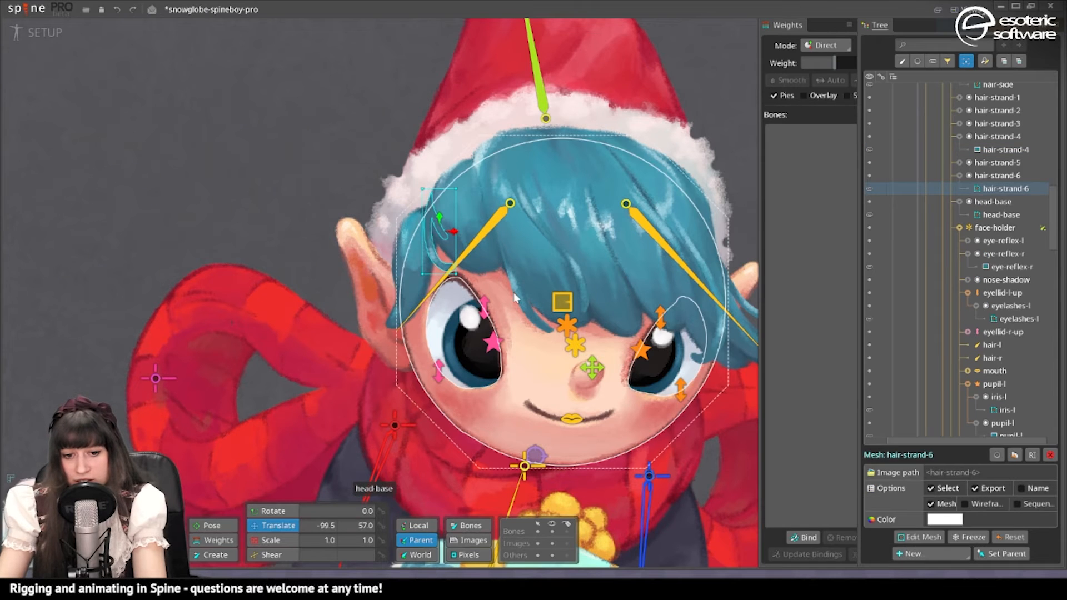
click(516, 286)
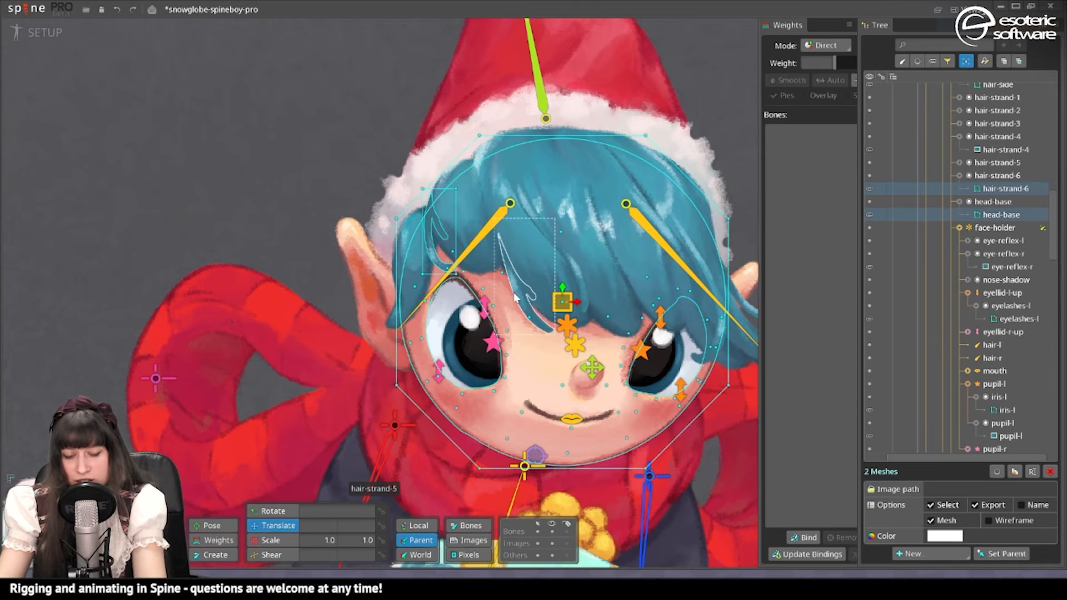
ctrl+click(534, 222)
ctrl+click(679, 286)
ctrl+click(665, 244)
Bind the hair-strand-6 mesh to the hair-r, hair-l, head-base and slower-face-holder bones
drag(706, 328, 659, 345)
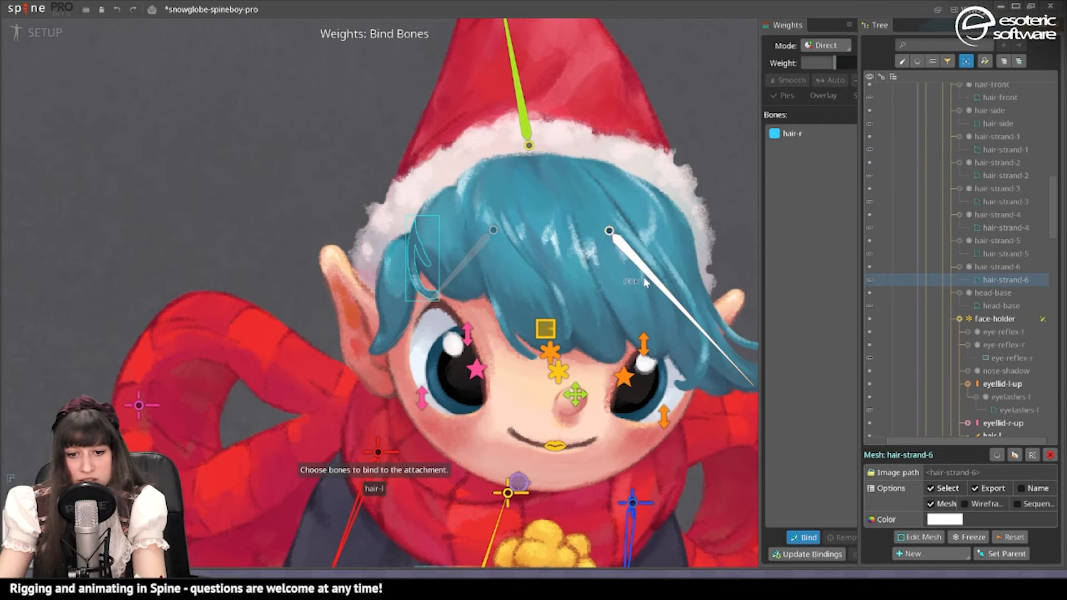
click(643, 277)
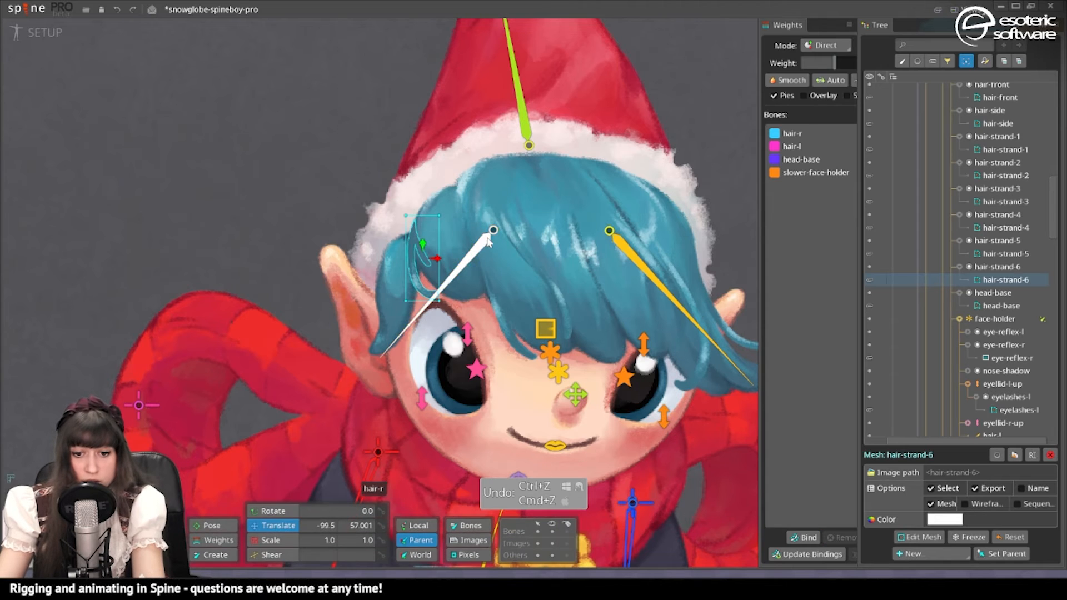
Edit the hair-strand-4 mesh so its outline closely follows the curved strand instead of the rectangular image bounds
click(923, 537)
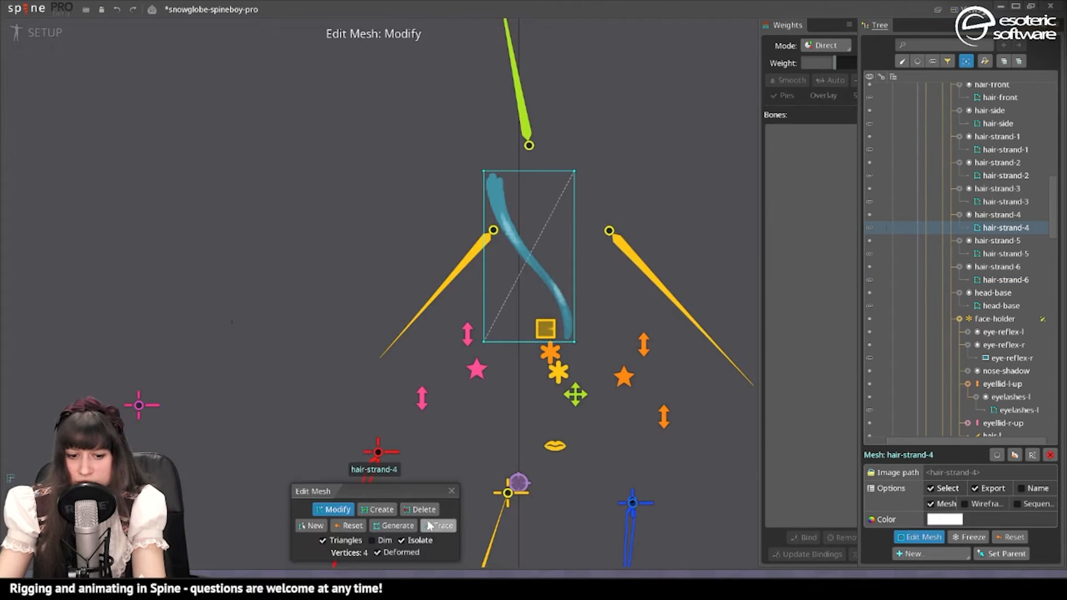
key(Return)
drag(503, 176, 504, 155)
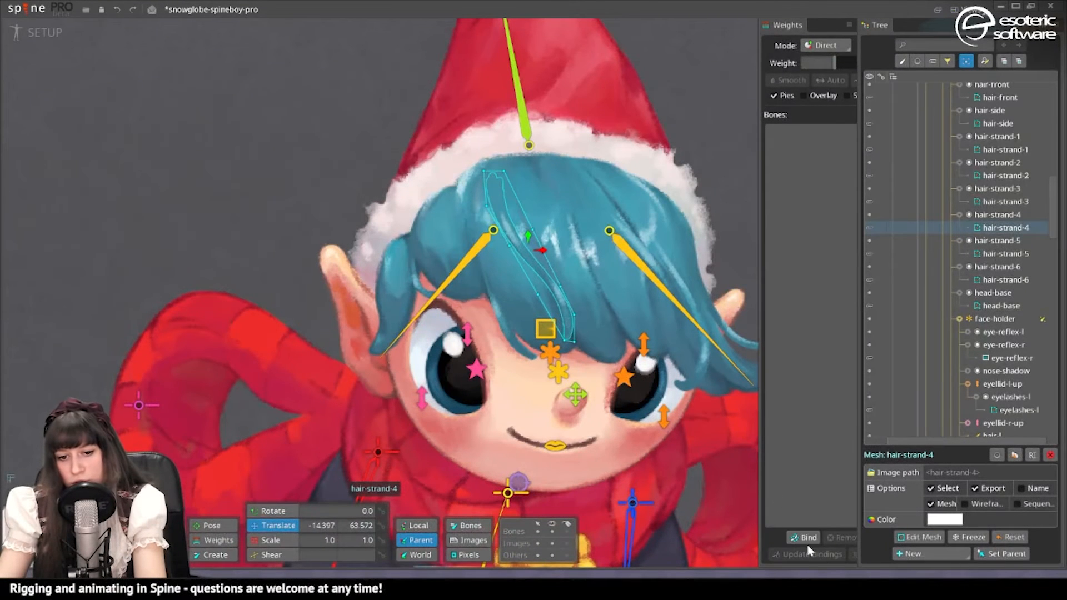
Bind the hair-strand-4 mesh to the hair-l, hair-r, head-base and face-holder bones
click(806, 538)
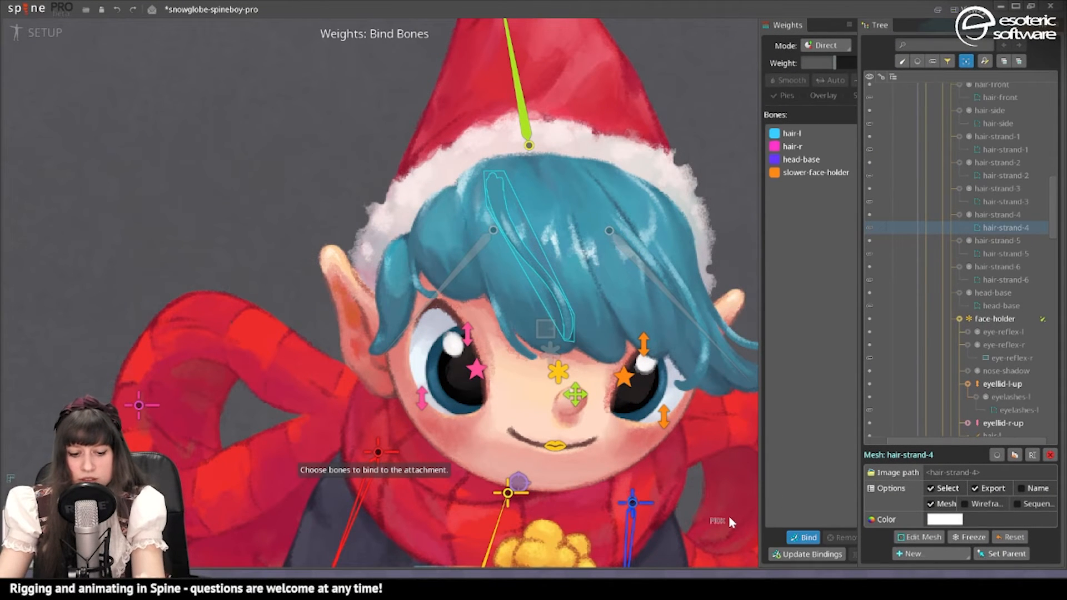
click(558, 374)
key(Escape)
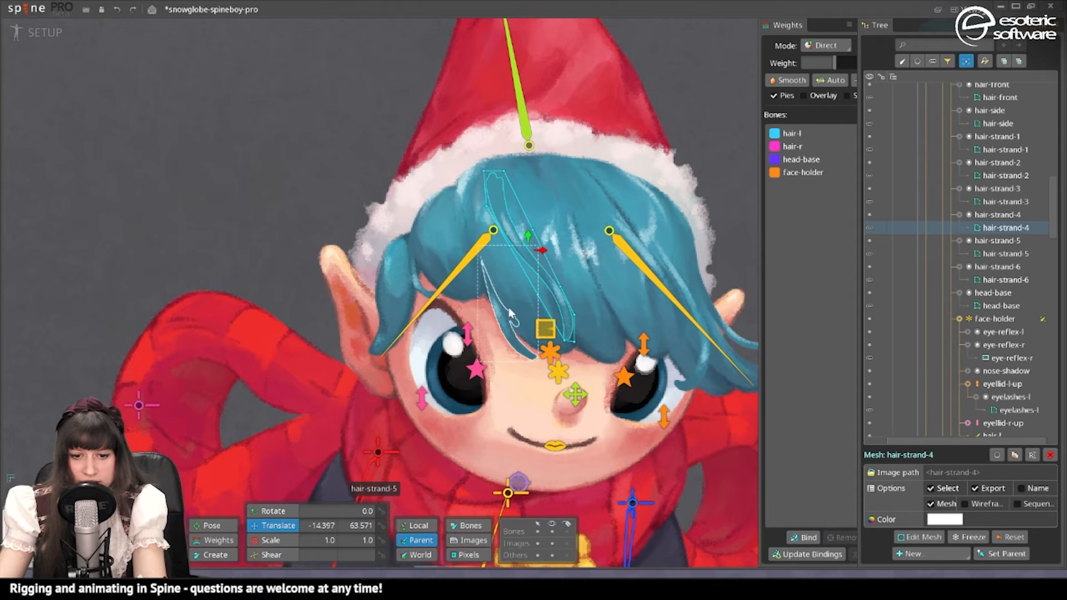
Bind the hair-strand-5 mesh to the head-base, face-holder, hair-r and hair-l bones, keeping its four-vertex outline
click(916, 538)
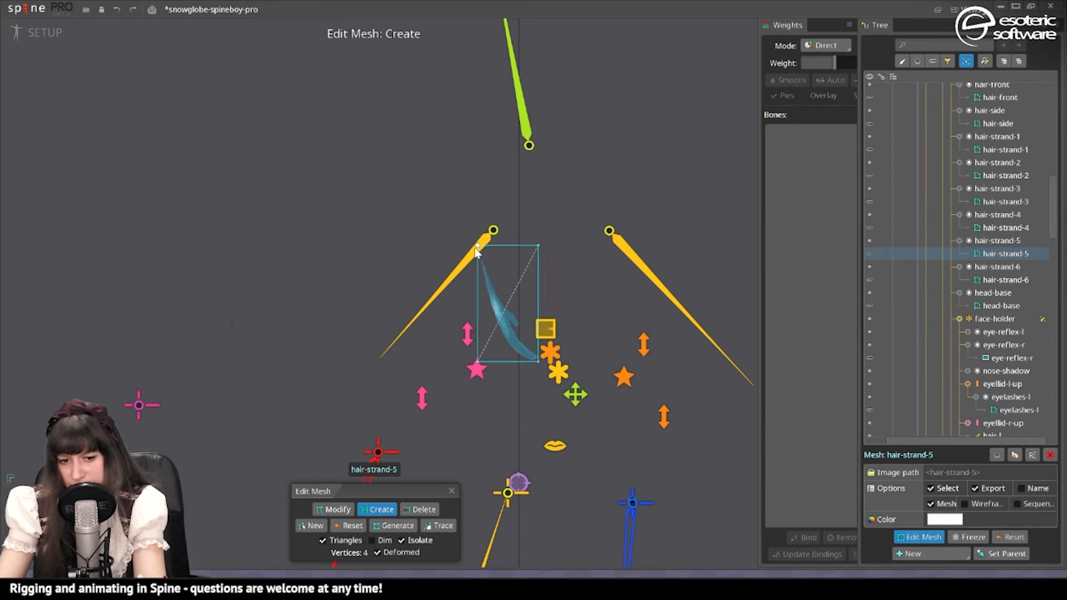
click(452, 491)
key(b)
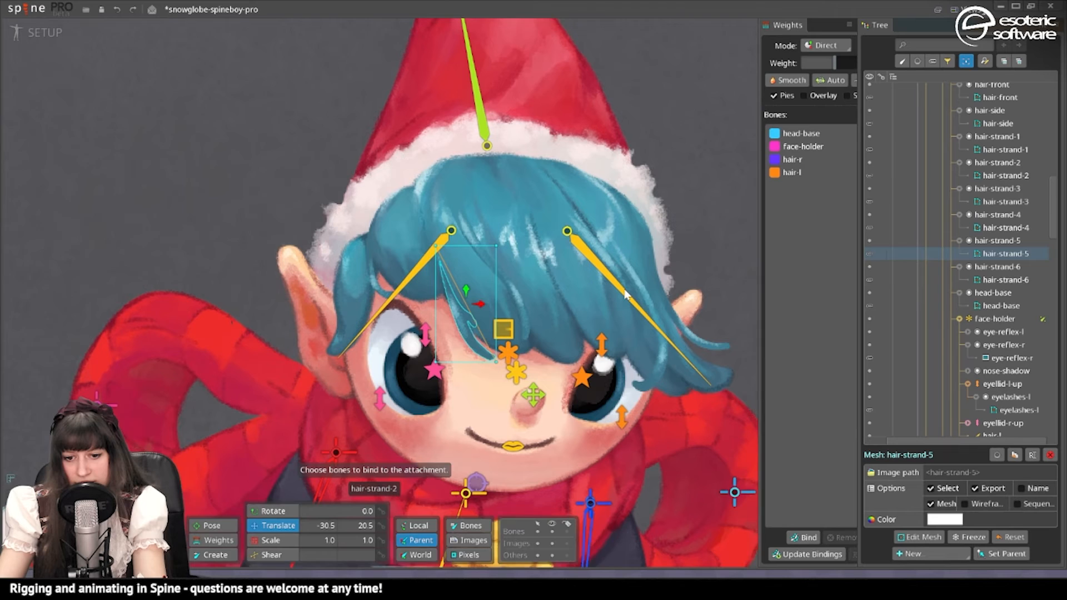
Bind the hair-strand-2 mesh to the hair-l, head-base, face-holder and nose bones
click(801, 537)
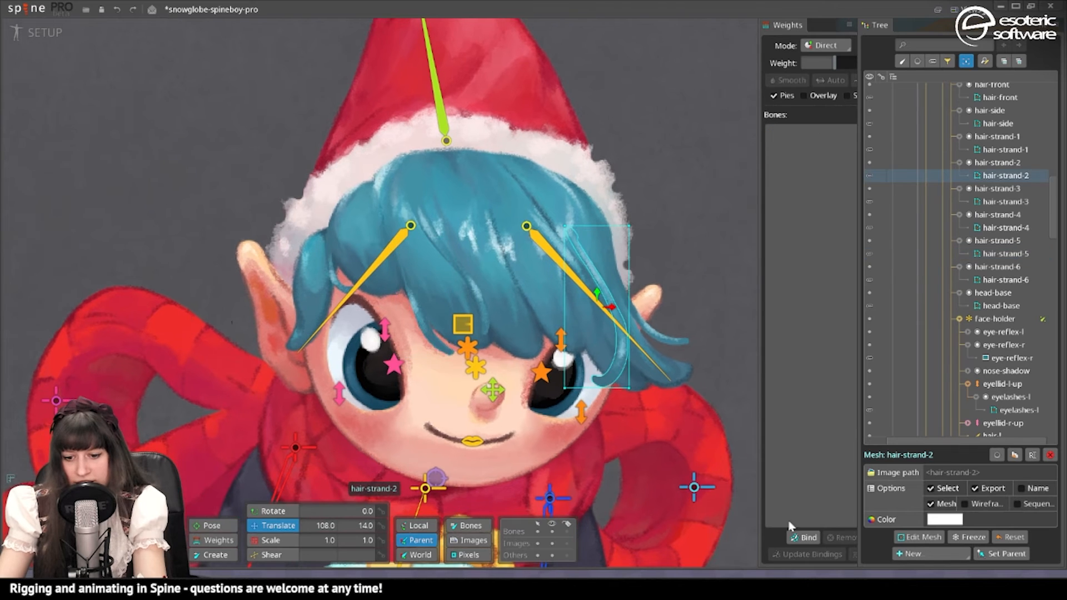
click(803, 538)
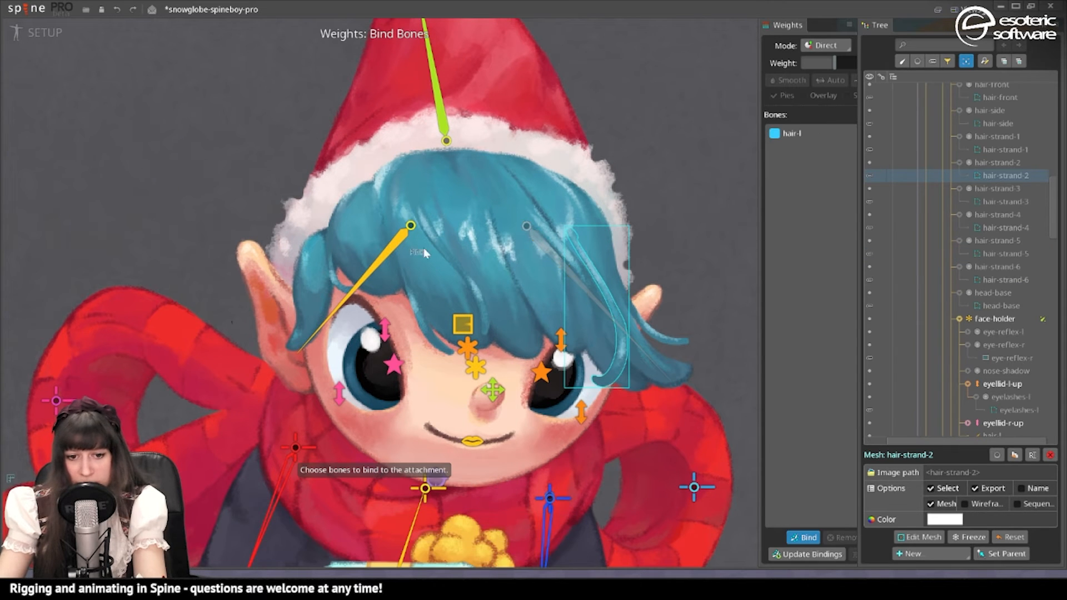
click(463, 324)
click(475, 367)
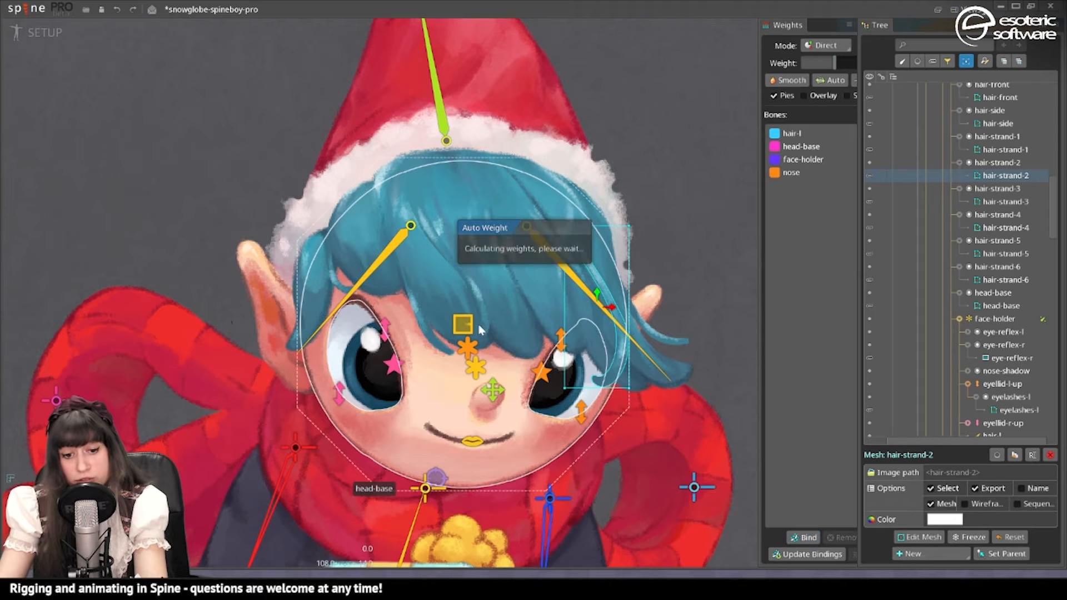
Add the nose bone to the bones bound to the hair-strand-5 mesh
click(427, 314)
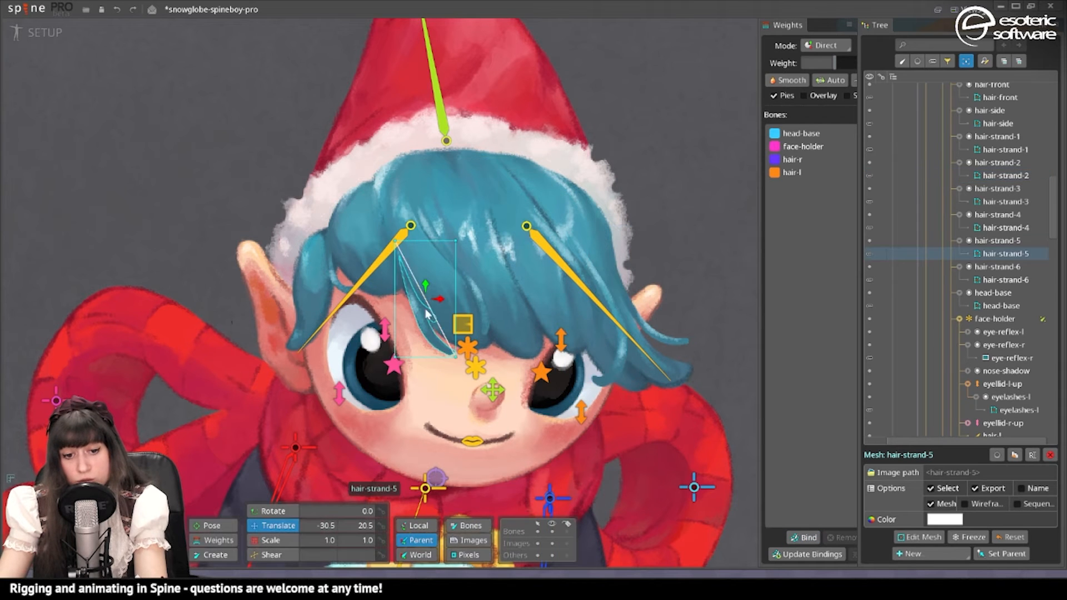
click(798, 539)
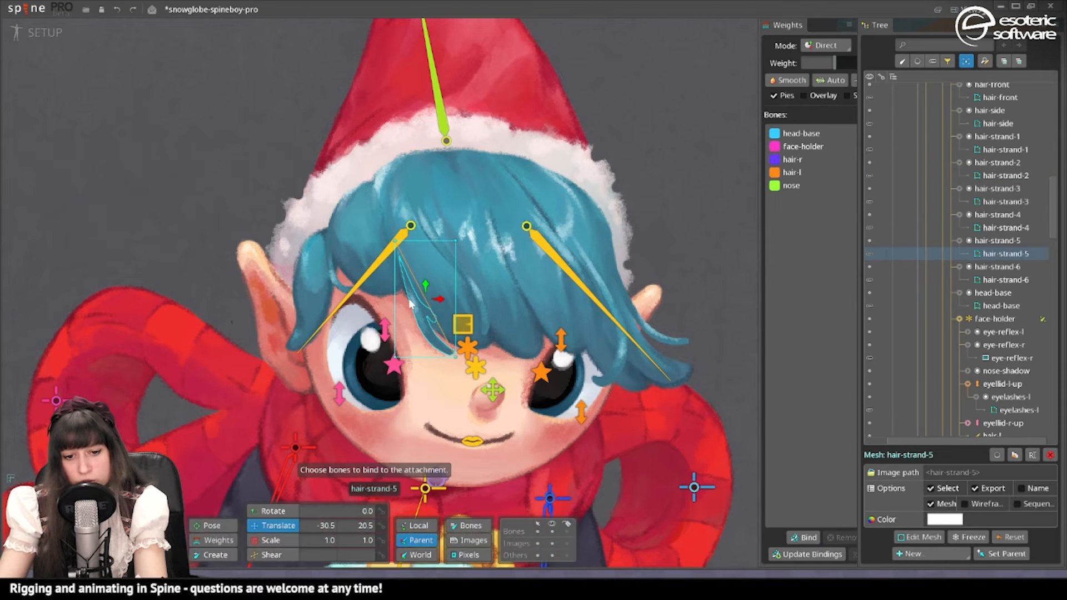
key(space)
Bind the hair-strand-3 mesh to the hair-l, head-base, face-holder and nose bones
click(524, 309)
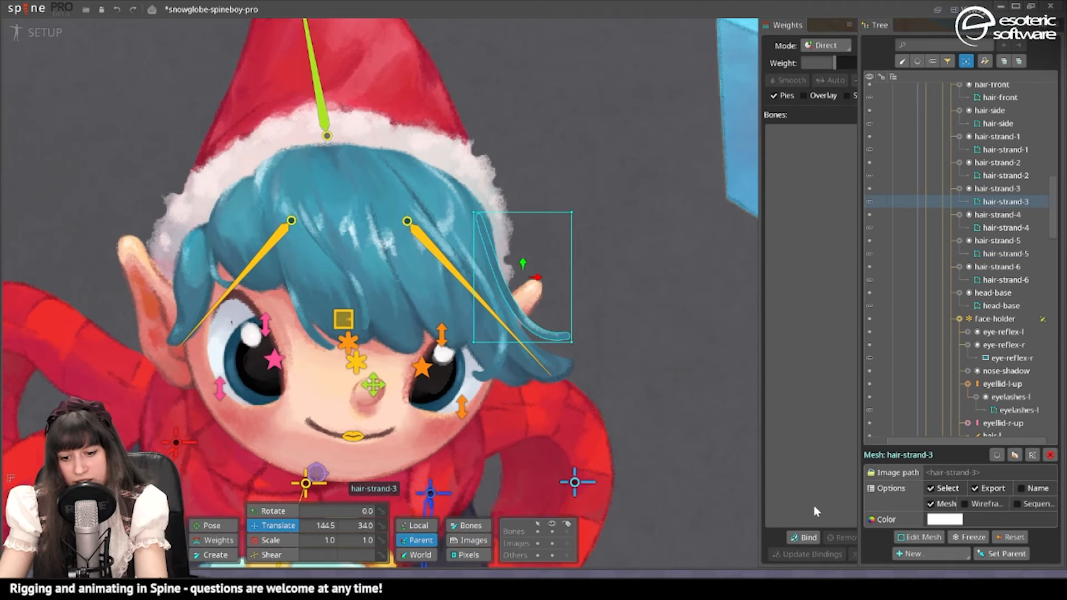
click(804, 537)
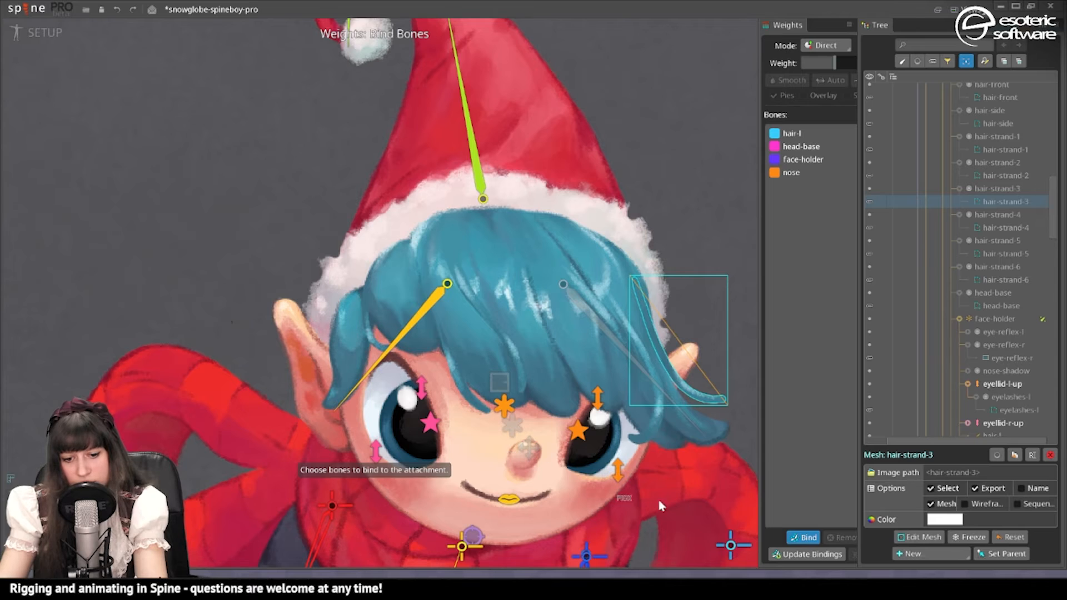
click(803, 537)
Save the project and switch to animate mode with the face-turn-test animation
scroll(409, 333, down, 1)
key(ctrl+s)
click(44, 32)
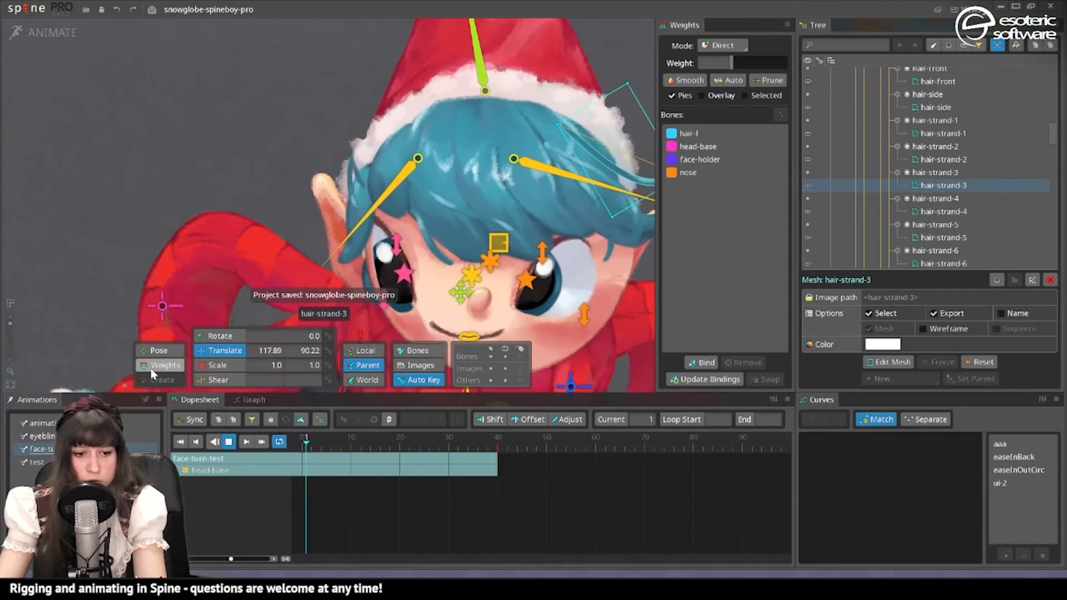
Give the two upper vertices of the hair-strand-6 mesh a head-base weight of 100
click(392, 169)
key(g)
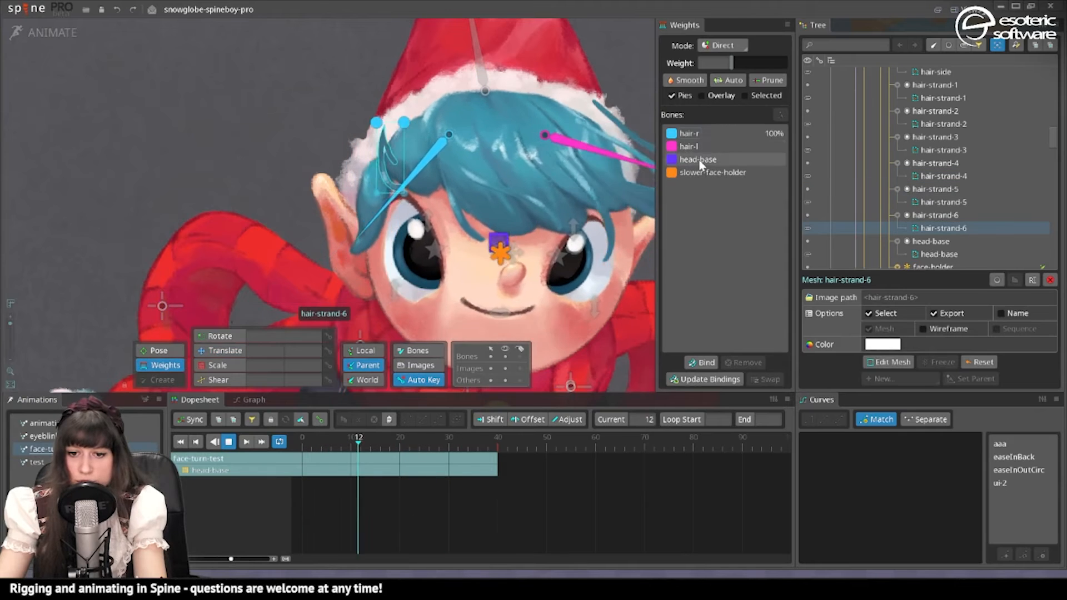
click(699, 160)
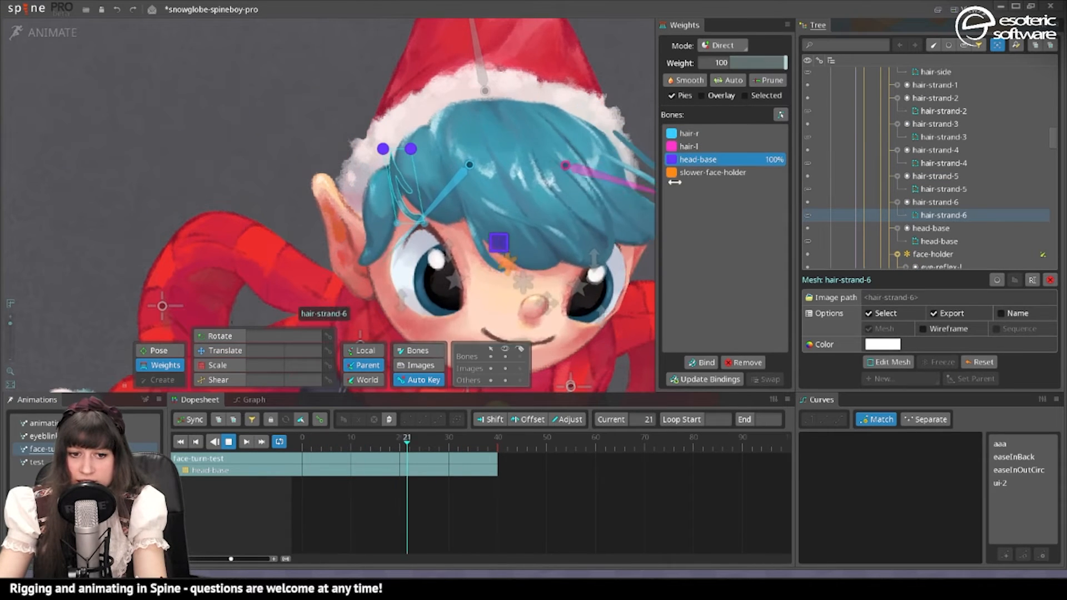
Bind face-holder to the hair-strand-6 mesh and give its two upper vertices a face-holder weight of about 26
key(ctrl+z)
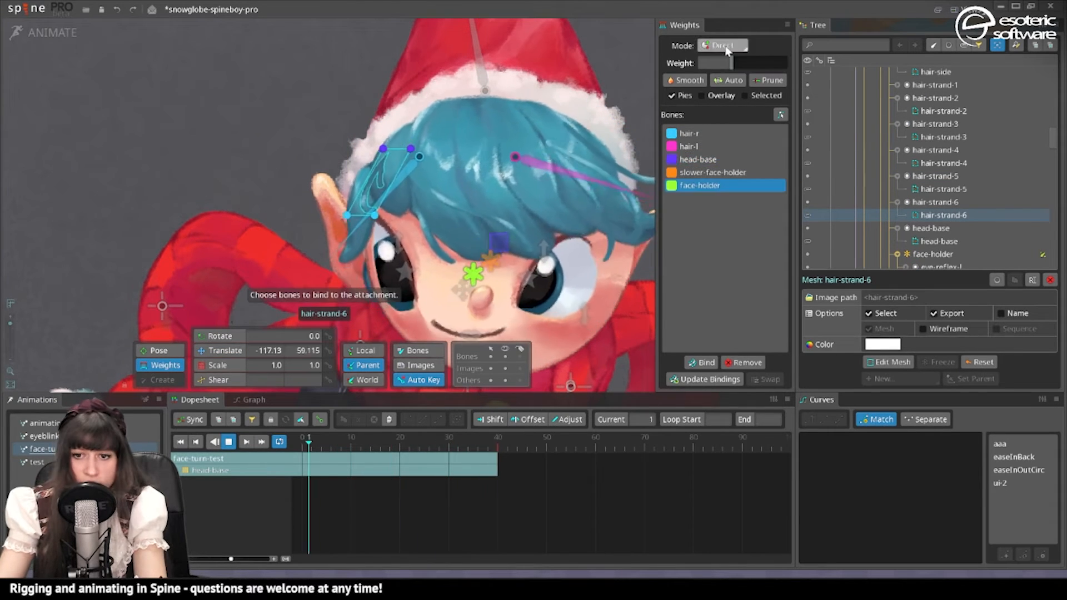
key(Escape)
drag(732, 63, 746, 71)
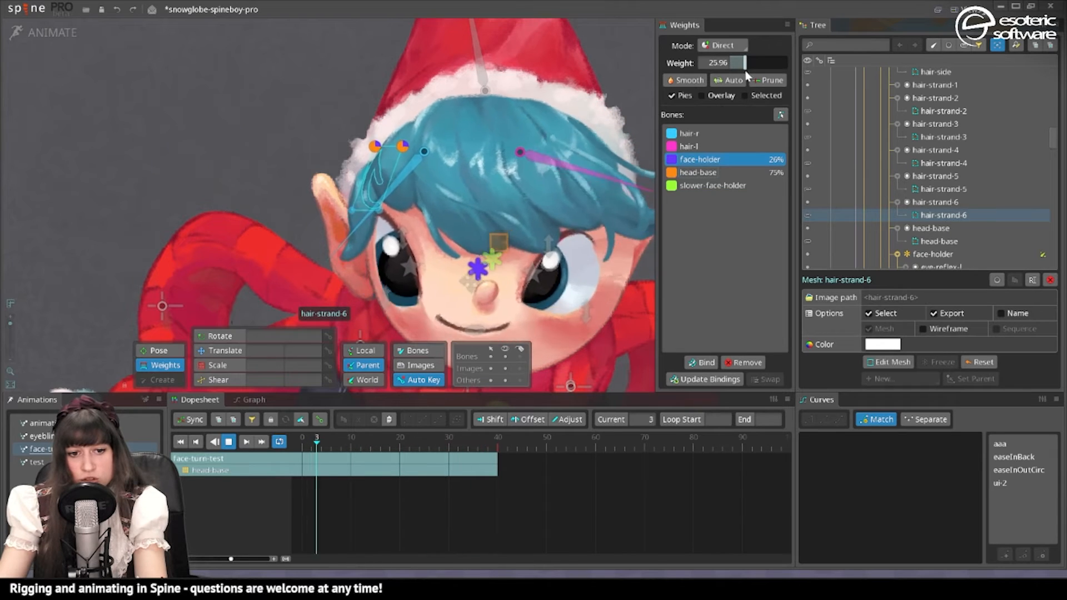
key(space)
key(space)
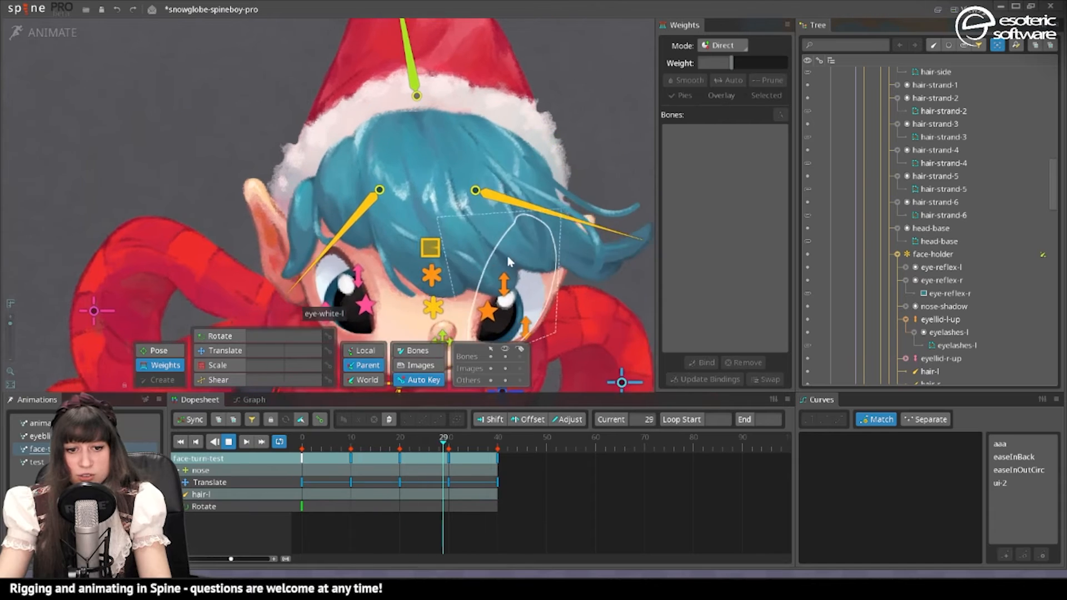
Give the two lower vertices of the hair-strand-5 mesh a nose weight of 67.31
click(548, 240)
click(689, 185)
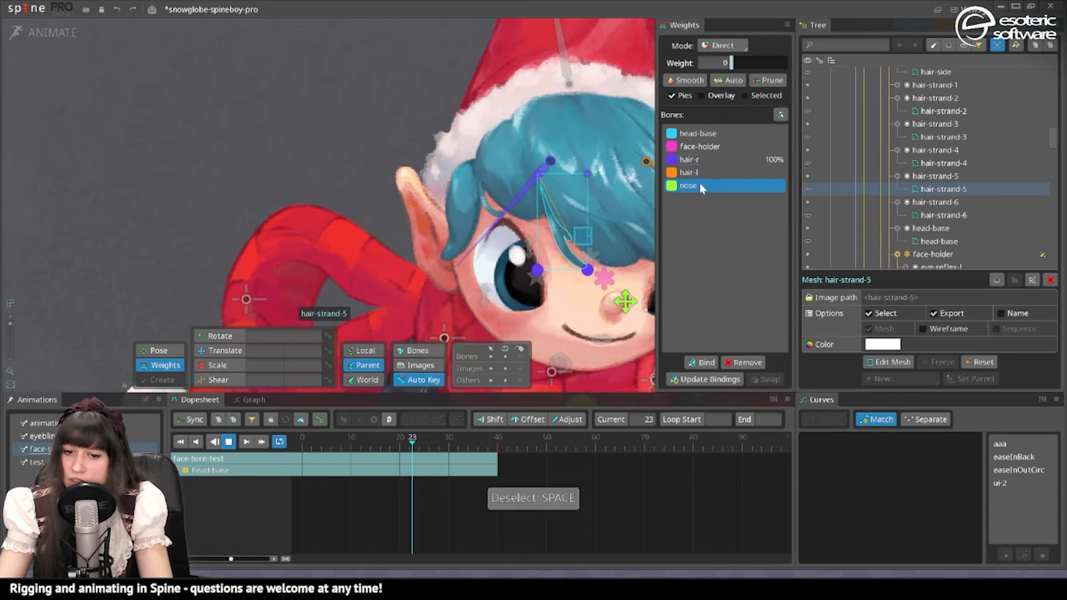
drag(739, 62, 768, 63)
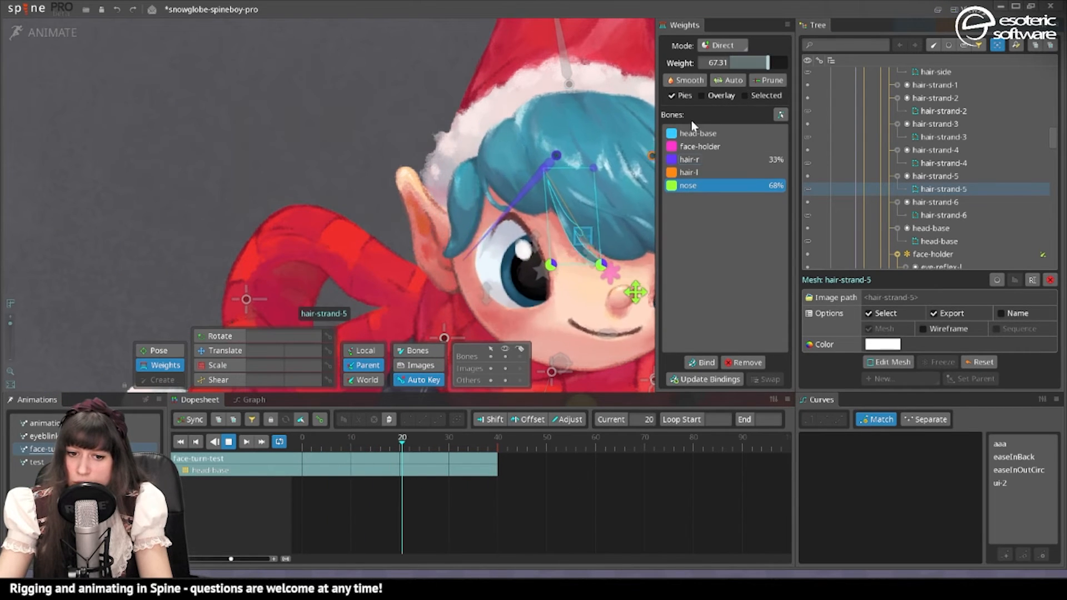
key(space)
Give the two upper vertices of the hair-strand-5 mesh a face-holder weight of 100
click(538, 233)
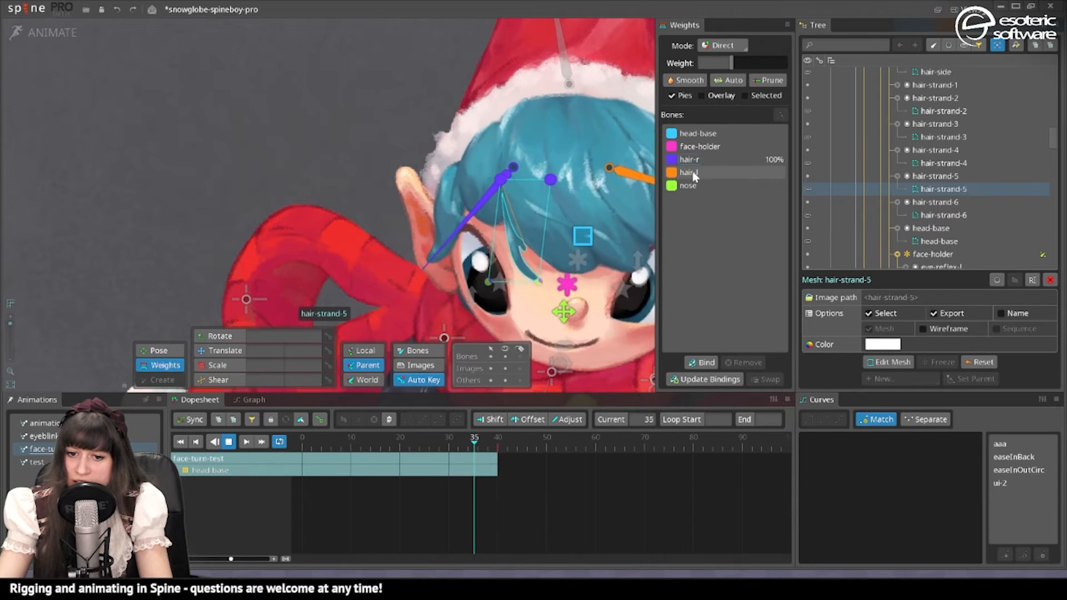
click(700, 146)
drag(738, 62, 792, 65)
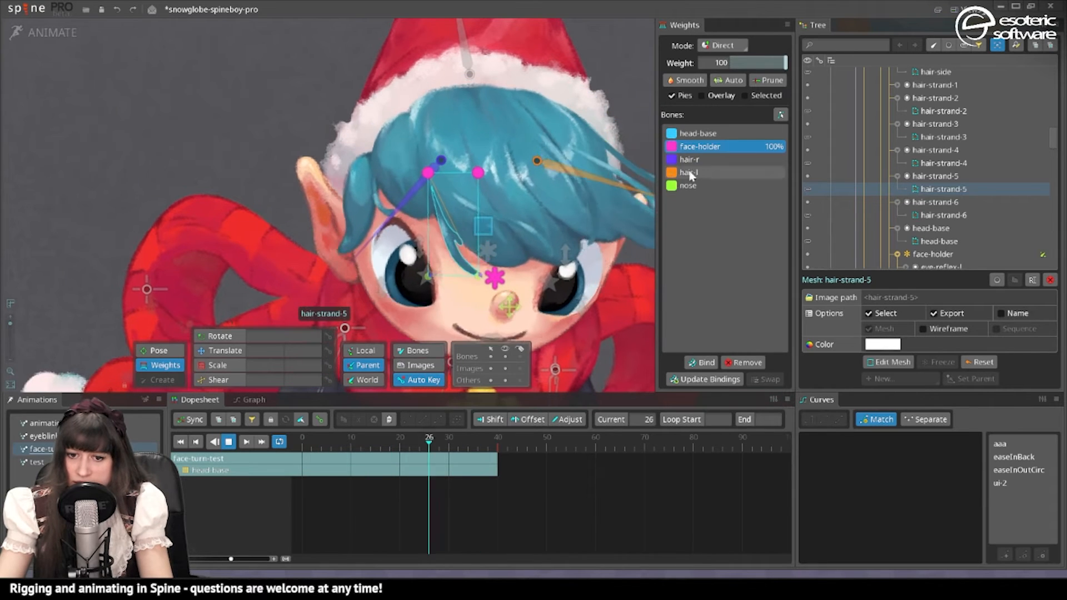
Blend some head-base weight into the two upper vertices of the hair-strand-5 mesh
click(699, 134)
mouse_move(738, 63)
mouse_down()
mouse_move(749, 63)
mouse_move(738, 63)
mouse_up()
key(space)
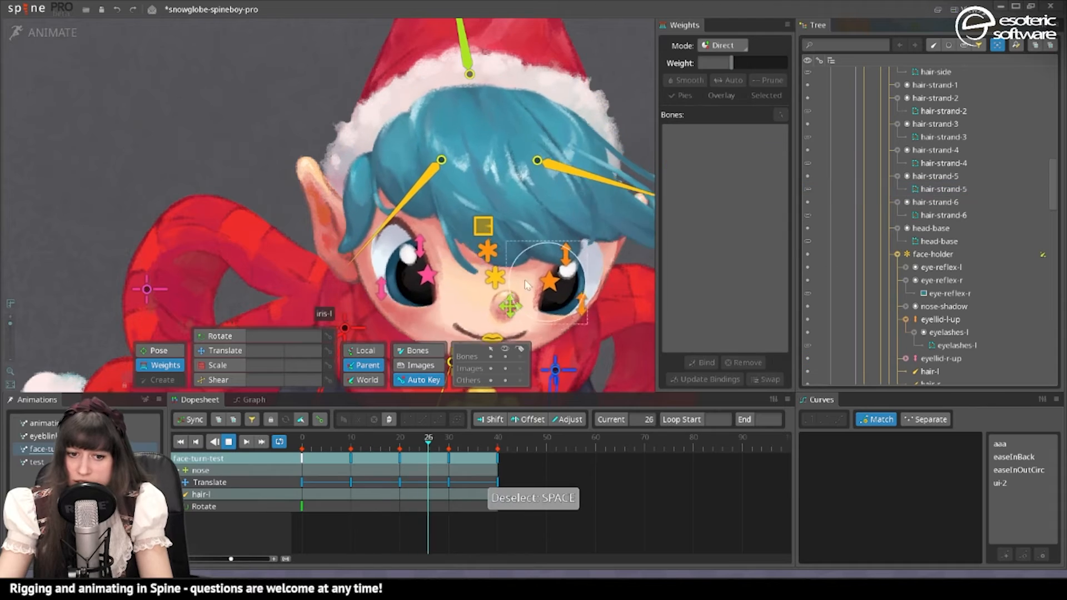
Weight the four upper vertices of the hair-strand-4 mesh to the face-holder bone
drag(495, 184, 437, 133)
click(437, 133)
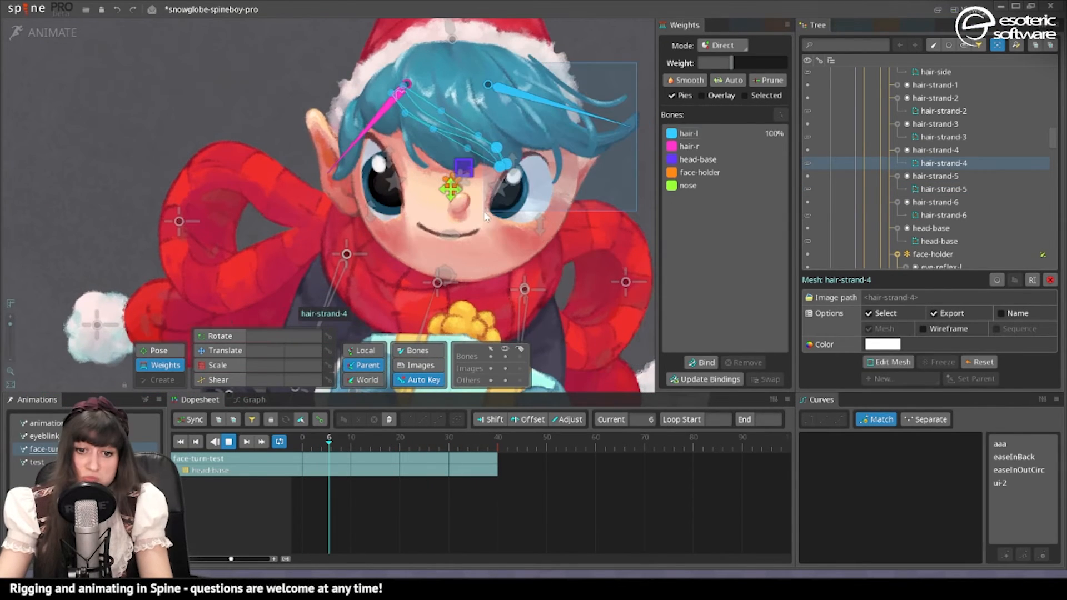
click(709, 173)
key(space)
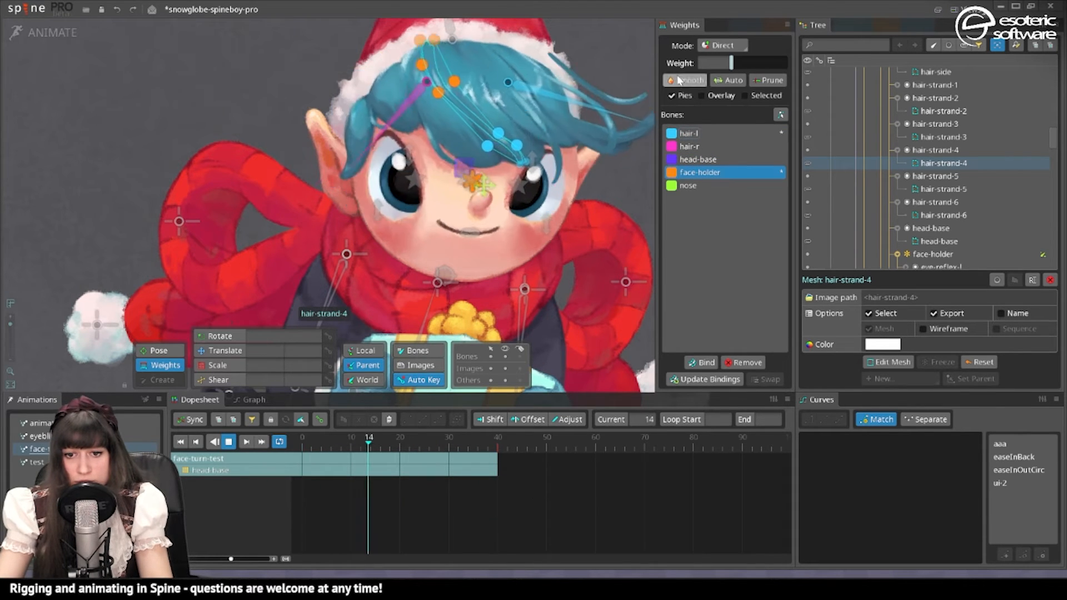
key(space)
Add head-base weight to the two topmost vertices of the hair-strand-4 mesh
click(455, 139)
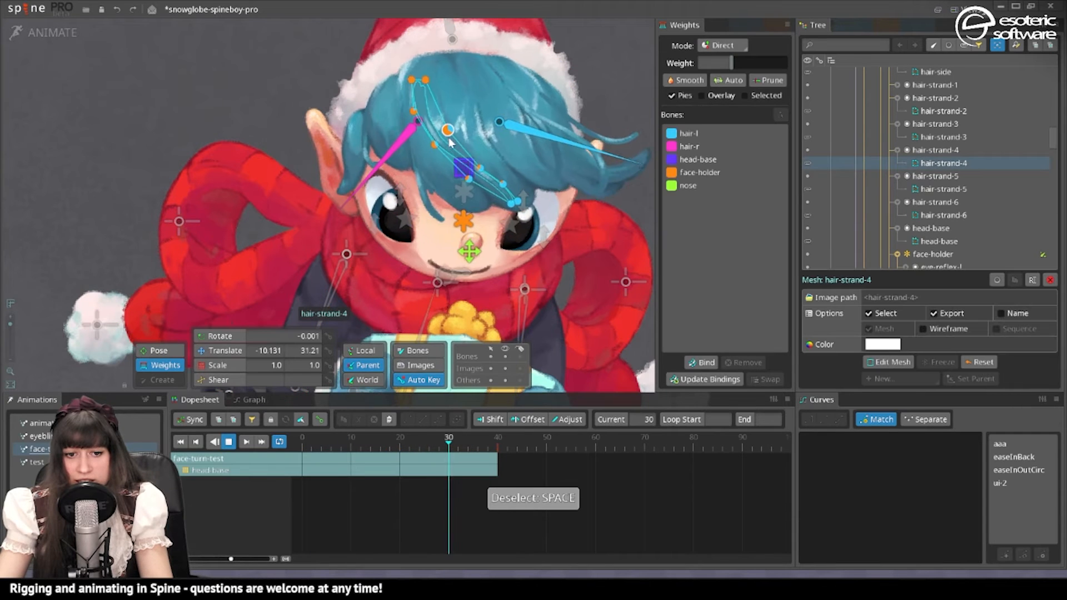
click(698, 160)
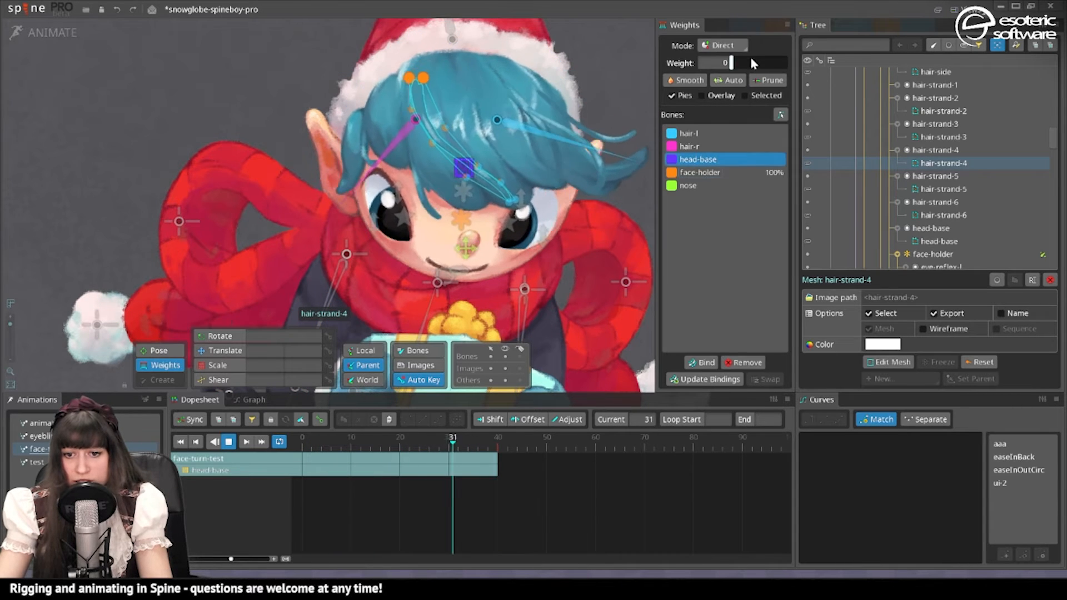
drag(751, 61, 766, 62)
Blend nose bone weight into the lower vertices of the hair-strand-4 mesh
click(484, 147)
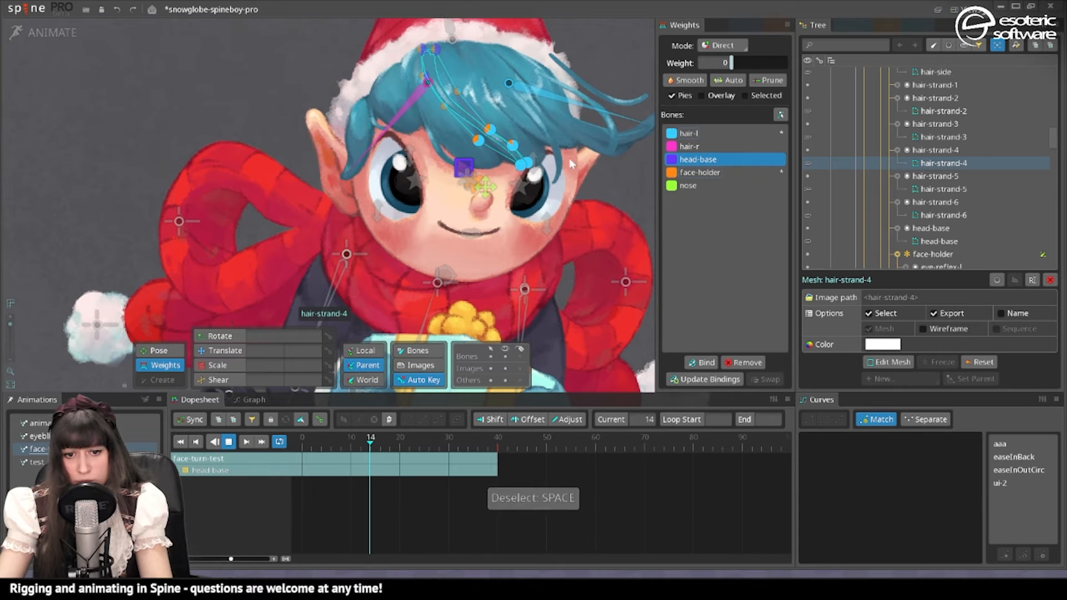
click(716, 186)
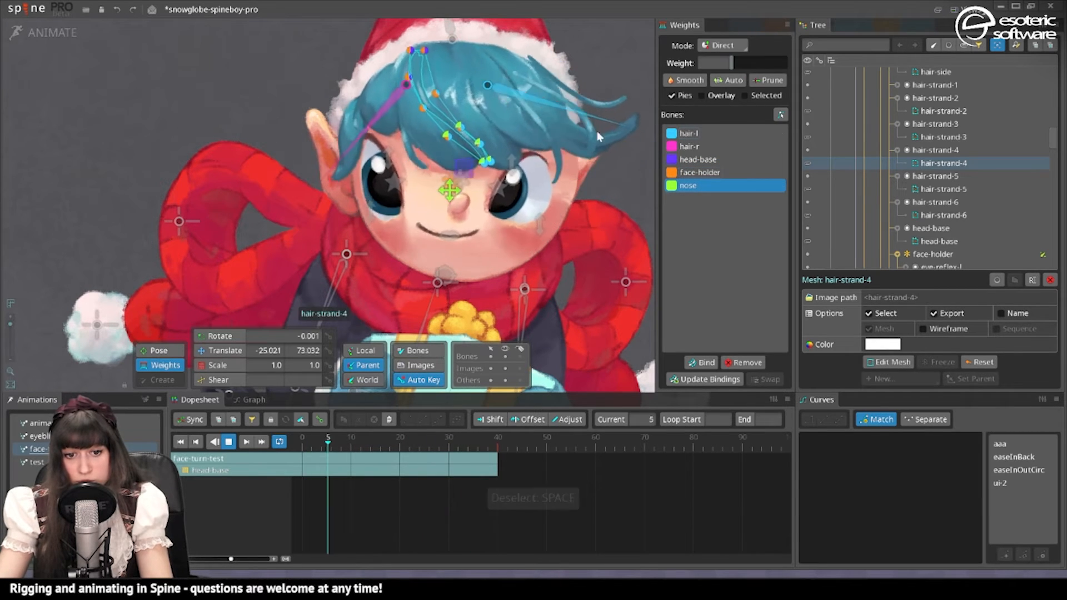
key(space)
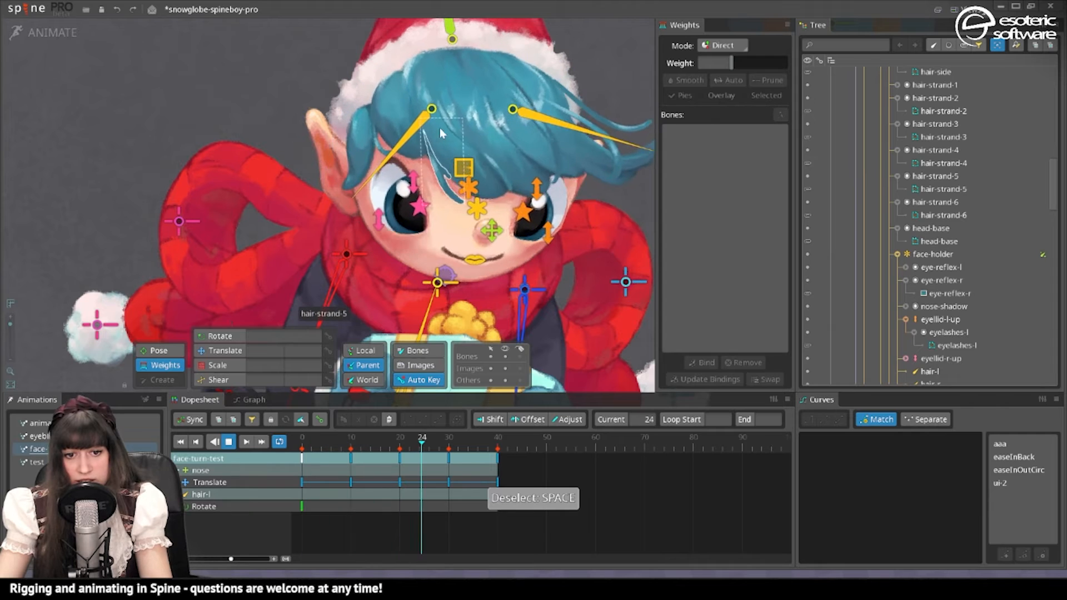
Bind the hair-strand-1 mesh to the hair-l, head-base, face-holder and nose bones in setup mode
drag(547, 138, 412, 110)
click(406, 116)
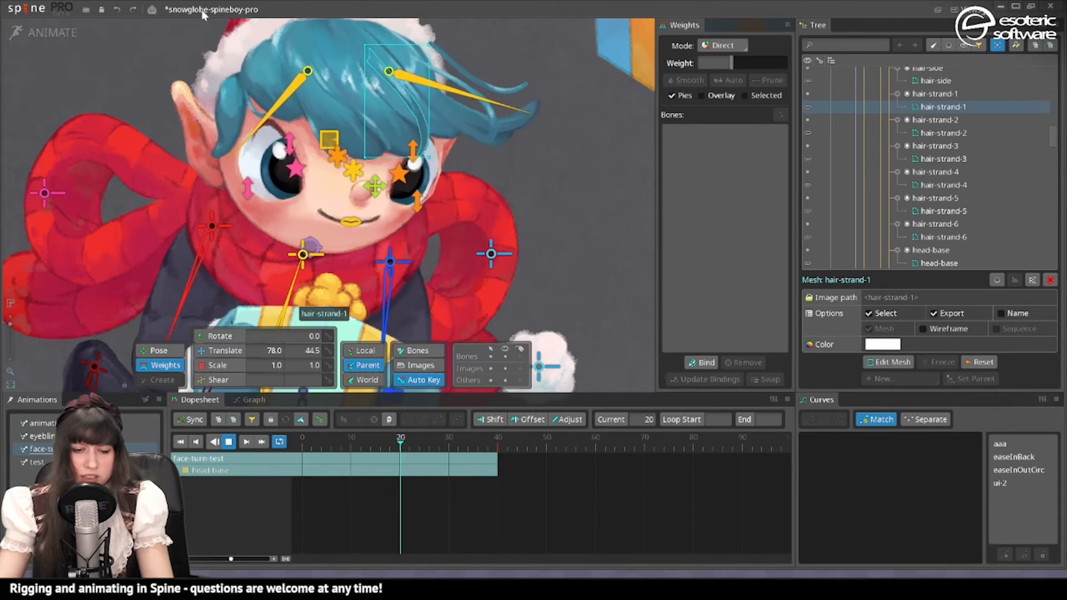
click(44, 32)
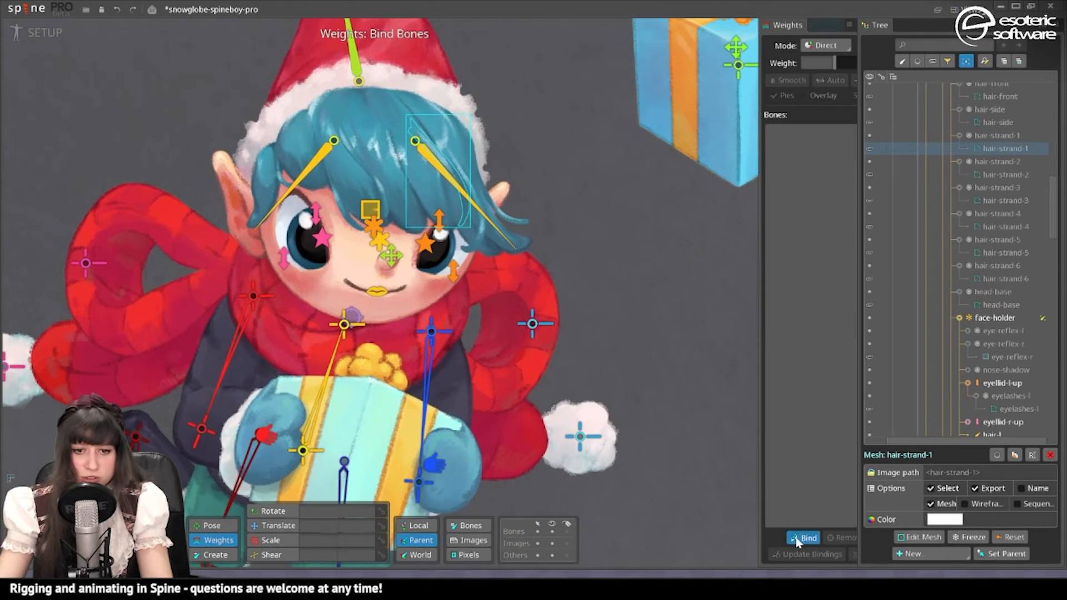
drag(580, 371, 680, 452)
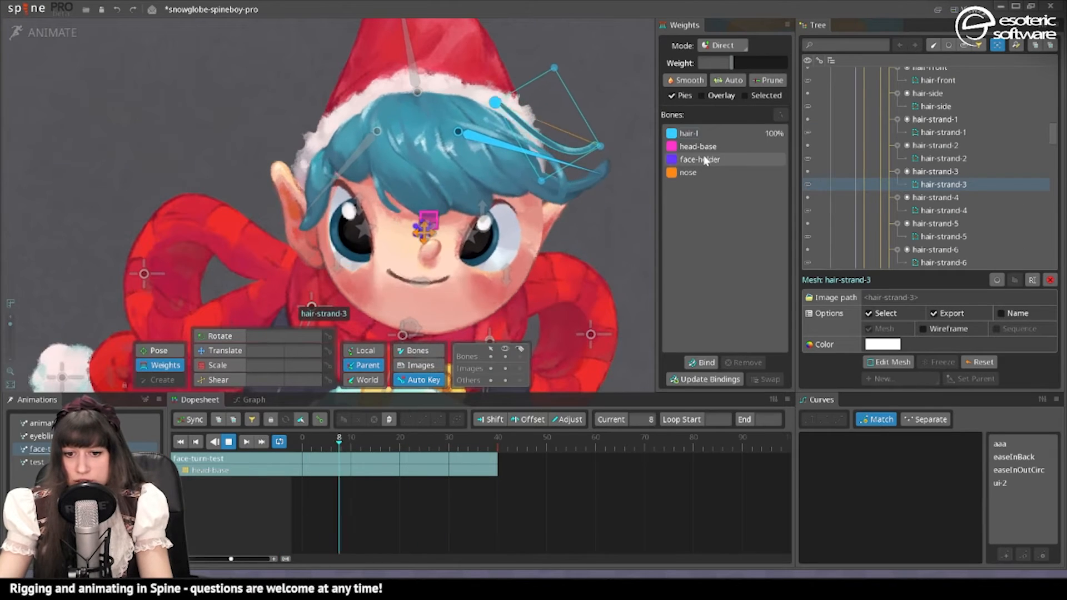
Weight the upper vertex of the hair-strand-3 mesh to face-holder, with head-base blended in at 75
click(704, 160)
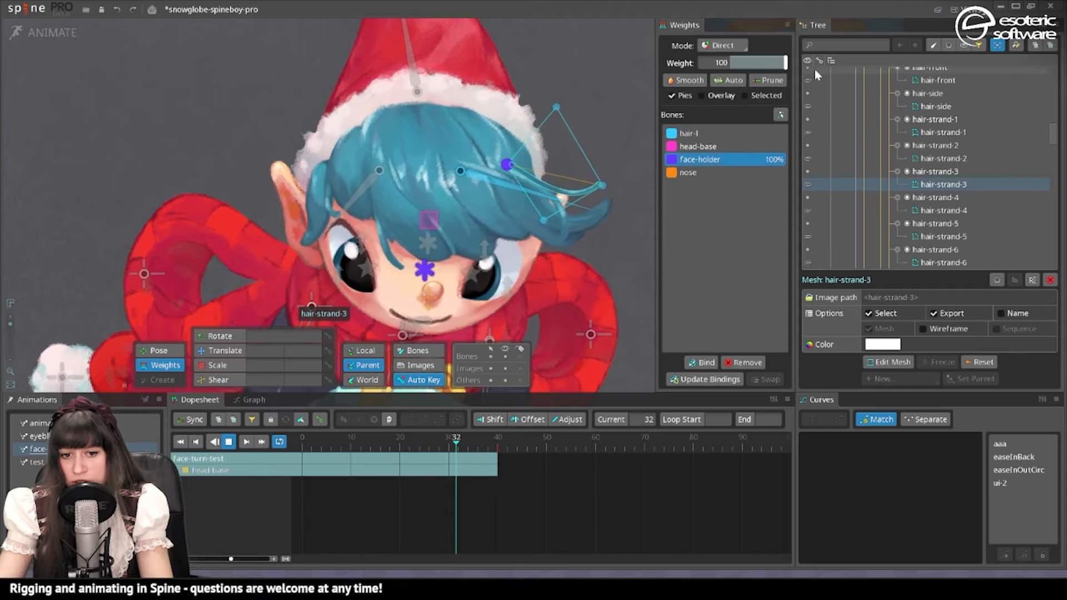
click(699, 148)
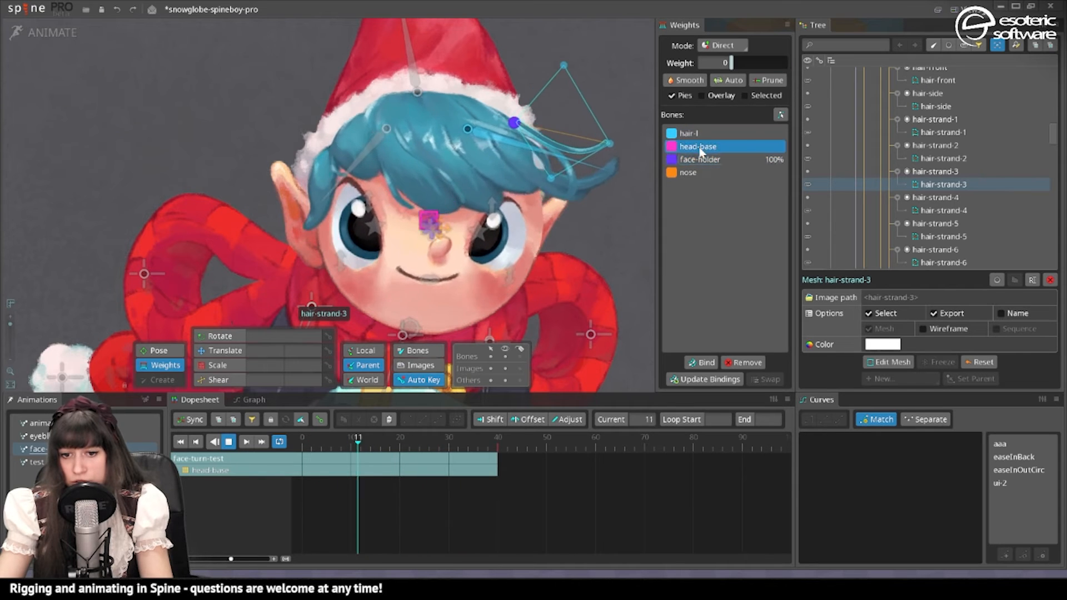
drag(731, 63, 773, 65)
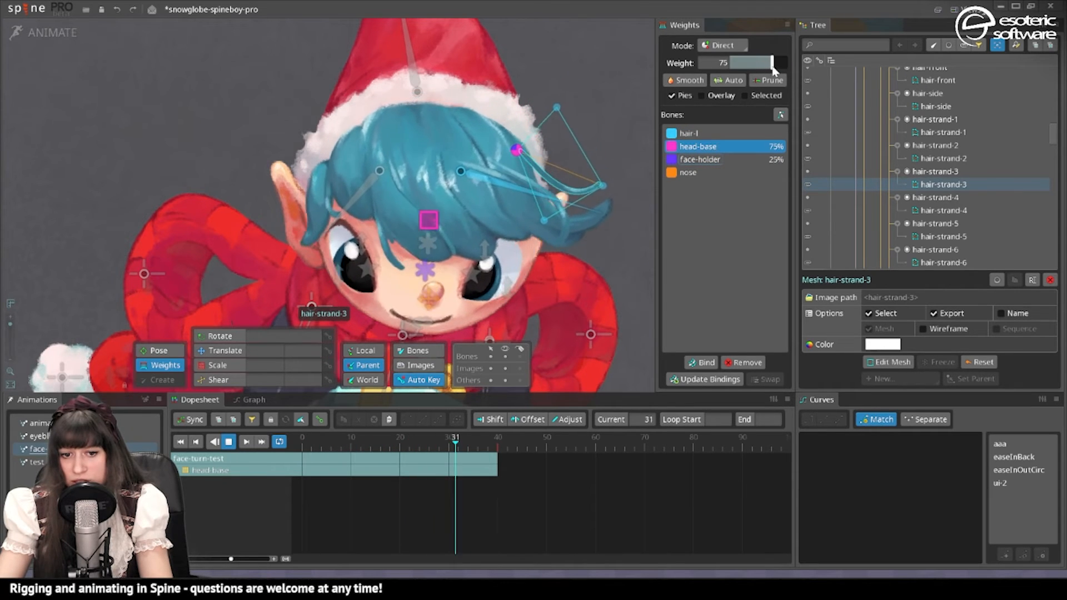
Weight the two upper vertices of the hair-strand-2 mesh to head-base and blend in face-holder weight
click(488, 162)
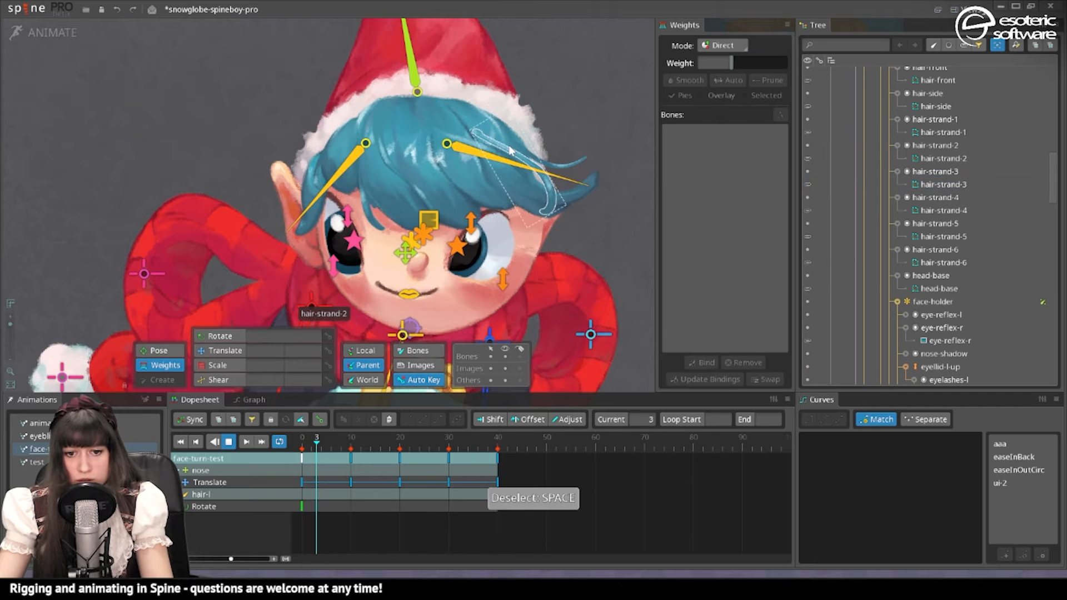
click(509, 150)
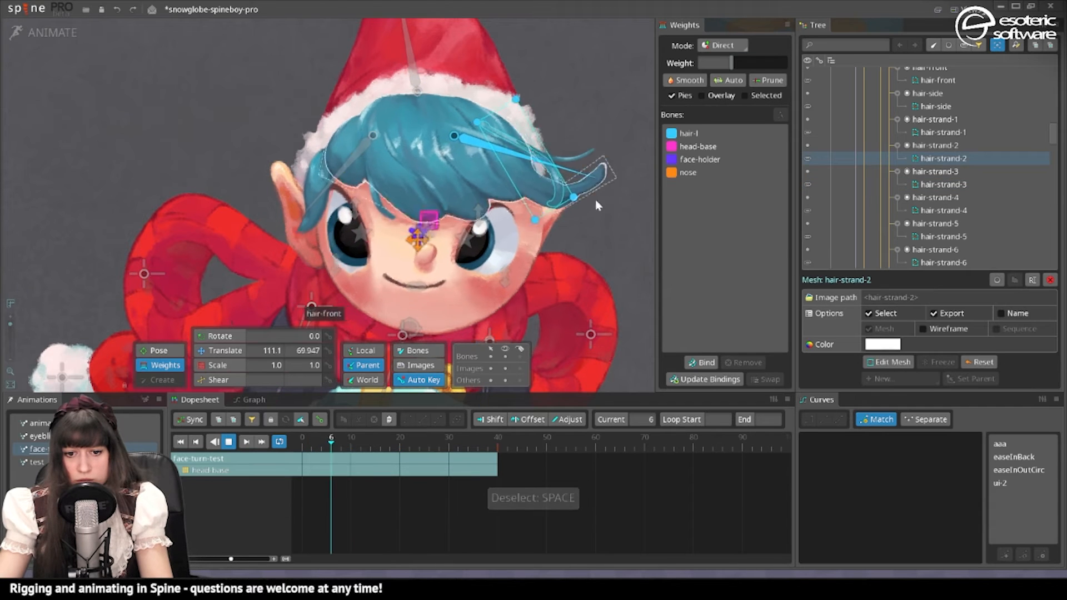
click(707, 158)
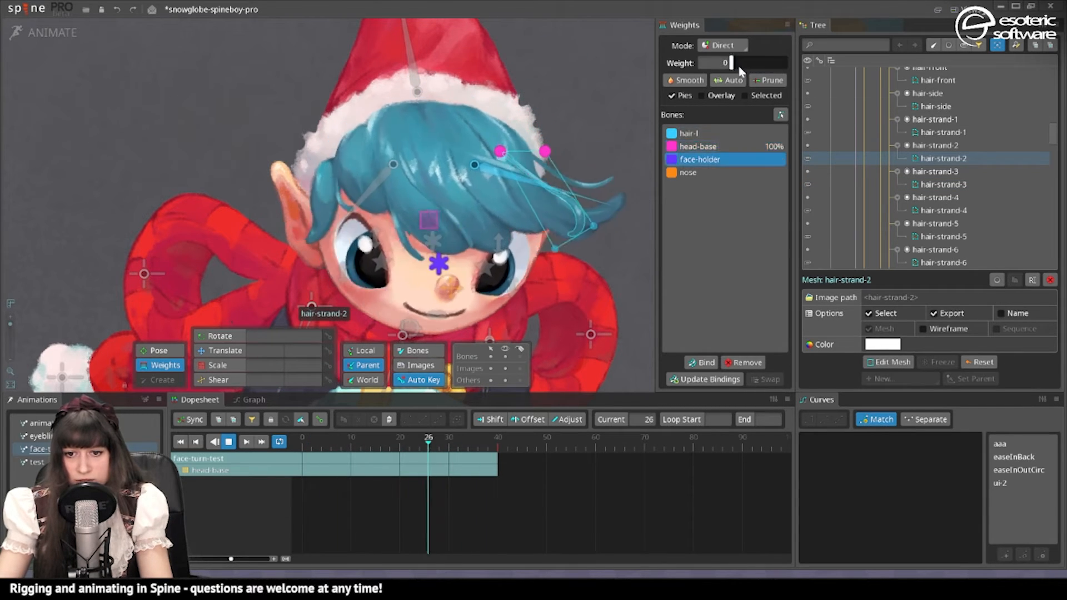
drag(739, 67, 771, 68)
key(space)
key(space)
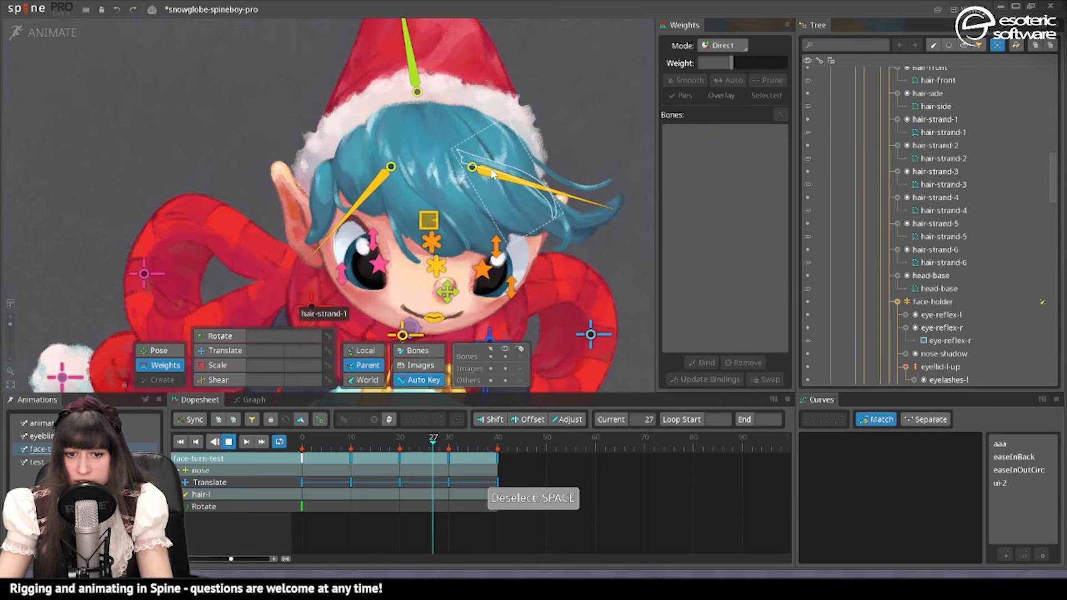
Weight the two upper vertices of the hair-strand-1 mesh to face-holder, with head-base blended in at about 44
click(492, 174)
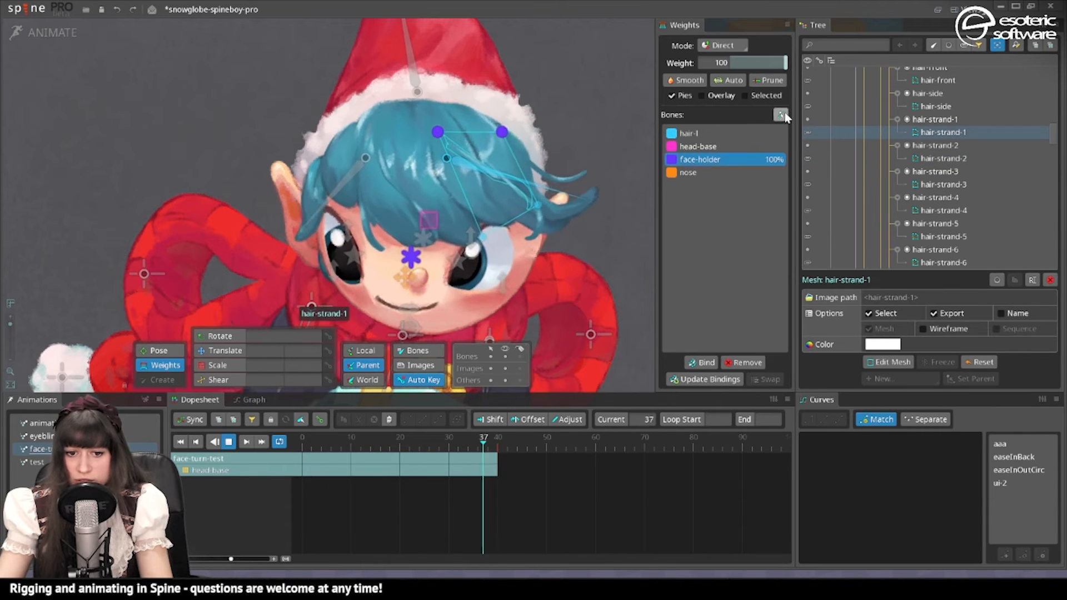
click(697, 147)
drag(736, 61, 756, 64)
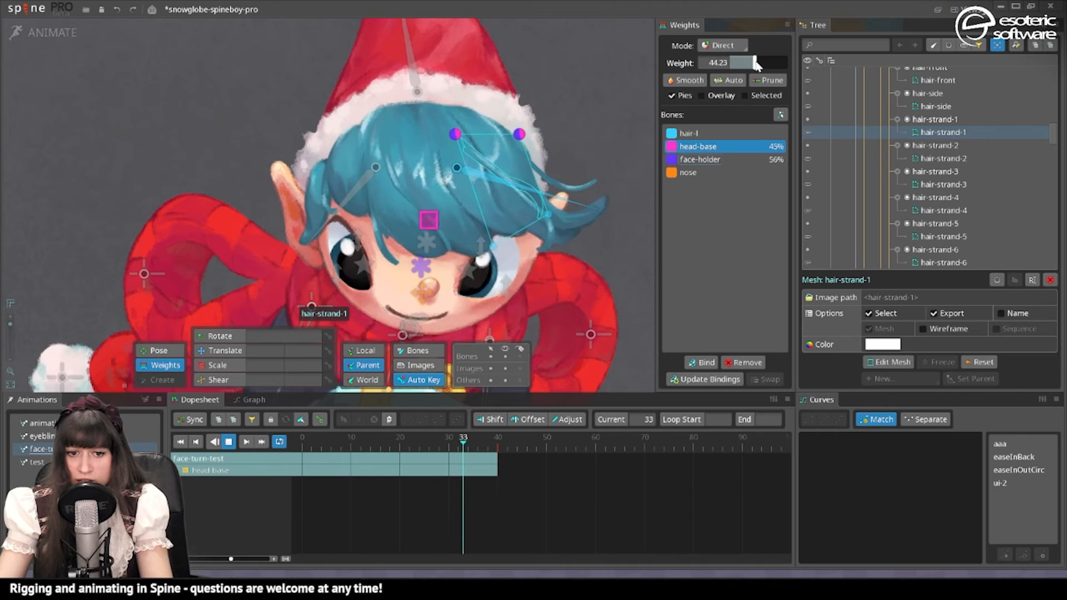
Blend nose bone weight into the two lower vertices of the hair-strand-1 mesh and save the project
key(space)
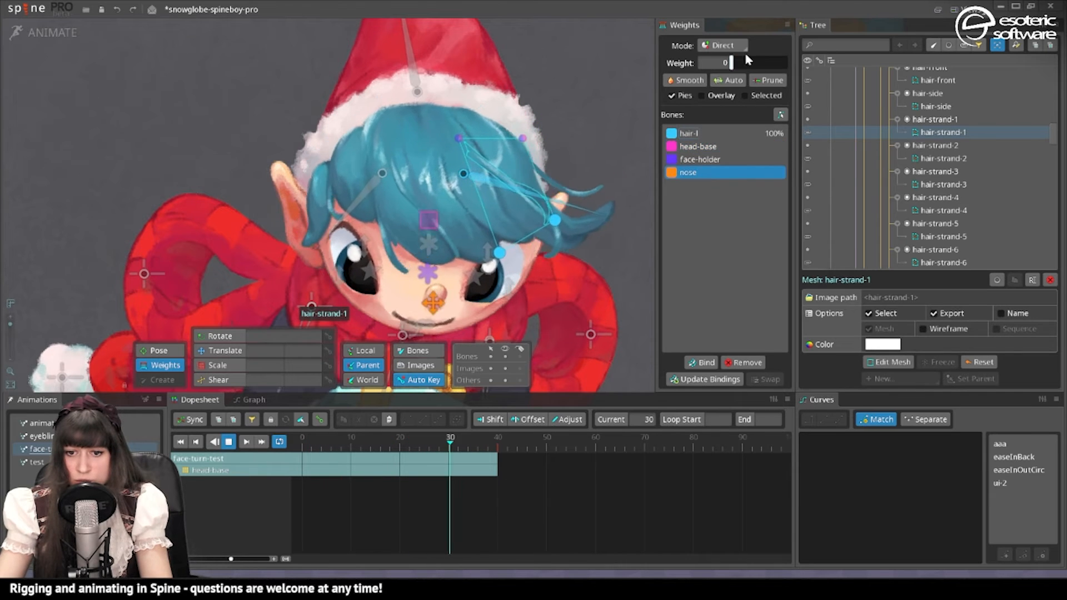
key(space)
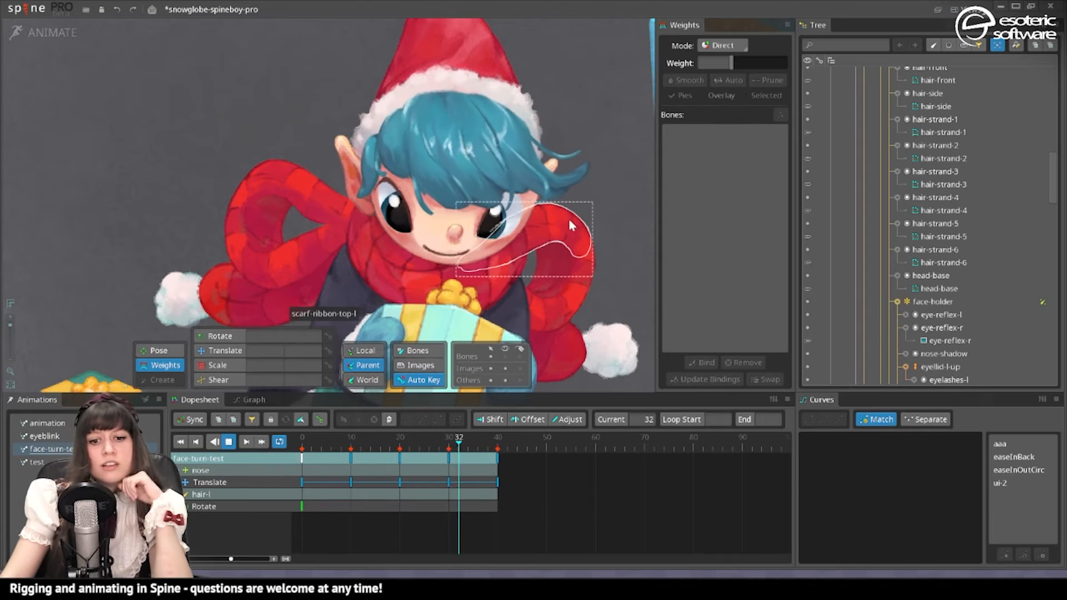
key(ctrl+s)
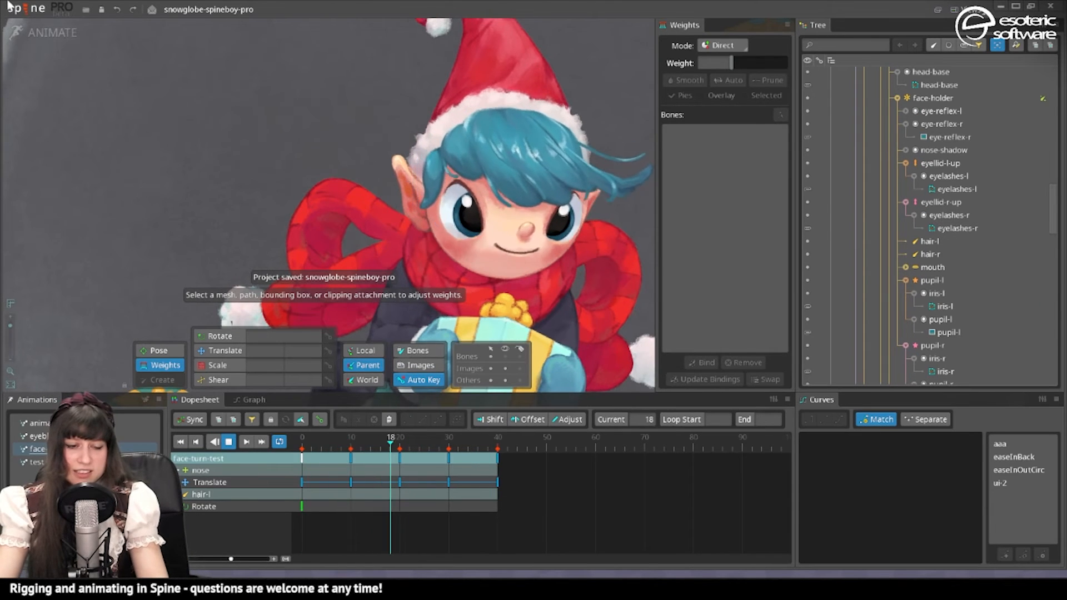
Turn the ear-r image into a mesh with four corner vertices in setup mode
click(44, 32)
click(451, 261)
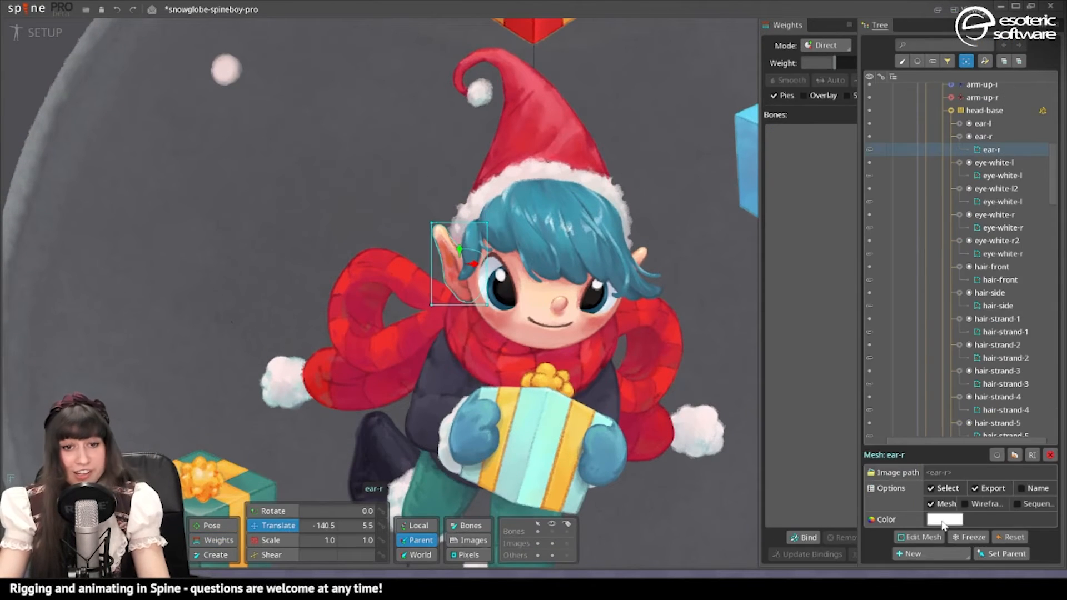
click(920, 537)
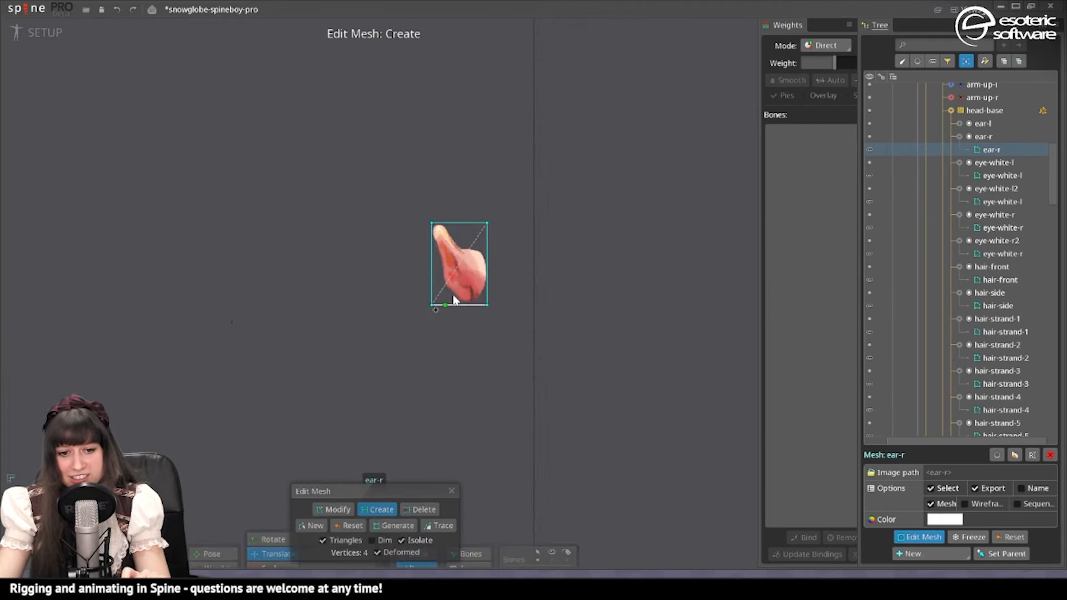
click(449, 492)
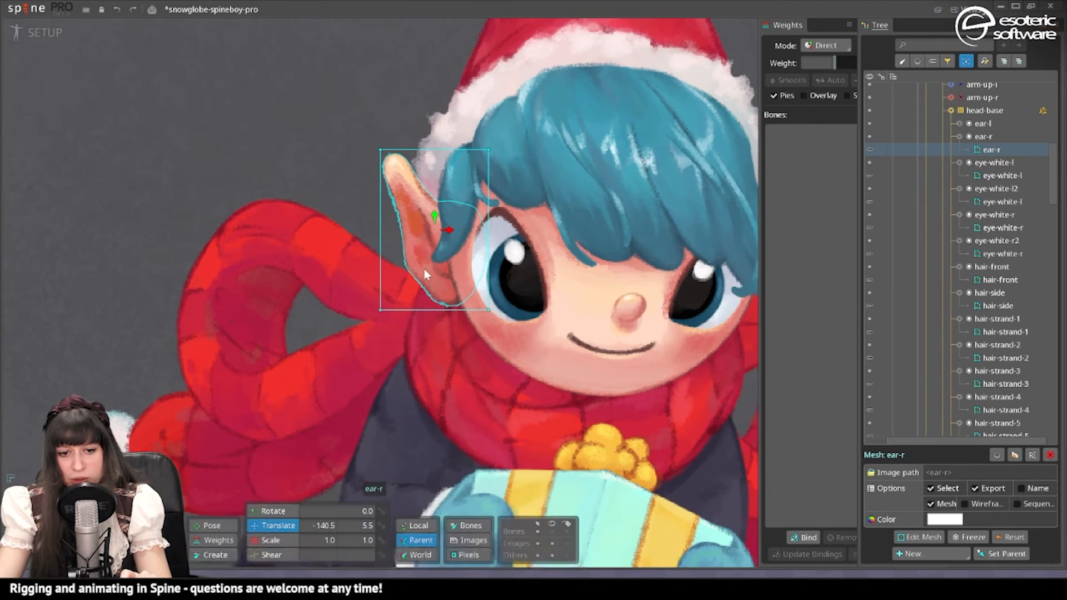
Bind the ear-r mesh to the head-base and head-inverse bones
drag(425, 269, 457, 393)
click(804, 538)
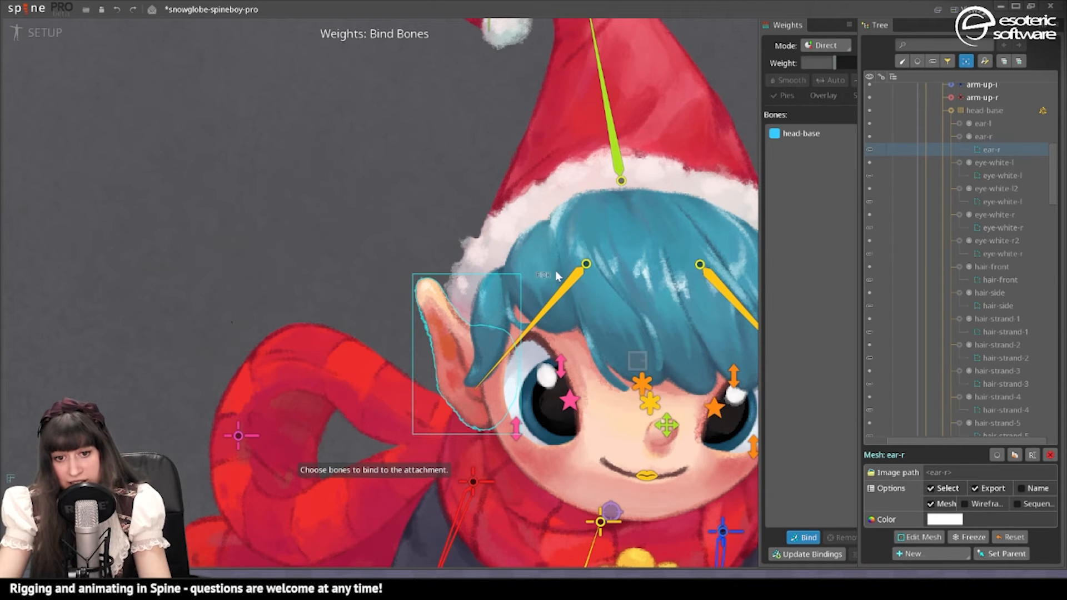
drag(556, 271, 608, 427)
click(562, 143)
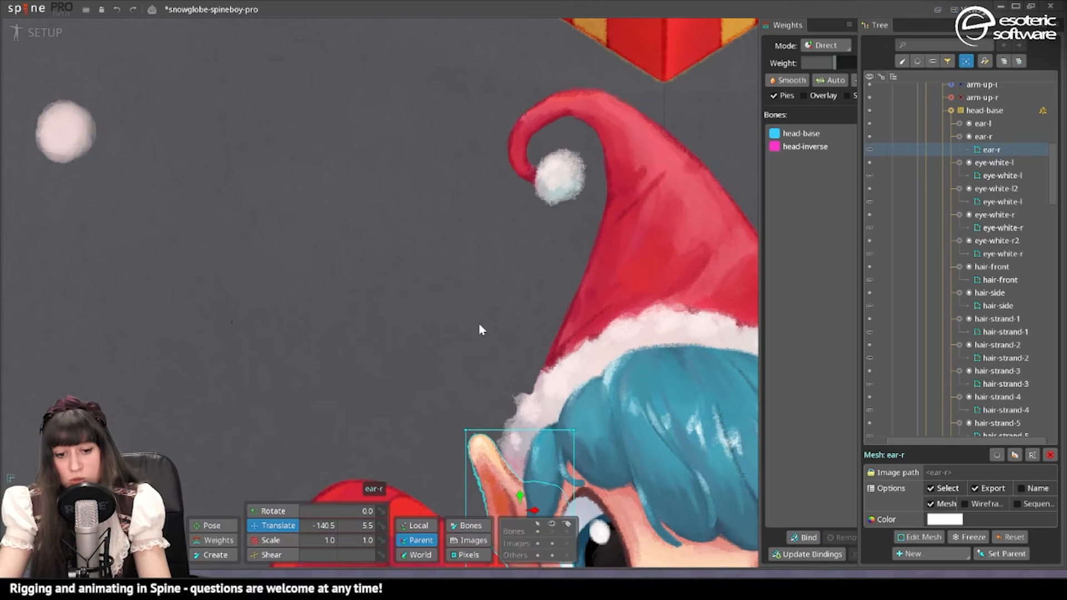
In Animate mode, weight the outer edge vertices of the ear-r mesh 20.19 to head-inverse
click(152, 9)
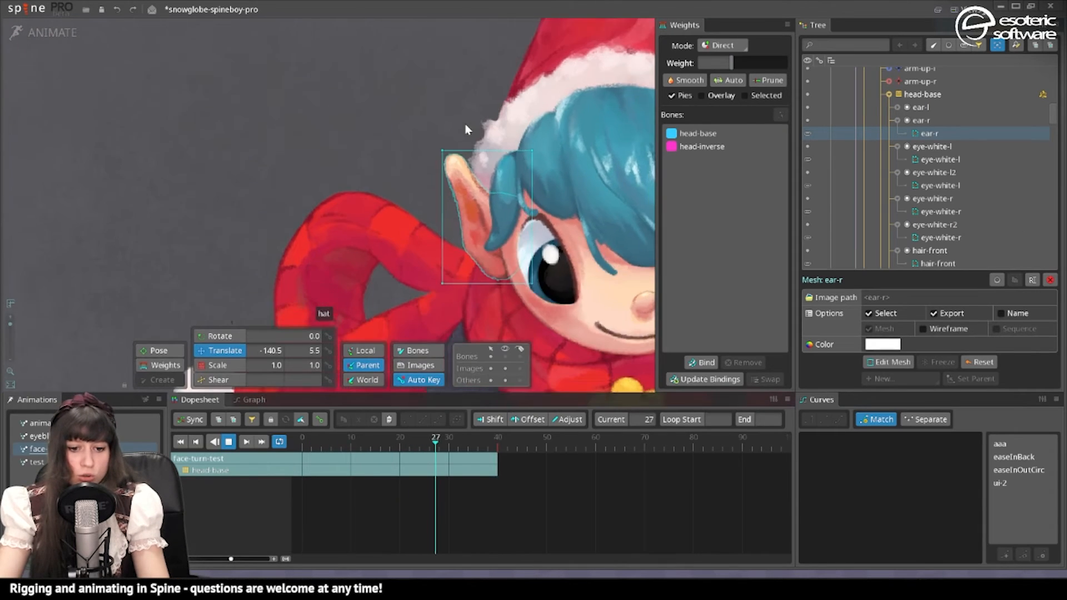
click(159, 365)
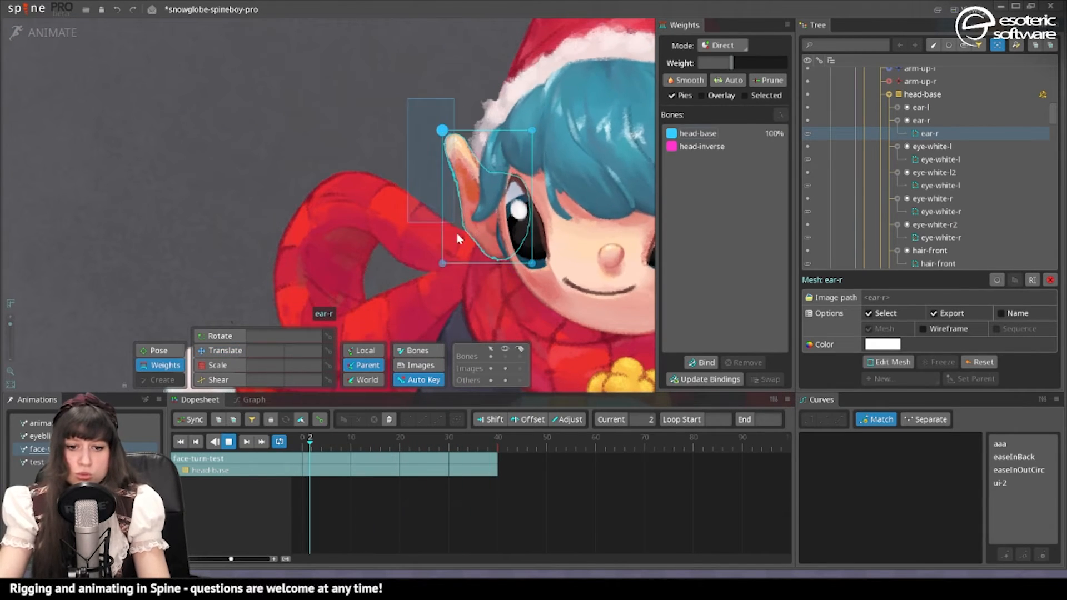
click(702, 146)
drag(732, 62, 739, 67)
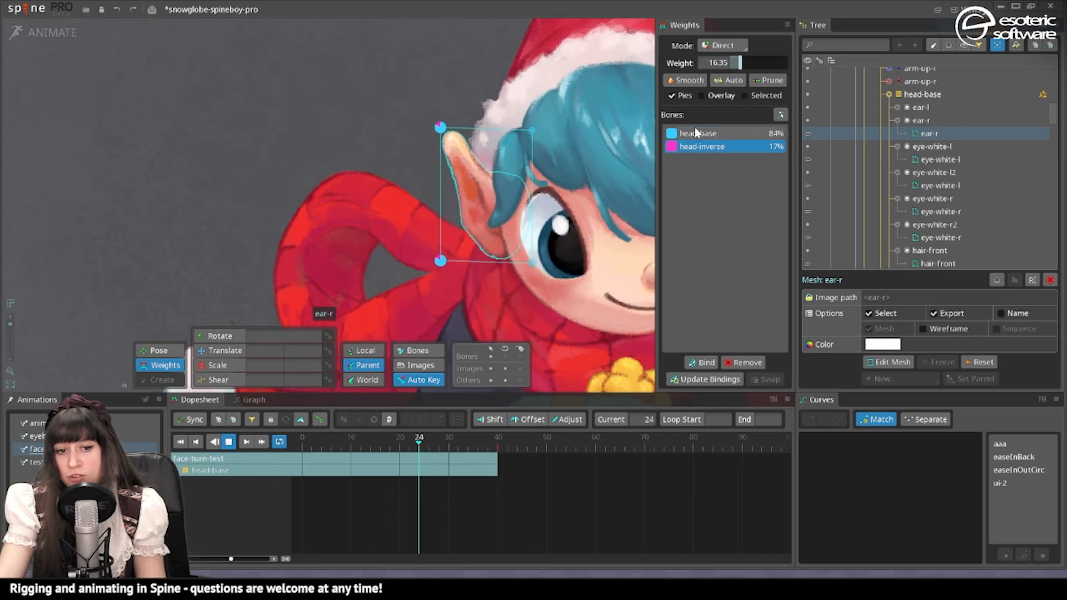
drag(740, 64, 742, 64)
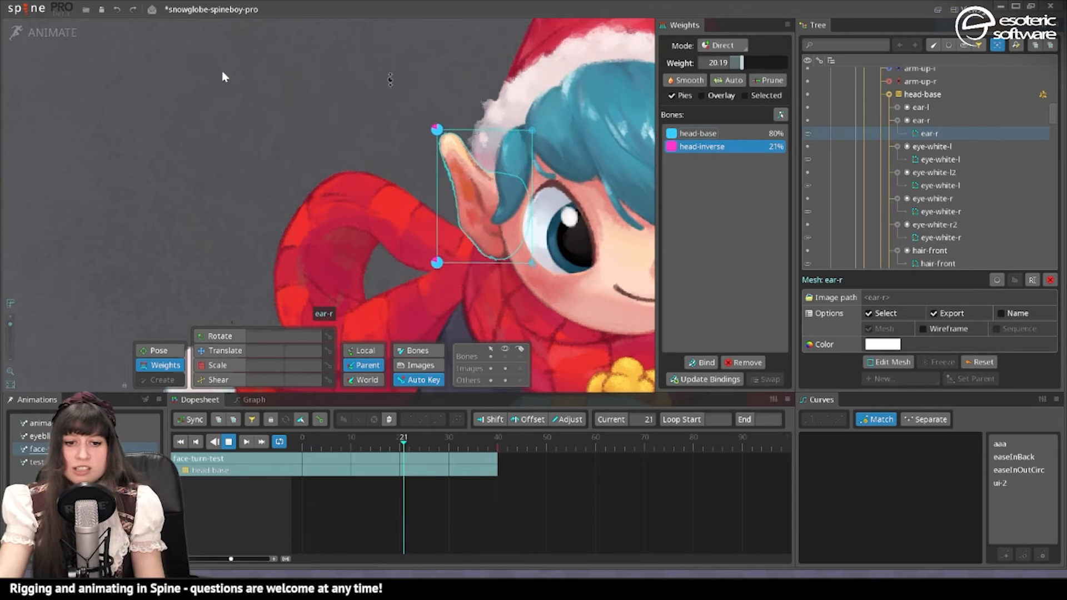
In Setup mode, add two inner vertices to the ear-r mesh along the ear's inner fold
click(19, 36)
click(913, 537)
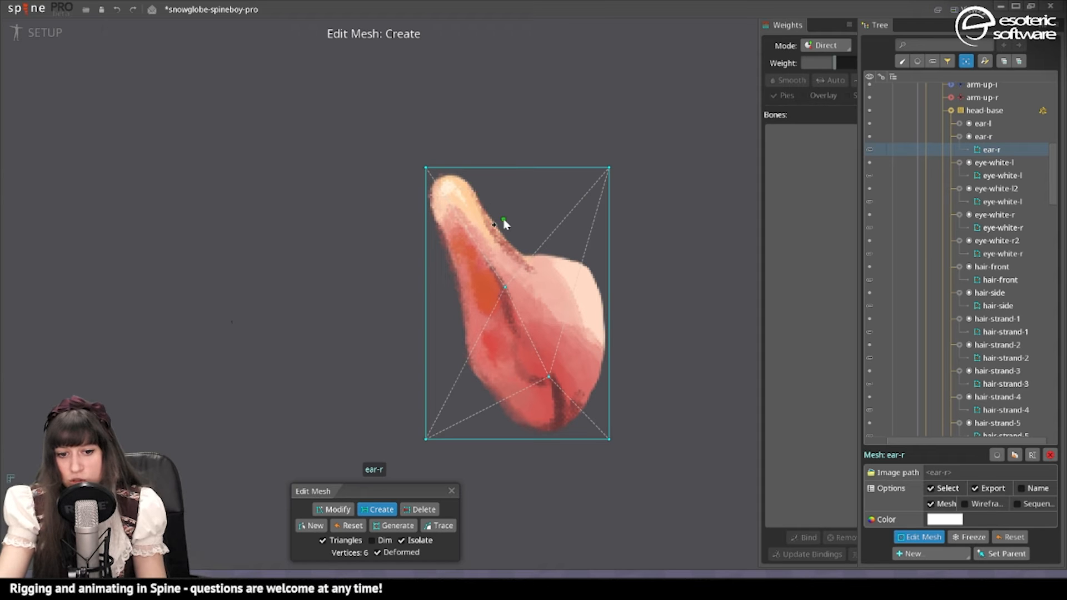
key(Escape)
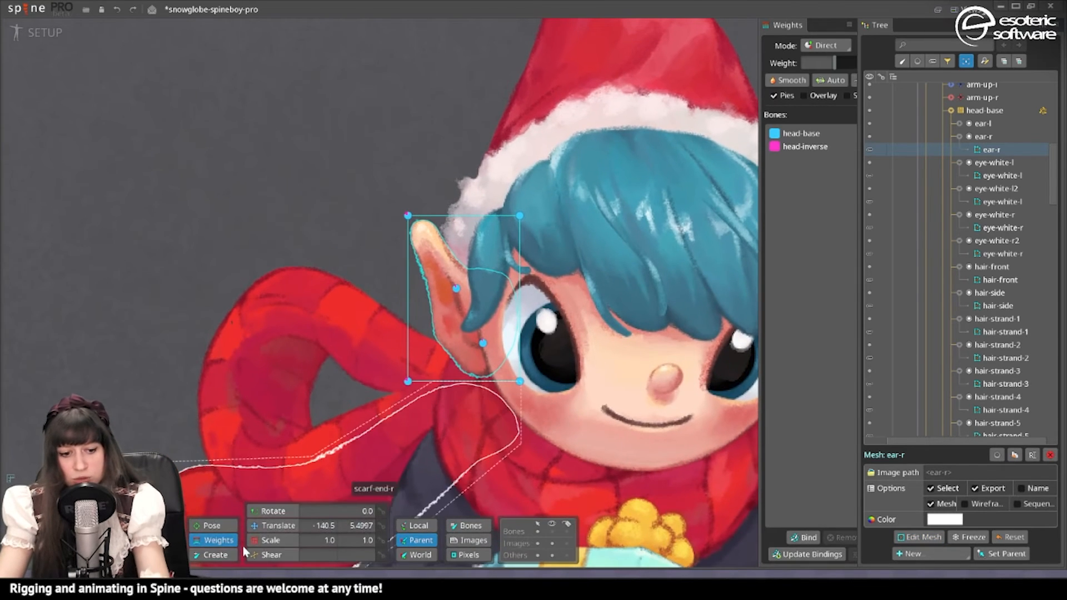
In Animate mode, adjust the head-base weight of ear-r's two inner vertices and set its upper outer corner to 90.38
click(43, 32)
click(417, 214)
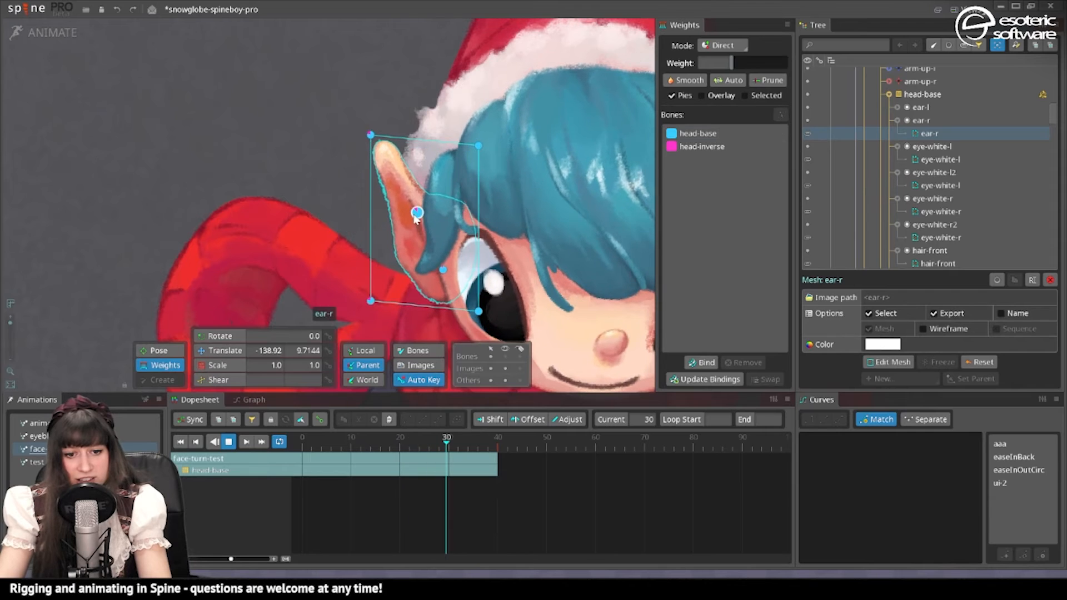
ctrl+click(443, 270)
click(716, 135)
drag(731, 62, 780, 71)
key(space)
click(367, 144)
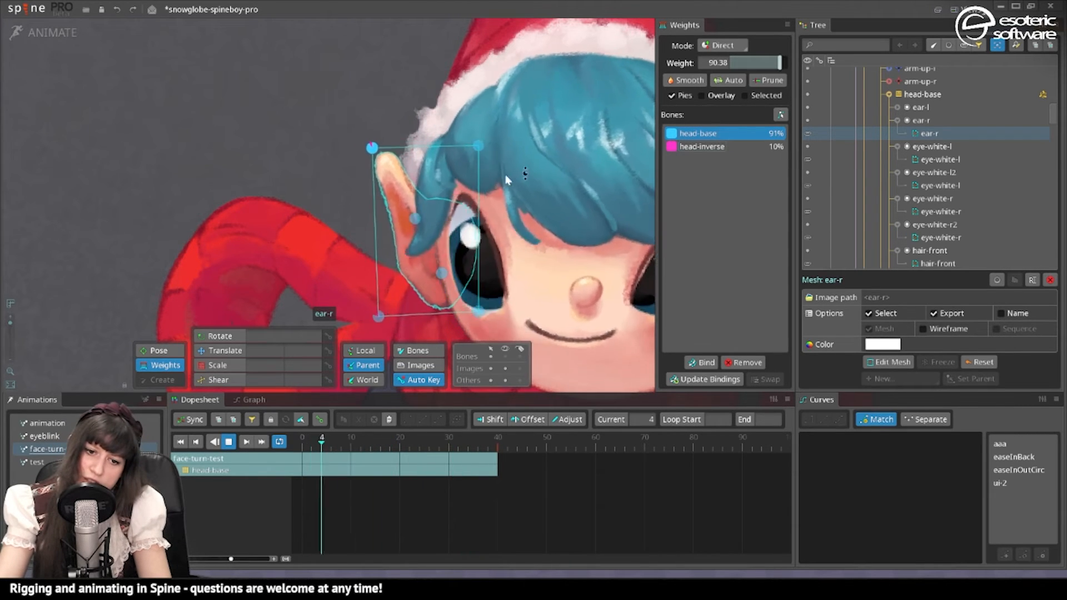
Weight ear-r's upper corner vertex nearest the face 13.46 to head-inverse and clear the selection
click(478, 145)
click(748, 145)
mouse_move(734, 63)
mouse_down()
mouse_move(747, 65)
mouse_move(739, 71)
mouse_up()
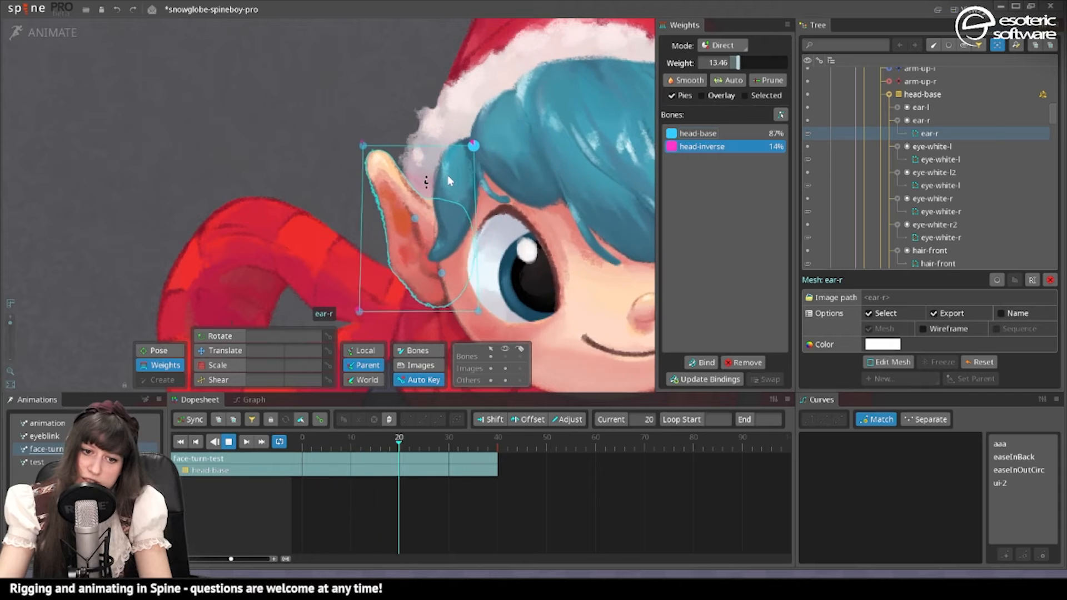
key(space)
key(space)
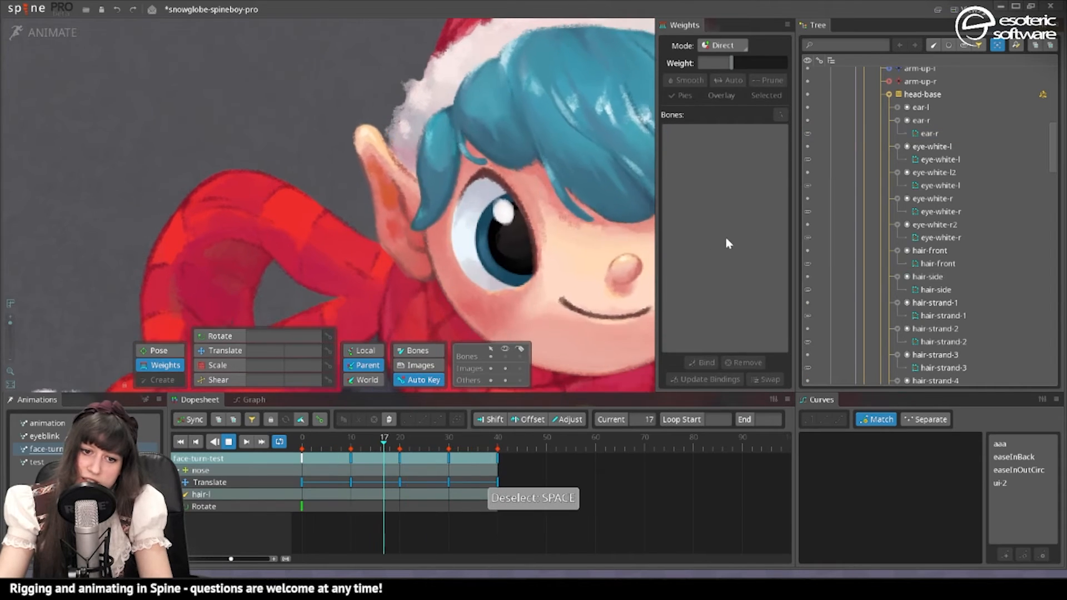
In Setup mode, edit the ear-l mesh into an eight-vertex shape fitted around the ear
scroll(393, 253, down, 2)
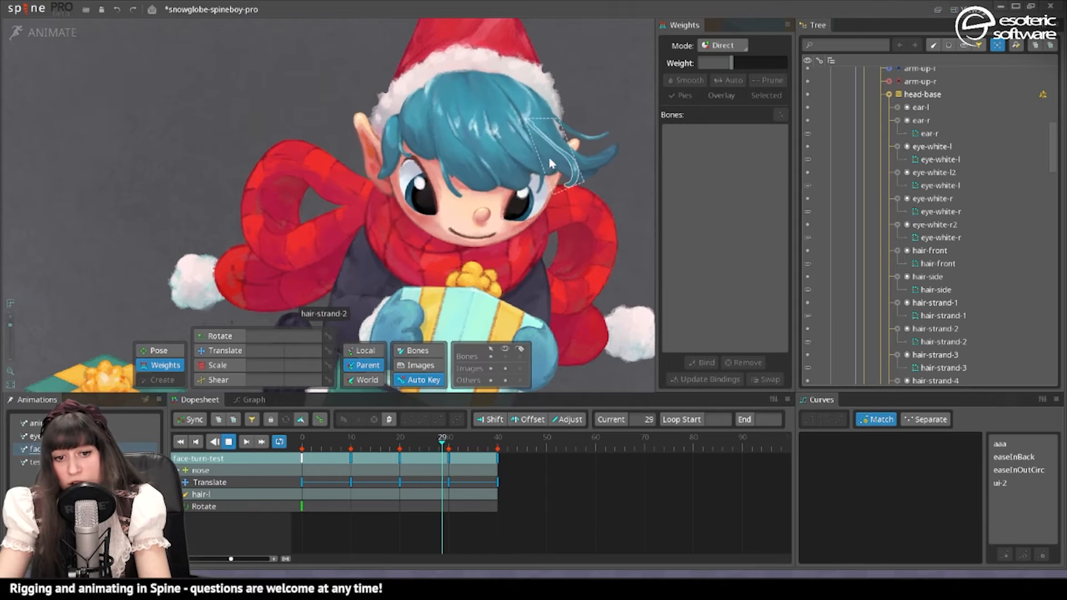
click(7, 34)
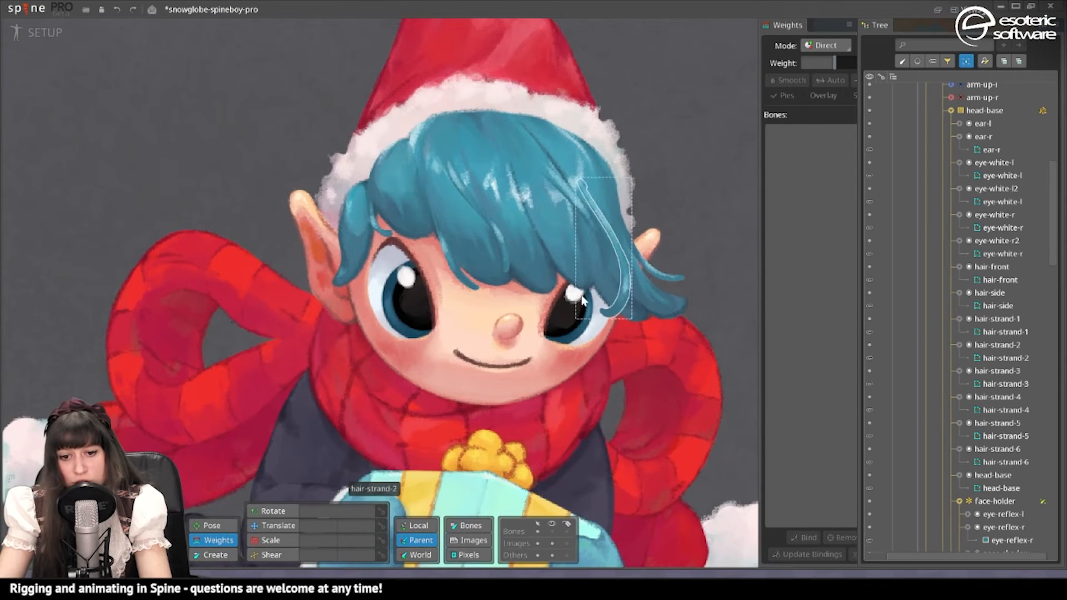
click(262, 527)
scroll(587, 271, up, 2)
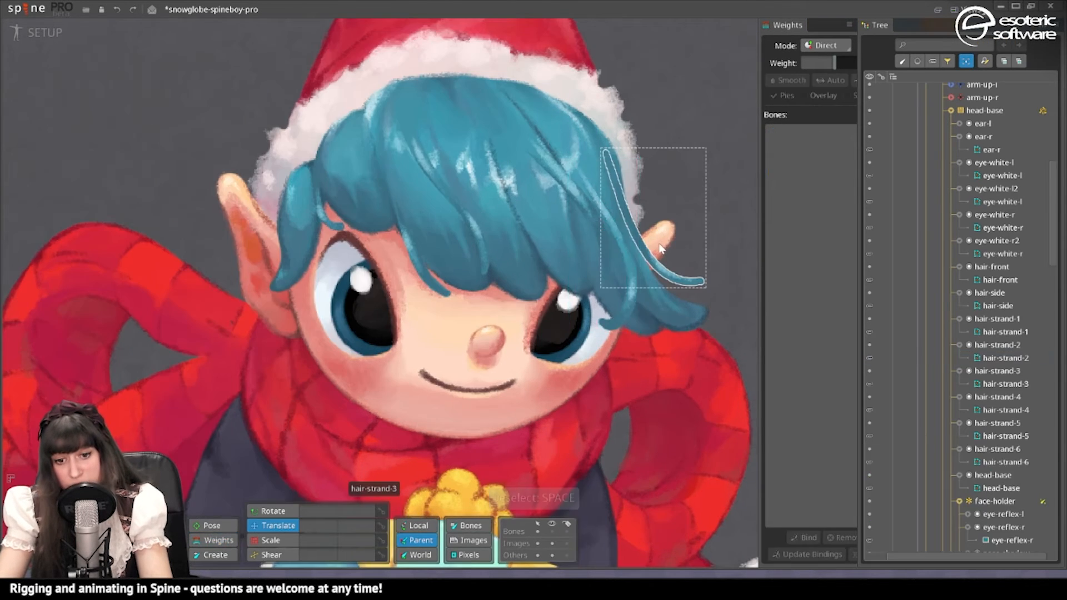
click(640, 318)
click(931, 520)
click(919, 537)
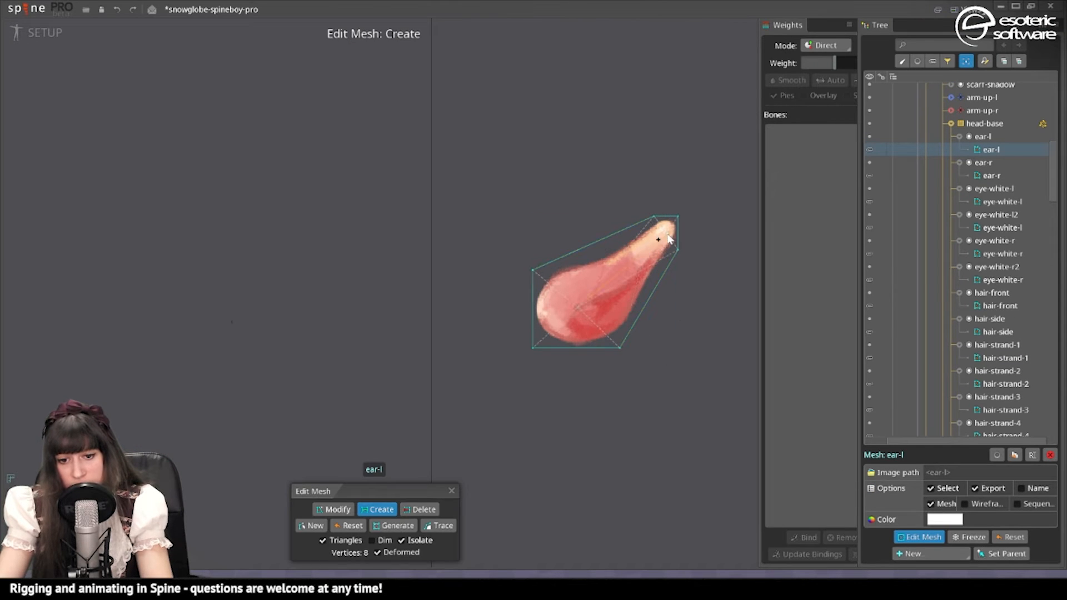
click(451, 491)
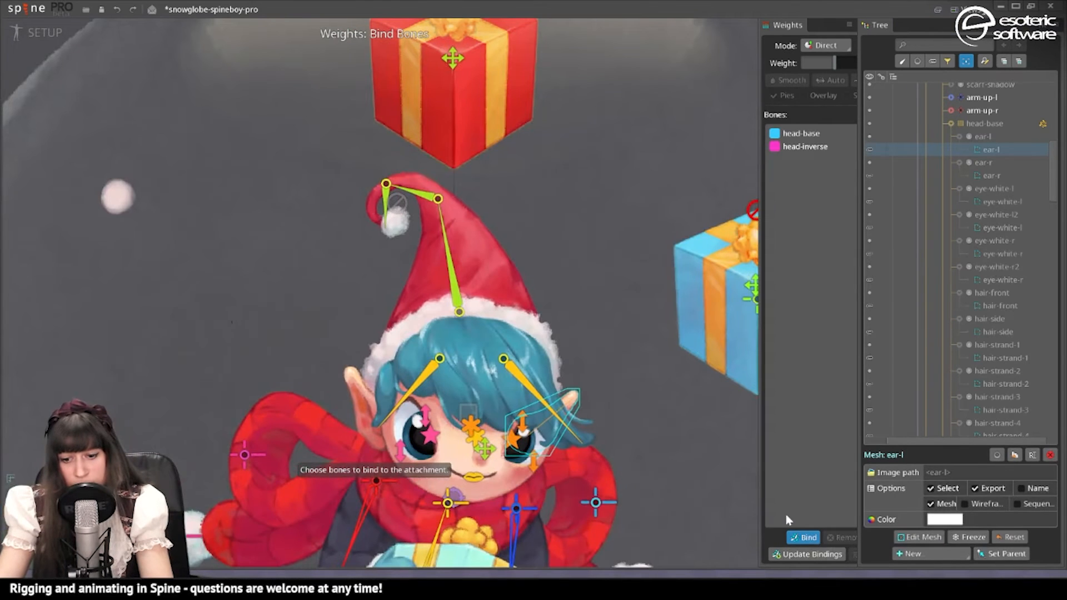
Bind ear-l to head-base and head-inverse, and weight its tip vertices 21.15 to head-inverse in Animate mode
click(805, 537)
click(30, 36)
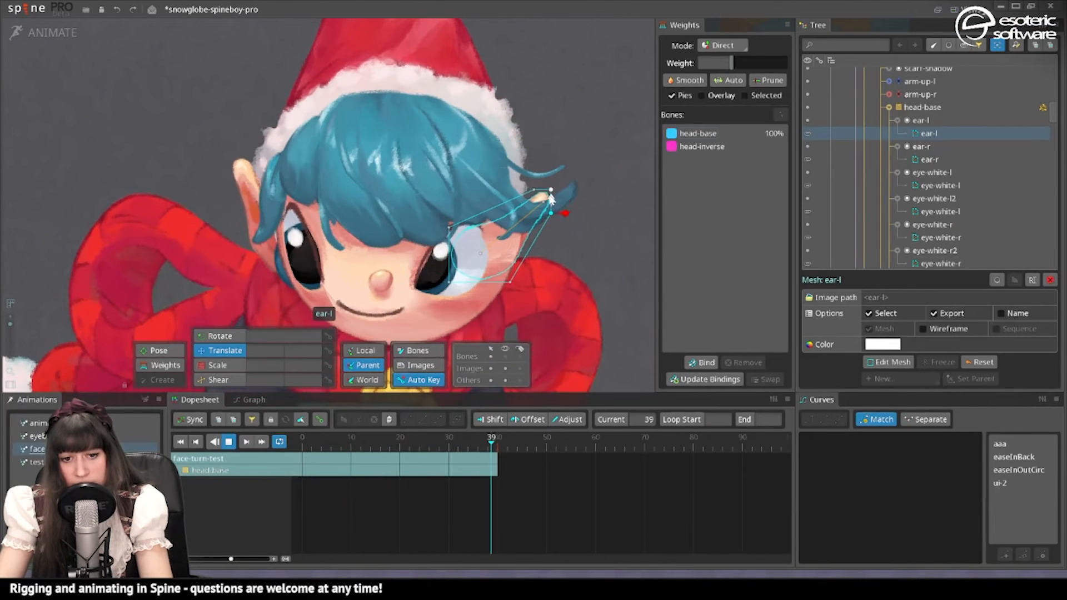
click(702, 146)
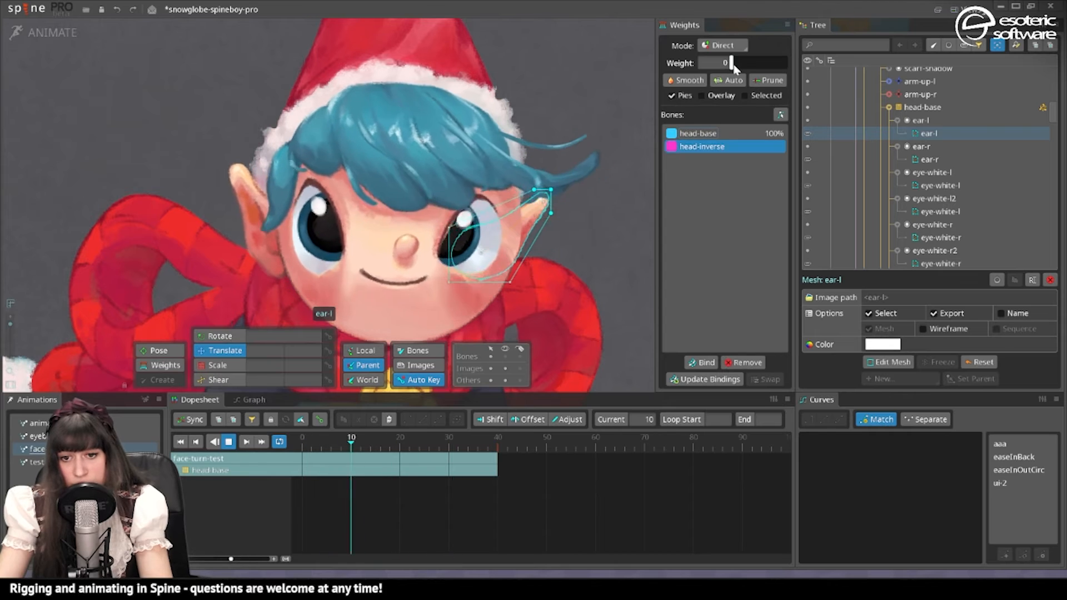
drag(734, 63, 744, 64)
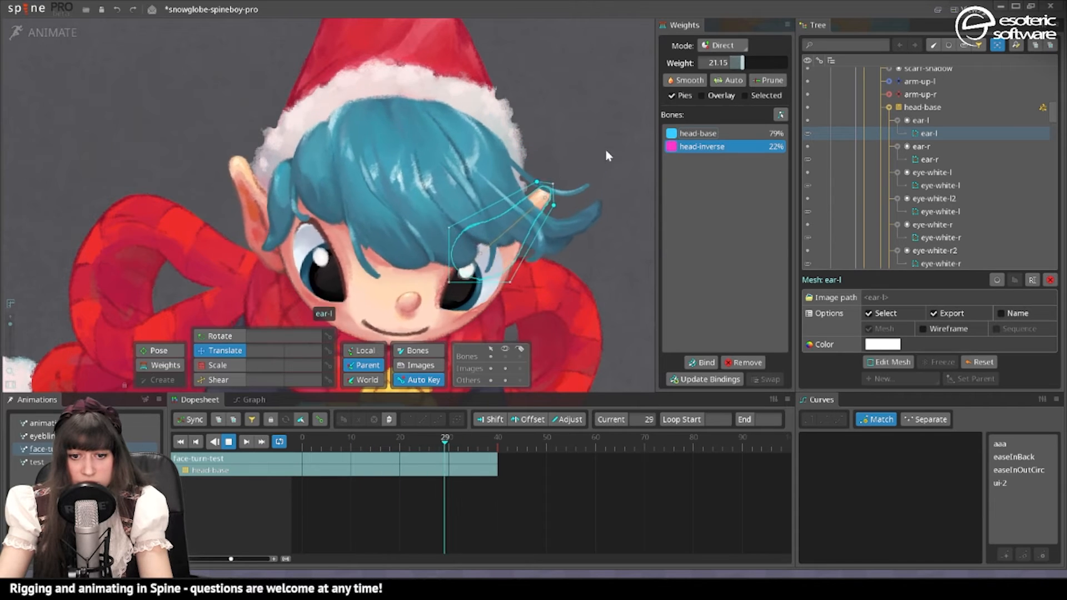
scroll(605, 149, down, 3)
click(606, 217)
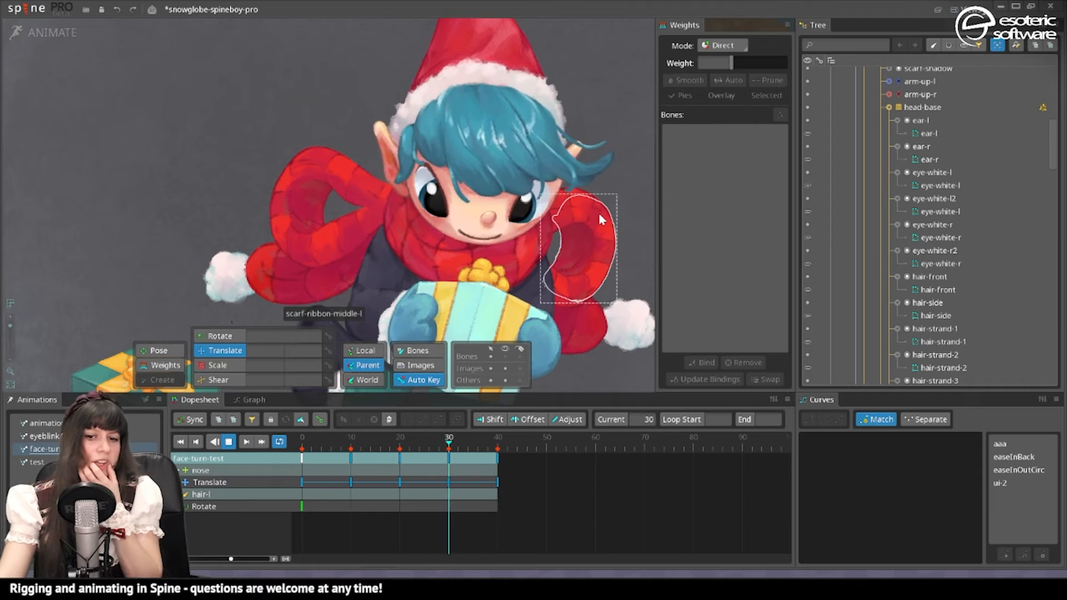
Check the hair-front weights, and duplicate the hair-side lock into a second slot in Setup mode
click(536, 130)
click(521, 109)
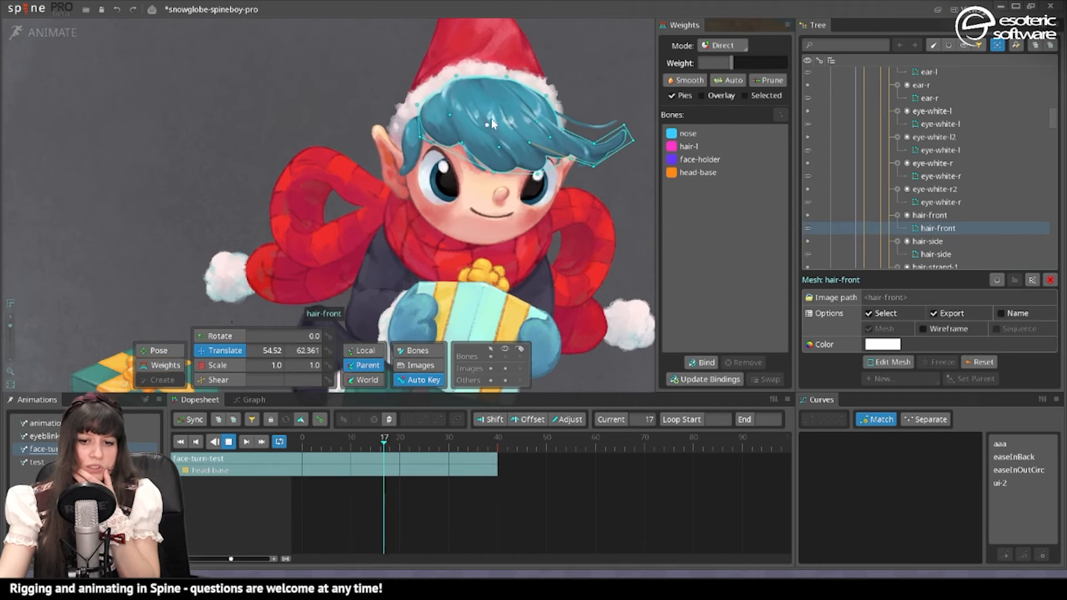
click(165, 365)
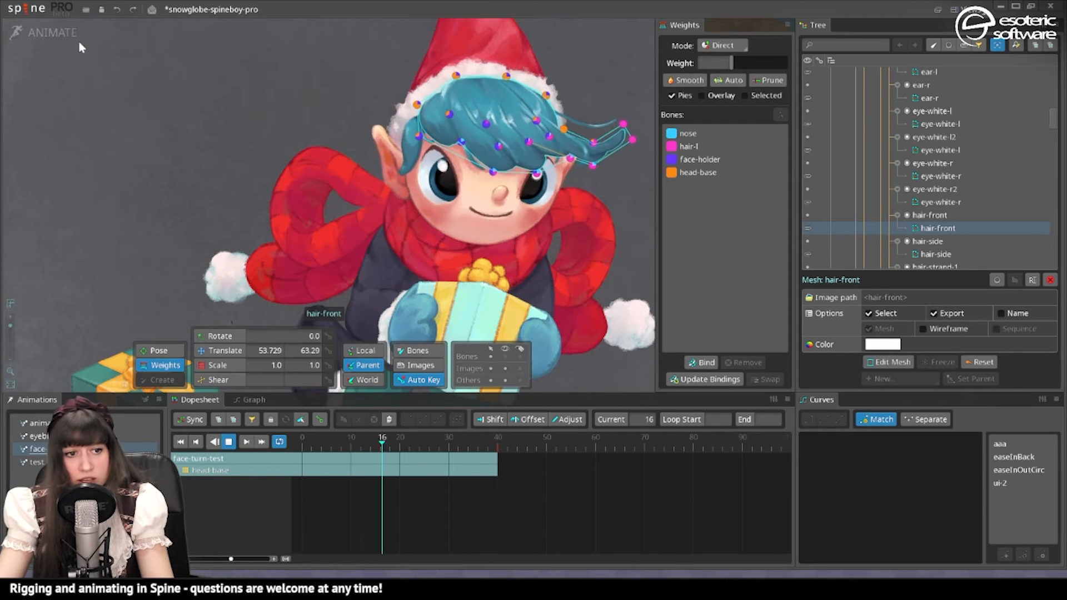
click(45, 32)
click(445, 229)
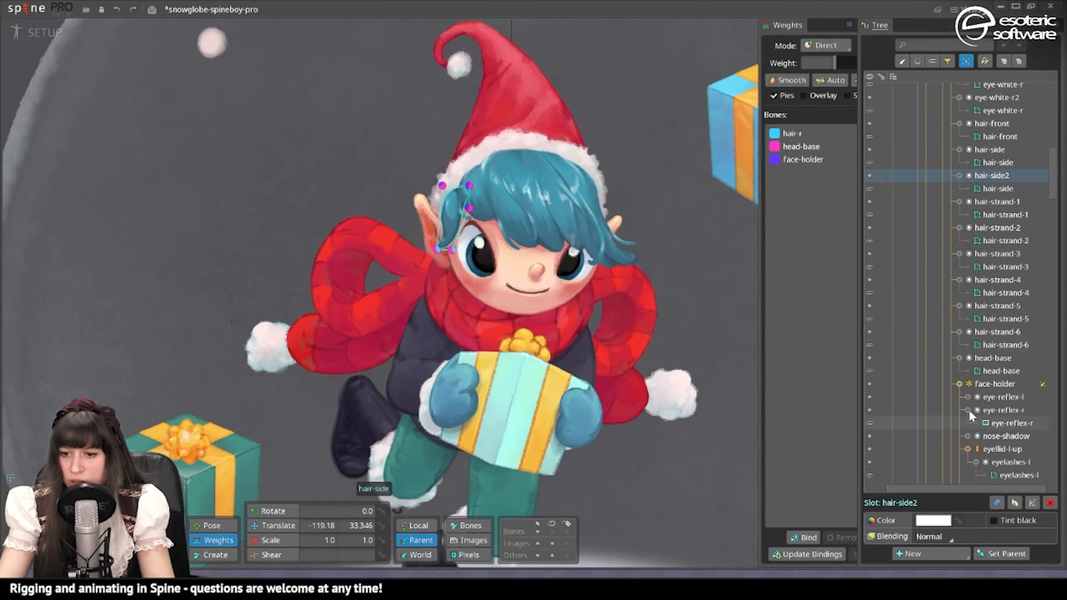
Move the copied hair-side lock to the opposite temple at about X 109 and mirror it with an X scale of -1
click(443, 220)
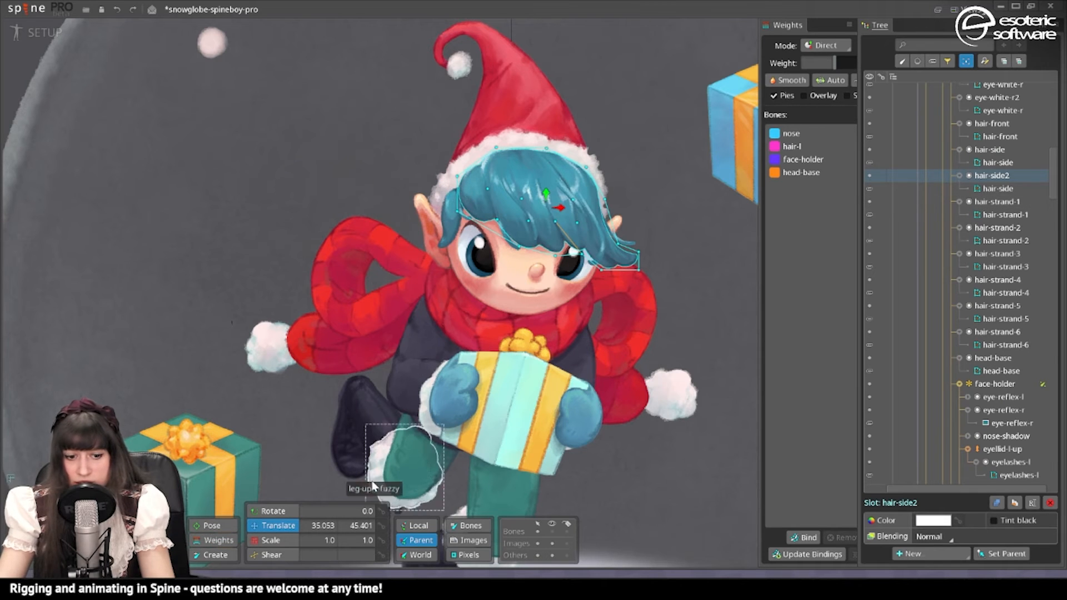
click(993, 189)
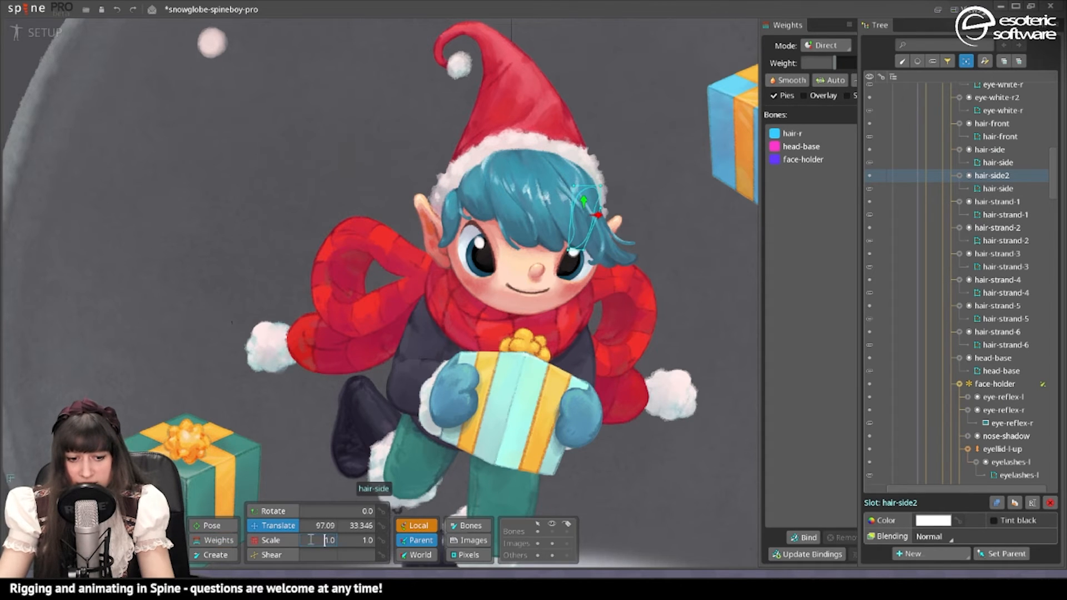
text(-)
key(Return)
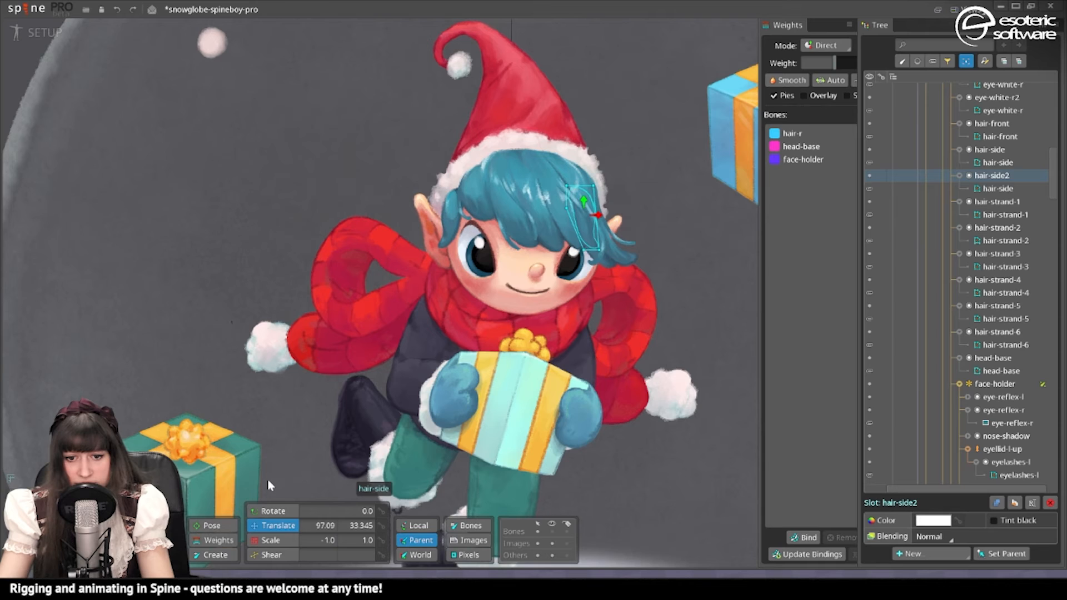
click(39, 32)
click(39, 32)
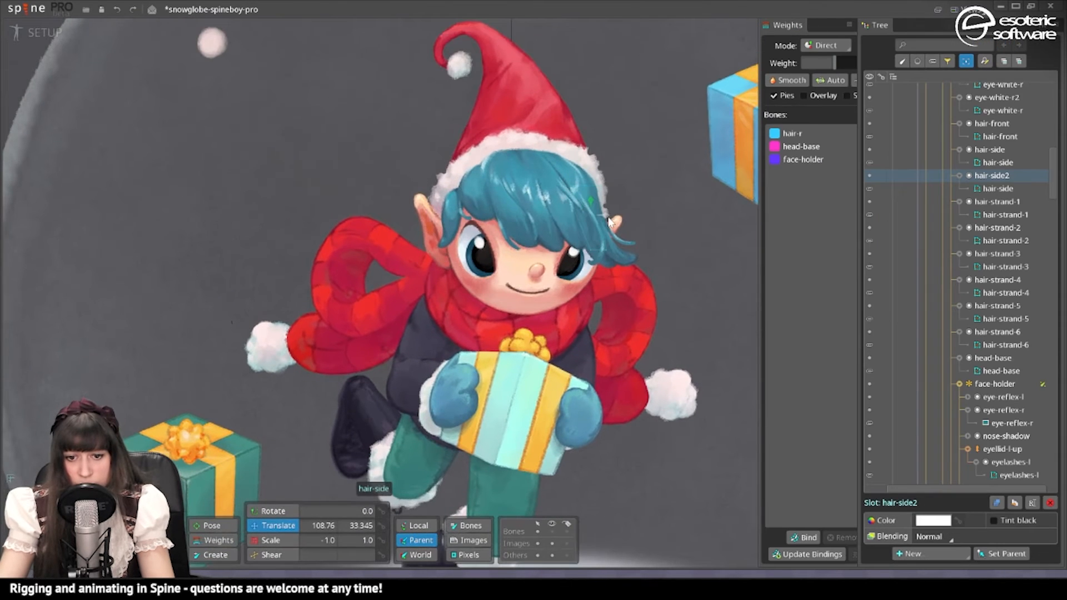
click(19, 25)
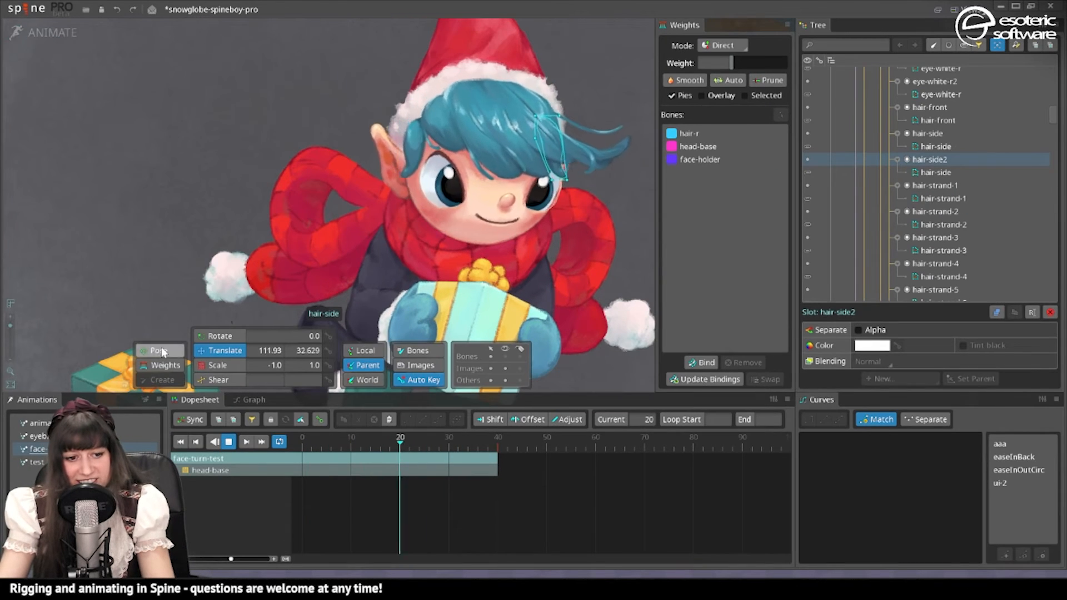
click(492, 208)
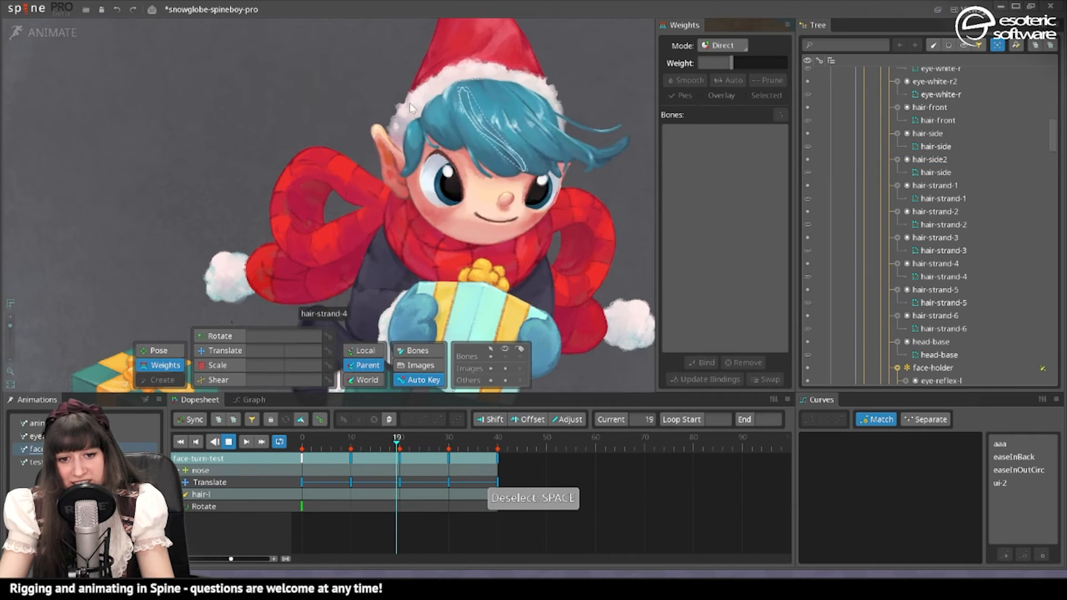
With hair-front temporarily hidden in Setup mode, rotate the mirrored hair-side lock to fit along the edge of the head
click(35, 36)
click(584, 212)
scroll(584, 212, up, 5)
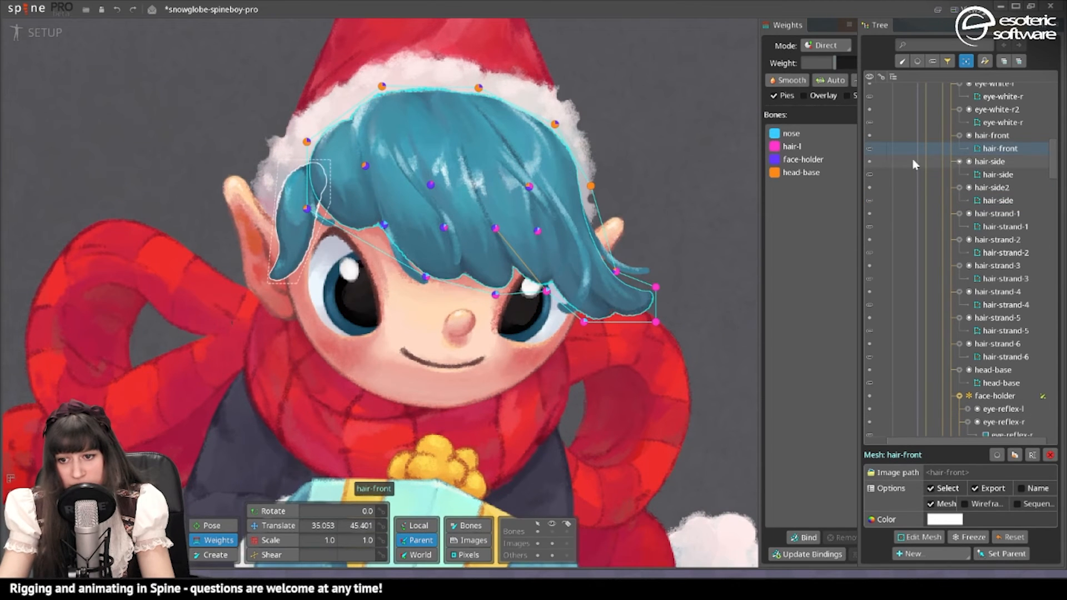
click(870, 135)
key(c)
click(561, 240)
mouse_move(589, 282)
mouse_down()
mouse_move(611, 266)
mouse_move(578, 275)
mouse_up()
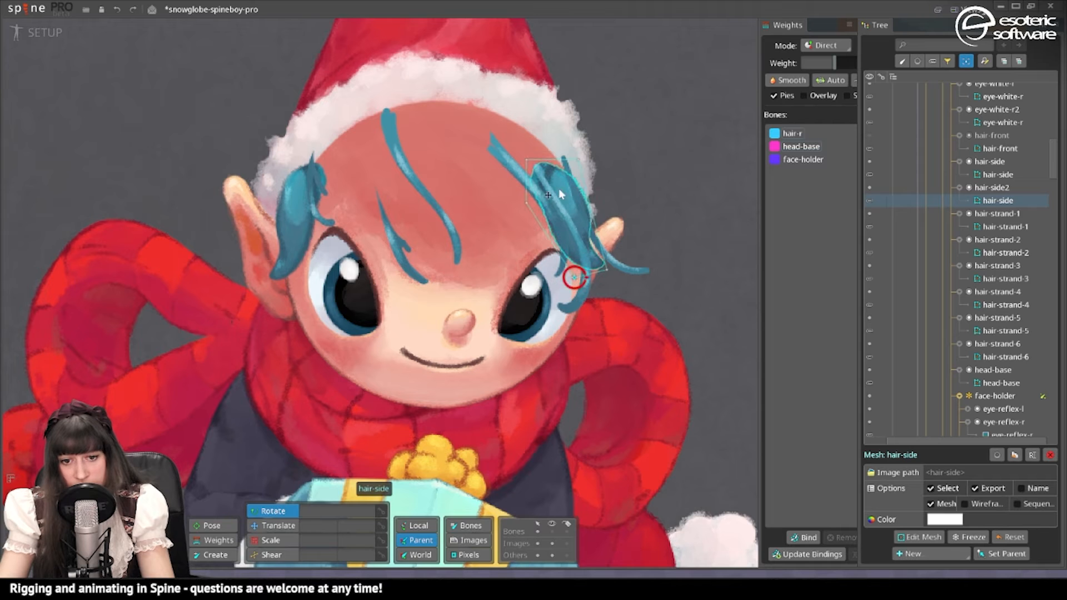
drag(578, 159, 586, 169)
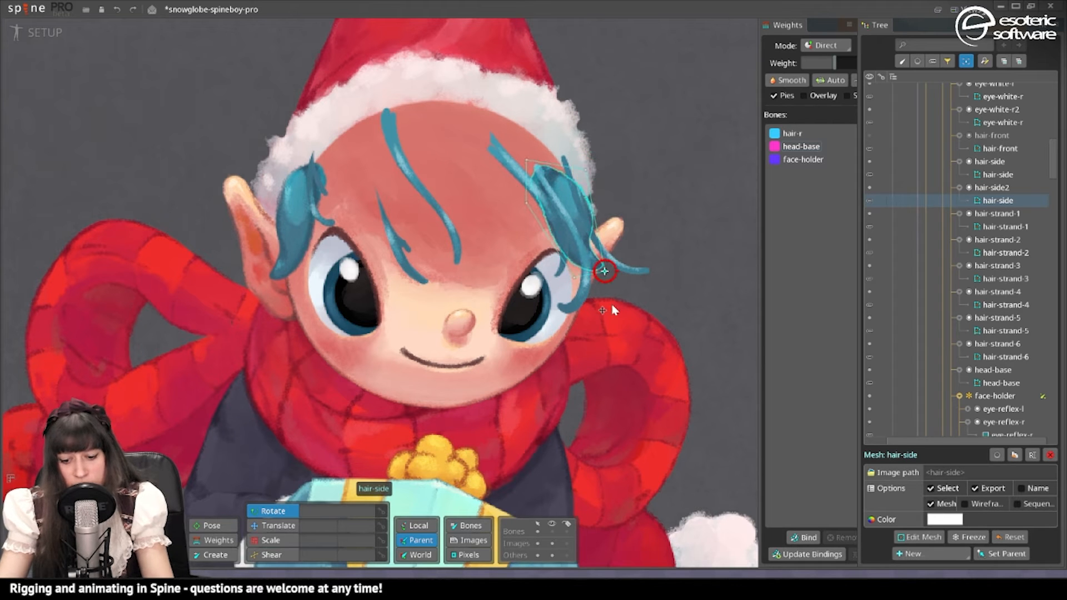
key(ctrl+h)
key(space)
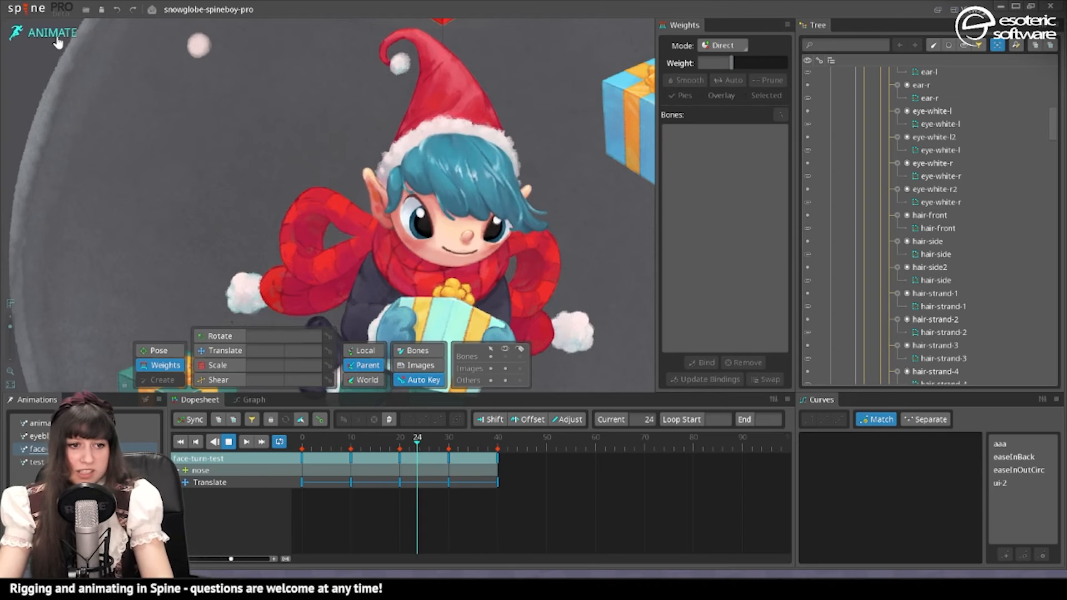
In Setup mode, create the hat's mesh by tracing its image with detail 20, concavity 50 and refinement 50
click(56, 42)
click(472, 165)
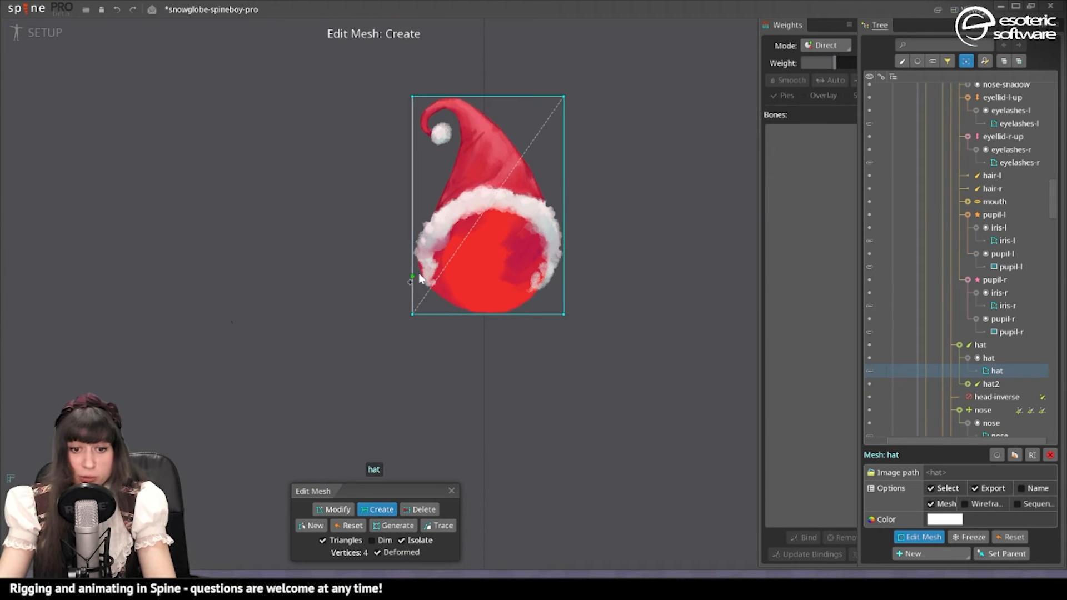
click(437, 526)
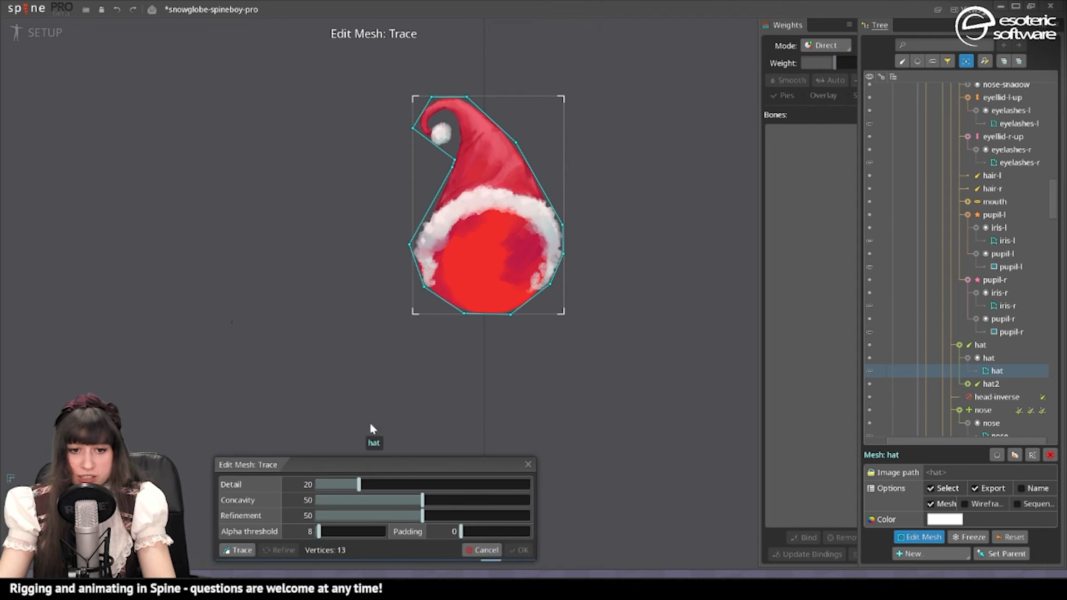
scroll(461, 234, up, 2)
drag(462, 233, 460, 326)
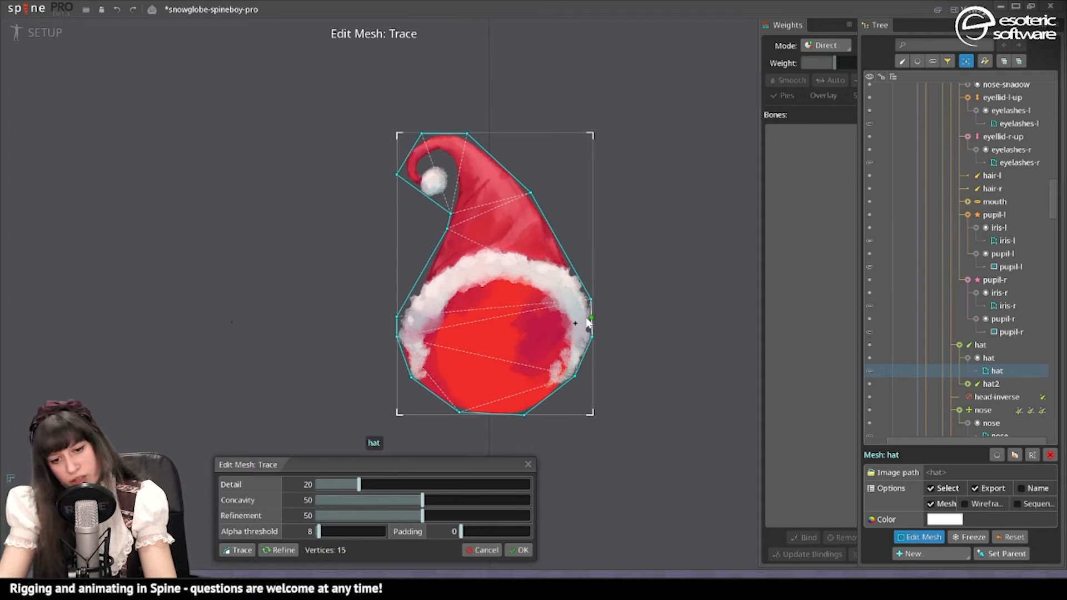
key(Return)
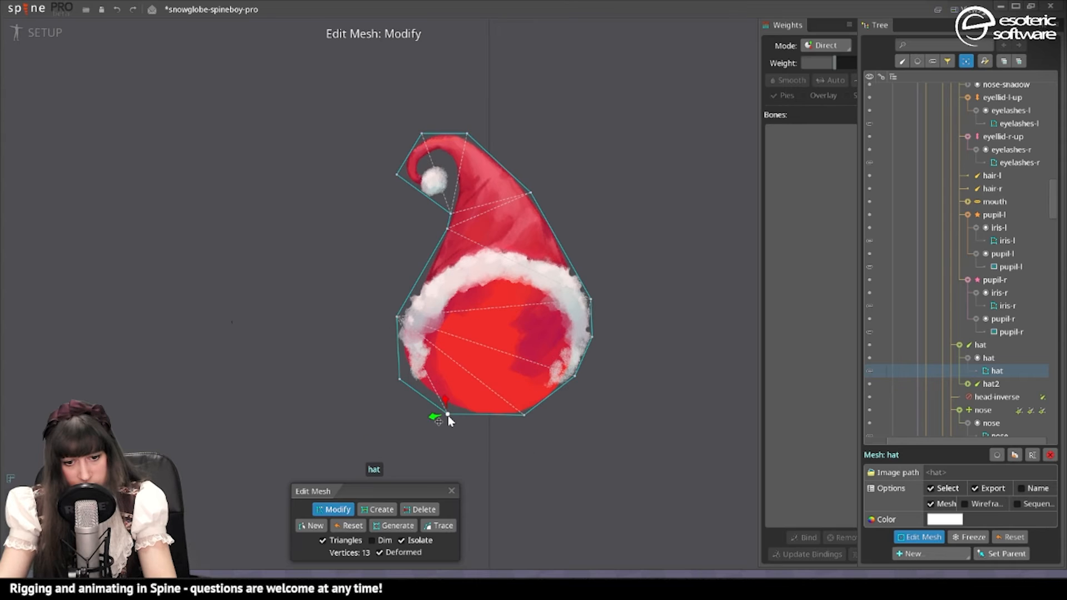
Reshape the hat mesh outline around the curled tip and pompom, adding vertices so it follows the curl and its gap closely
drag(435, 329, 437, 350)
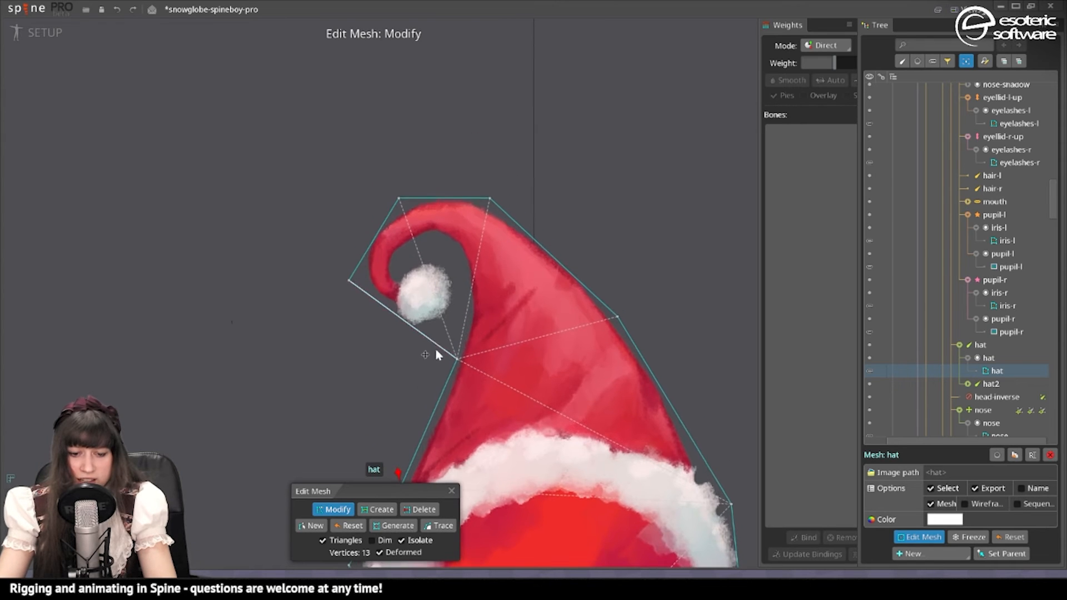
click(377, 509)
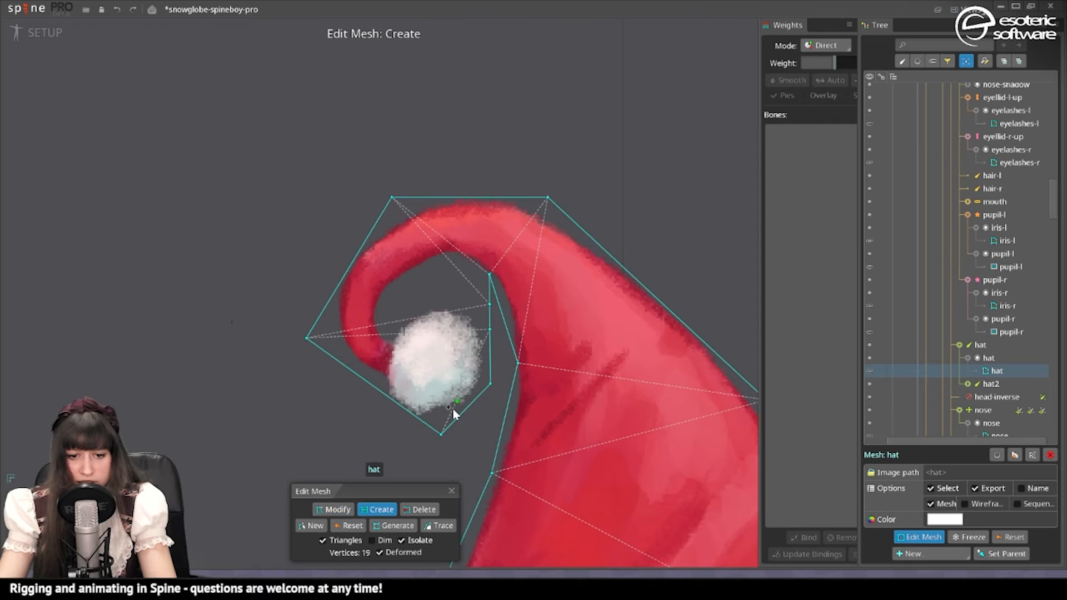
drag(361, 269, 389, 253)
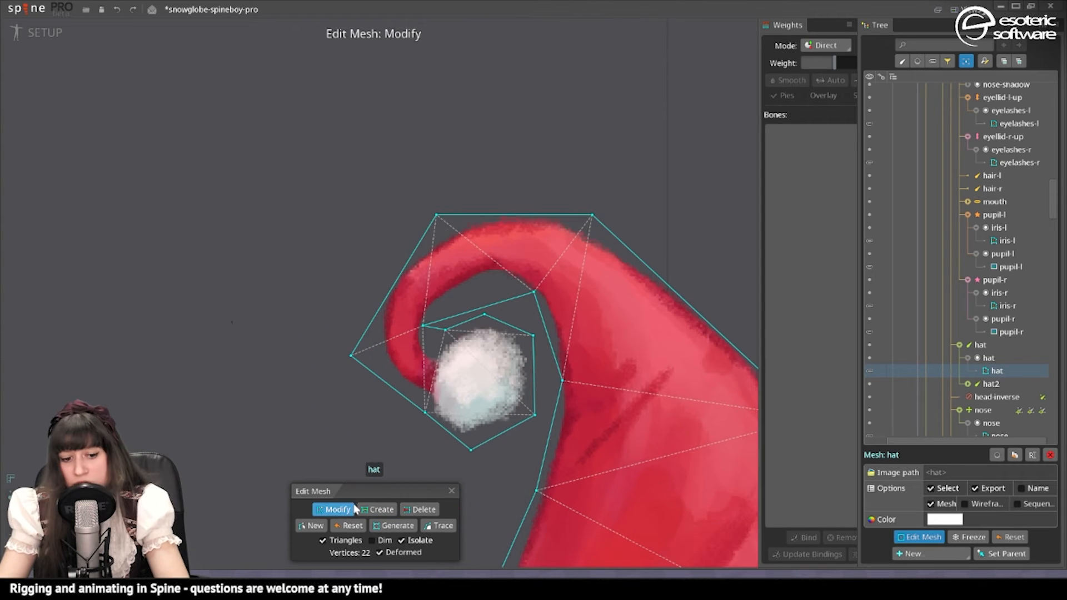
click(378, 509)
click(408, 259)
click(337, 510)
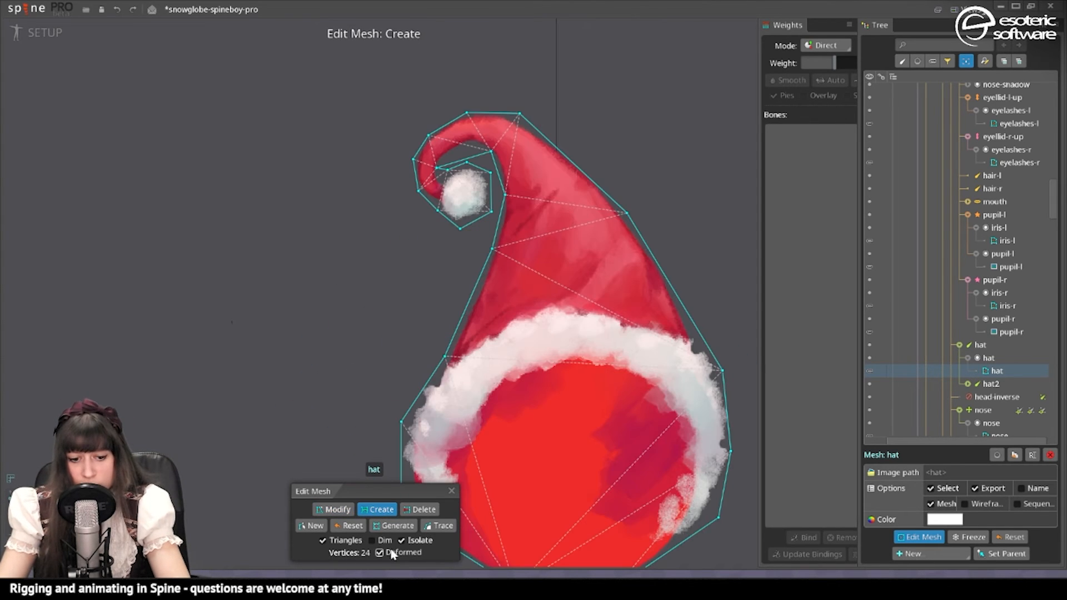
Turn off Isolate and add interior vertices across the red cone of the hat mesh down to its brim
click(409, 541)
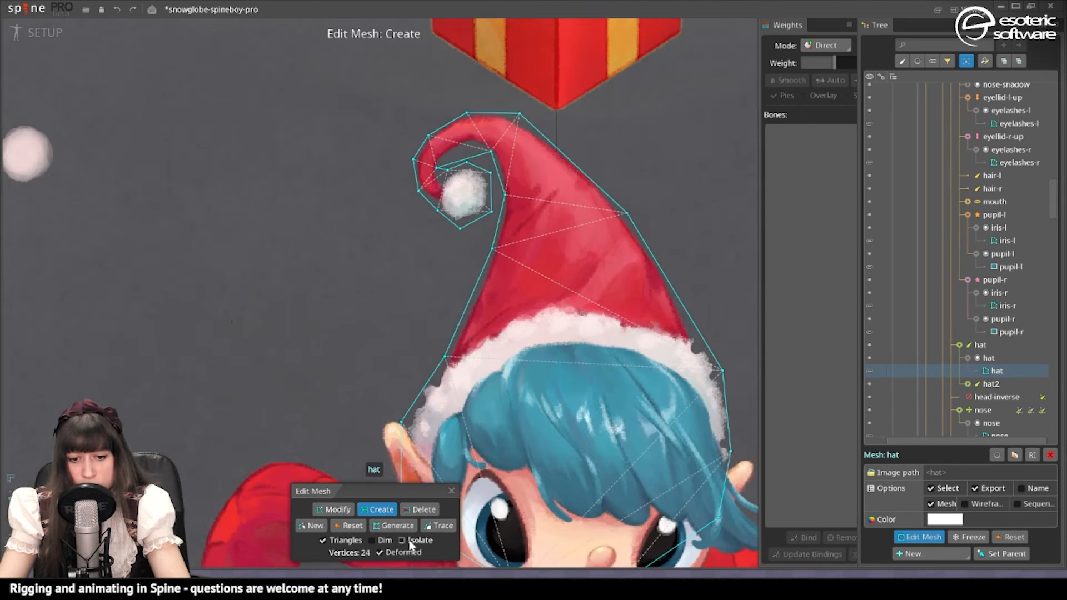
drag(567, 341, 546, 384)
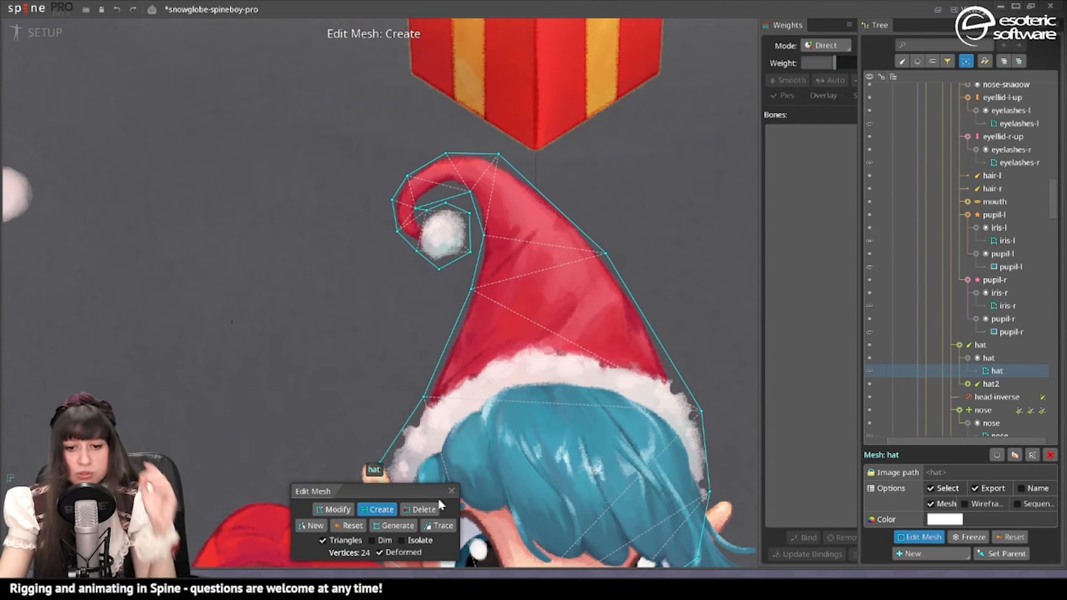
click(484, 408)
click(624, 401)
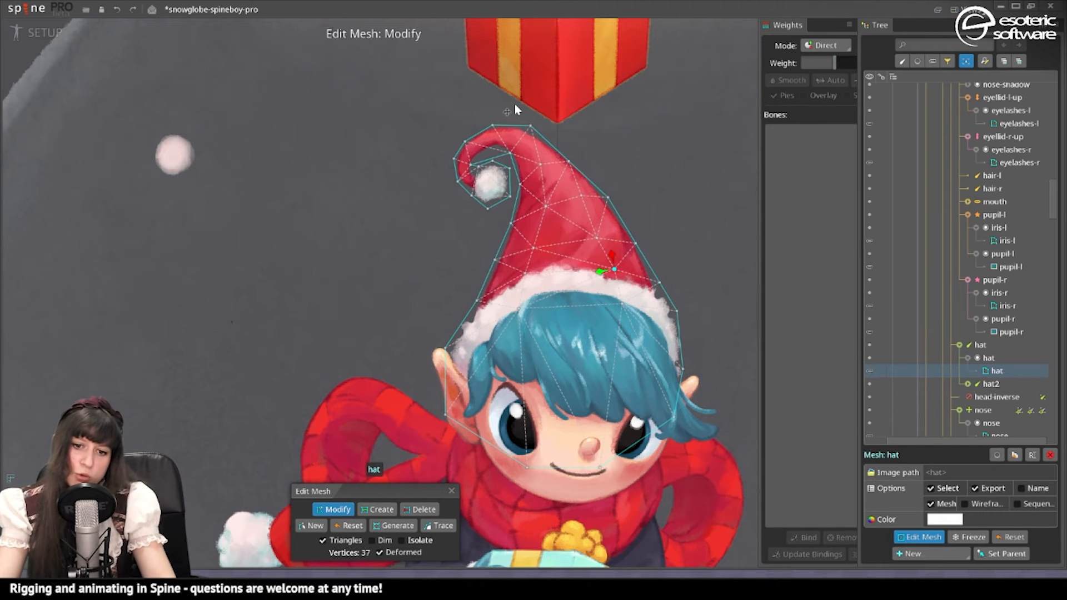
click(376, 510)
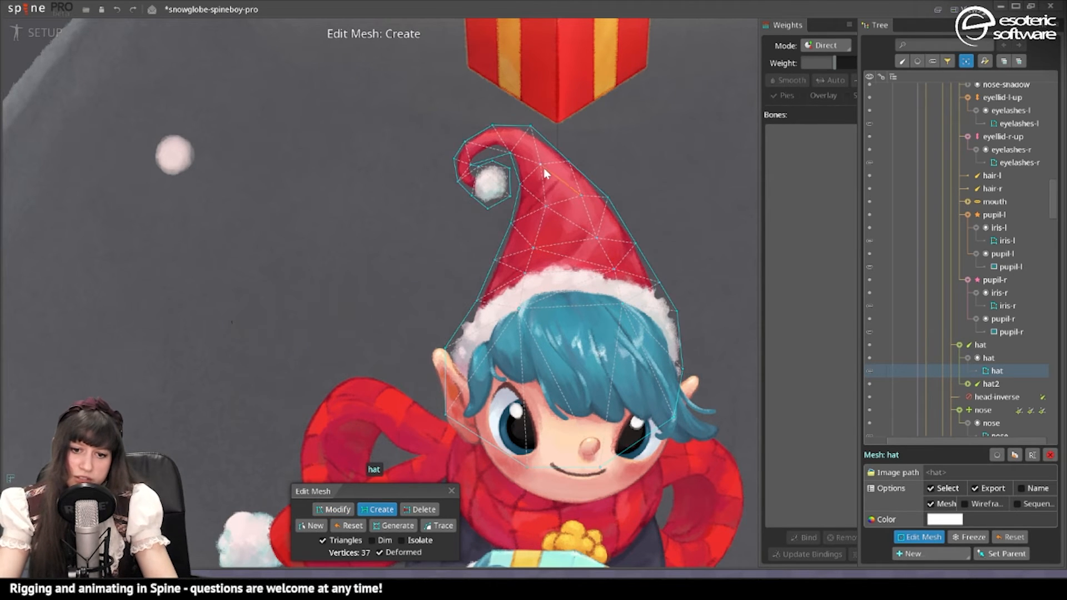
scroll(542, 165, down, 1)
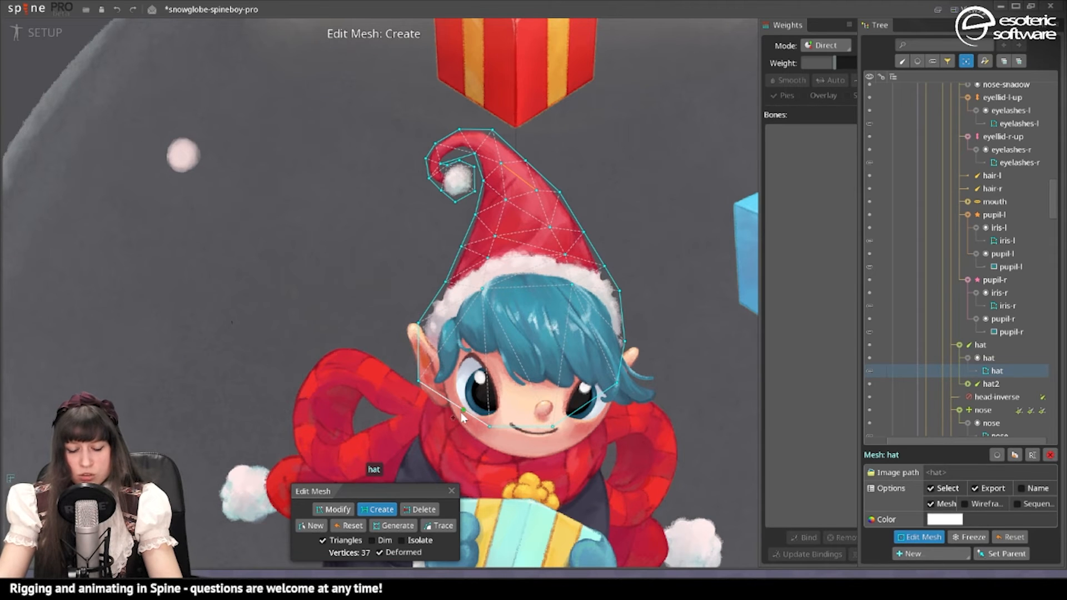
Finish mesh editing and bind the hat mesh to the head-base, hat, hat2, hat3 and head-inverse bones
click(450, 491)
click(804, 538)
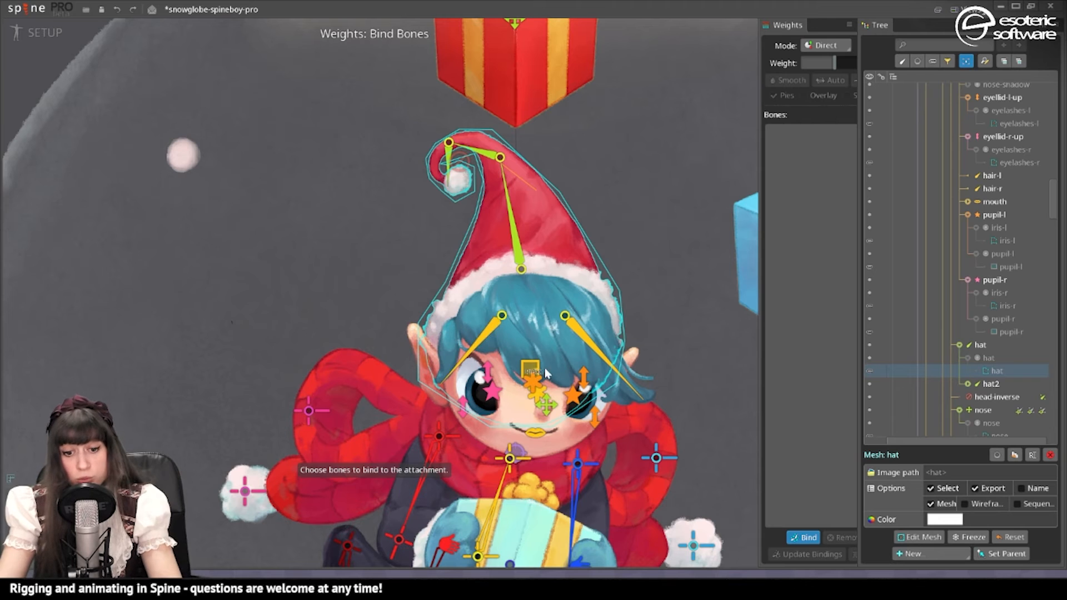
click(529, 368)
click(511, 217)
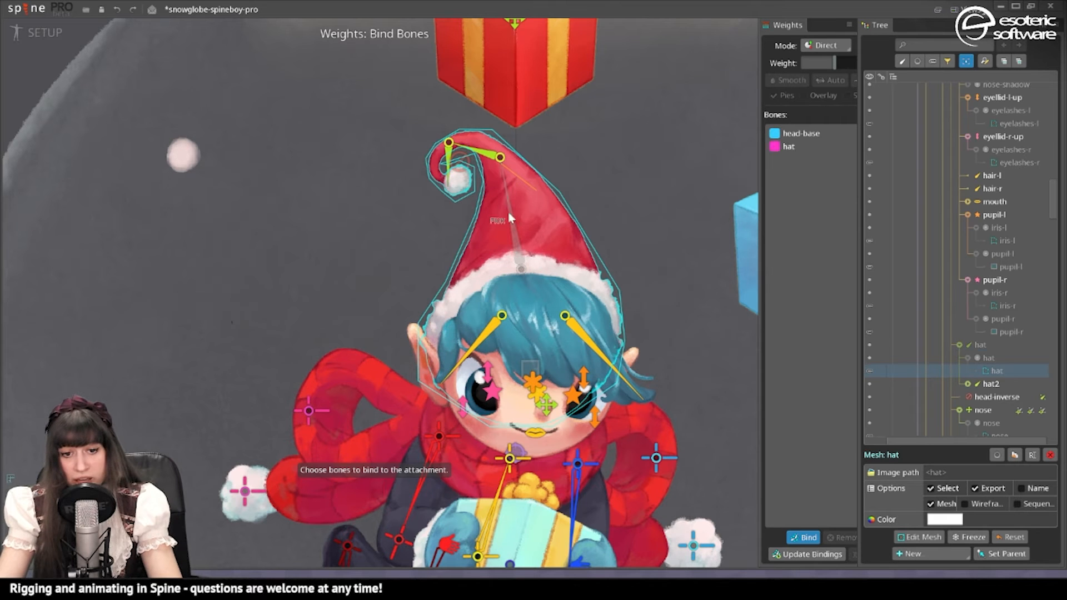
click(448, 156)
click(457, 170)
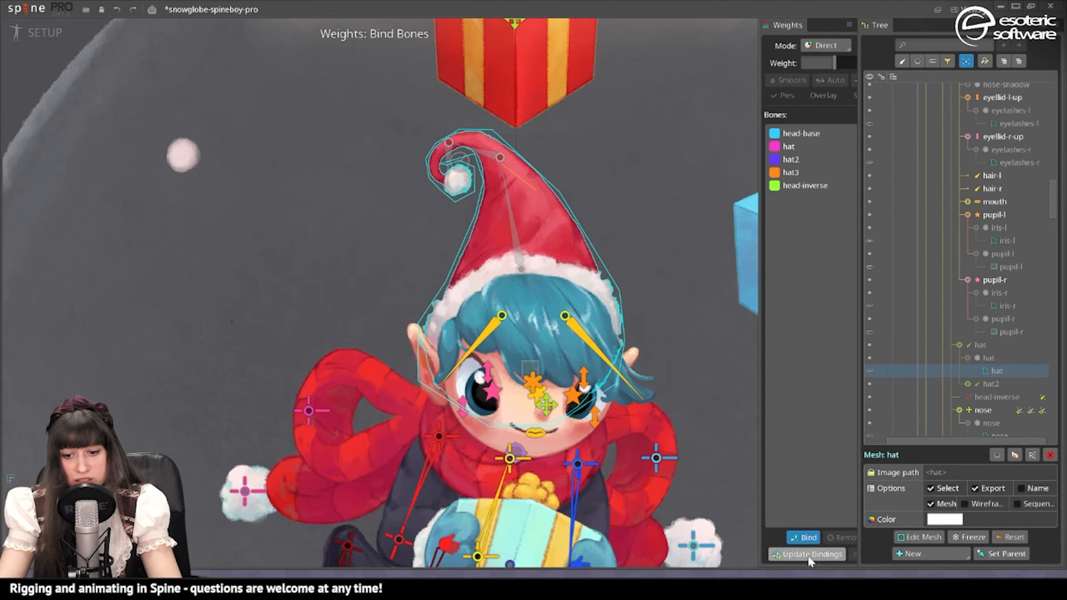
click(804, 539)
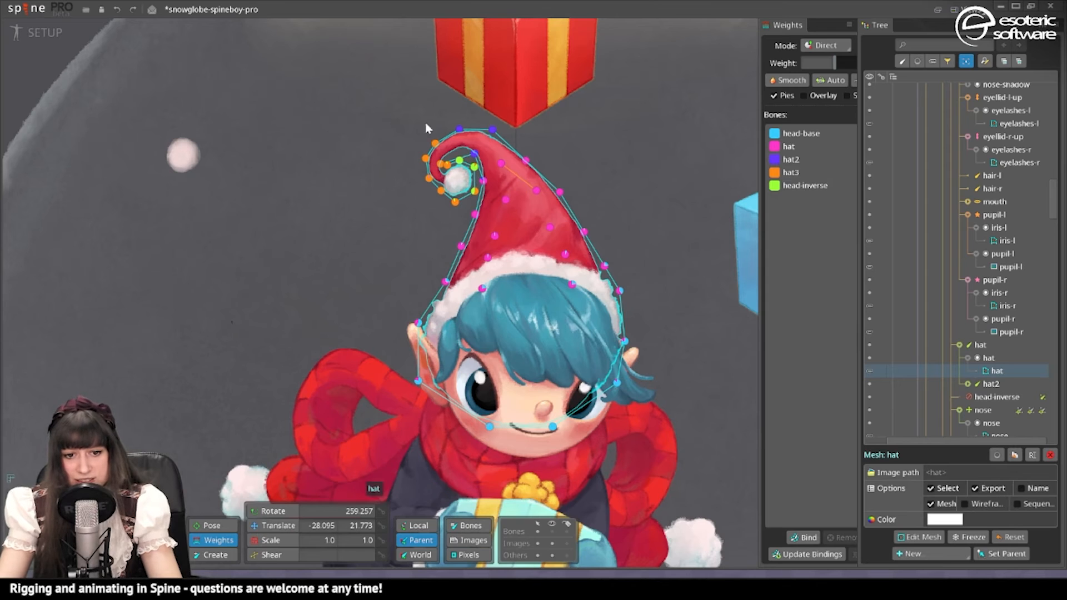
Weight the vertices around the hat's pompom 100 to hat3
click(455, 201)
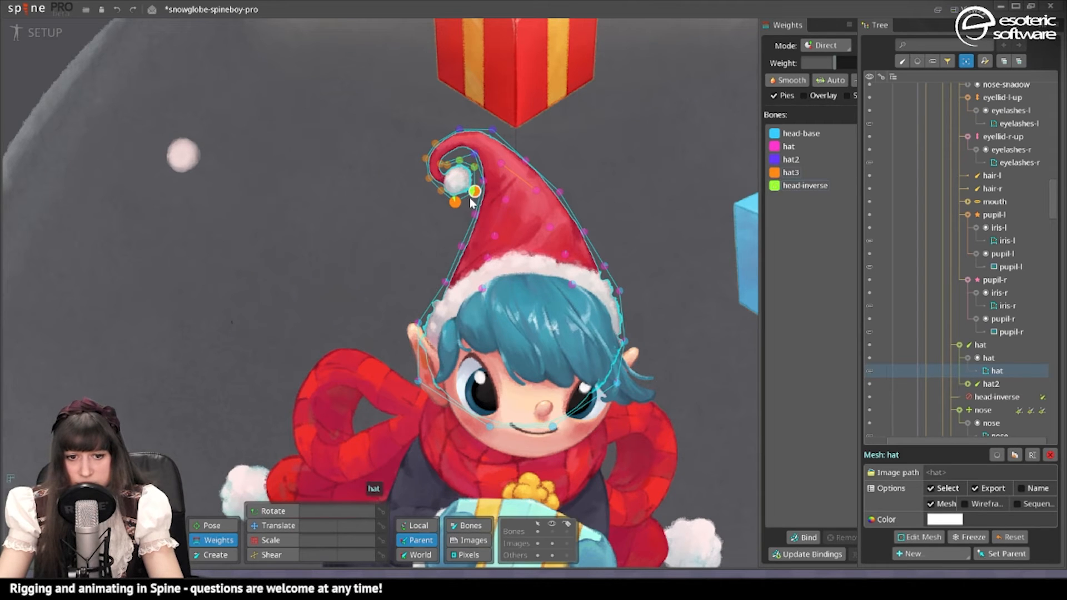
click(797, 173)
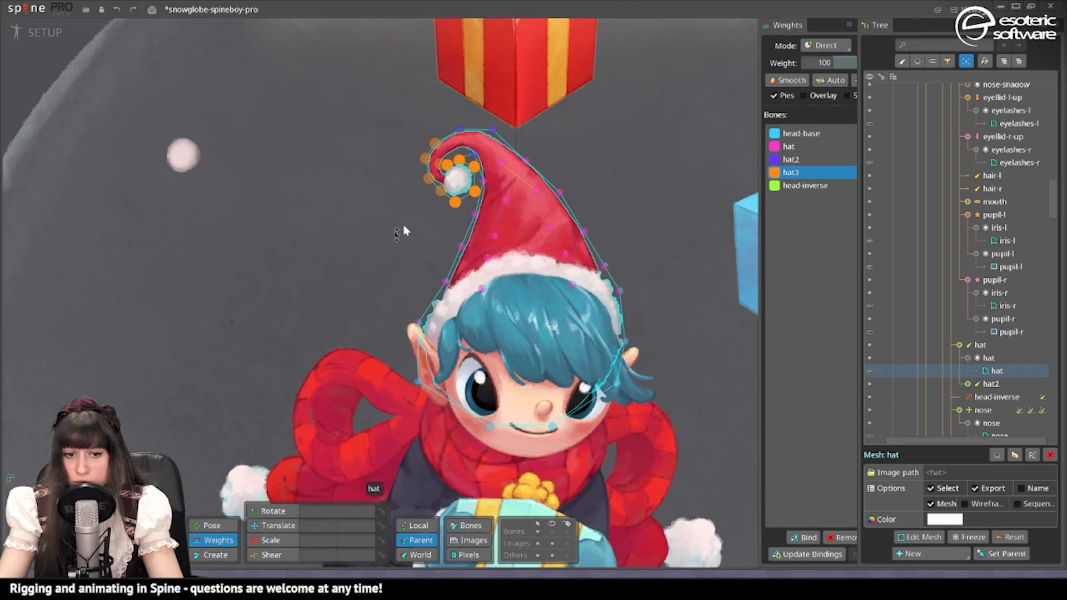
click(440, 163)
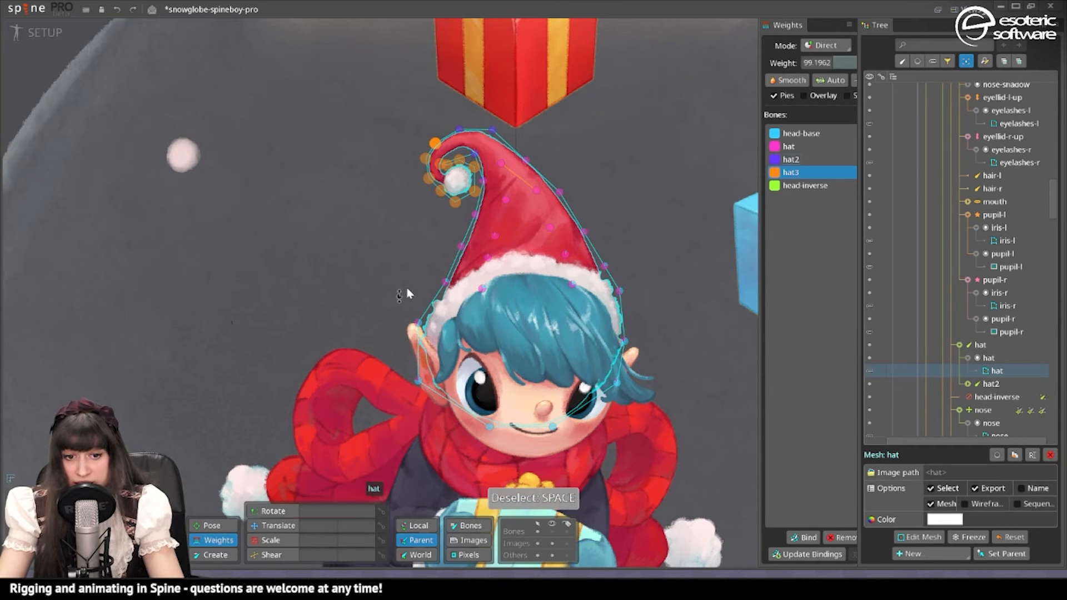
Switch to Animate mode and delete the existing keys from the animation
click(264, 526)
click(43, 32)
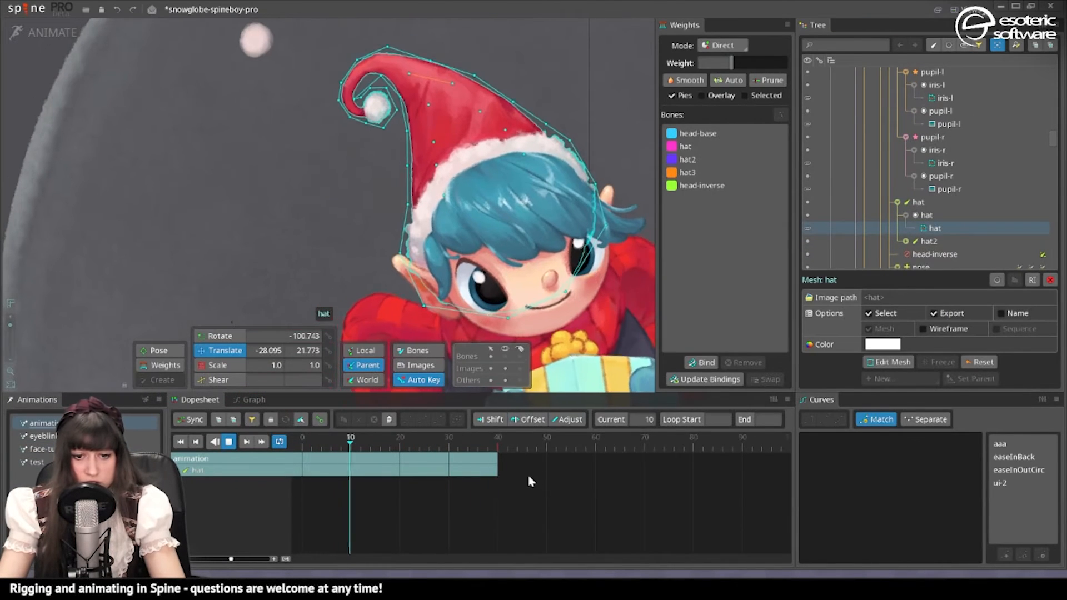
key(space)
drag(556, 537, 239, 398)
key(Delete)
Make the hat, hat2 and hat3 bones swing to the opposite side, with rotation keys at frames 0, 21 and 40
drag(389, 173, 308, 270)
click(165, 365)
click(519, 195)
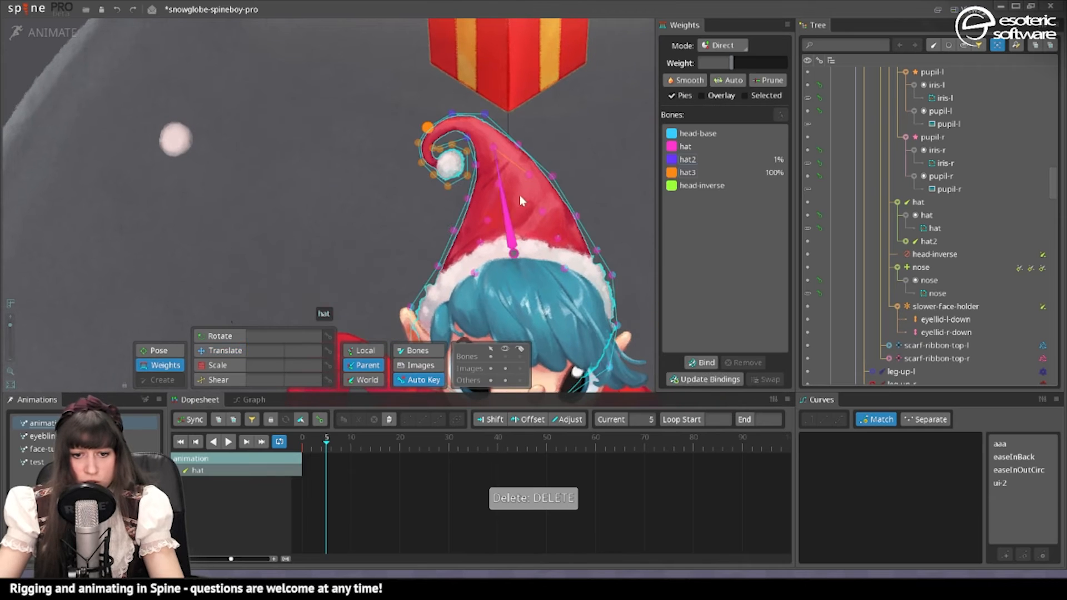
click(512, 246)
key(1)
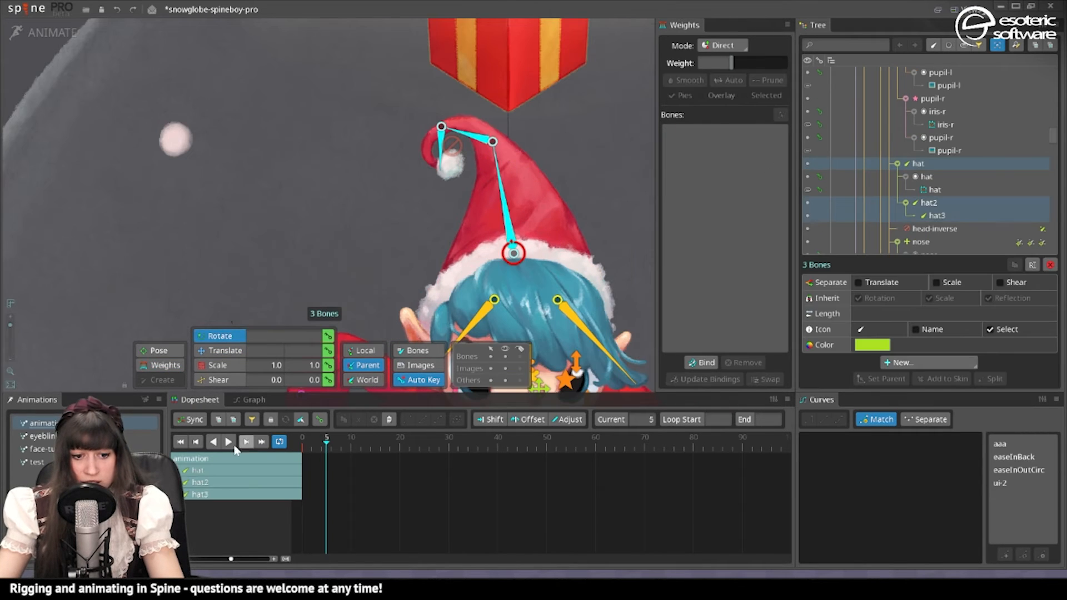
drag(307, 447, 300, 445)
key(l)
drag(388, 166, 556, 70)
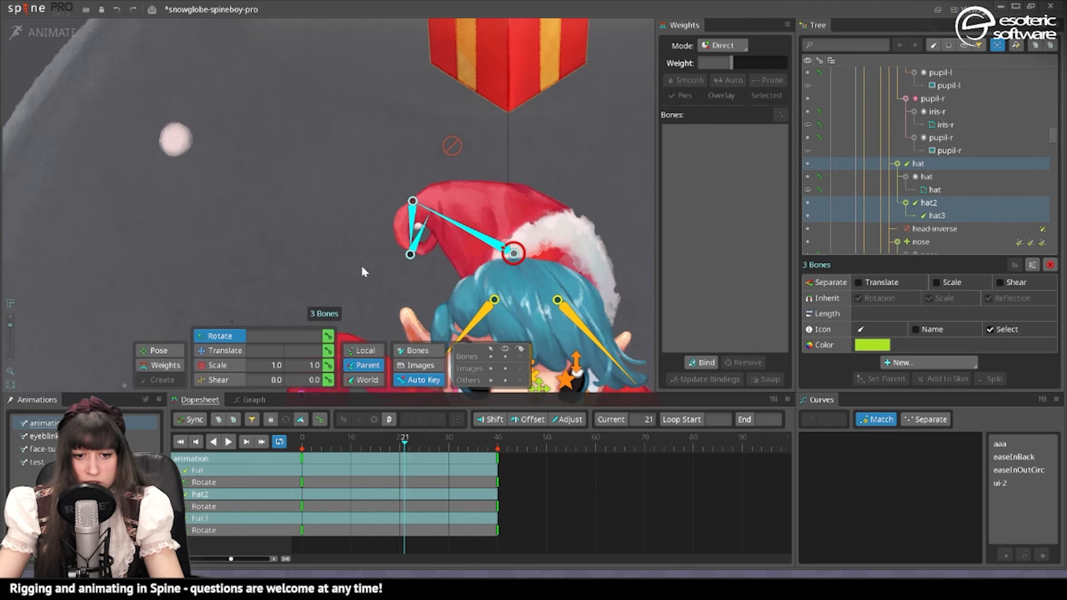
mouse_move(408, 456)
mouse_down()
mouse_move(398, 461)
mouse_move(407, 459)
mouse_up()
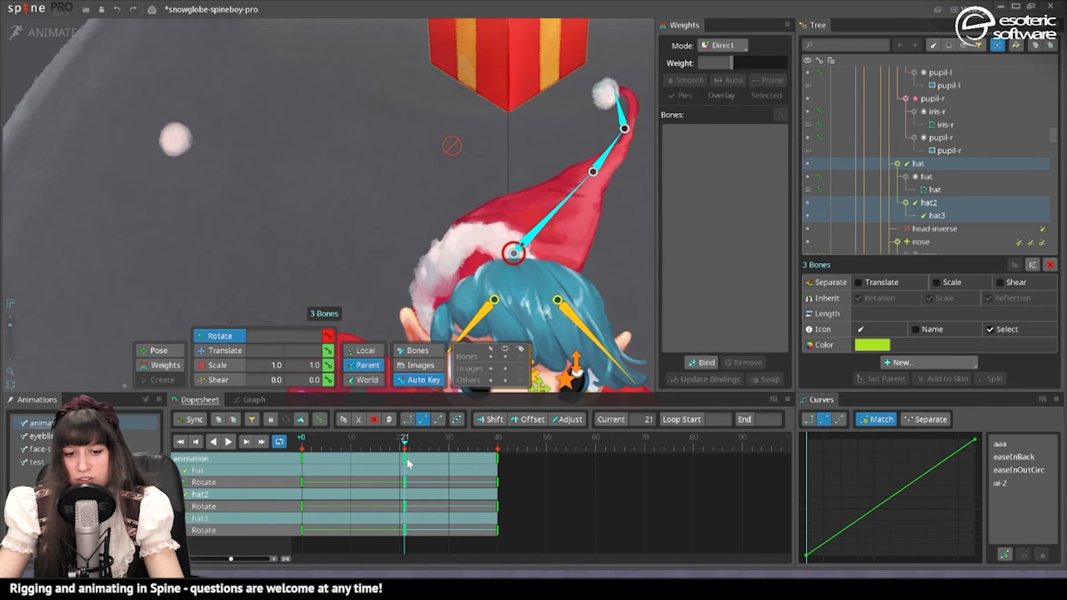
Select the hat mesh's brim and lower vertices at frame 9 and set their head-base weight to 100
click(417, 247)
scroll(417, 247, down, 2)
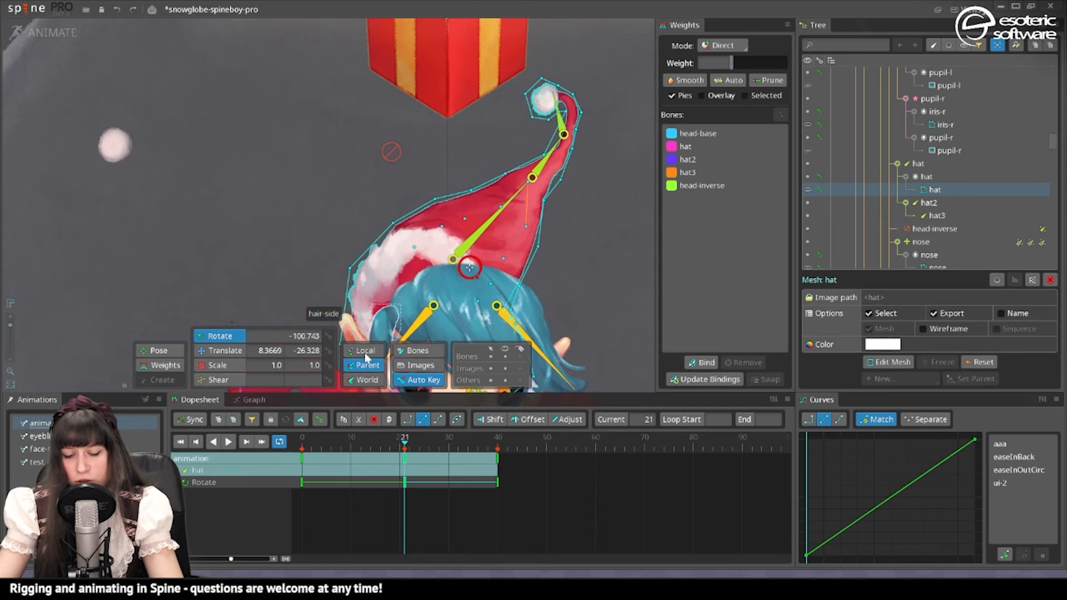
click(159, 365)
drag(485, 318, 600, 257)
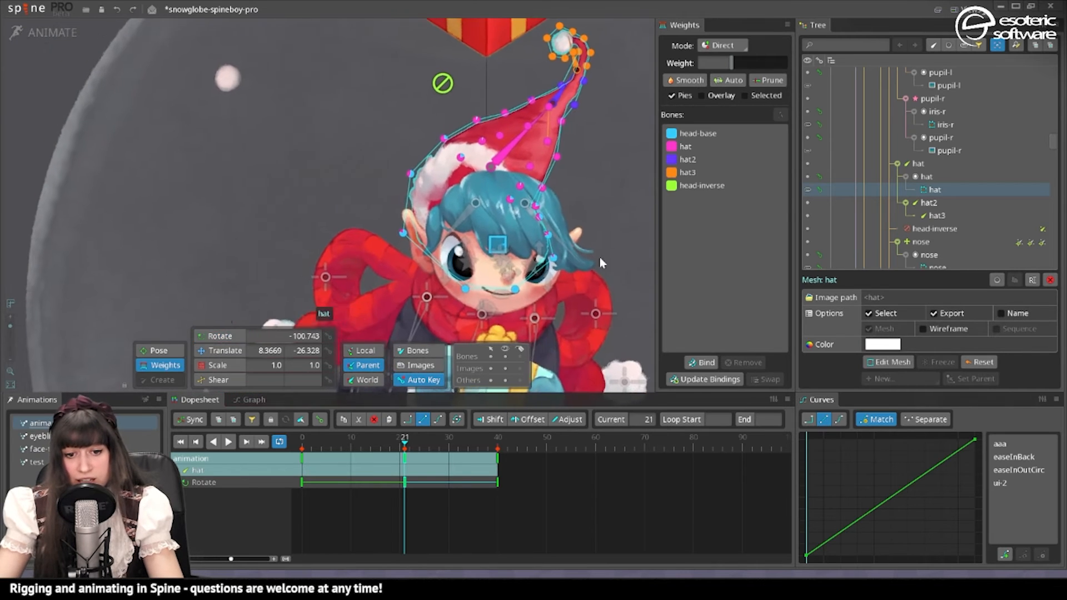
drag(405, 442, 348, 442)
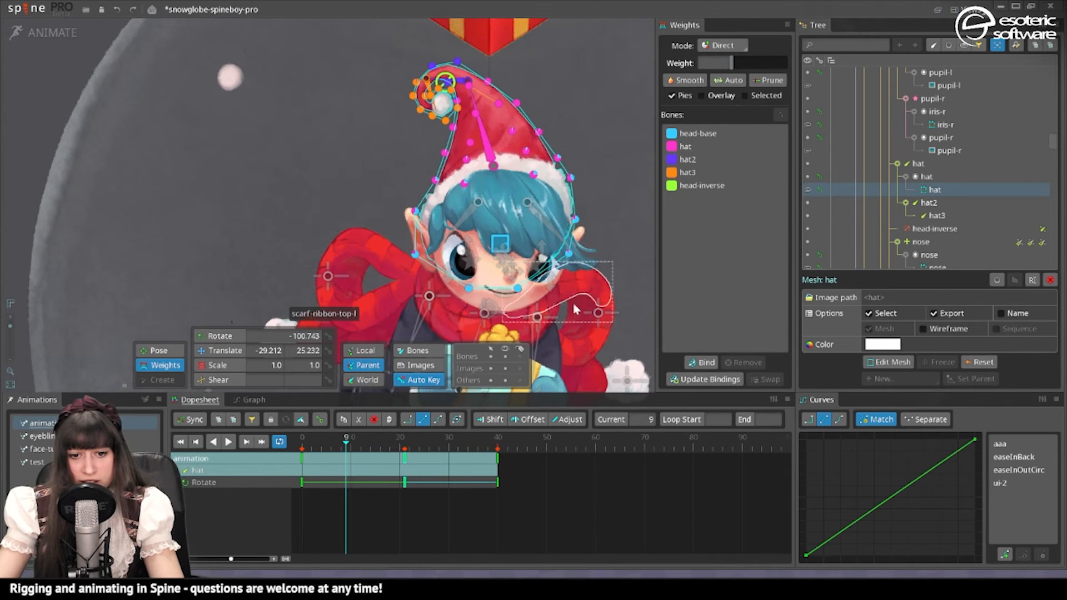
drag(373, 160, 610, 300)
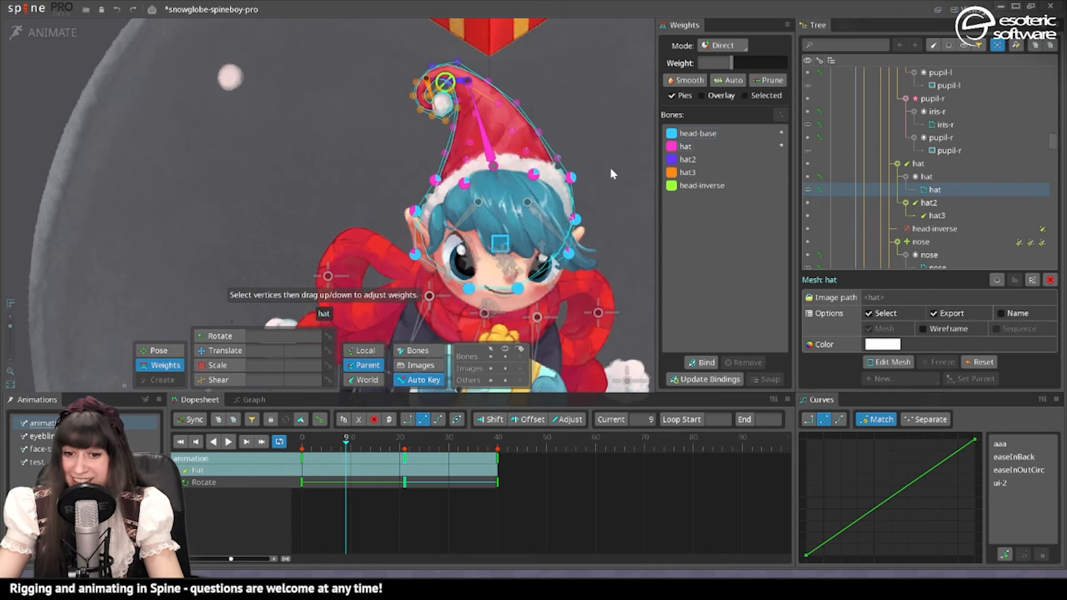
click(701, 134)
drag(732, 62, 805, 72)
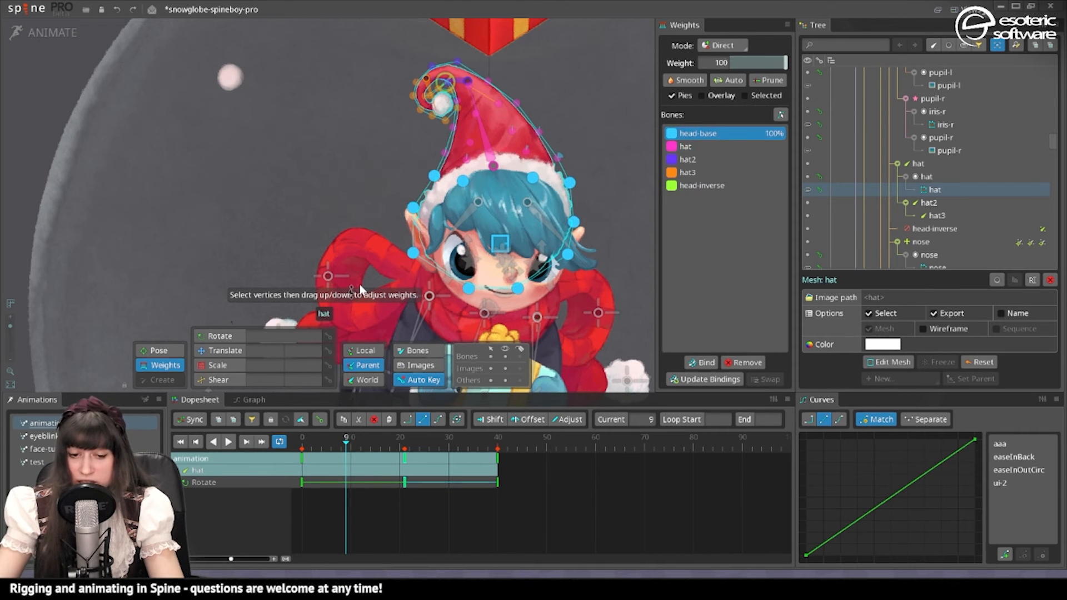
Blend the vertices just above the hat's brim between head-base and hat, giving head-base a weight of 63.46
click(332, 175)
drag(434, 142, 568, 170)
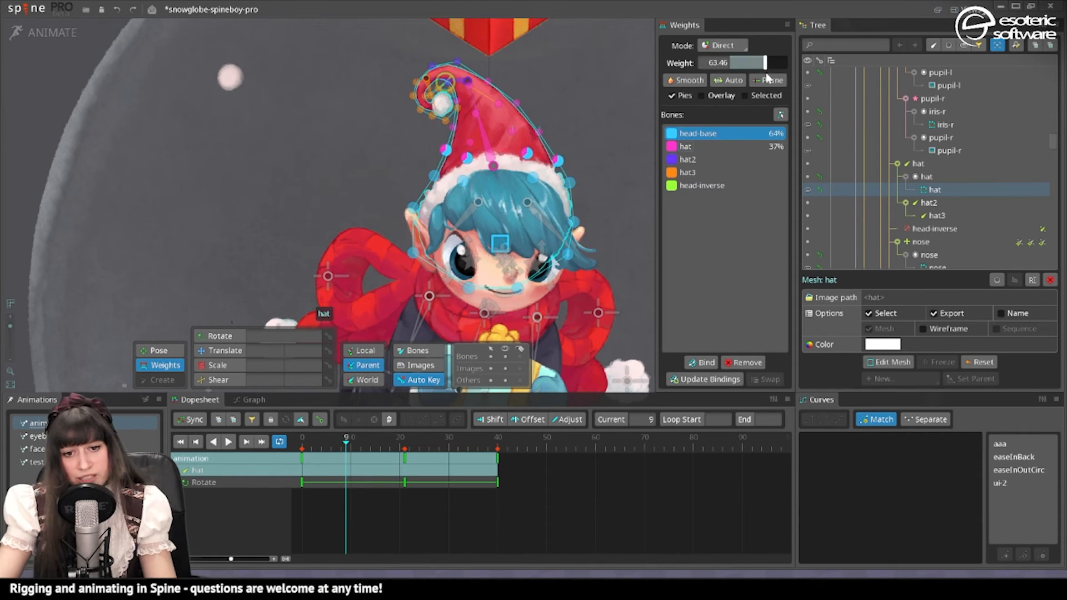
click(470, 142)
ctrl+click(512, 131)
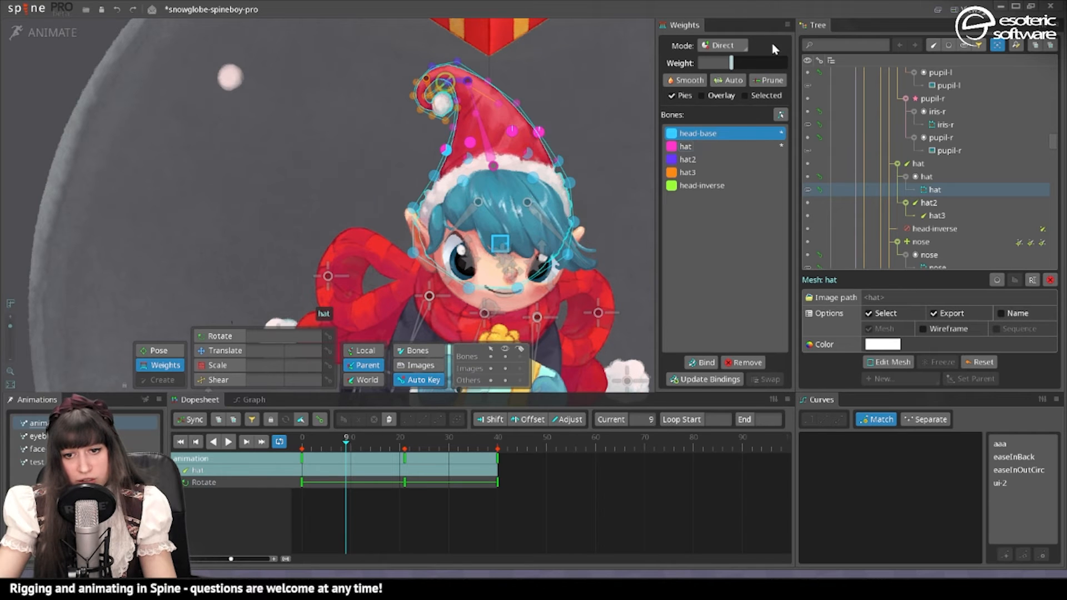
click(685, 146)
Smooth the bone weights of the vertices along the hat's curled tip and play the swing to check the deformation
drag(372, 36, 431, 135)
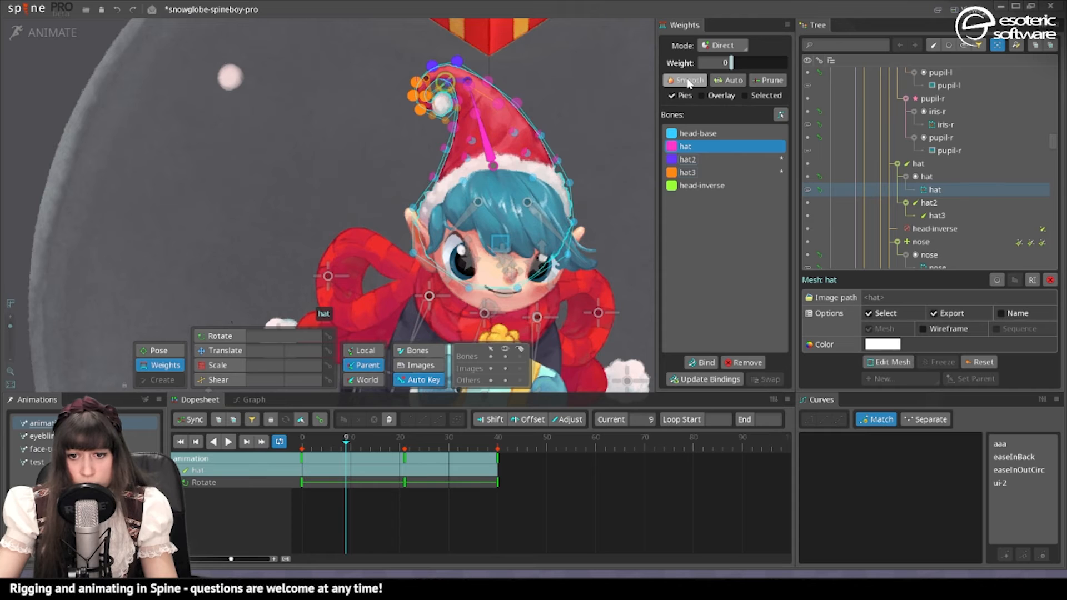
scroll(481, 84, up, 3)
click(228, 443)
click(228, 443)
At frame 19, reduce the hat3 bone's weight to 0 on the hat mesh's outer vertex just below the curled tip
drag(597, 85, 501, 208)
click(500, 205)
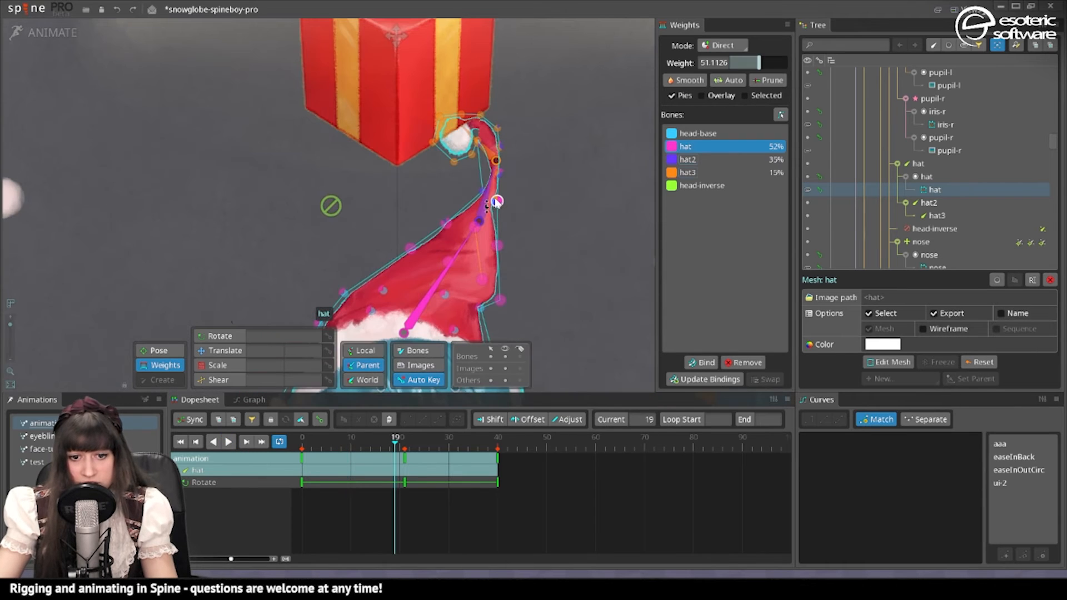
click(718, 172)
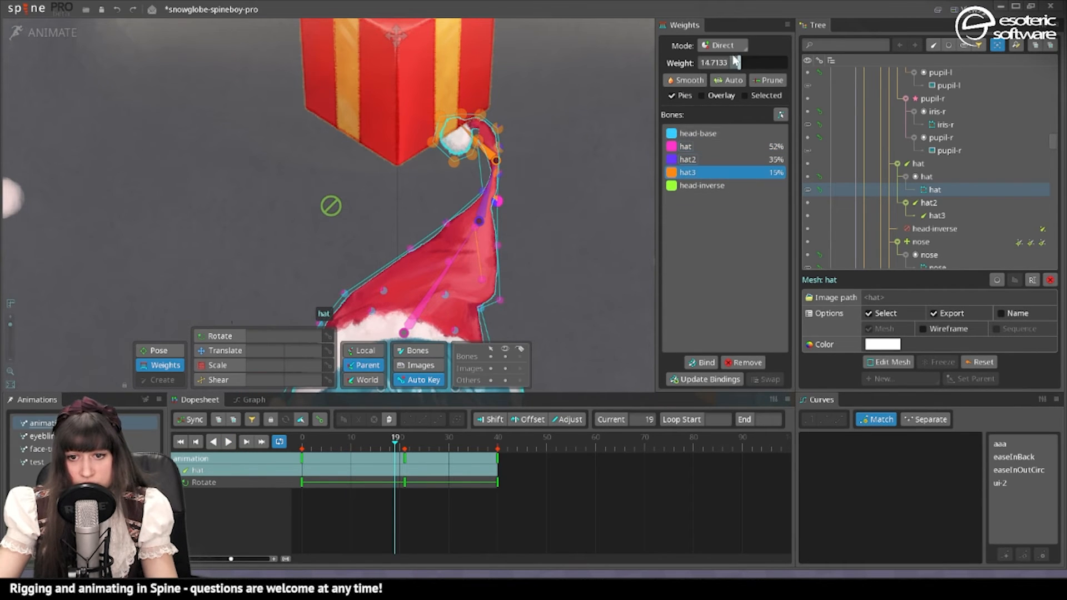
drag(497, 181, 634, 88)
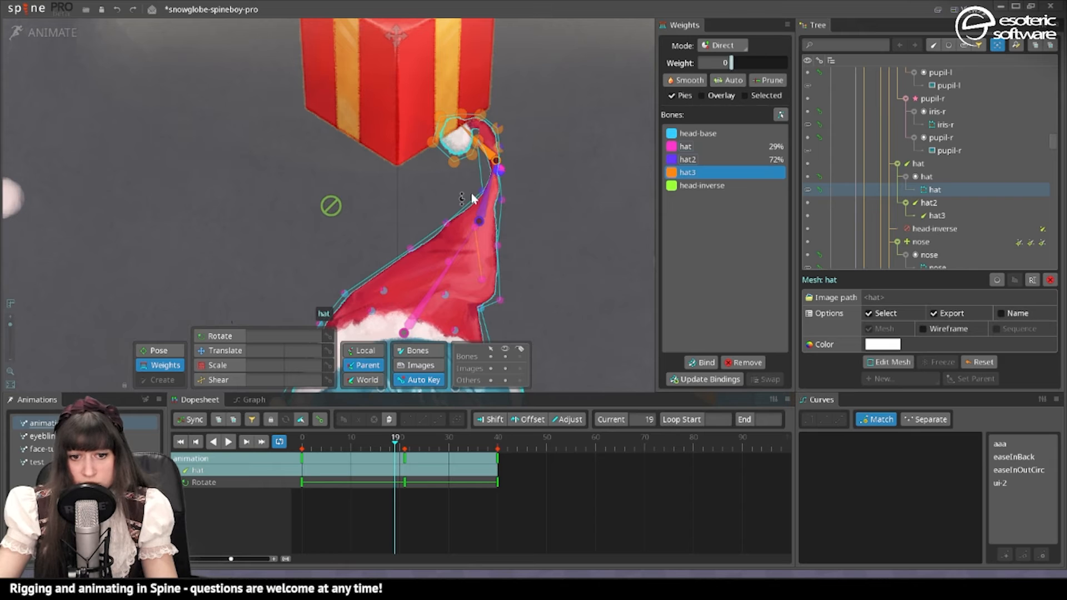
Lower the hat bone's weight on the vertices around the bend of the curled tip, down to 0 on the outer one
click(685, 146)
click(464, 142)
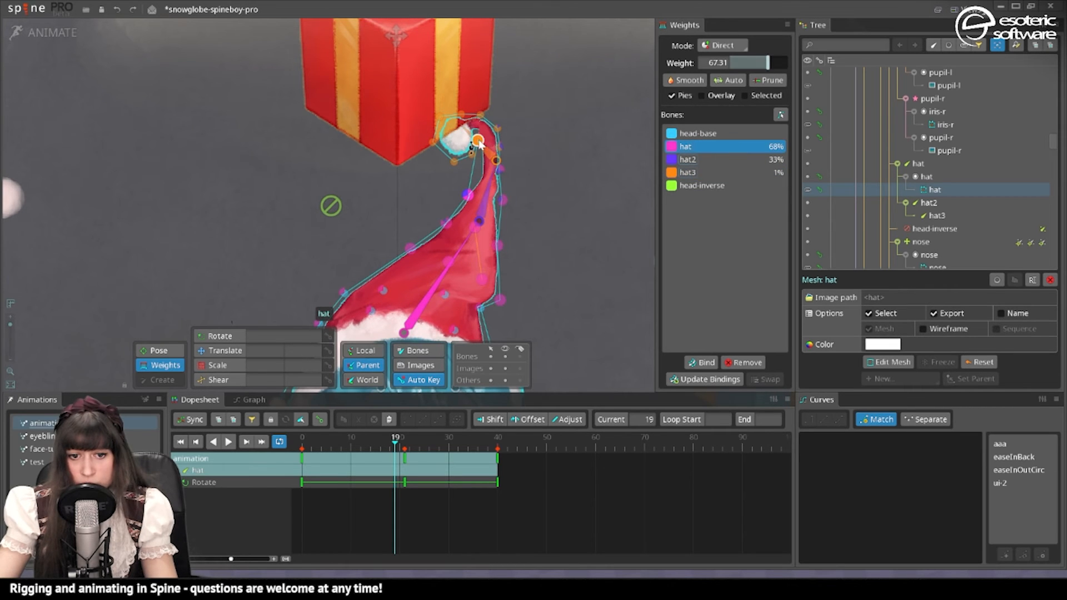
mouse_move(479, 143)
mouse_down()
mouse_move(504, 72)
mouse_move(491, 132)
mouse_up()
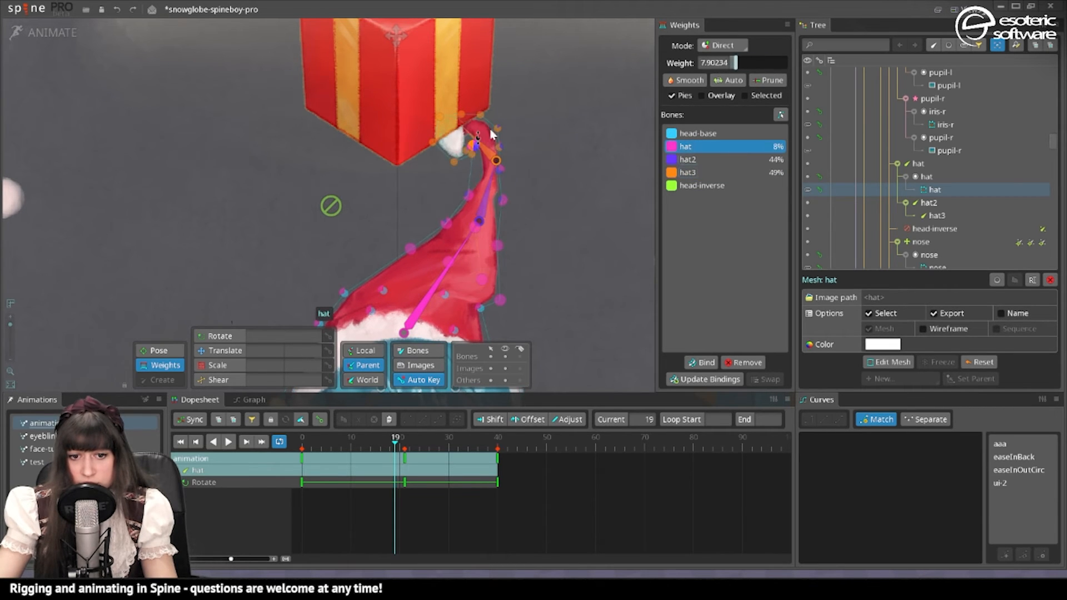
click(501, 146)
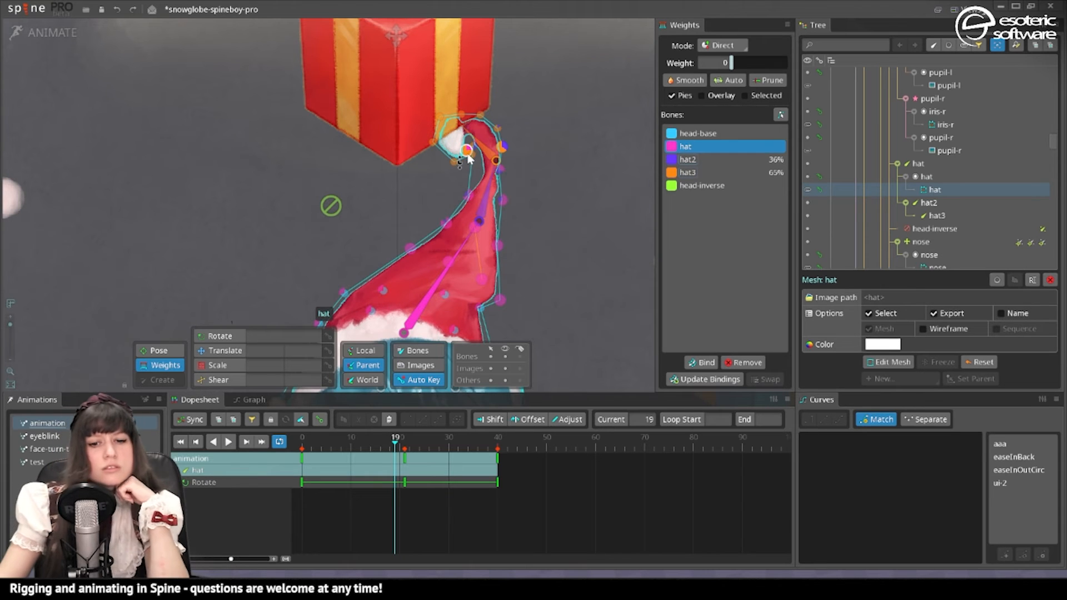
Blend head-base into the middle of the hat, with a weight of 28.85 on the lower vertex row and 3.85 on the row above
click(499, 301)
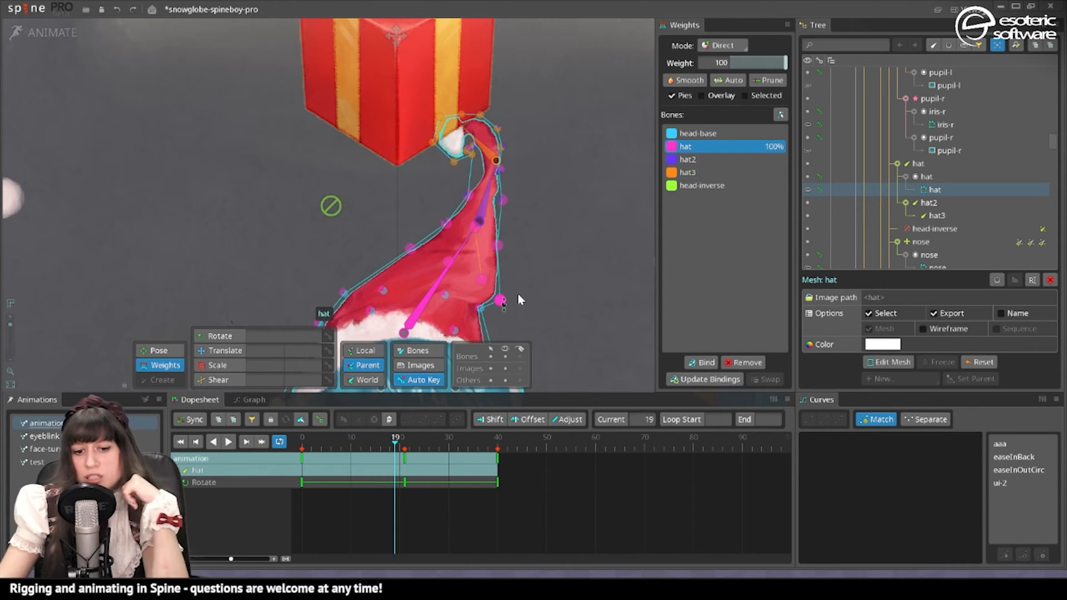
ctrl+click(410, 249)
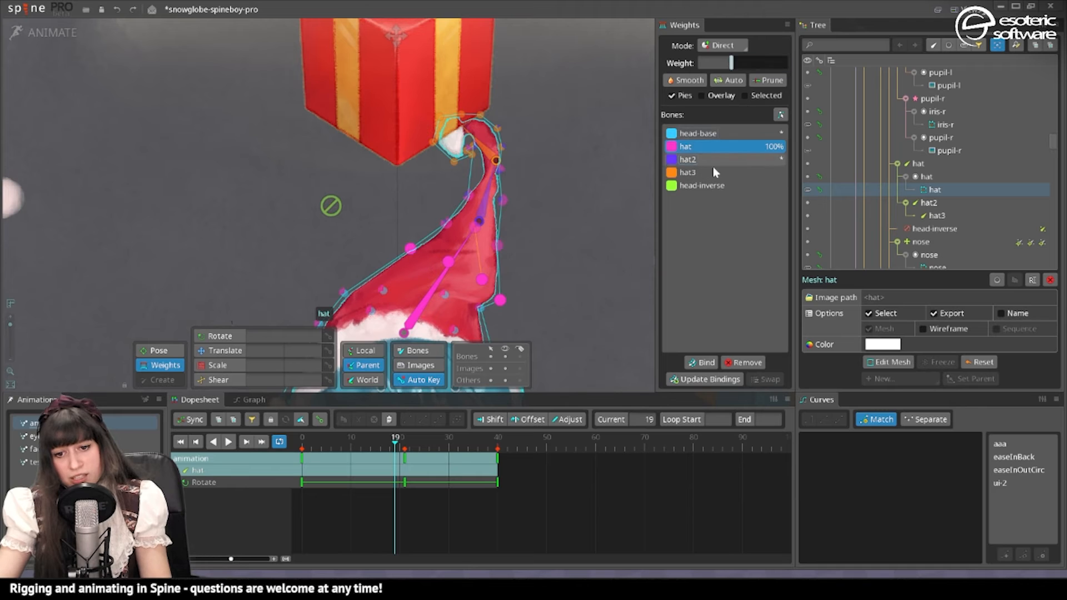
click(699, 135)
drag(584, 144, 625, 131)
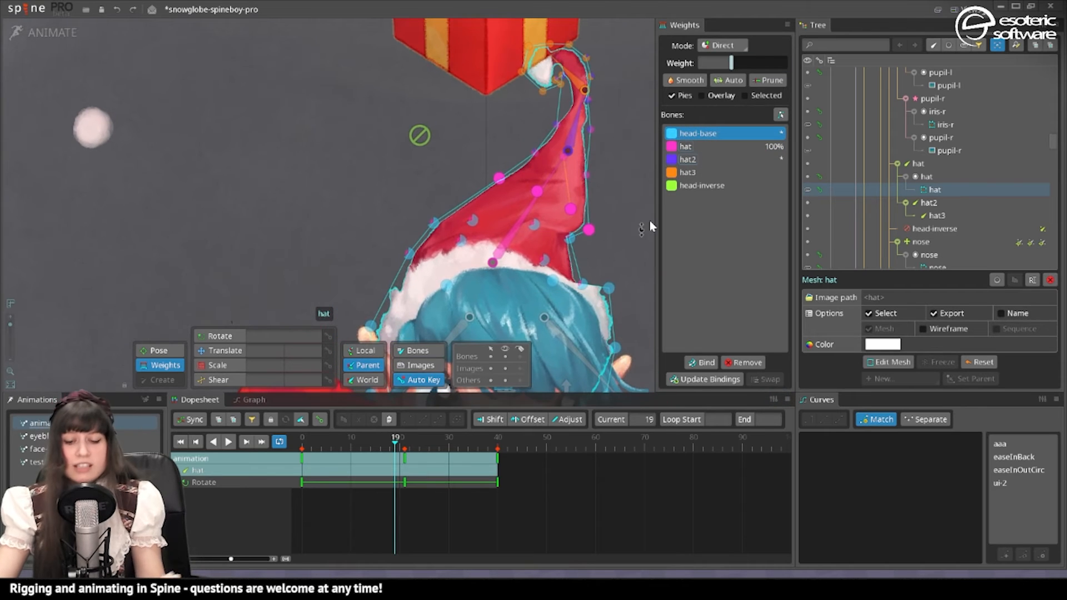
drag(731, 63, 747, 70)
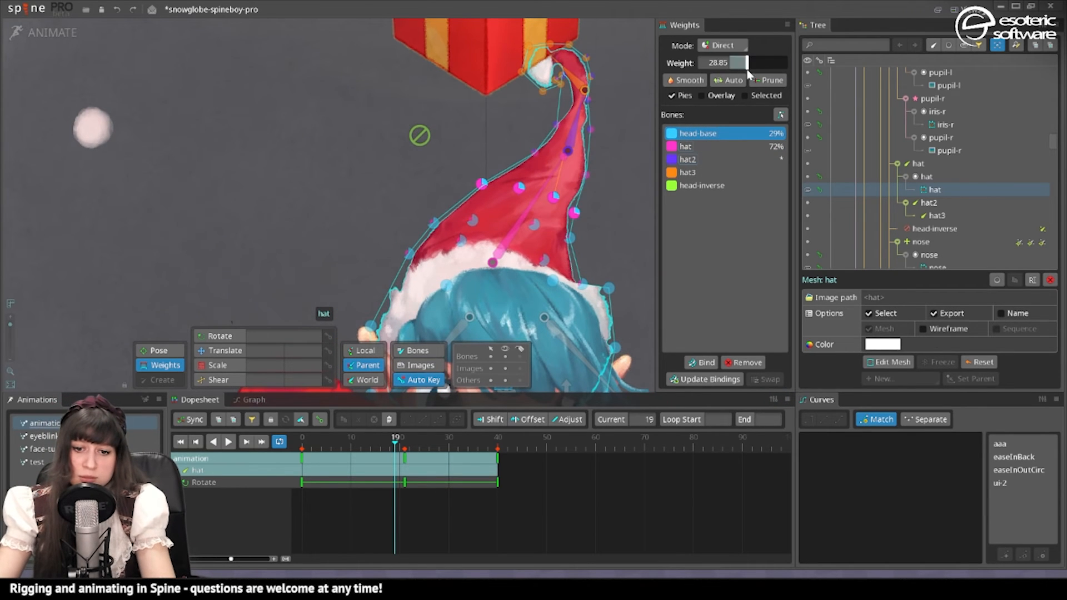
click(586, 176)
click(535, 153)
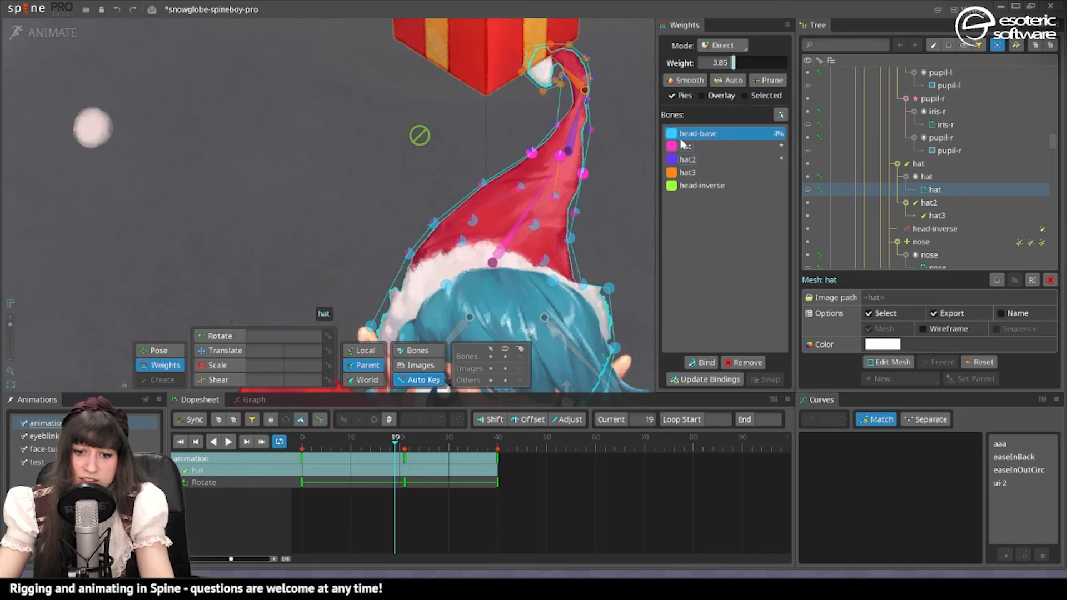
Lower the hat bone's weight on the vertices along the hat's side edges near the brim
click(702, 147)
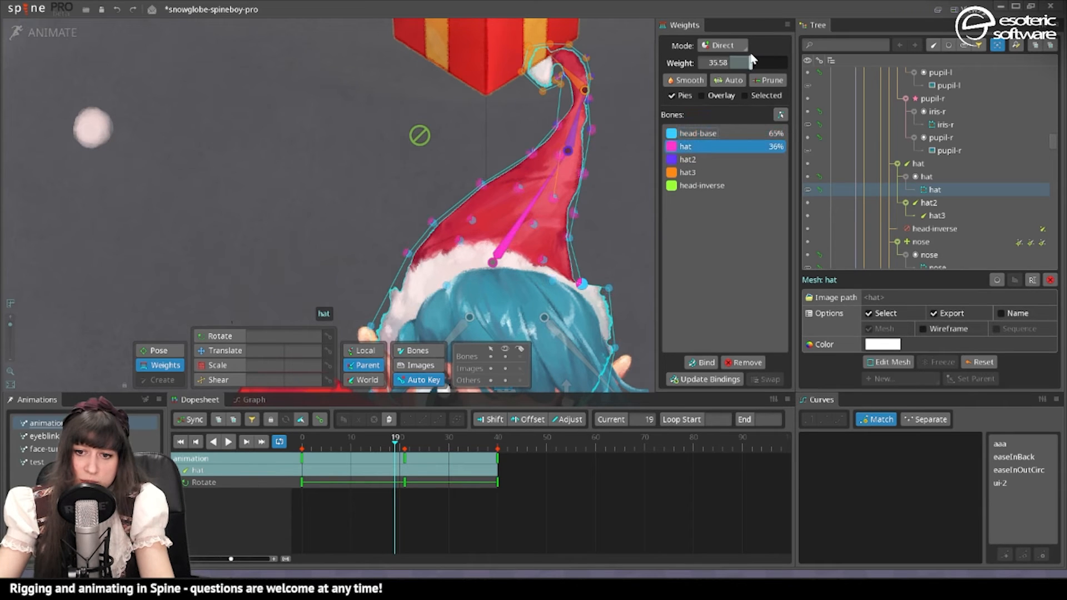
drag(748, 63, 737, 81)
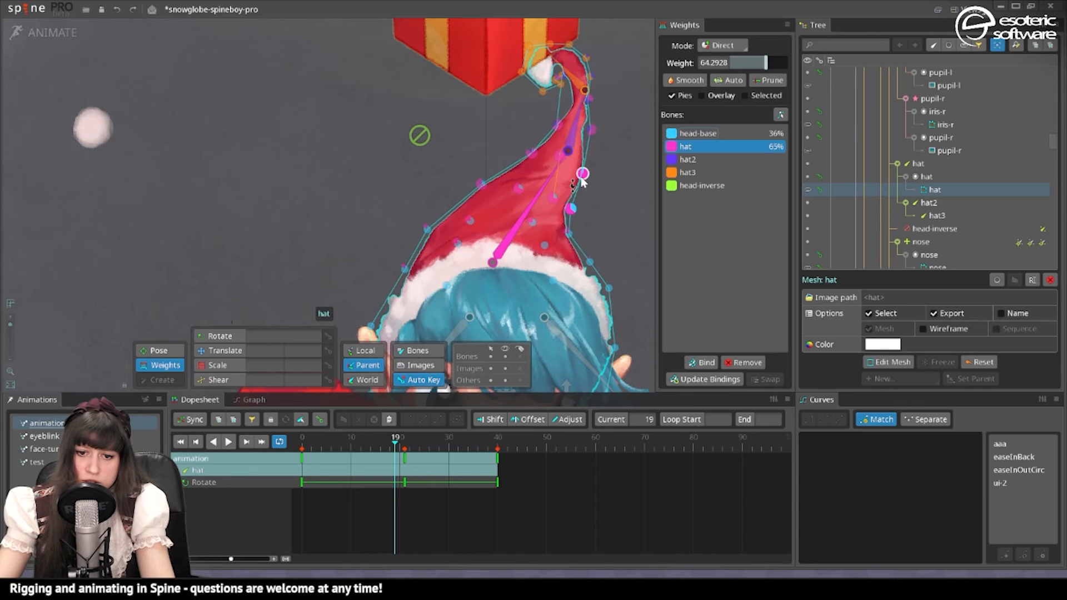
click(573, 210)
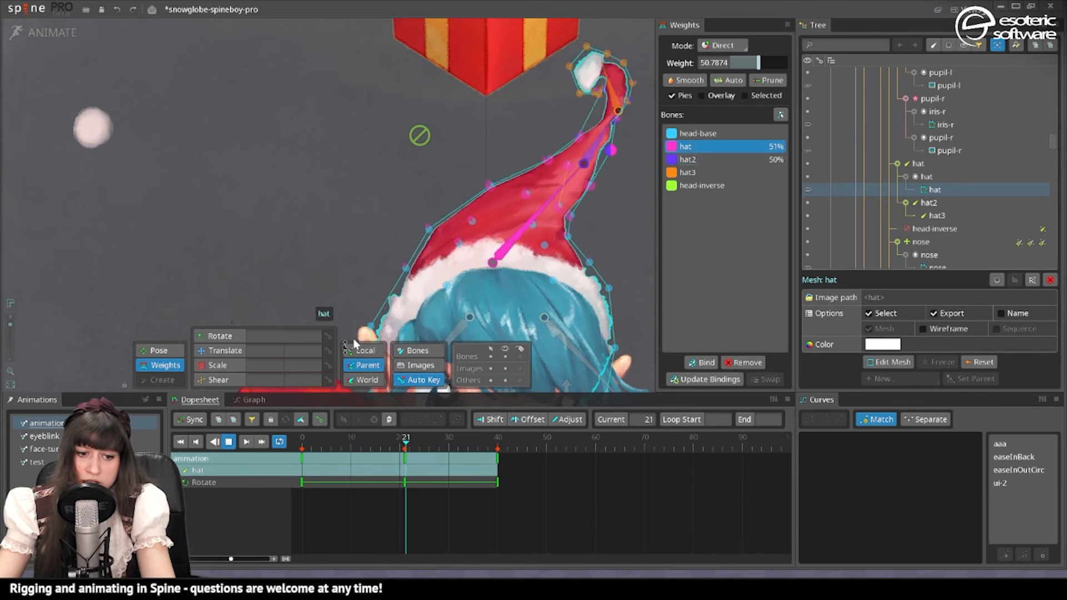
Stop playback at frame 21 and adjust the hat3 weight of the vertex just below the hat3 joint to 13.46
click(228, 443)
click(404, 440)
drag(558, 208, 522, 259)
click(584, 178)
click(719, 175)
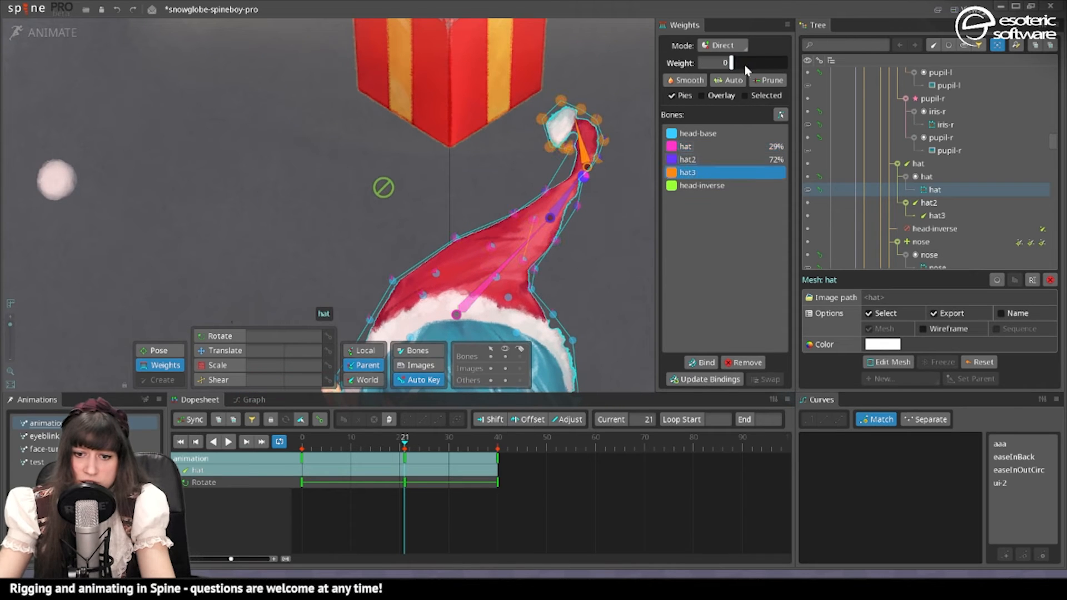
drag(745, 65, 791, 69)
key(ctrl+z)
key(ctrl+z)
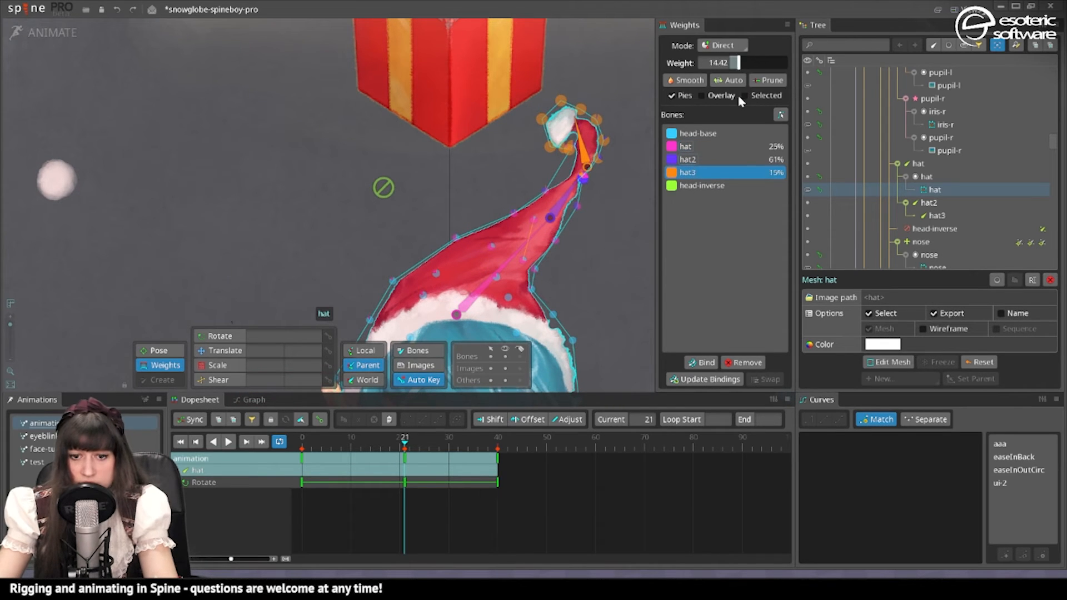
Set the hat3 weight of the vertex on the inner side of the curl to 86.54
scroll(598, 176, up, 5)
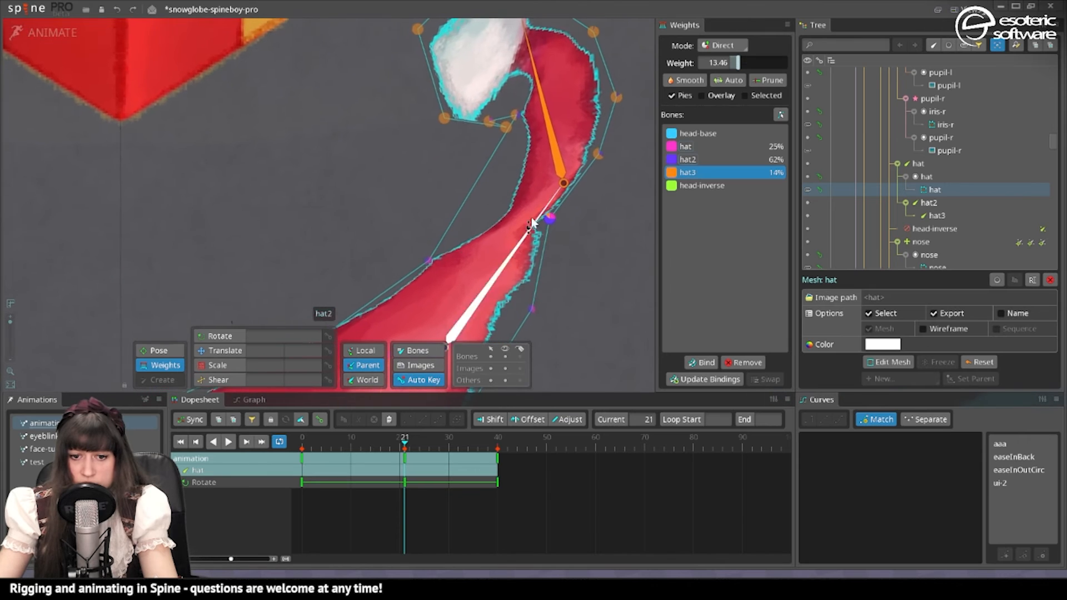
click(517, 117)
click(516, 117)
drag(779, 63, 777, 84)
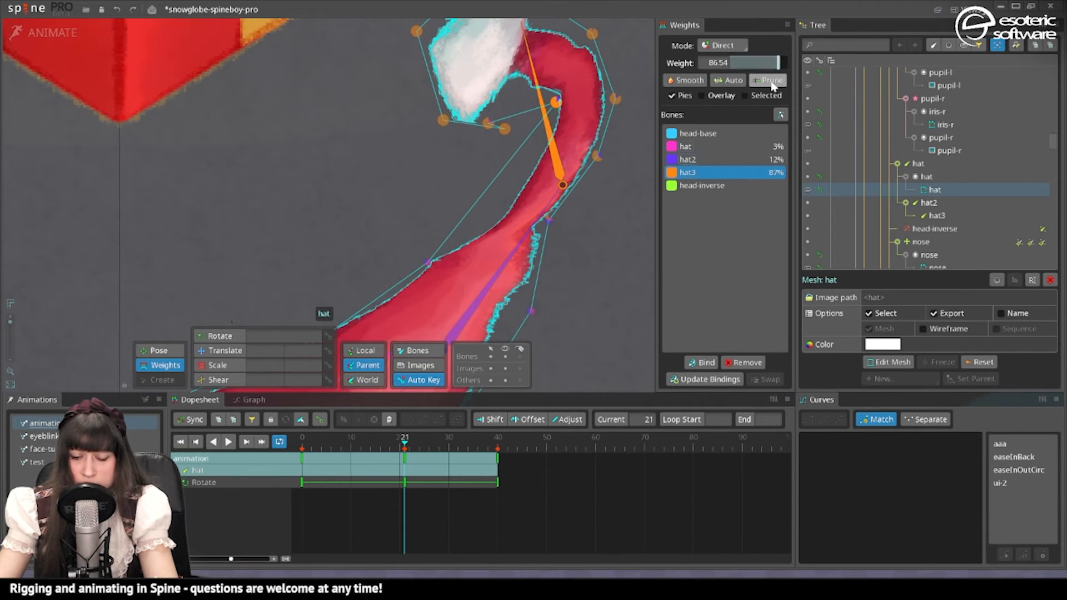
Rebalance the hat2 and hat3 weights of the vertices around the curled tip's bend, undoing the last adjustment
drag(581, 151, 571, 175)
click(574, 160)
drag(551, 94, 519, 131)
drag(499, 60, 491, 91)
scroll(532, 144, down, 3)
click(523, 212)
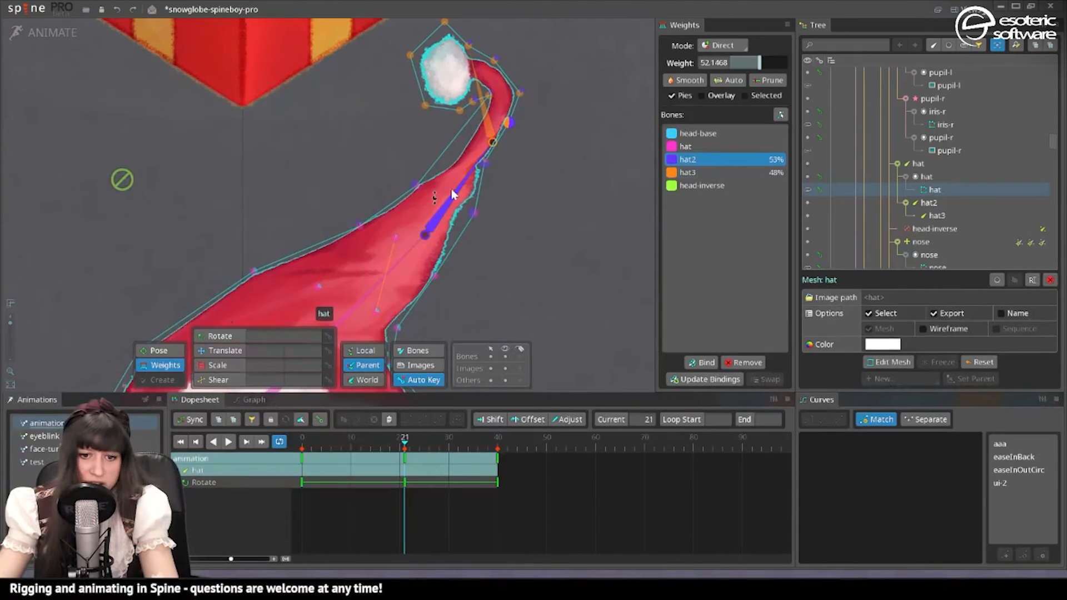
drag(493, 166, 500, 125)
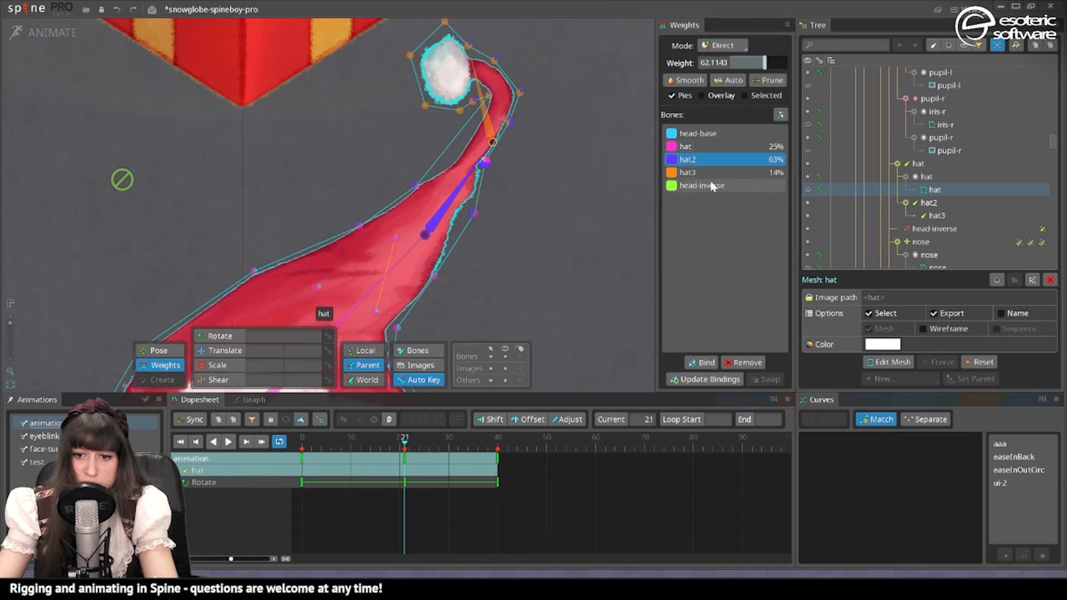
drag(551, 207, 666, 195)
key(ctrl+z)
Deselect the hat mesh and play the hat swing to check the deformation
scroll(449, 270, down, 3)
drag(449, 269, 345, 179)
key(space)
drag(474, 195, 572, 171)
key(space)
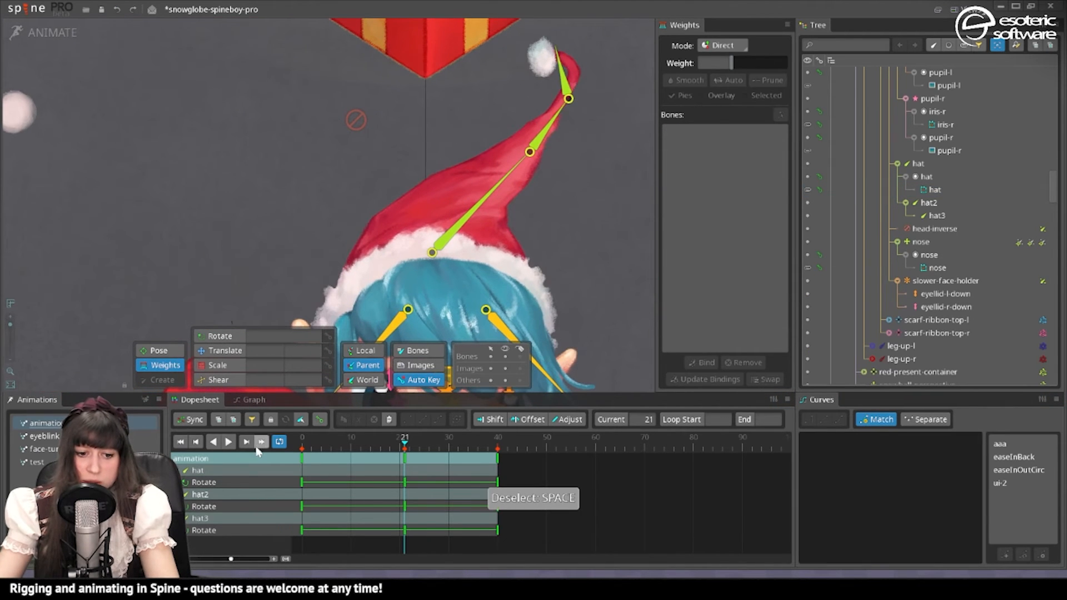
click(228, 443)
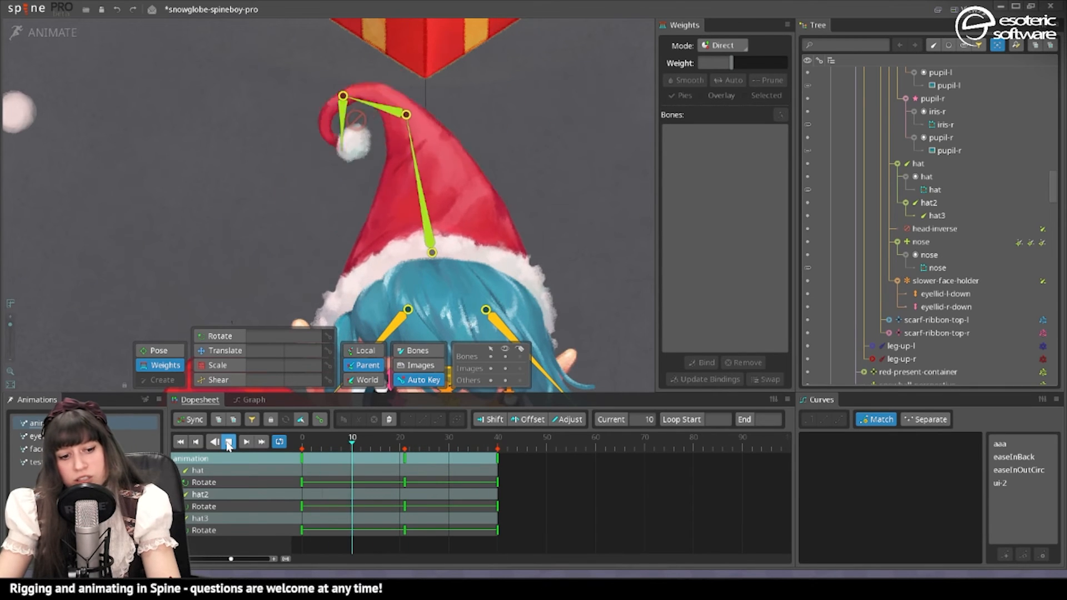
click(228, 443)
Switch to the face-turn-test animation and play it with the whole head in view
click(37, 449)
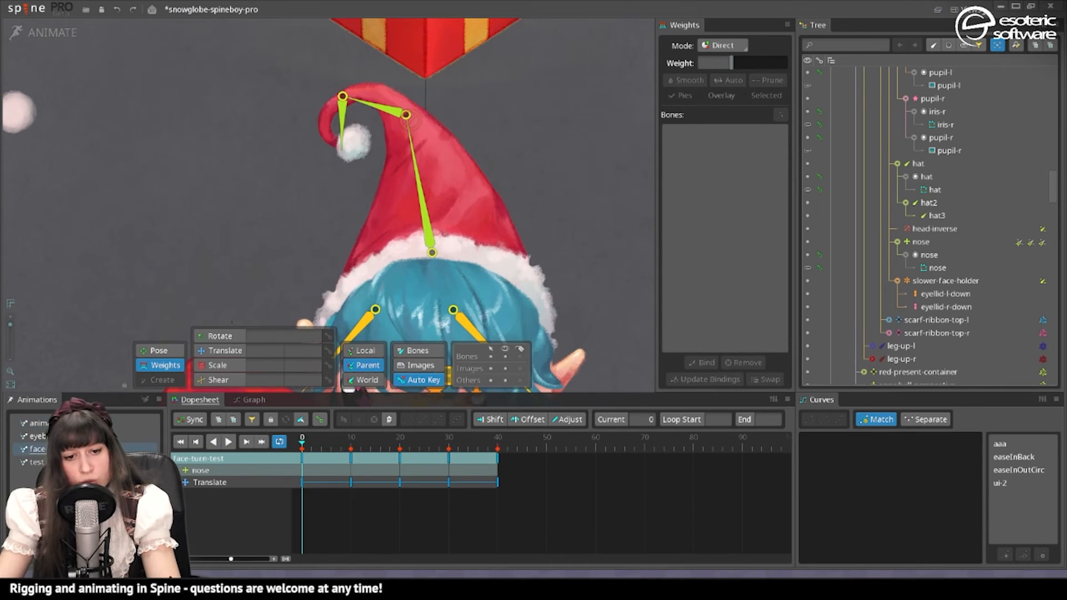
drag(411, 121, 498, 108)
click(231, 443)
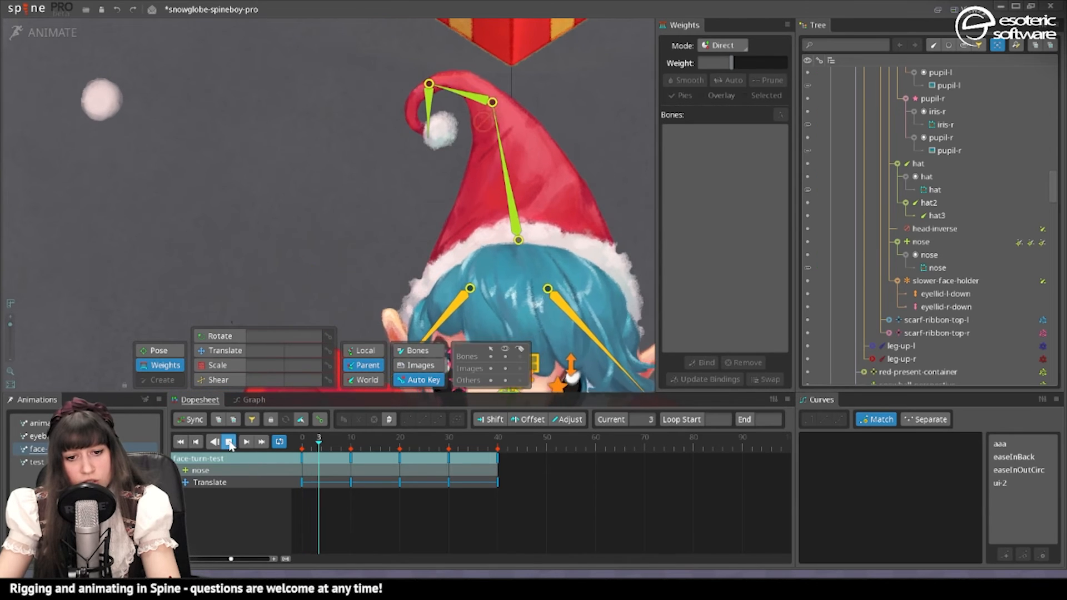
scroll(345, 62, down, 2)
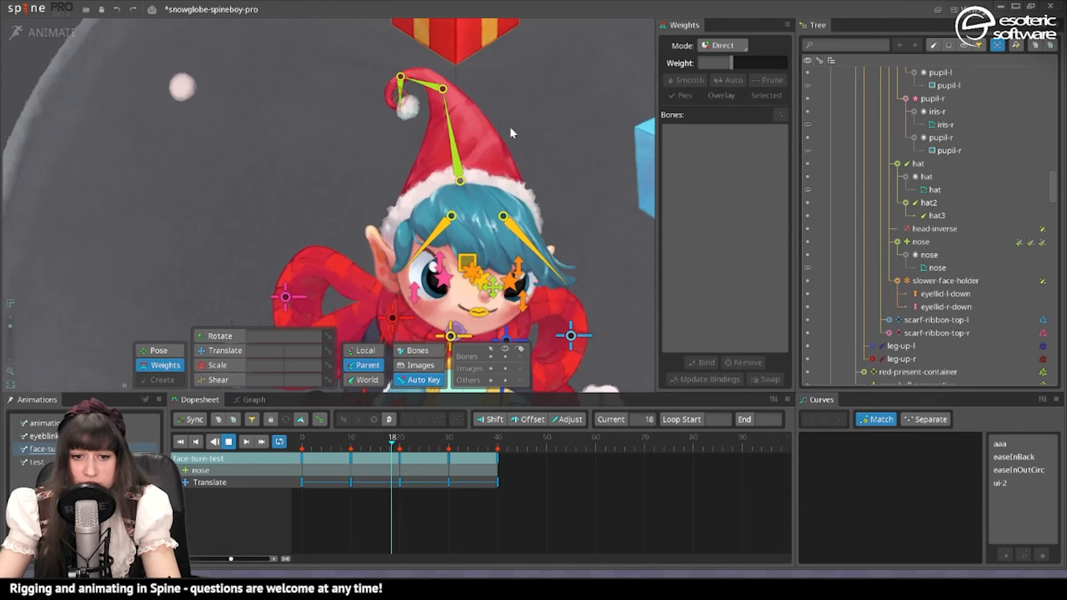
Give the hat mesh's vertices around the pompom a head-inverse weight of 36.54 while the face turn plays
click(425, 103)
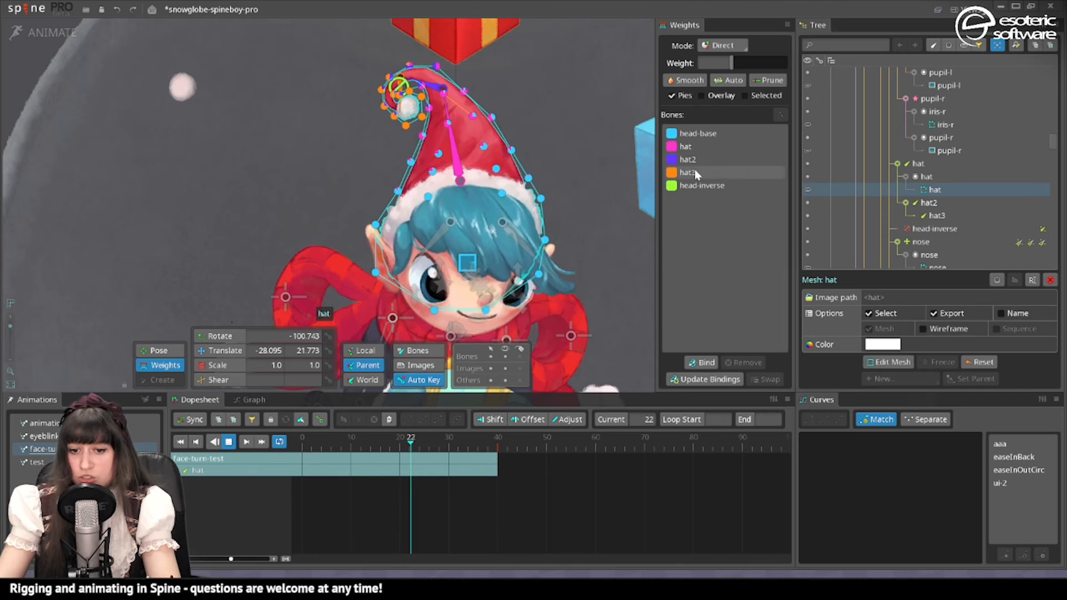
click(694, 186)
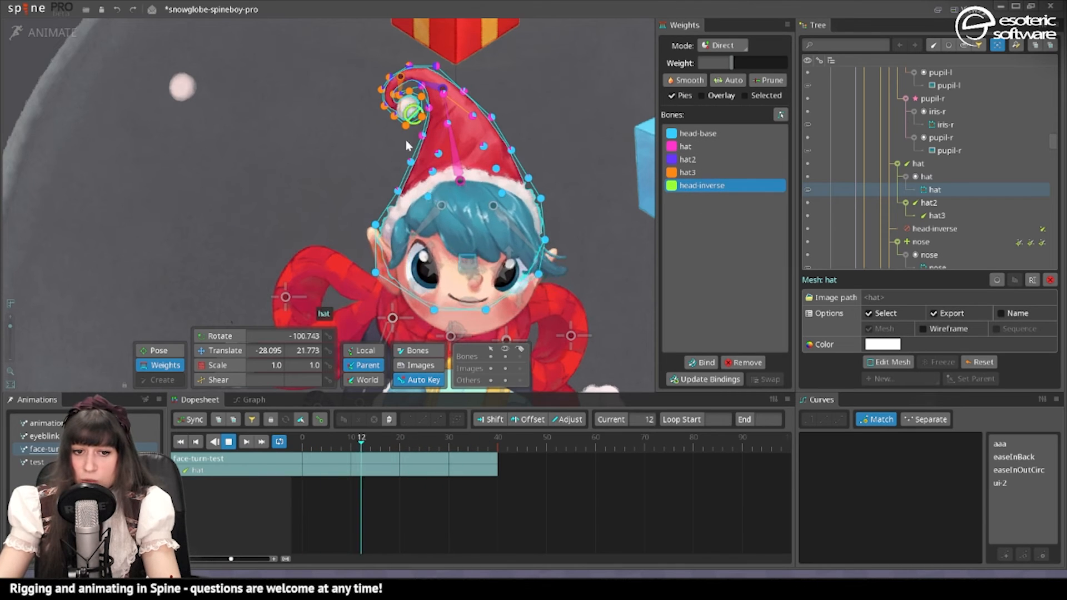
drag(365, 149, 426, 88)
drag(731, 63, 750, 75)
Extend the head-inverse influence along the curl and down the hat, with a weight of 15.38 on the side vertices above the brim
click(408, 66)
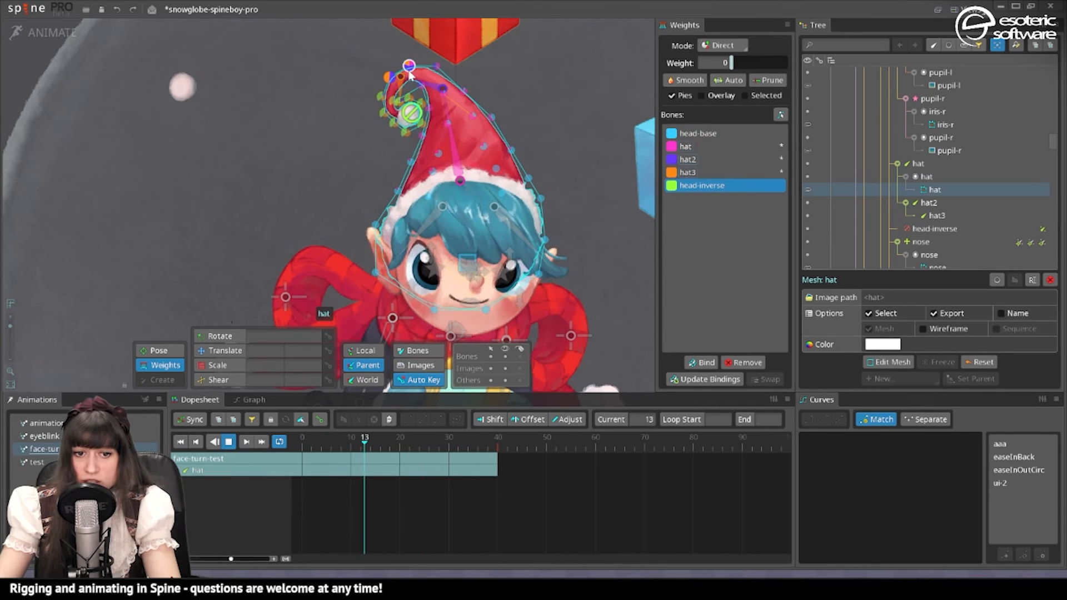
key(space)
click(385, 97)
ctrl+click(396, 101)
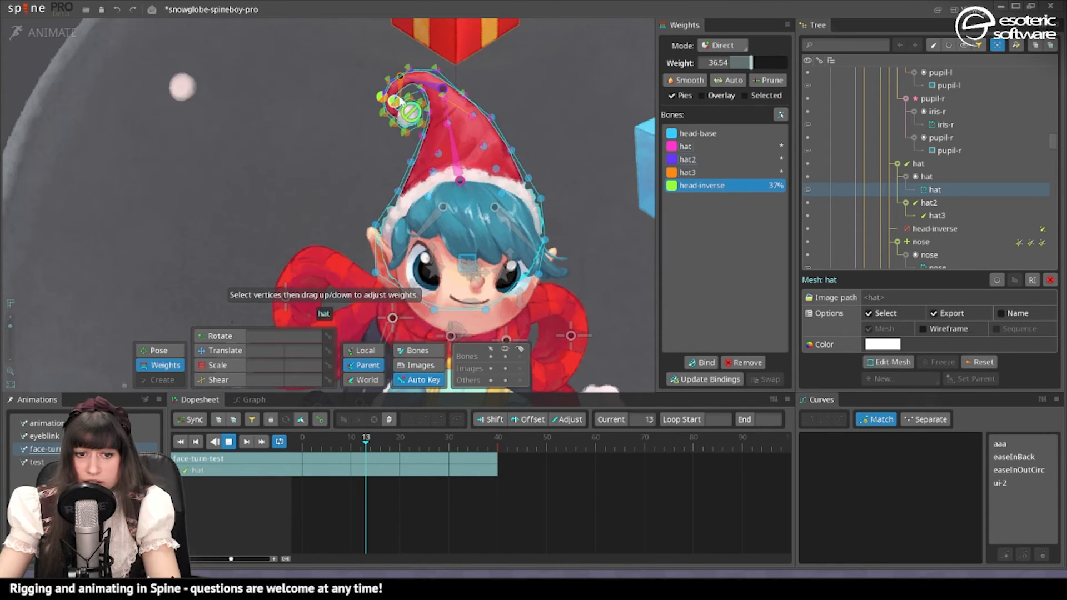
drag(750, 66, 739, 67)
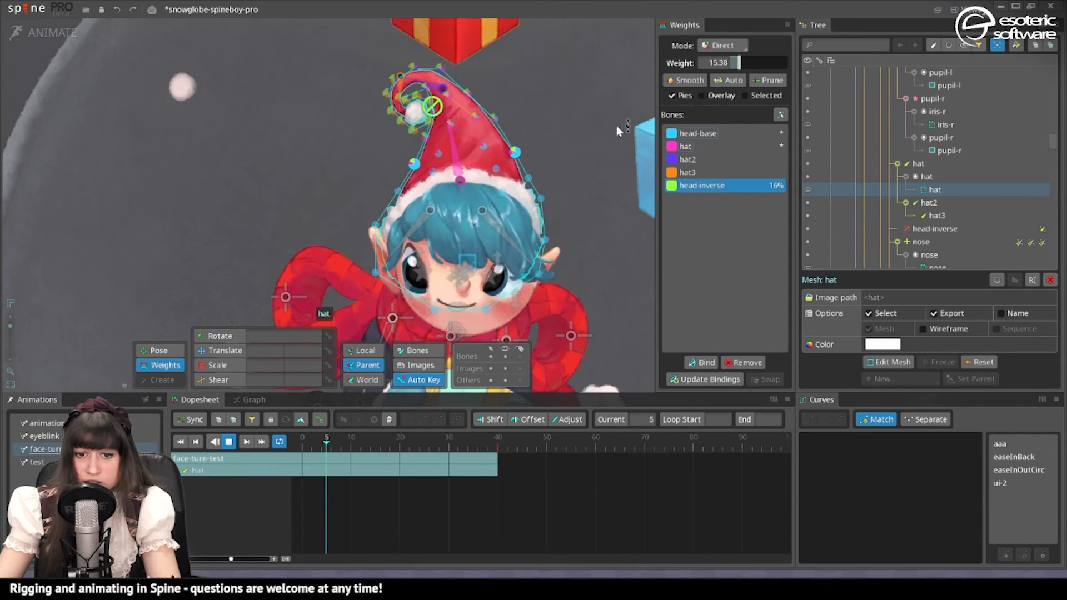
Check the head-inverse weights in the middle of the hat and raise the weight of the vertex at the curl's outer bend
click(540, 199)
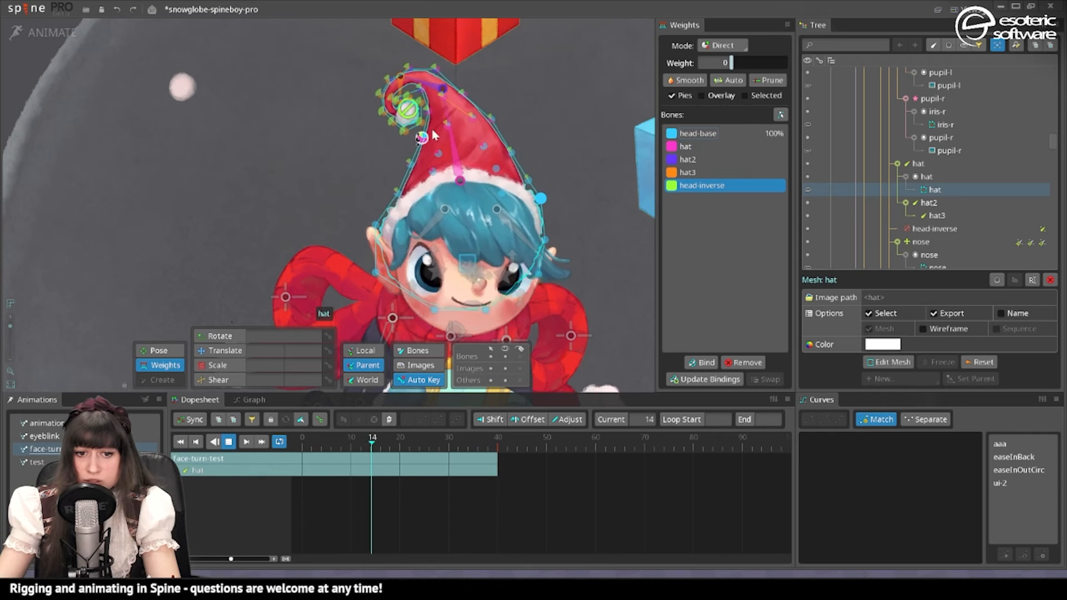
click(450, 123)
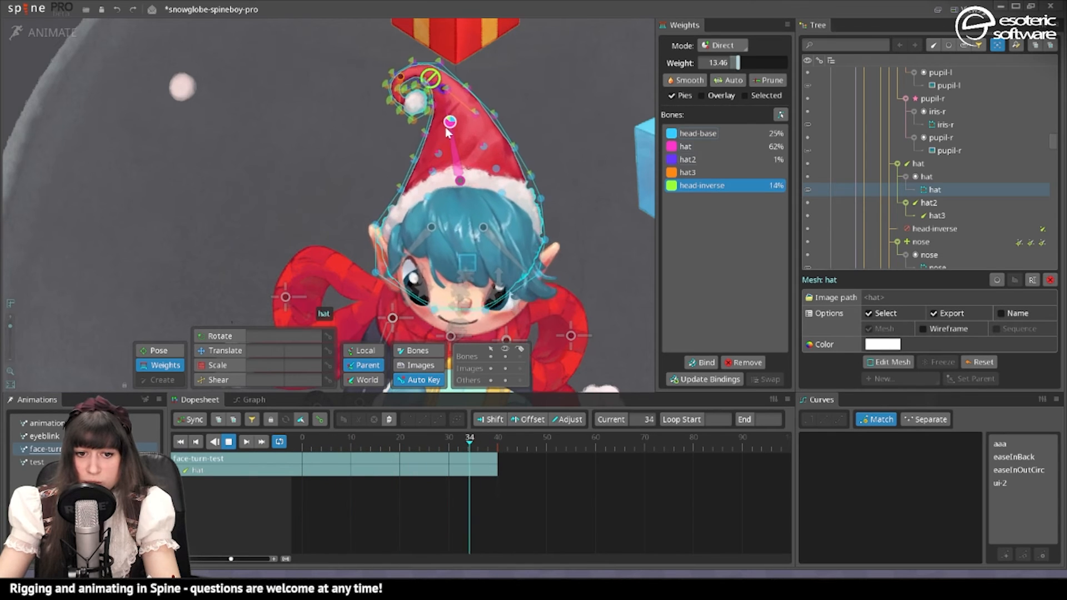
ctrl+click(475, 117)
click(727, 82)
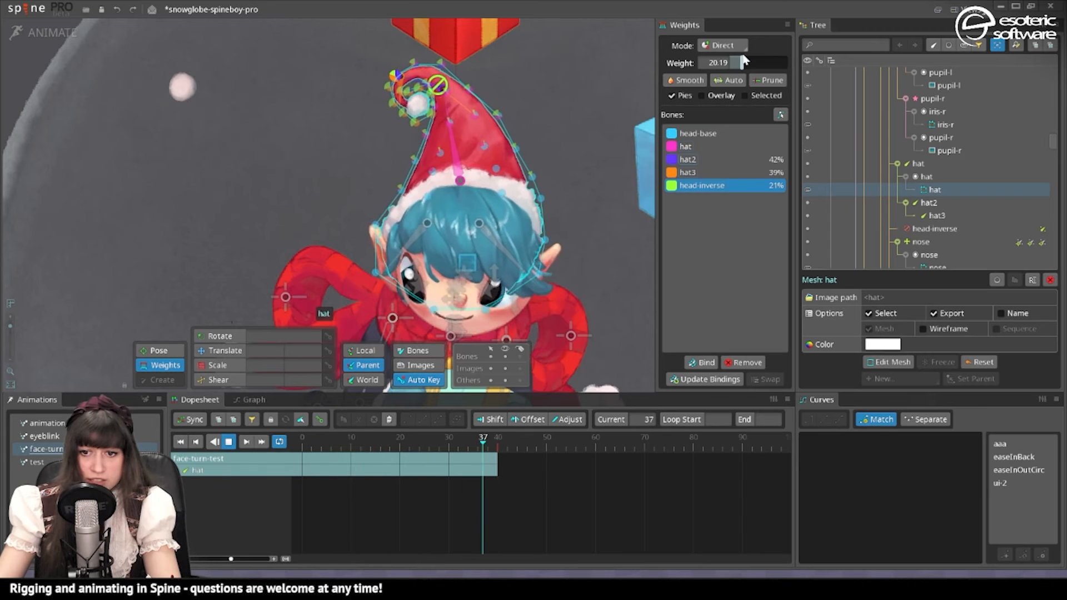
drag(742, 63, 751, 64)
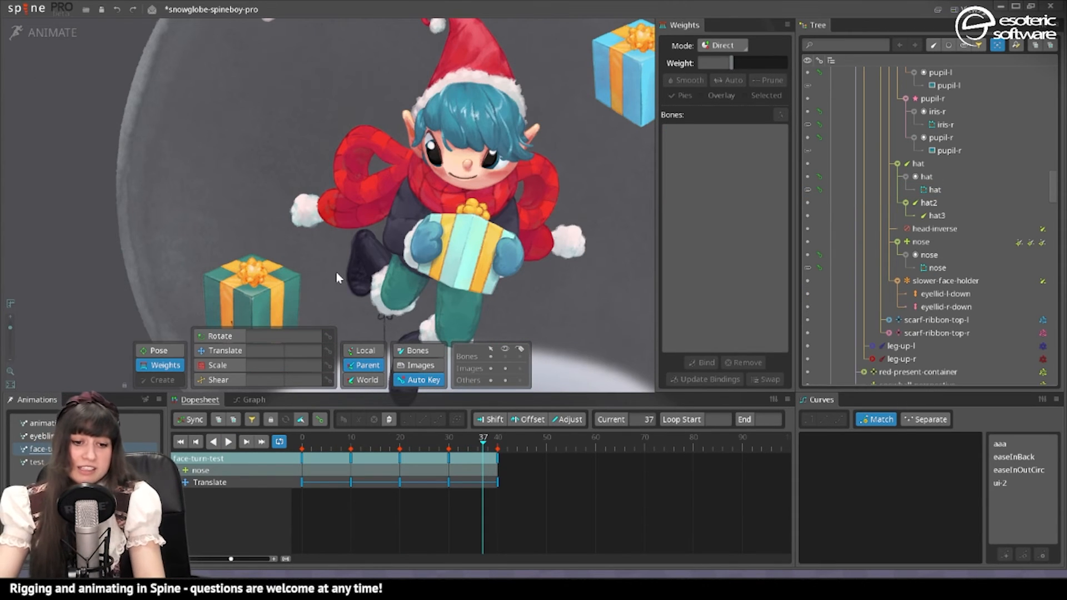
Return to setup mode and bring the whole elf into view
key(ctrl+Tab)
drag(473, 334, 457, 440)
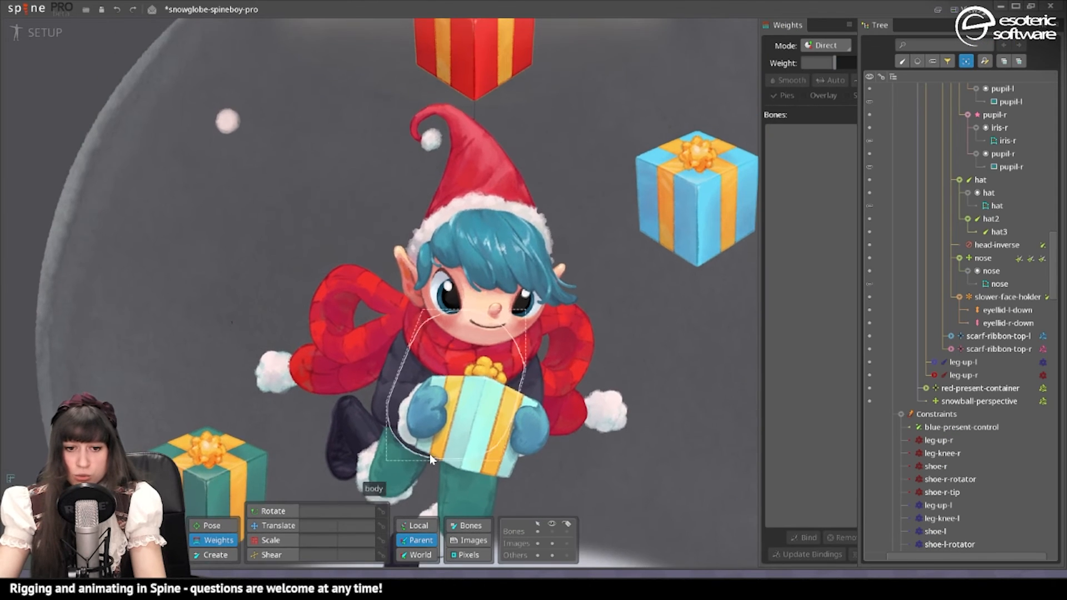
Create physics constraints for the hat, hat2, hat3, nose, hair-l and hair-r bones
click(276, 525)
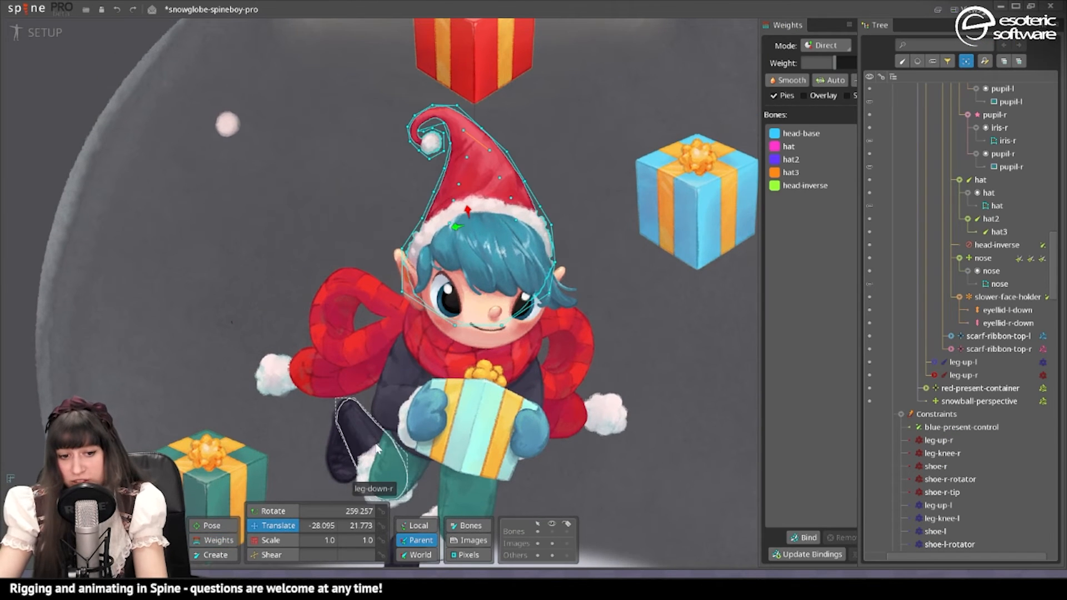
click(552, 531)
click(374, 226)
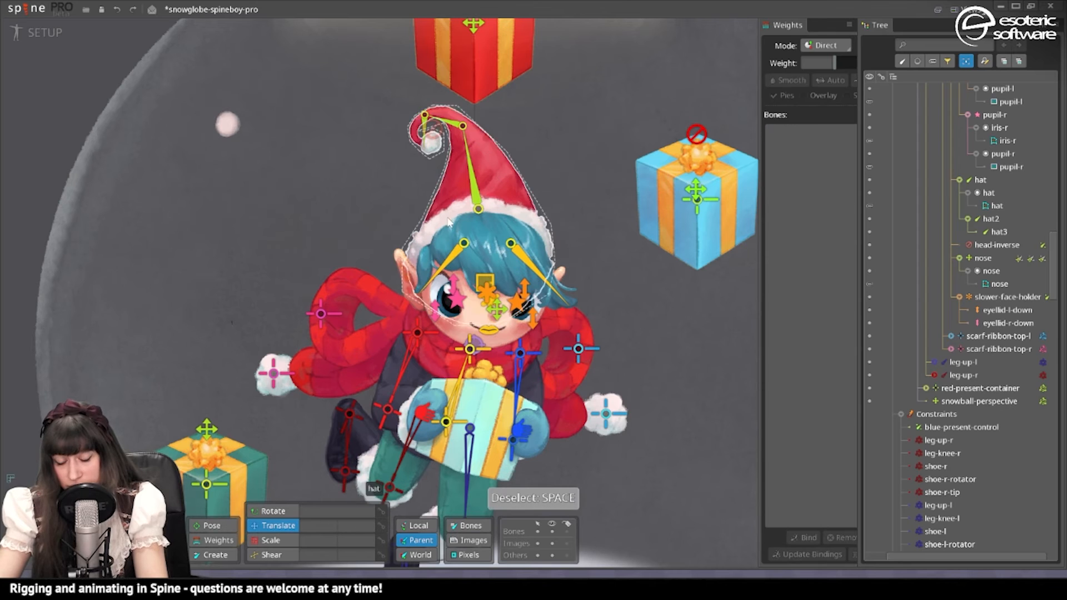
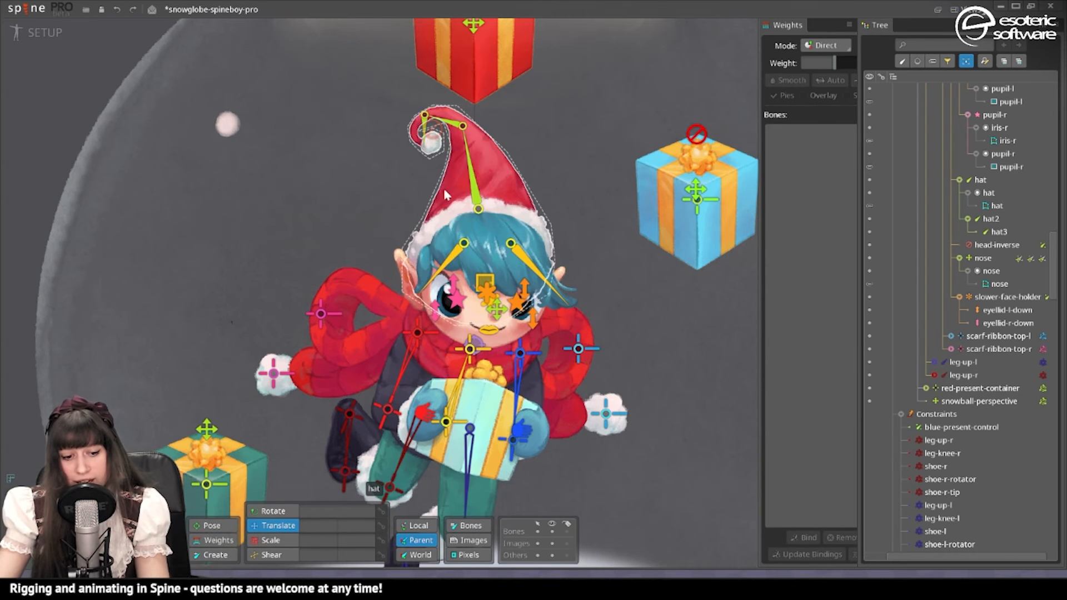
double_click(473, 183)
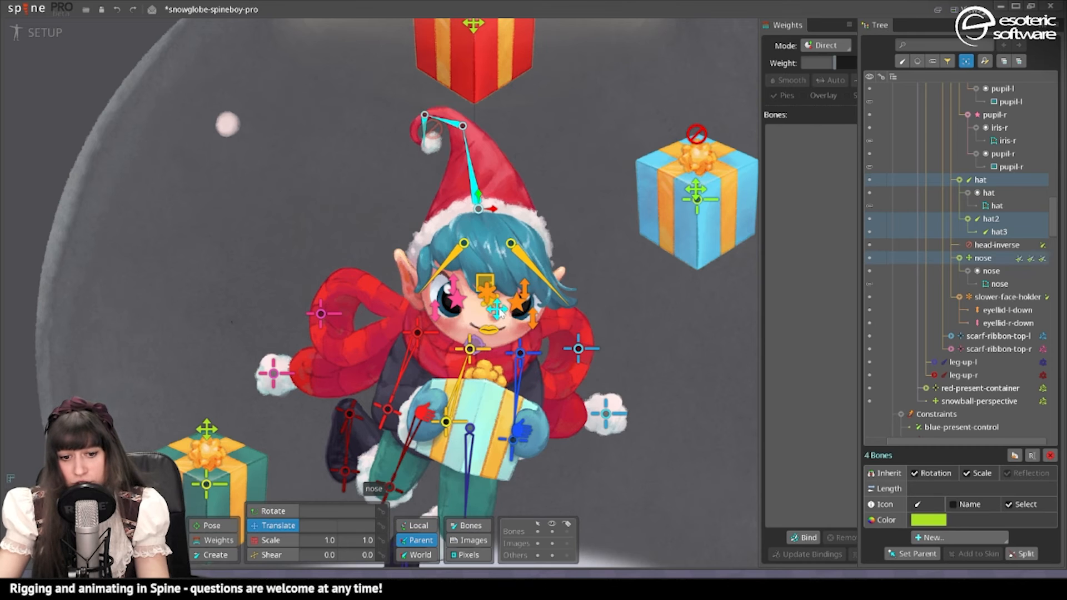
ctrl+click(445, 265)
ctrl+click(525, 261)
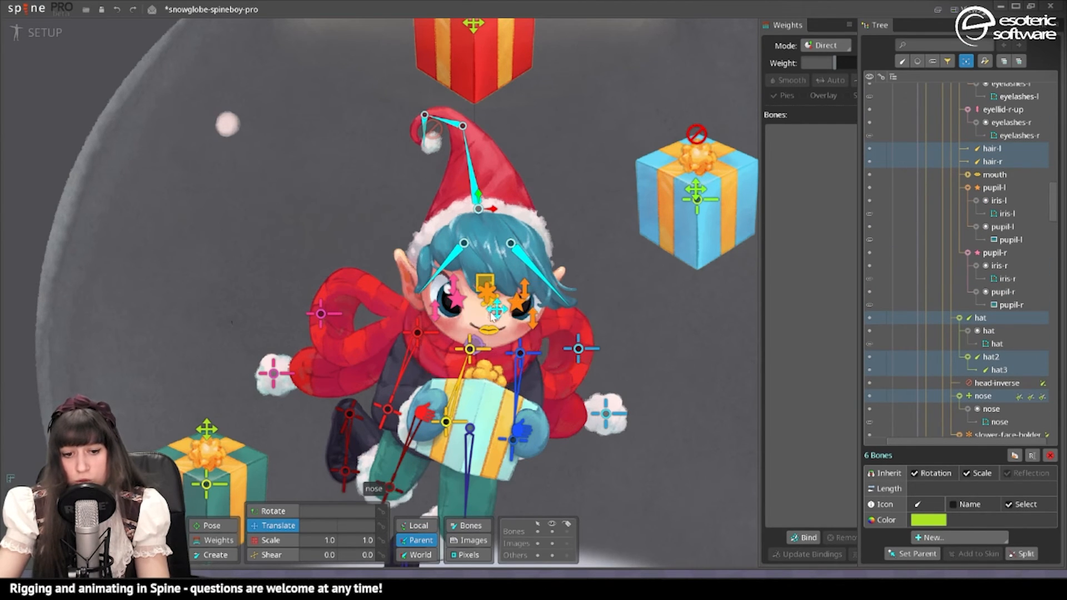
click(959, 538)
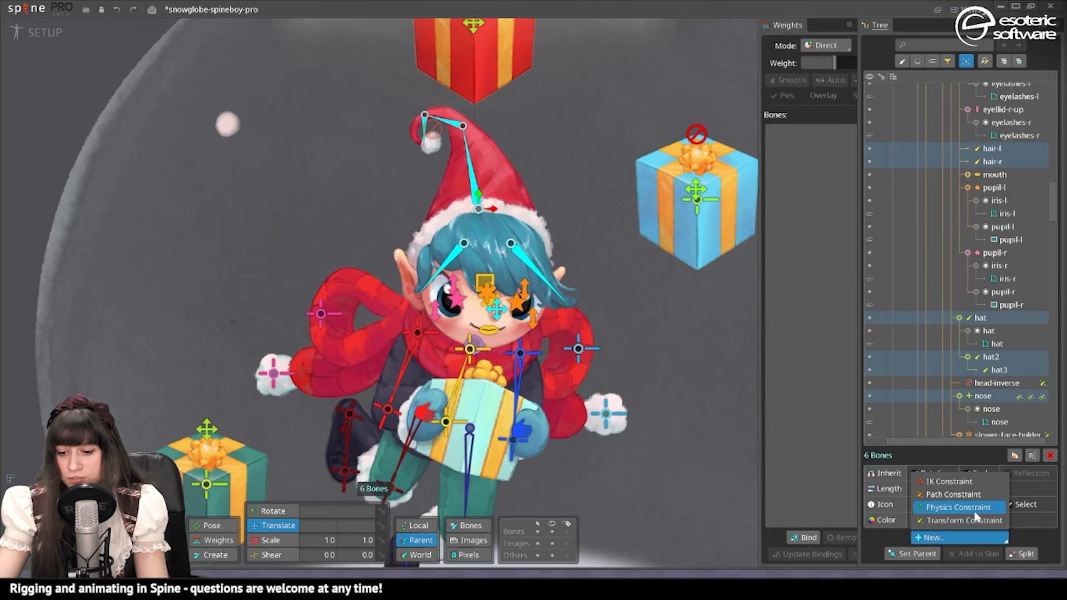
click(995, 497)
Make the nose's physics constraint act on Translate X and Translate Y at 35.84, with Rotation at 0
scroll(448, 296, up, 2)
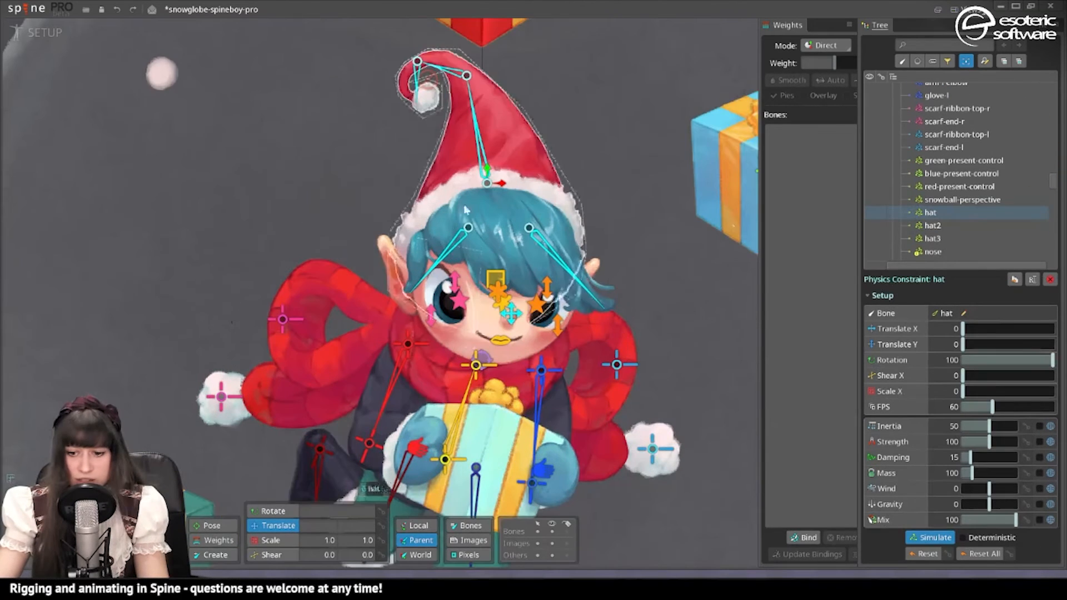
click(926, 255)
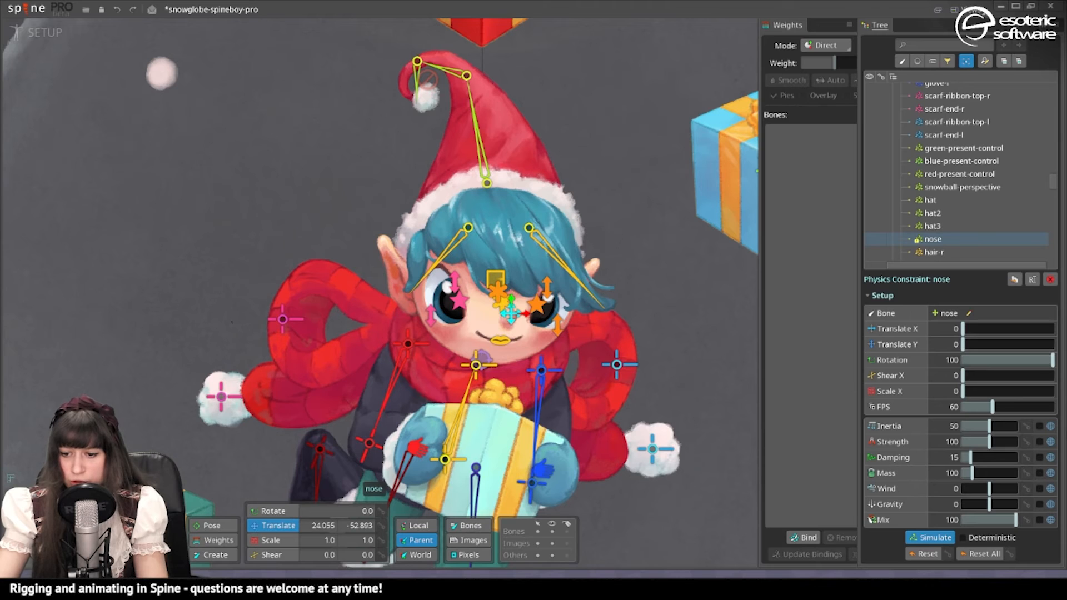
click(995, 328)
click(995, 344)
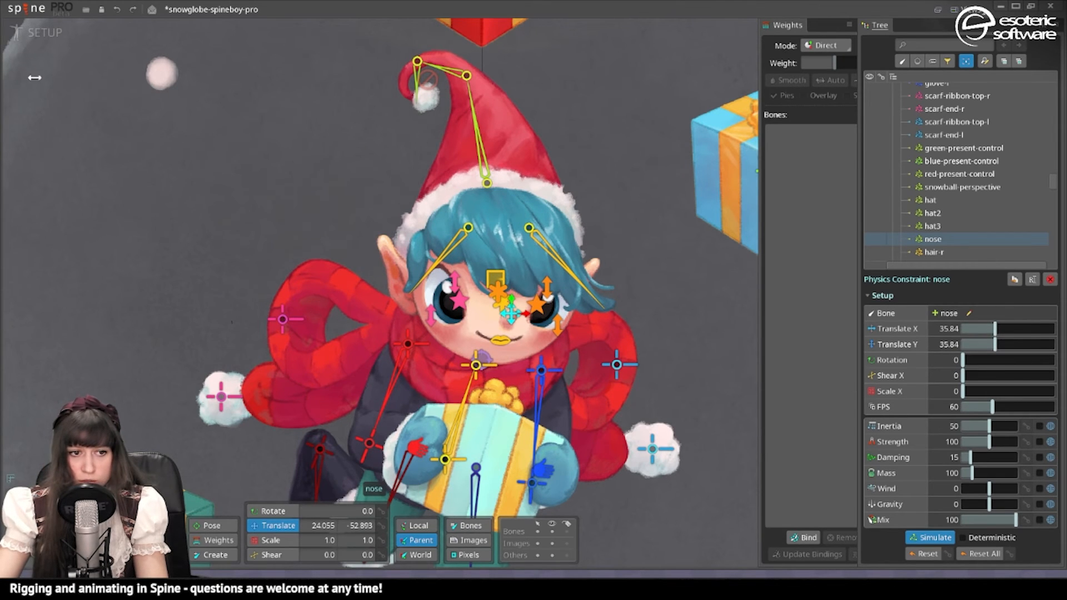
Play the existing animations named animation and test in animate mode to examine the physics on the hat, hair and nose
click(41, 32)
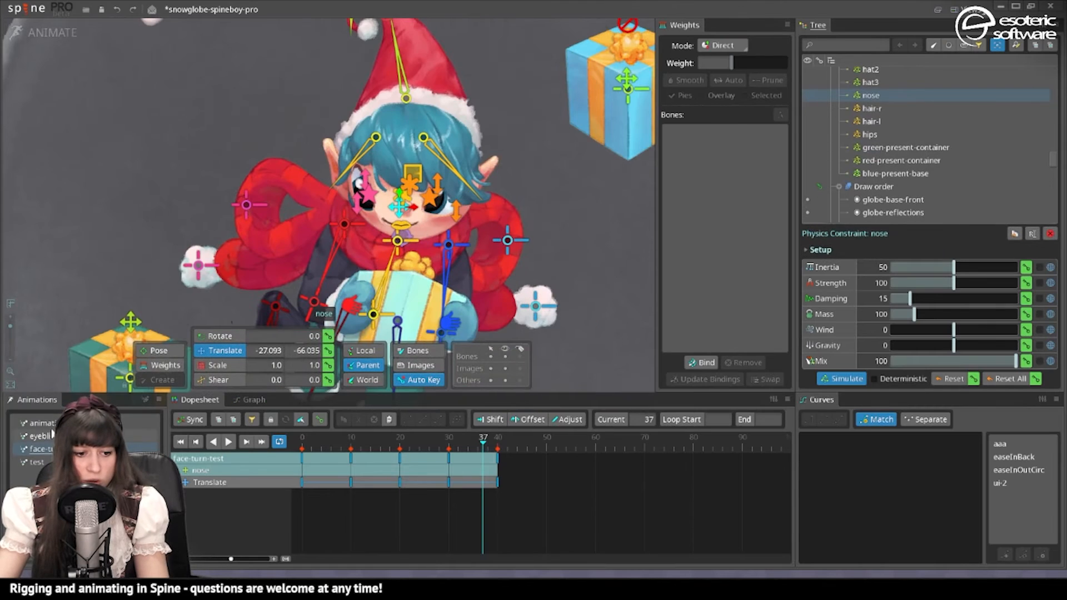
click(45, 423)
drag(445, 156, 571, 165)
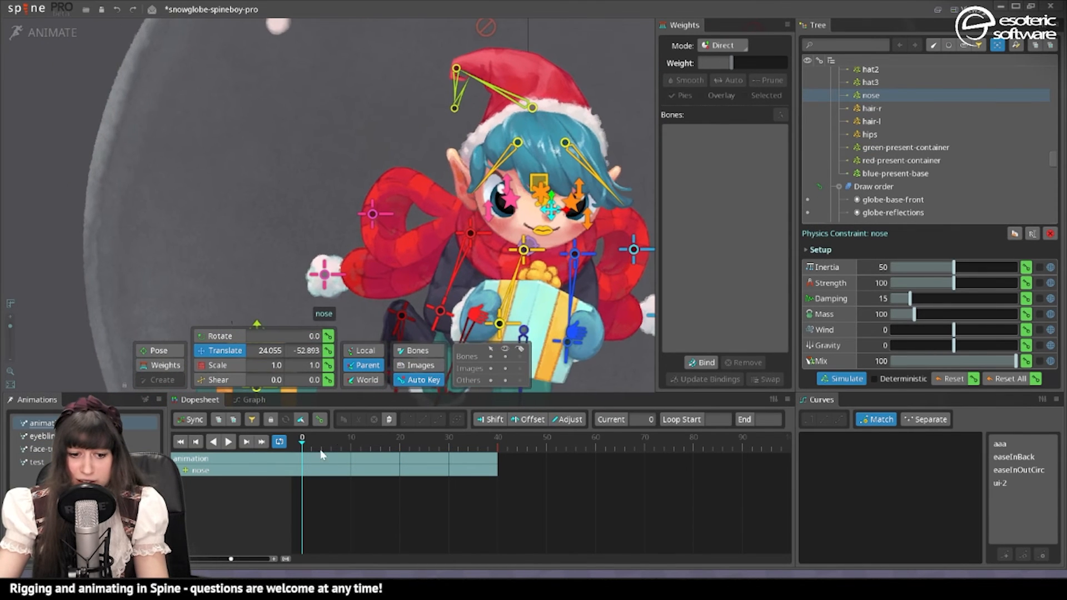
click(231, 443)
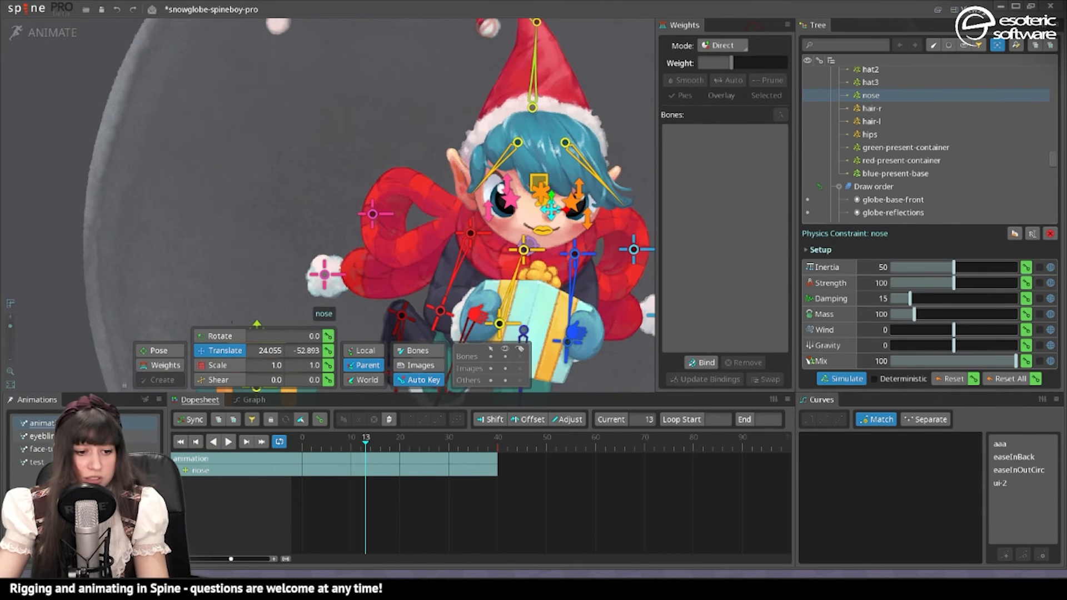
click(149, 437)
click(37, 462)
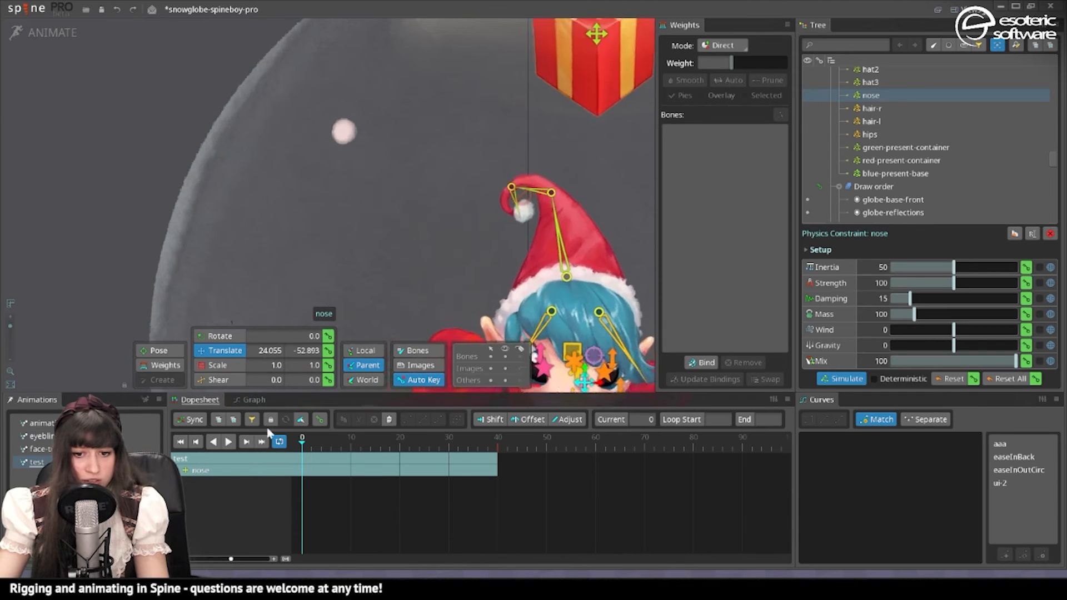
click(227, 442)
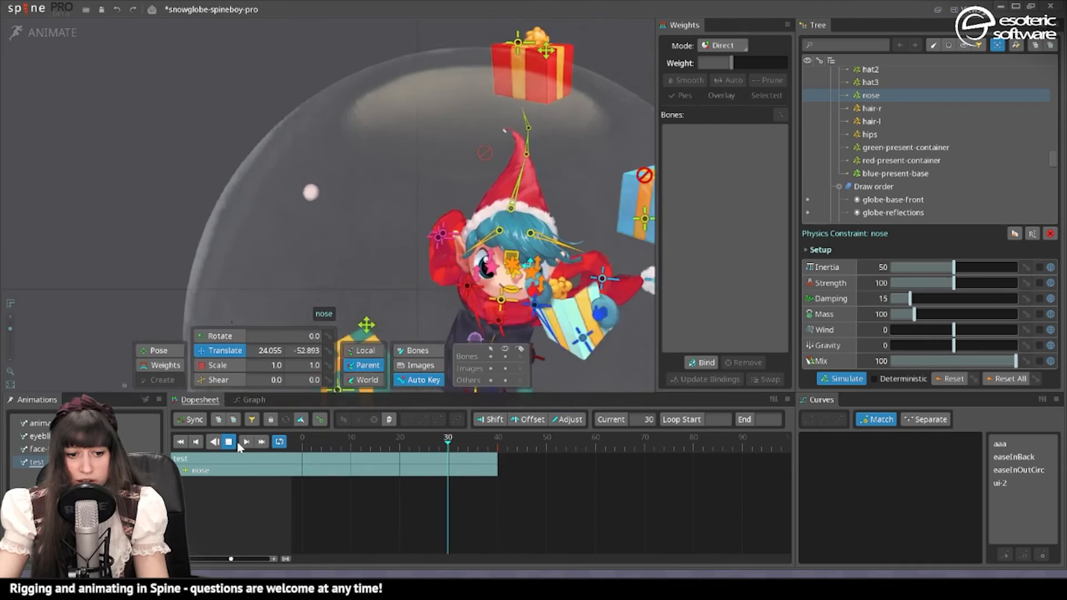
click(250, 444)
Try moving the hips at frame 27 of the test animation to check how the physics reacts
drag(333, 444, 434, 479)
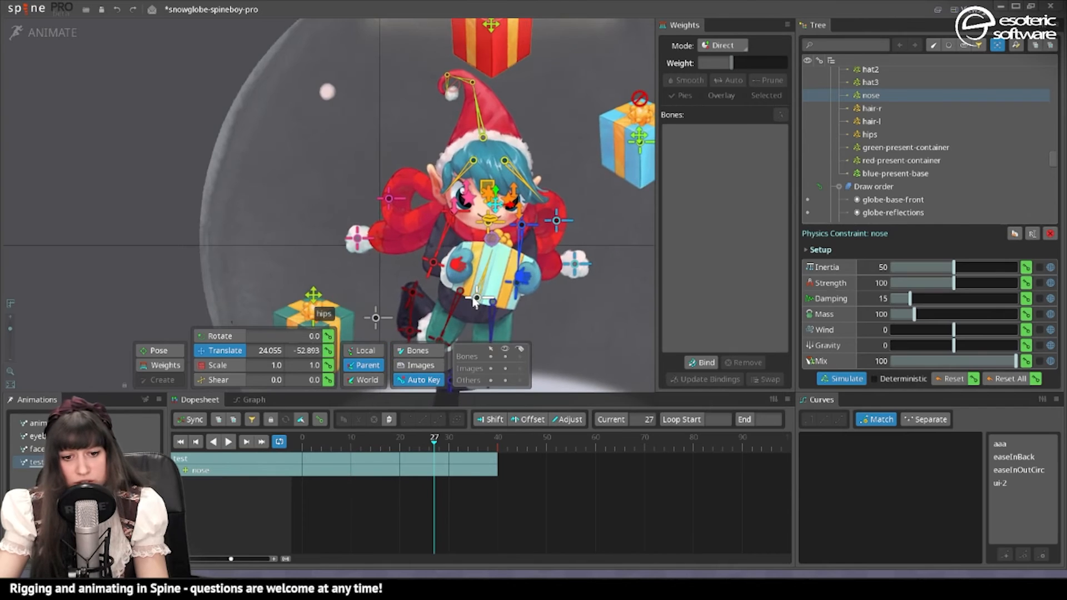
click(474, 309)
mouse_move(474, 309)
mouse_down()
mouse_move(506, 311)
mouse_move(473, 312)
mouse_up()
click(504, 356)
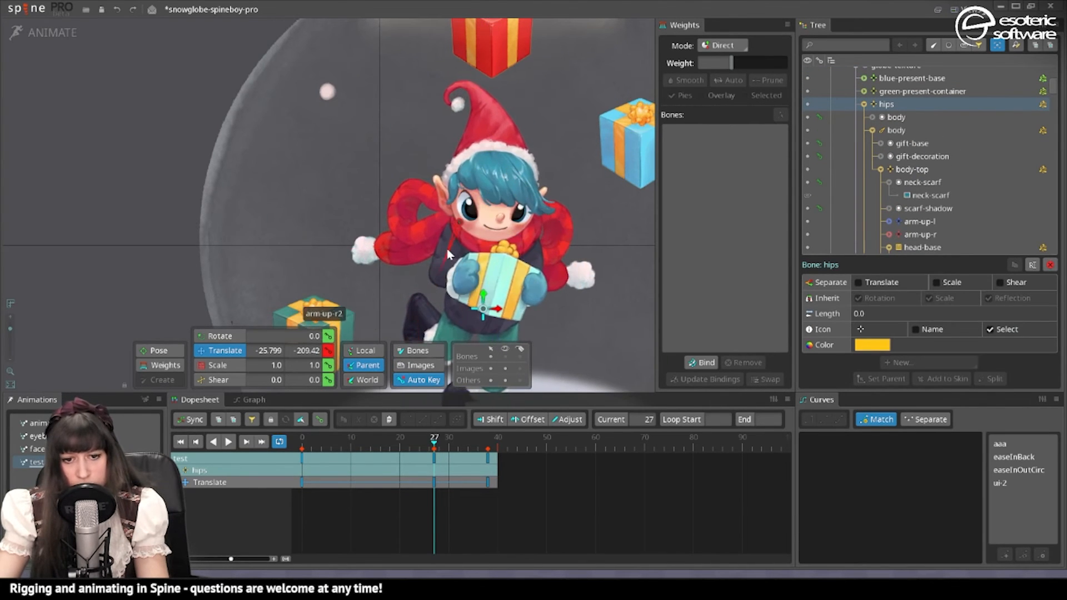
Try moving the head-base bone around at frame 27 to test the hat, hair and nose physics, and undo the test moves
scroll(455, 253, up, 3)
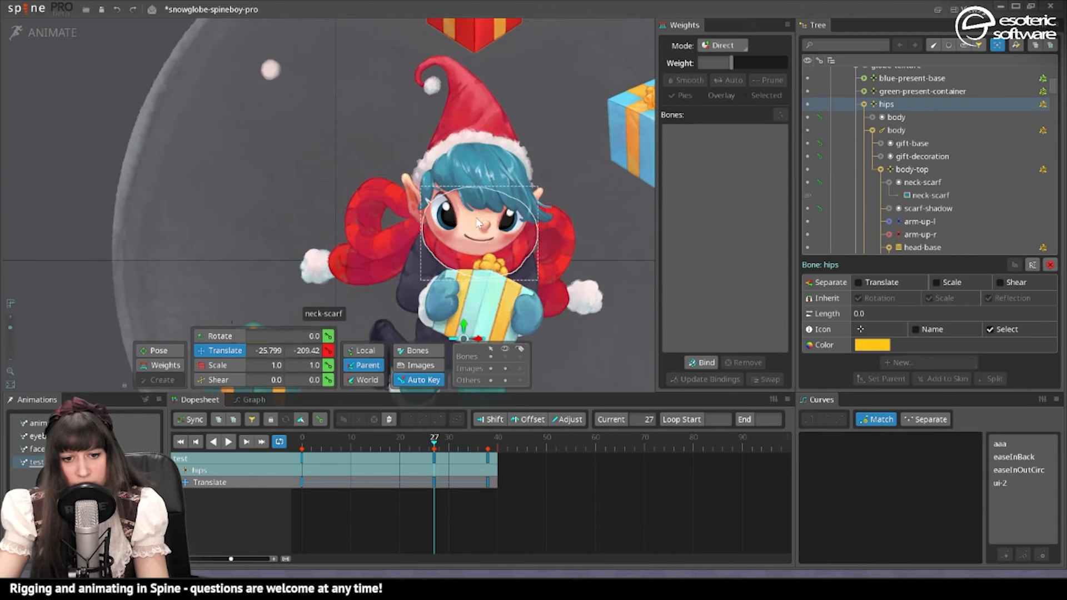
click(478, 222)
scroll(889, 166, down, 5)
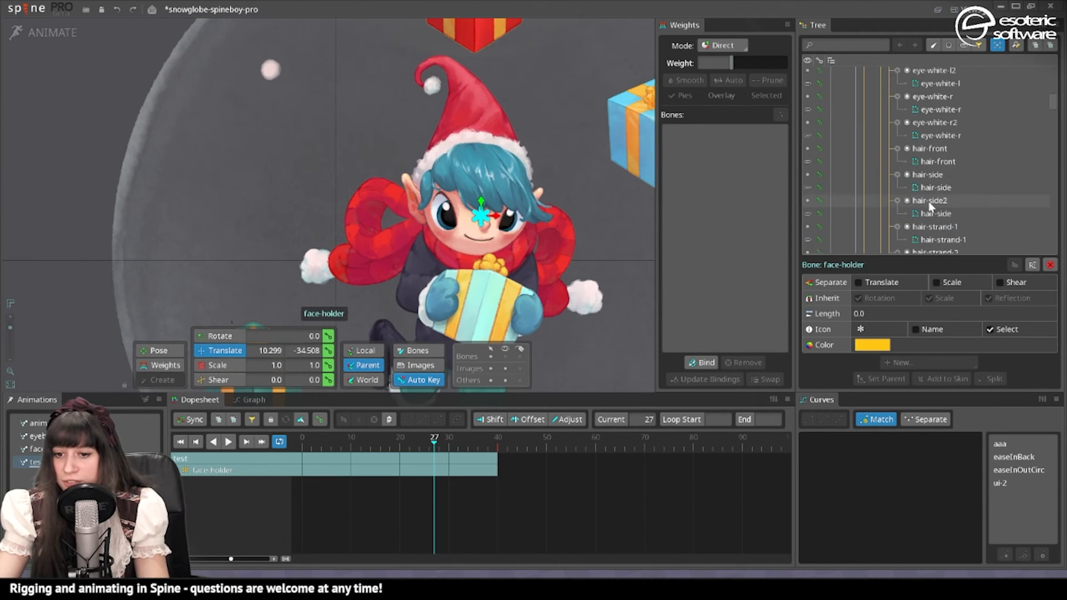
scroll(925, 139, up, 3)
click(925, 101)
drag(561, 228, 532, 232)
scroll(552, 185, up, 3)
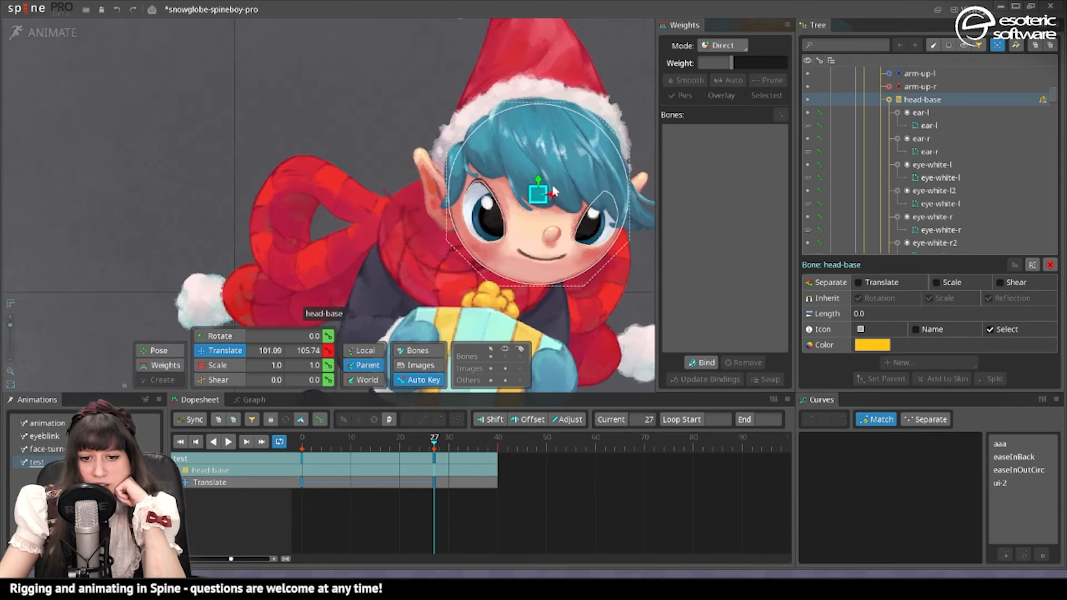
drag(540, 196, 474, 169)
key(ctrl+z)
key(ctrl+z)
key(ctrl+z)
key(ctrl+z)
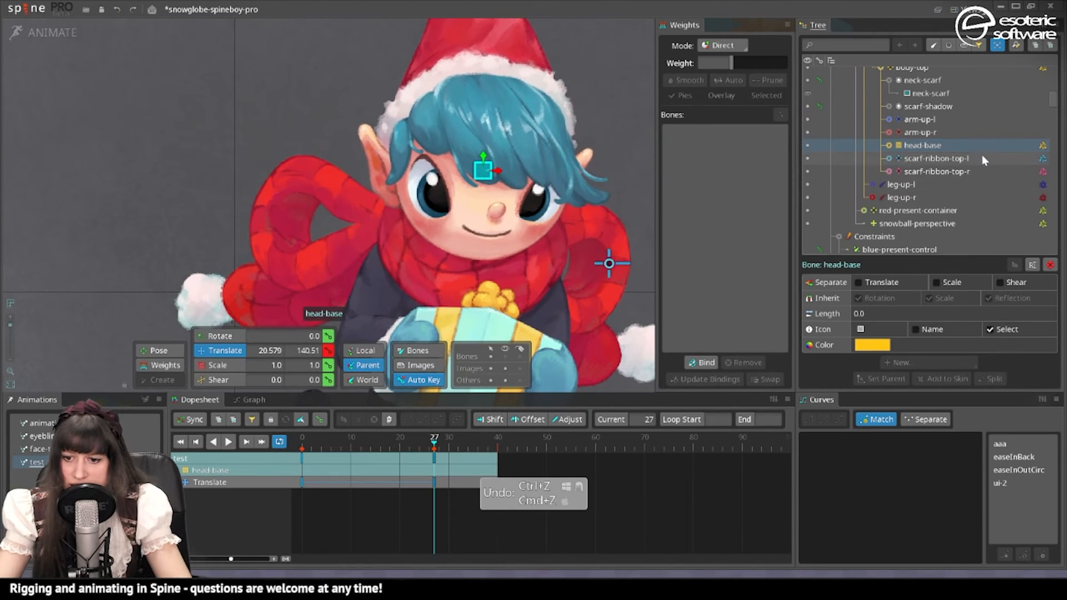
In setup mode, raise the nose physics constraint's Translate X and Y to 100 and reset all constraints
scroll(999, 137, down, 5)
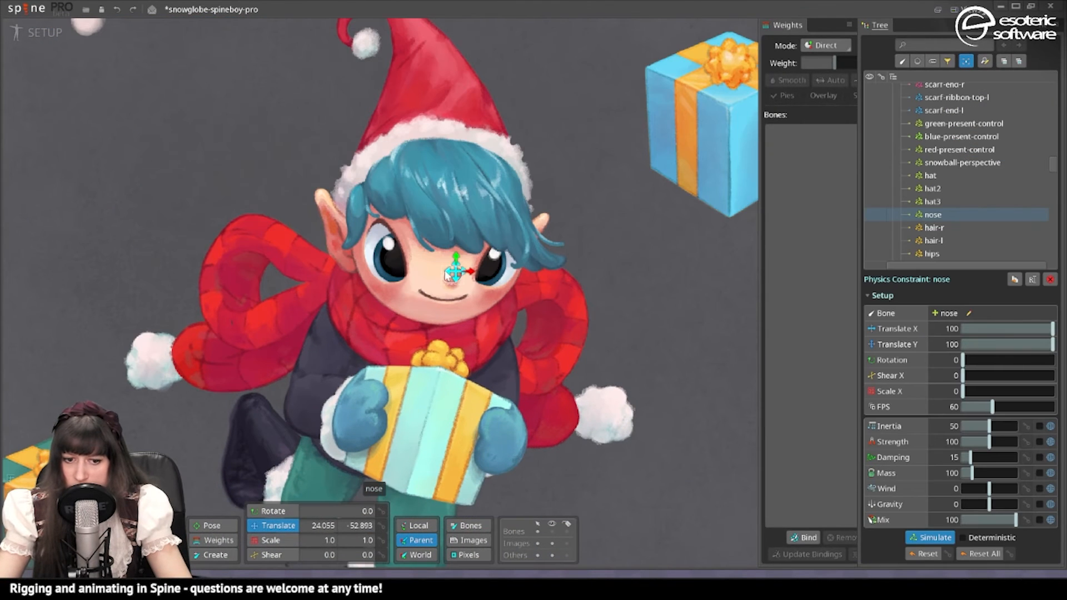
click(441, 246)
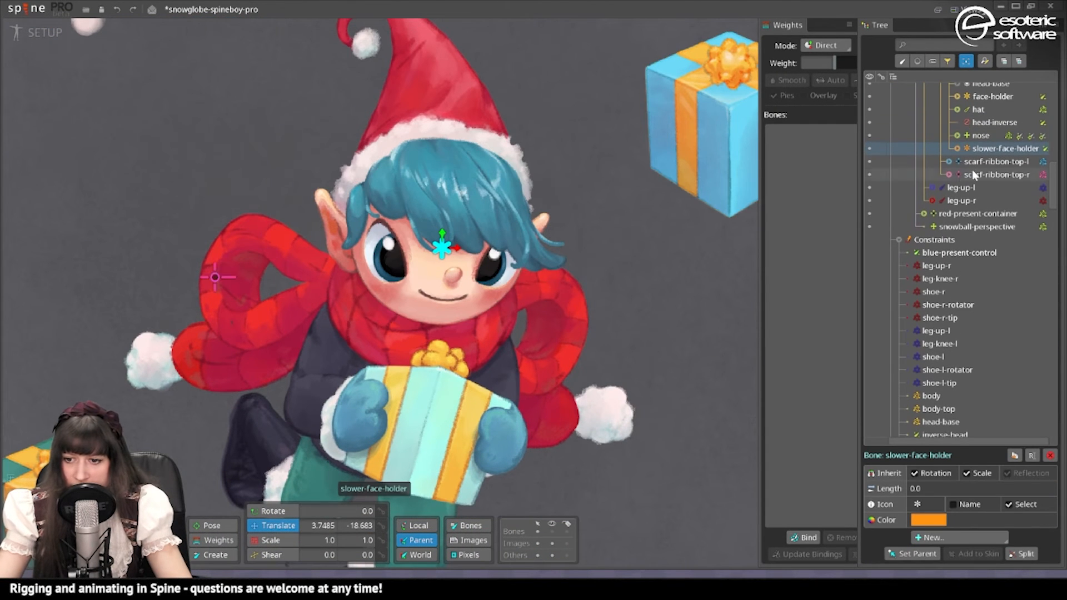
scroll(973, 194, down, 2)
click(978, 161)
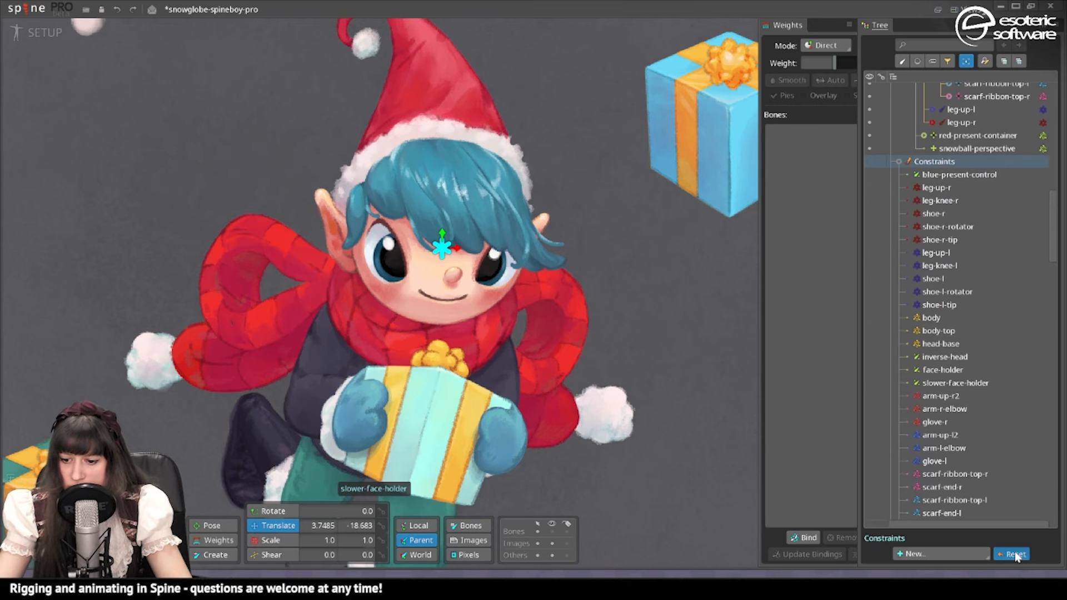
click(1015, 554)
drag(437, 237, 419, 290)
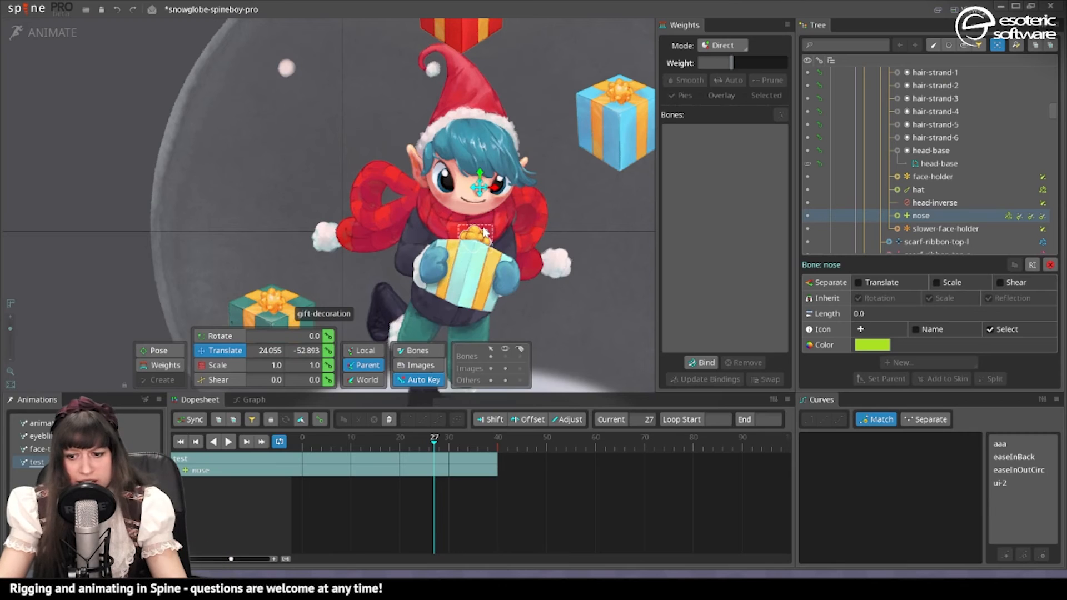
drag(509, 210, 517, 272)
click(471, 34)
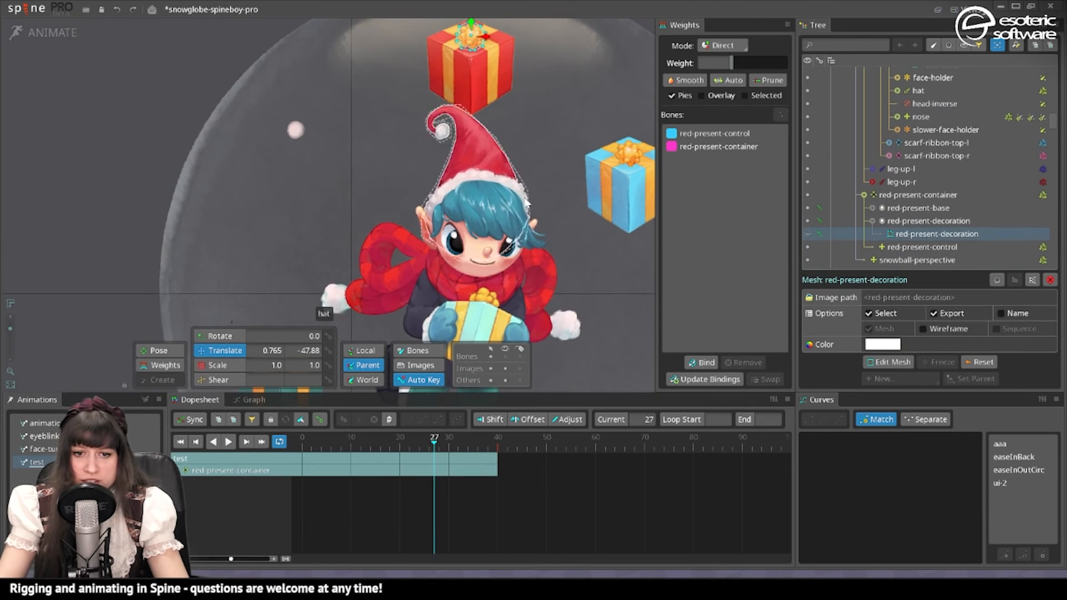
scroll(500, 167, down, 2)
drag(478, 225, 568, 142)
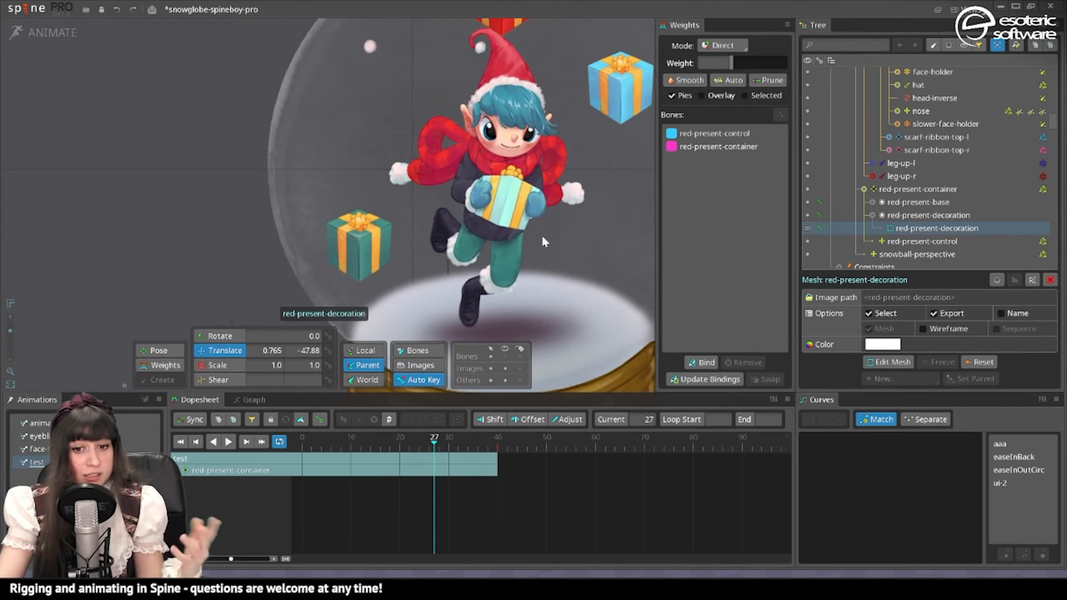
Return the timeline to frame 0 and create a new animation named idle
mouse_move(303, 440)
mouse_down()
mouse_move(390, 457)
mouse_move(302, 453)
mouse_up()
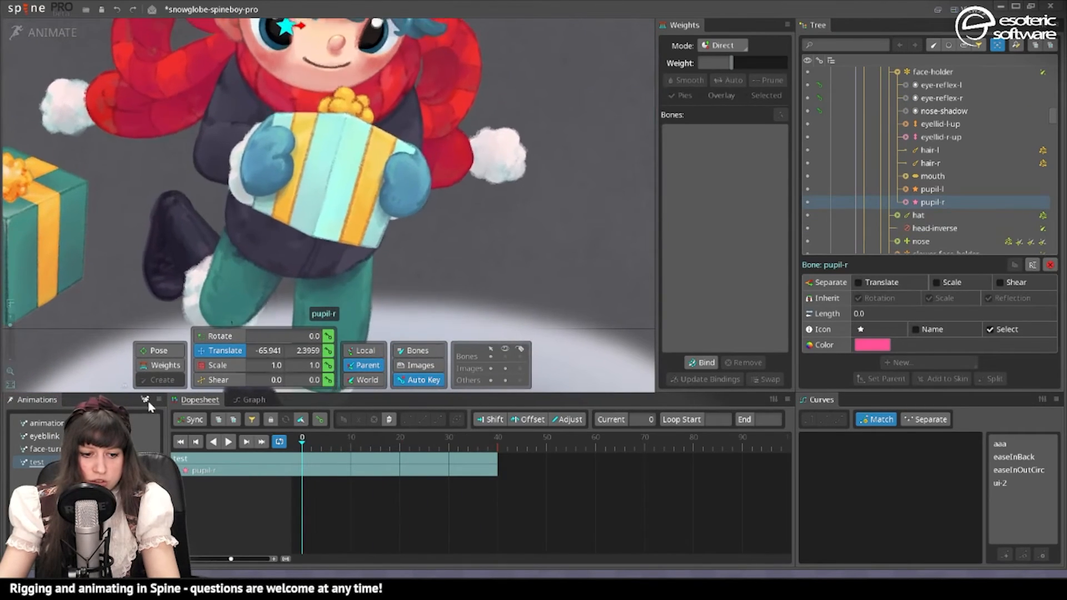
click(147, 399)
text(IDLE)
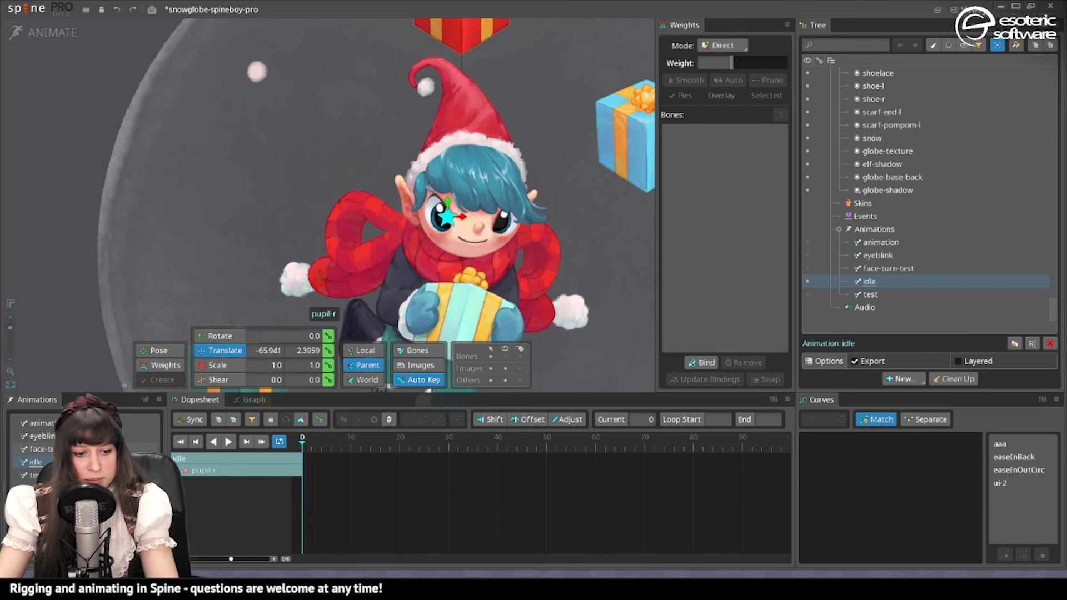
Copy all the eyelid keys of the eyeblink animation and paste them into the idle animation at about frame 44
click(41, 436)
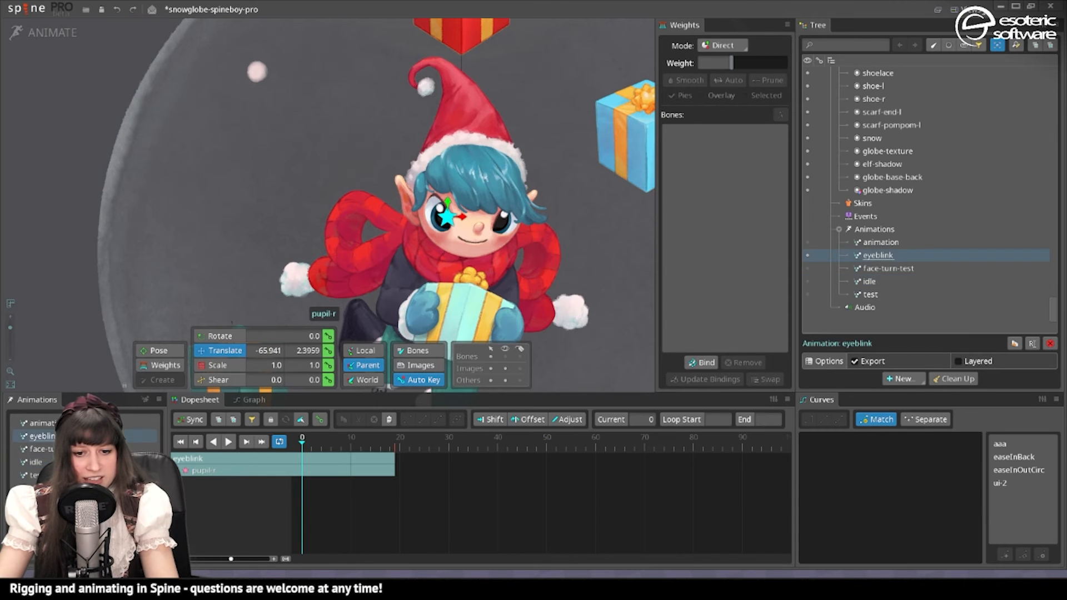
key(space)
drag(444, 536, 141, 415)
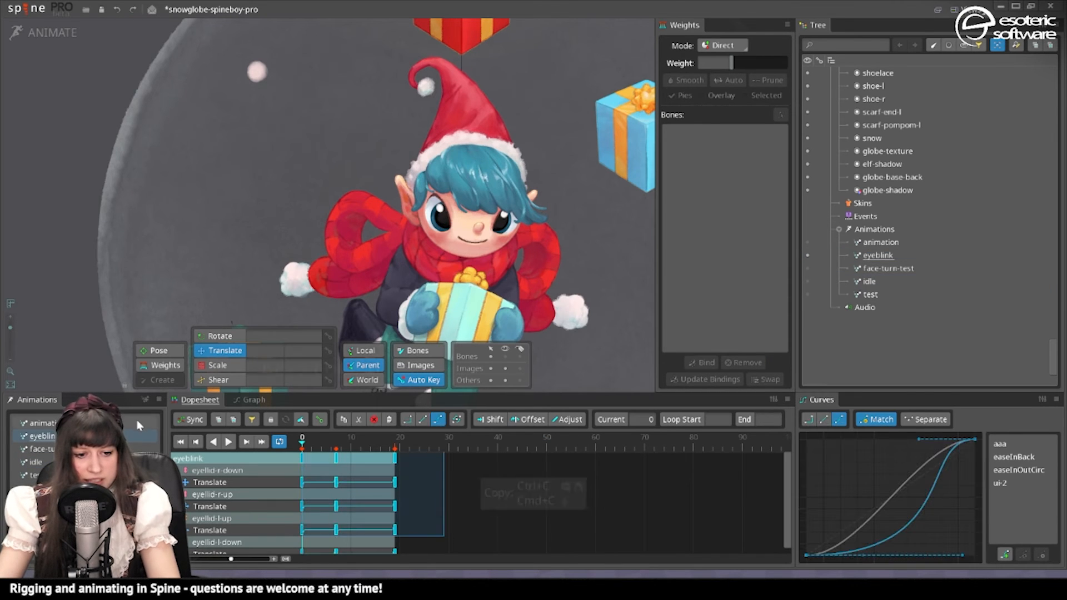
key(ctrl+c)
click(35, 462)
drag(371, 435, 522, 476)
key(space)
key(ctrl+v)
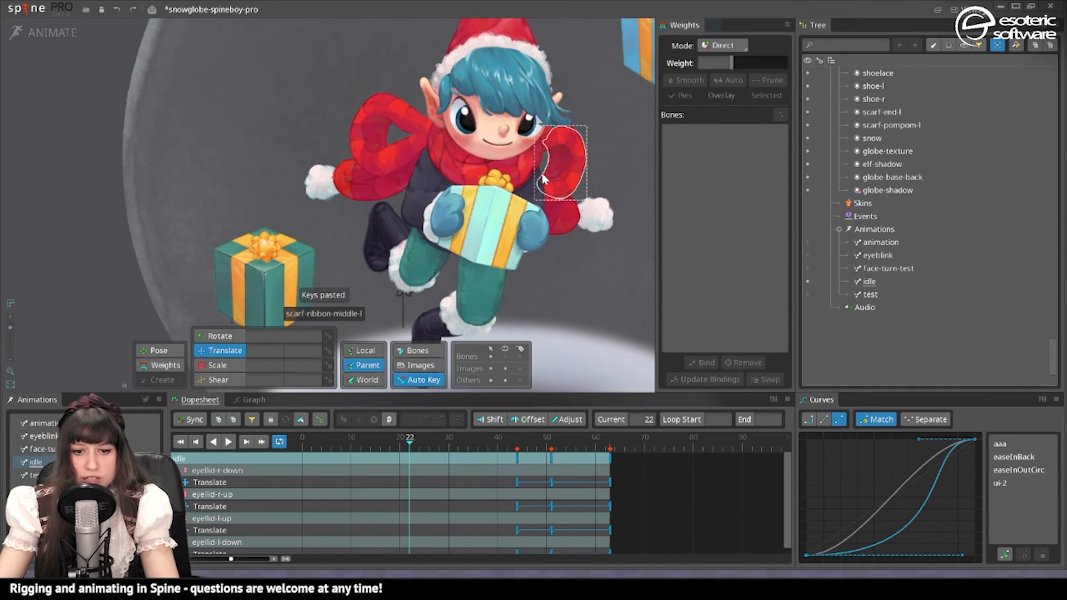
In setup mode, create a new bone as a child of the globe-texture bone
scroll(472, 223, down, 3)
scroll(389, 250, up, 2)
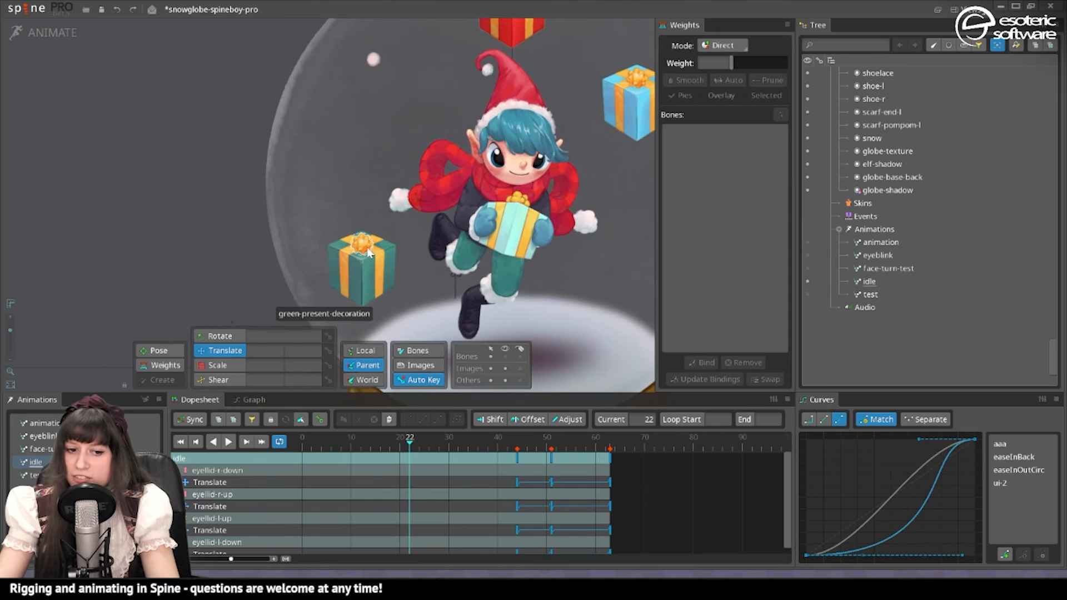
click(360, 265)
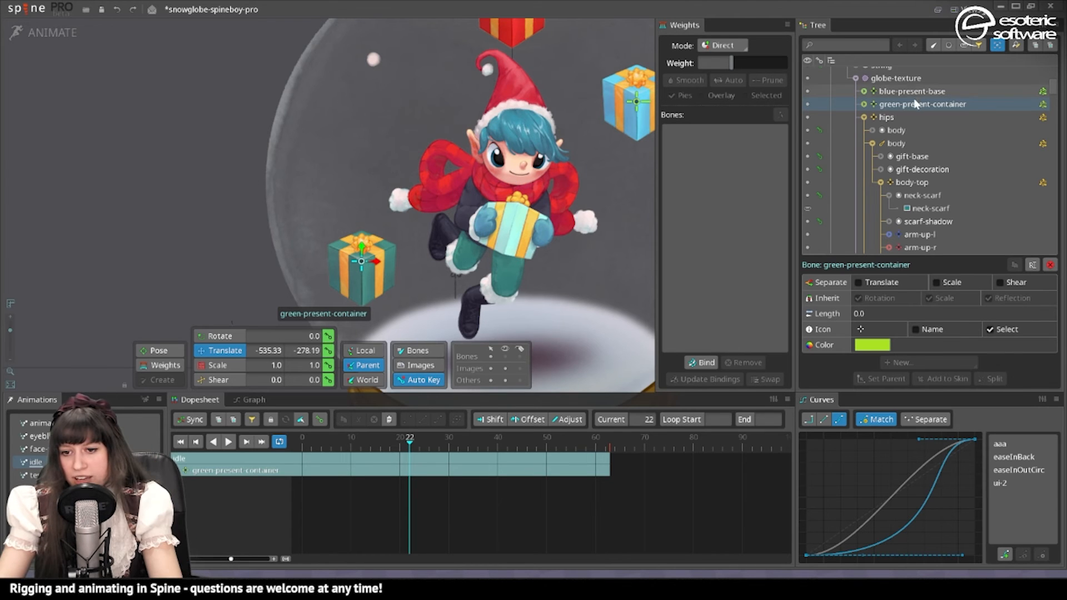
click(53, 32)
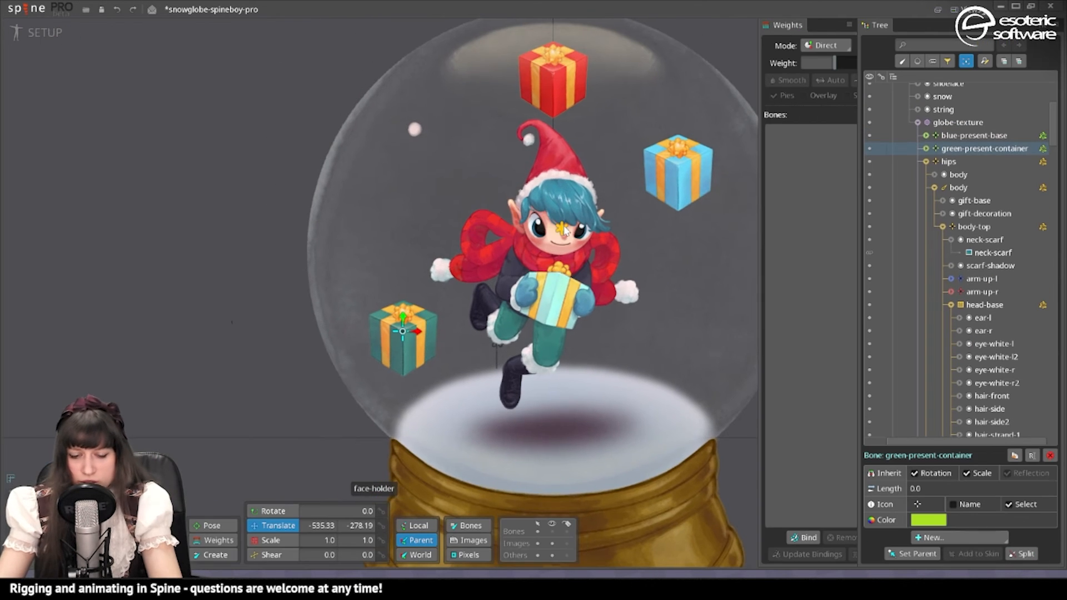
scroll(945, 167, up, 4)
click(939, 115)
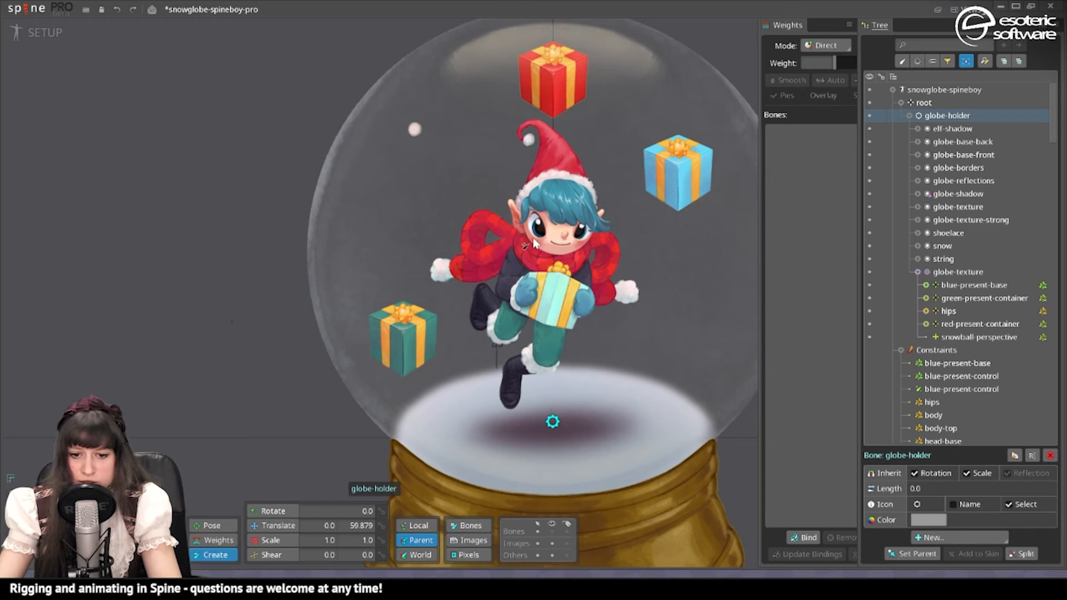
click(947, 272)
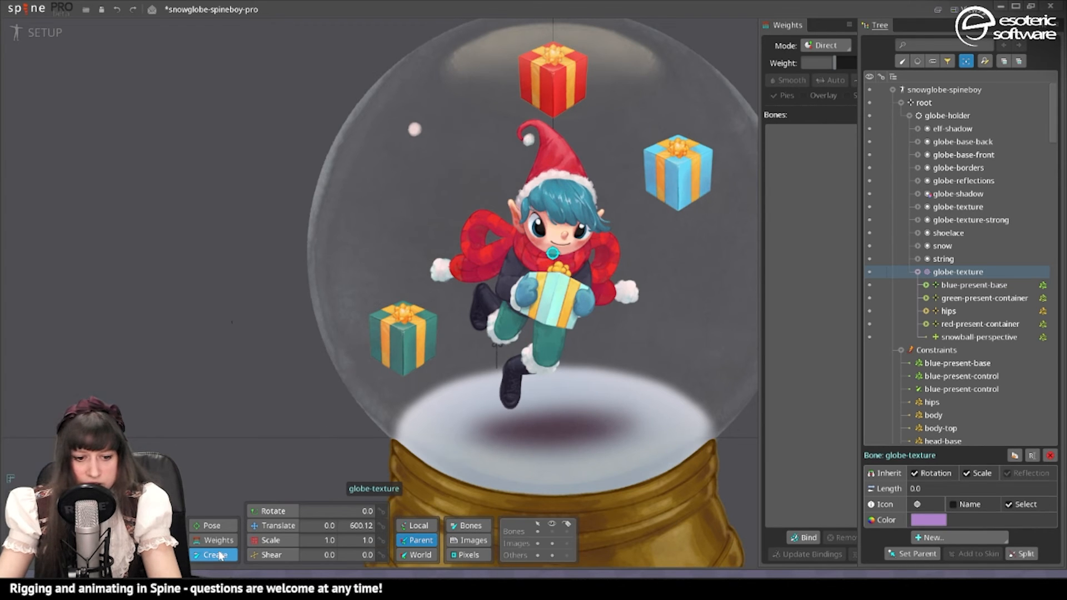
click(935, 540)
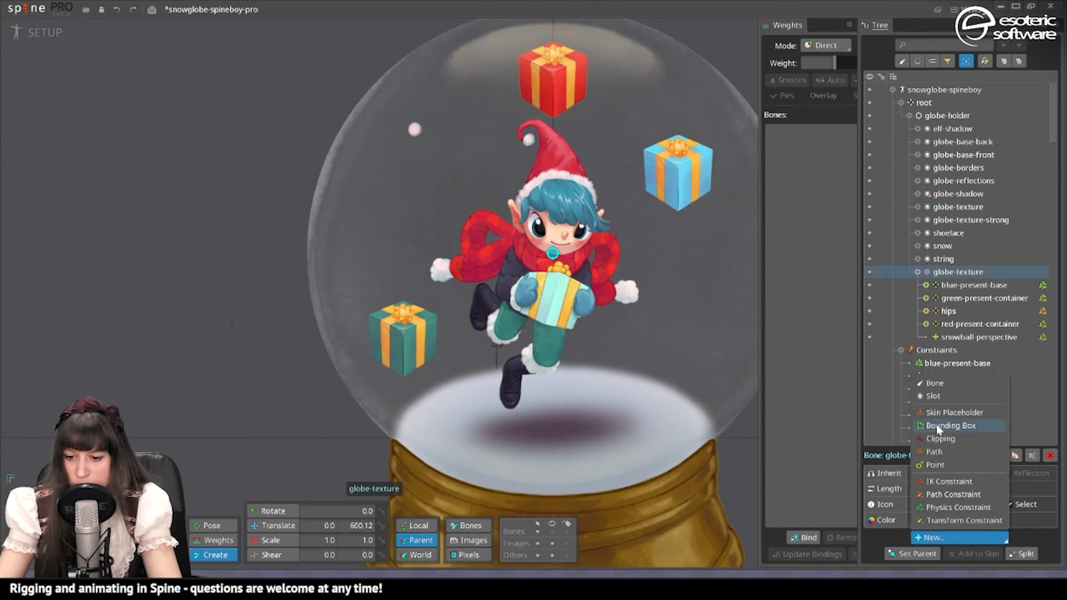
click(936, 385)
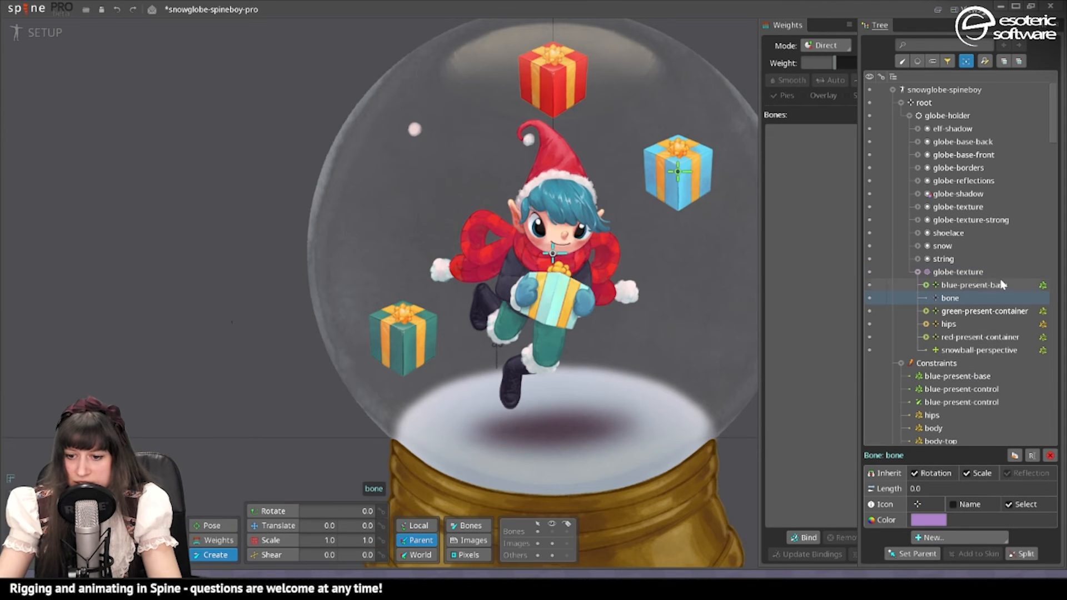
Rename the new bone under globe-texture to gift-rotator
double_click(968, 298)
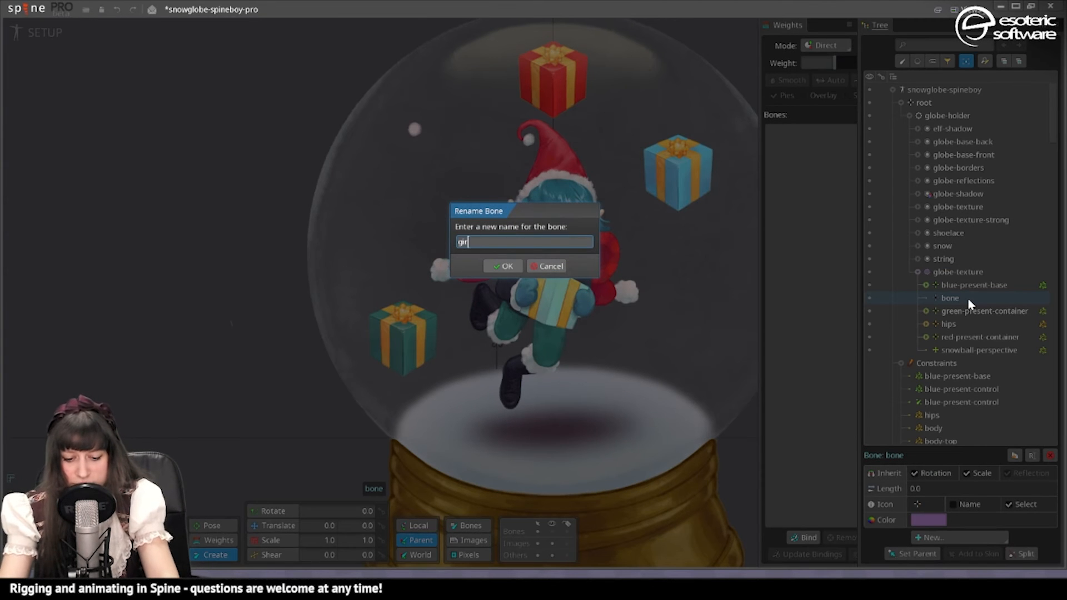
text(gif)
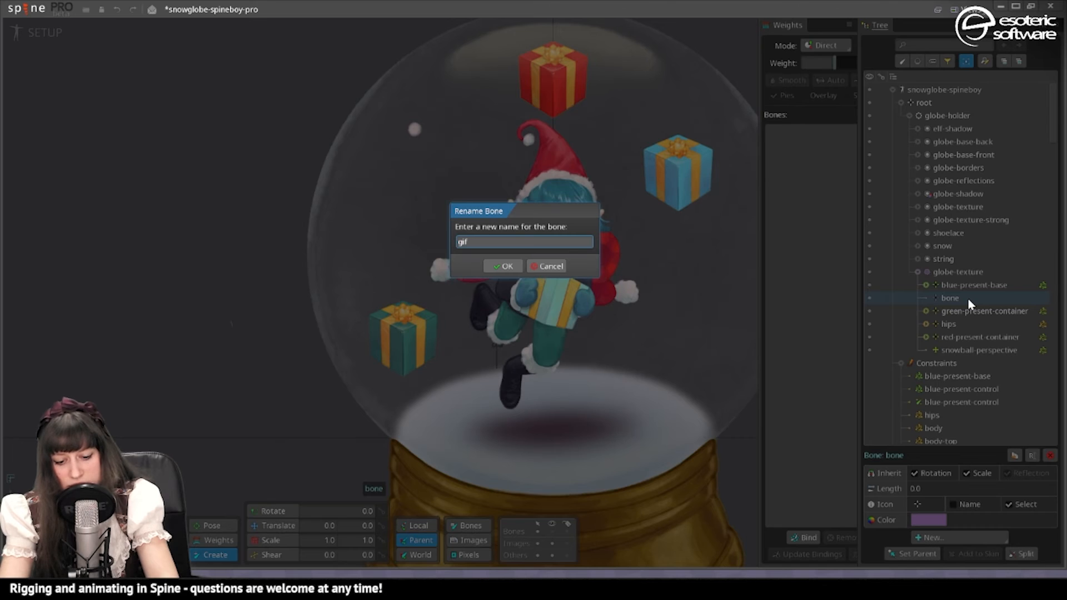
text(t-rotator)
key(Return)
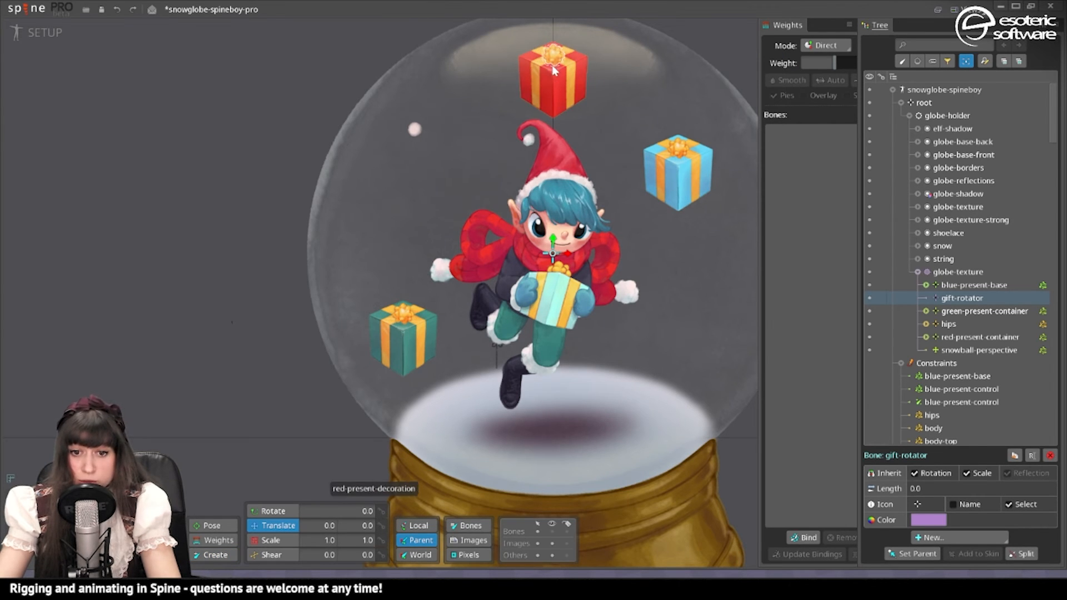
Duplicate the gift-rotator bone as red-gift-scale and make the original gift-rotator a child of it
click(1021, 456)
double_click(963, 312)
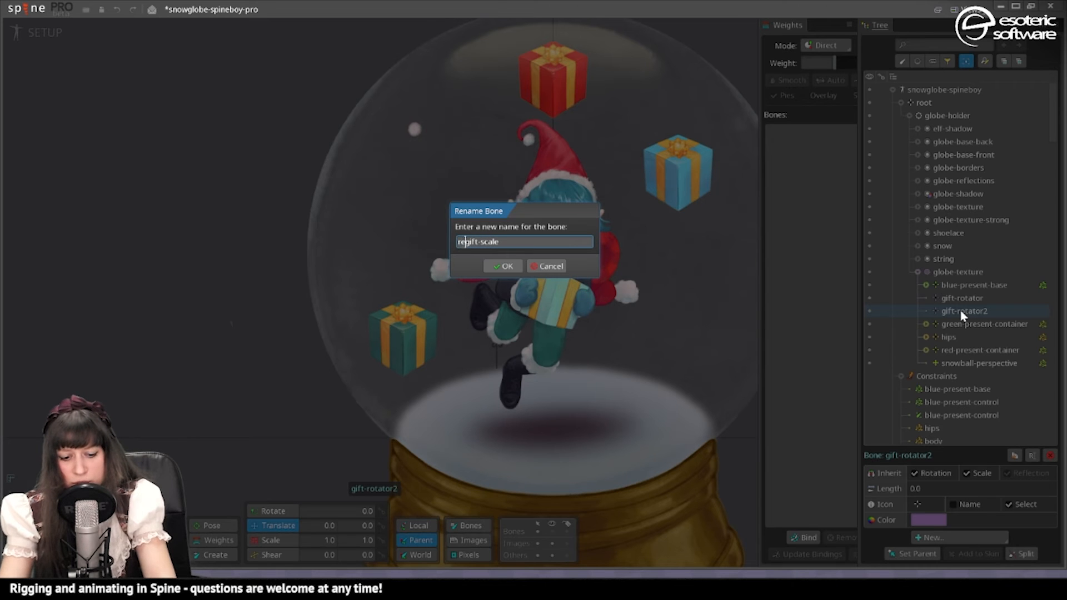
key(Return)
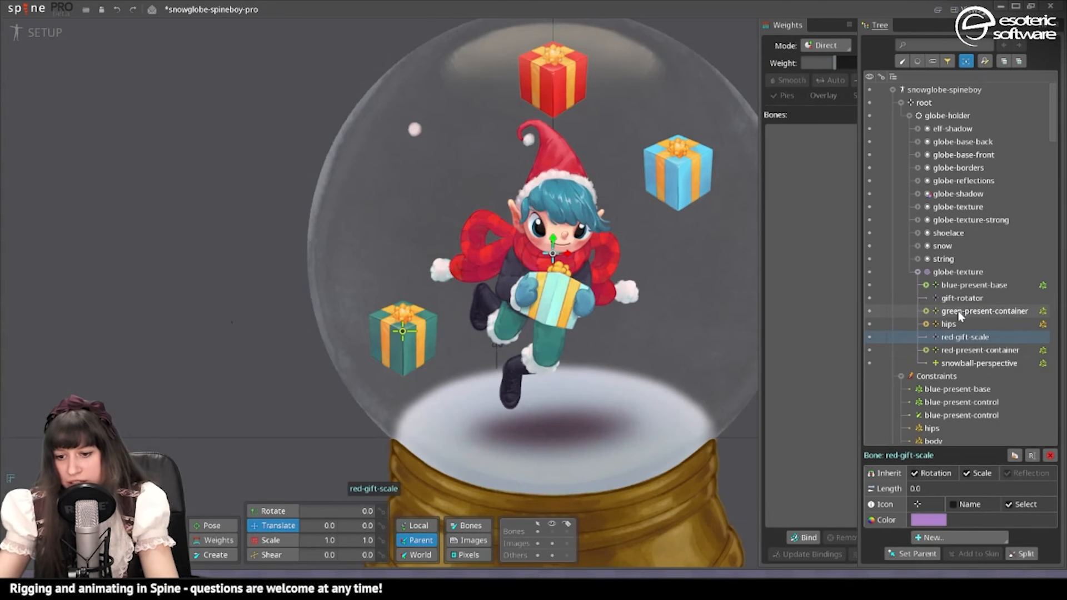
drag(973, 302, 957, 341)
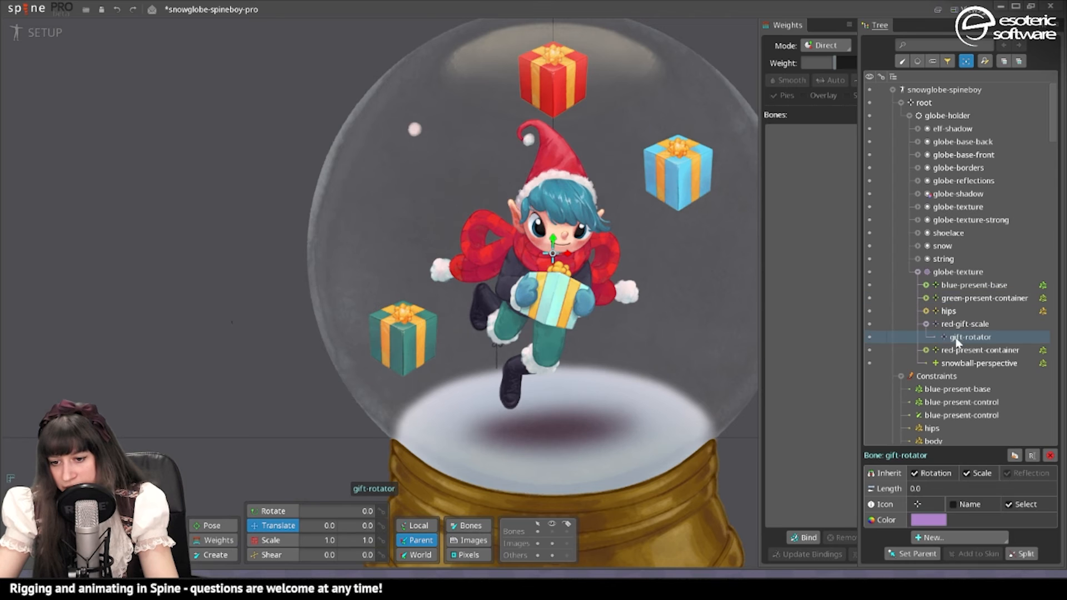
Rename the child rotator bone to red-gift-rotator and parent red-present-container to it
double_click(951, 338)
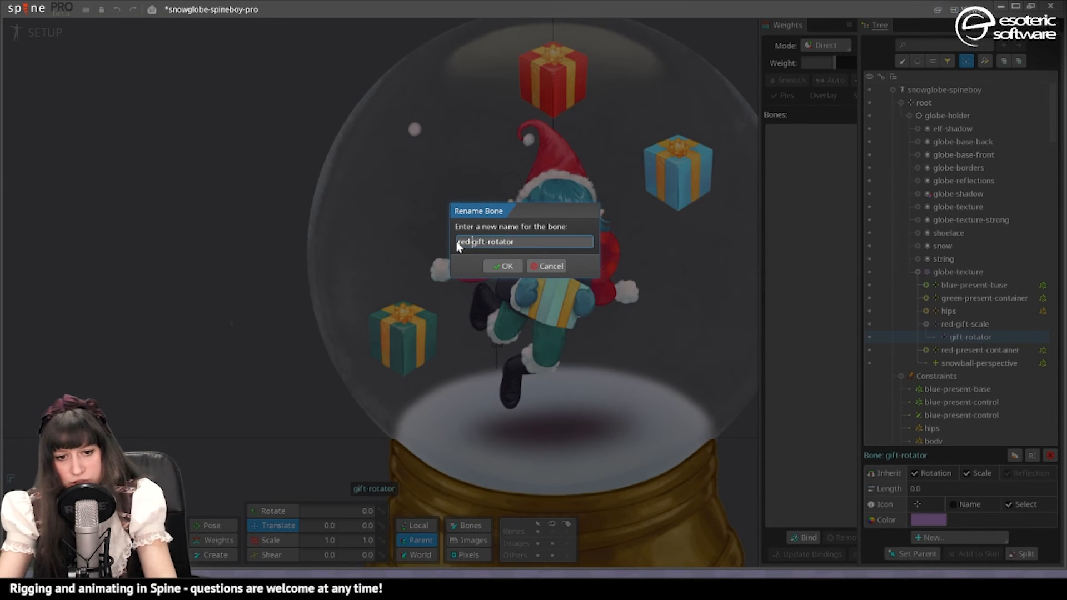
text(red-)
key(Return)
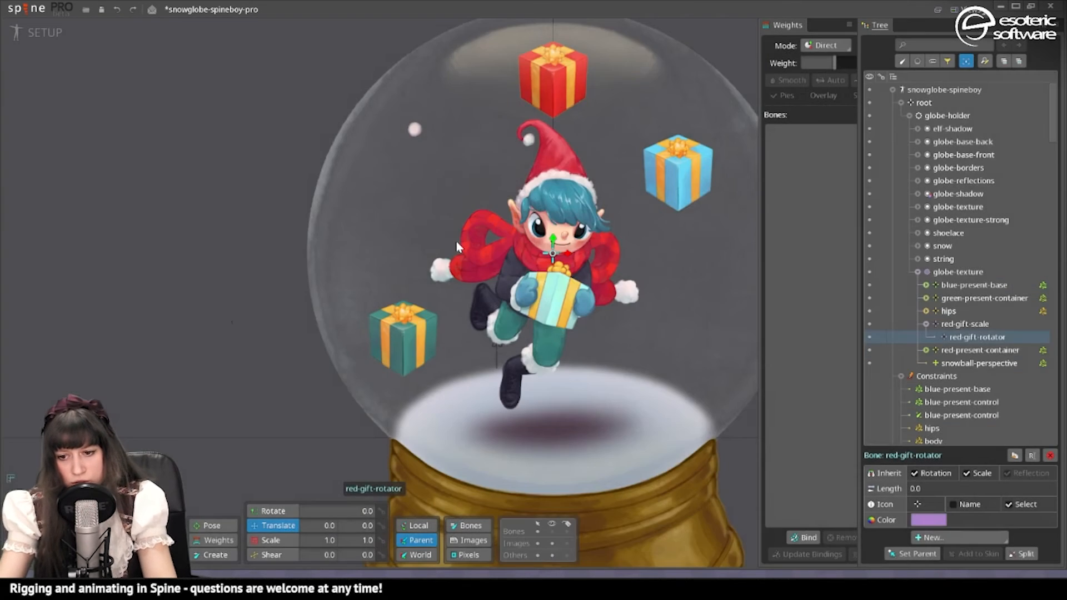
click(992, 355)
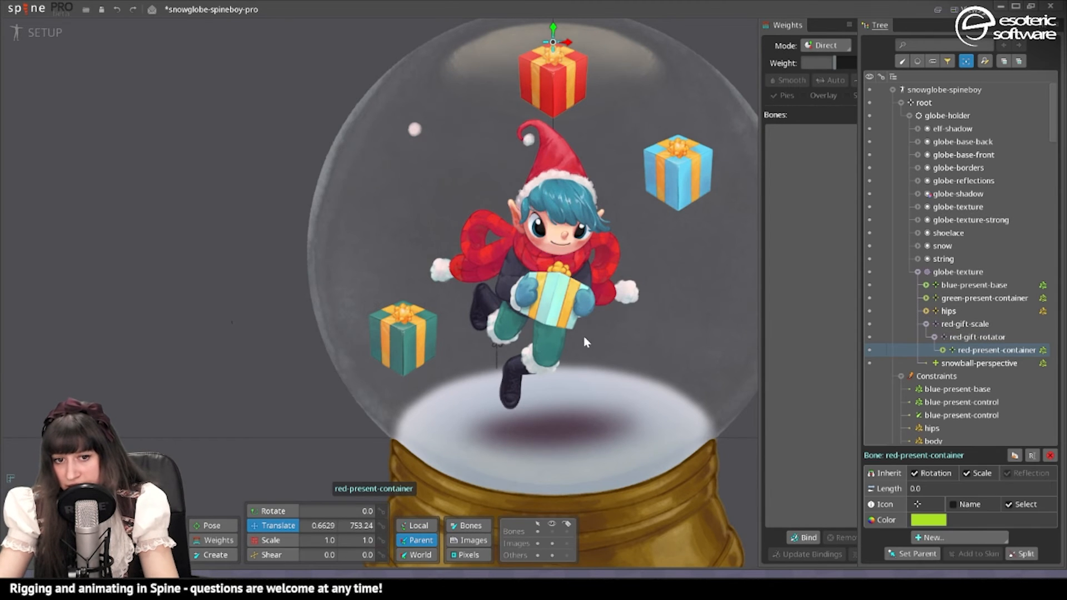
In the idle animation, key red-gift-rotator's rotation at frame 0 and at +360 on frame 63, and play it back
key(ctrl+Tab)
click(964, 226)
scroll(443, 282, down, 2)
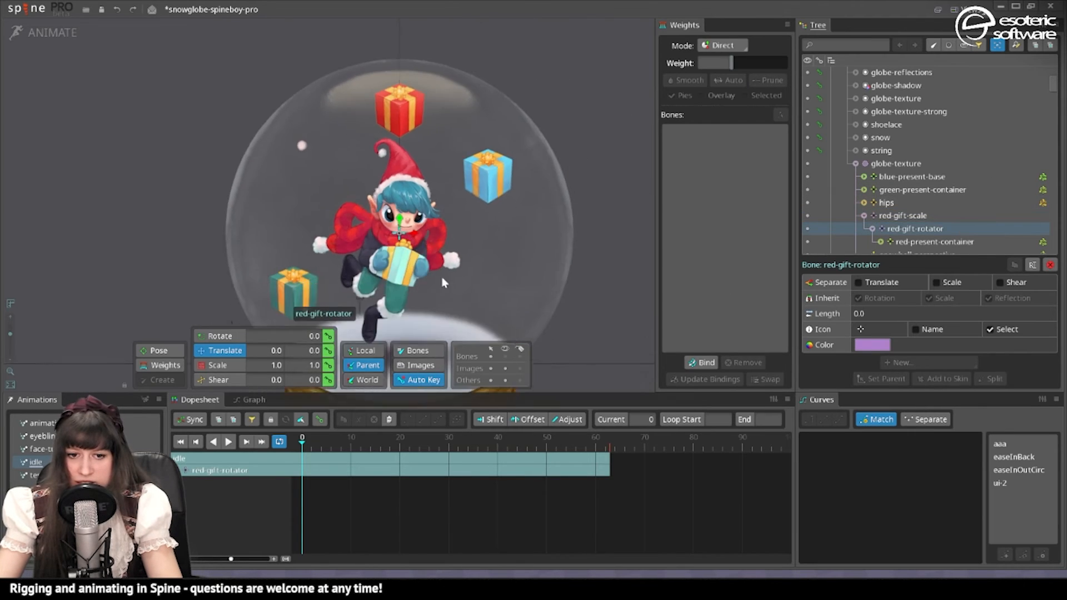
drag(443, 282, 614, 316)
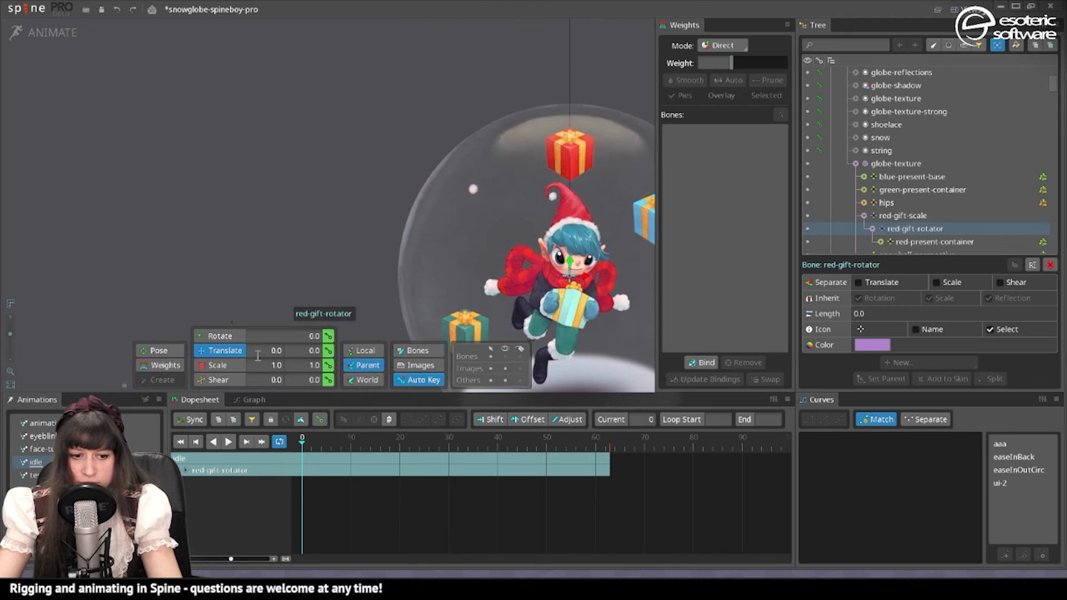
click(328, 336)
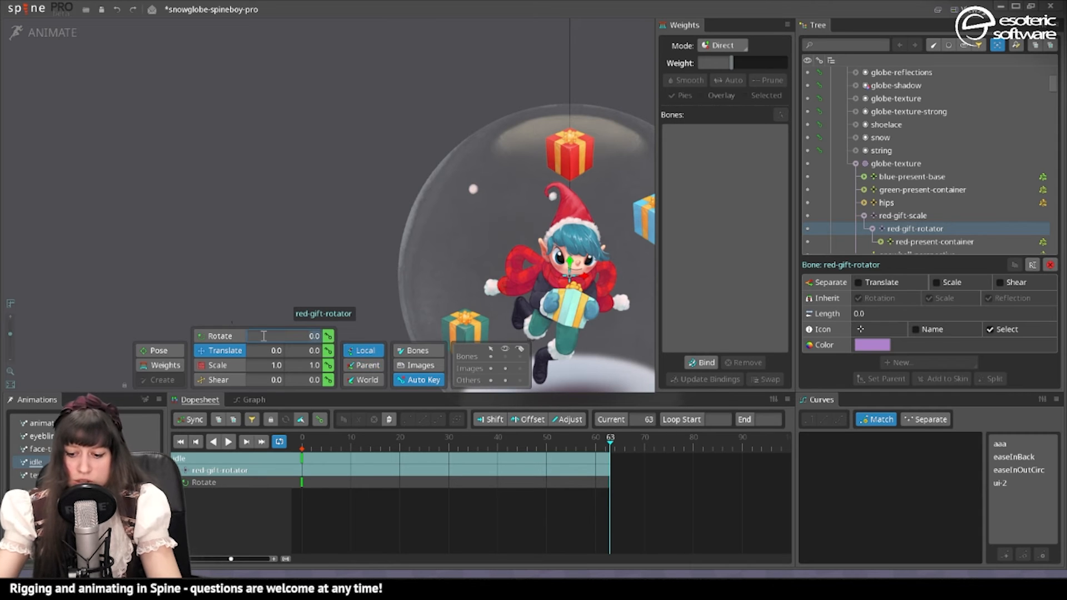
text(+360)
key(Return)
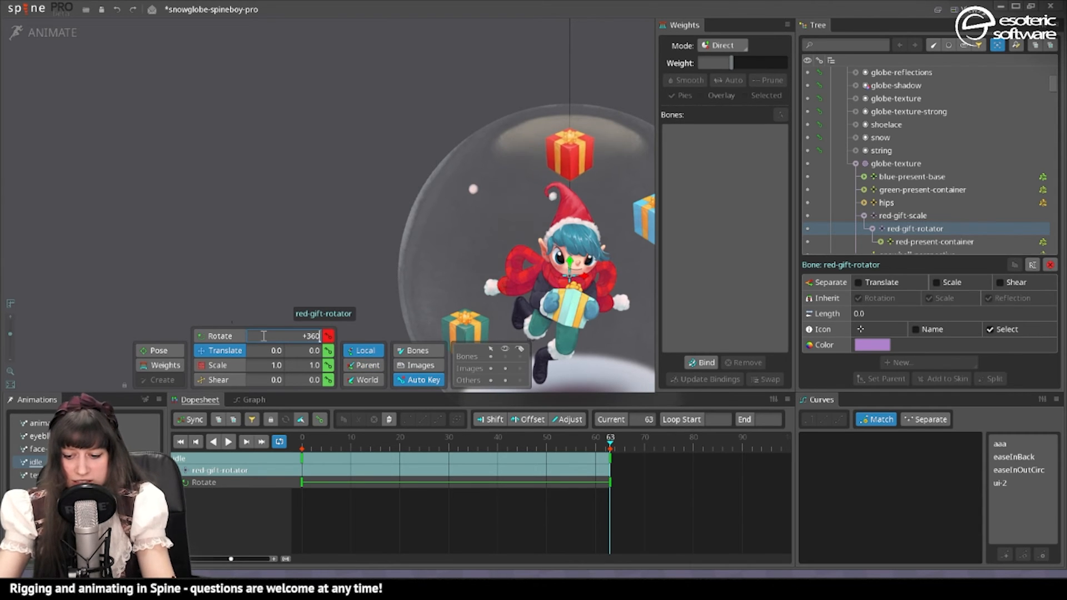
click(227, 441)
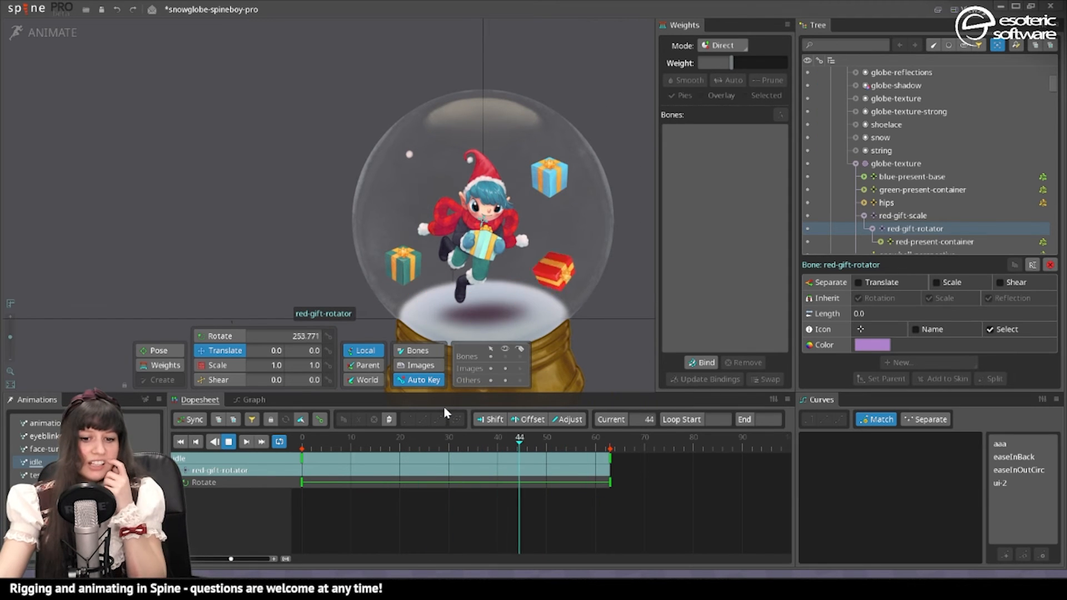
click(228, 442)
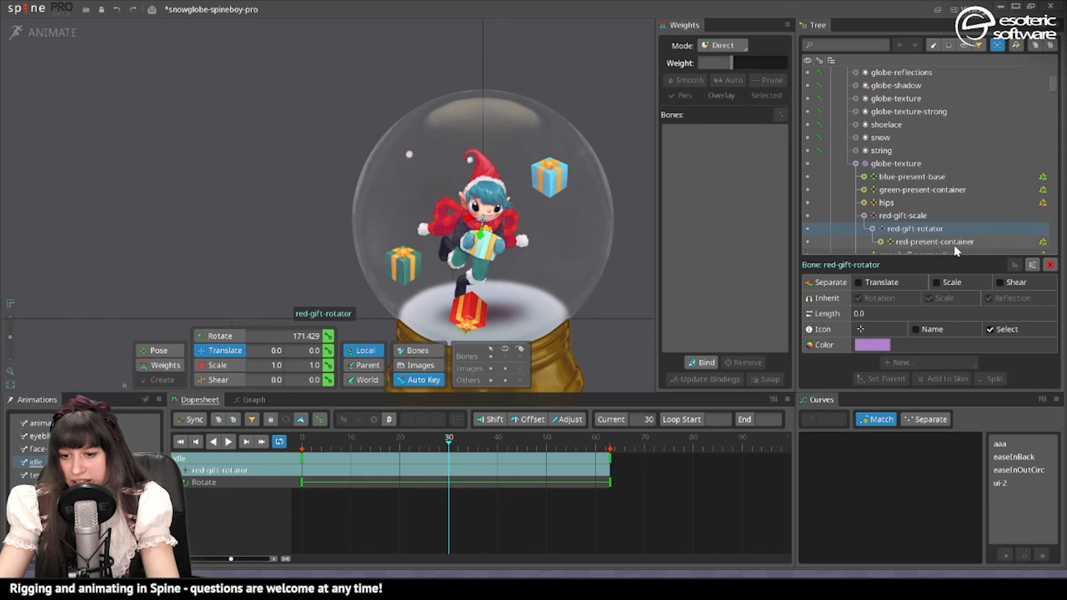
In setup mode, turn off rotation and scale inheritance for red-present-container, and replay the idle animation
click(934, 242)
click(52, 32)
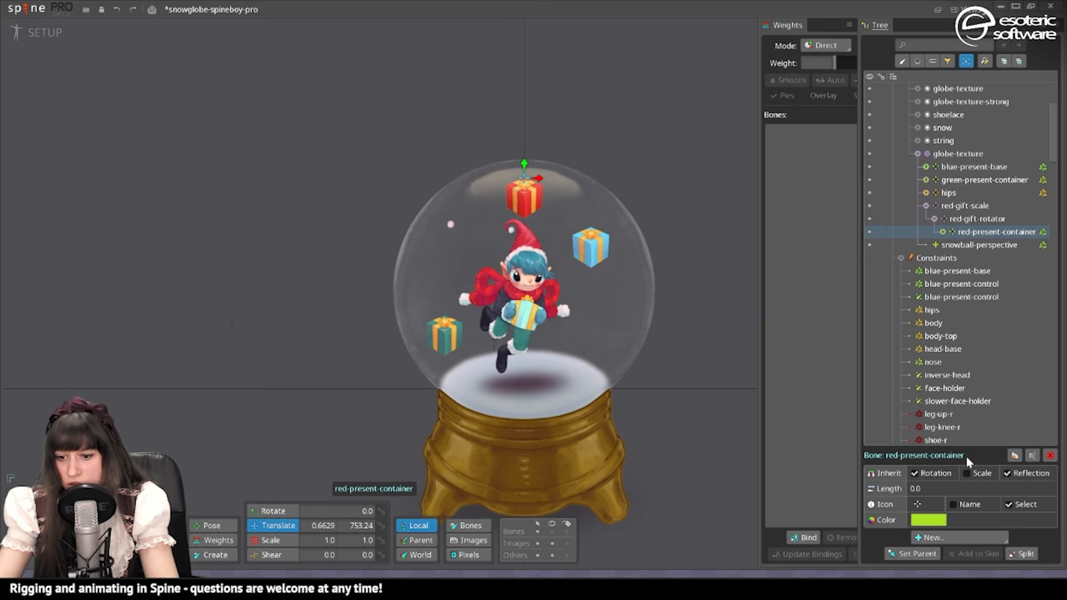
click(937, 471)
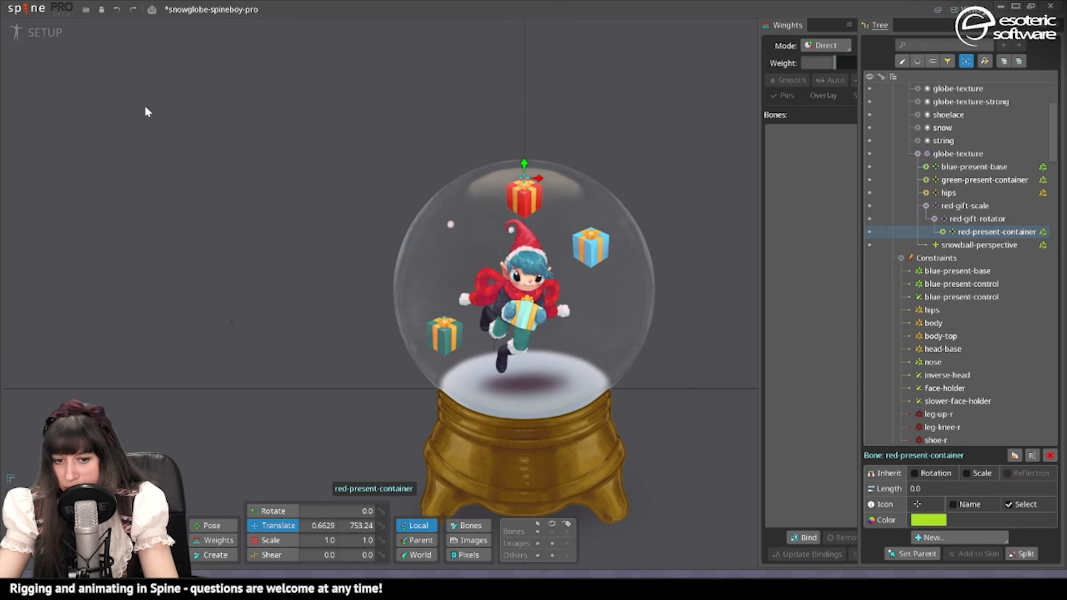
click(60, 38)
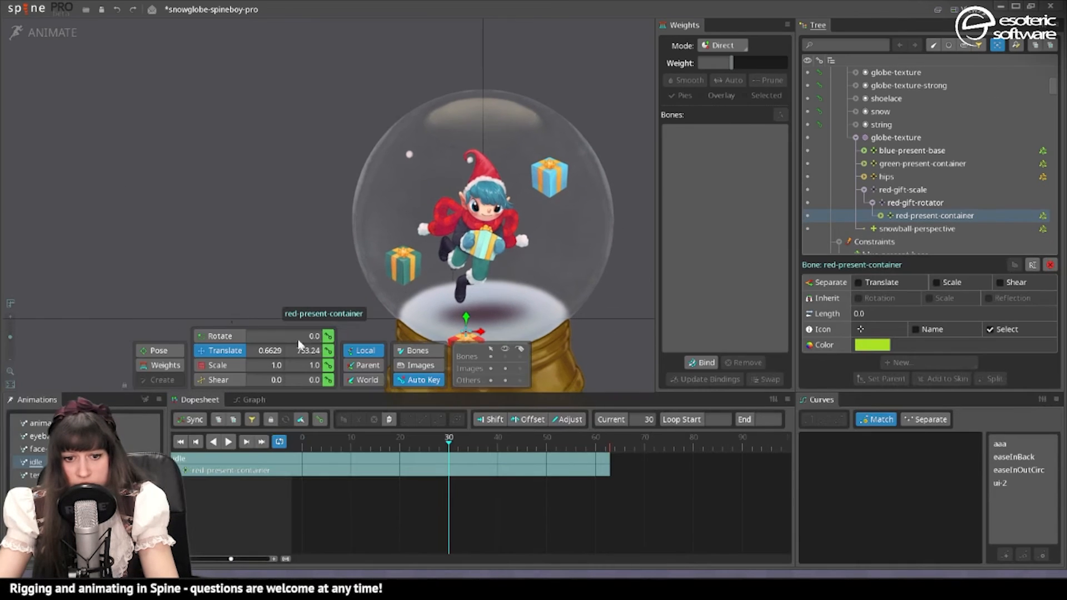
click(228, 442)
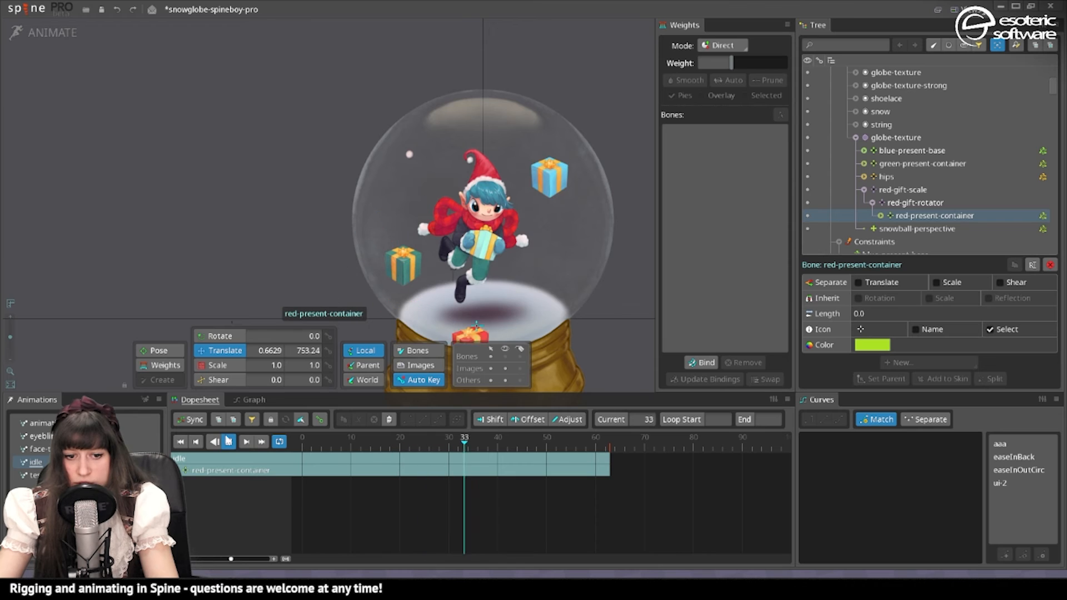
At frame 0 of the idle animation, key red-gift-scale with a Y scale of about 0.66 and preview the orbit
key(ctrl+Tab)
scroll(999, 254, down, 2)
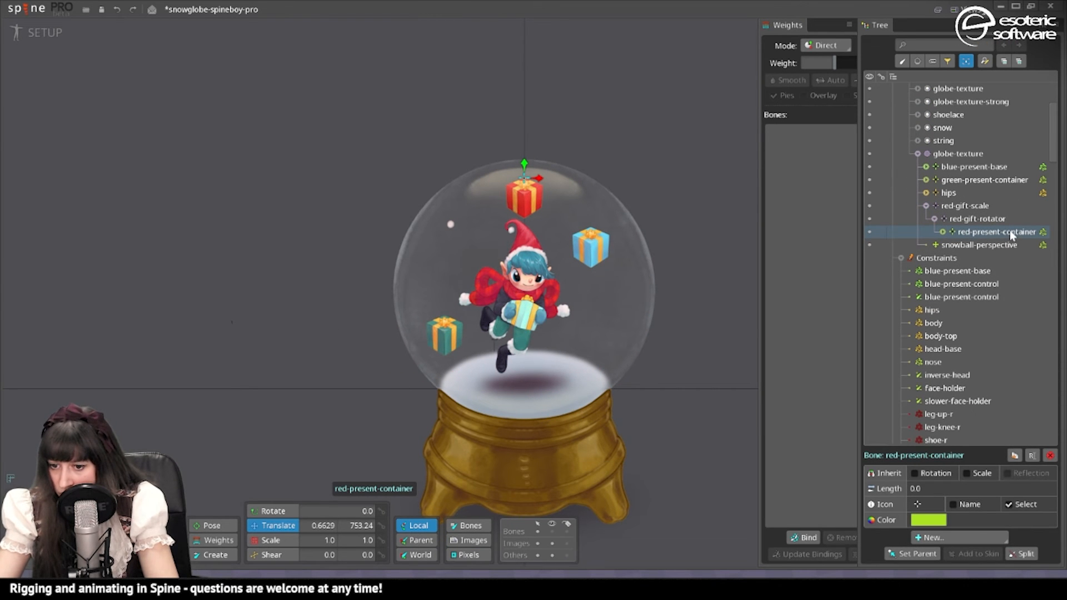
click(964, 205)
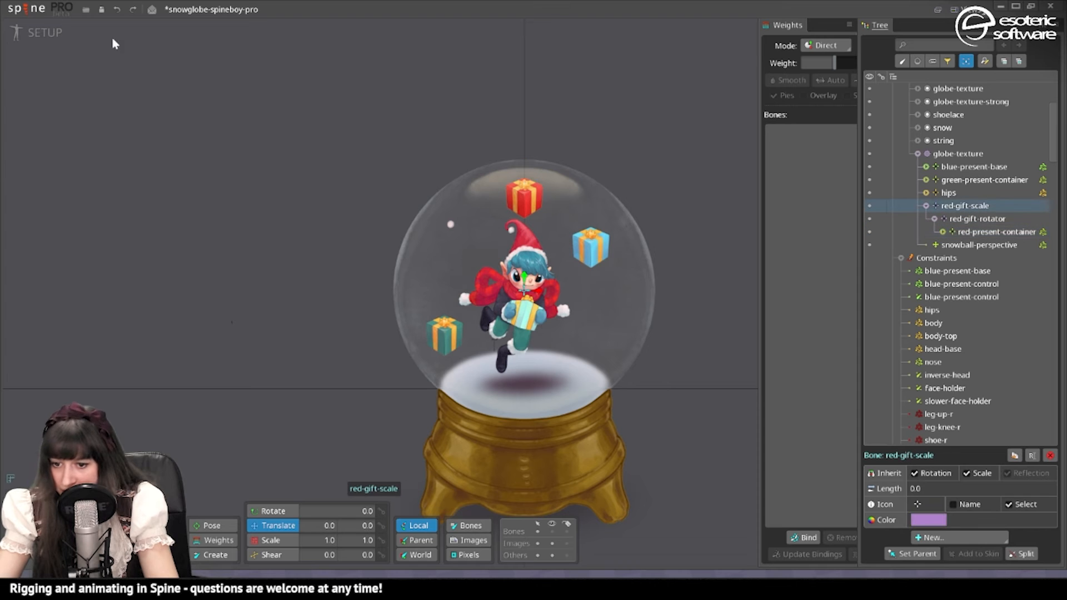
click(24, 29)
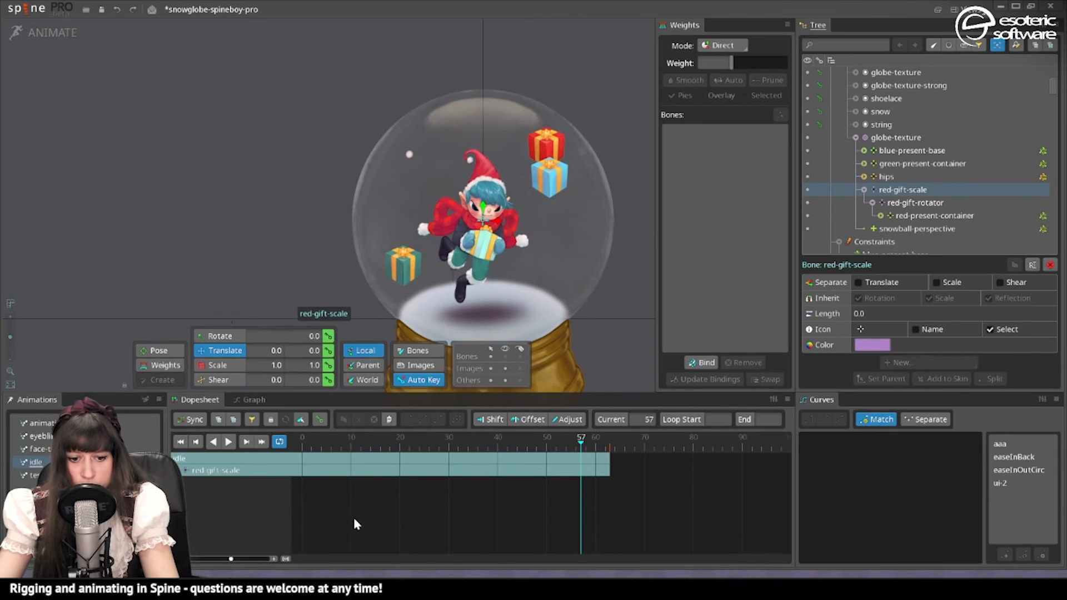
click(290, 441)
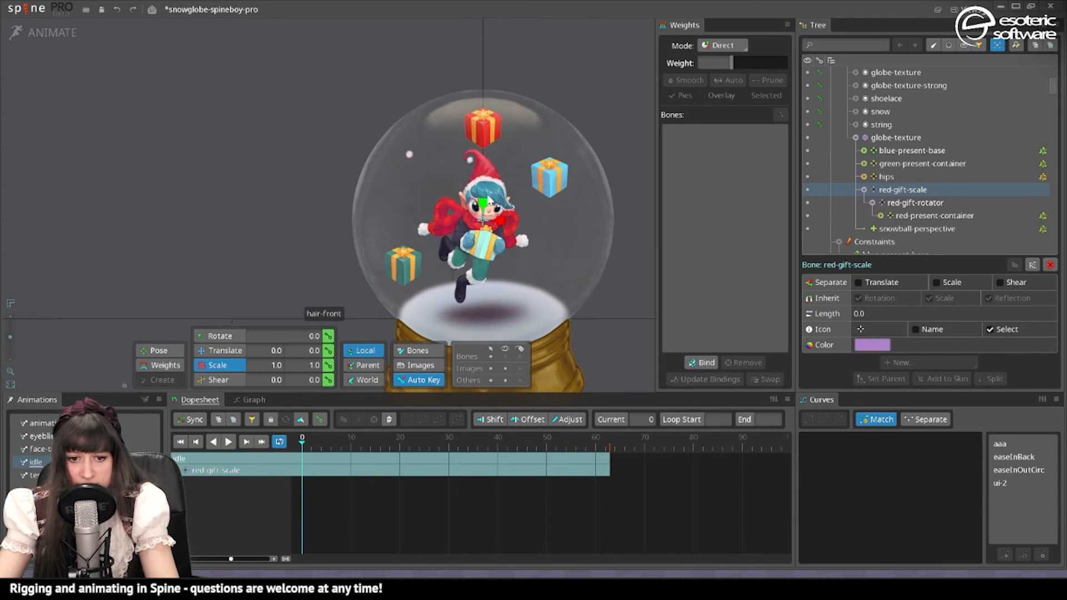
drag(483, 205, 482, 217)
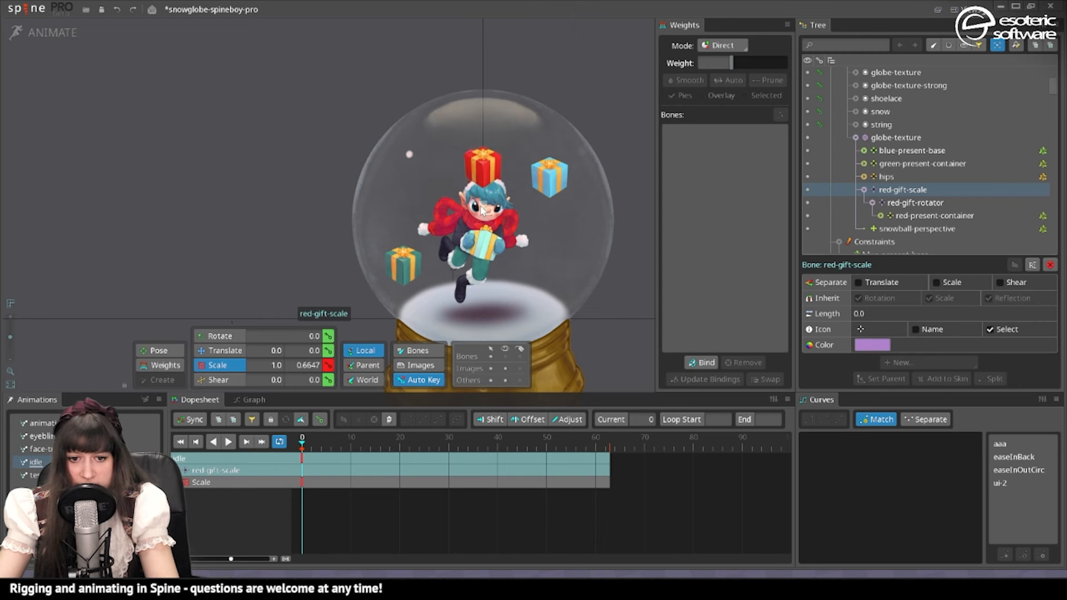
click(229, 441)
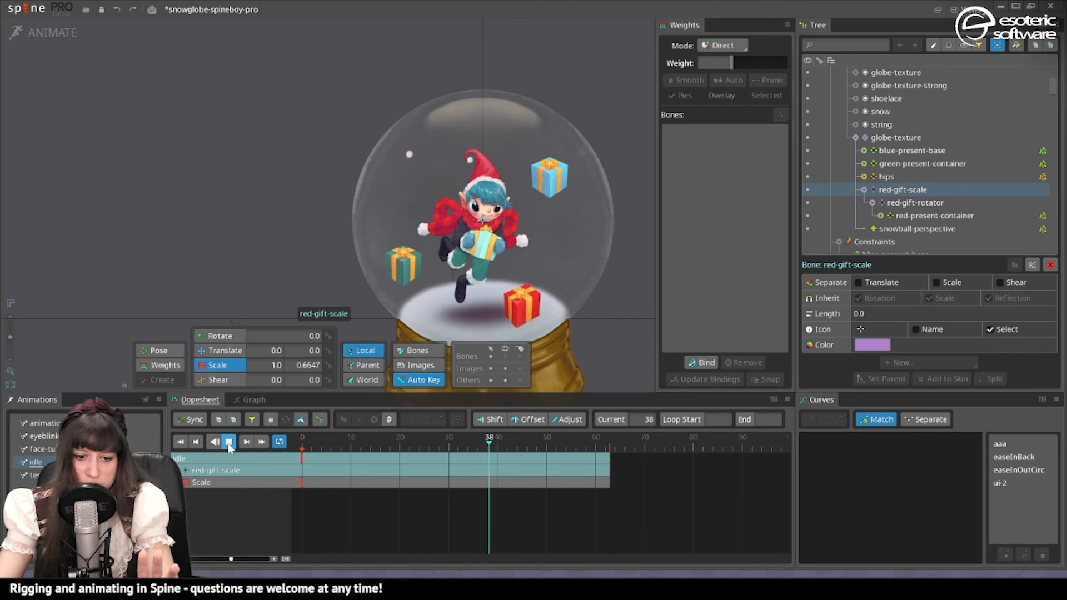
click(229, 443)
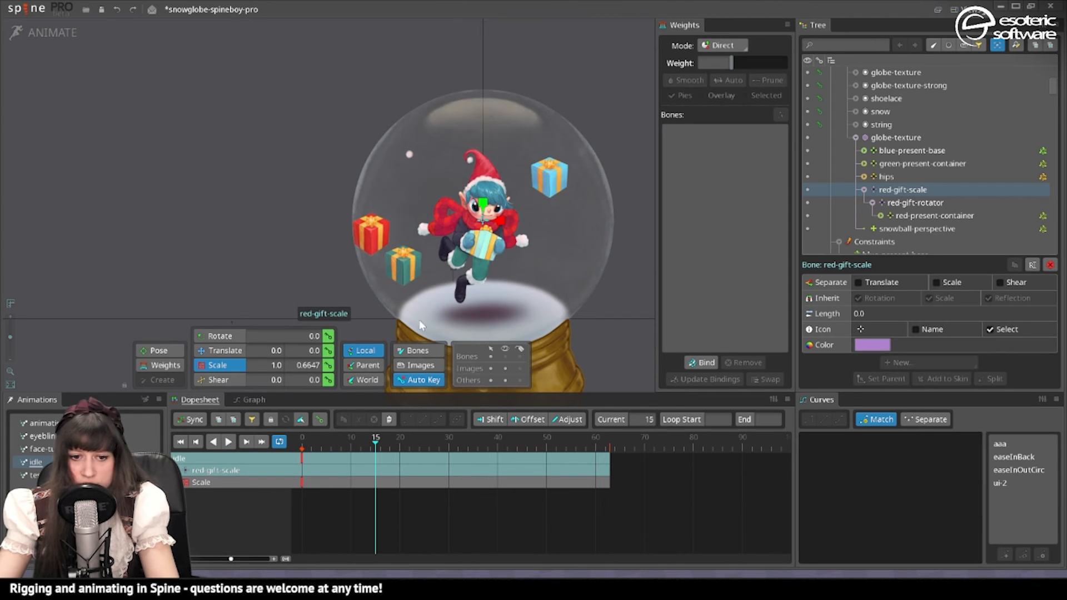
Refine red-gift-scale at frame 0 to a scale of about 0.61 in X and 0.65 in Y, previewing the orbit
click(303, 444)
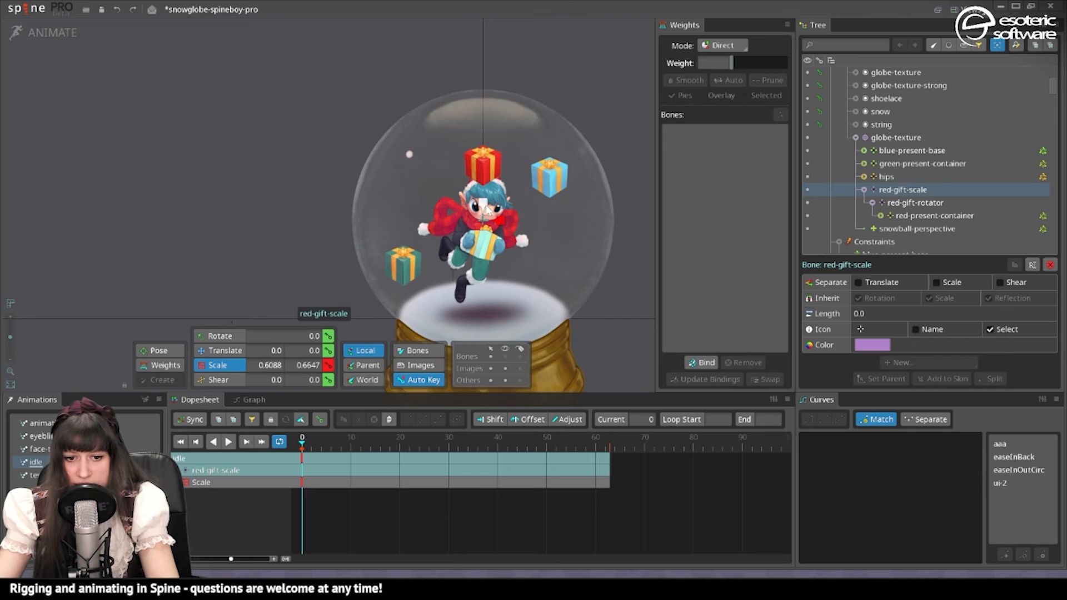
click(229, 443)
click(304, 447)
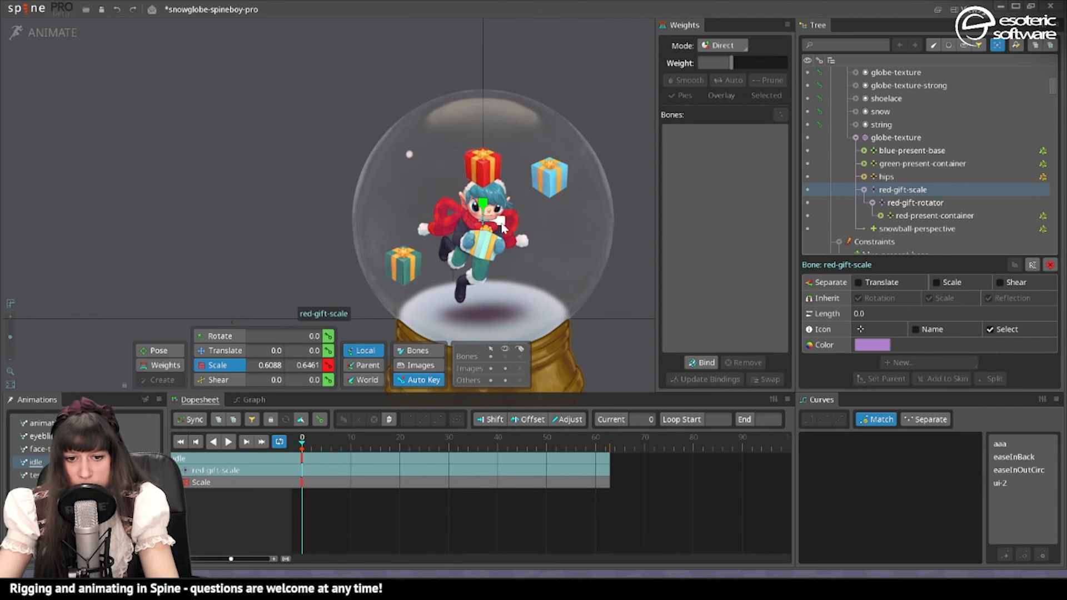
Widen red-gift-scale to about 0.88 in X at frame 0 of the idle animation and preview the orbit
click(230, 443)
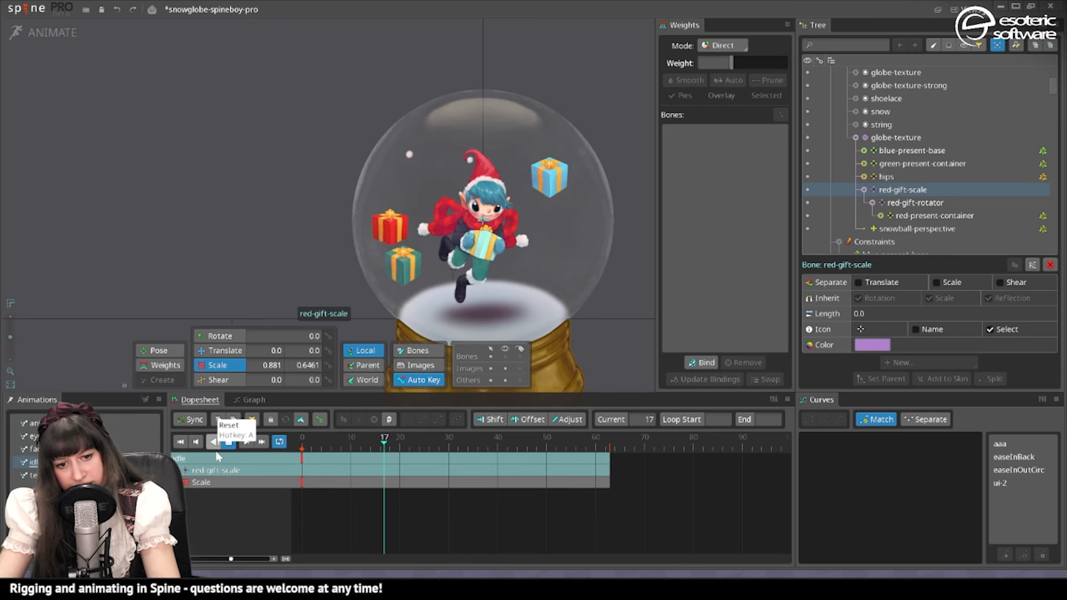
click(228, 441)
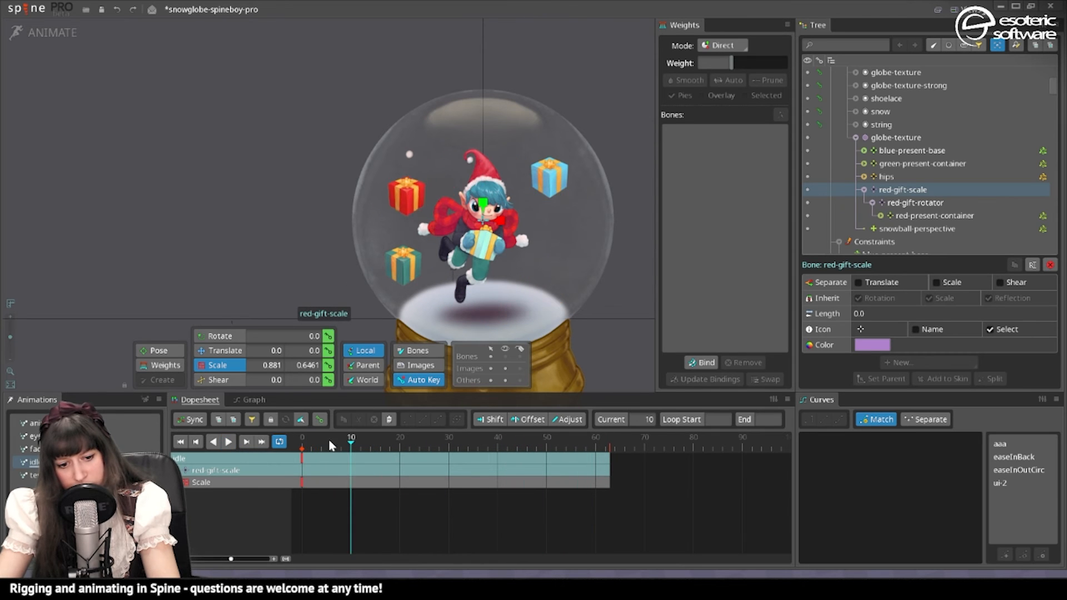
click(303, 440)
drag(354, 457, 361, 455)
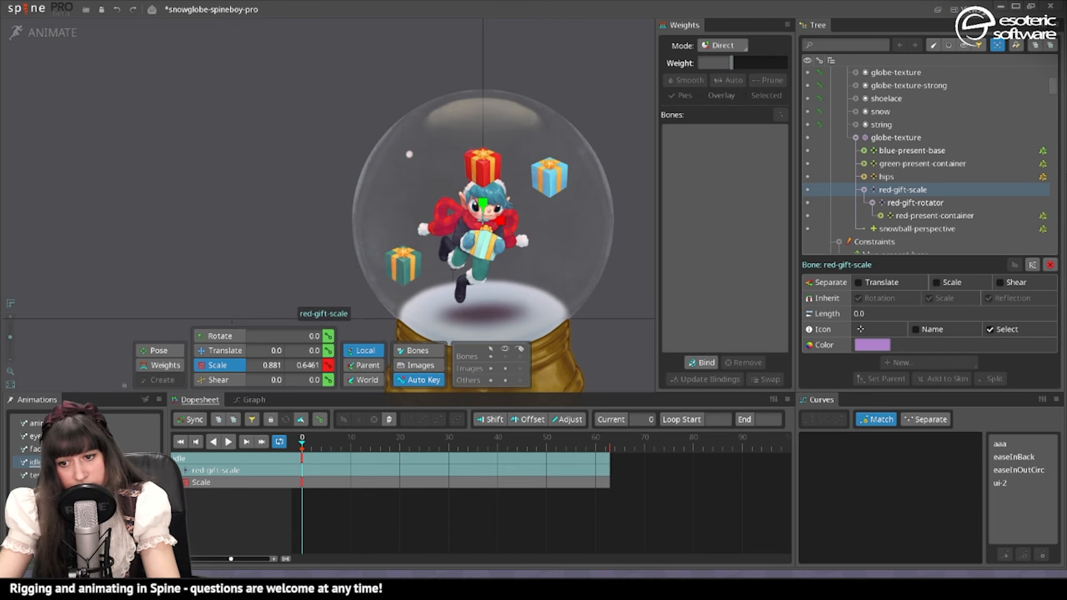
At frame 0, key the draw order with red-present-decoration and red-present-base moved behind the elf, just below the snow slot
click(489, 169)
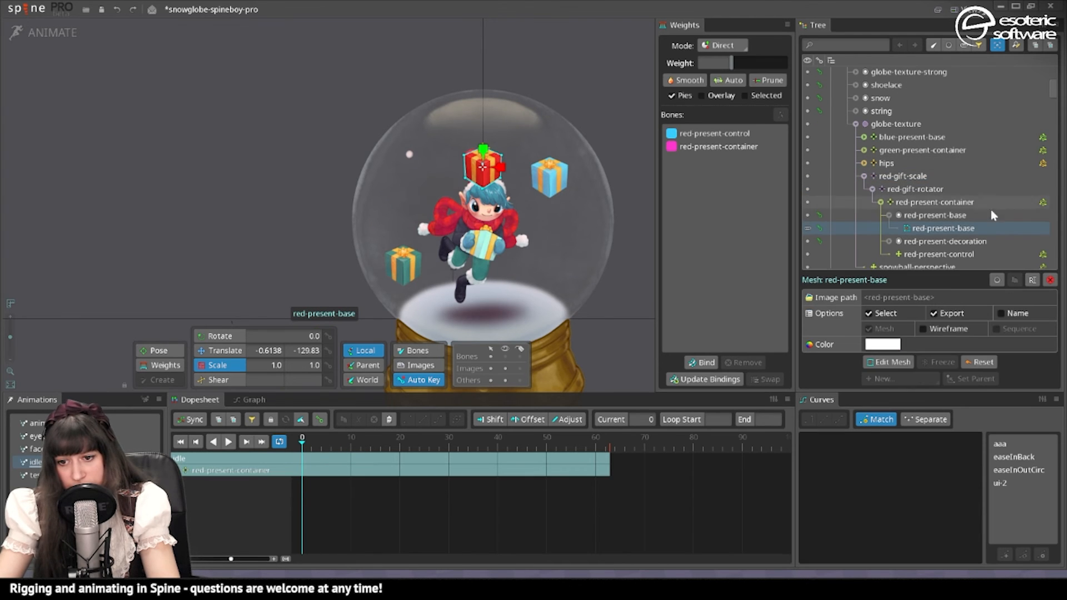
click(996, 312)
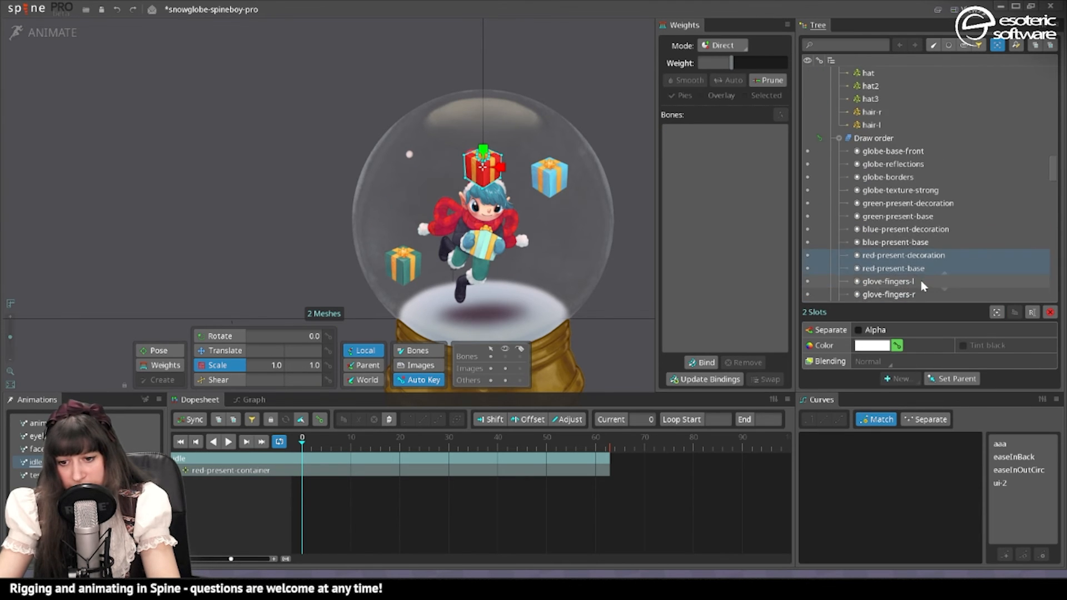
mouse_move(907, 264)
mouse_down()
mouse_move(905, 223)
mouse_move(895, 259)
mouse_up()
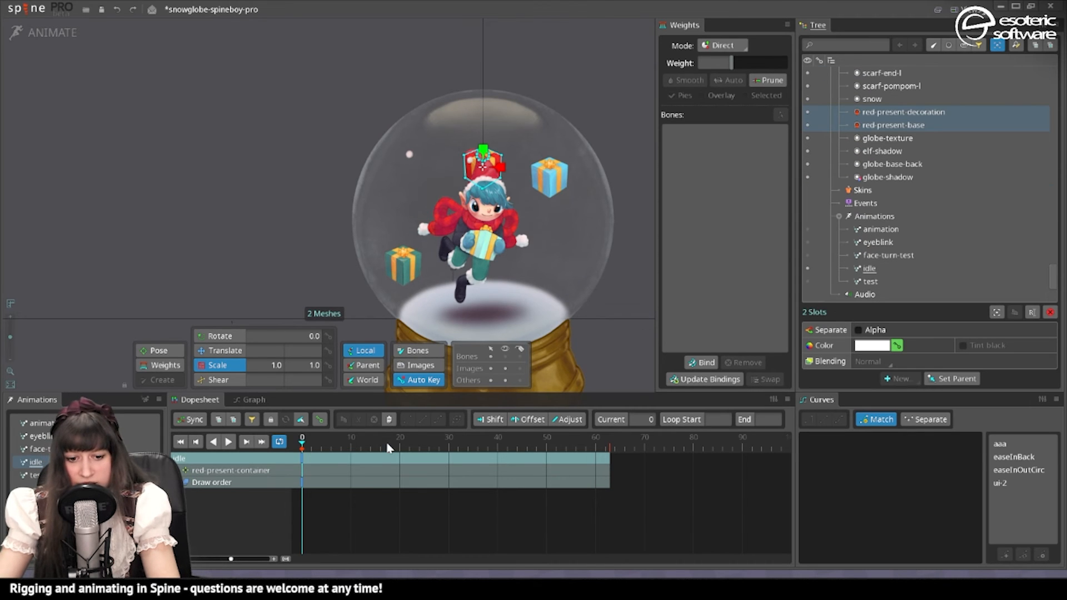
Key the draw order at frame 17 with the red gift in front of the elf, keeping the behind-elf key at frame 0
drag(388, 443, 445, 443)
drag(301, 458, 335, 458)
mouse_move(336, 443)
mouse_down()
mouse_move(301, 443)
mouse_move(401, 453)
mouse_up()
click(261, 482)
key(k)
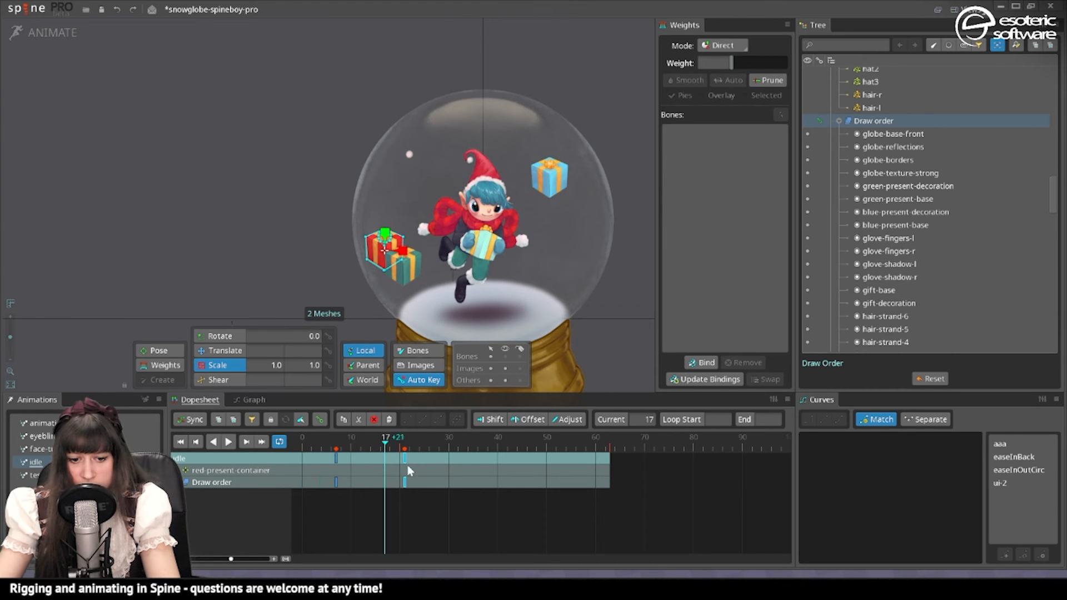
drag(336, 457, 301, 458)
Copy the frame 0 draw order key to frame 48 and play back the idle animation with nothing selected
key(ctrl+c)
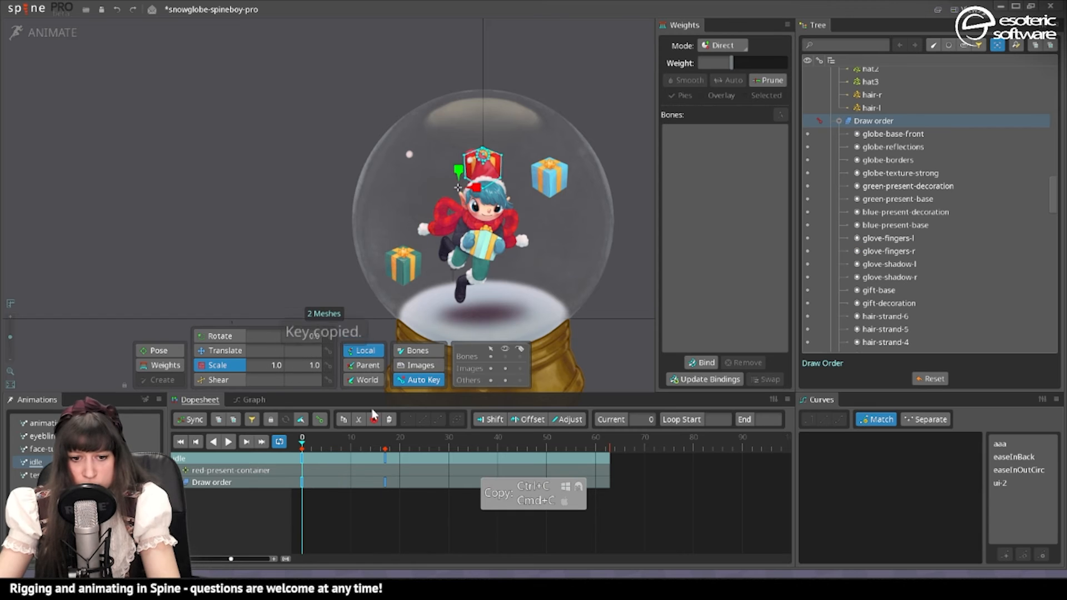
drag(389, 448, 529, 453)
key(ctrl+v)
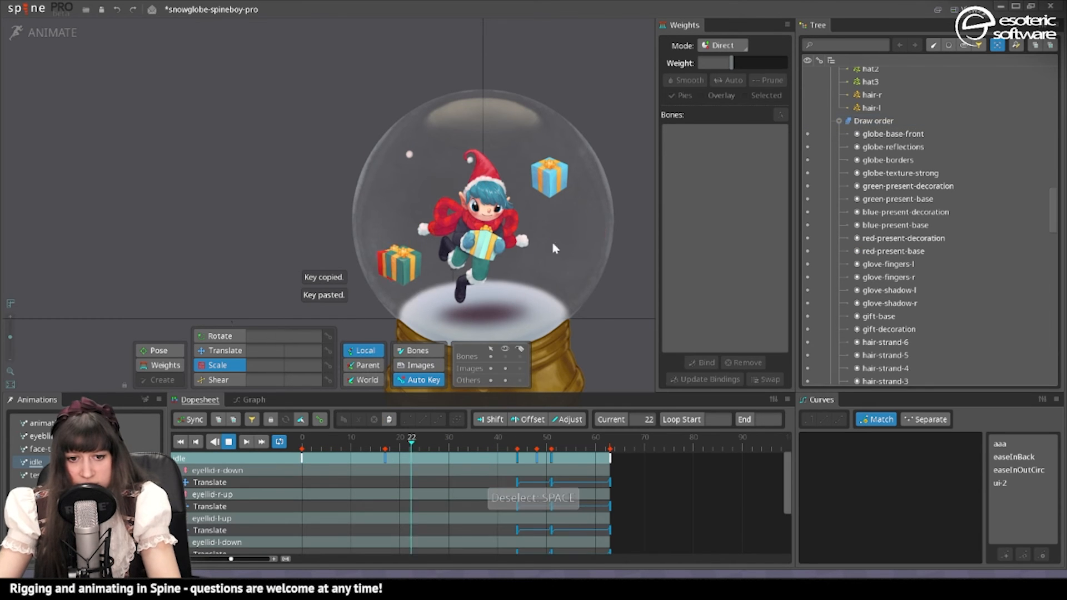
key(space)
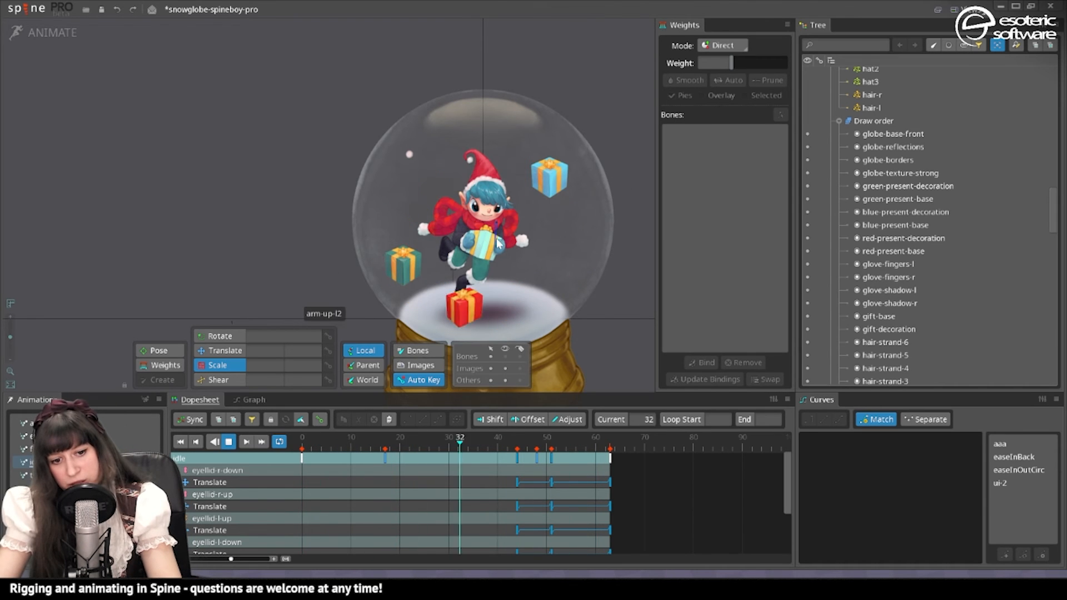
In setup mode, put blue-present-base under a blue-gift-scale, blue-gift-rotator and blue-gift-rotator2 bone chain, keeping the red gift under red-gift-scale
click(549, 182)
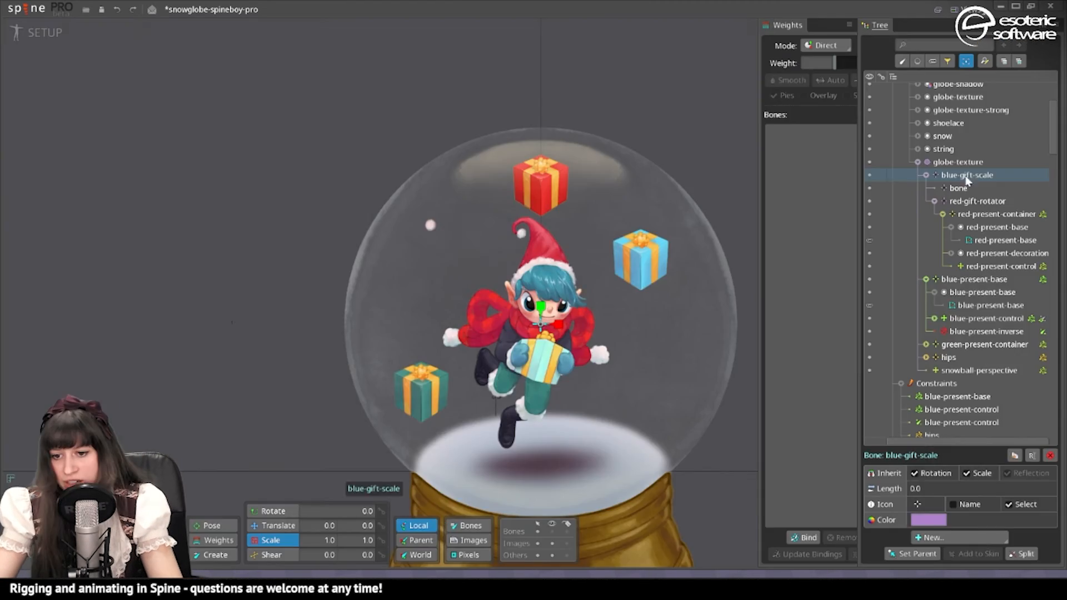
key(F2)
text(red-gift-scale2)
key(Return)
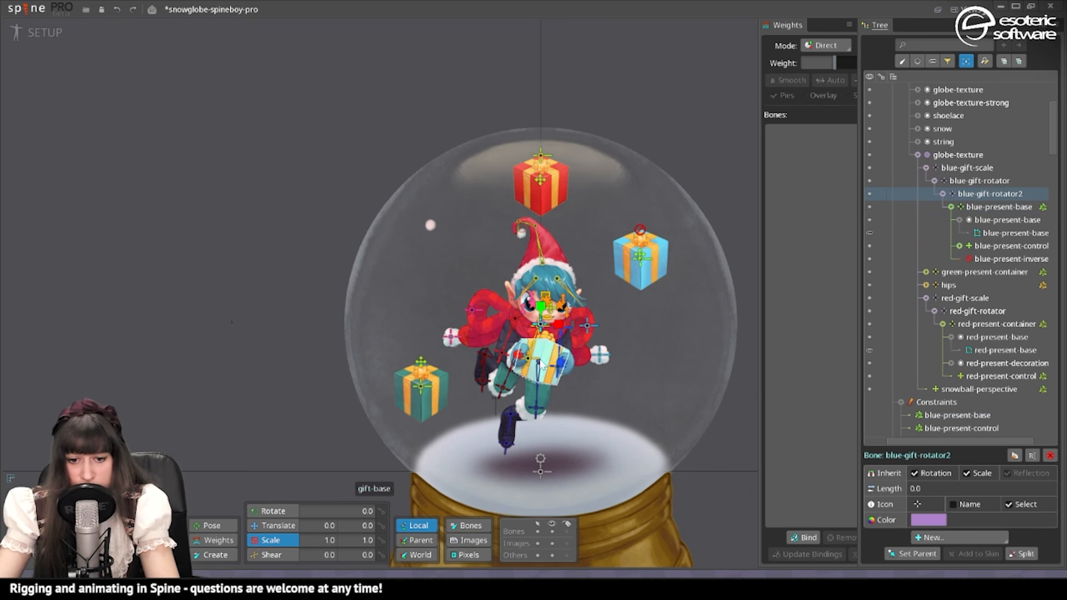
In the idle animation, key blue-gift-rotator's rotation at frame 0 and at +360 on frame 63
click(640, 257)
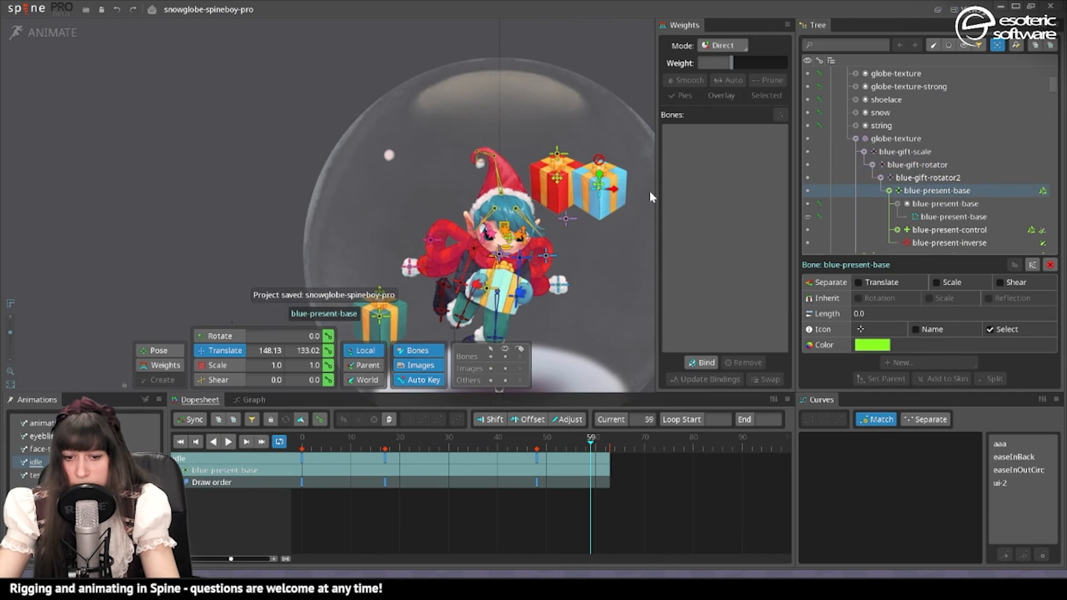
click(297, 337)
text(+360)
key(Return)
click(439, 355)
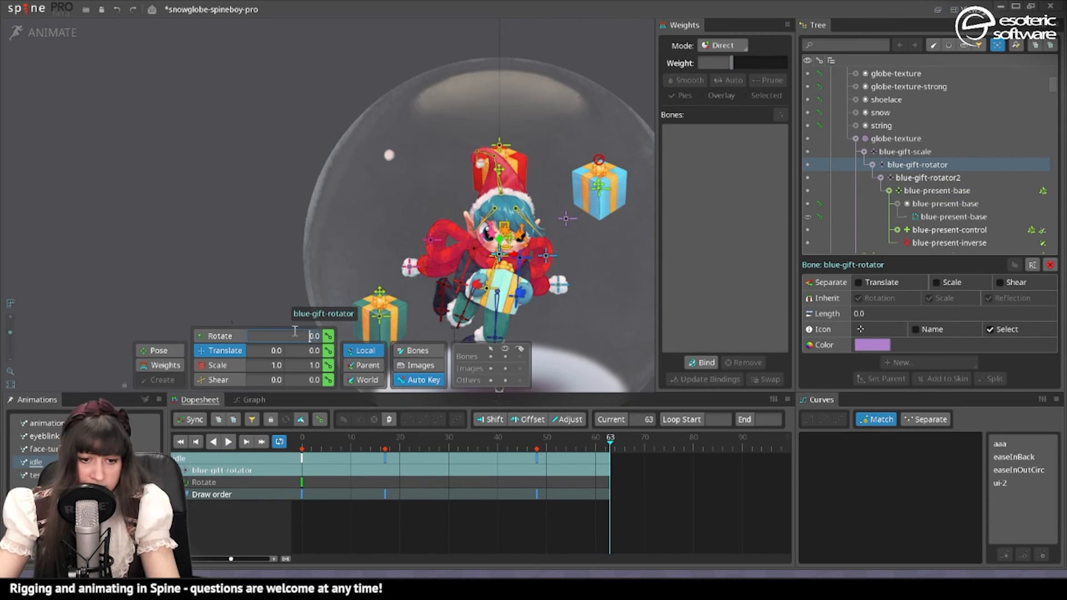
In setup mode, parent blue-present-base directly to blue-gift-rotator, delete blue-gift-rotator2 and save the project
key(Down)
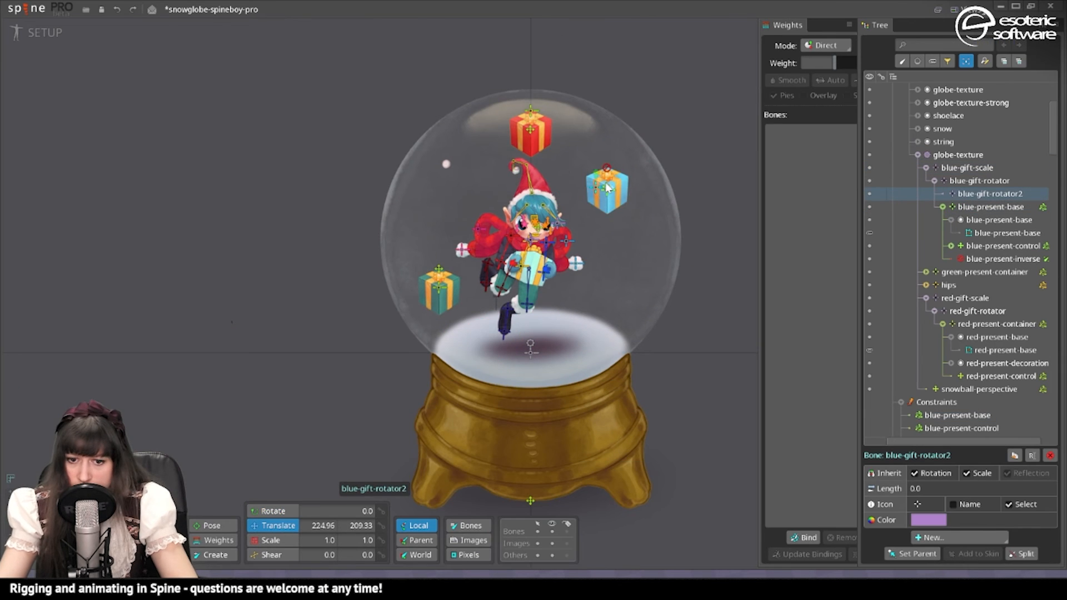
key(ctrl+s)
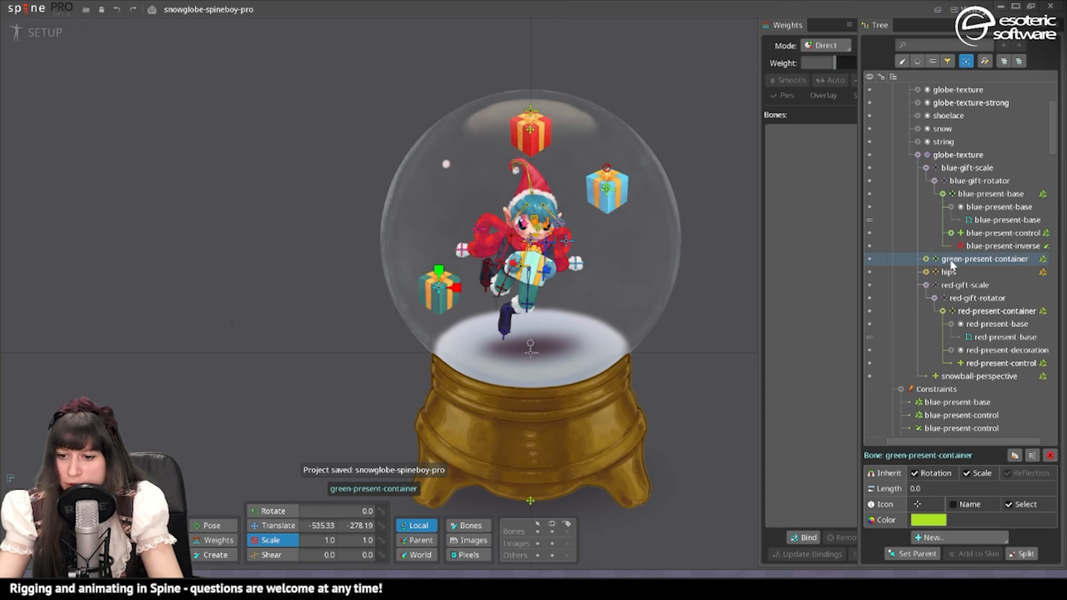
Parent green-present-container to red-gift-rotator and play back the idle animation
drag(970, 266, 960, 308)
click(42, 32)
click(228, 443)
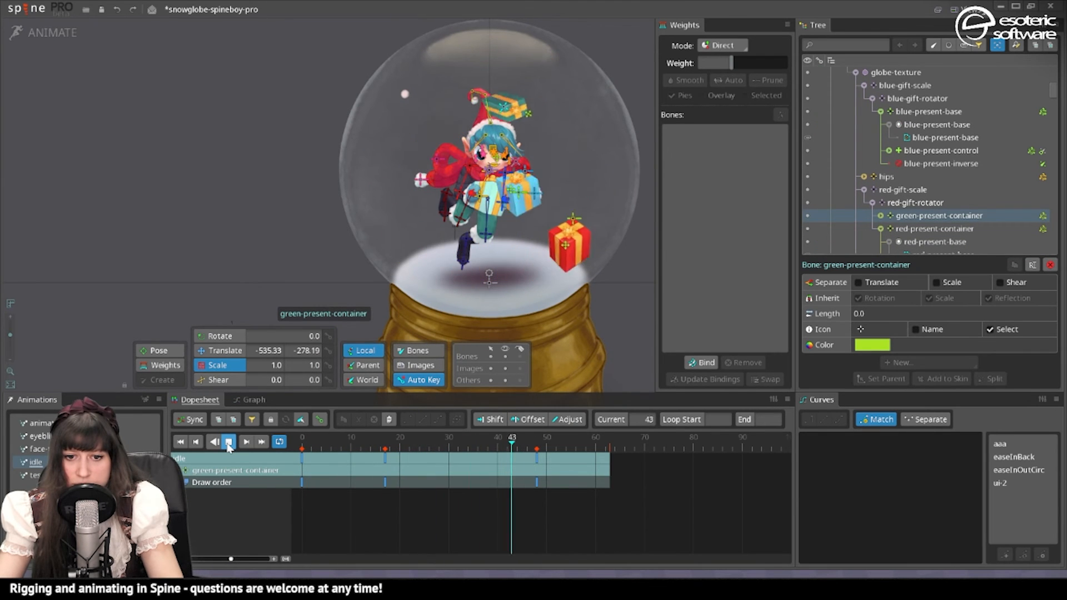
In setup mode, turn off rotation and scale inheritance for green-present-container, and replay the idle animation
click(35, 34)
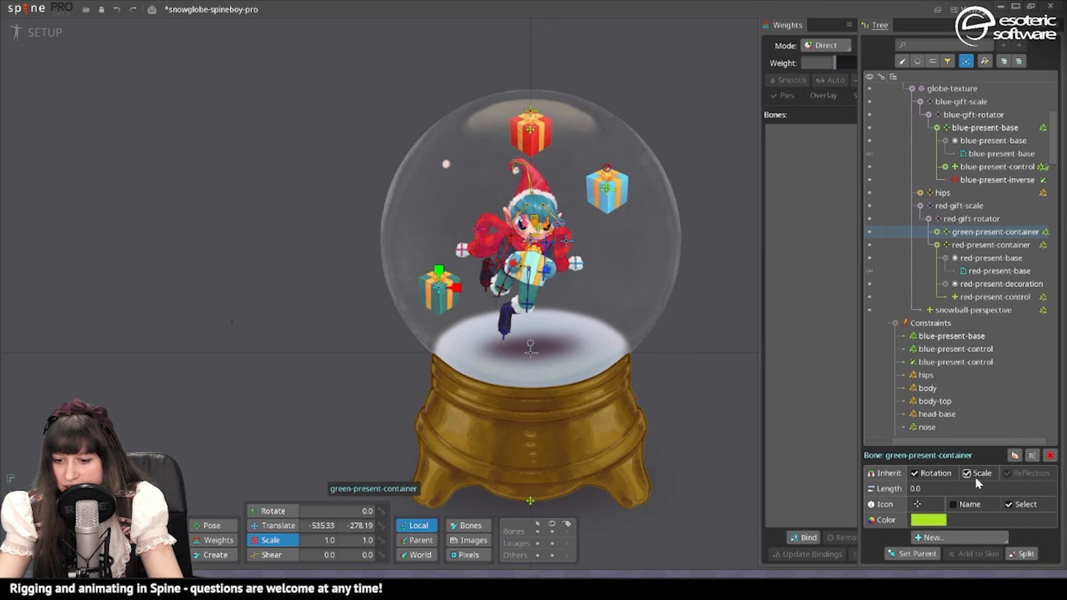
click(967, 473)
click(914, 473)
click(57, 42)
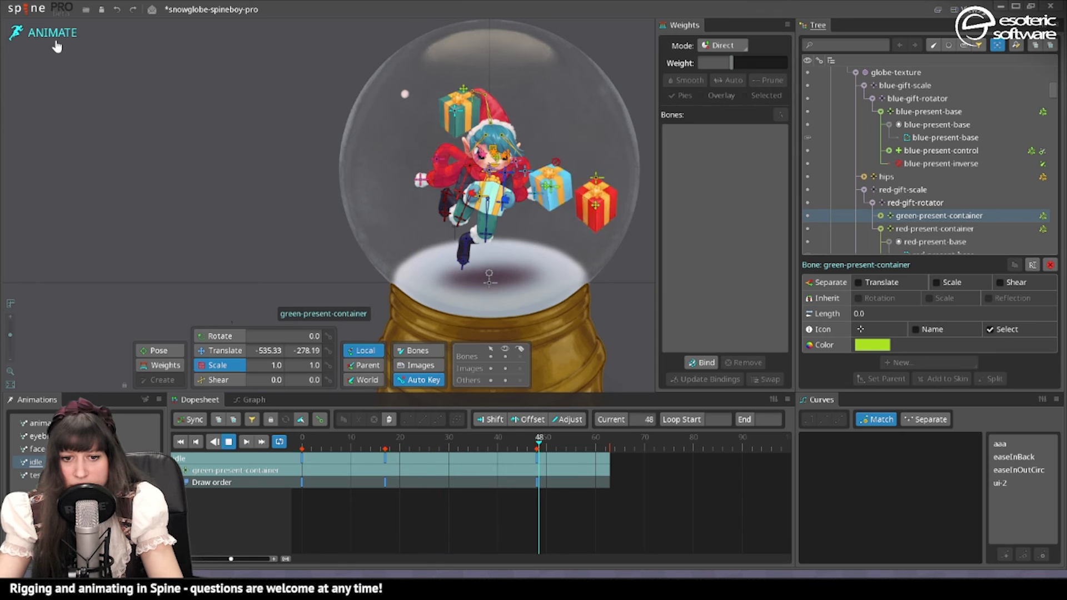
click(230, 442)
At frame 31, key the draw order with green-present-decoration and green-present-base moved down behind the elf's slots
drag(324, 446, 453, 497)
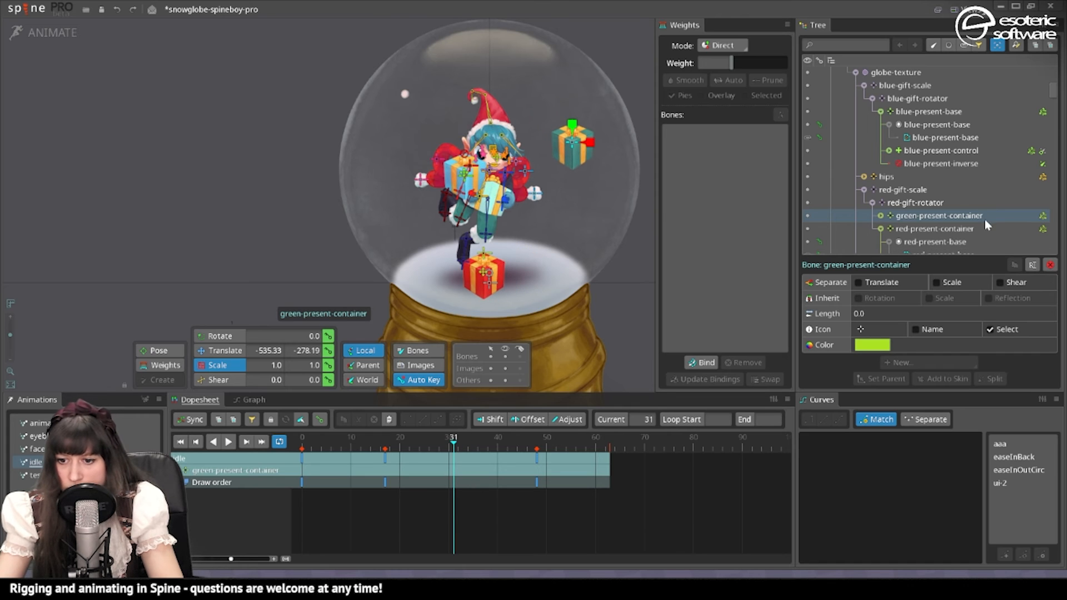
click(1043, 216)
click(997, 312)
scroll(912, 217, down, 5)
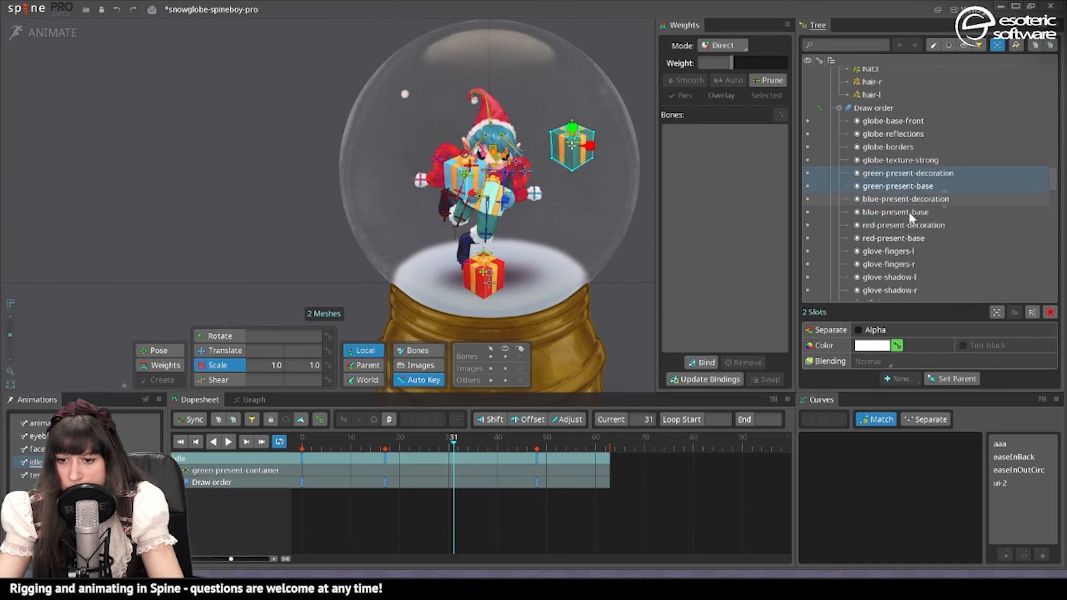
drag(902, 112, 902, 207)
scroll(905, 186, down, 15)
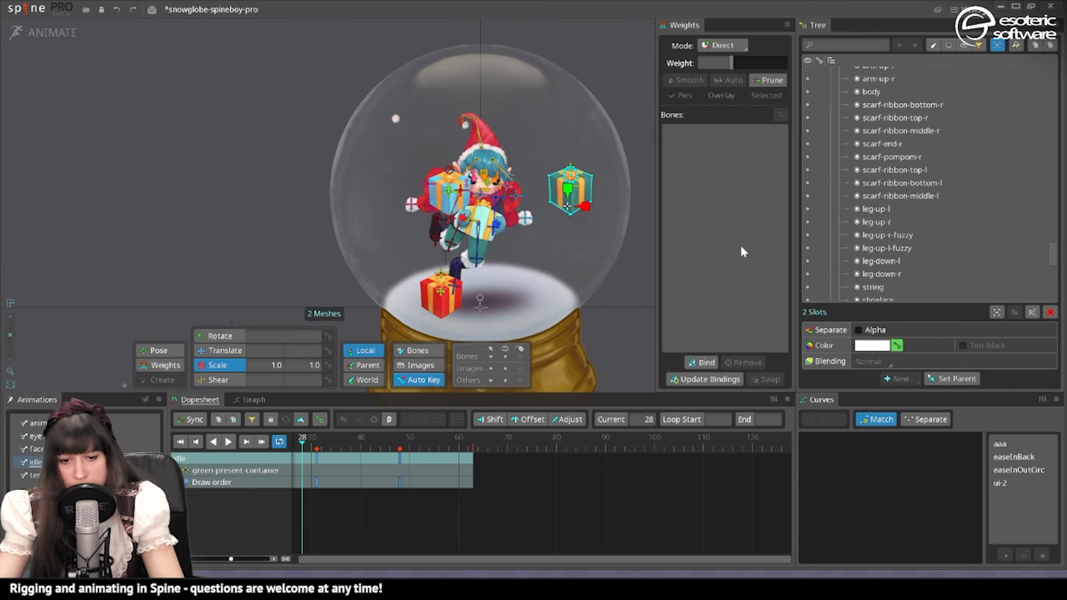
In setup mode, move blue-present-base farther from the rotator to about X 472.85, Y 194.01, and preview its orbit
click(448, 197)
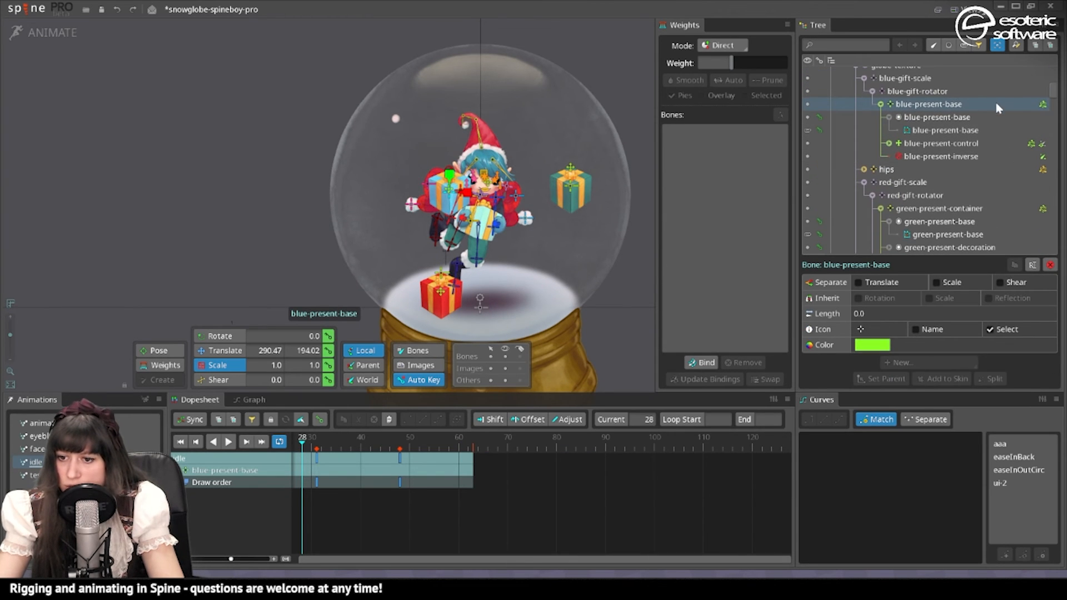
drag(300, 445, 225, 461)
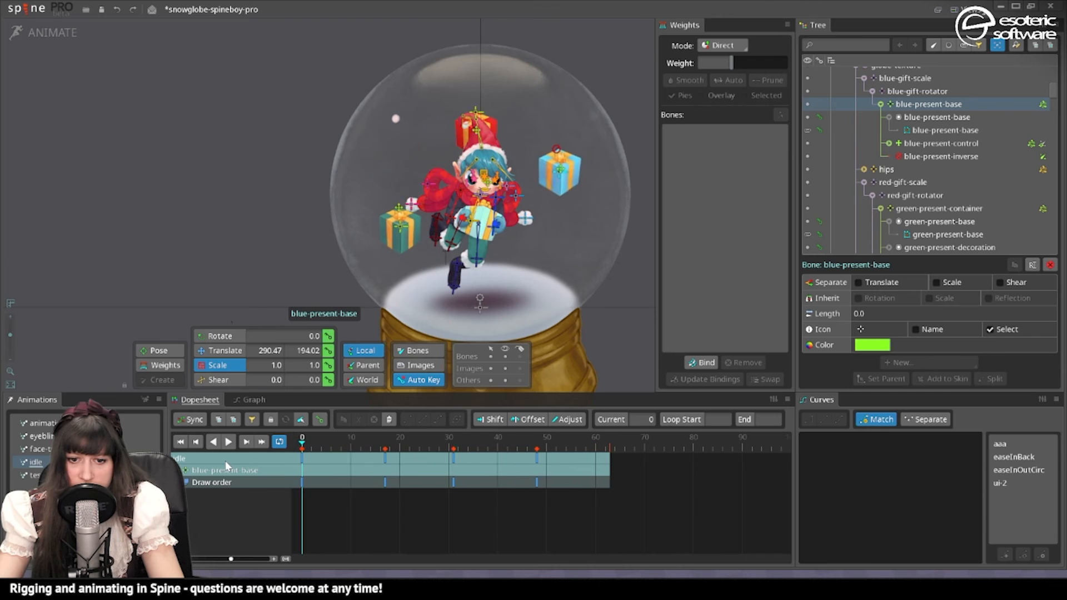
key(ctrl+Tab)
key(ctrl+Tab)
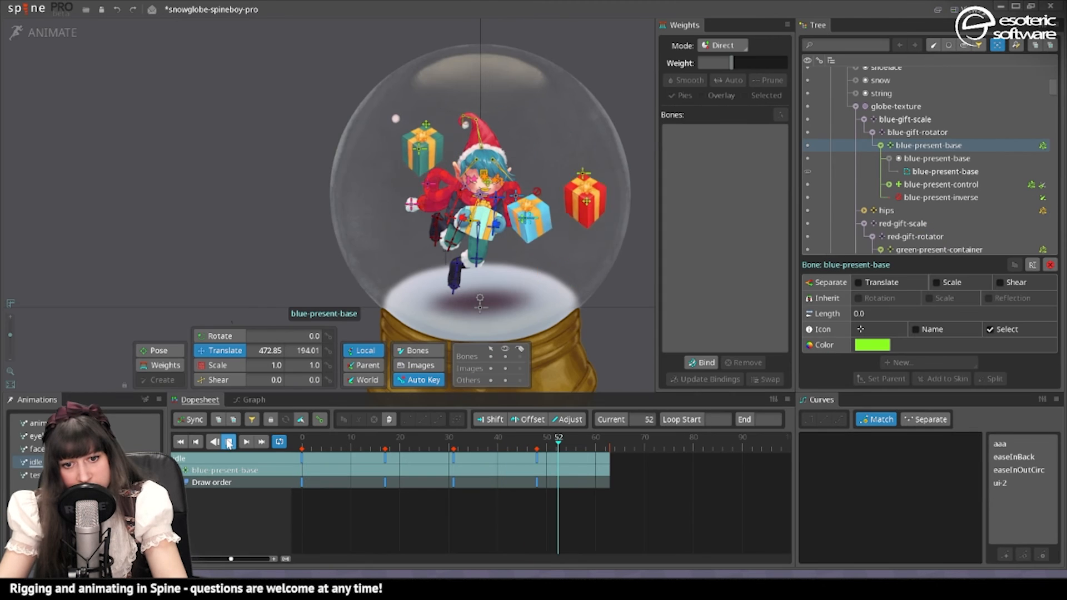
scroll(905, 239, down, 1)
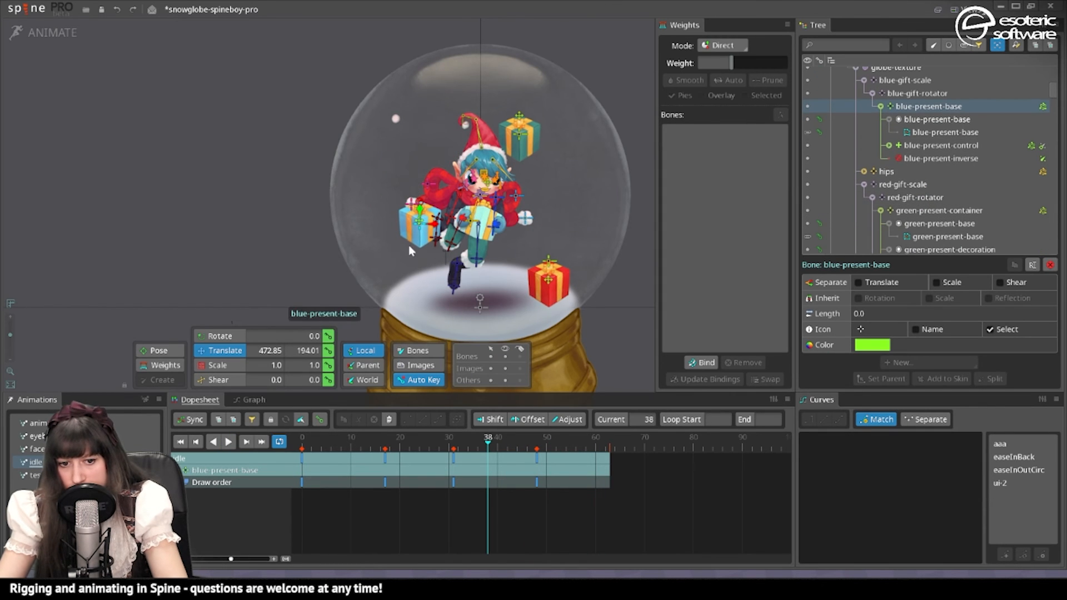
At frame 0 of the idle animation, flatten red-gift-scale to a Y scale of about 0.41 and preview the orbit
click(866, 197)
click(261, 443)
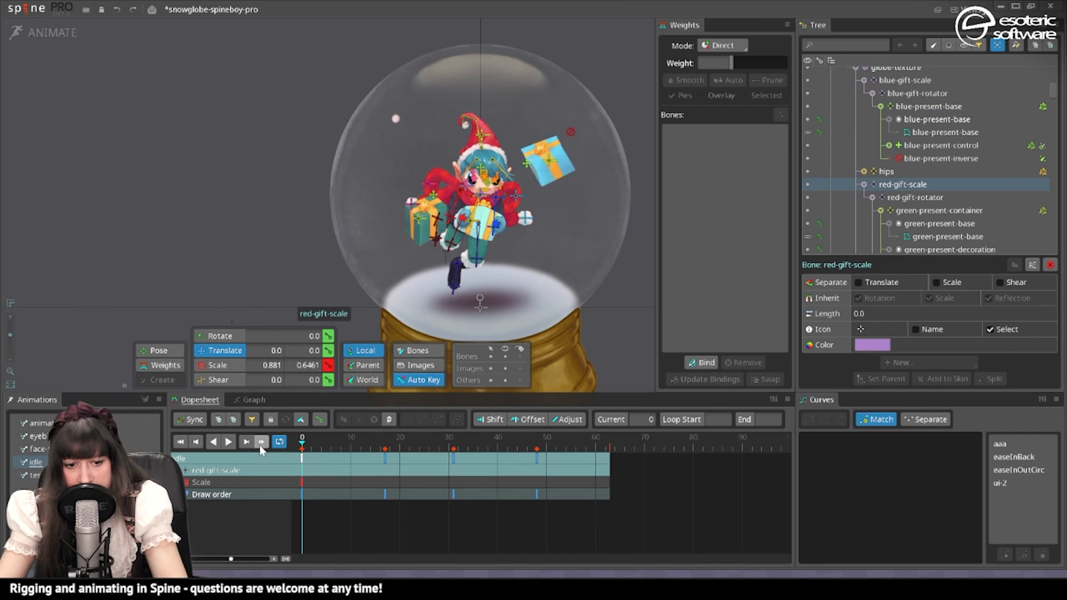
key(x)
drag(482, 178, 483, 184)
key(space)
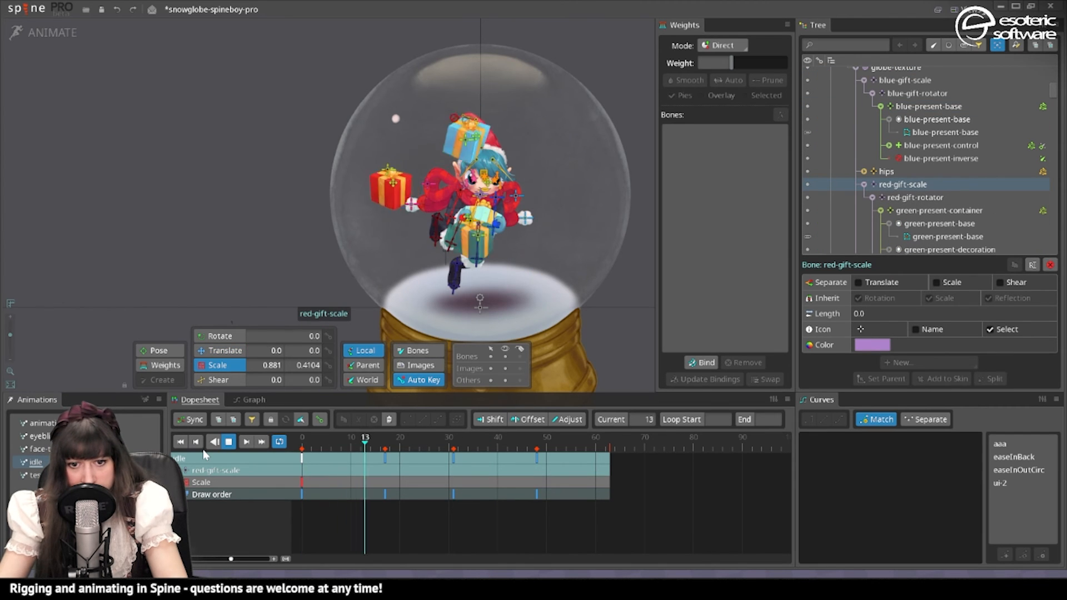
drag(528, 456, 587, 457)
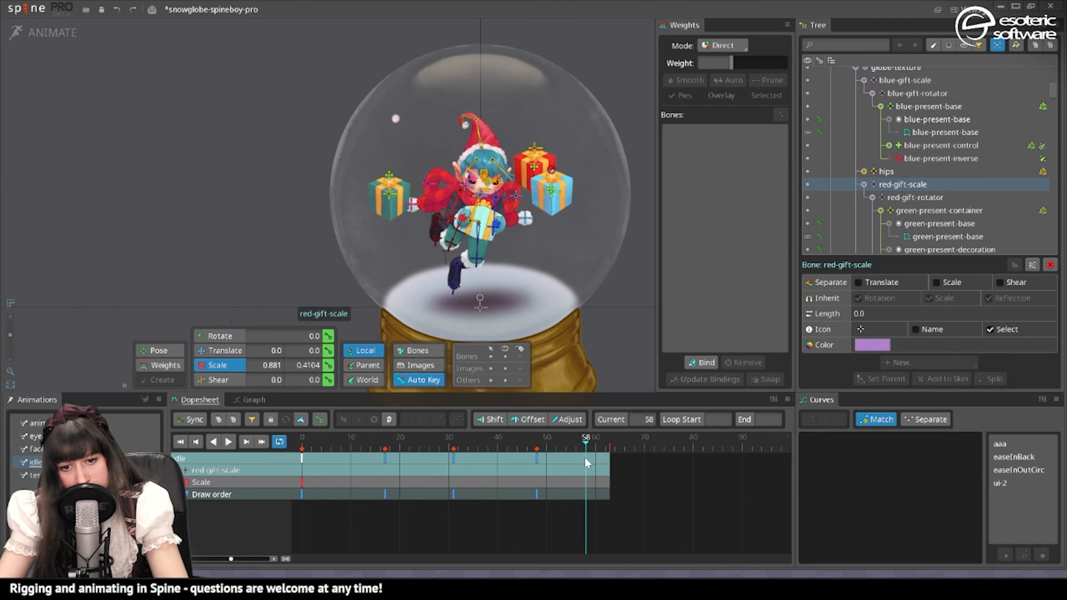
At frame 0, move blue-present-decoration and blue-present-base behind the elf in the draw order, between snow and red-present-decoration
click(560, 209)
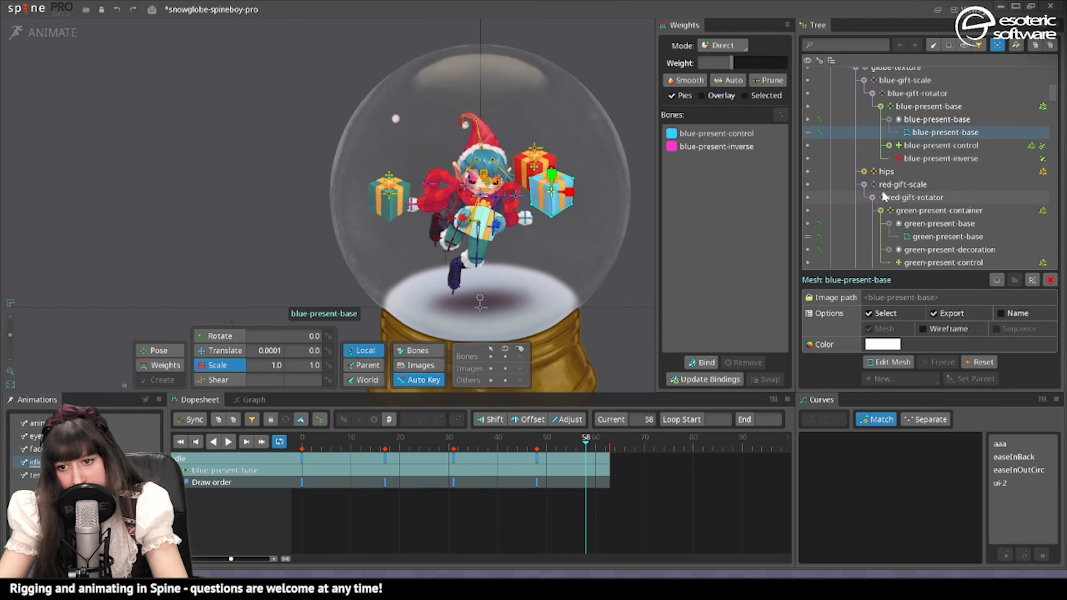
drag(325, 457, 304, 465)
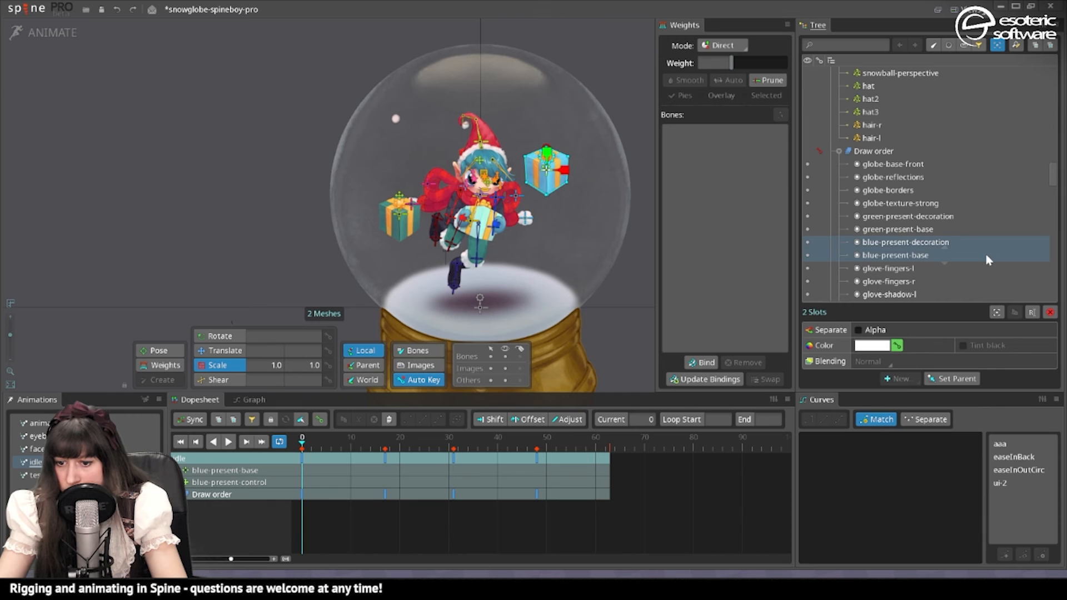
drag(985, 254, 986, 267)
drag(451, 463, 510, 468)
Play back the idle animation with nothing selected to check the three gifts' orbits and overlaps
click(228, 442)
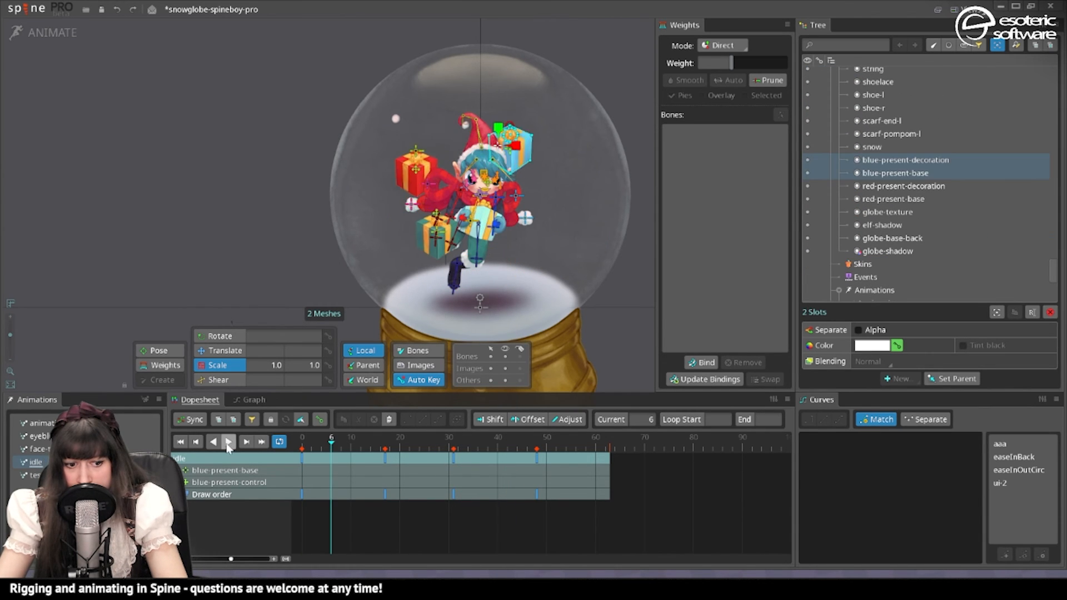
click(598, 208)
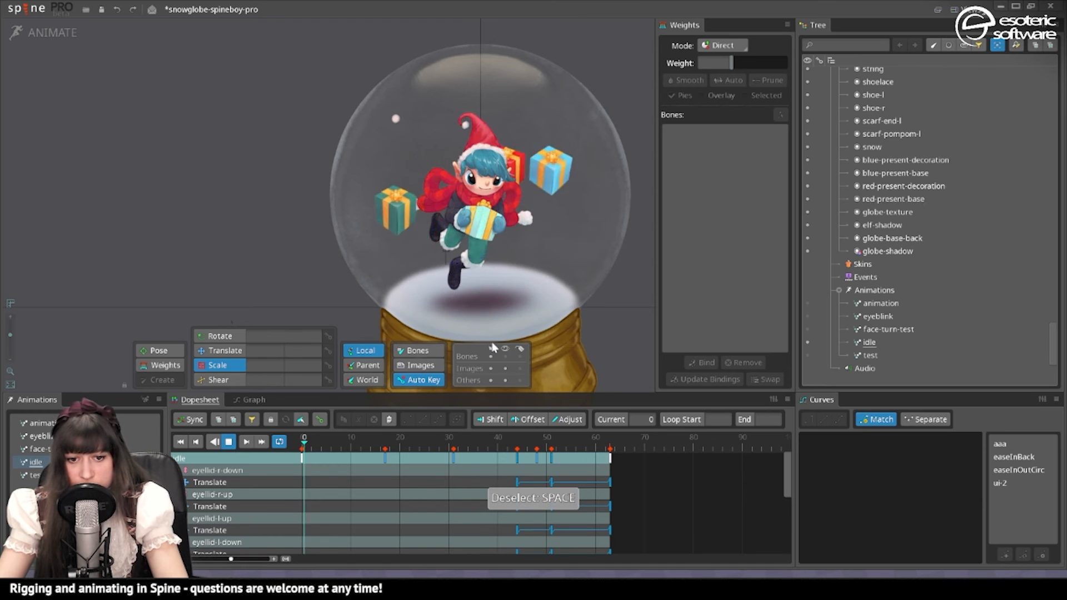
click(489, 285)
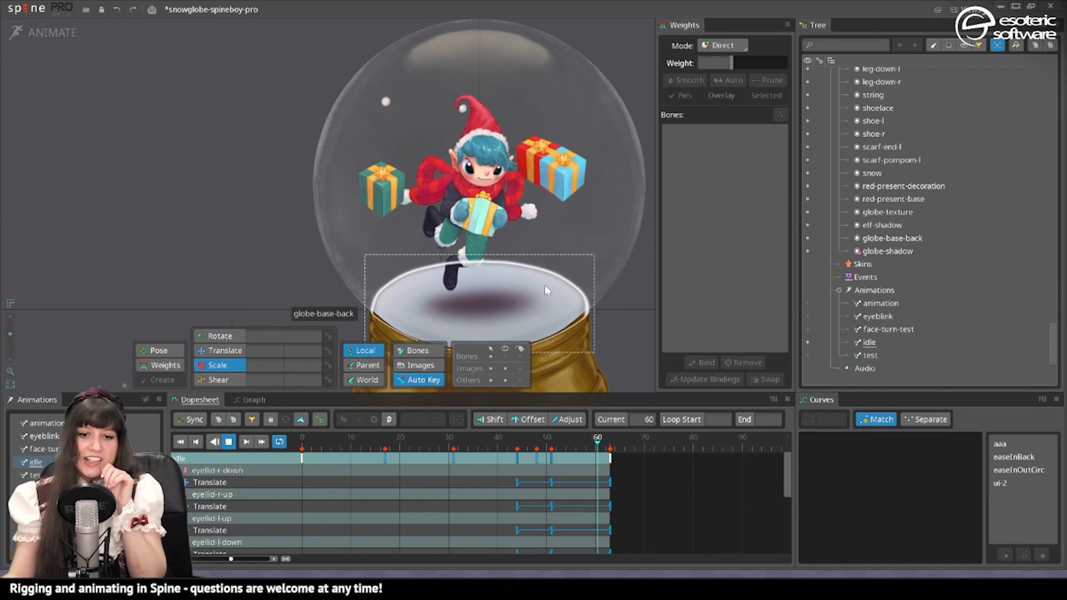
key(space)
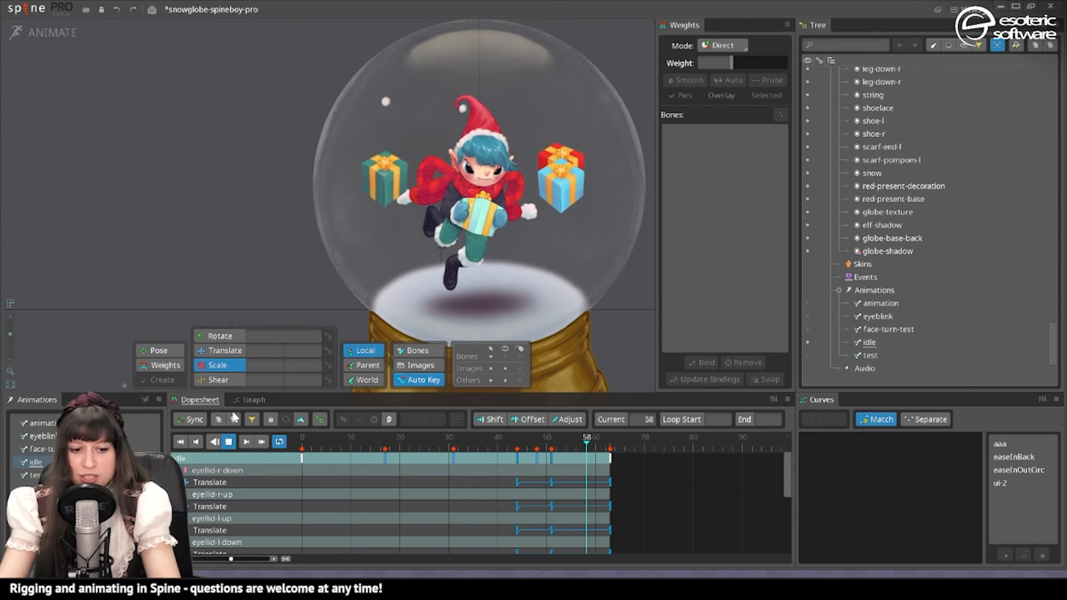
In setup mode, duplicate the snow slot under red-gift-rotator, shrink the copy to a scale of about 0.53, and preview its orbit
click(230, 441)
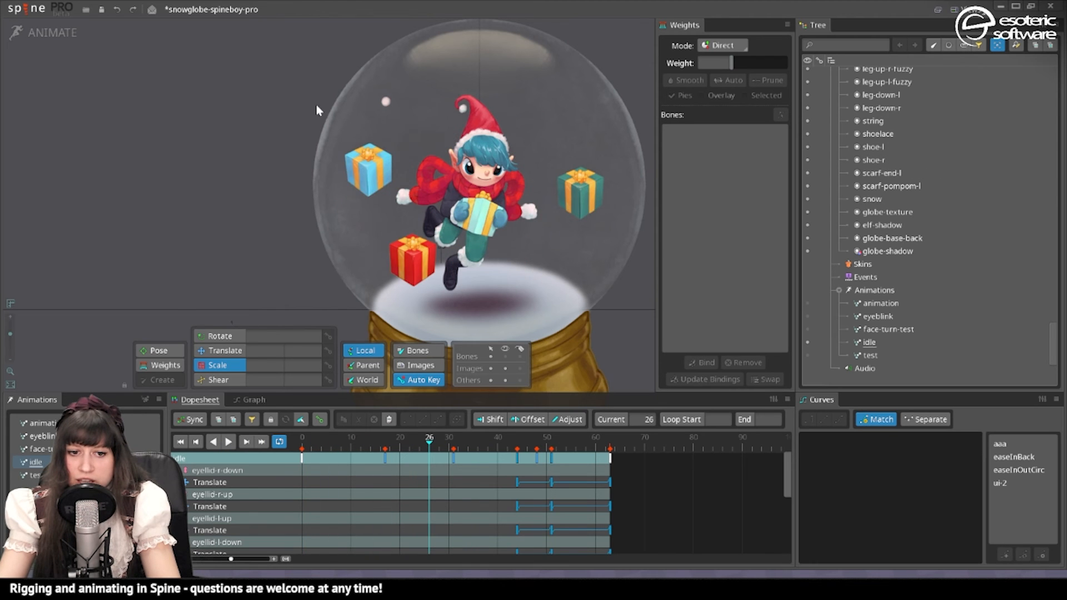
click(386, 102)
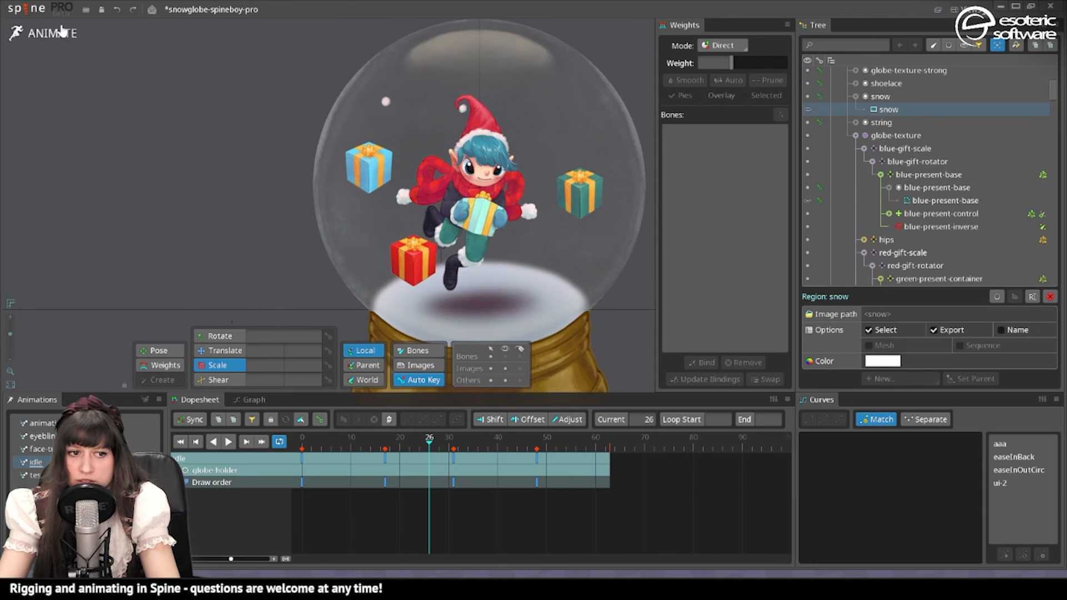
click(63, 32)
click(973, 136)
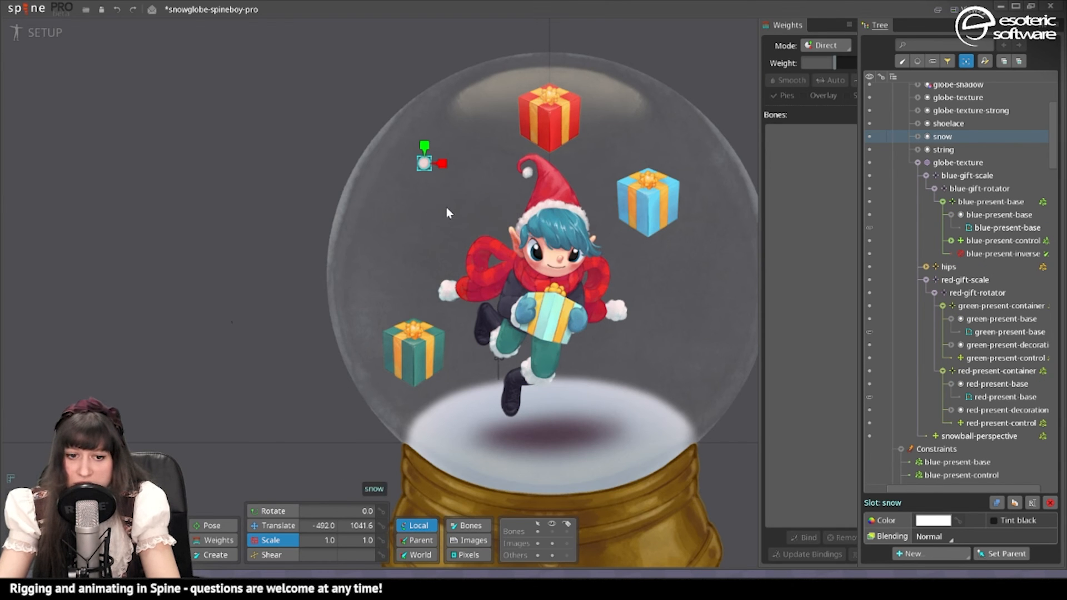
click(42, 33)
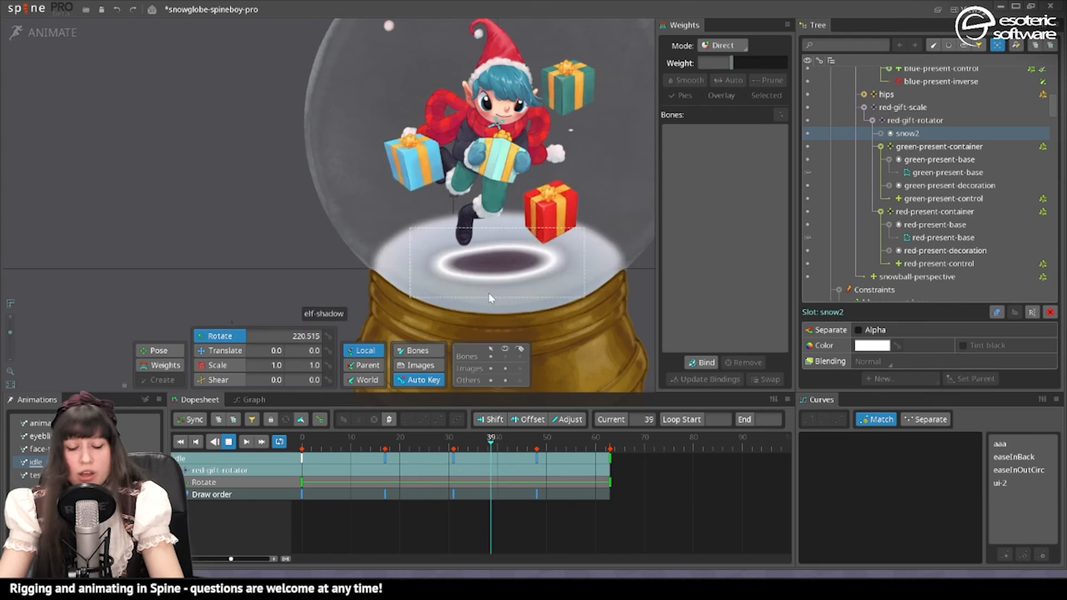
click(38, 39)
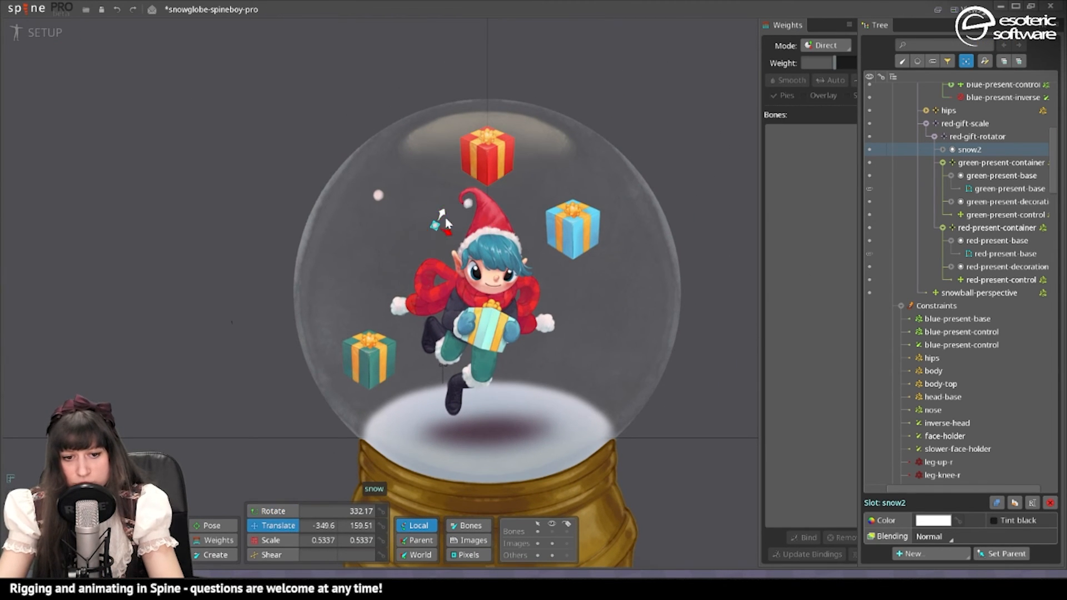
Create a snow-rotator bone under globe-texture and duplicate it as a sibling bone named snow-scale
click(447, 224)
click(922, 537)
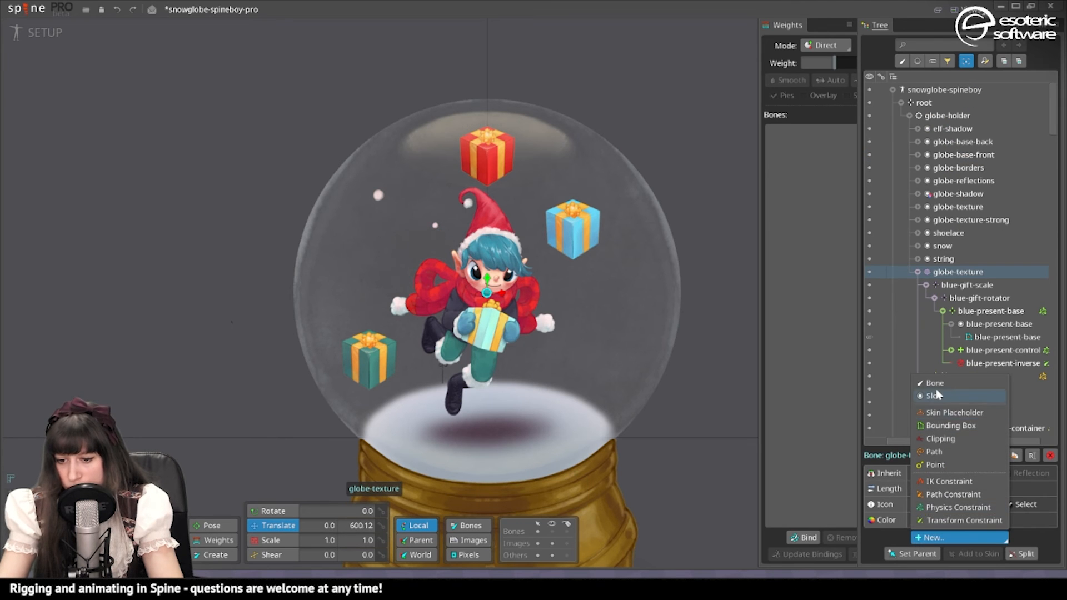
click(935, 383)
text(sno)
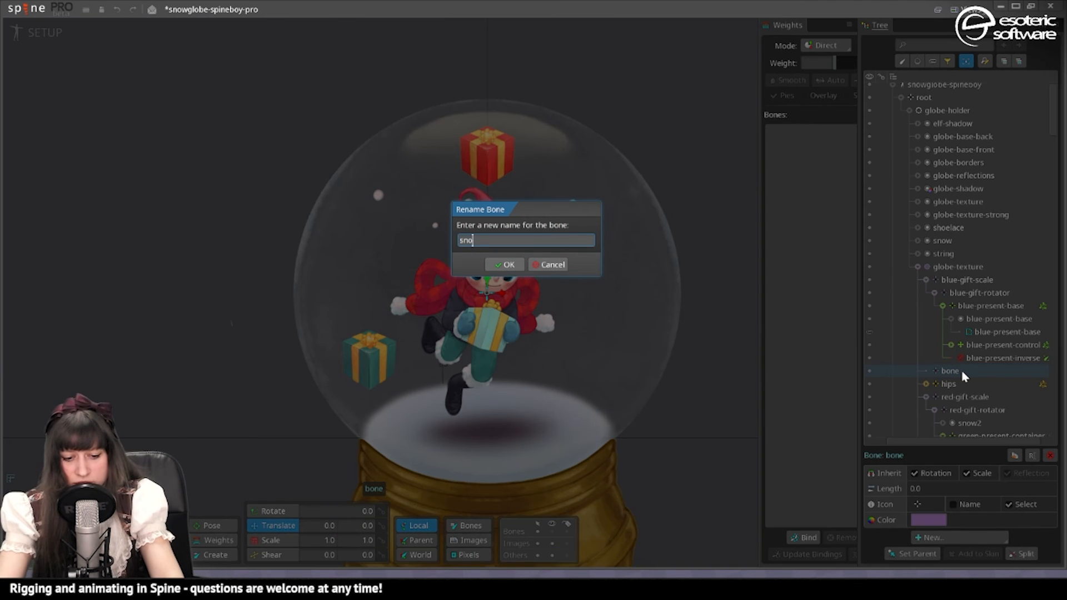
text(w-rotator)
key(Return)
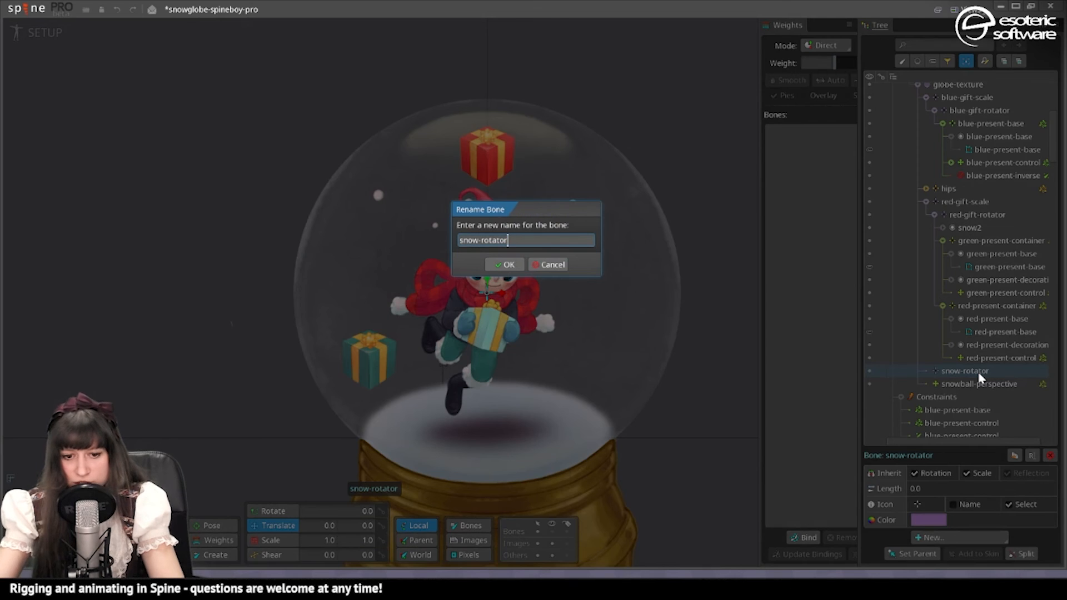
text(le)
key(Return)
key(ctrl+d)
double_click(981, 367)
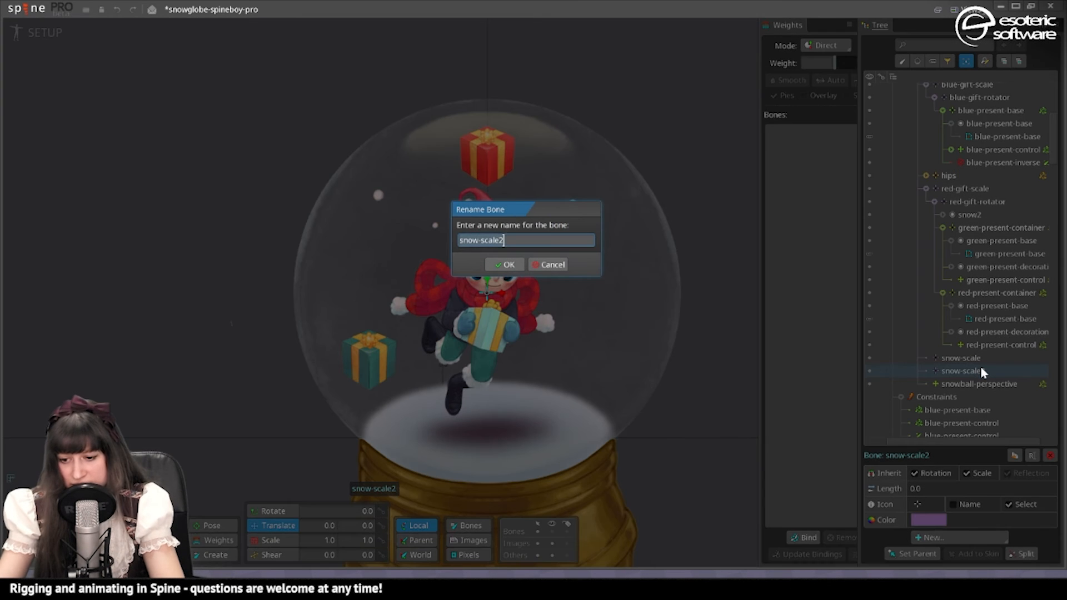
key(Escape)
key(ctrl+z)
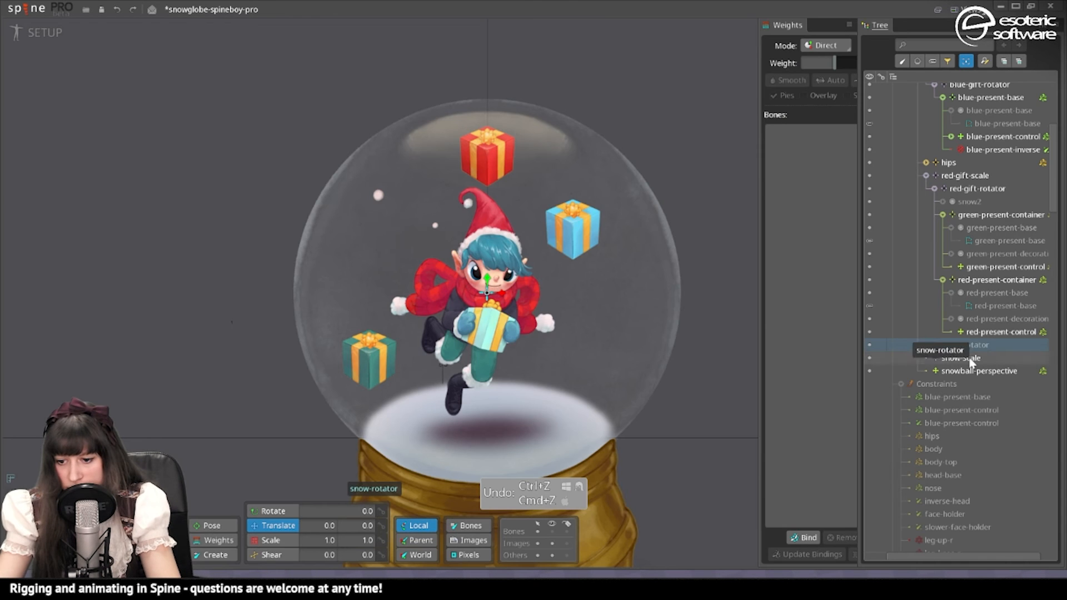
Build the bone hierarchy snow-scale, snow-rotator and new snow-holder, with rotation and scale inheritance turned off for snow-holder
key(ctrl+d)
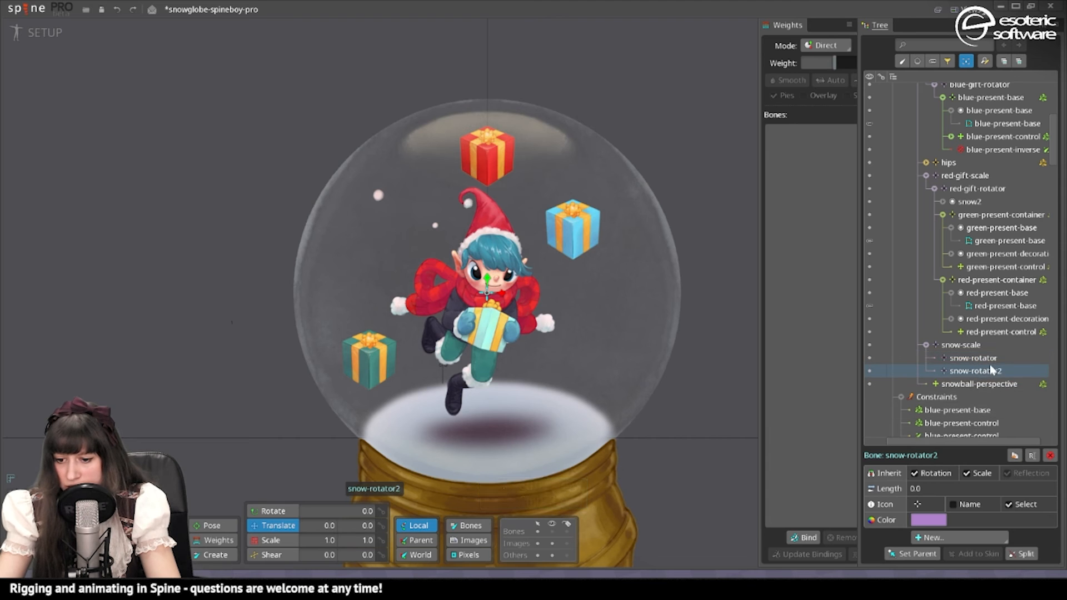
key(F2)
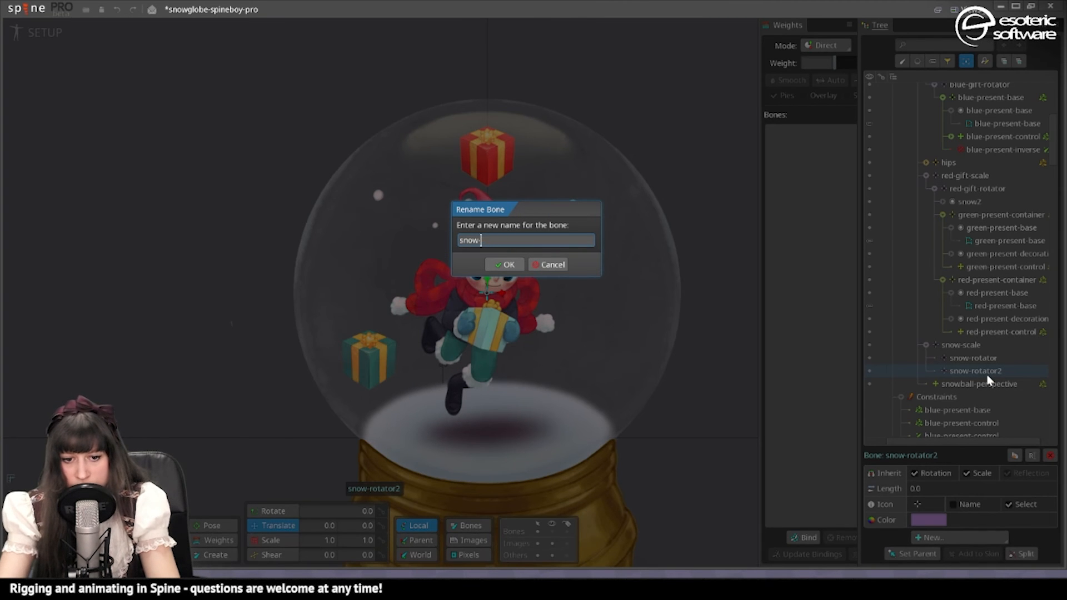
text(snow-holder)
key(Return)
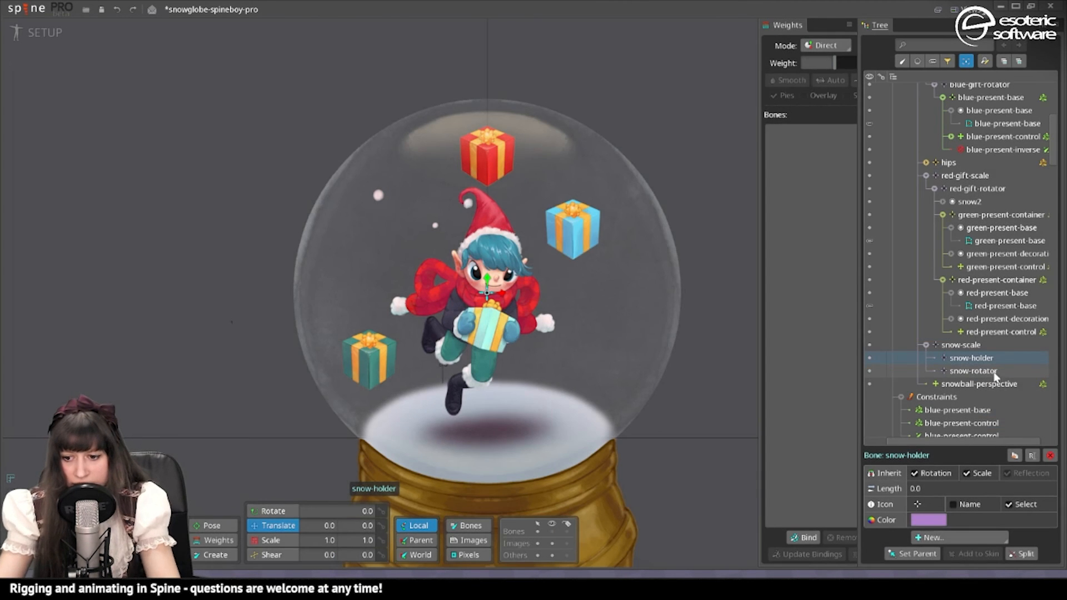
drag(983, 364, 974, 371)
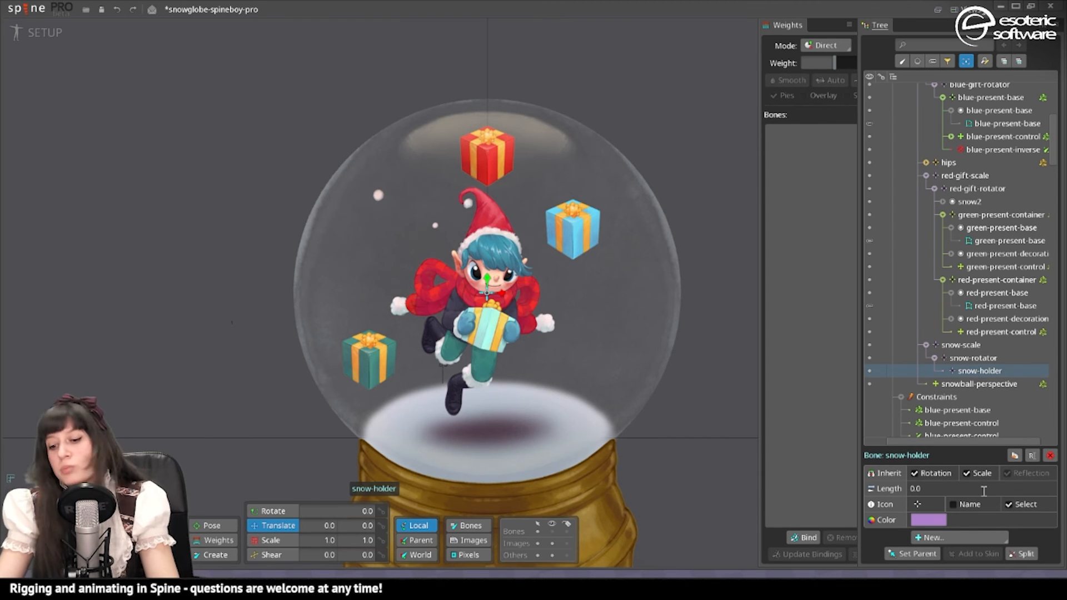
click(929, 475)
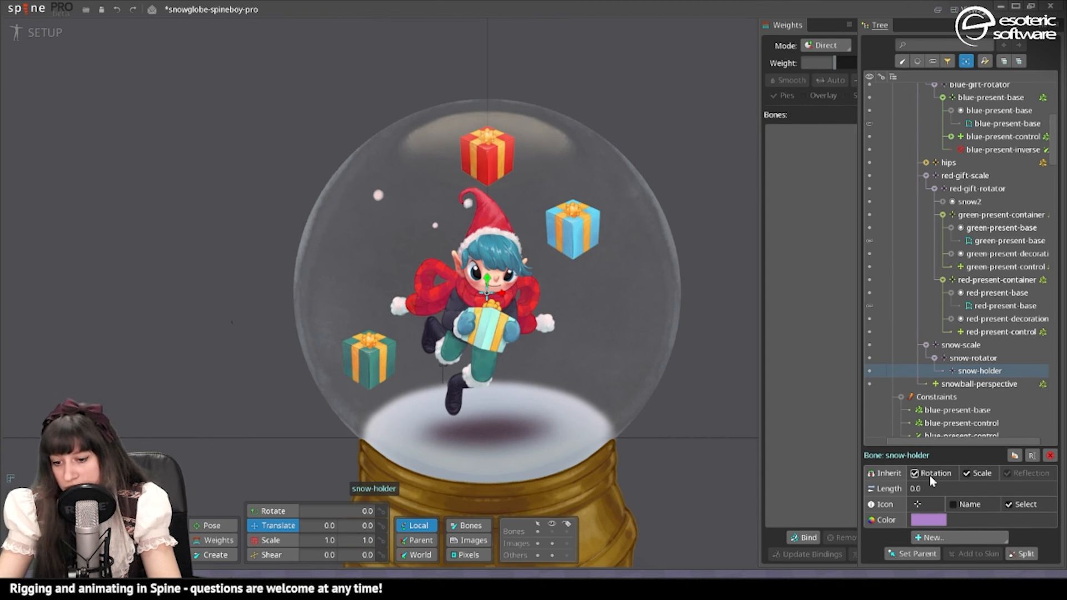
click(970, 476)
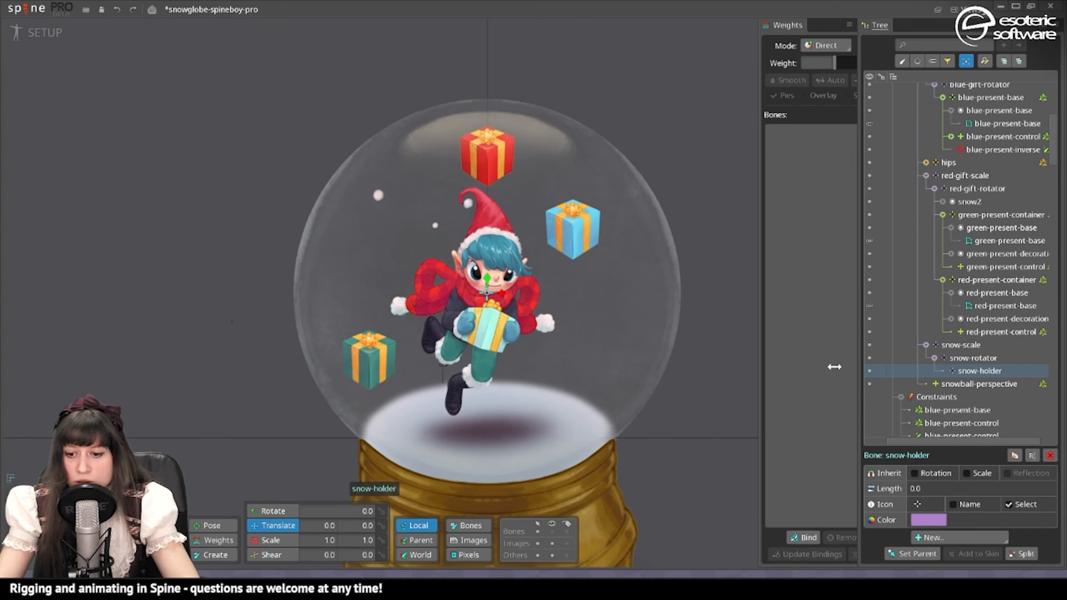
Flatten the snow-scale bone to a Y scale of about 0.67
click(967, 356)
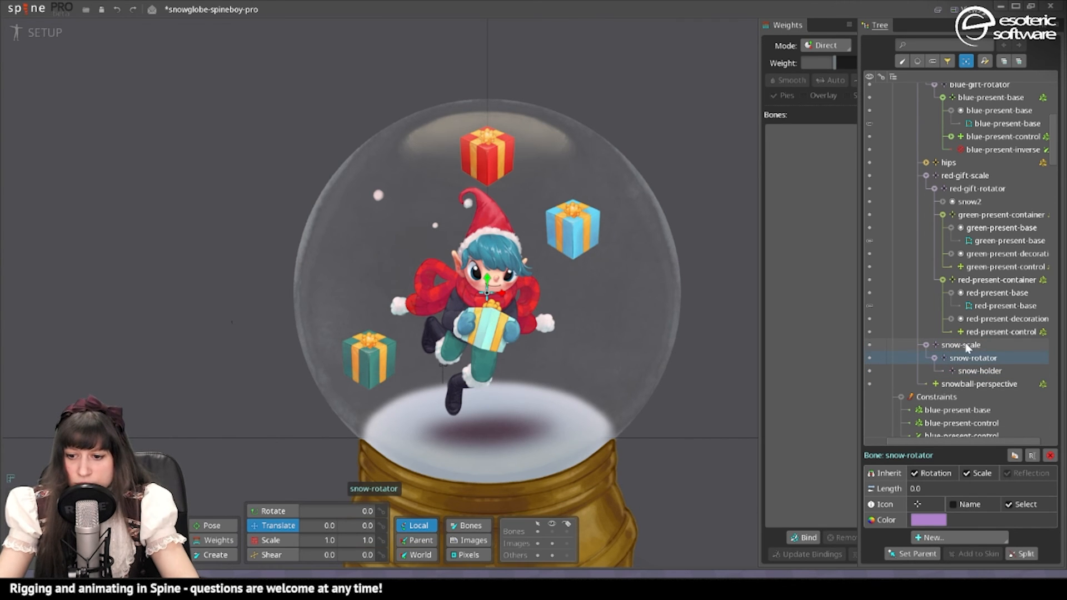
click(967, 346)
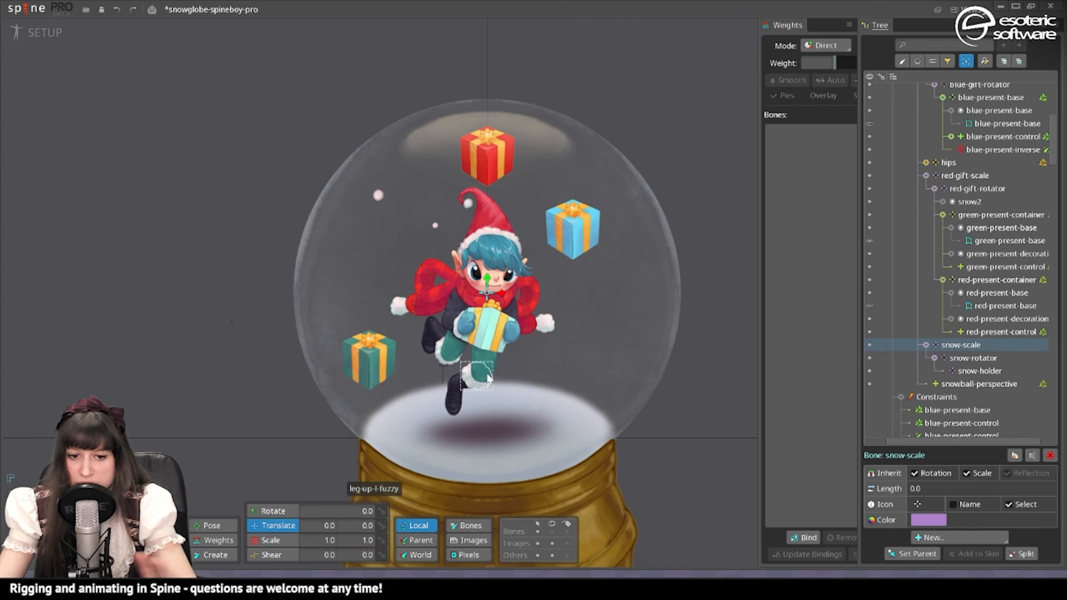
click(275, 540)
drag(485, 279, 486, 286)
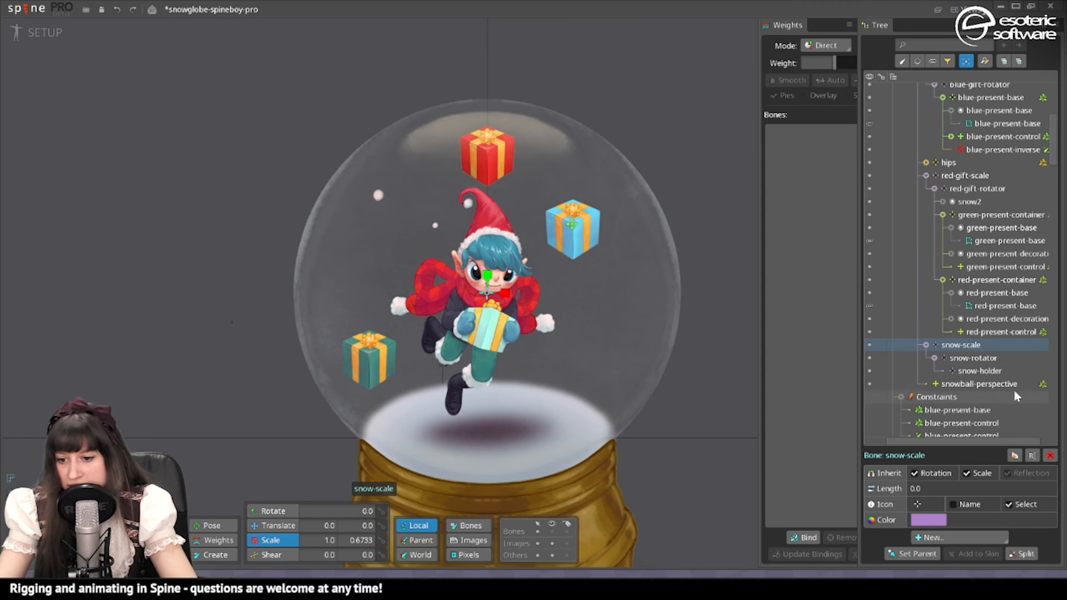
In the idle animation, copy the rotate keys of red-gift-rotator
key(c)
click(991, 359)
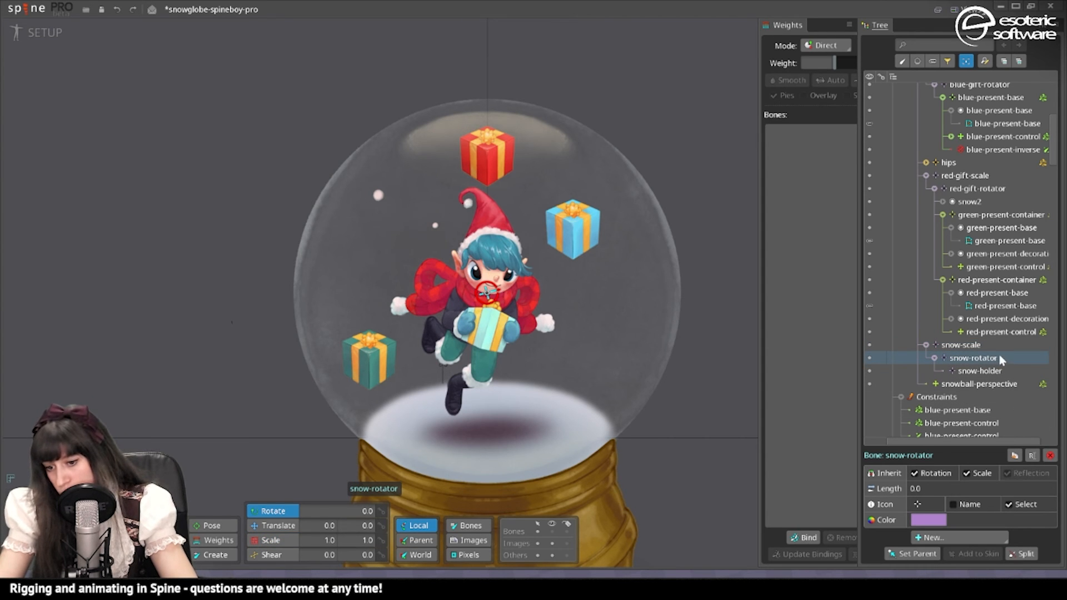
click(39, 33)
click(227, 442)
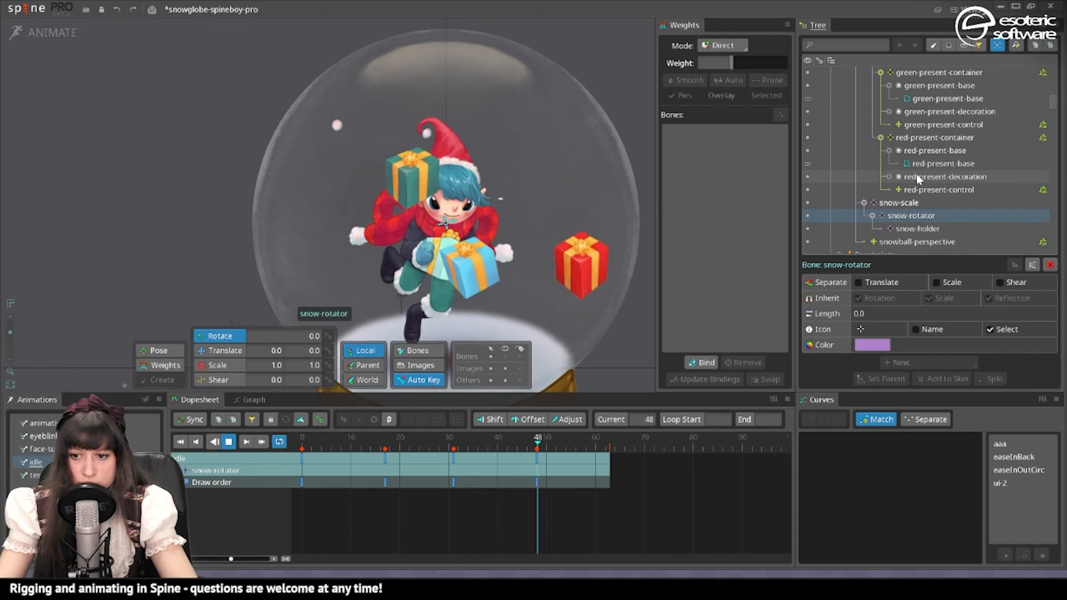
scroll(917, 189, up, 3)
scroll(918, 196, up, 1)
click(932, 161)
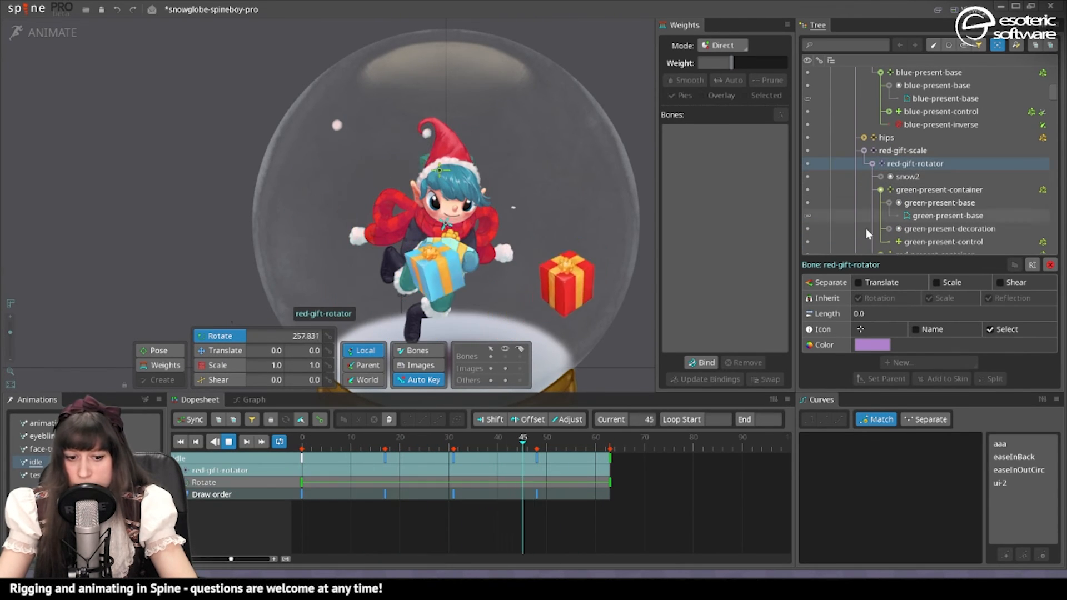
click(345, 461)
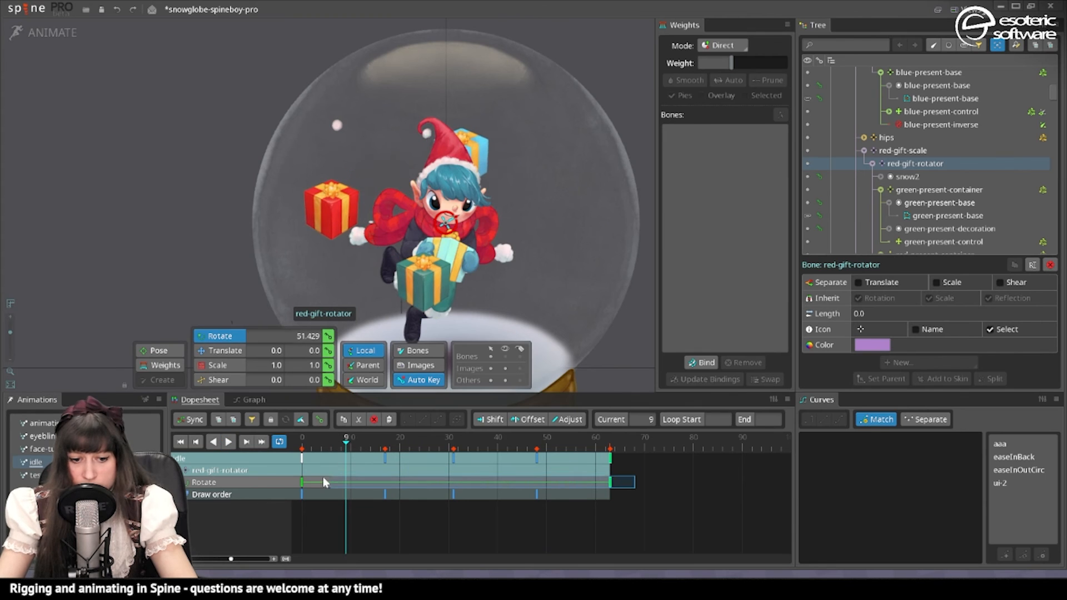
click(324, 481)
key(ctrl+c)
Paste the copied rotate keys onto snow-rotator and play the idle animation to preview the rotation
scroll(917, 184, down, 5)
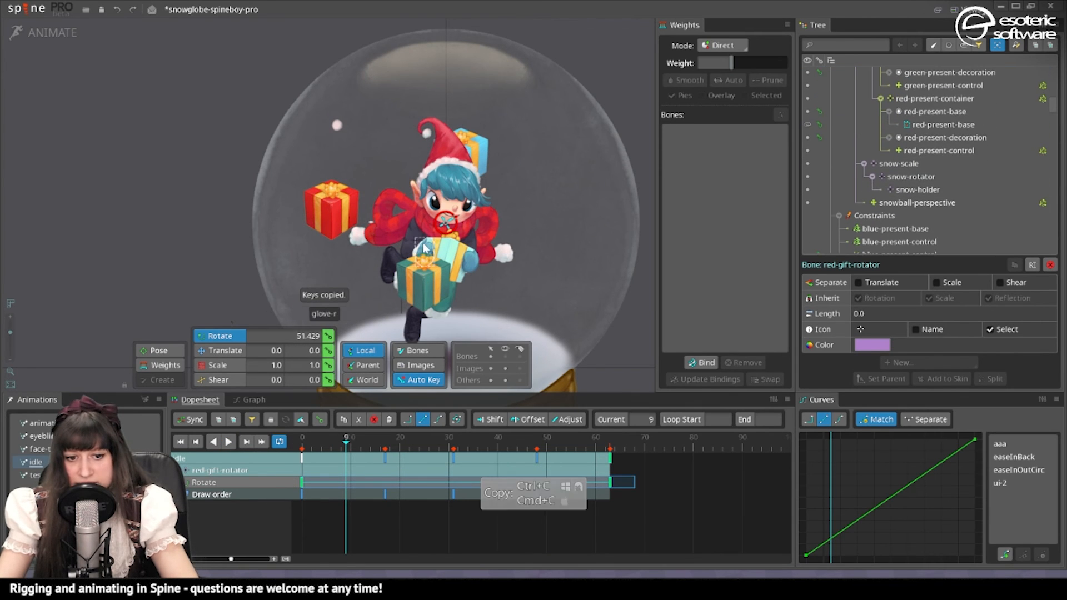
scroll(964, 208, down, 2)
click(900, 138)
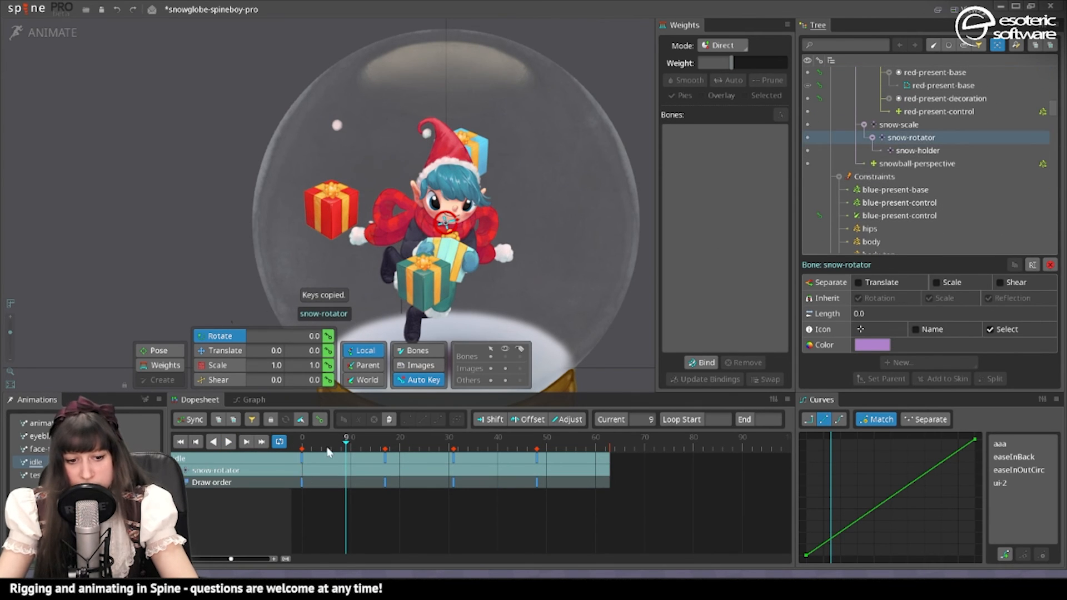
key(l)
click(933, 151)
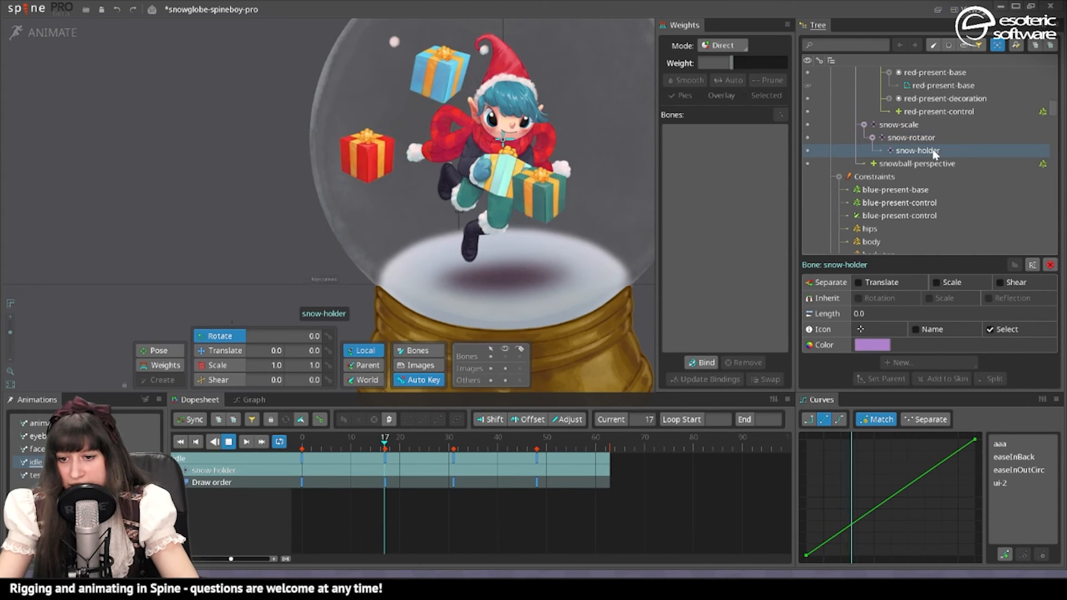
click(228, 442)
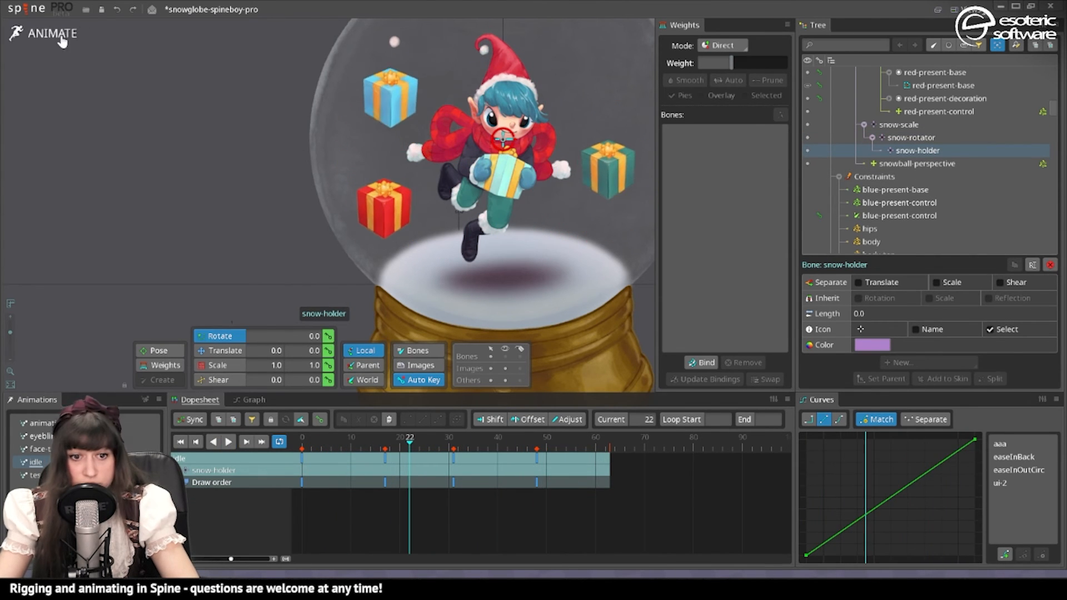
In setup mode, parent the snow2 slot to snow-holder and move snow-holder to about X -217.19, Y 675.51
click(61, 39)
scroll(973, 168, up, 5)
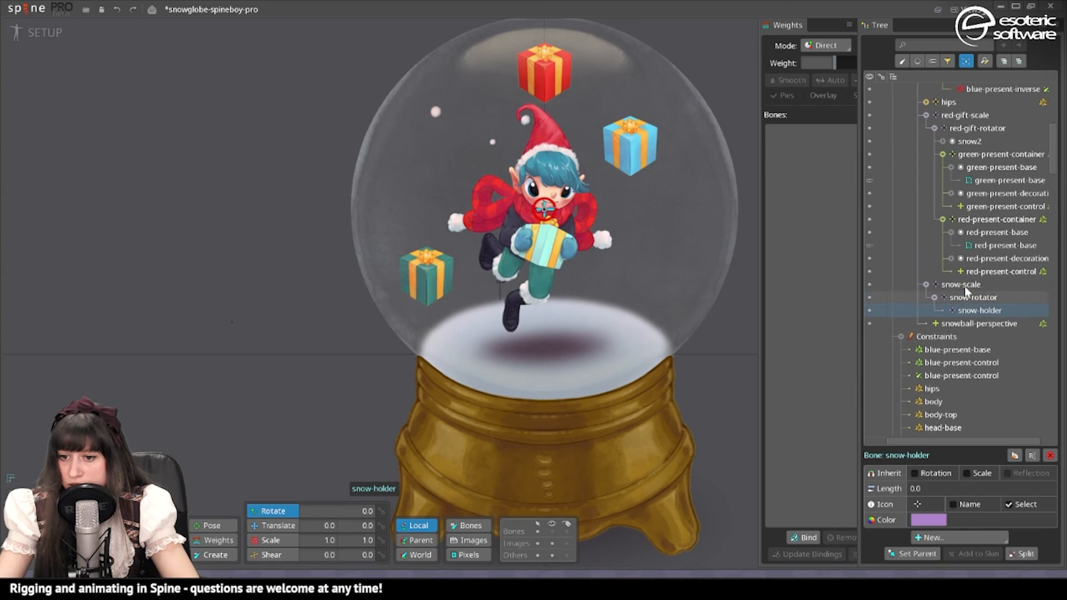
drag(979, 192, 987, 368)
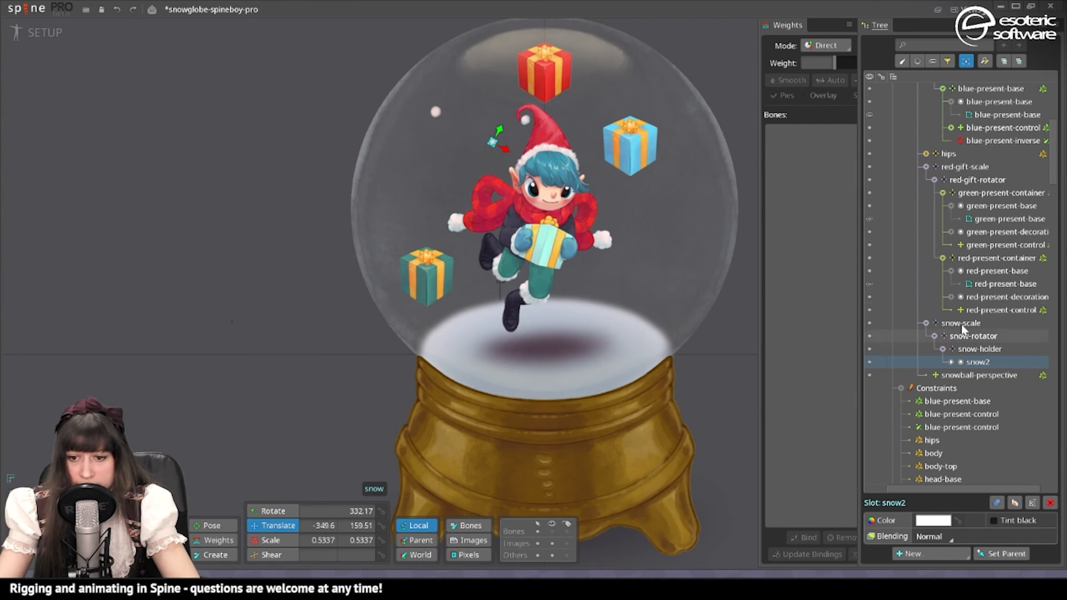
click(981, 349)
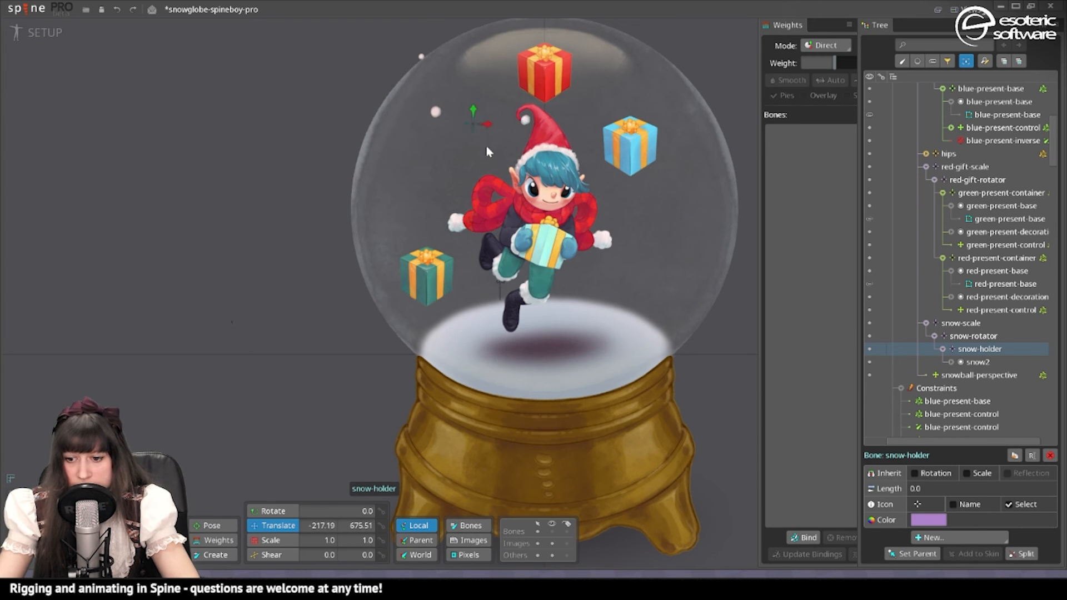
Move the snow image under snow2 close to snow-holder, to about X 32.99, Y -31.37, and preview its orbit
click(421, 58)
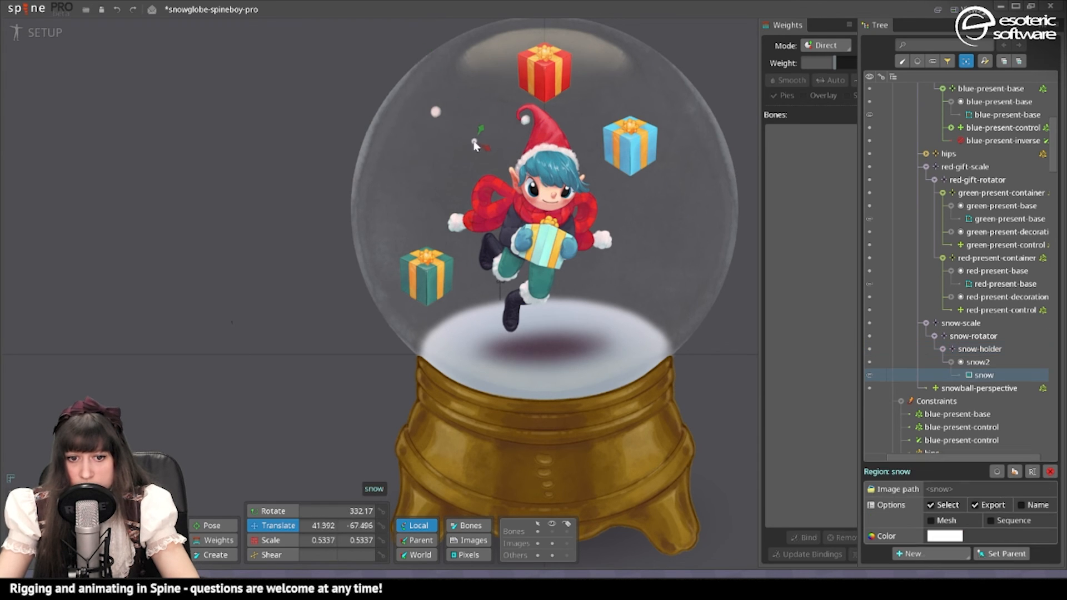
key(ctrl+Tab)
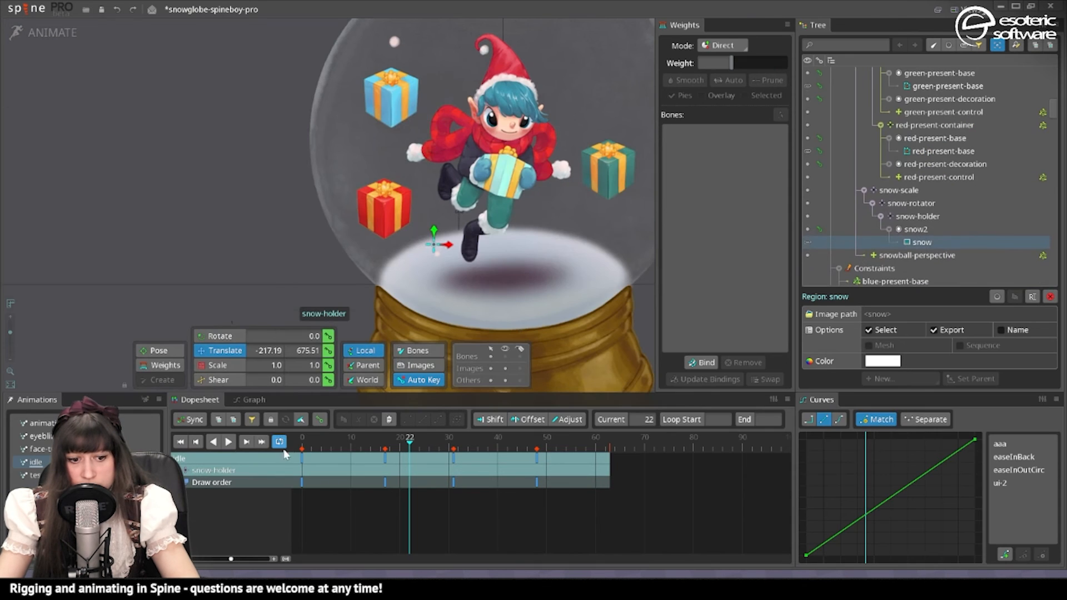
click(229, 442)
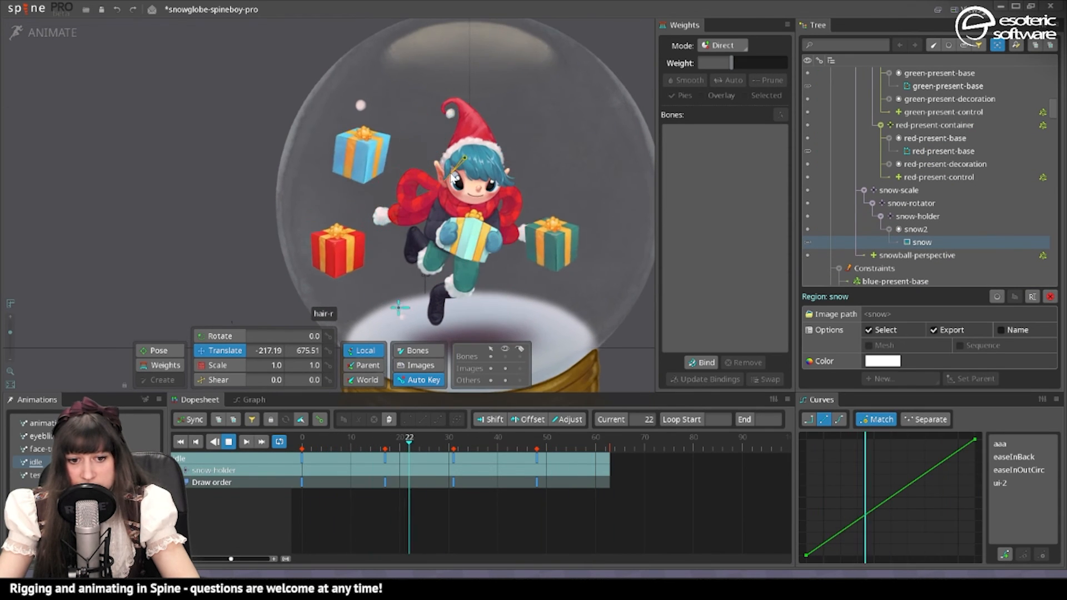
In setup mode, duplicate the snow2 slot with its snow image under snow-holder
key(Tab)
click(994, 245)
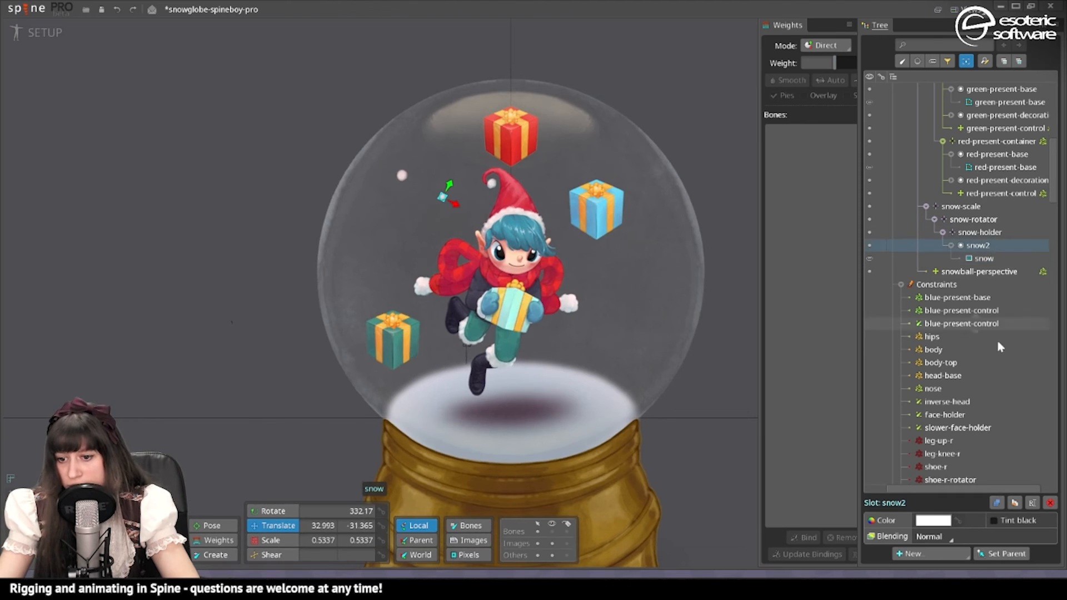
click(1014, 506)
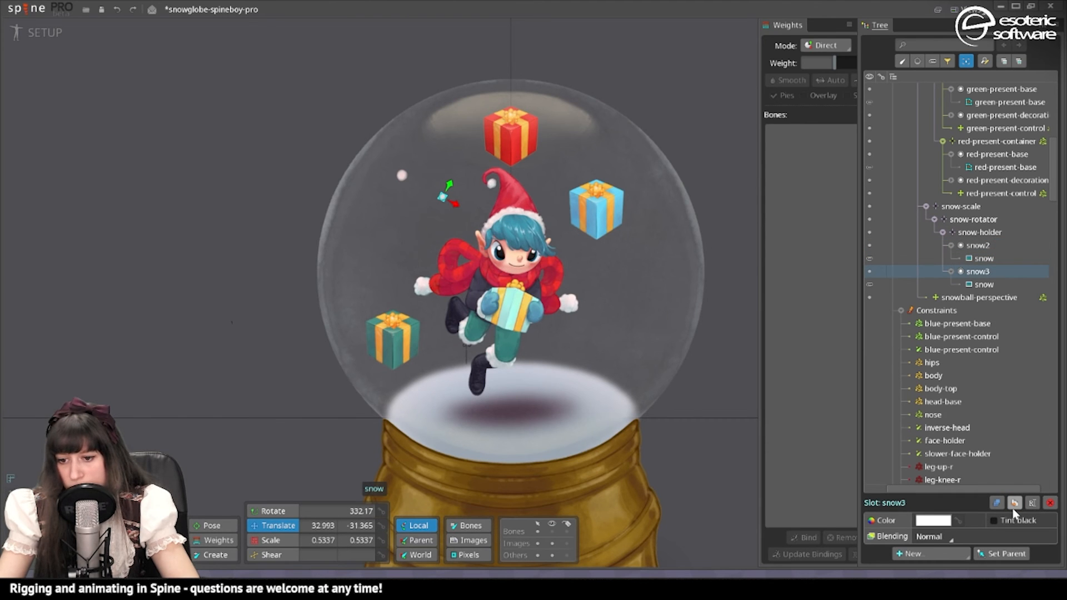
Duplicate the snow slot twice more under snow-holder, spread the flakes, with snow3's image at about X 15.15, Y -179.56, and preview the orbit
click(1011, 505)
click(1012, 504)
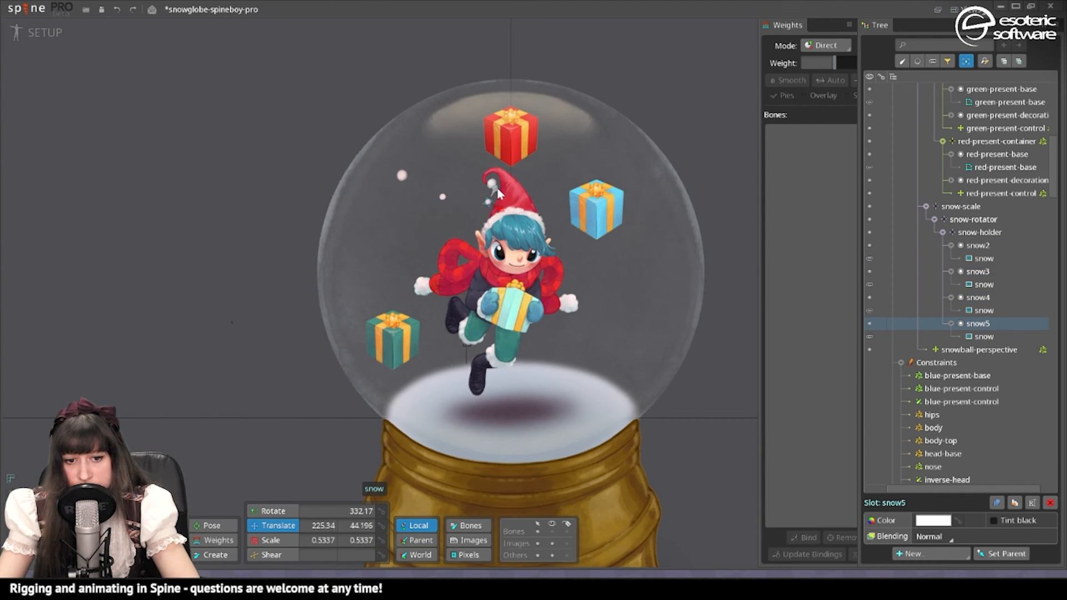
click(978, 271)
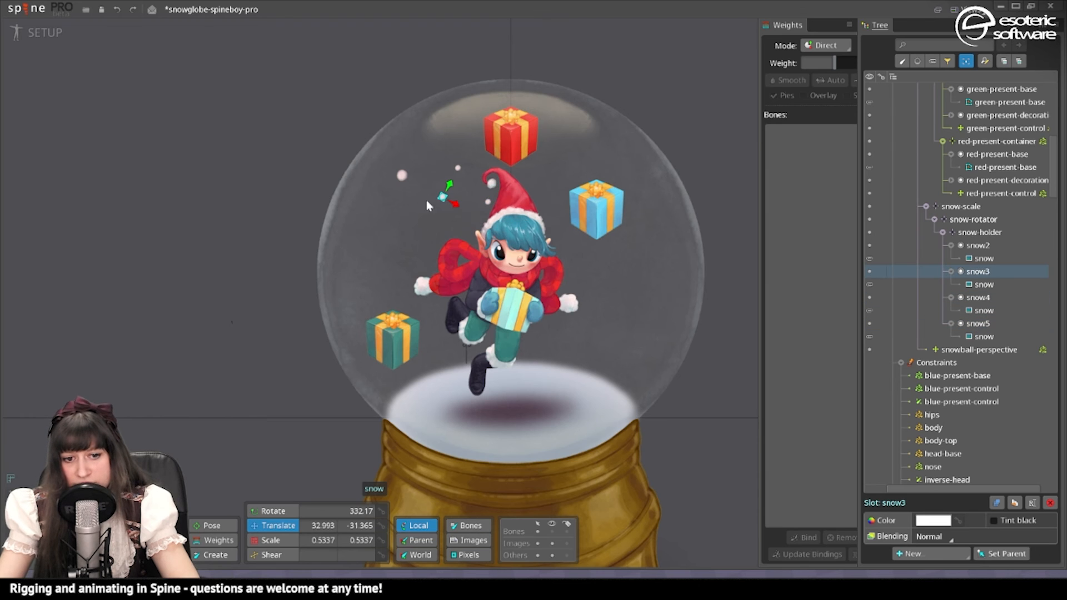
click(33, 31)
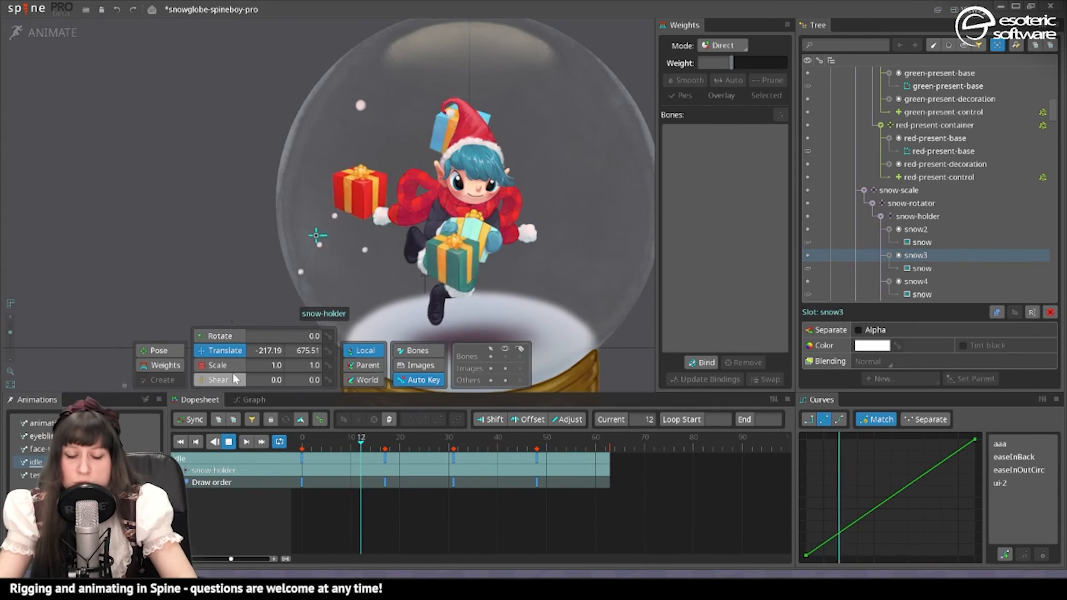
click(51, 39)
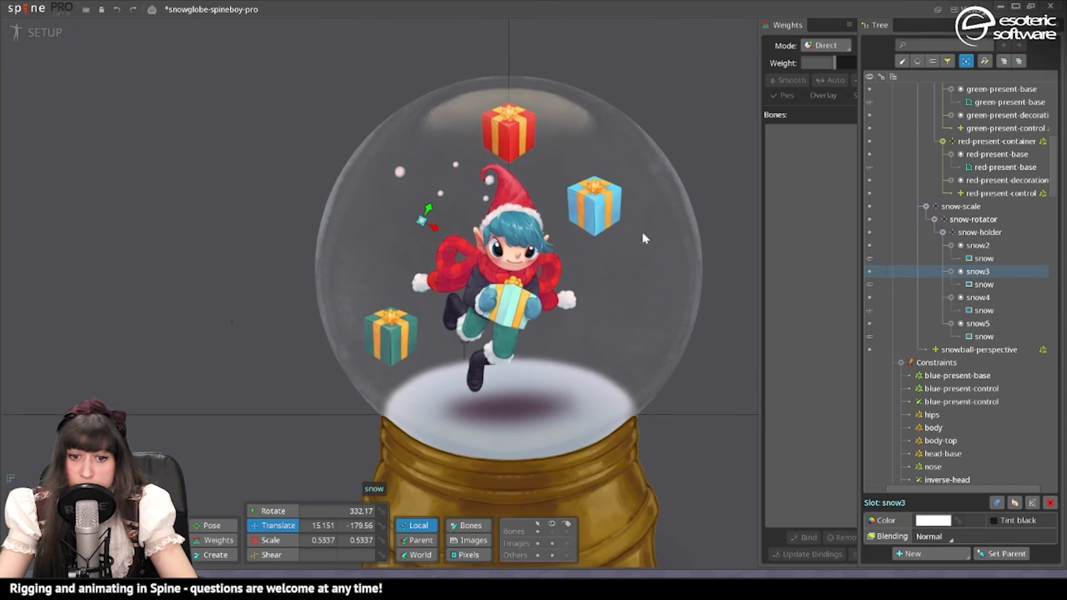
Duplicate snow-holder with its snow slot into four more holders around the elf, with snow-holder2 at about X 487.41, Y -233.55, and preview them
click(963, 244)
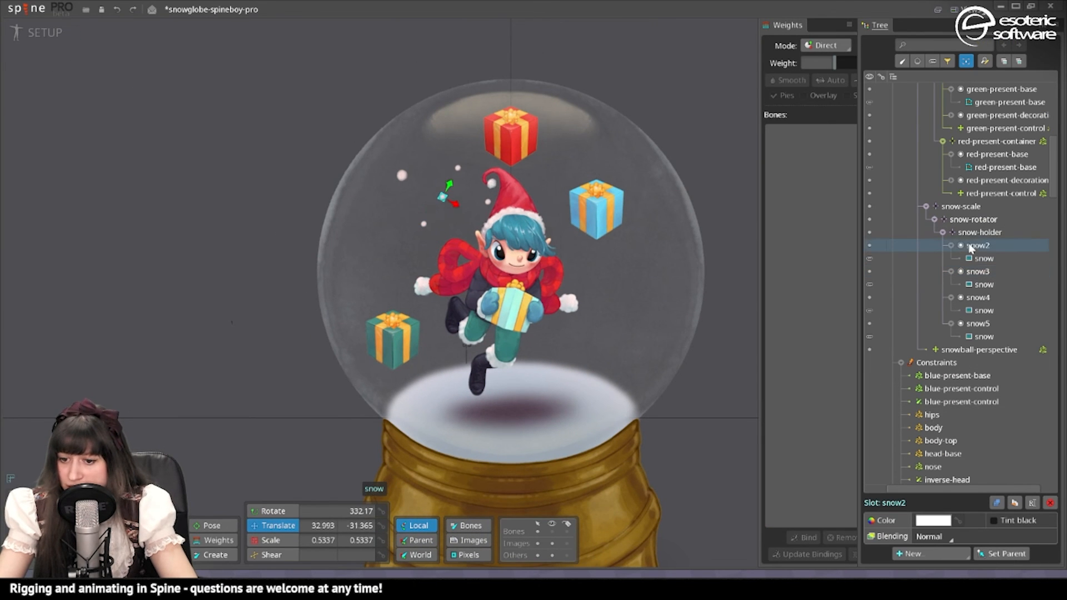
click(965, 233)
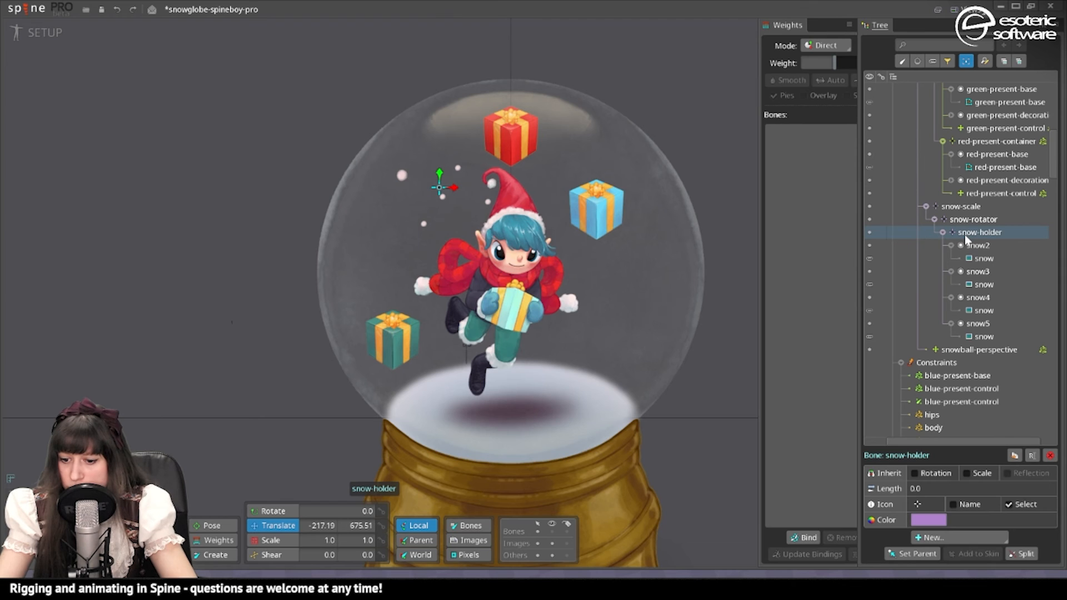
click(975, 235)
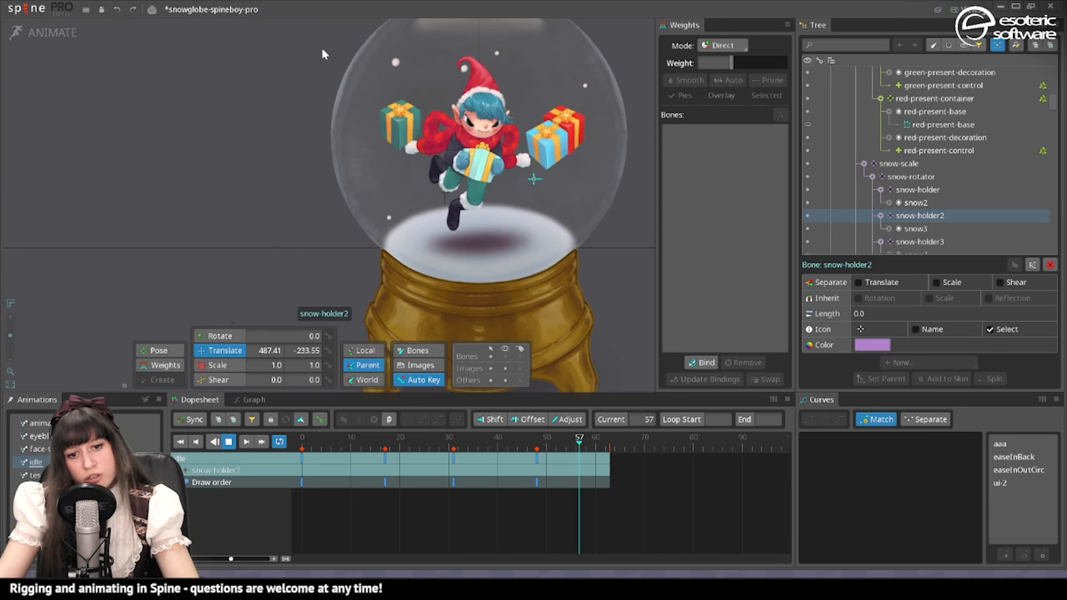
key(space)
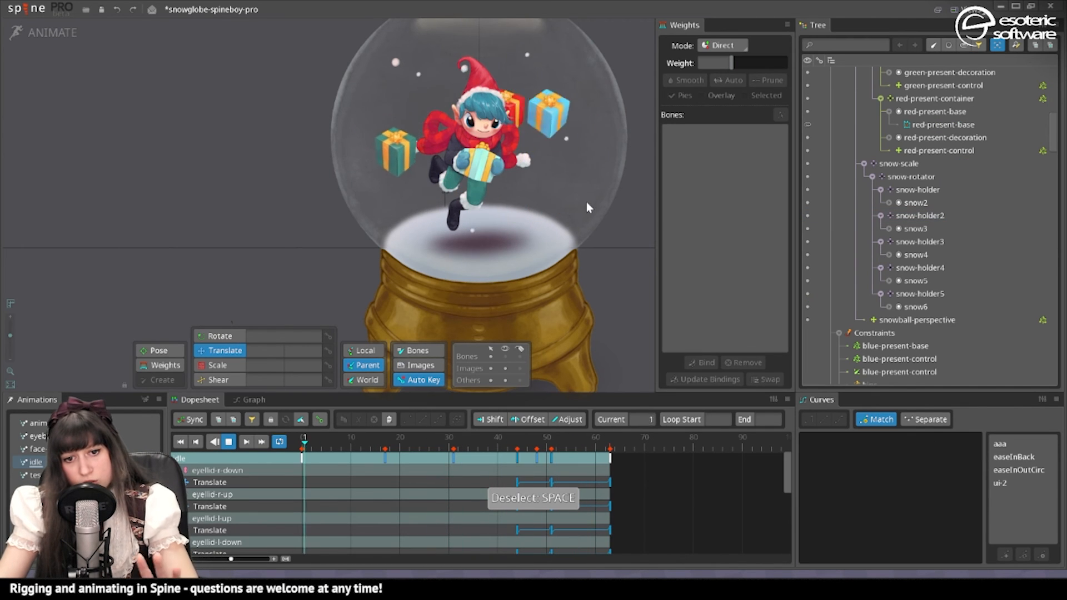
In setup mode, add a second snow slot to the snow holders, offsetting snow-holder4's copy to about X 0, Y 106.44, and preview the animation
key(Tab)
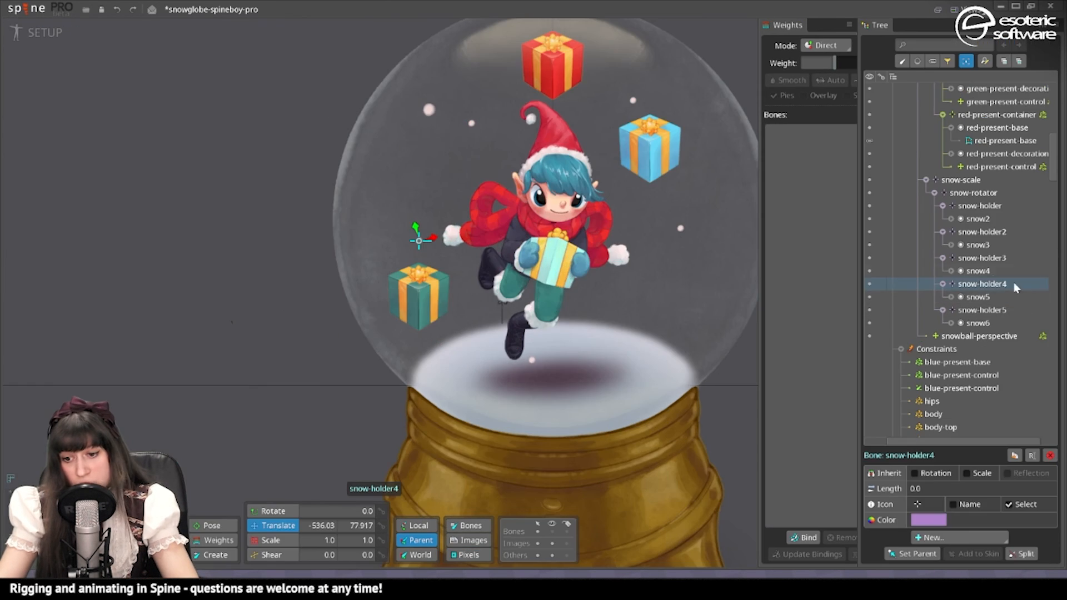
click(978, 296)
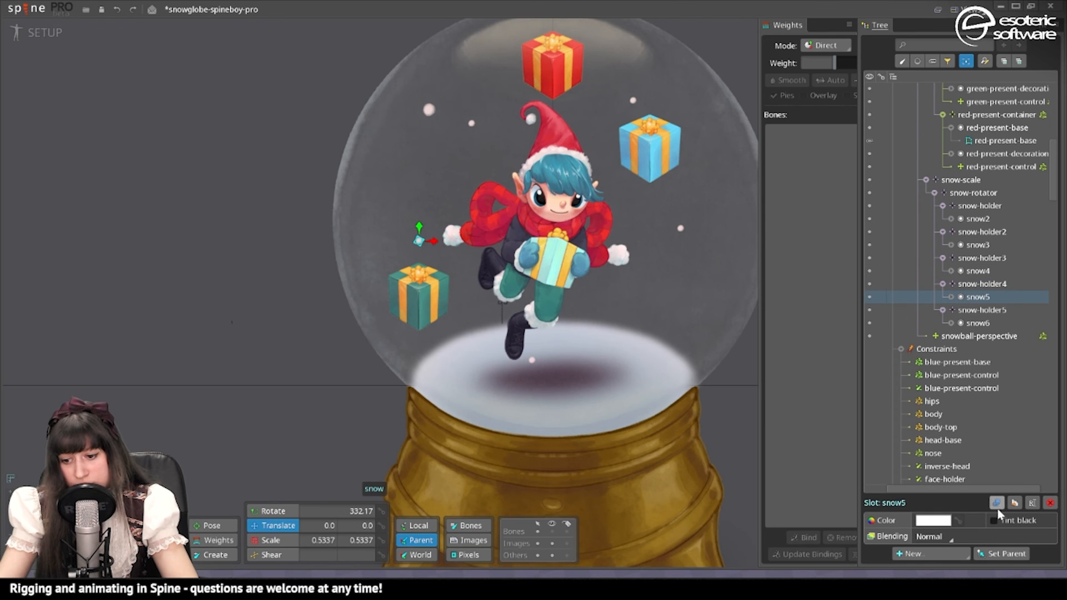
click(997, 503)
scroll(998, 218, down, 10)
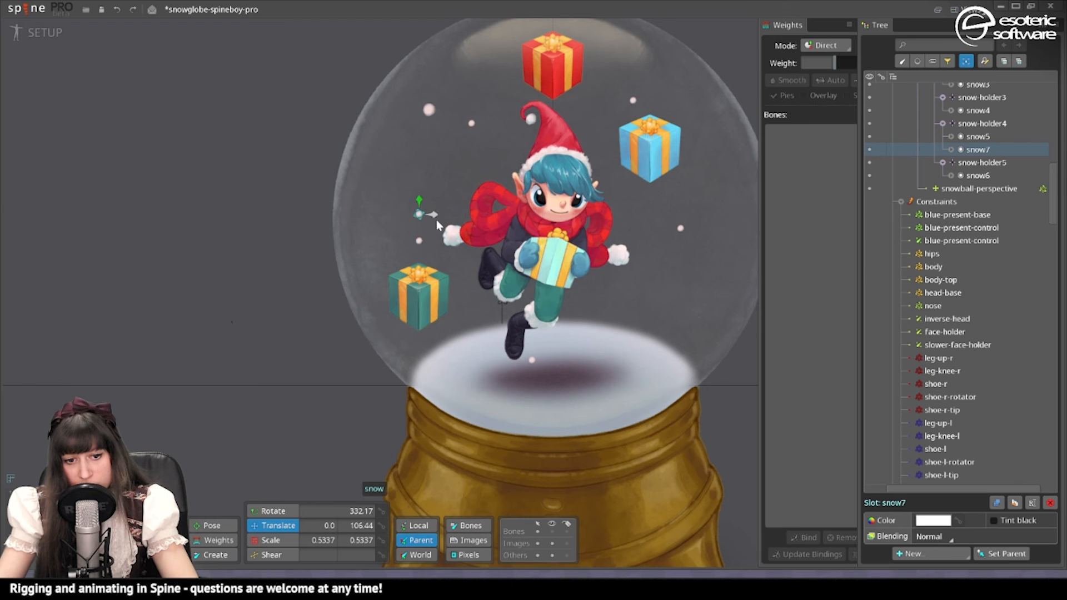
click(997, 503)
key(x)
click(987, 203)
click(997, 503)
key(Tab)
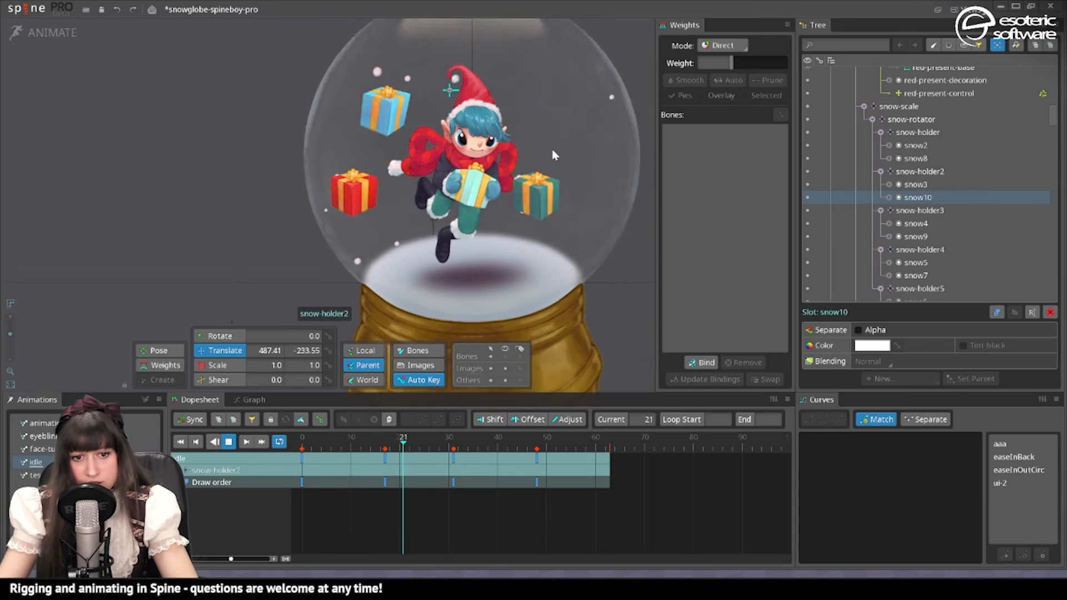
click(599, 66)
key(d)
Duplicate the snow-scale hierarchy to make a second ring of snow and play the idle animation
click(47, 35)
click(945, 122)
click(47, 40)
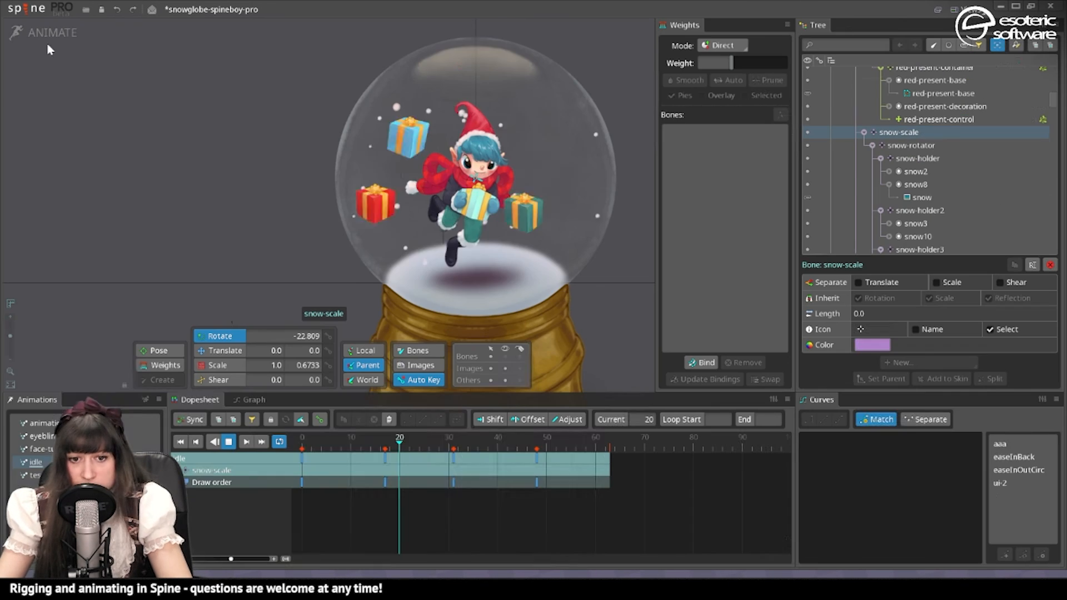
key(d)
Copy snow-rotator's first rotate key to frame 63 and offset the snow rotation keys by 28 frames
click(912, 146)
click(528, 420)
click(301, 482)
key(ctrl+c)
key(ctrl+v)
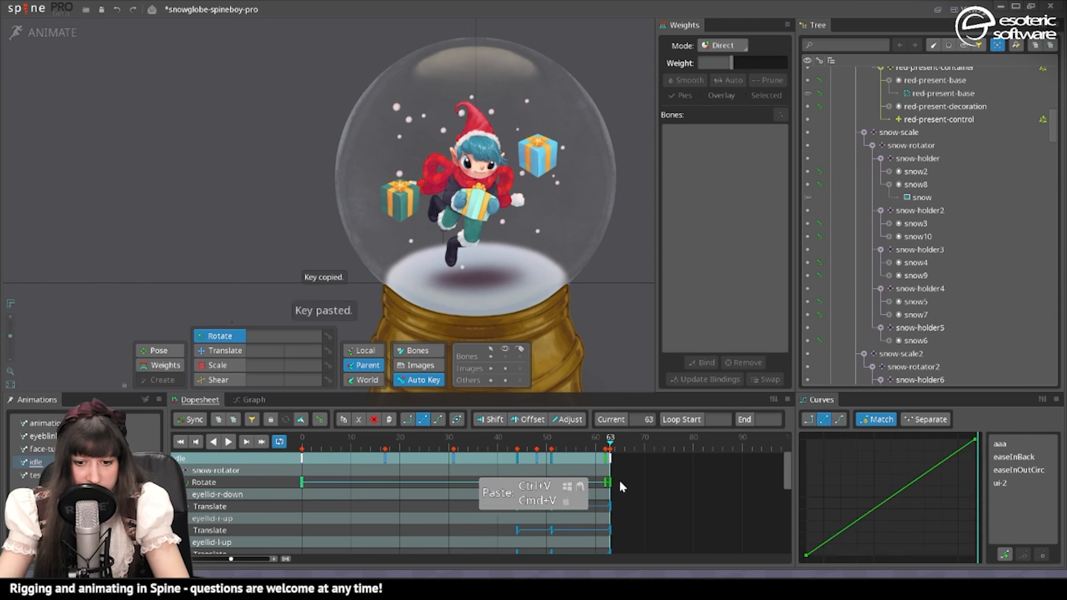
click(408, 419)
click(528, 420)
In setup mode, duplicate a snow holder under snow-rotator, move its snow image to about X 81.32, Y -126.63 and resize it
click(43, 34)
scroll(460, 277, up, 2)
click(982, 292)
click(1015, 455)
key(v)
click(396, 217)
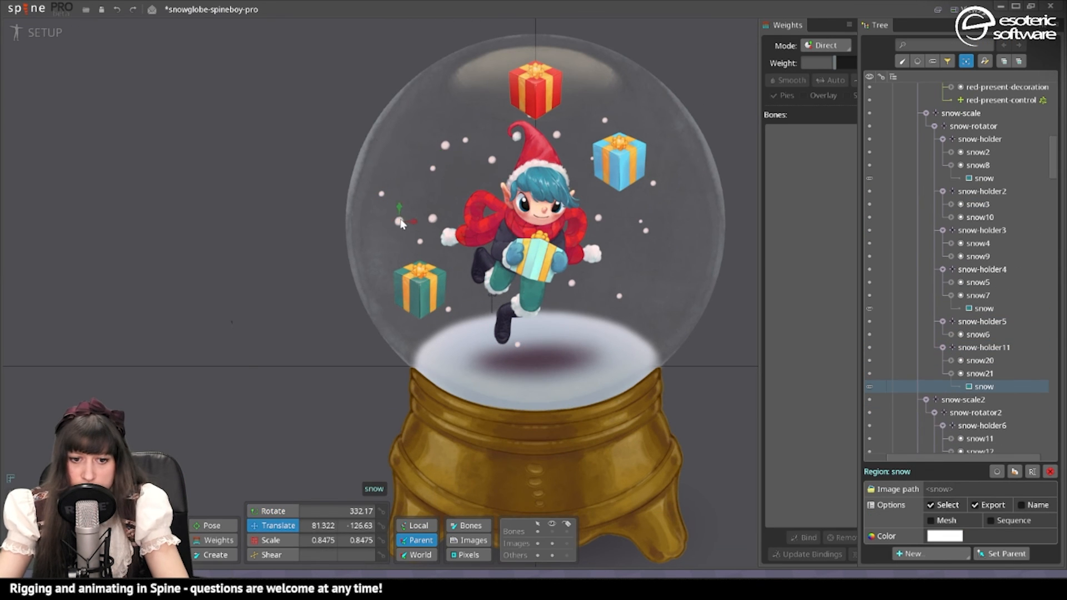
key(x)
Duplicate further snow holders, placing the last at about X 367.91, Y -412.8, and play the idle animation to preview the snow
click(982, 269)
click(1015, 455)
key(v)
click(45, 34)
key(d)
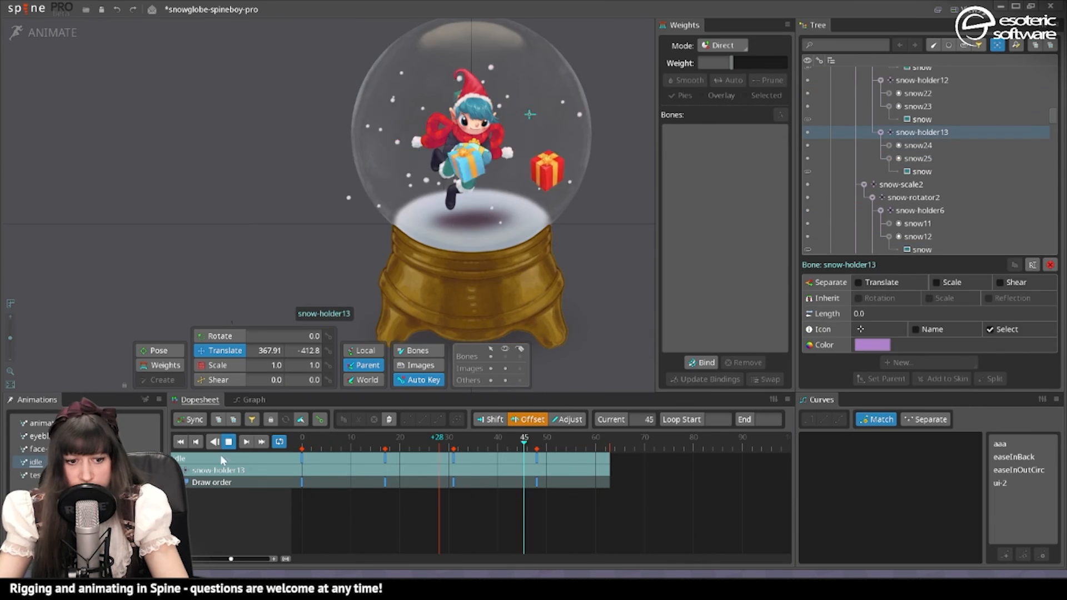
key(d)
click(548, 148)
key(Escape)
key(d)
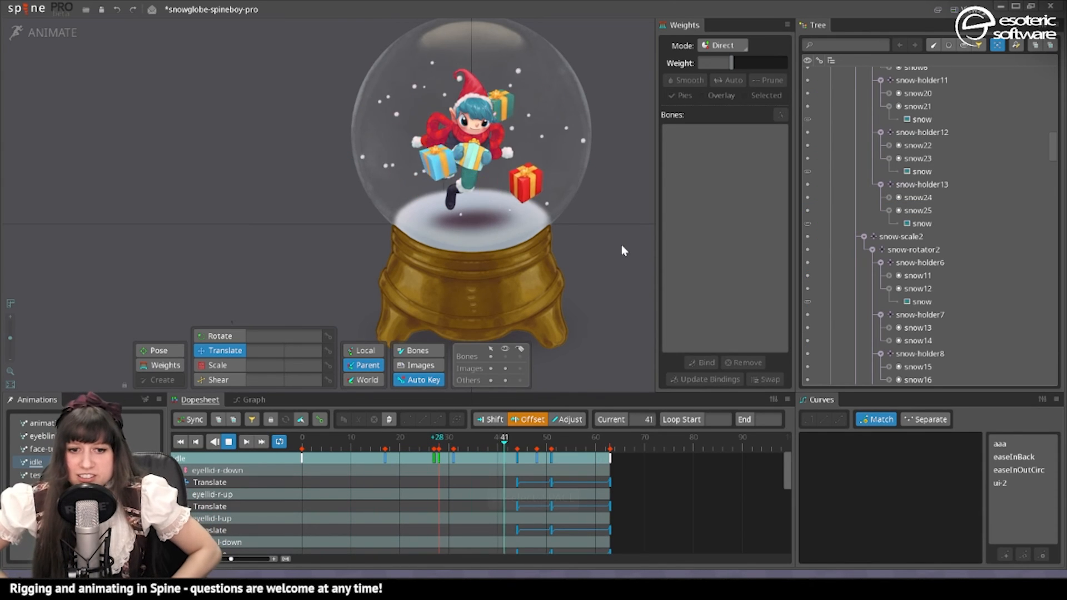
key(d)
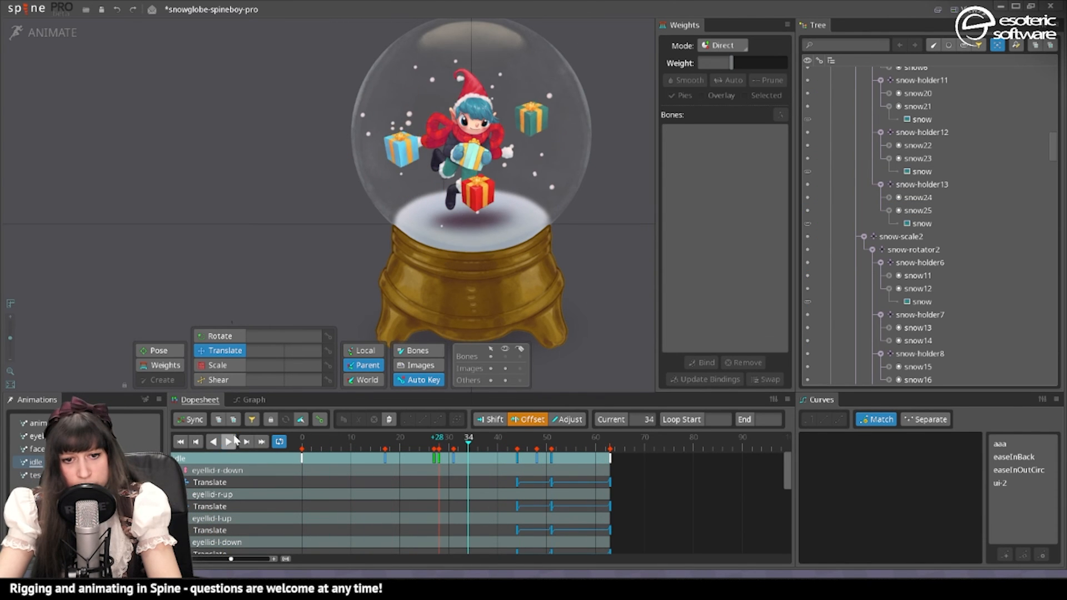
scroll(405, 272, up, 2)
scroll(479, 232, up, 2)
click(423, 253)
ctrl+click(472, 260)
Key the hips bone's translation at the start and end of the idle loop and raise it midway to about Y -103.81
click(301, 439)
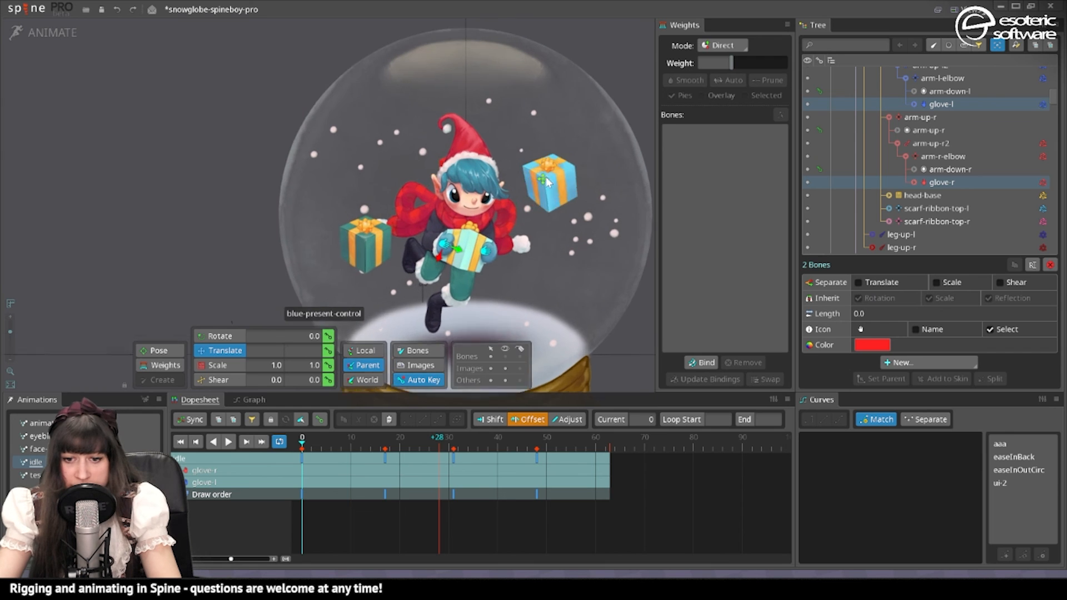
scroll(937, 139, up, 1)
scroll(931, 151, up, 3)
scroll(923, 157, up, 3)
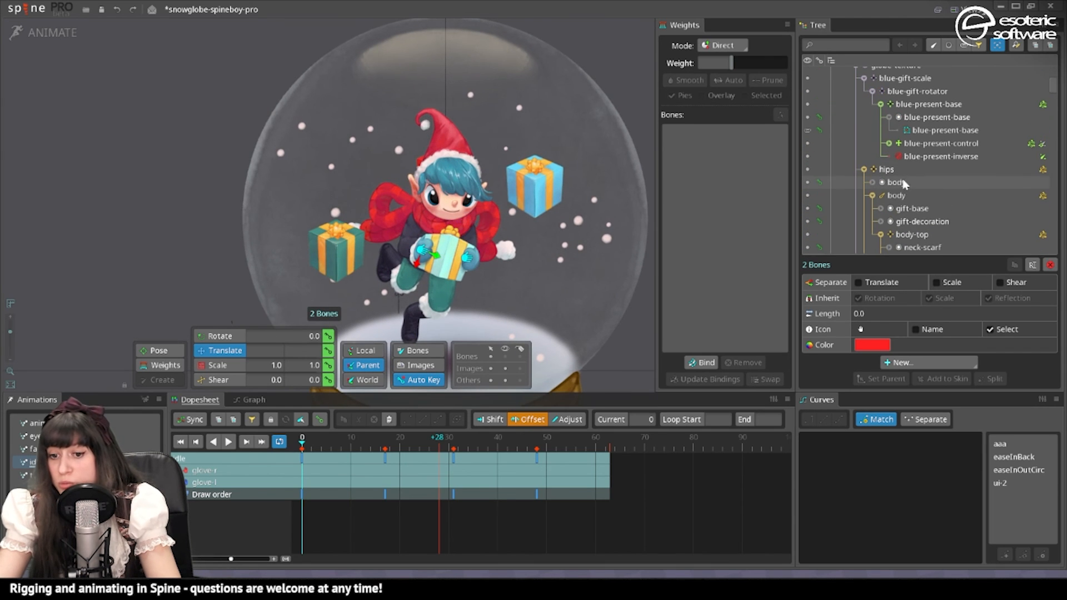
click(895, 195)
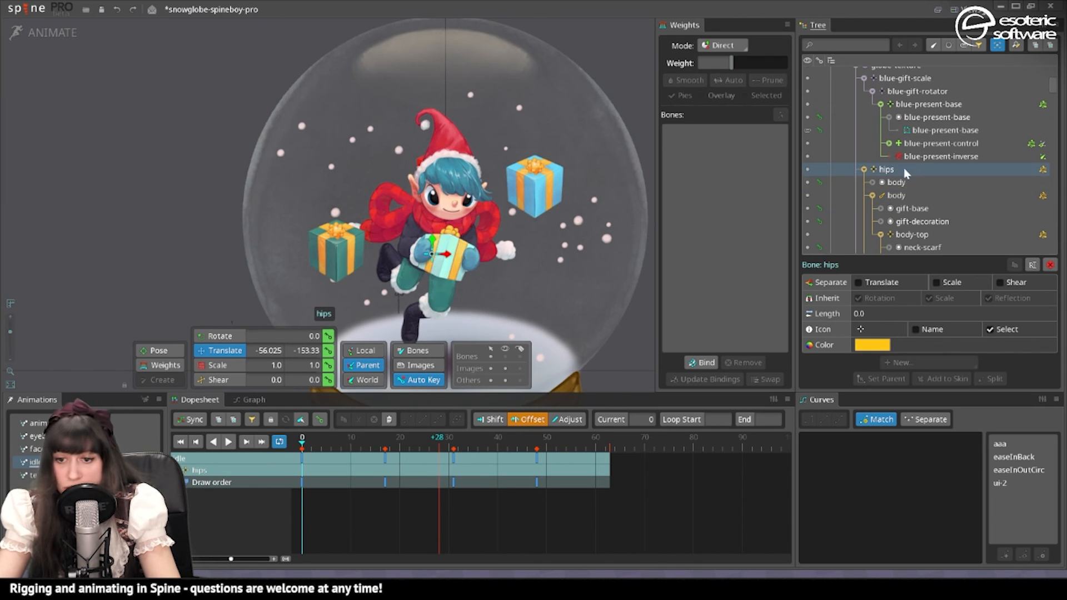
key(l)
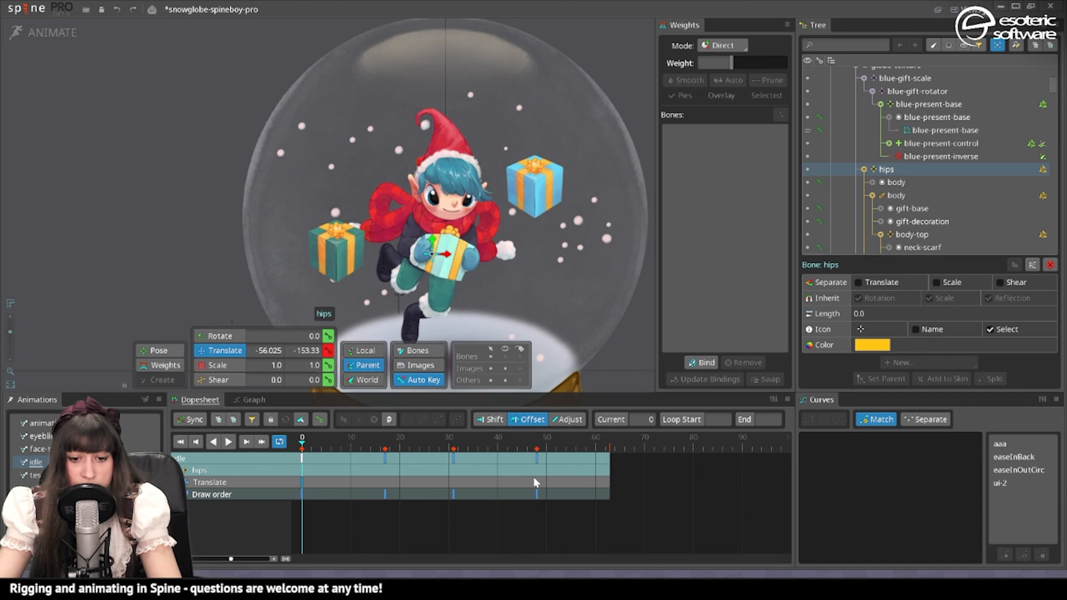
click(605, 448)
key(l)
click(434, 448)
drag(432, 240, 432, 222)
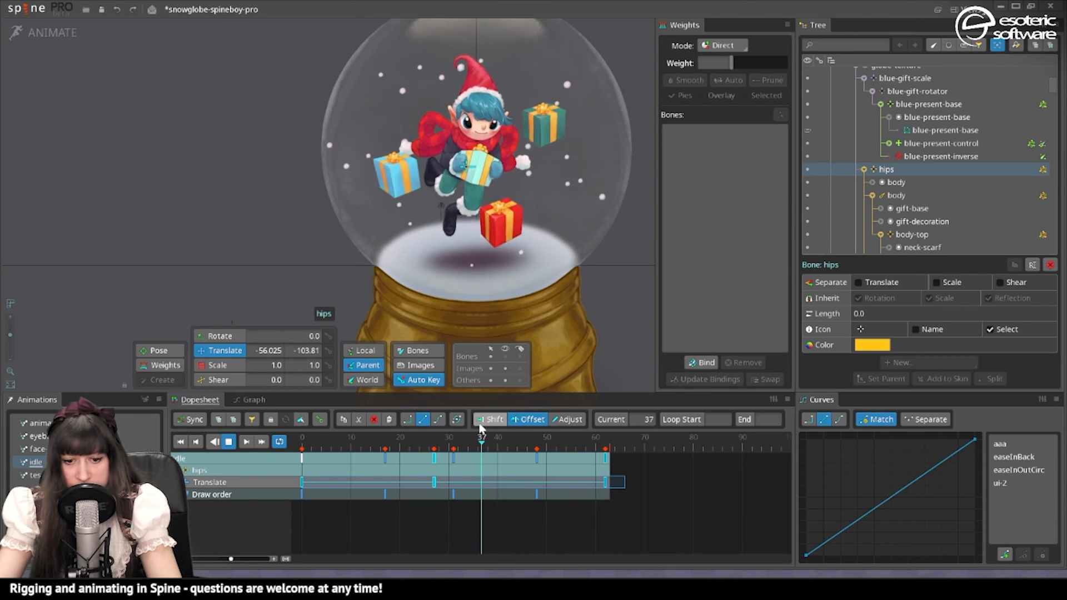
Filter the dopesheet's key types and offset the rotate keys of scarf-end-l and scarf-end-r forward within the loop
click(252, 419)
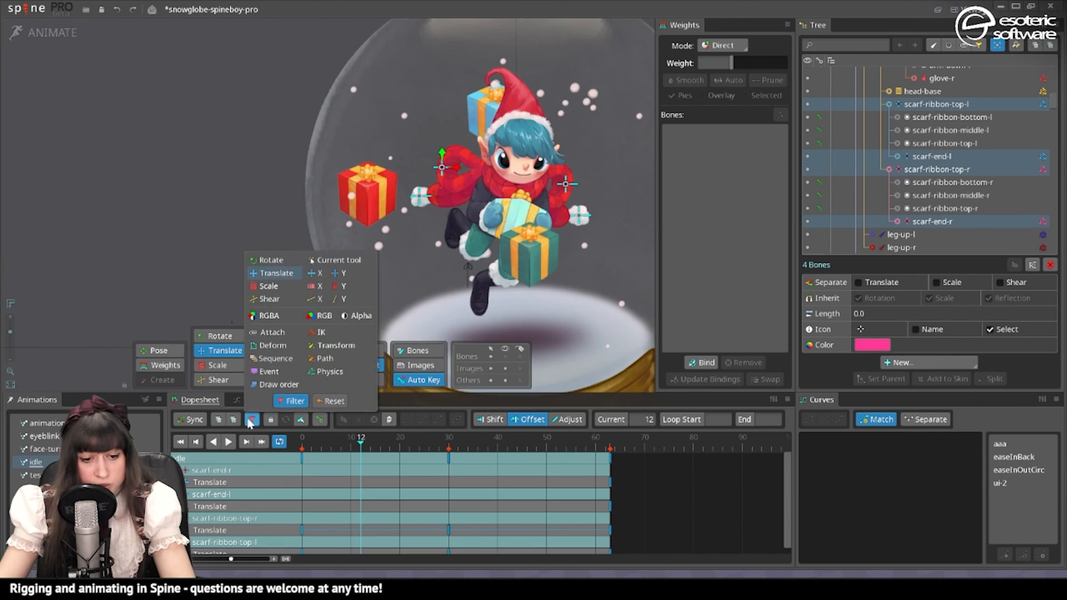
click(283, 372)
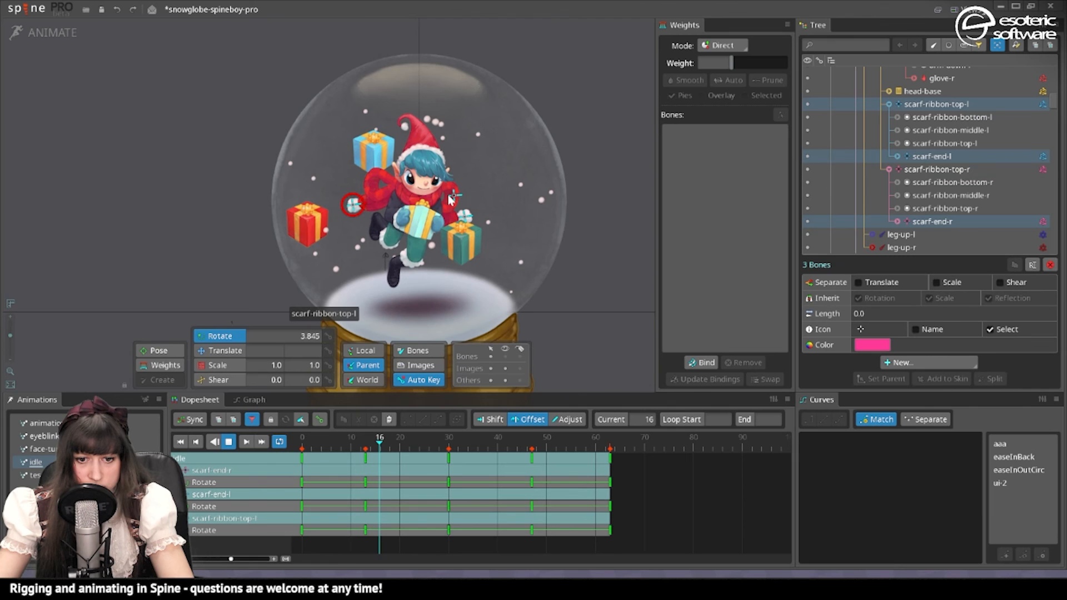
ctrl+click(456, 195)
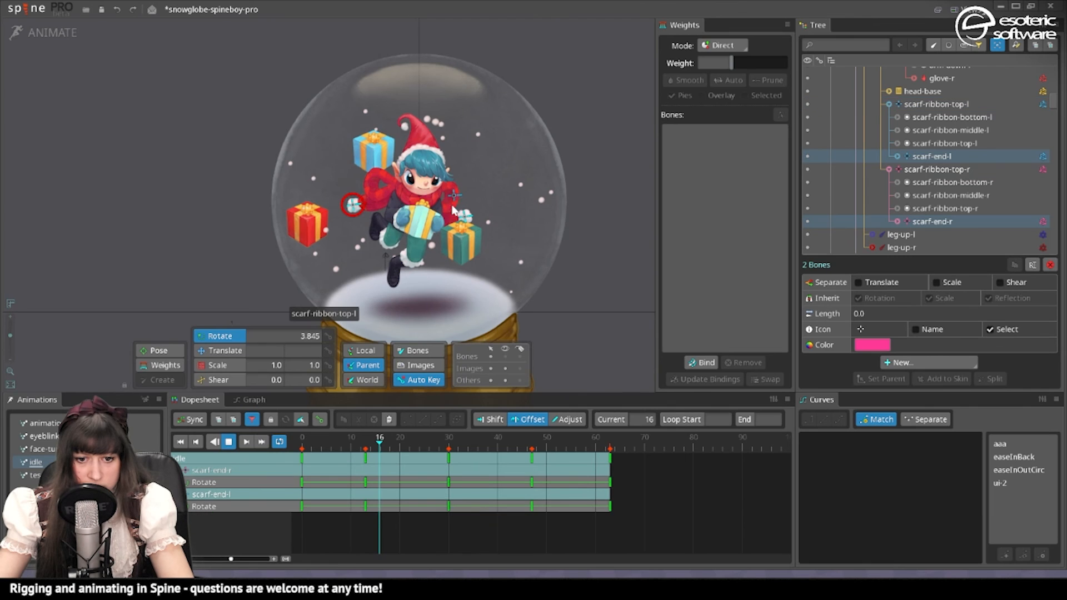
drag(629, 535, 302, 454)
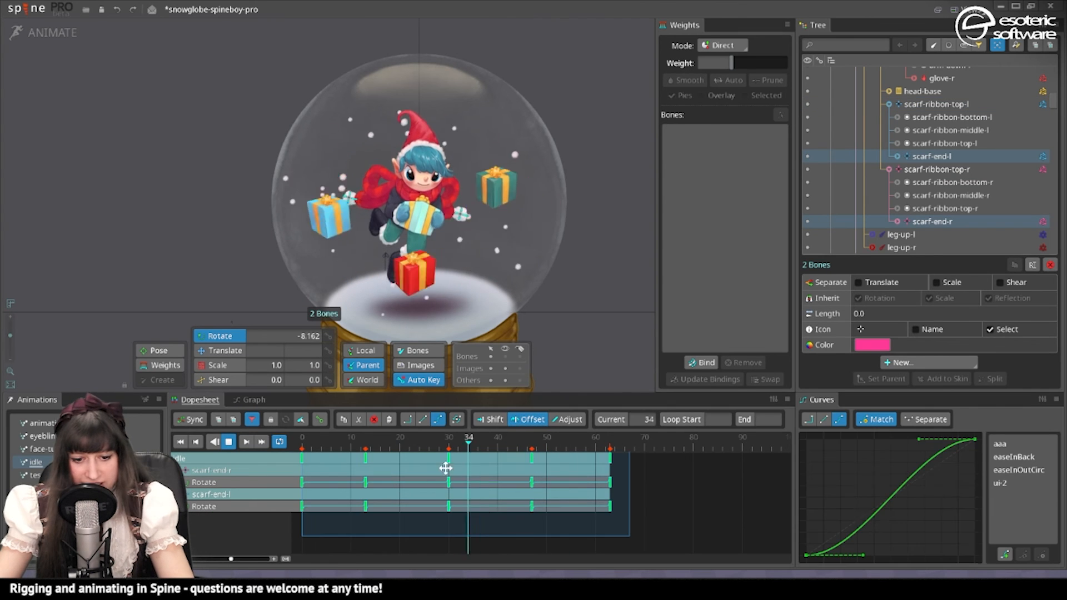
drag(445, 469, 491, 480)
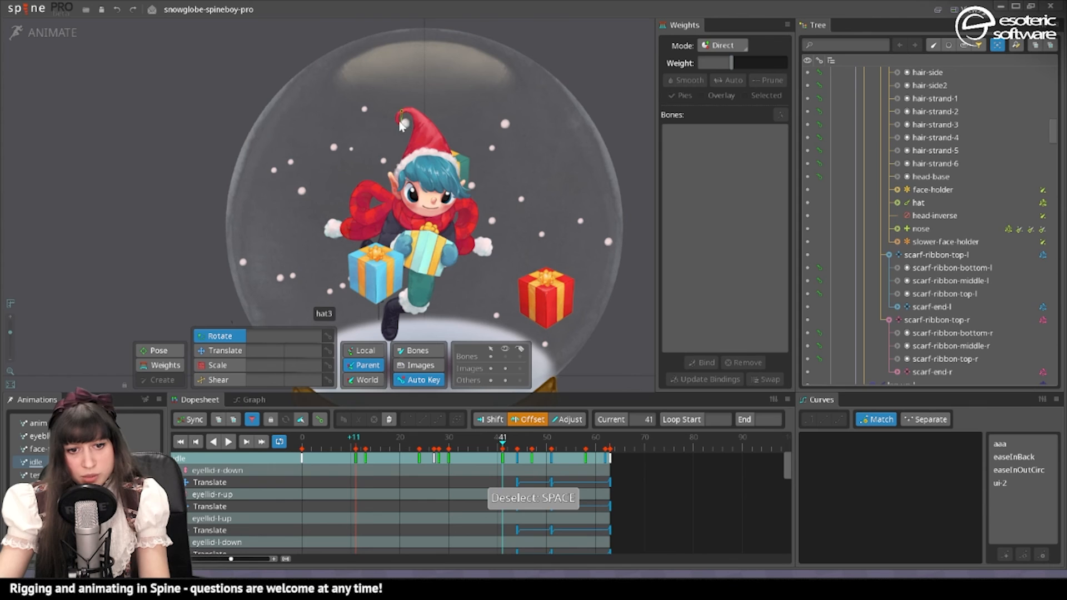
Animate the hat, shoe-l-rotator and shoe-r bones with translate keys across the idle loop and save the project
click(400, 122)
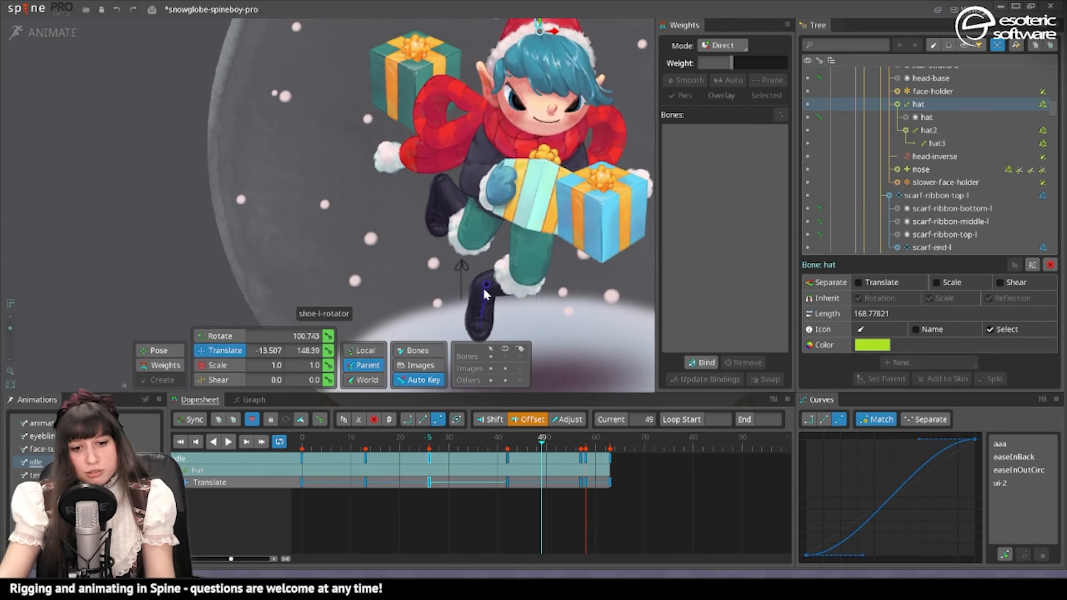
click(445, 184)
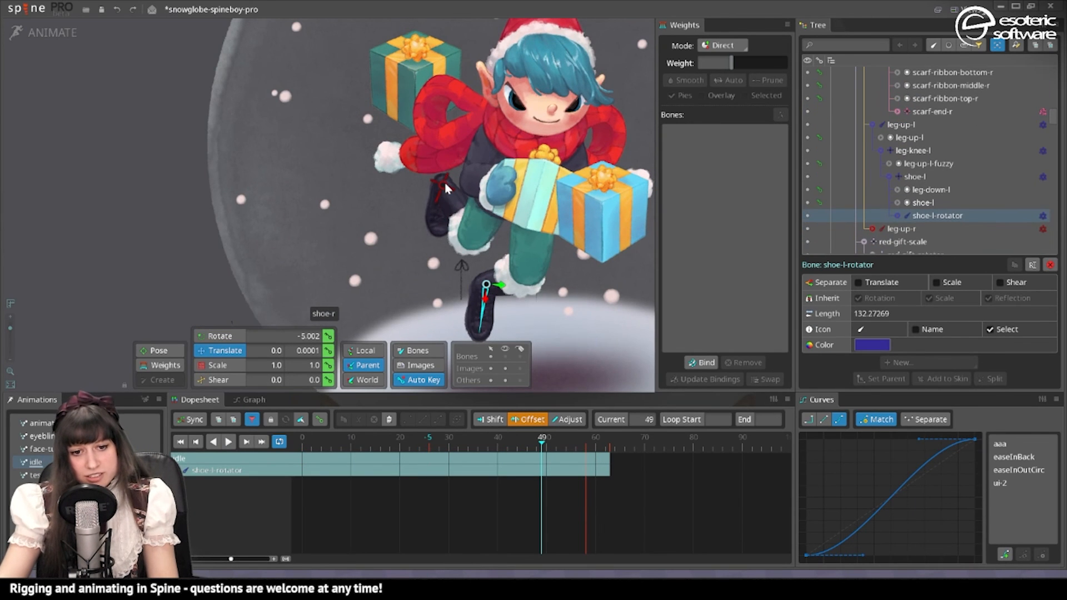
ctrl+click(444, 185)
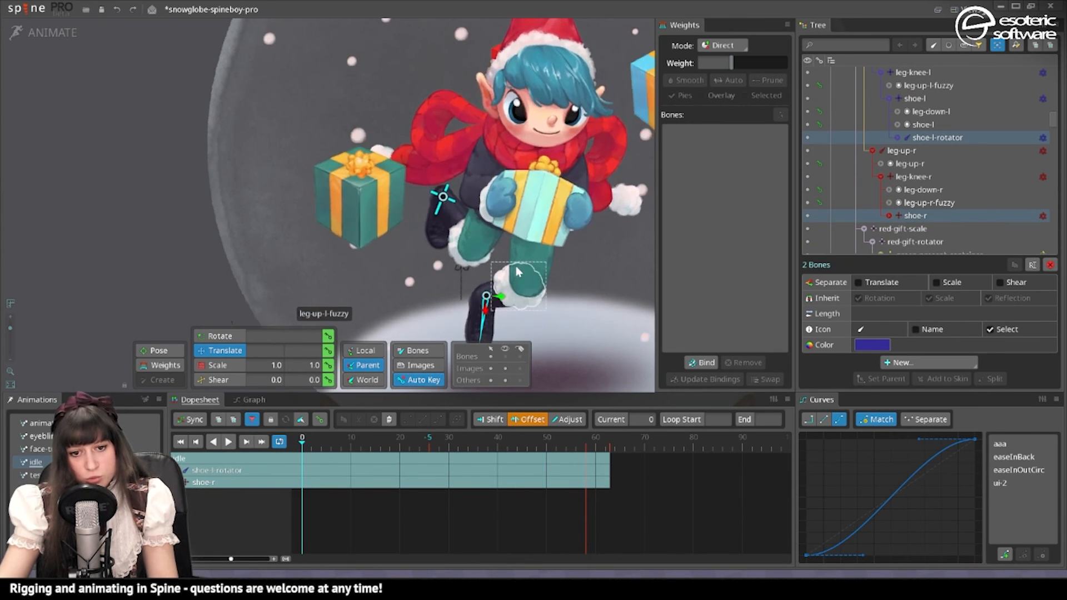
key(ctrl+s)
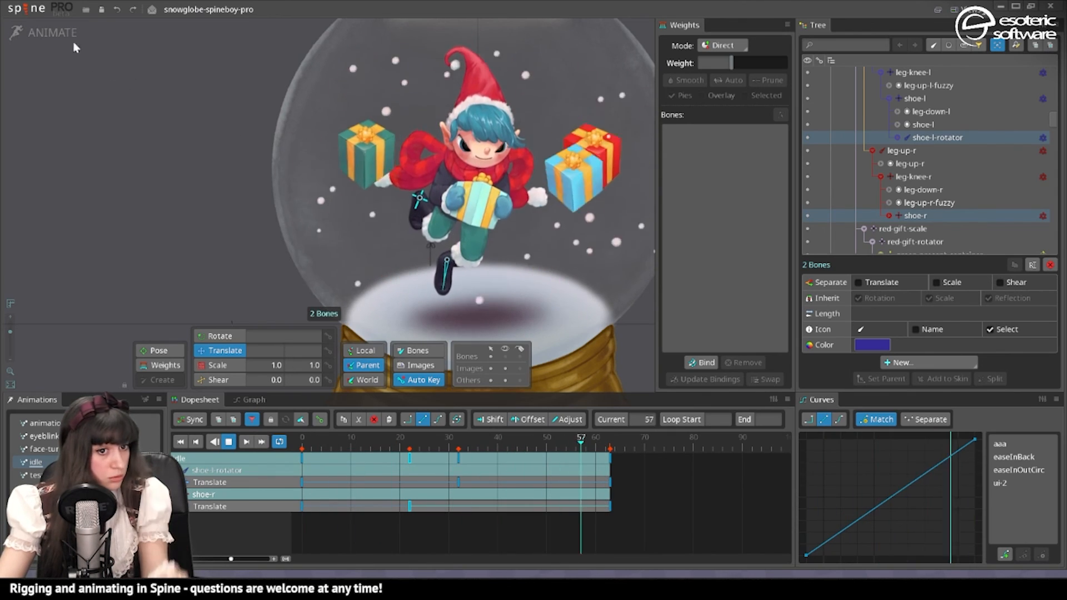
In setup mode, select the shoelace image beside the elf's shoe and convert it to a mesh
click(50, 33)
scroll(433, 391, up, 3)
scroll(495, 304, up, 5)
click(483, 273)
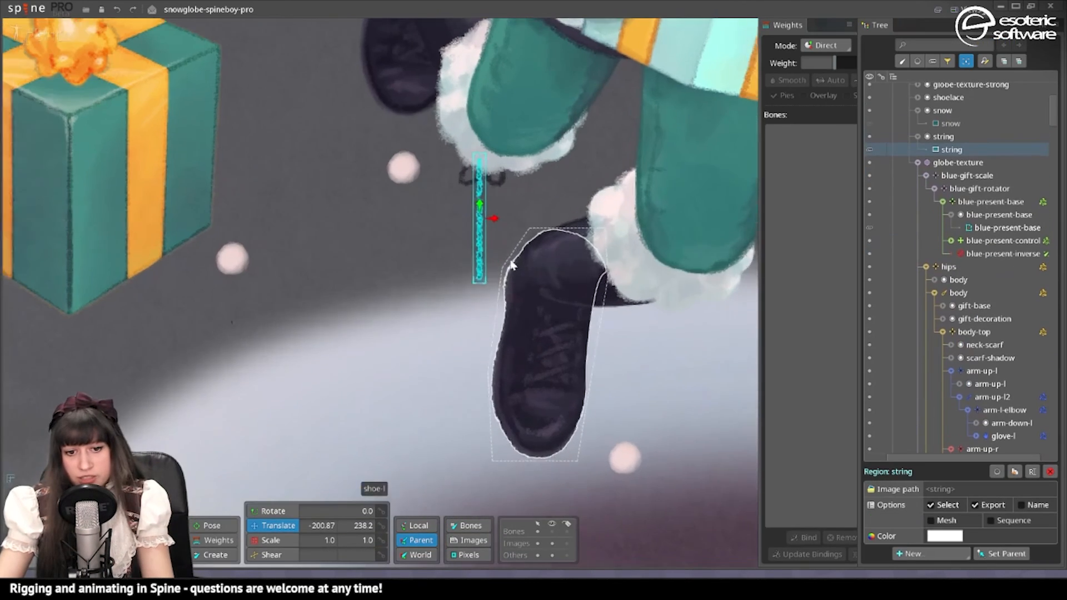
click(492, 181)
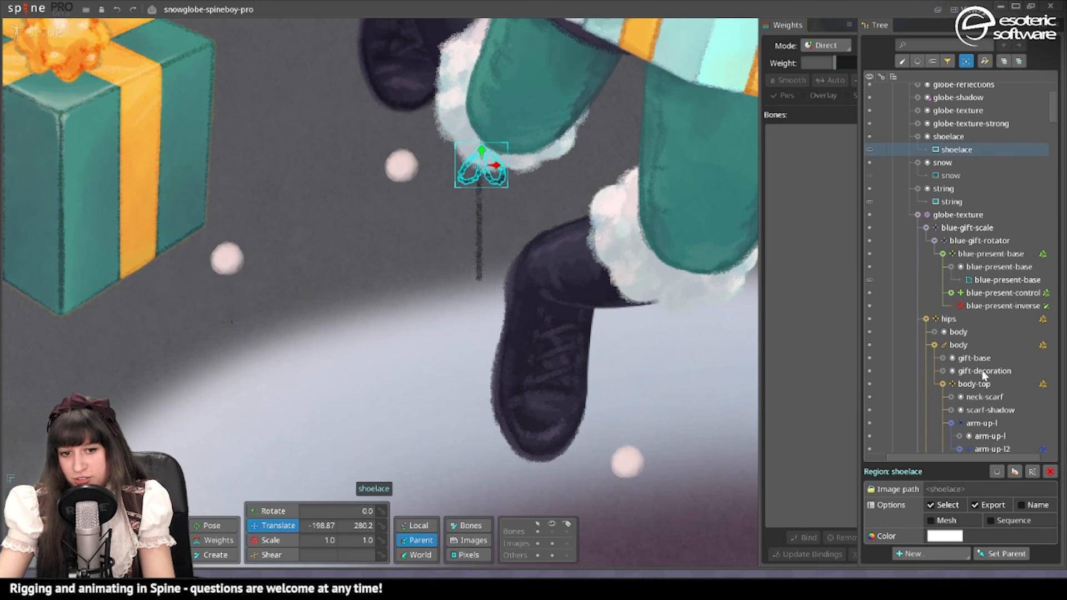
click(945, 522)
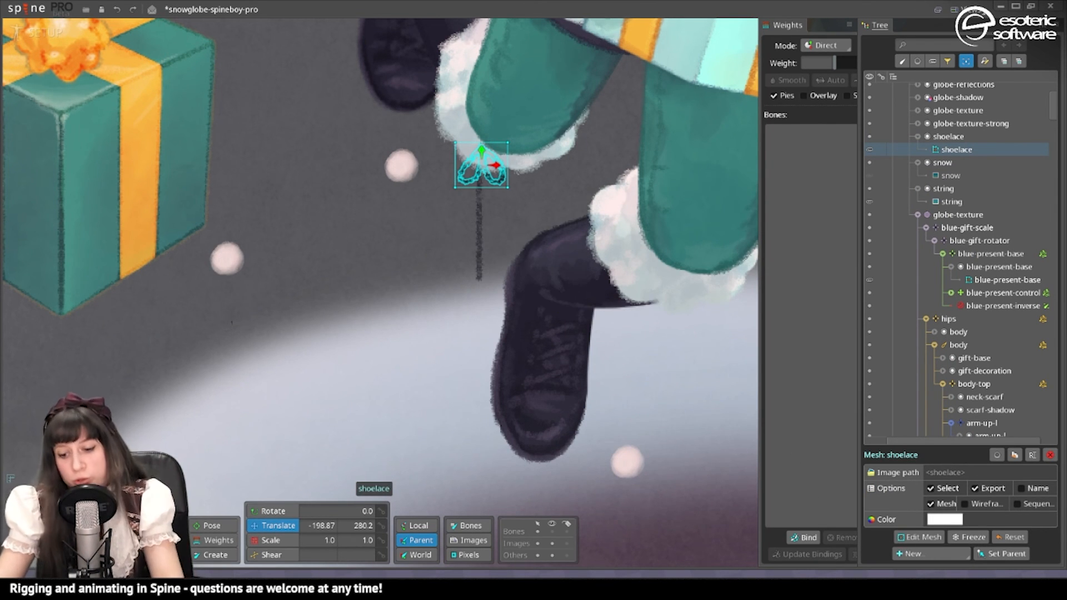
Create a chain of three bones, shoelace, shoelace2 and shoelace3, from the bow down to the end of the hanging string
click(214, 547)
click(216, 557)
click(482, 175)
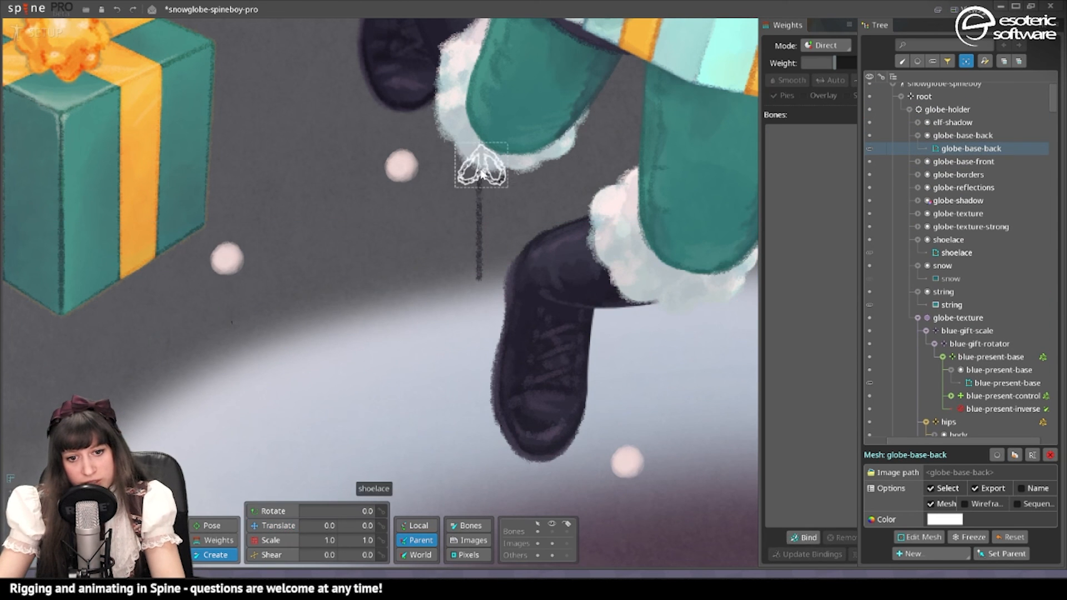
drag(481, 147, 481, 187)
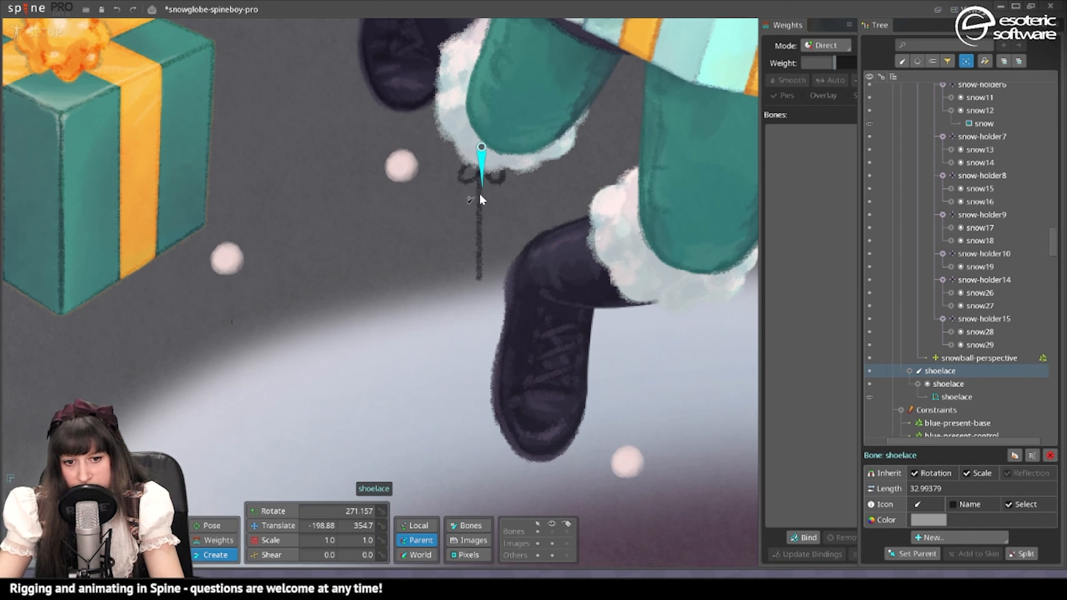
drag(481, 191, 479, 280)
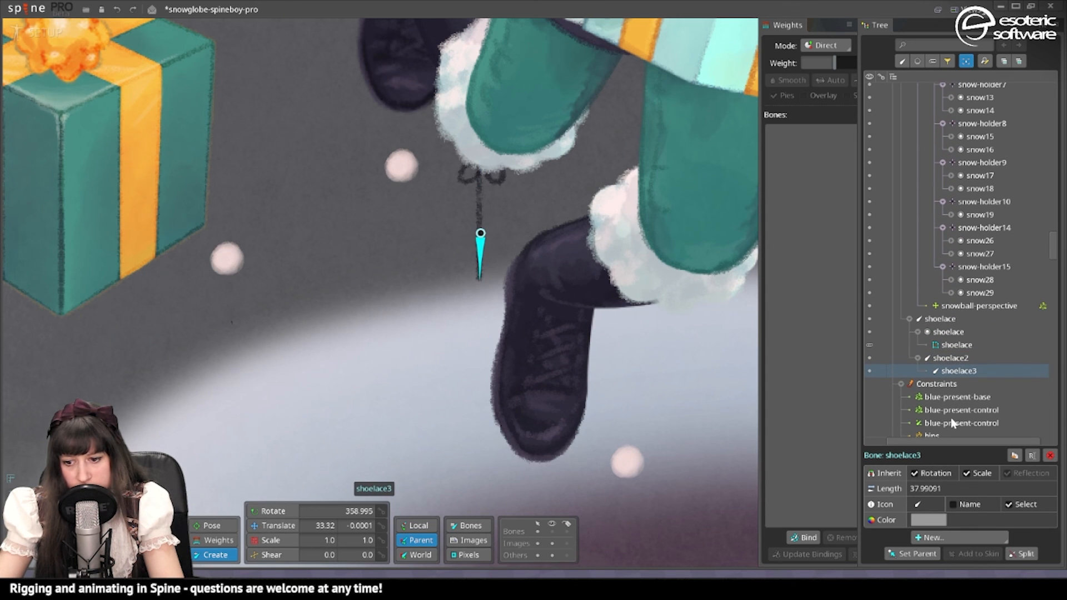
Set the shoelace bone as the parent of the string slot
scroll(953, 356, up, 15)
click(953, 146)
click(953, 138)
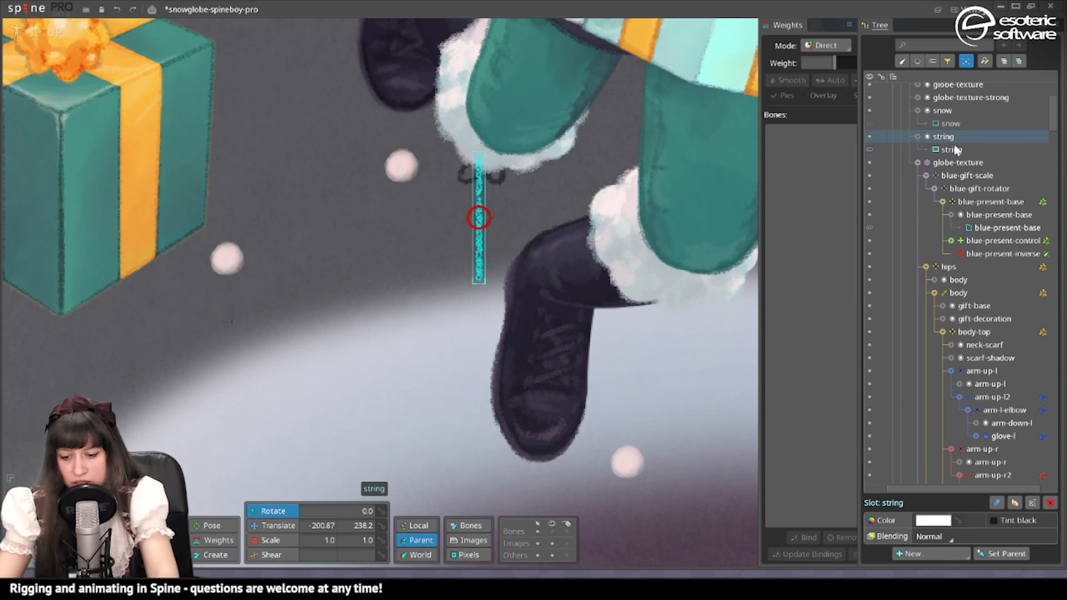
key(p)
click(479, 171)
Convert the string image to a mesh and divide it evenly along its length into 10 vertices
click(957, 431)
click(938, 520)
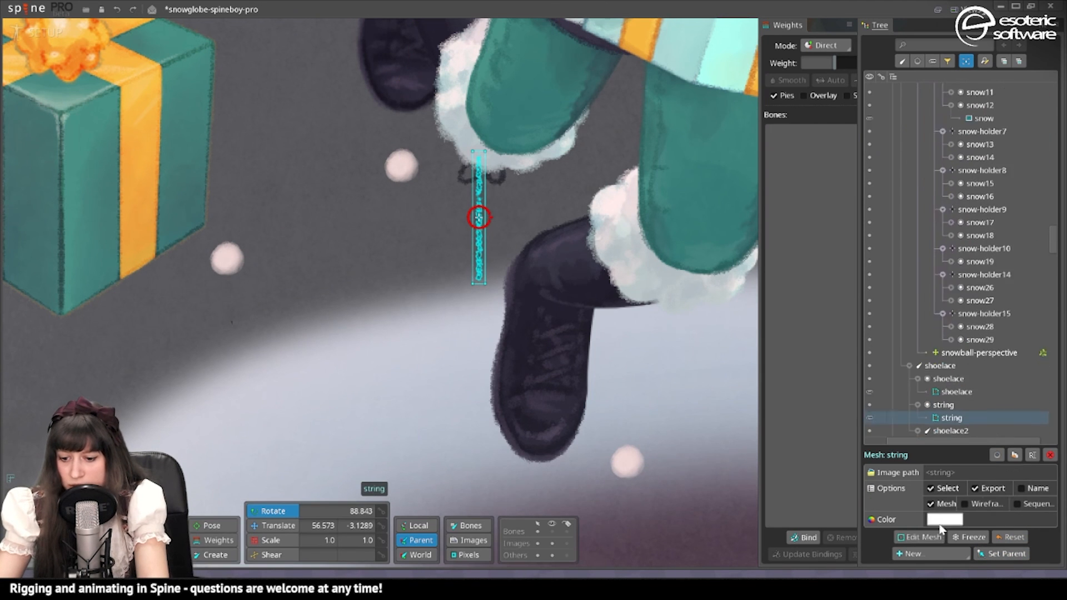
click(939, 536)
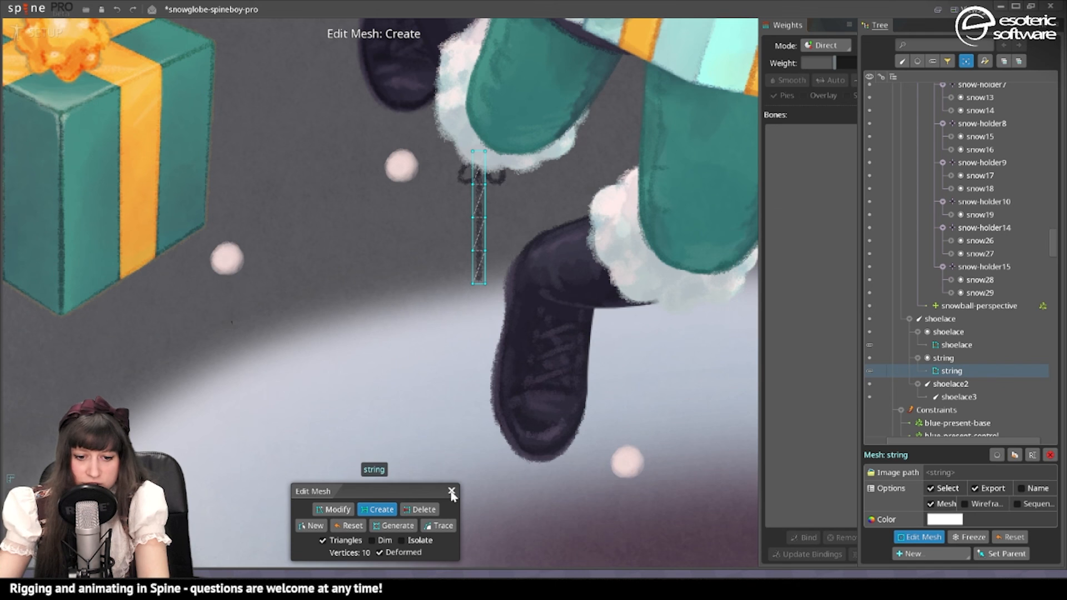
Bind the string mesh to the shoelace, shoelace2 and shoelace3 bones
click(803, 537)
click(482, 170)
click(483, 212)
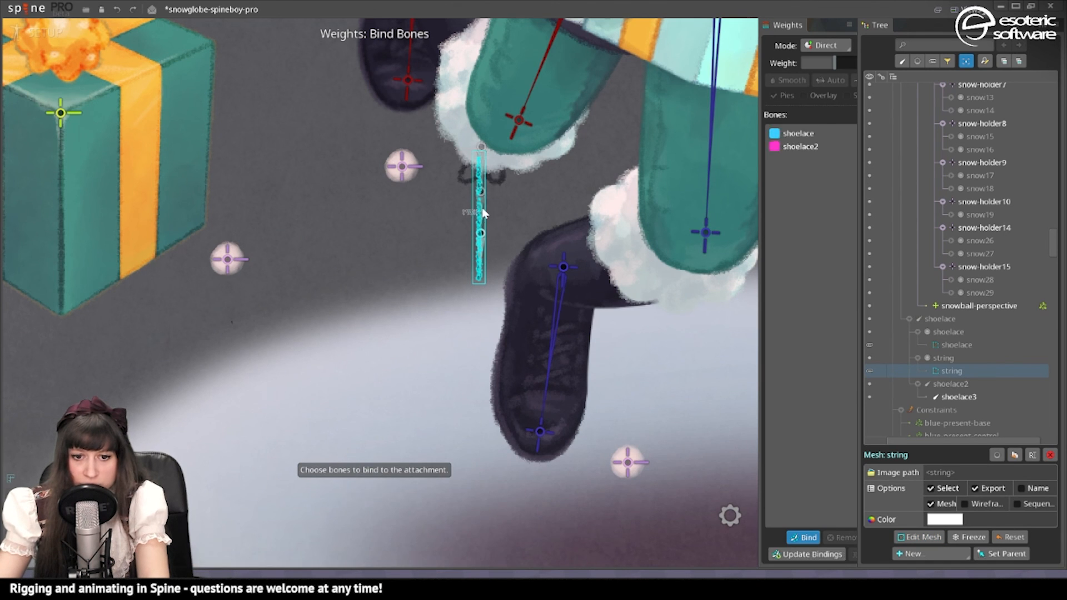
key(Return)
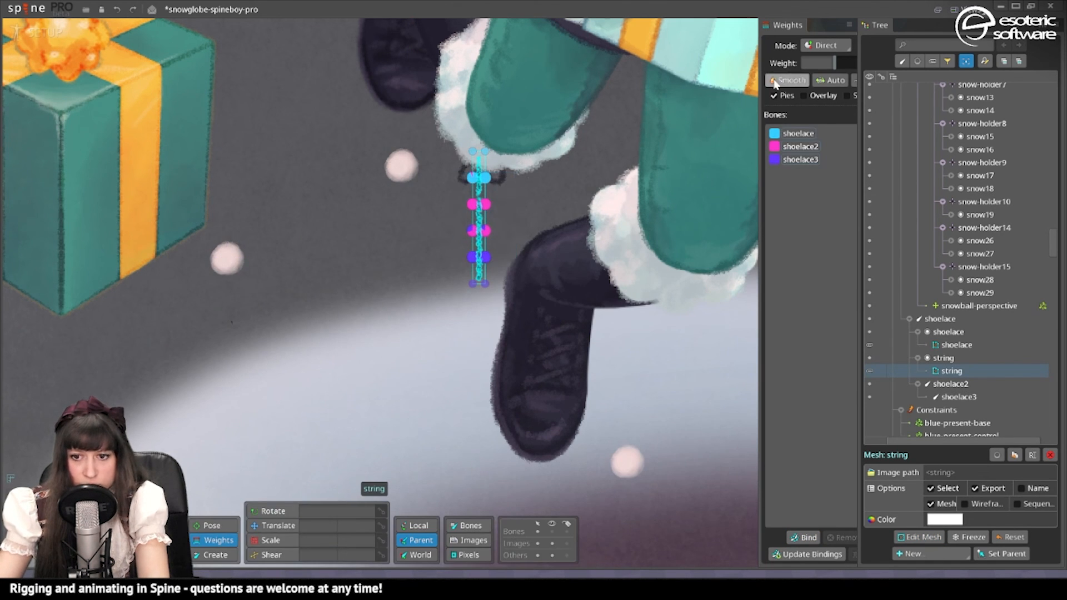
Test the string's bend by rotating its bone, undo the rotation, and parent the string slot to shoelace2
key(space)
click(479, 153)
click(271, 511)
drag(528, 370, 437, 375)
key(ctrl+z)
click(951, 371)
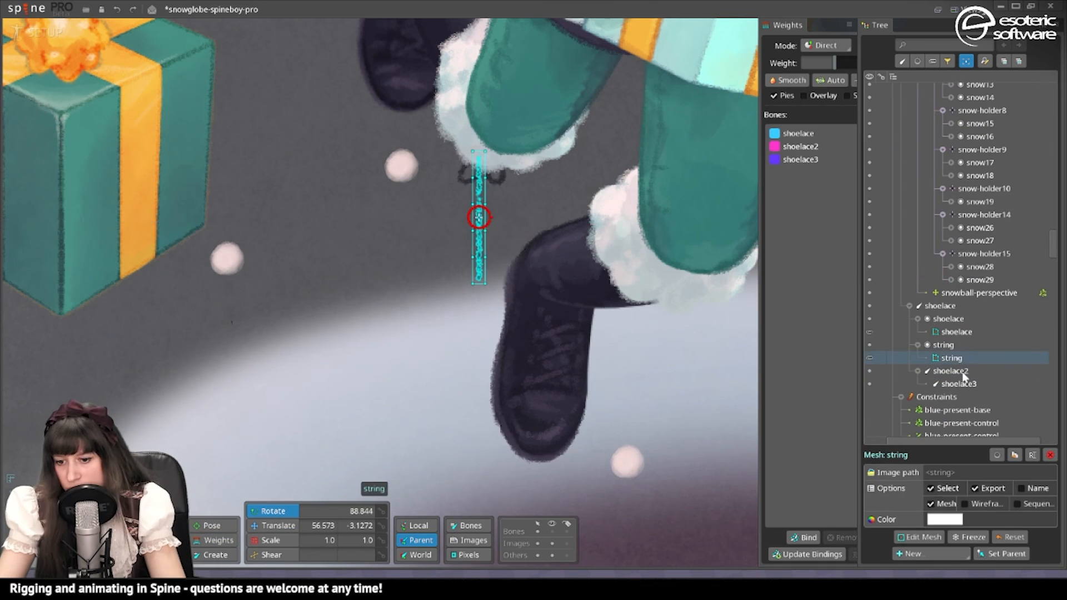
key(p)
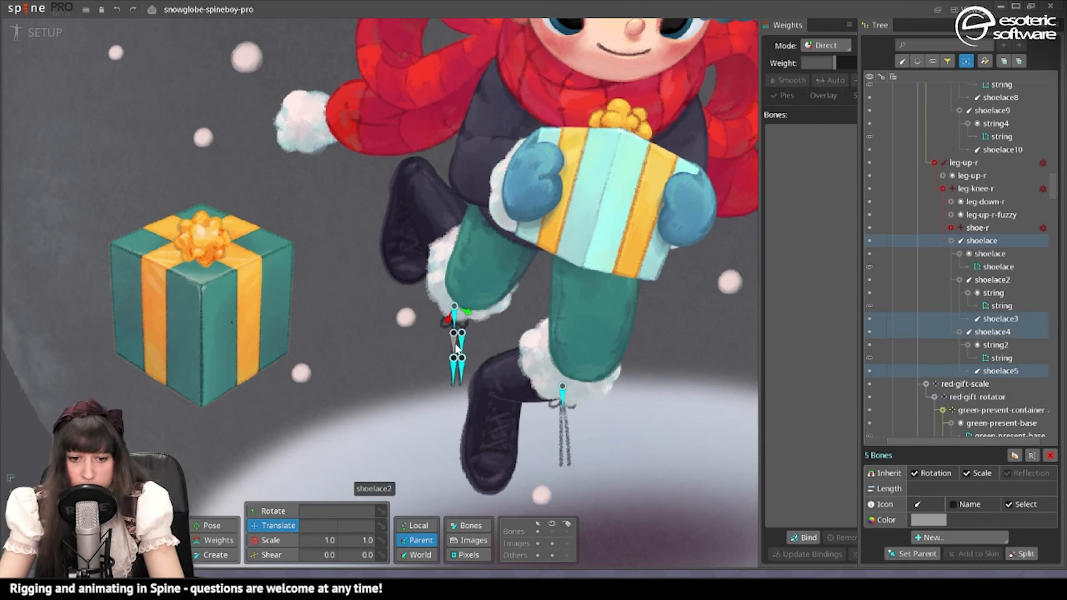
Add a physics constraint to the ten shoelace bones of both shoes
click(940, 538)
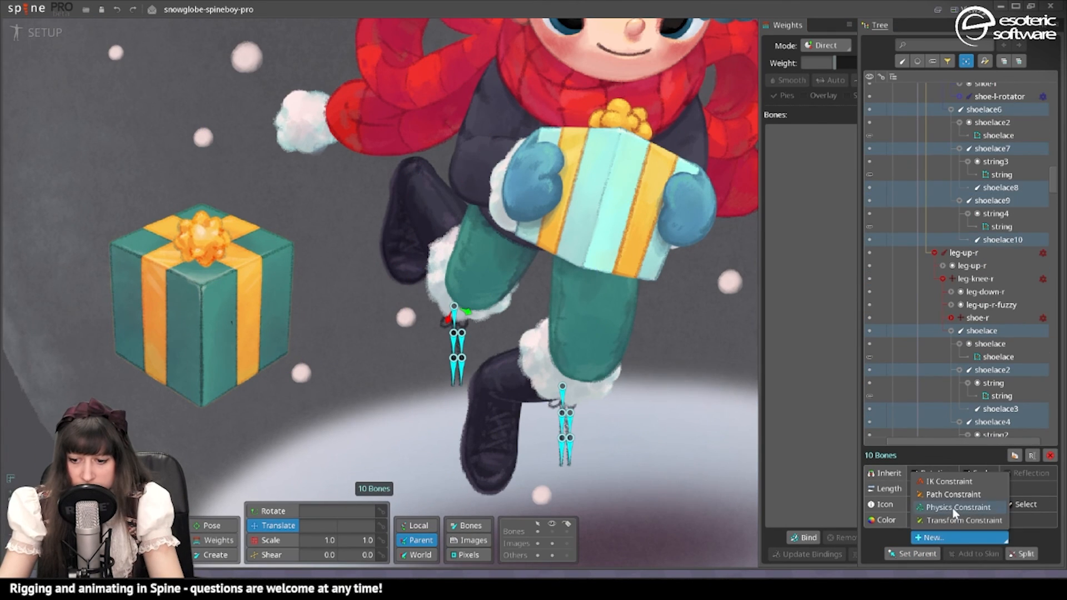
click(952, 507)
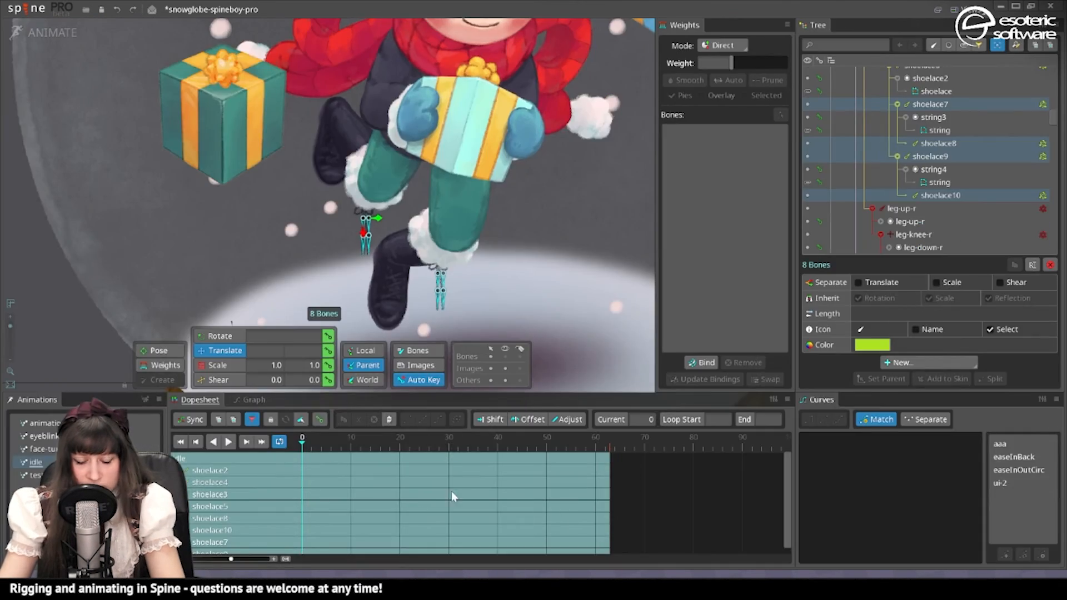
Key a swinging rotation on the eight shoelace string bones across the idle loop and give the keys Bezier curves
scroll(264, 277, down, 4)
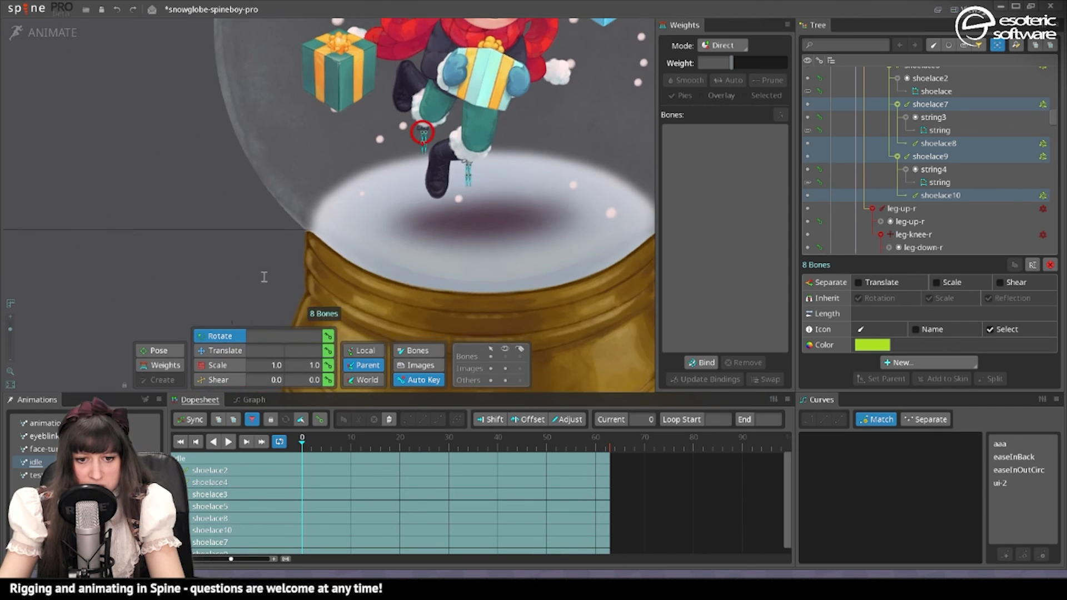
scroll(392, 267, up, 2)
drag(393, 264, 374, 276)
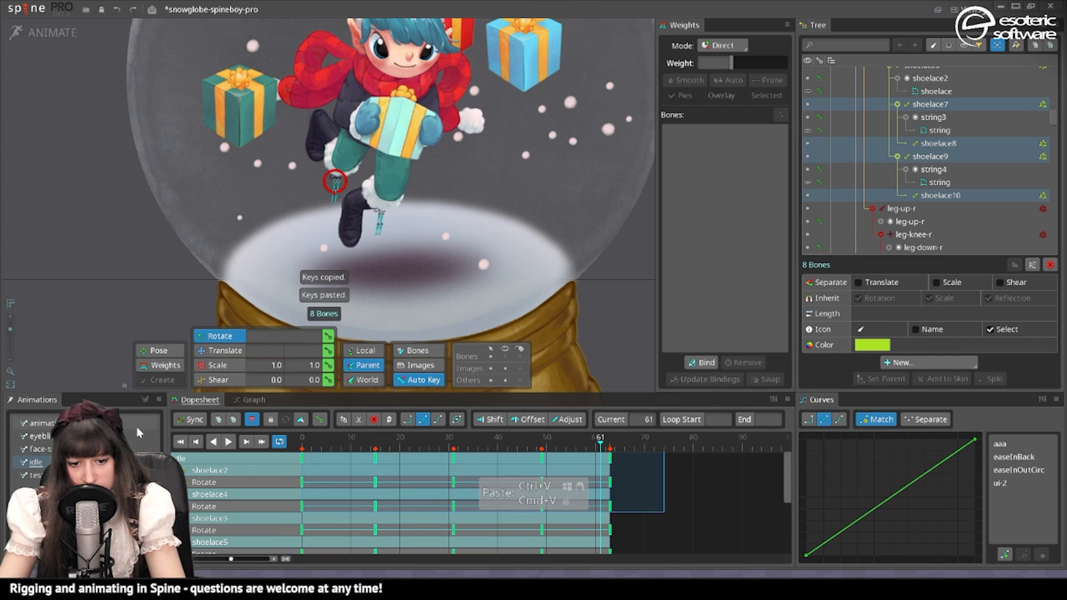
click(438, 420)
key(space)
click(995, 104)
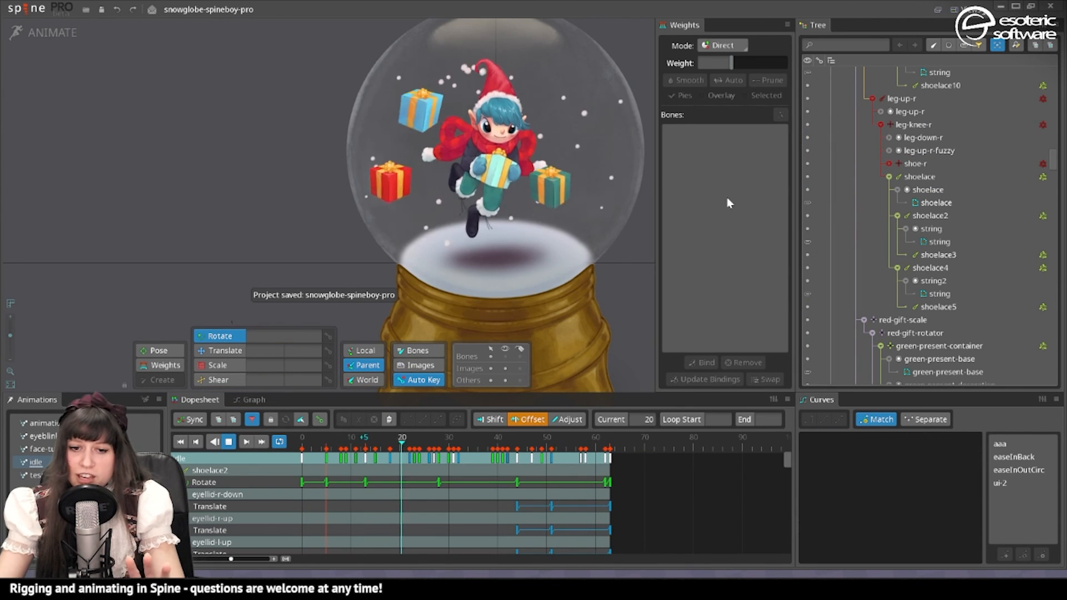
In setup mode, open the Preview view, play the idle animation in it and close the Weights view
click(43, 34)
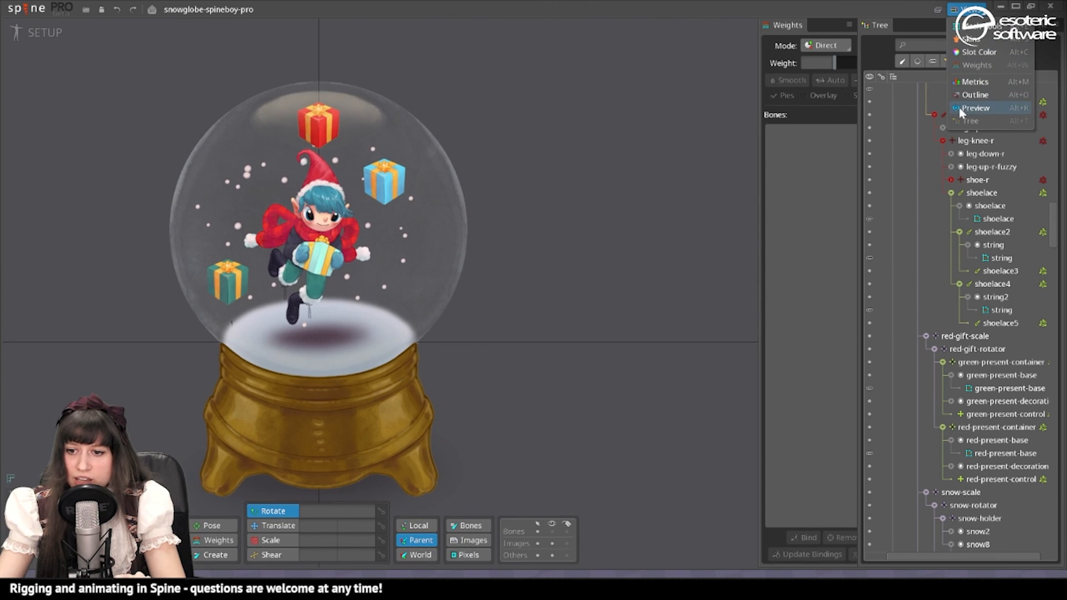
click(970, 105)
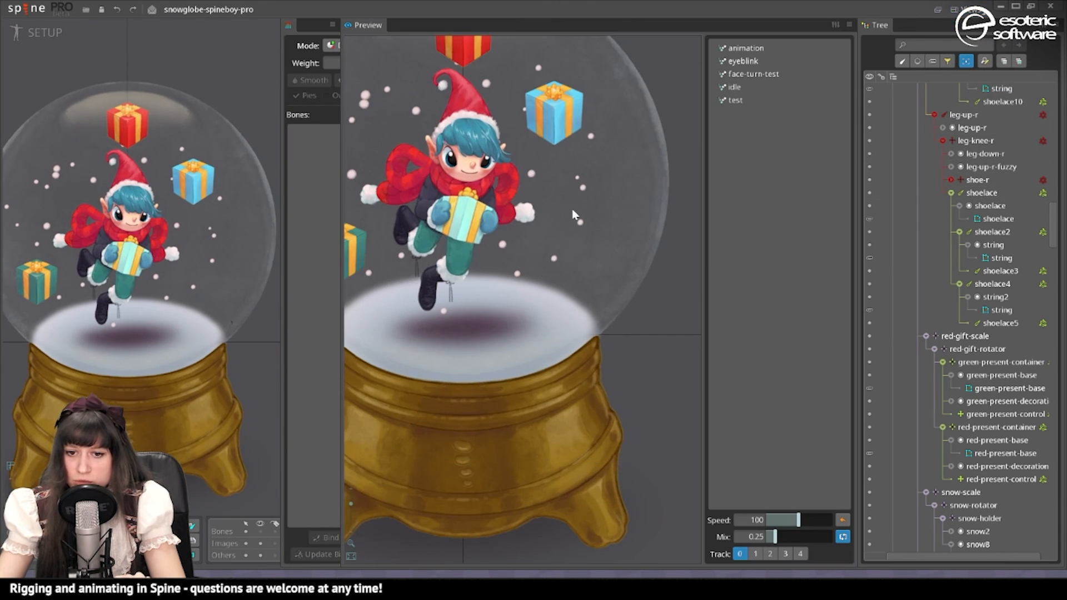
click(734, 87)
scroll(505, 281, down, 4)
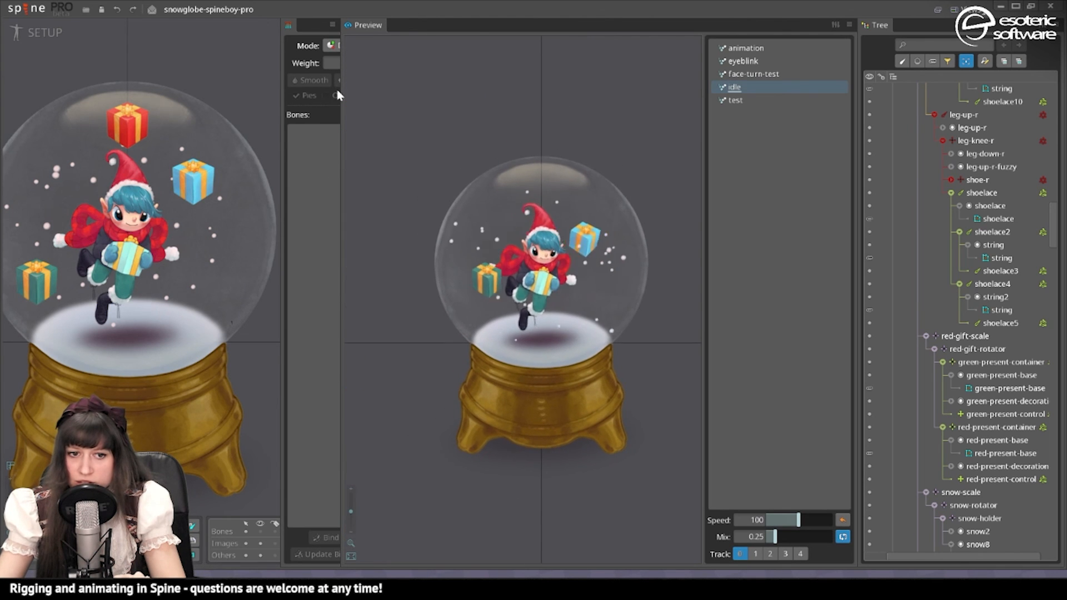
click(333, 25)
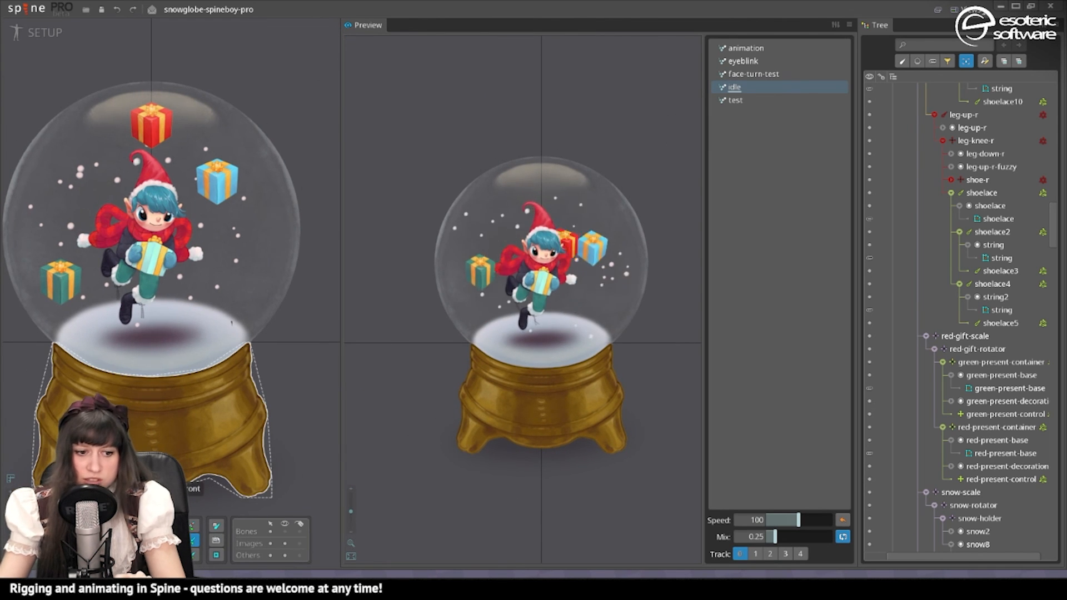
Move the globe-holder bone around in setup mode to test the rig's physics while idle plays in the preview
drag(144, 389, 142, 426)
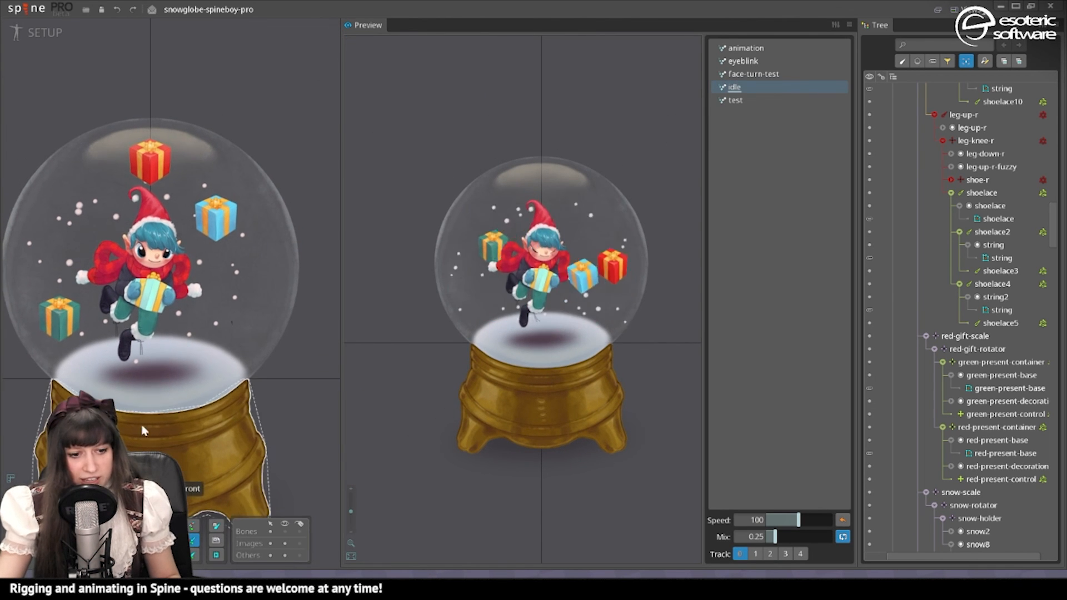
click(150, 370)
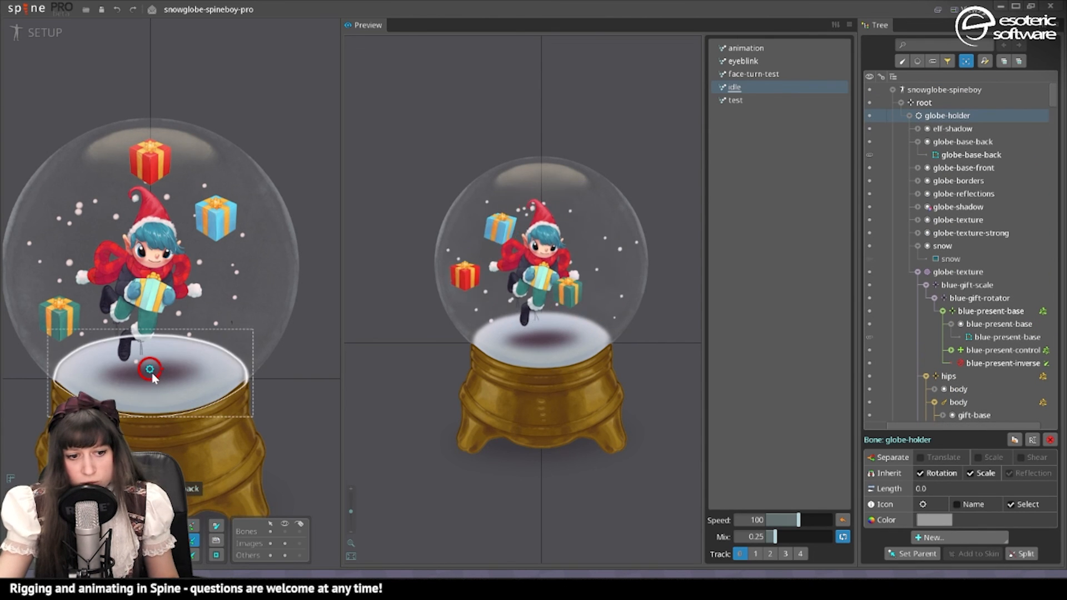
drag(150, 380, 154, 426)
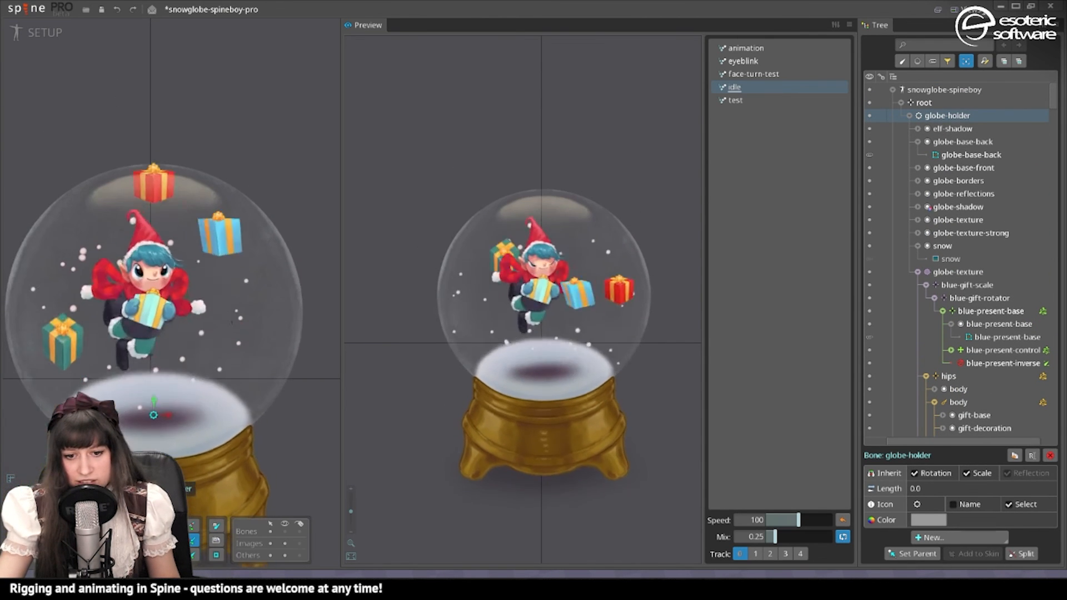
drag(91, 404, 149, 389)
click(146, 417)
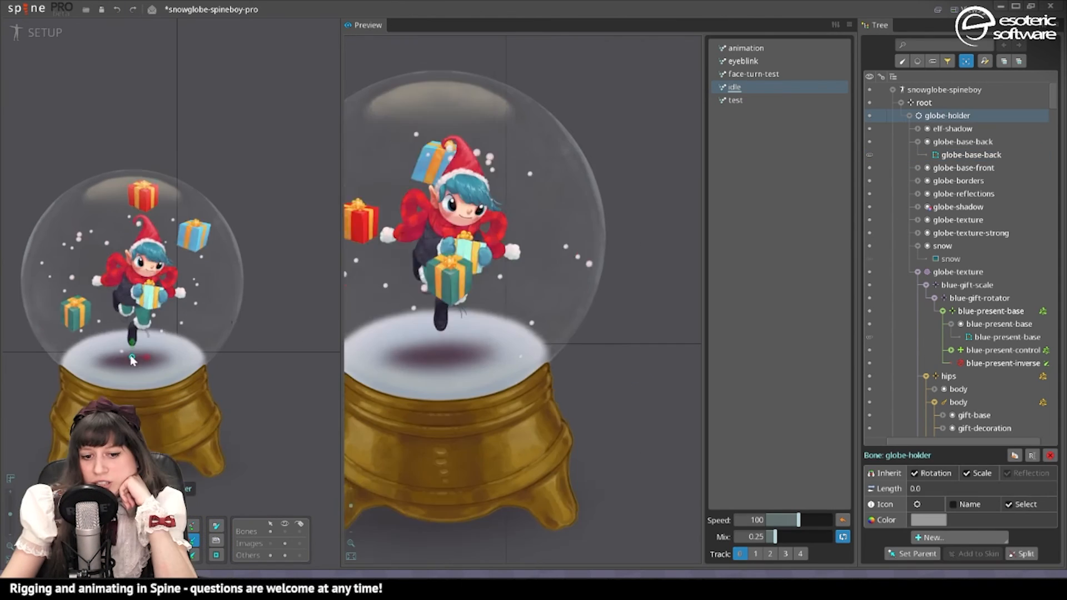
drag(136, 351, 168, 348)
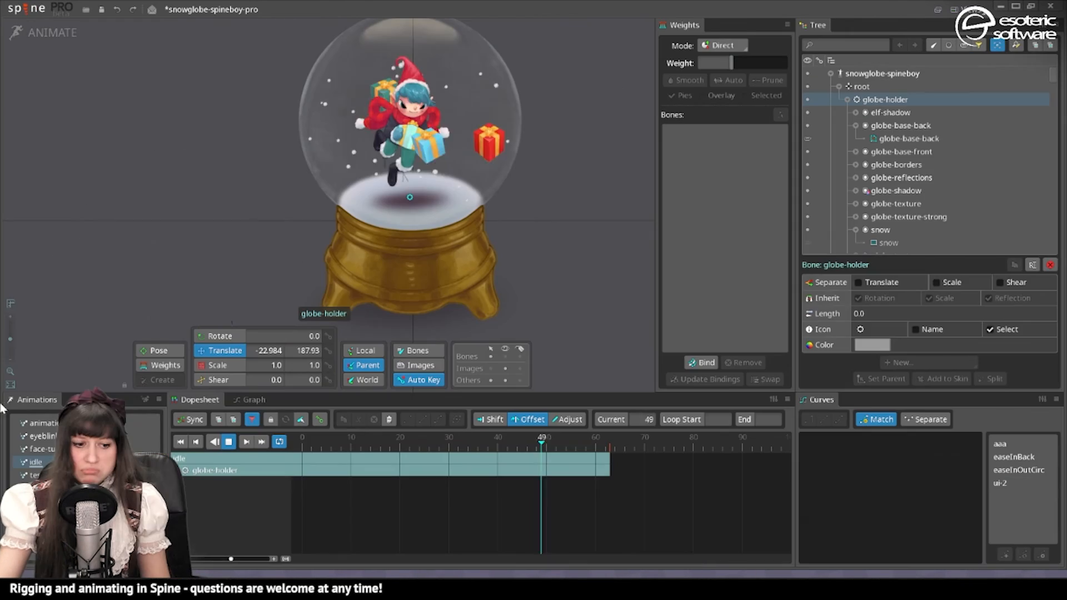
Duplicate the idle animation and rename the copy shake
click(36, 462)
click(145, 399)
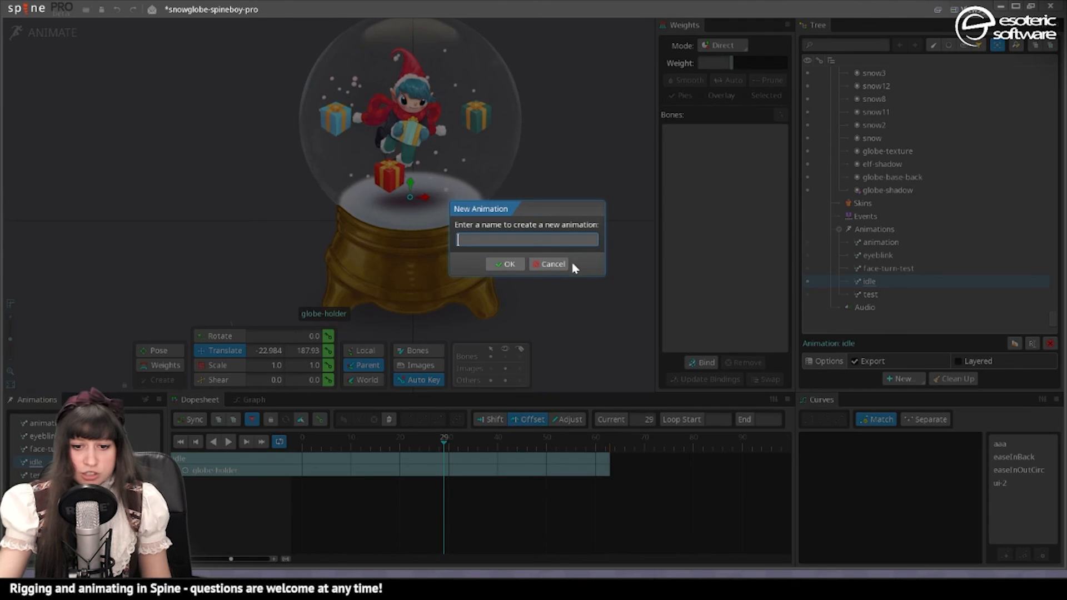
click(552, 264)
text(shake)
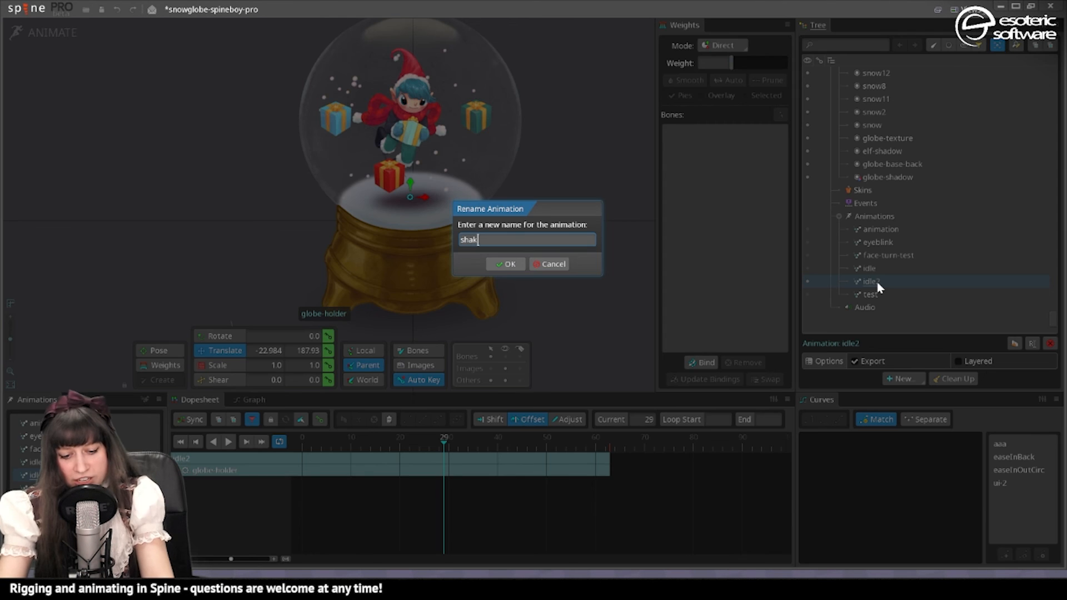
key(Return)
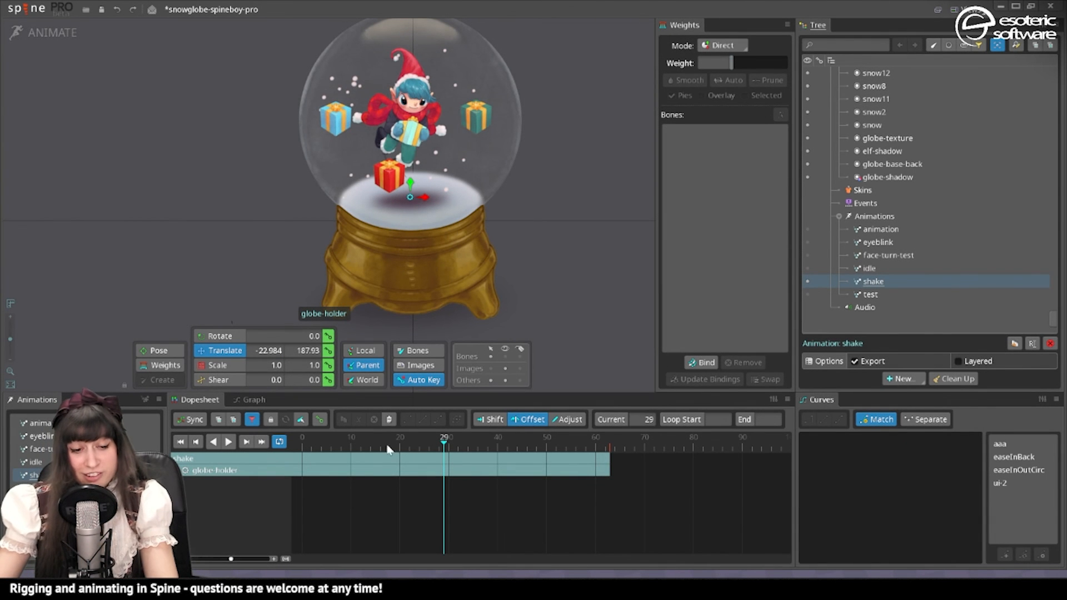
Key the globe-holder's translation in shake, raising it to about Y 999 at frame 11, and copy its resting key along the timeline
key(ctrl+z)
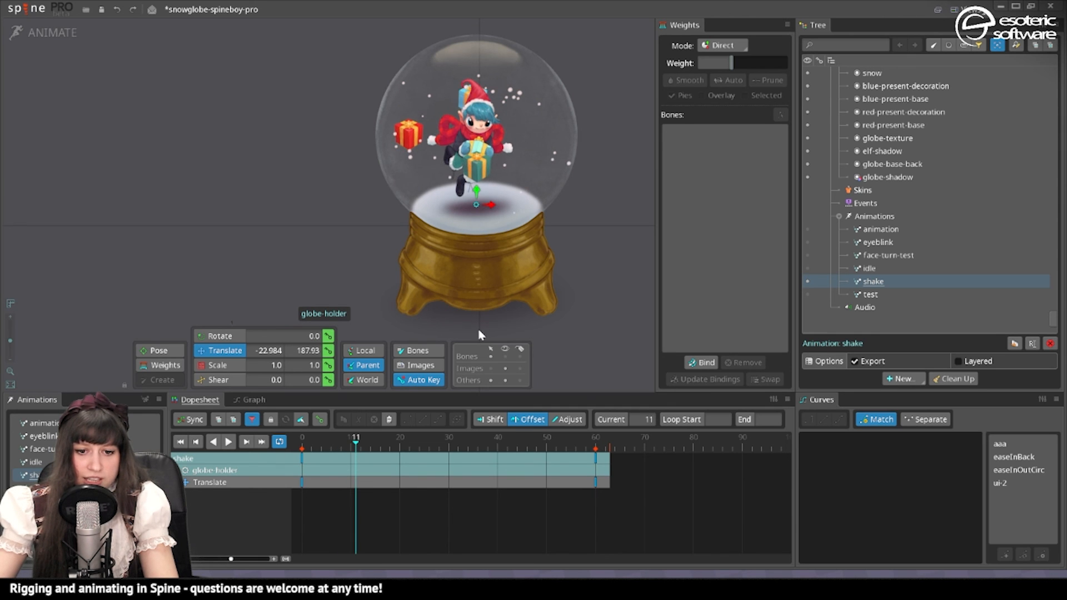
drag(482, 184, 478, 95)
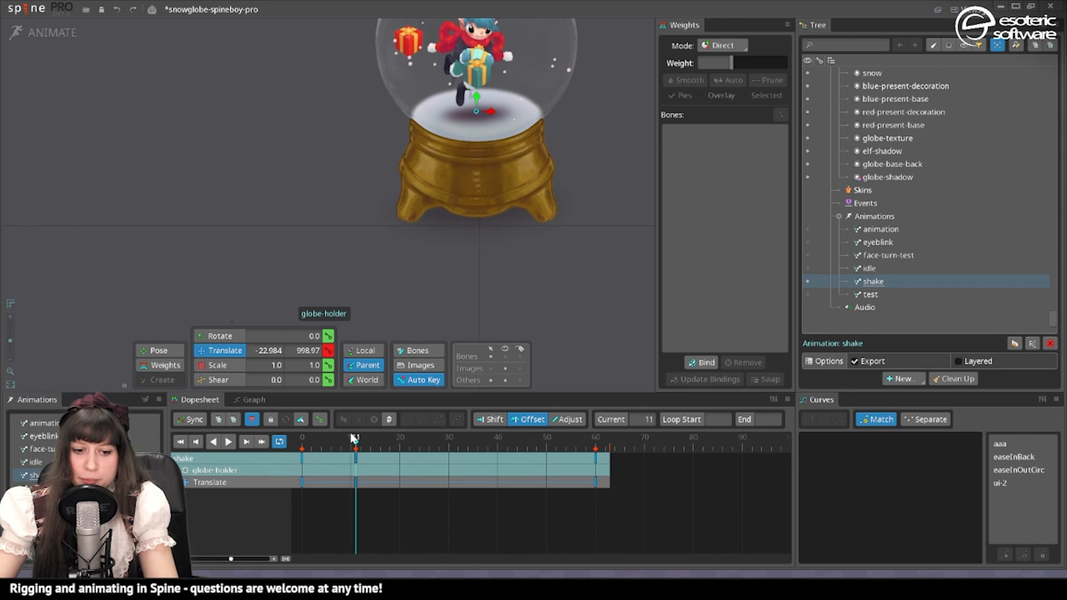
drag(354, 439, 302, 466)
click(302, 457)
key(ctrl+c)
drag(386, 446, 336, 460)
key(ctrl+v)
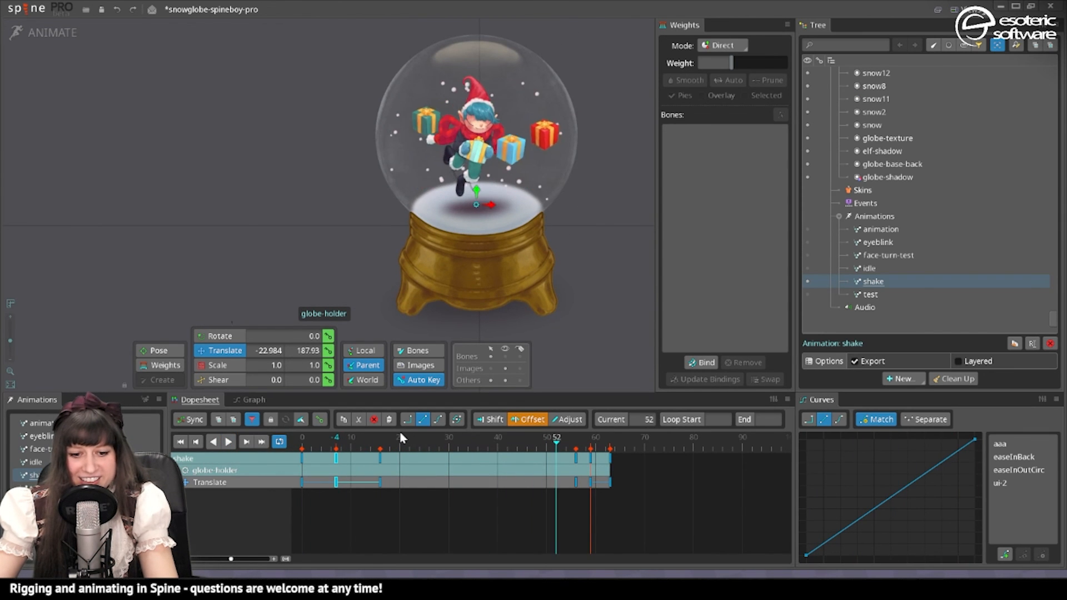
Copy the globe-holder's translate key at frame 16 to frame 32 and play the shake animation
click(379, 456)
key(ctrl+c)
click(458, 449)
key(ctrl+v)
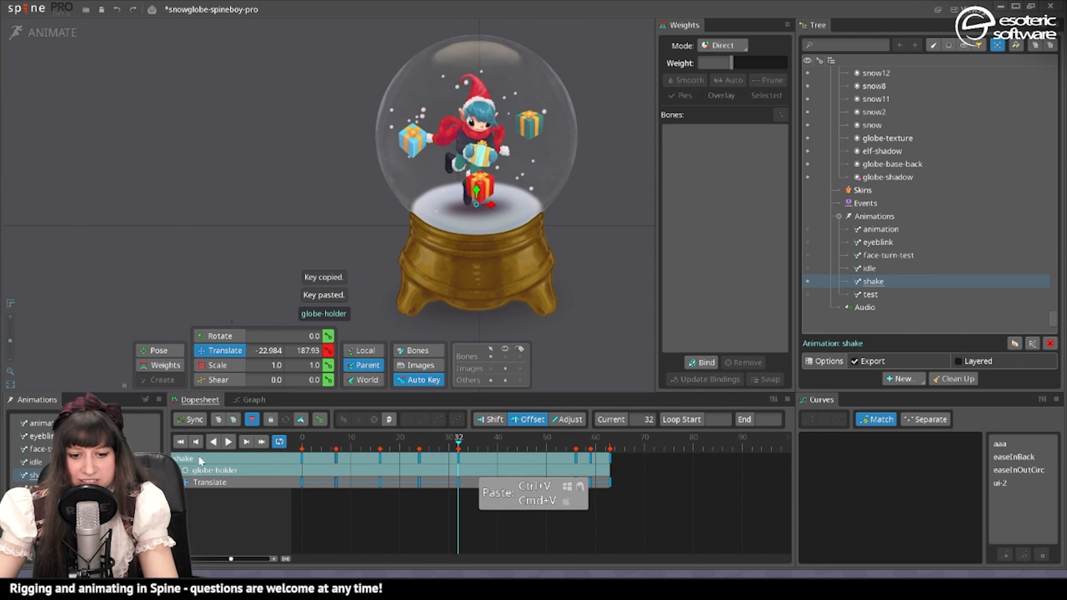
click(228, 442)
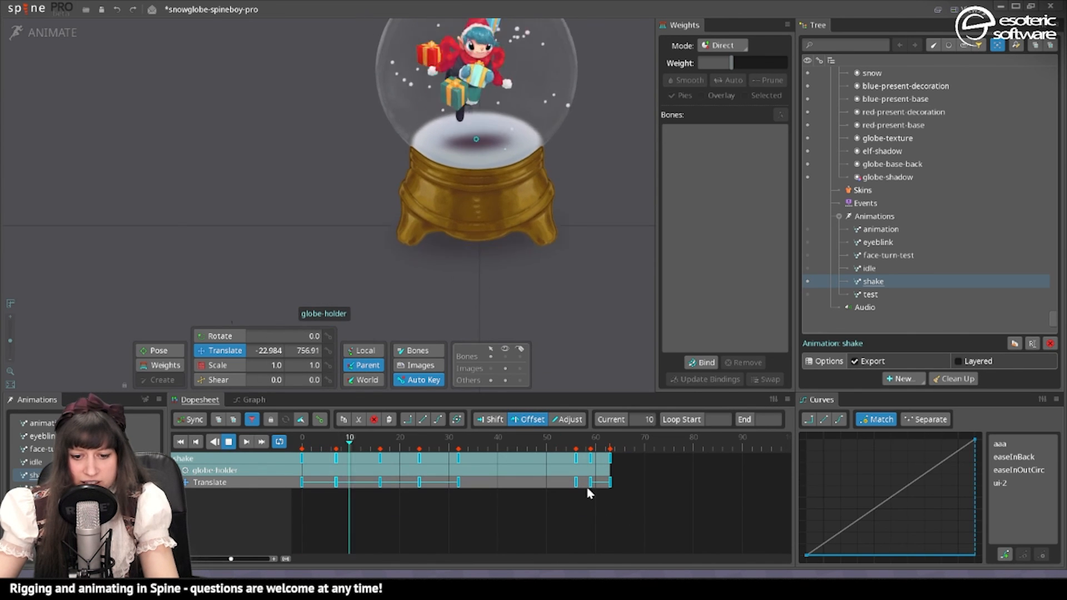
Delete the globe-holder's translate keys at frames 56 and 59 and play shake in the preview
click(576, 482)
key(Delete)
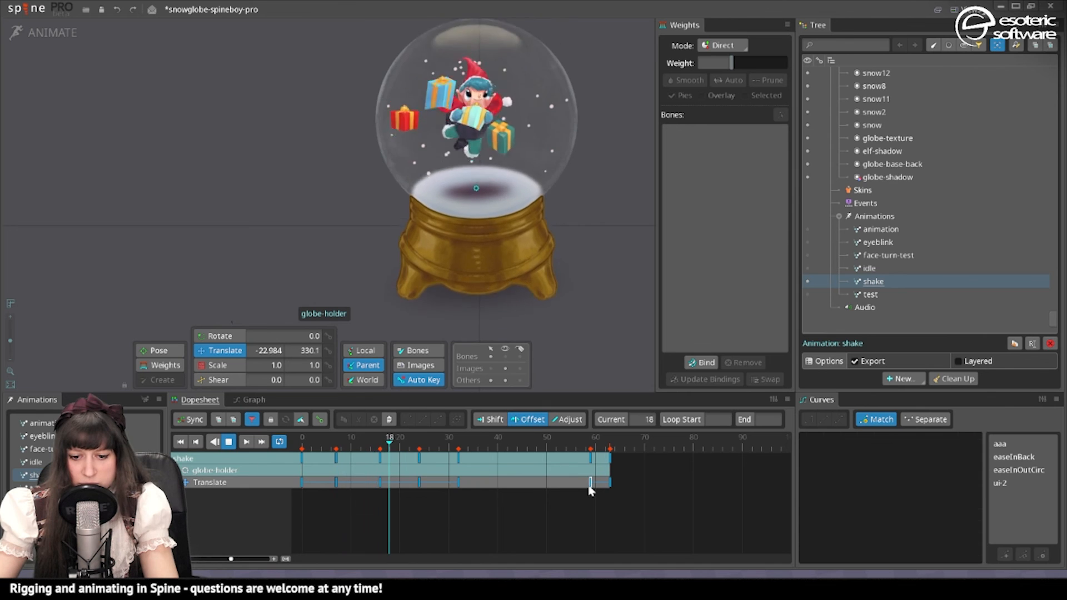
key(Delete)
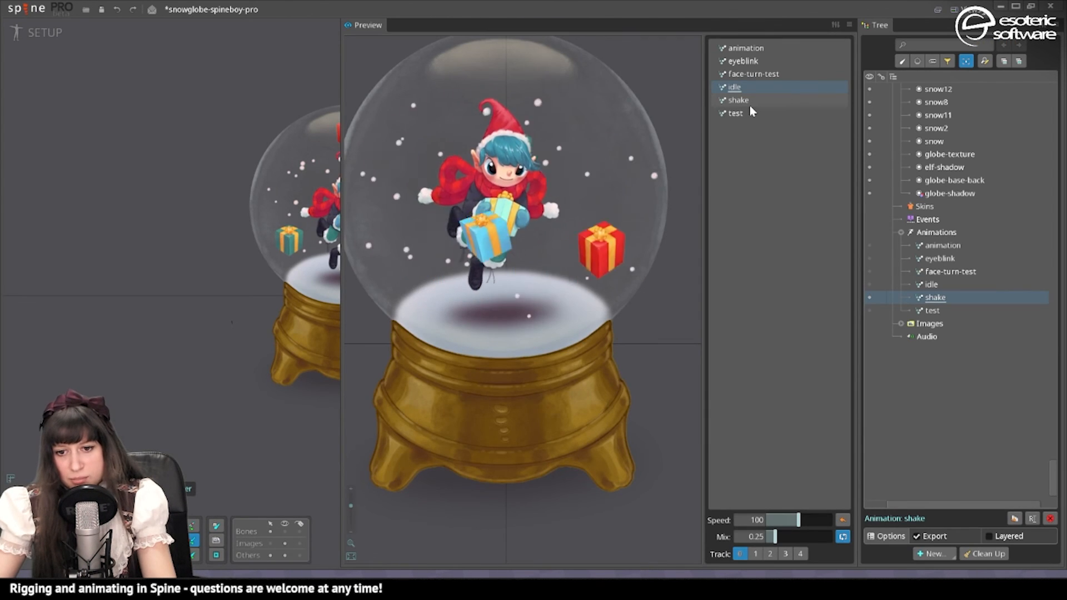
click(748, 104)
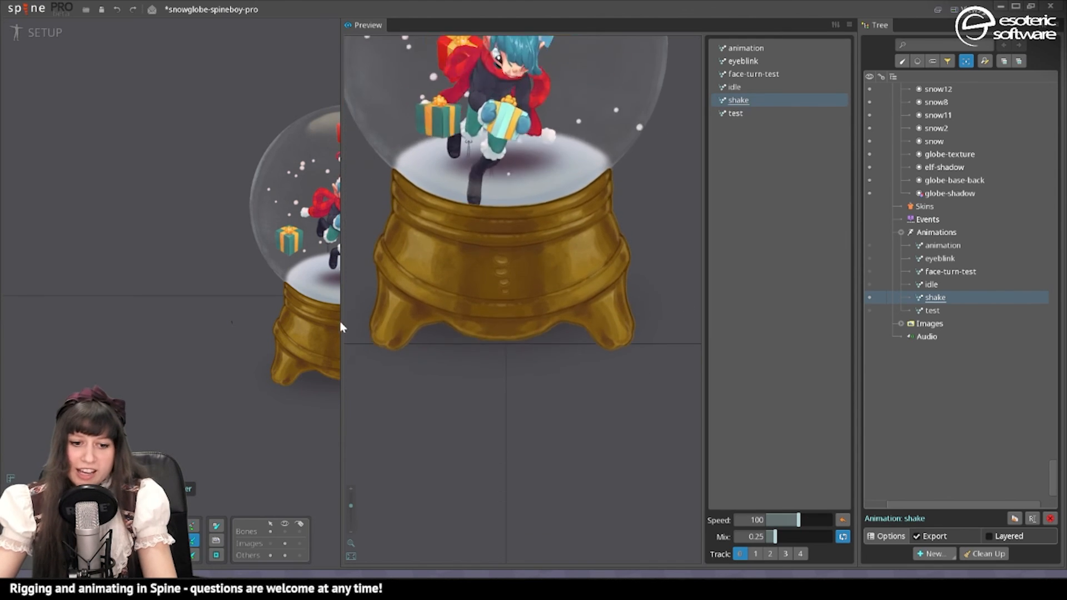
Widen the preview beside the setup view and open the settings of the nose physics constraint
drag(336, 320, 94, 357)
drag(341, 383, 212, 378)
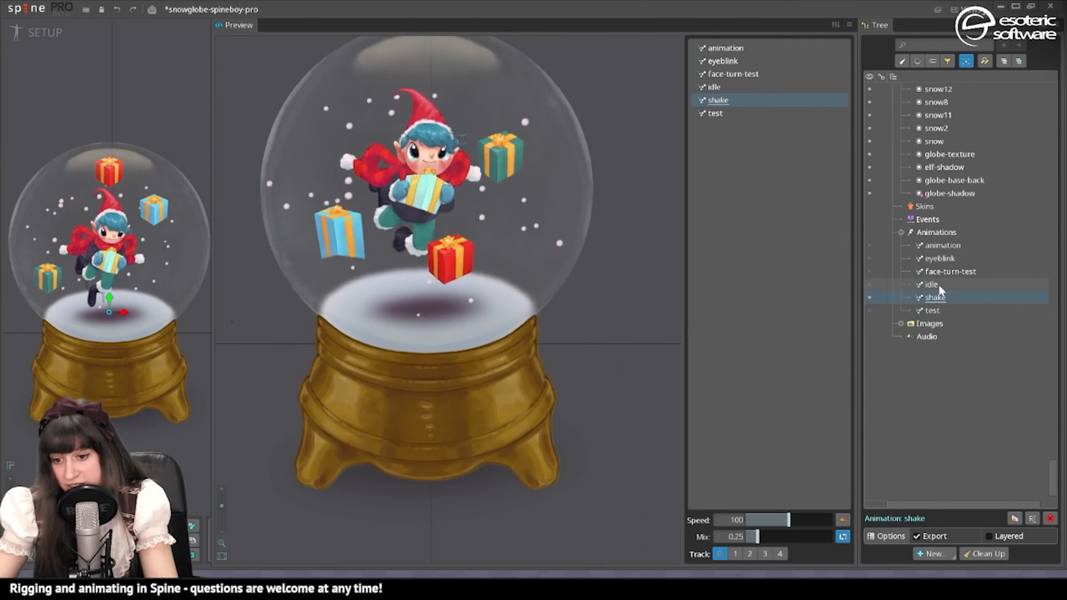
scroll(939, 289, up, 10)
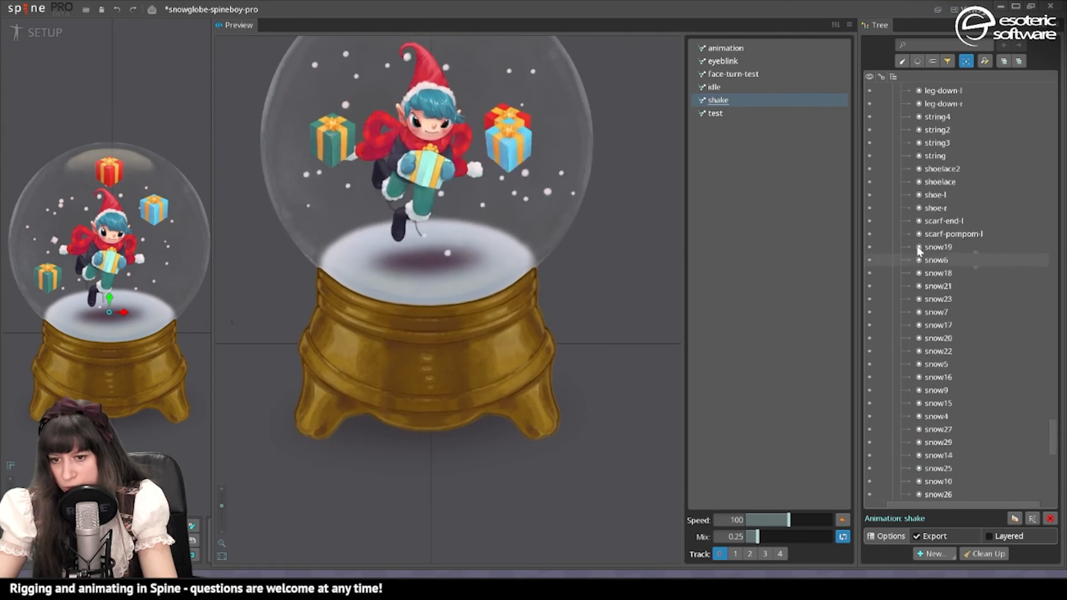
scroll(920, 251, up, 10)
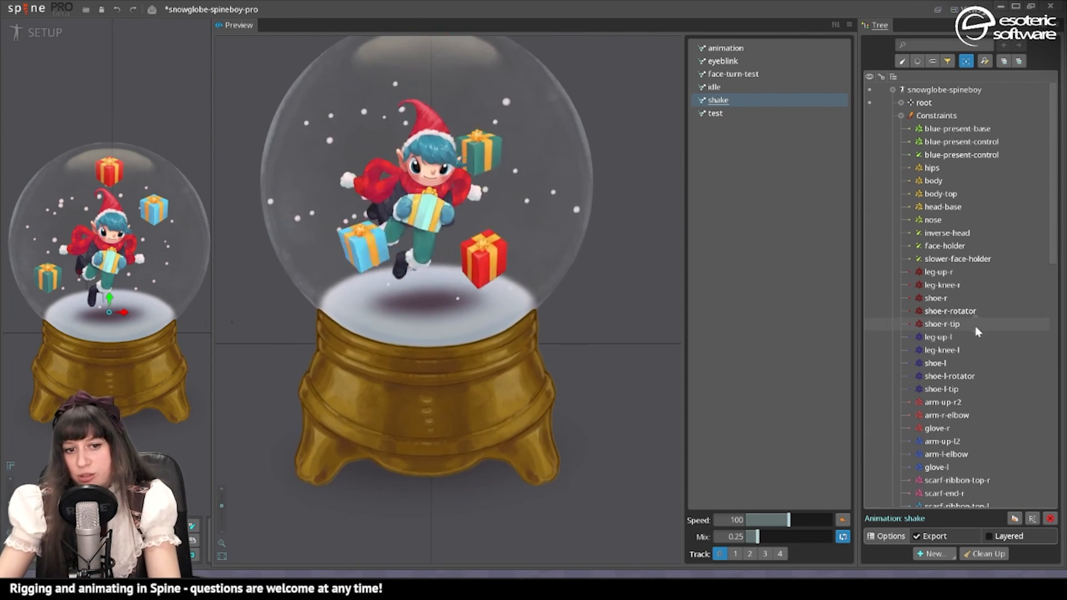
scroll(942, 416, down, 2)
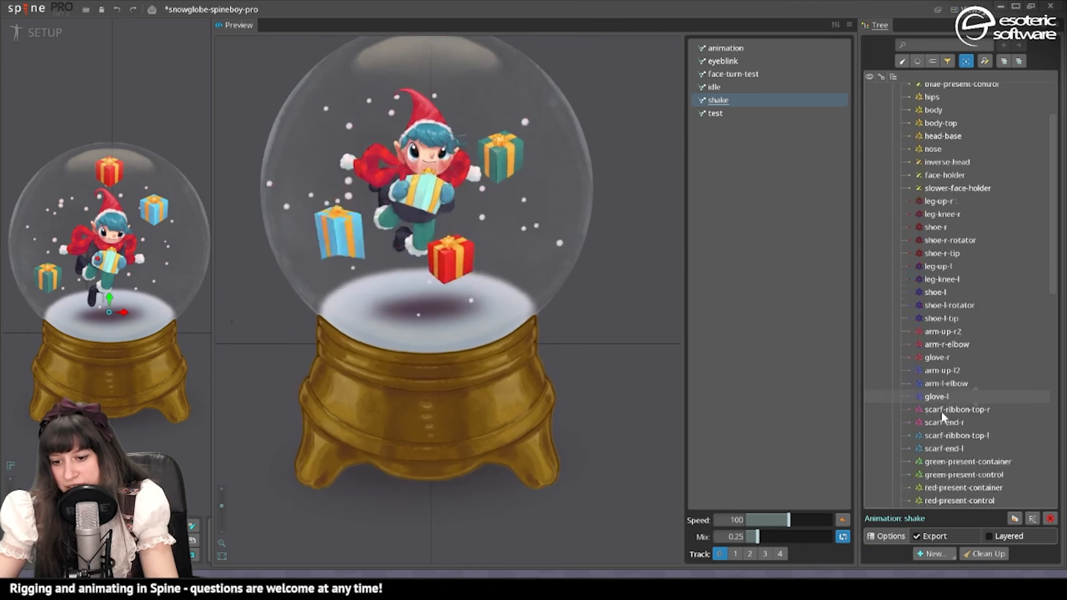
scroll(941, 411, down, 8)
scroll(943, 412, up, 9)
click(937, 180)
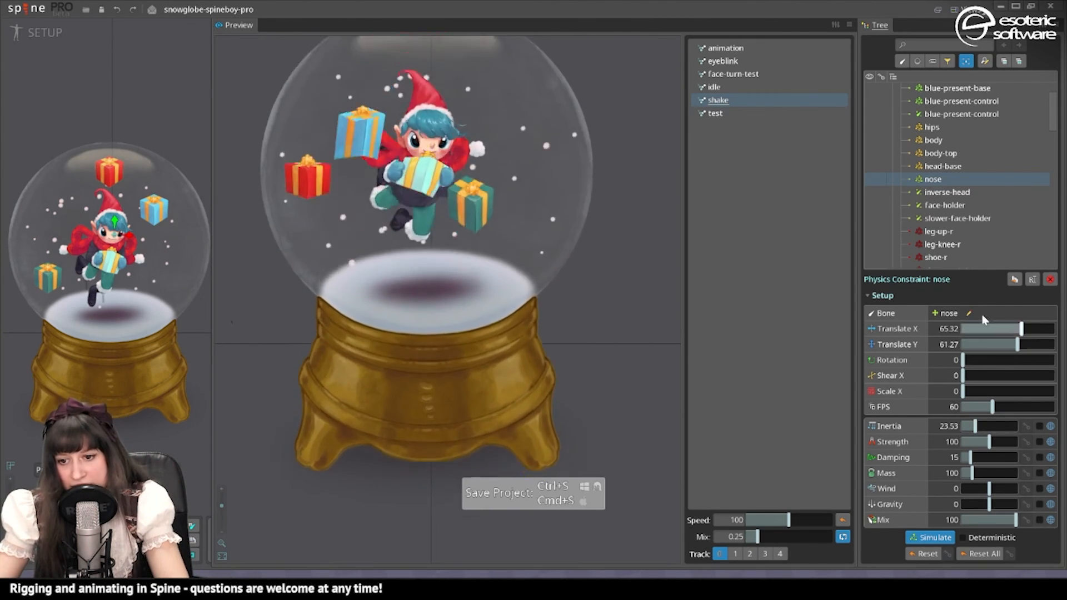
Check the blue present's constraints and set the inertia of the blue-present-base physics constraint to 32.35
click(964, 156)
shift+click(965, 134)
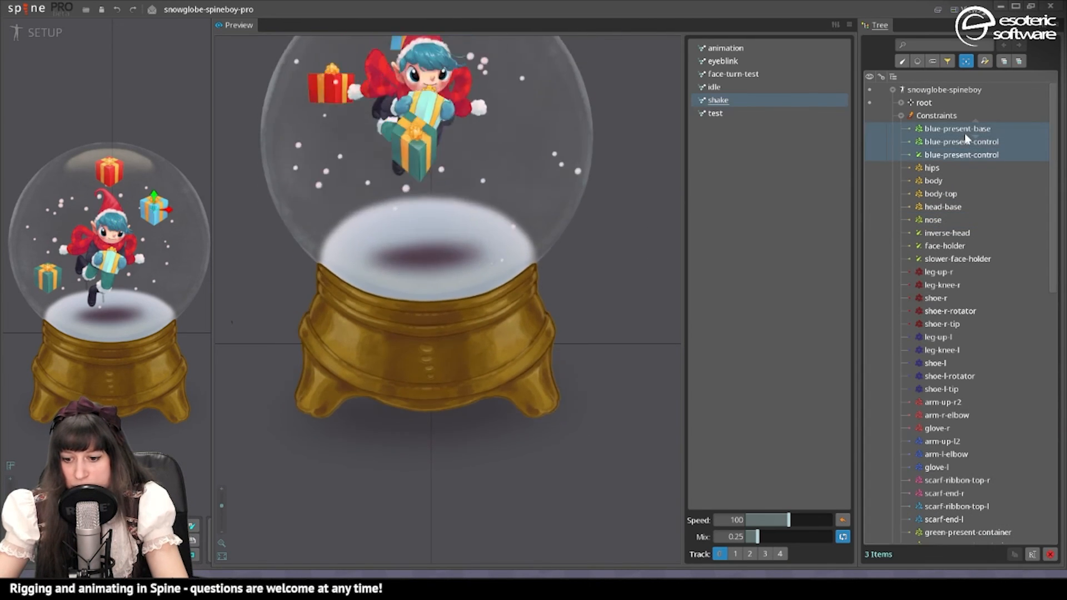
click(959, 141)
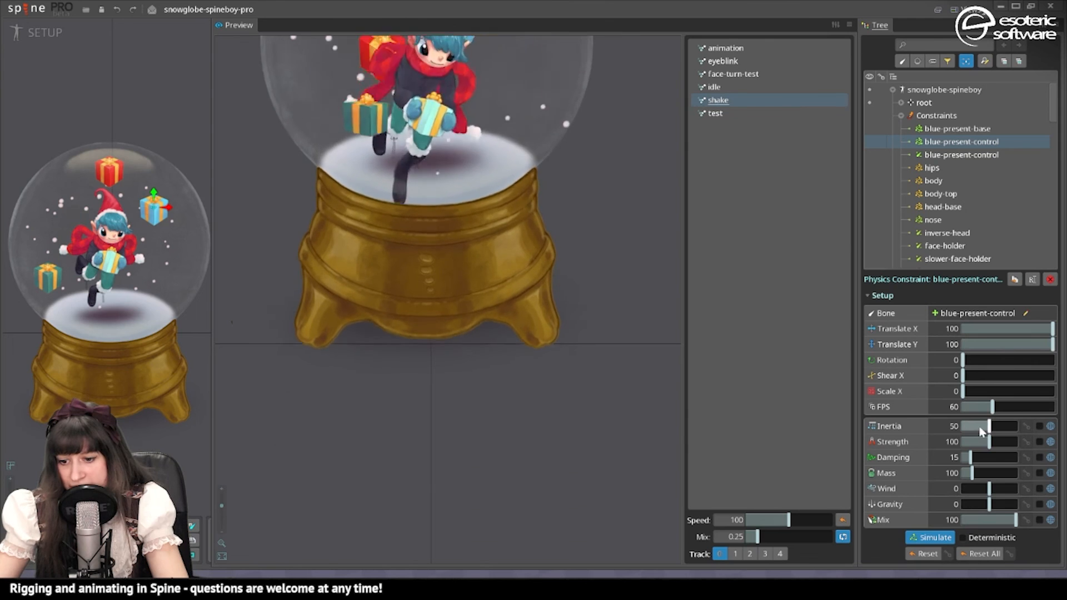
click(945, 155)
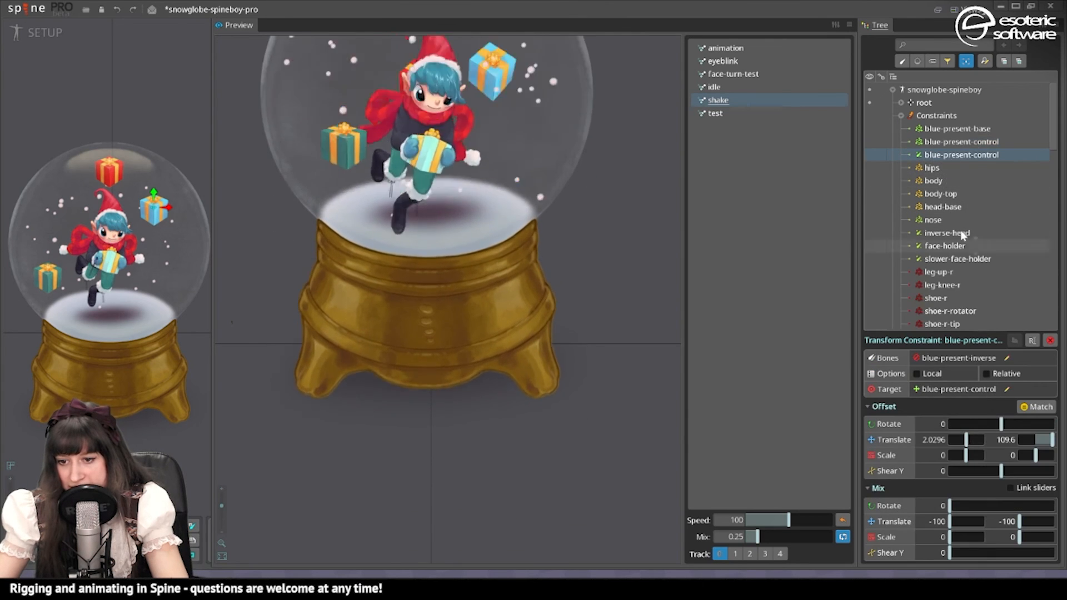
click(943, 144)
click(948, 130)
drag(988, 428, 979, 426)
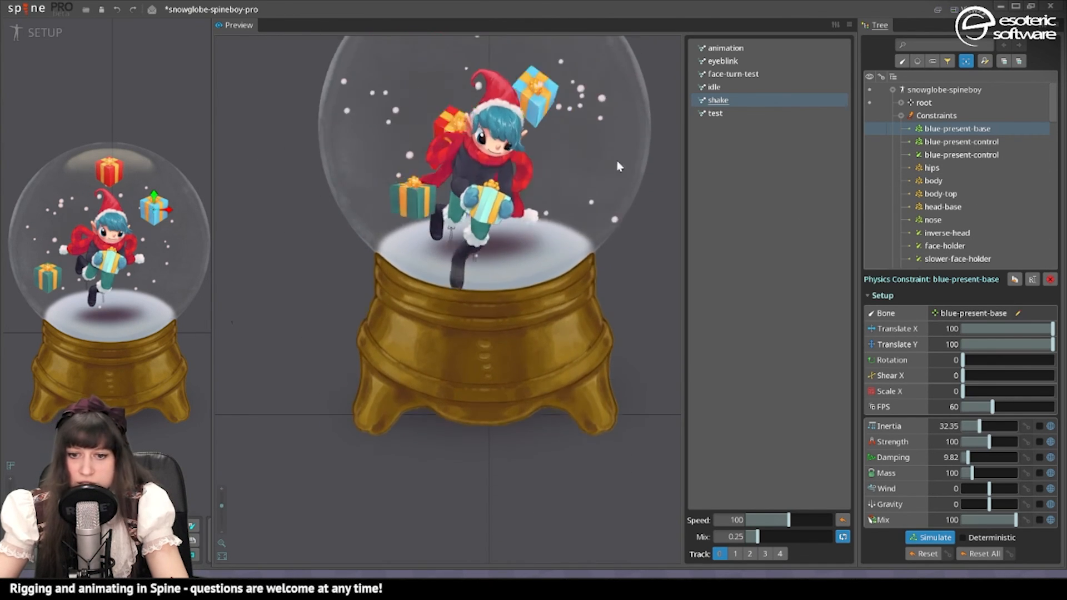
Set the shoe-l-tip physics constraint's inertia to 29.41 and lower its Translate X and Translate Y amounts
scroll(959, 189, down, 5)
click(960, 180)
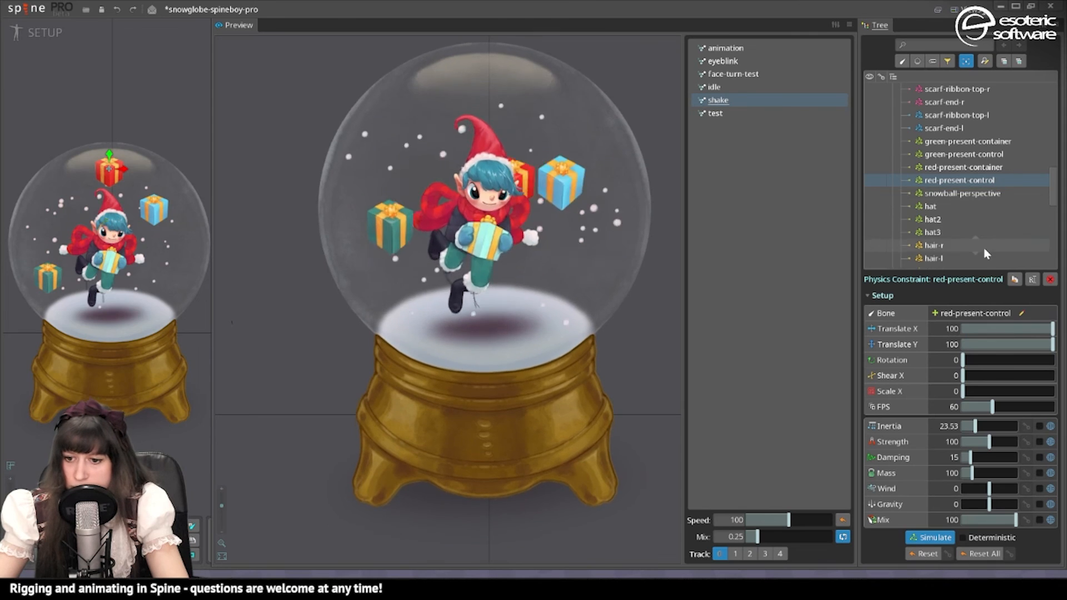
scroll(978, 239, up, 5)
click(945, 217)
click(942, 230)
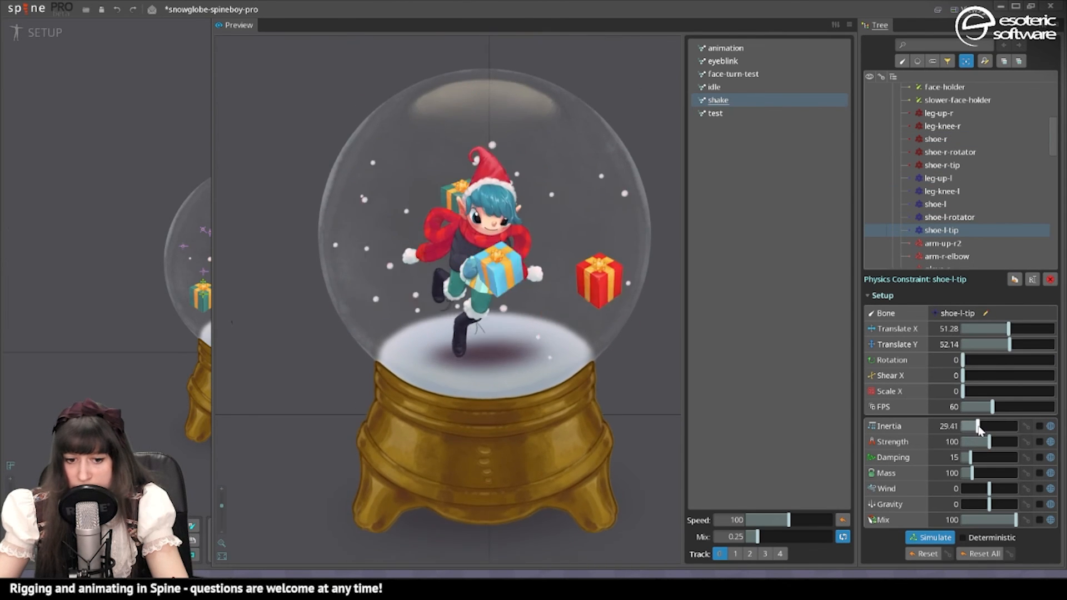
drag(989, 427, 978, 428)
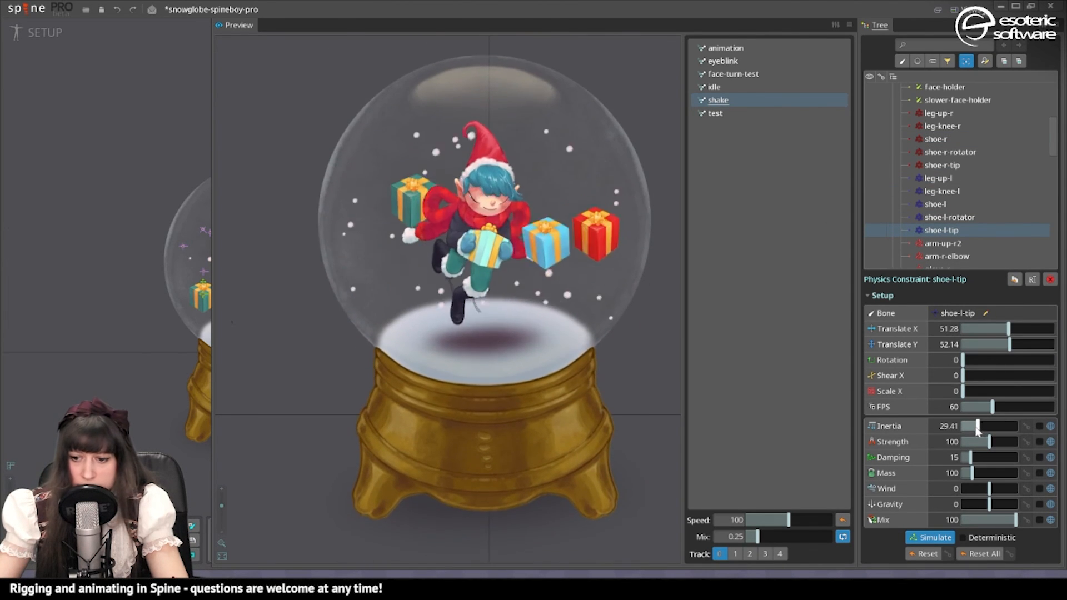
click(991, 329)
click(993, 345)
Set the shoe-l-rotator physics constraint's inertia to 20.59 and save the project
click(948, 217)
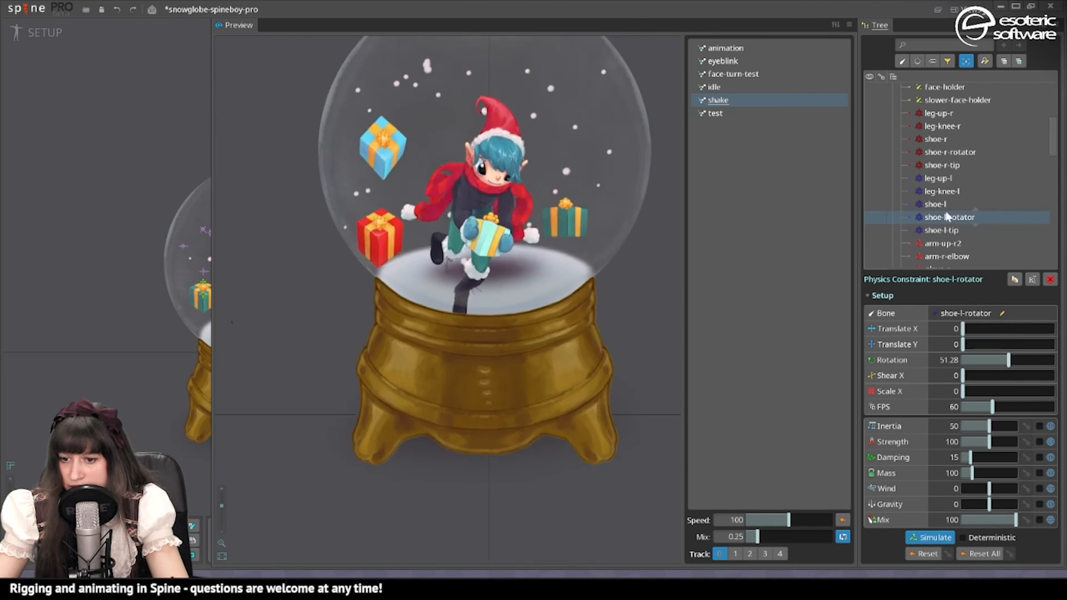
click(947, 204)
key(Down)
drag(990, 426, 973, 426)
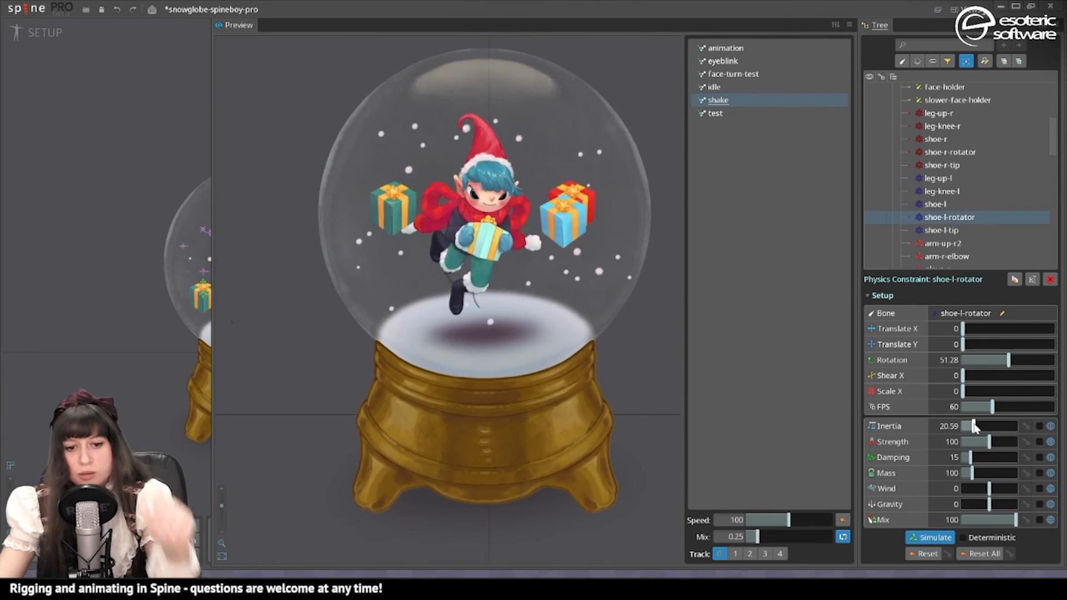
key(ctrl+s)
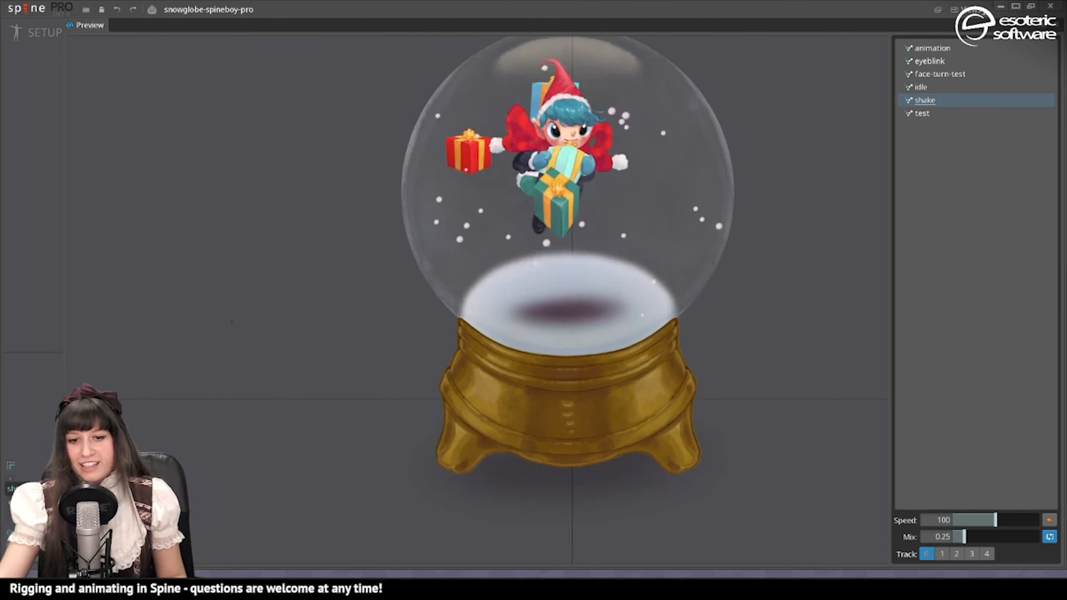